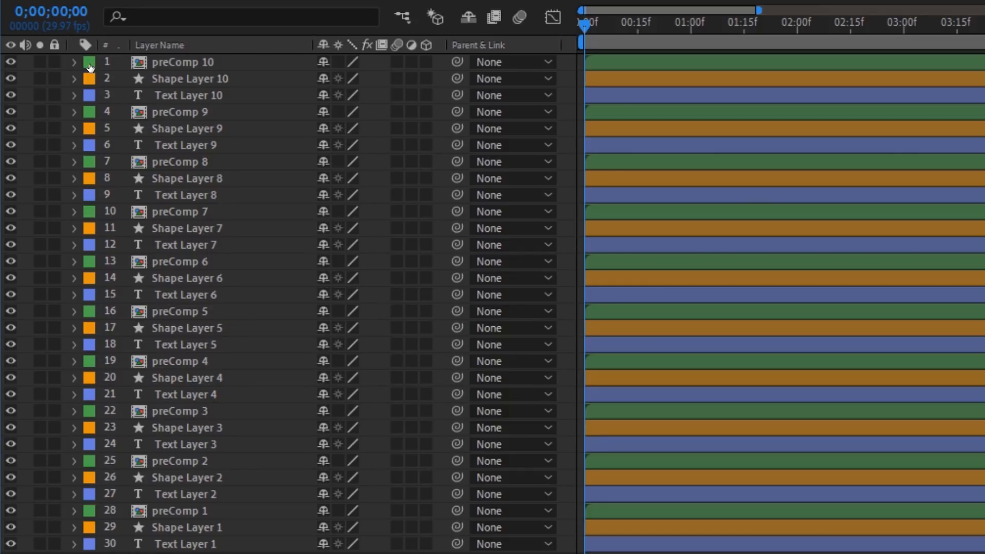
Step: Select all green-labelled preComp layers using layer 1's Select Label Group
{"action": "left_click", "coordinate": [90, 64]}
{"action": "left_click", "coordinate": [121, 83]}
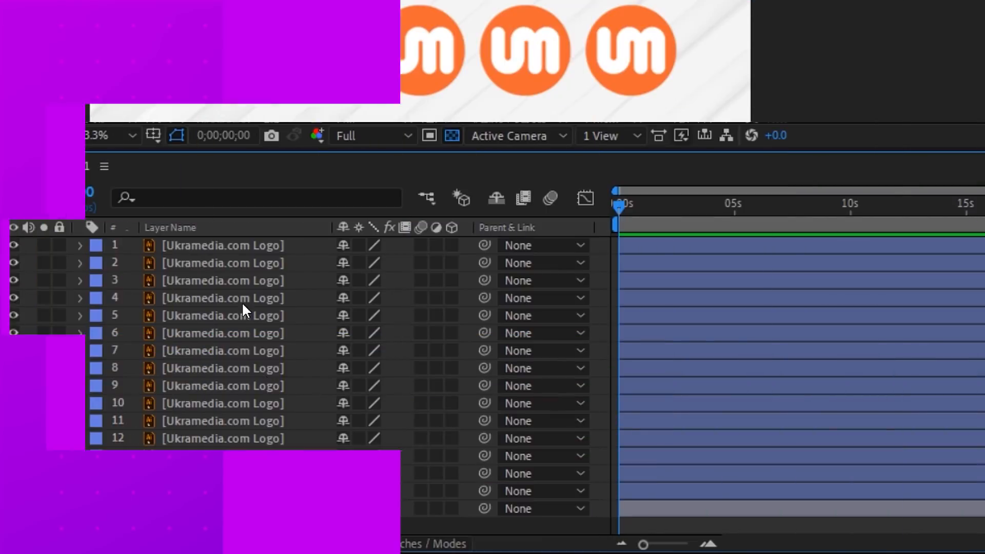
Step: Pick layers 1, 5, 9, 13, 15 and 3, then invert to select the other ten
{"action": "left_click", "coordinate": [228, 316], "text": "ctrl"}
{"action": "left_click", "coordinate": [231, 386], "text": "ctrl"}
{"action": "left_click", "coordinate": [229, 456], "text": "ctrl"}
{"action": "left_click", "coordinate": [224, 490], "text": "ctrl"}
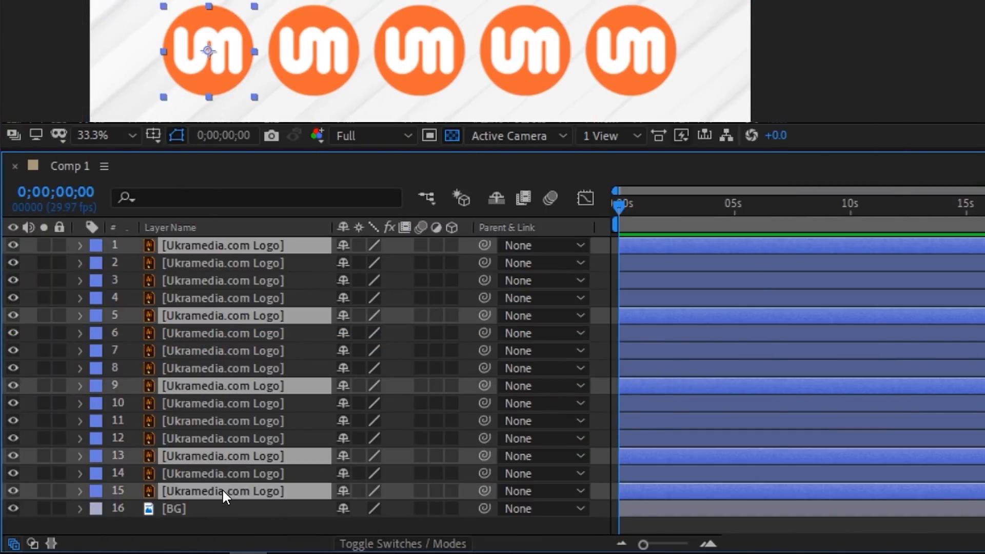
{"action": "left_click", "coordinate": [217, 282], "text": "ctrl"}
{"action": "right_click", "coordinate": [214, 281]}
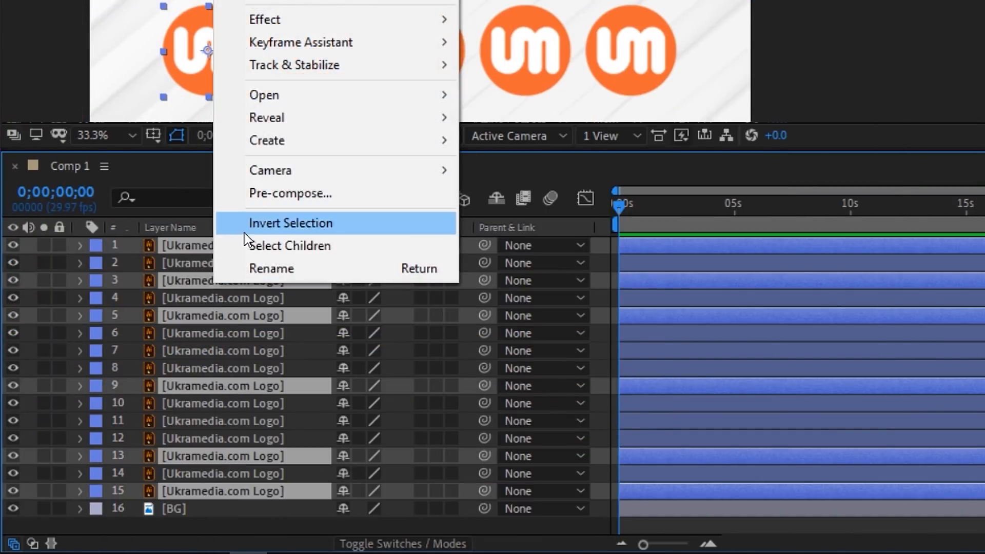
{"action": "left_click", "coordinate": [258, 226]}
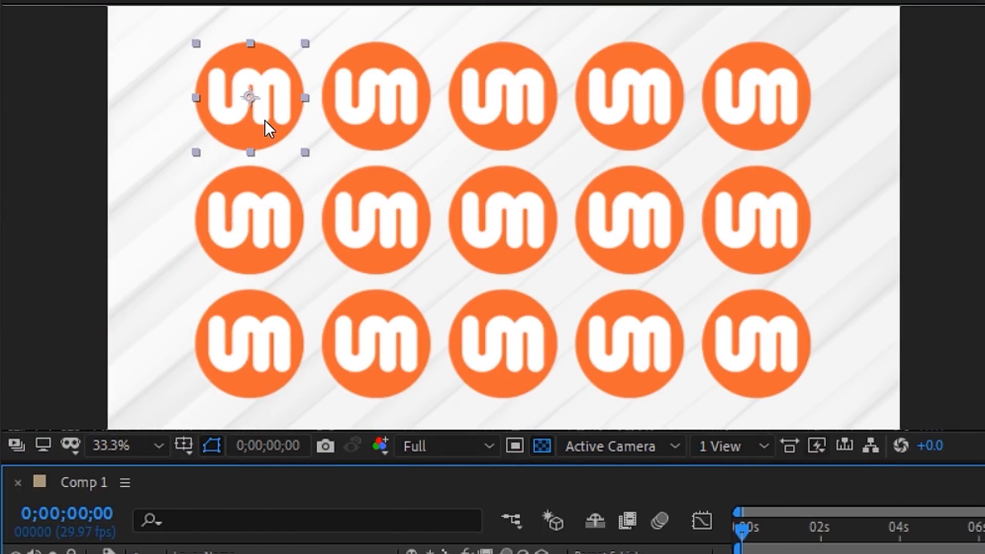
Step: Test the parented logo drag, undo it, then select layer 15's child layers
{"action": "left_click_drag", "start_coordinate": [265, 120], "coordinate": [314, 153]}
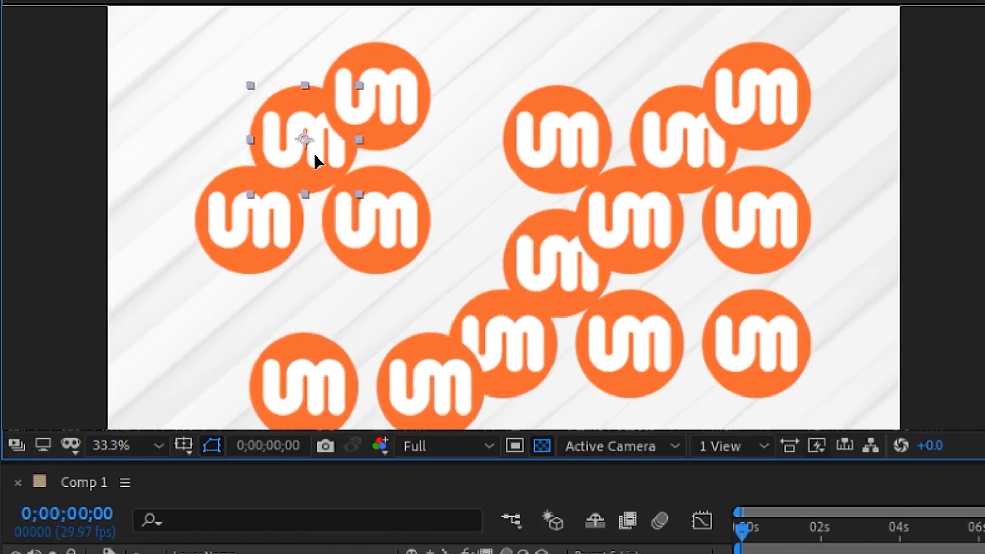
{"action": "key", "text": "ctrl+z"}
{"action": "right_click", "coordinate": [269, 126]}
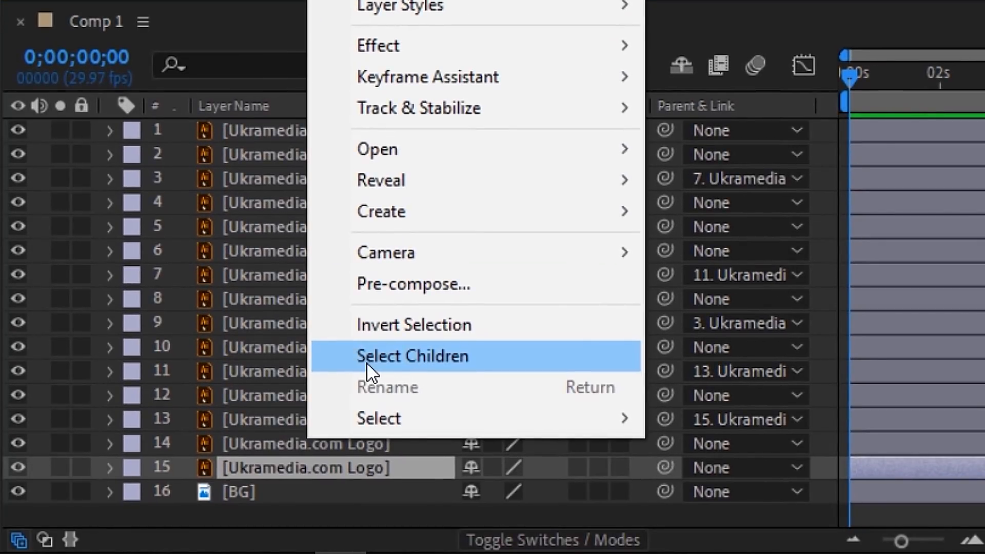
{"action": "left_click", "coordinate": [417, 356]}
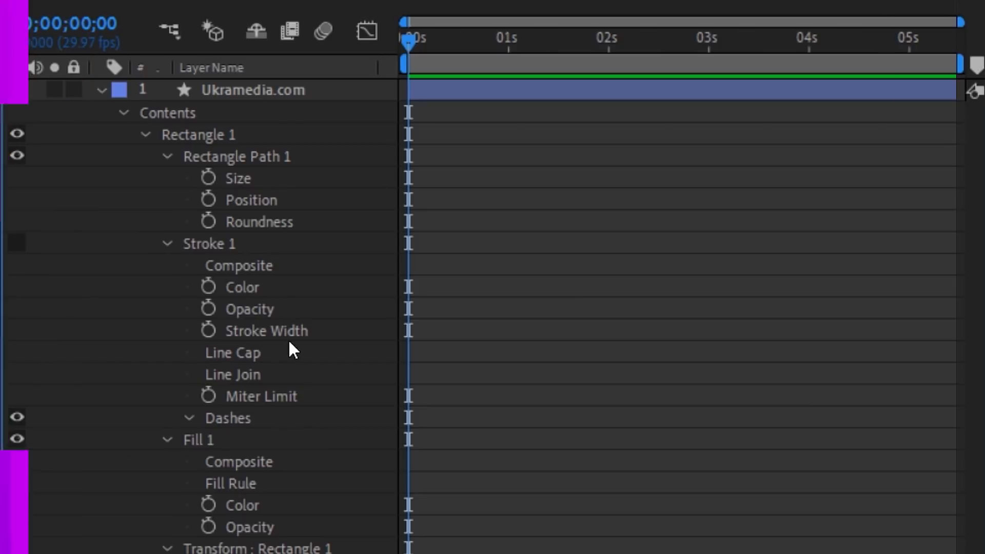
Step: Hide Rectangle Path 1 plus Stroke 1's Composite, Opacity, Line Cap, Line Join and Dashes
{"action": "left_click", "coordinate": [242, 158], "text": "alt+shift"}
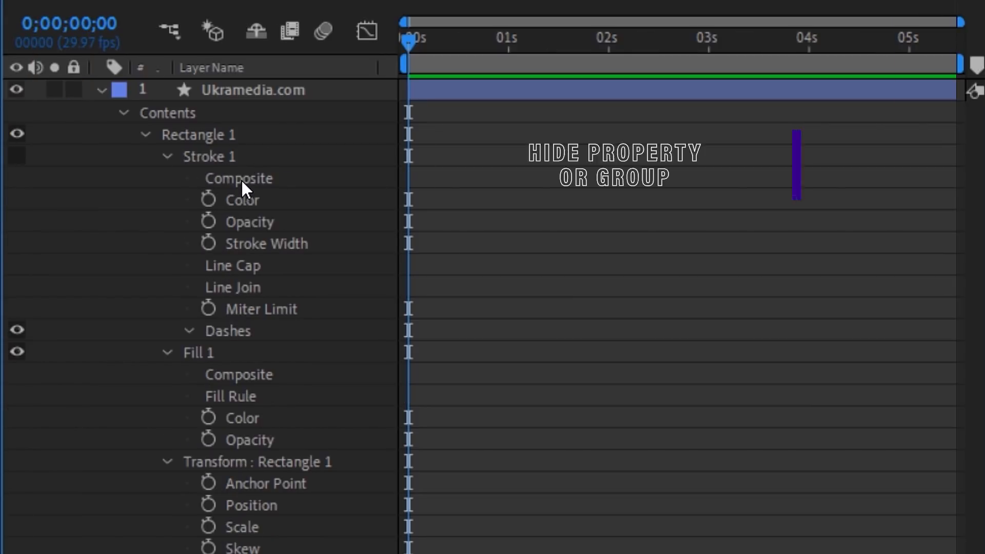
{"action": "left_click", "coordinate": [241, 180], "text": "ctrl+alt+shift"}
{"action": "left_click", "coordinate": [248, 197], "text": "ctrl+alt+shift"}
{"action": "left_click", "coordinate": [247, 220], "text": "ctrl+alt+shift"}
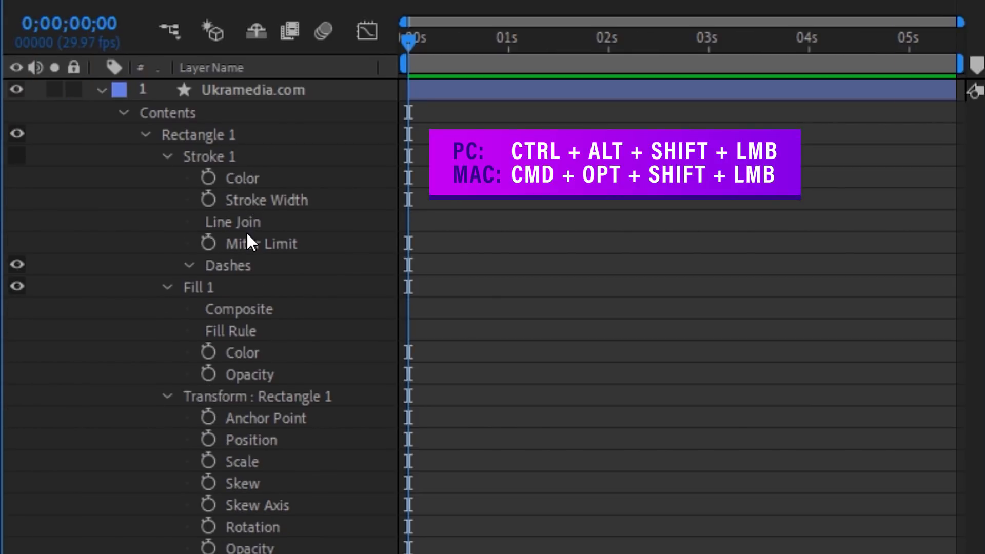
{"action": "left_click", "coordinate": [244, 223], "text": "ctrl+alt+shift"}
{"action": "left_click", "coordinate": [240, 241], "text": "ctrl+alt+shift"}
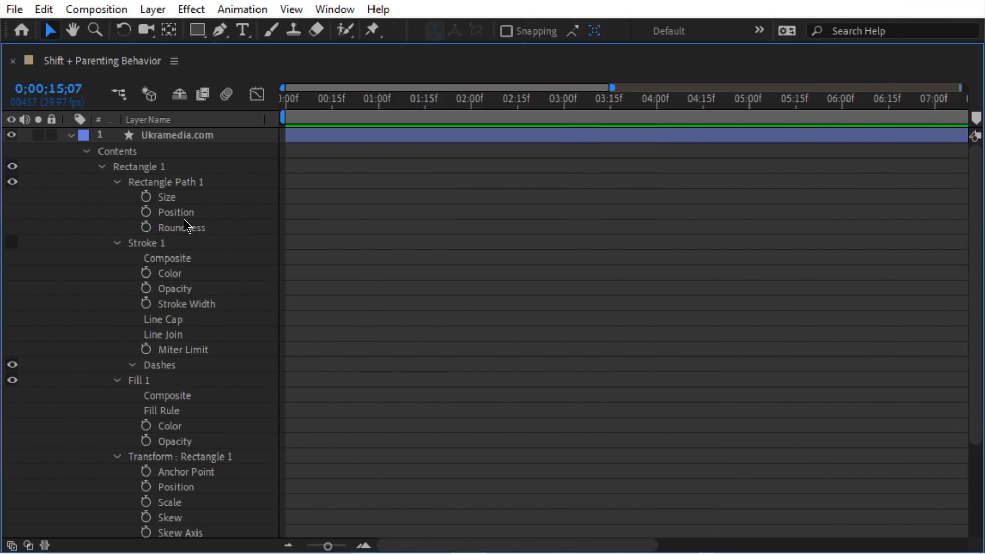
Step: Solo Size, Opacity, Color and Scale, then expand the Ukramedia.com layer's full property tree
{"action": "left_click", "coordinate": [171, 198]}
{"action": "left_click", "coordinate": [176, 502], "text": "ctrl"}
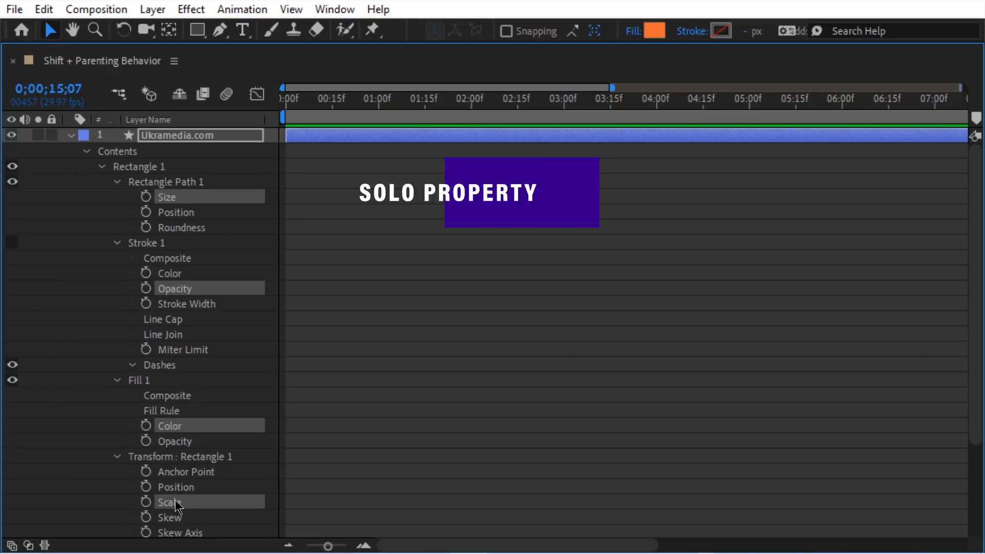
{"action": "key", "text": "s"}
{"action": "key", "text": "s"}
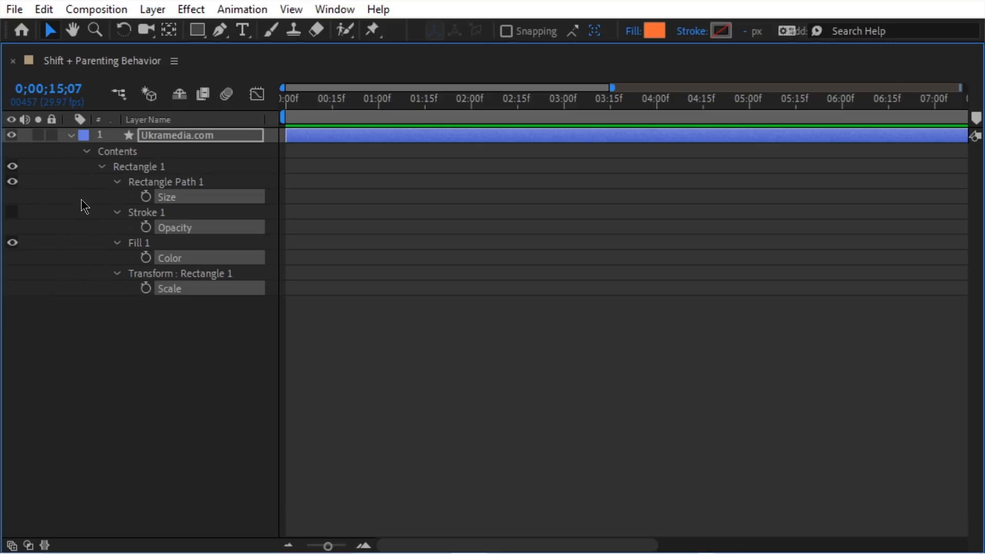
{"action": "left_click", "coordinate": [71, 135], "text": "ctrl"}
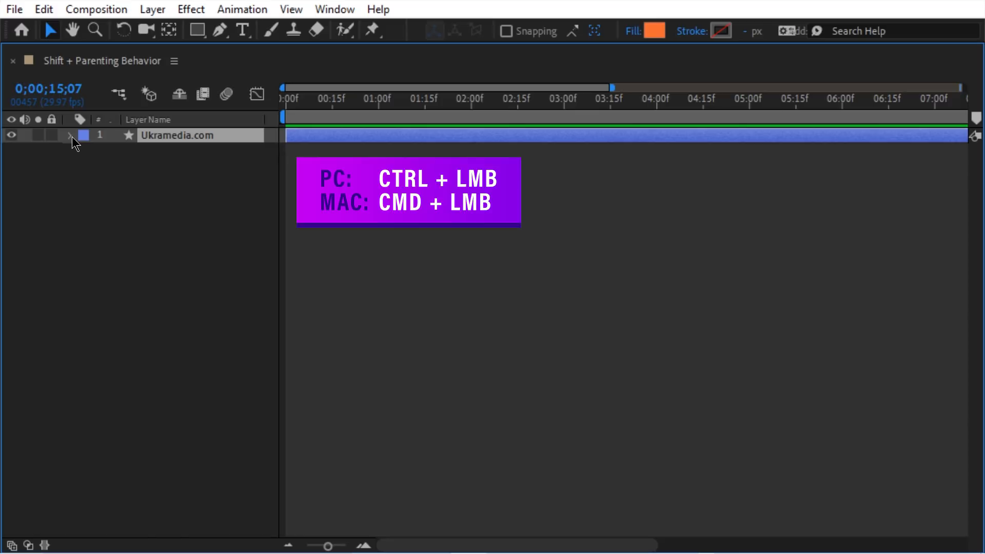
{"action": "left_click", "coordinate": [71, 136], "text": "ctrl"}
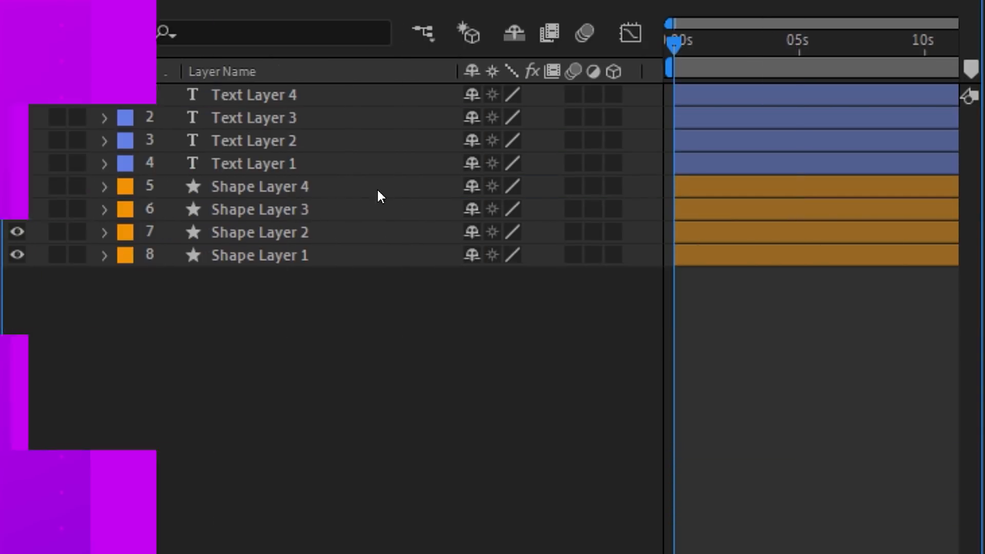
Step: Filter Text Layers 1 and 4 by 'text' in the timeline search, then clear it
{"action": "left_click", "coordinate": [341, 163]}
{"action": "left_click", "coordinate": [296, 94], "text": "ctrl"}
{"action": "left_click", "coordinate": [275, 35]}
{"action": "type", "text": "text"}
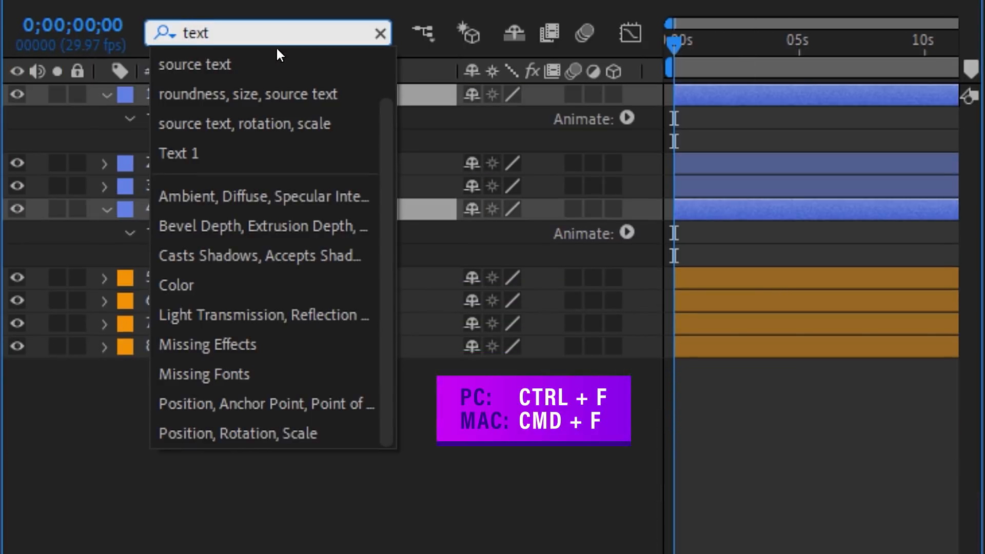
{"action": "left_click", "coordinate": [452, 118]}
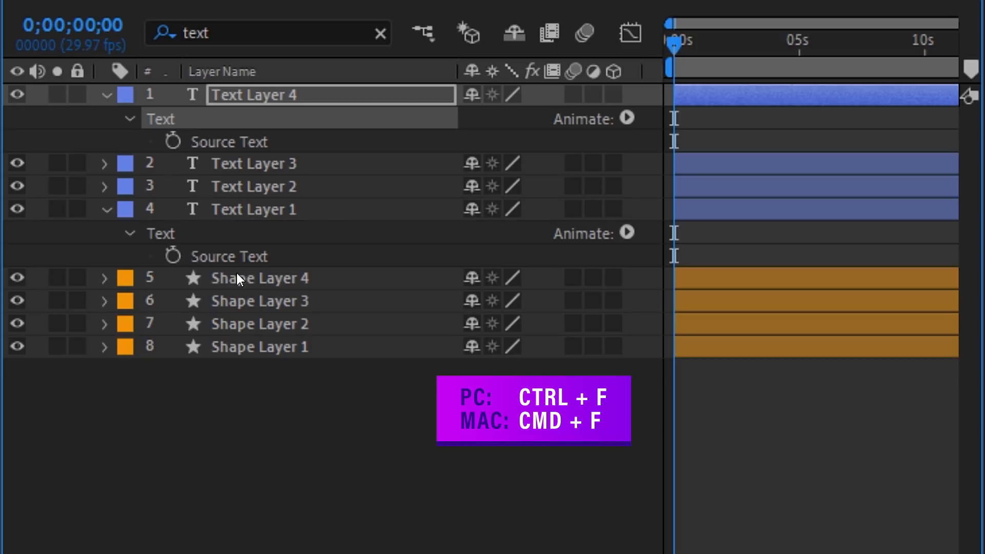
{"action": "left_click", "coordinate": [380, 34]}
Step: Search 'size' to show the Size property of Shape Layers 4 and 1
{"action": "left_click", "coordinate": [292, 190]}
{"action": "left_click", "coordinate": [289, 255], "text": "ctrl"}
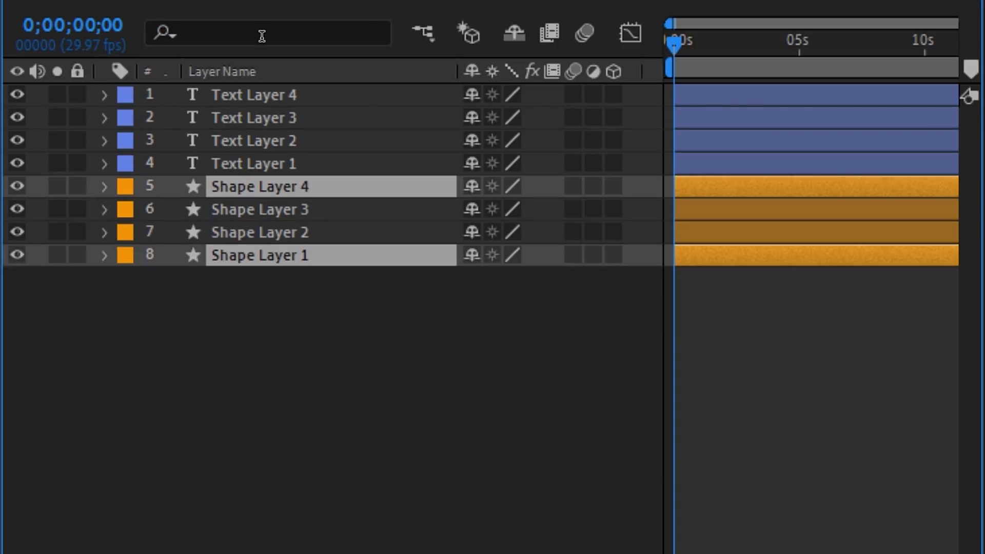
{"action": "left_click", "coordinate": [261, 33]}
{"action": "type", "text": "size"}
{"action": "left_click", "coordinate": [429, 211]}
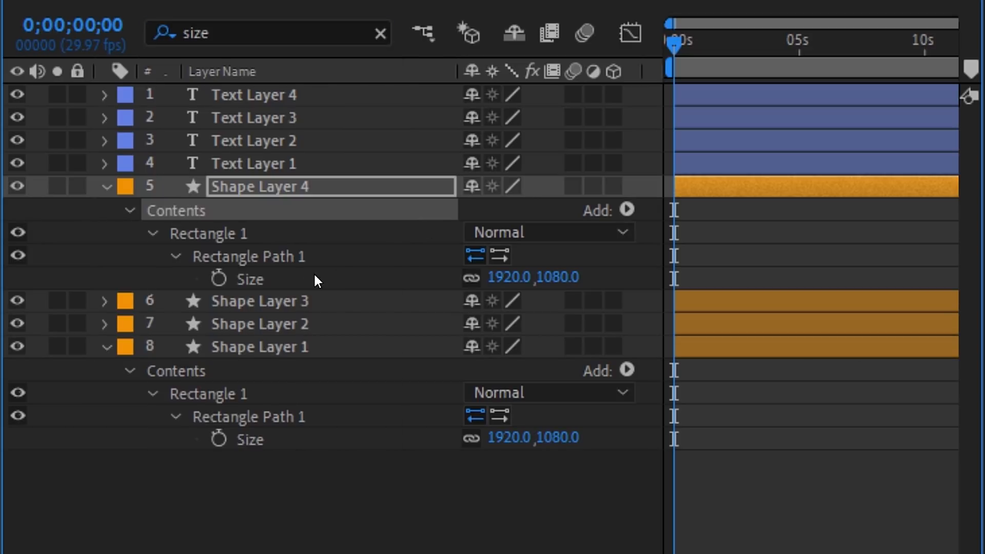
Step: Extend the search to 'size, roundness' for Shape Layers 1 and 4
{"action": "left_click", "coordinate": [266, 347]}
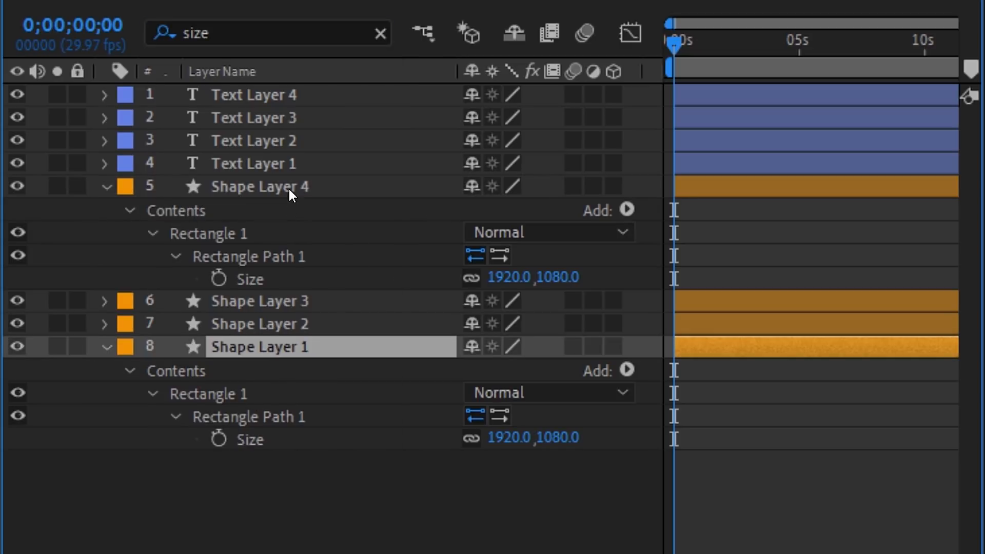
{"action": "left_click", "coordinate": [289, 188], "text": "ctrl"}
{"action": "left_click", "coordinate": [267, 30]}
{"action": "type", "text": ", roundness"}
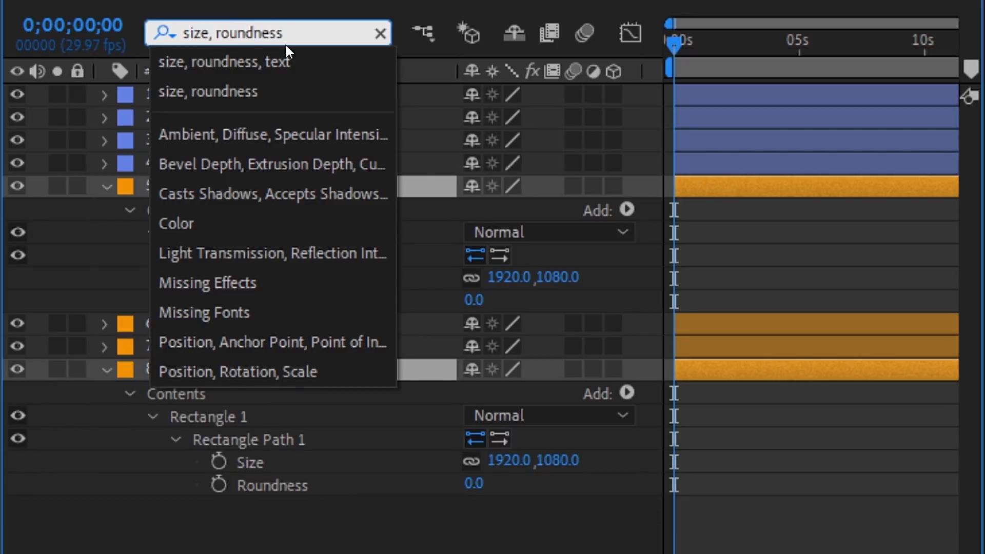
{"action": "left_click", "coordinate": [494, 211]}
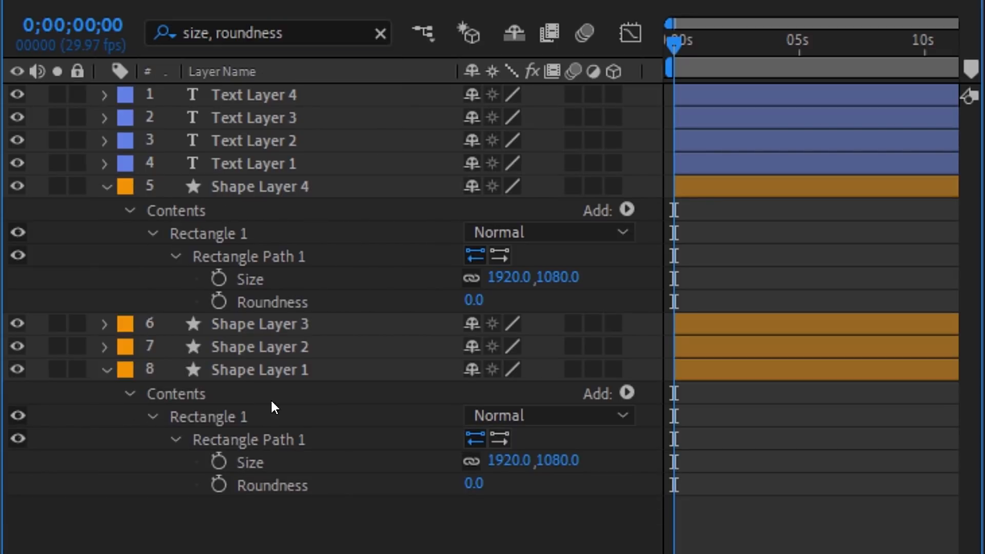
Step: Add 'text' to the search so Text Layer 4's Source Text also shows
{"action": "left_click", "coordinate": [293, 372]}
{"action": "left_click", "coordinate": [287, 188], "text": "ctrl"}
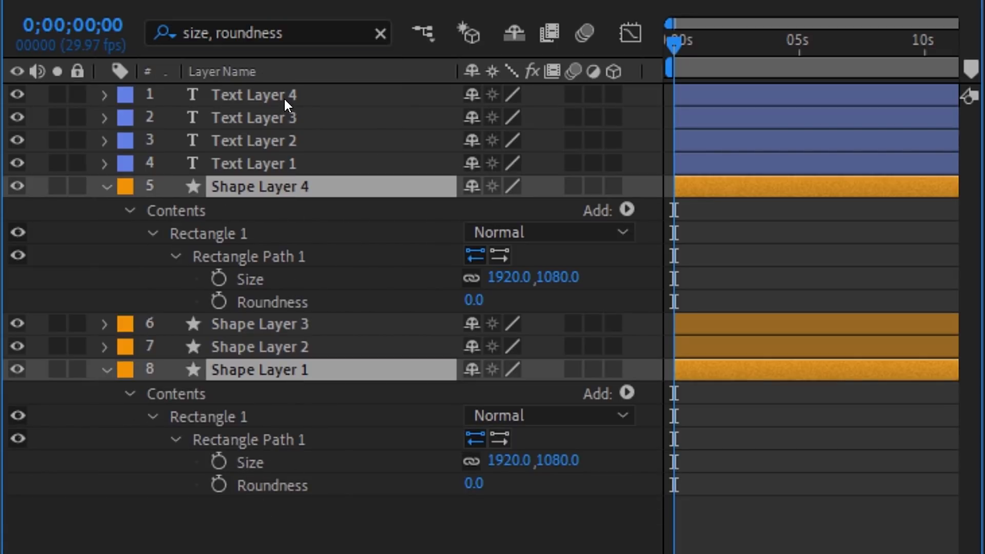
{"action": "left_click", "coordinate": [284, 97], "text": "ctrl"}
{"action": "left_click", "coordinate": [315, 30]}
{"action": "type", "text": ", text"}
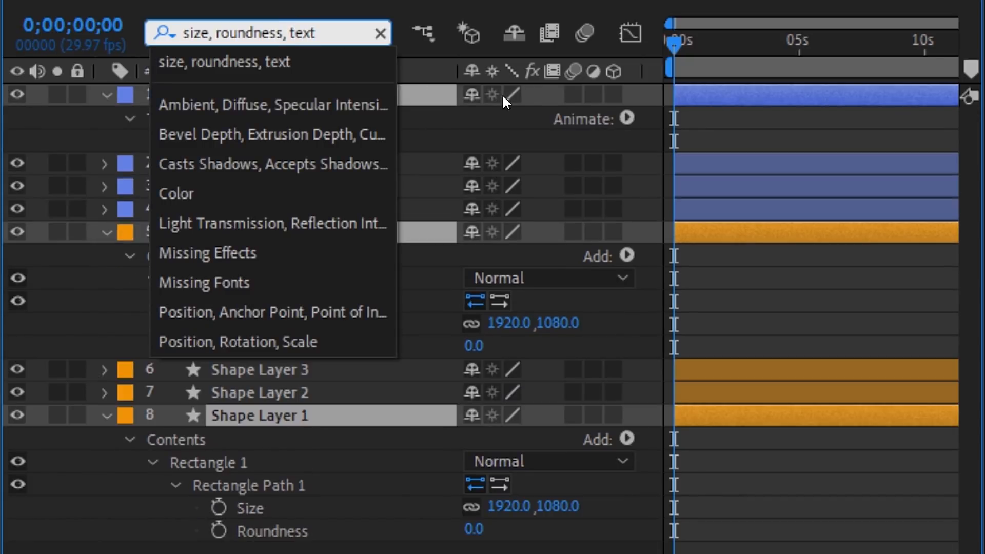
{"action": "left_click", "coordinate": [422, 146]}
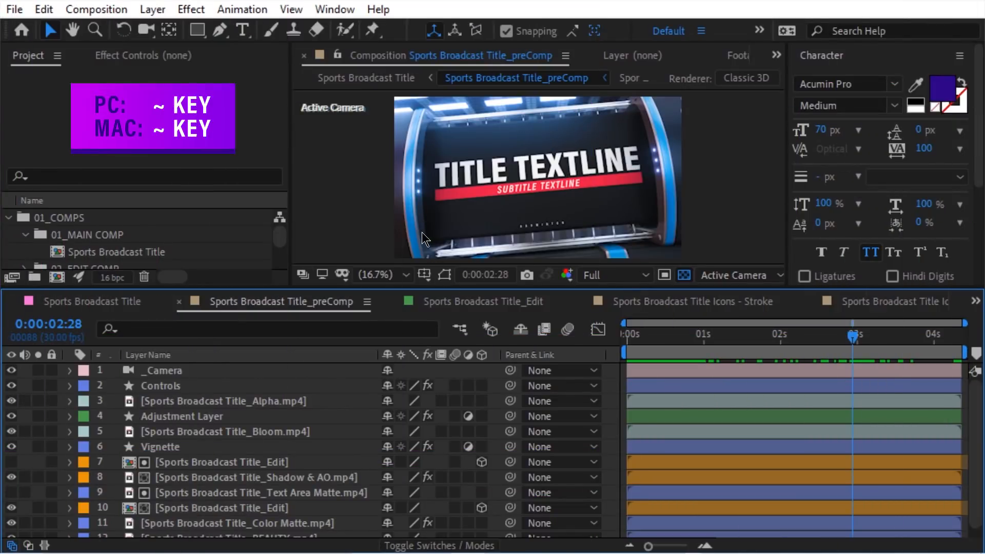
Step: Maximize the composition viewer panel with the ~ key
{"action": "key", "text": "grave"}
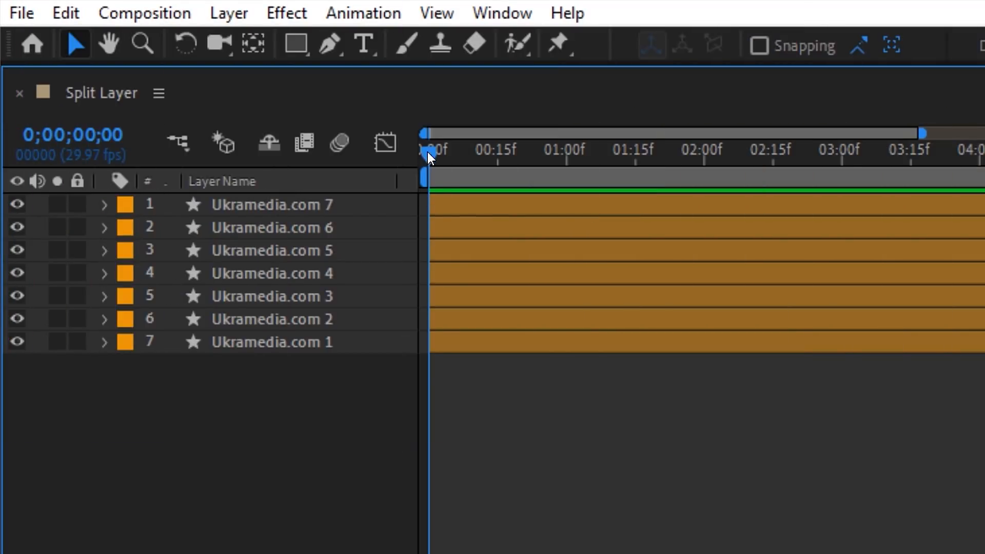
Step: Split Ukramedia.com 7 at frame 7 via Edit > Split Layer, creating Ukramedia.com 8
{"action": "left_click", "coordinate": [312, 204]}
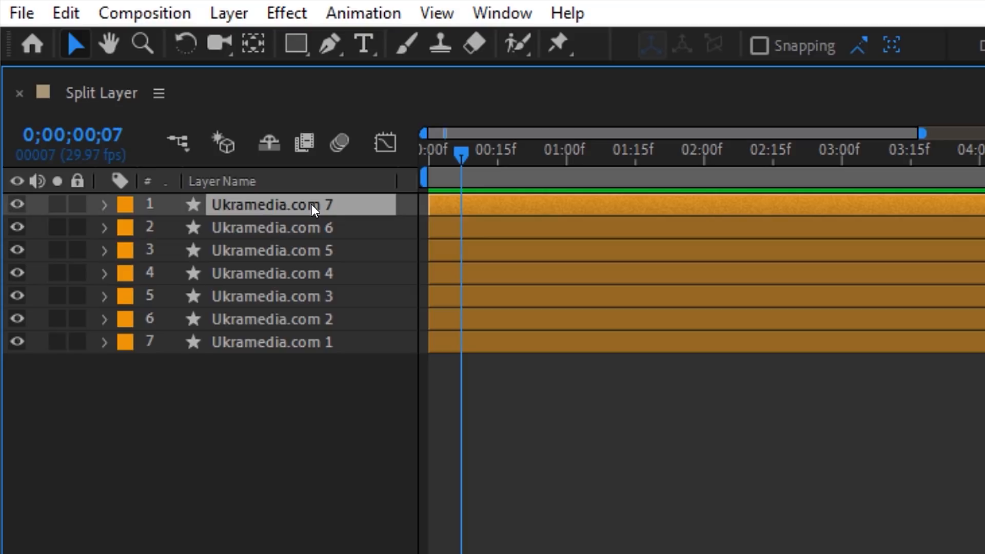
{"action": "left_click", "coordinate": [66, 13]}
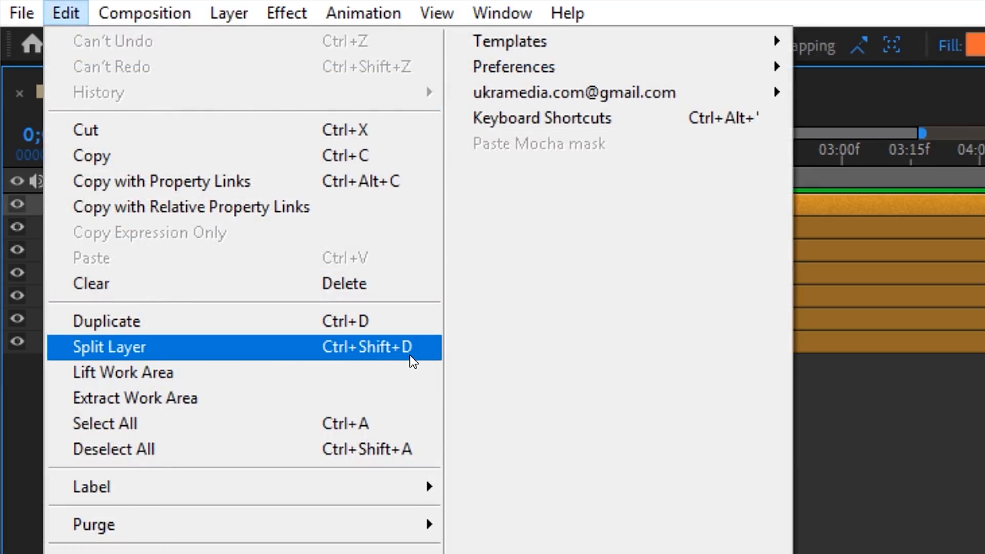
{"action": "left_click", "coordinate": [97, 351]}
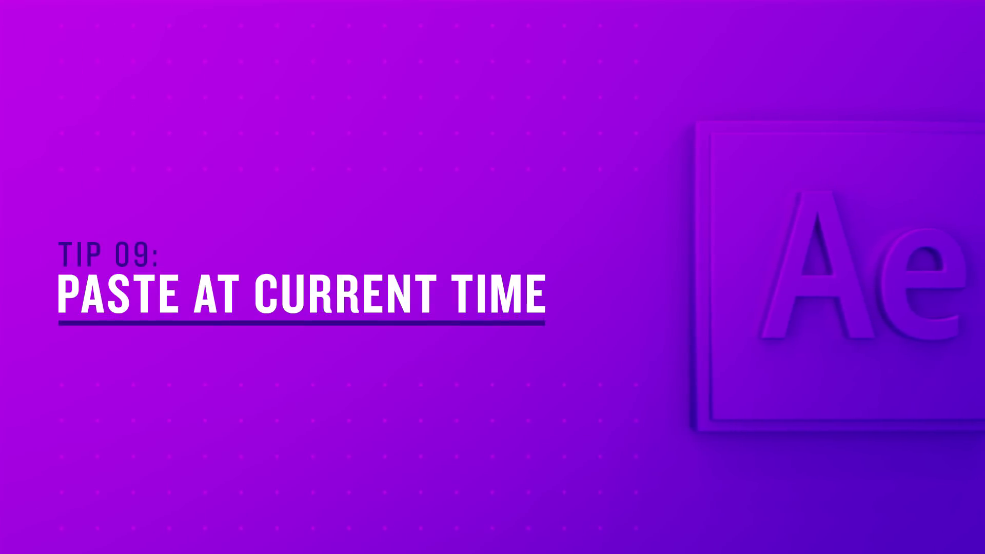
Step: Copy the Ukramedia.com layer and paste it at frame 3 as Ukramedia.com 2
{"action": "left_click", "coordinate": [238, 206]}
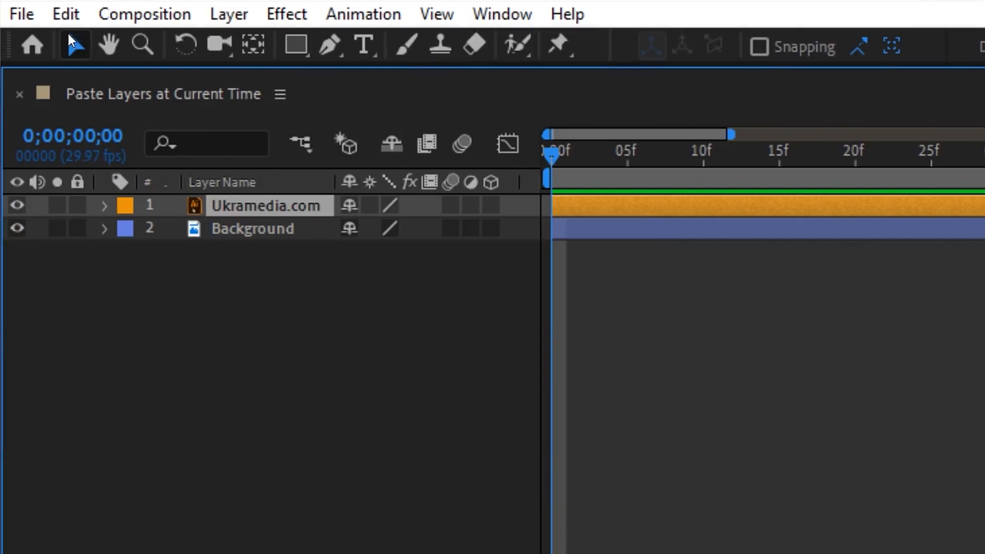
{"action": "left_click", "coordinate": [66, 14]}
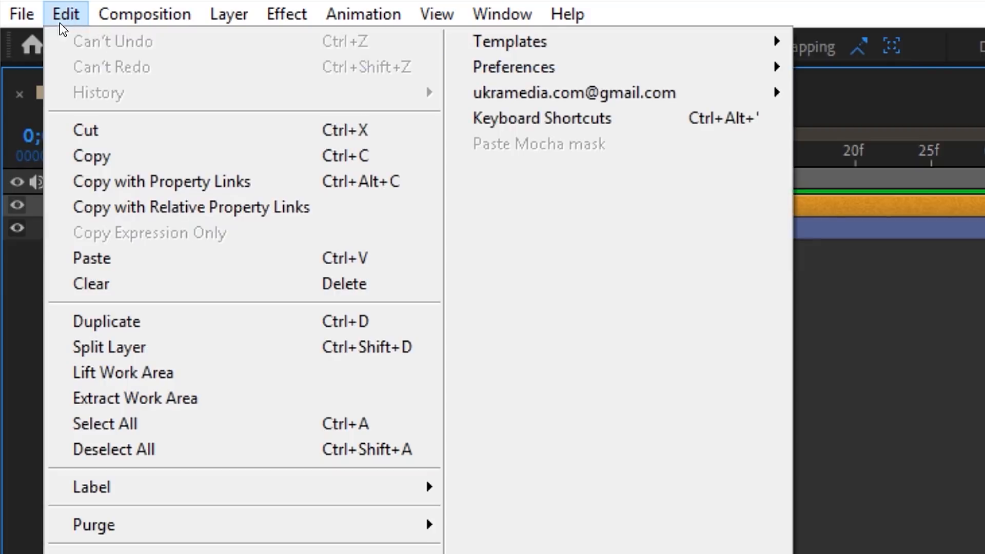
{"action": "left_click", "coordinate": [98, 158]}
{"action": "left_click", "coordinate": [598, 154]}
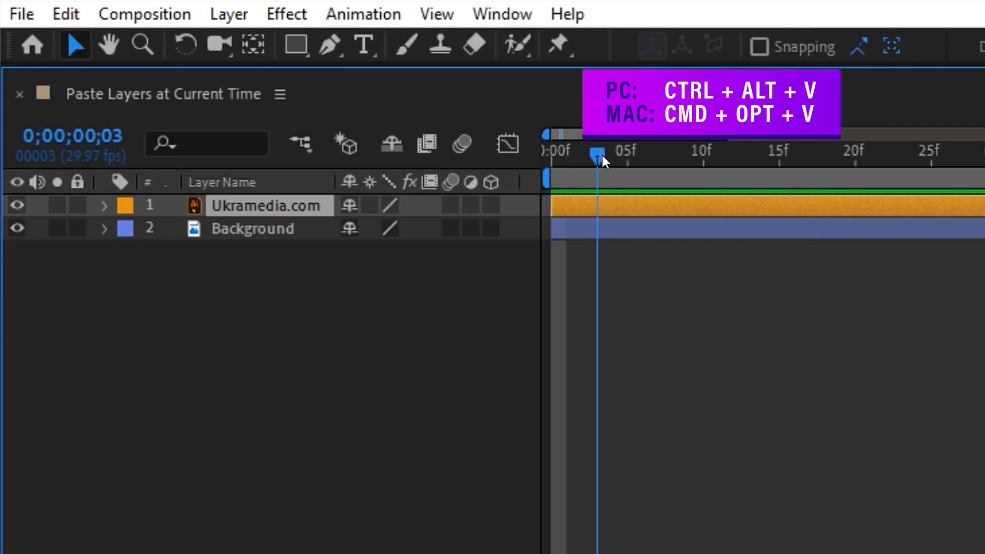
{"action": "key", "text": "ctrl+alt+v"}
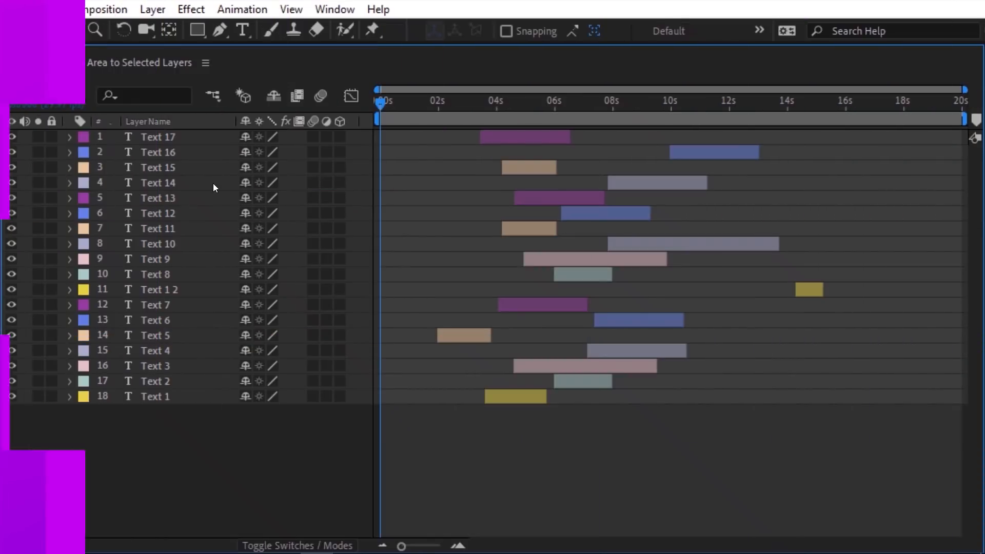
Step: Fit the work area to all 18 text layers and trim the comp to it
{"action": "left_click_drag", "start_coordinate": [115, 131], "coordinate": [224, 401]}
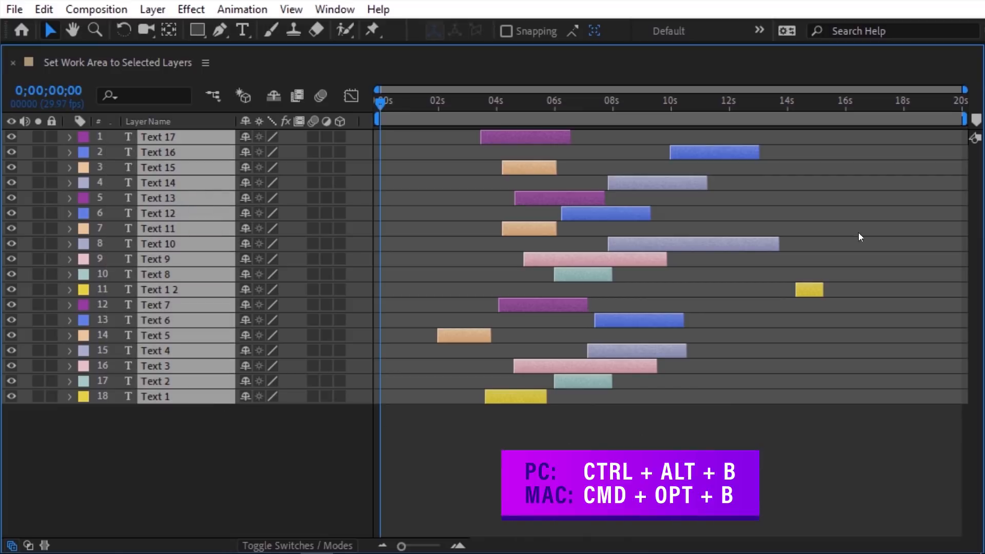
{"action": "key", "text": "ctrl+alt+b"}
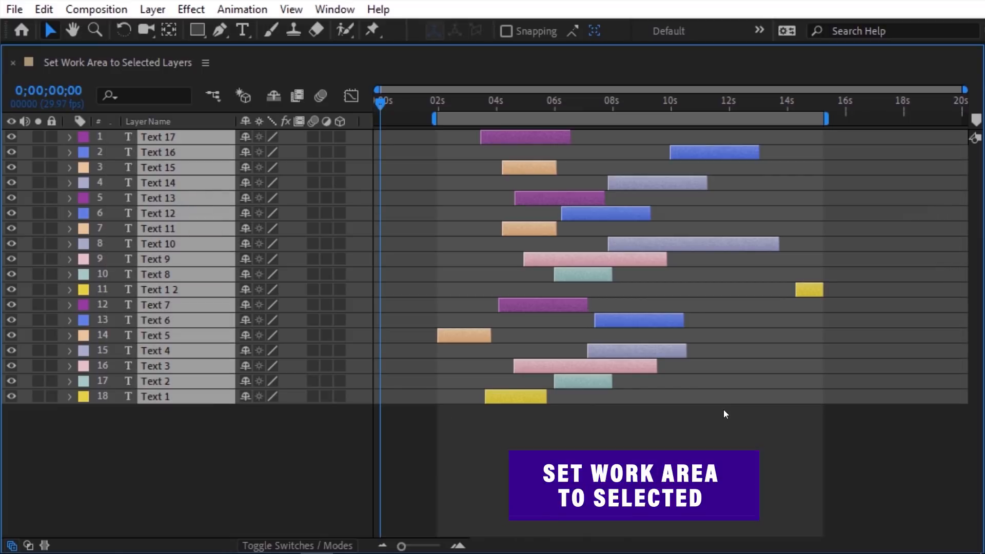
{"action": "right_click", "coordinate": [614, 122]}
{"action": "left_click", "coordinate": [706, 174]}
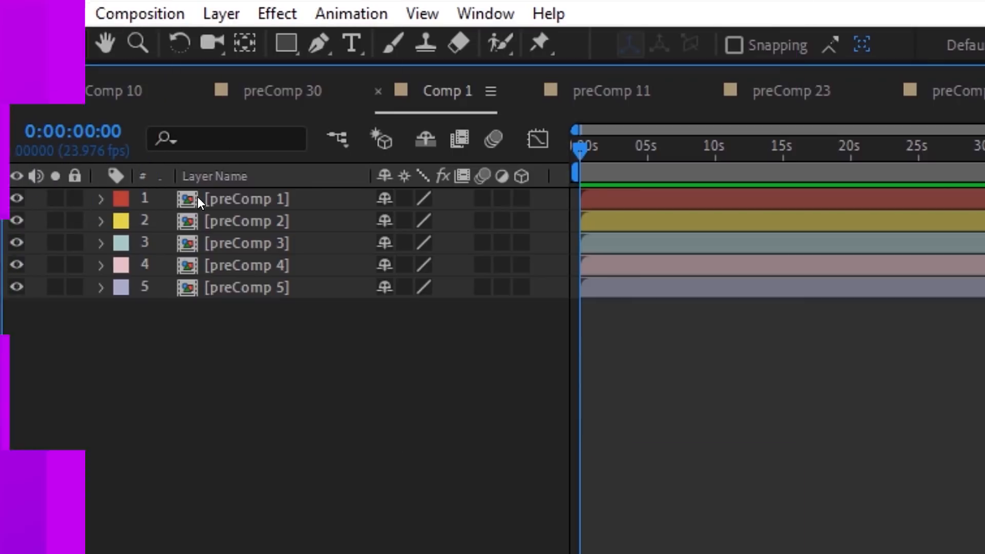
Step: Open the nested precomps from preComp 1 through 10, 11, 22 and 23 down to preComp 30
{"action": "double_click", "coordinate": [198, 200]}
{"action": "double_click", "coordinate": [195, 287]}
{"action": "double_click", "coordinate": [193, 201]}
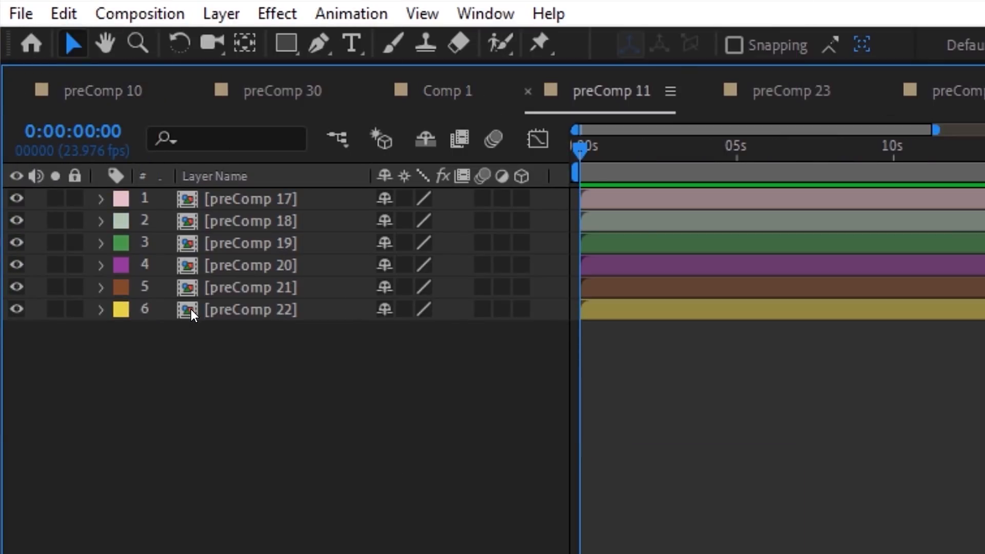
{"action": "double_click", "coordinate": [192, 310]}
{"action": "double_click", "coordinate": [186, 204]}
{"action": "double_click", "coordinate": [190, 309]}
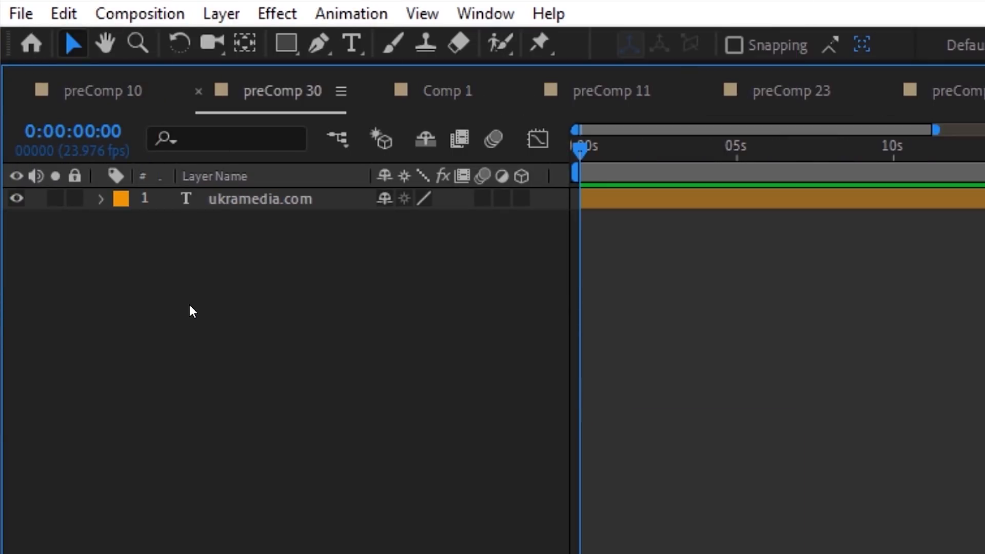
Step: Use the Comp Mini-Flowchart to step back upstream through preComps 23, 22, 11, 10 to preComp 1
{"action": "left_click", "coordinate": [341, 145]}
{"action": "left_click", "coordinate": [107, 146]}
{"action": "left_click", "coordinate": [107, 147]}
{"action": "left_click", "coordinate": [107, 146]}
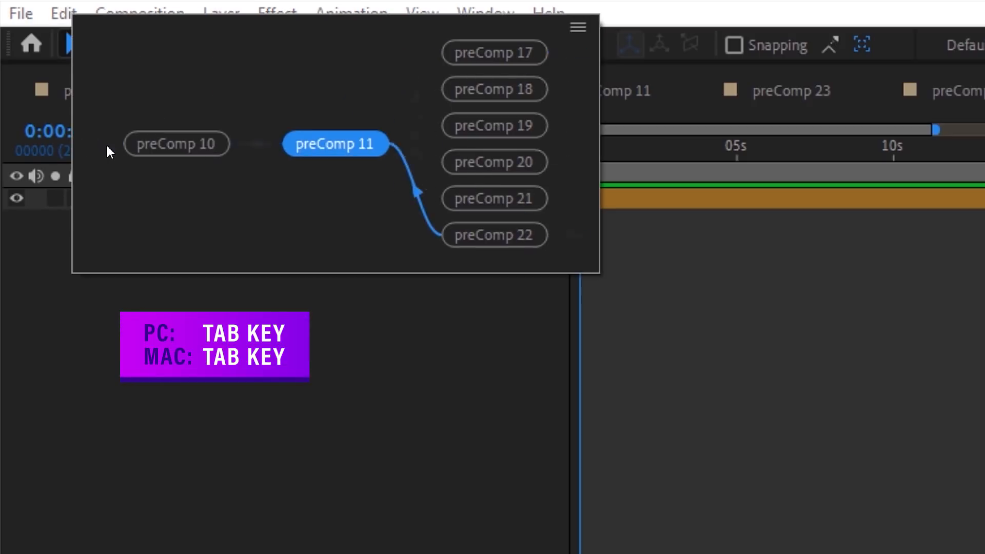
{"action": "left_click", "coordinate": [106, 146]}
{"action": "left_click", "coordinate": [106, 145]}
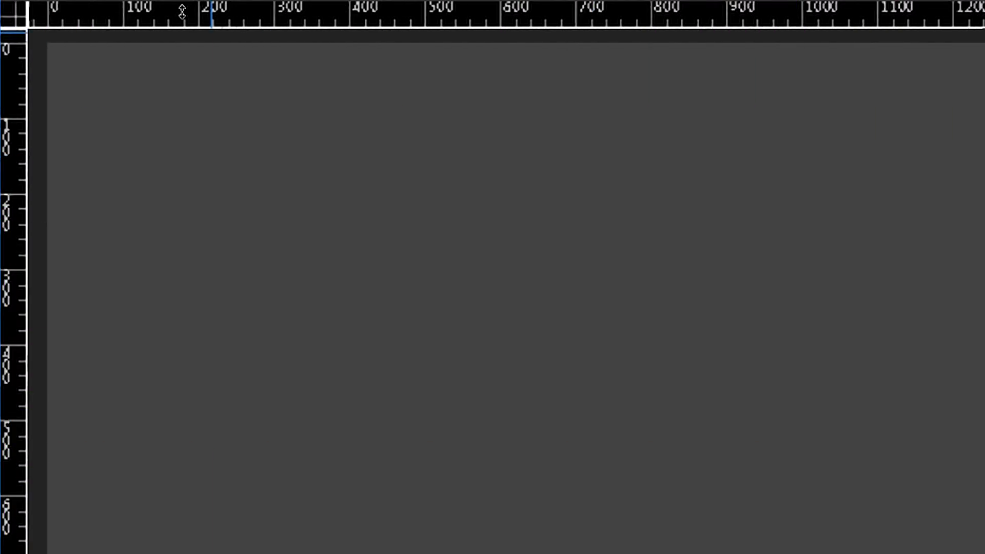
Step: Drag out a horizontal guide and set its position numerically to 300
{"action": "left_click_drag", "start_coordinate": [183, 11], "coordinate": [209, 207]}
{"action": "right_click", "coordinate": [209, 208]}
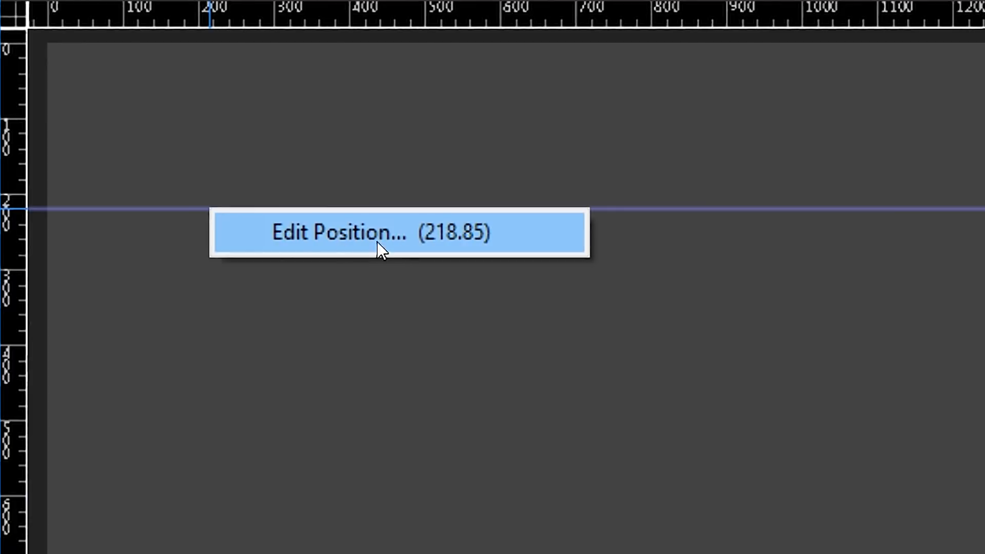
{"action": "left_click", "coordinate": [329, 237]}
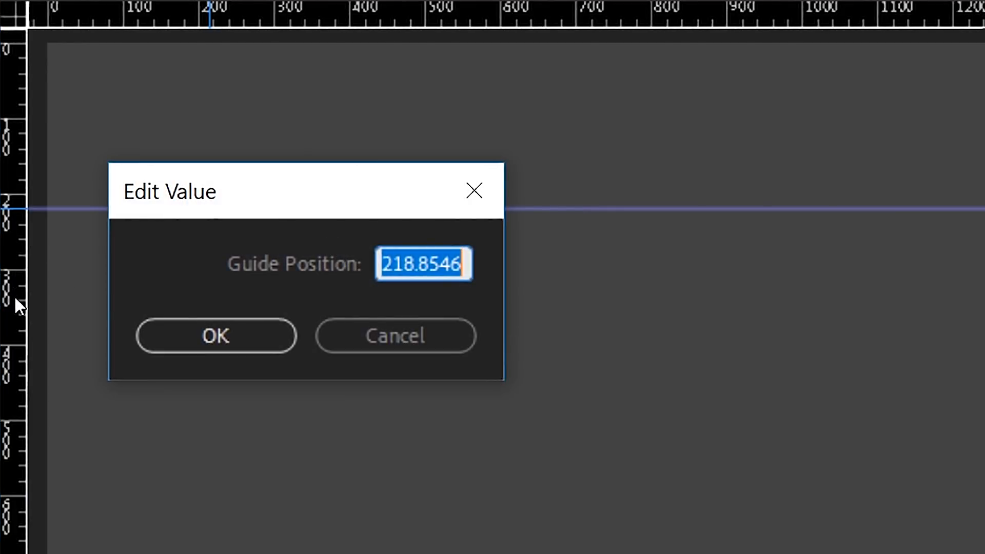
{"action": "type", "text": "300"}
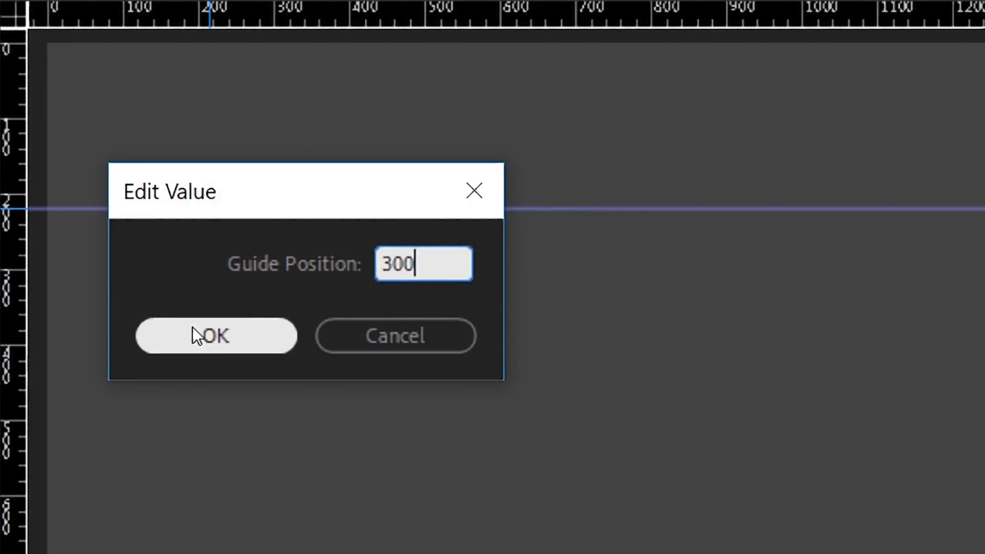
{"action": "left_click", "coordinate": [220, 348]}
Step: Drag out a vertical guide and set its position numerically to 400
{"action": "left_click_drag", "start_coordinate": [16, 170], "coordinate": [223, 183]}
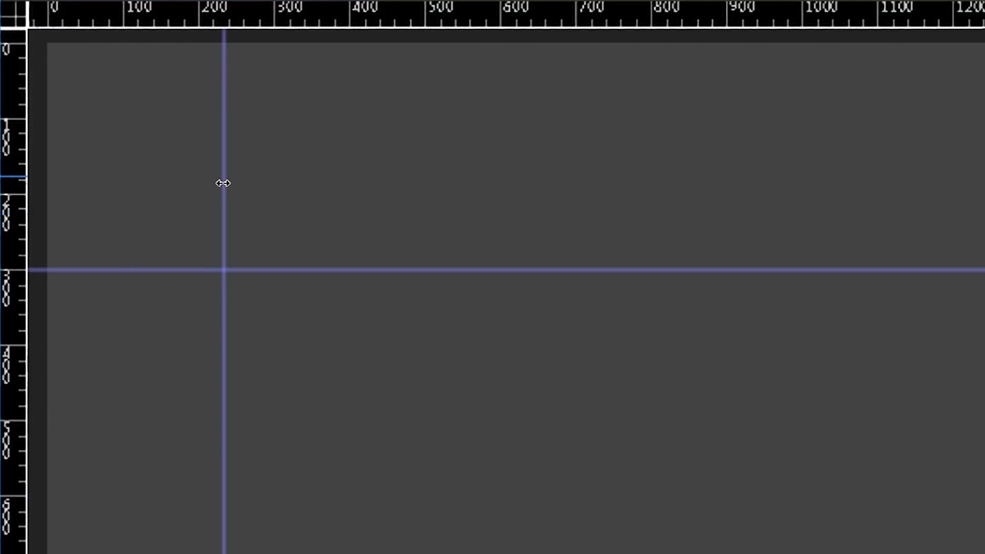
{"action": "right_click", "coordinate": [224, 183]}
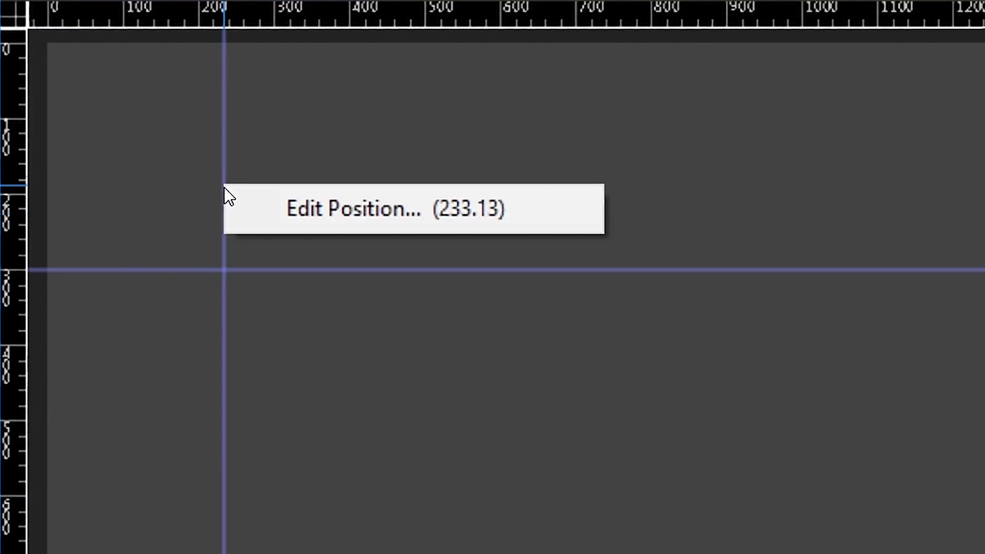
{"action": "left_click", "coordinate": [363, 228]}
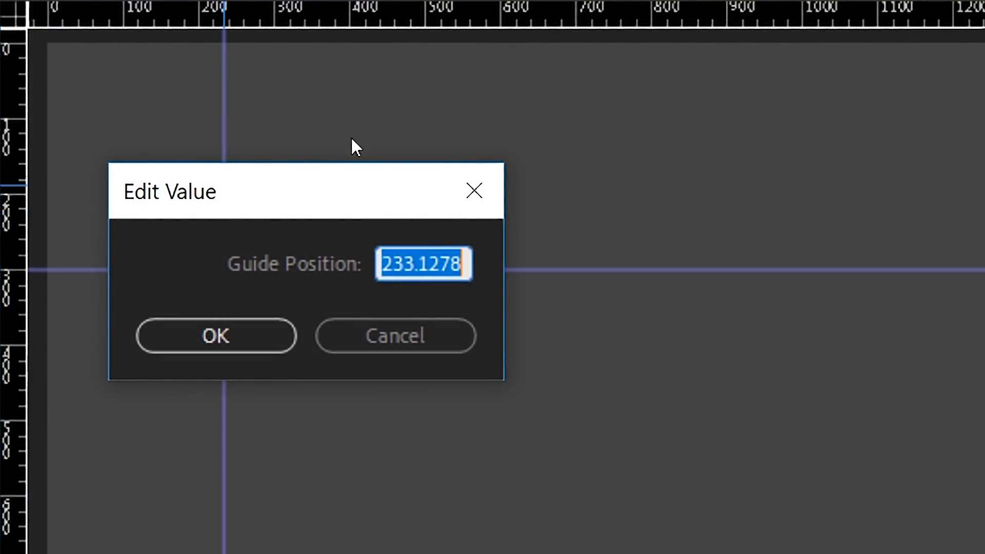
{"action": "type", "text": "400"}
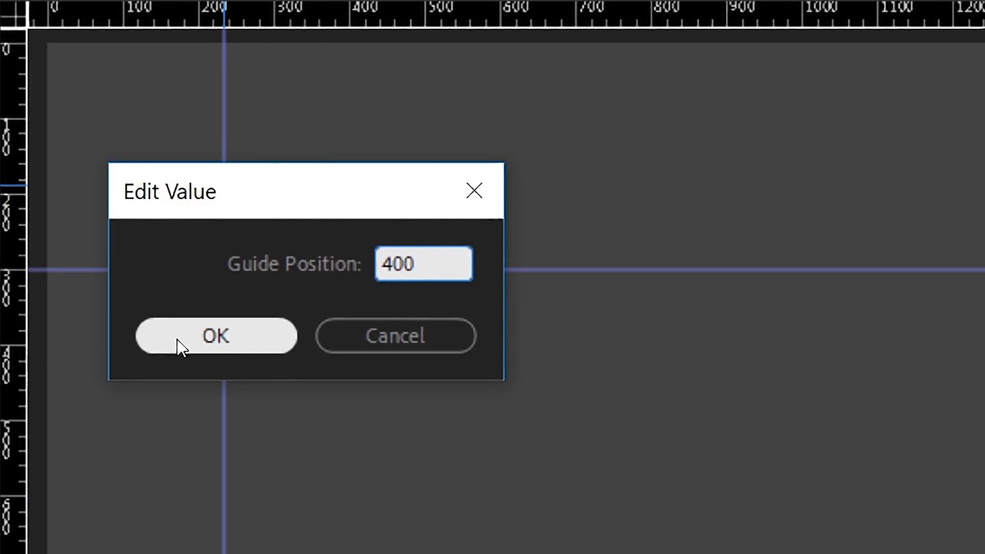
{"action": "left_click", "coordinate": [220, 340]}
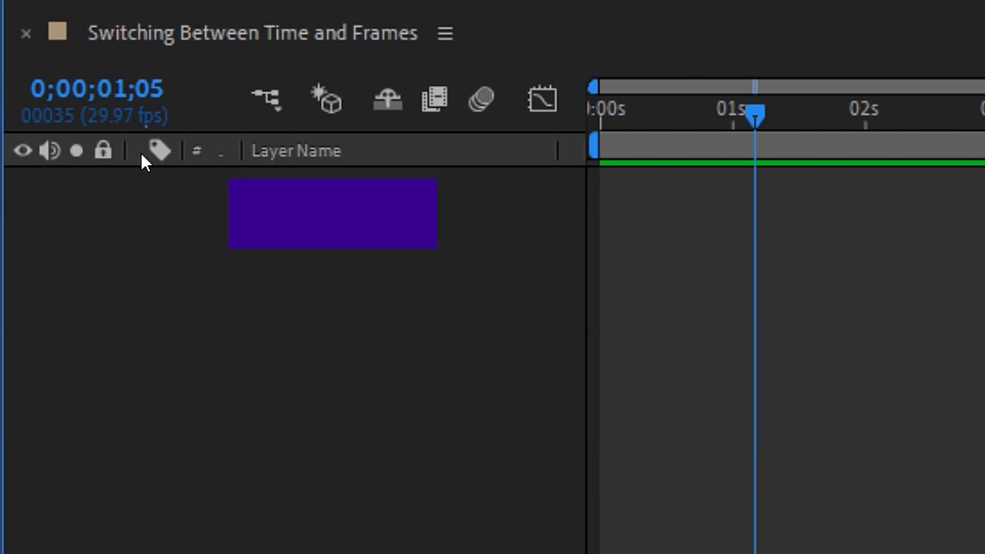
Step: Toggle the current time display between timecode and frames, ending on frames (00035)
{"action": "left_click", "coordinate": [108, 132], "text": "ctrl"}
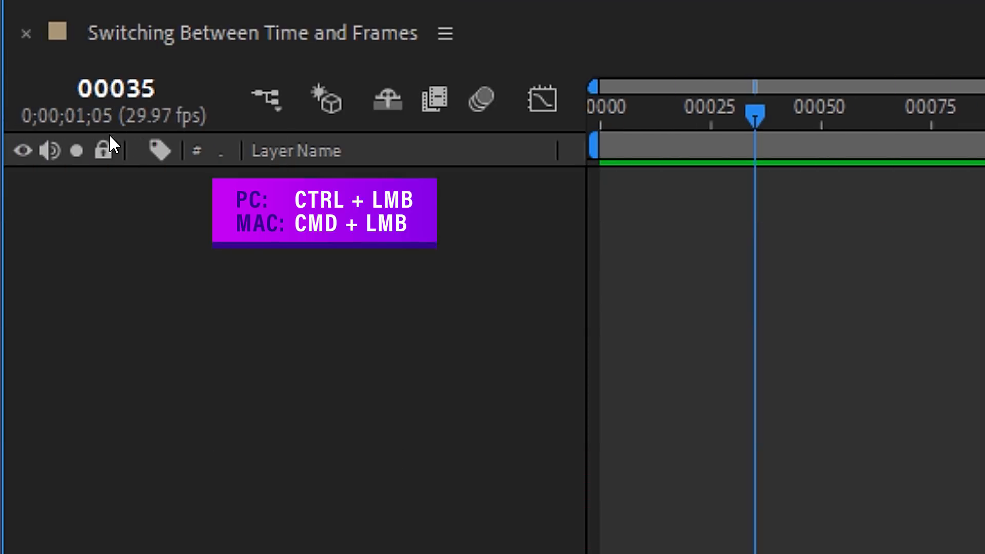
{"action": "left_click", "coordinate": [110, 128], "text": "ctrl"}
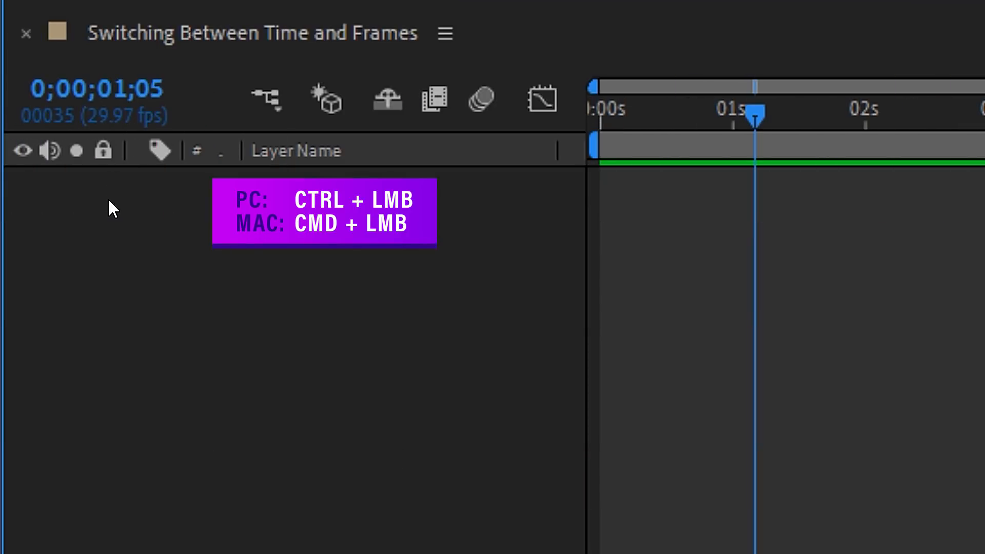
{"action": "left_click", "coordinate": [109, 128], "text": "ctrl"}
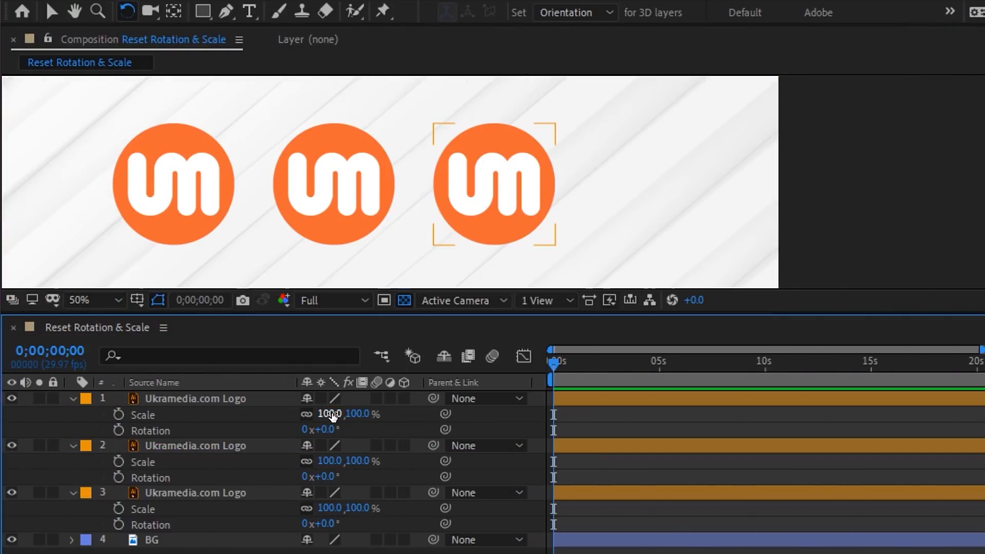
{"action": "left_click_drag", "start_coordinate": [333, 415], "coordinate": [363, 429]}
{"action": "left_click_drag", "start_coordinate": [360, 462], "coordinate": [311, 477]}
{"action": "left_click_drag", "start_coordinate": [333, 508], "coordinate": [362, 522]}
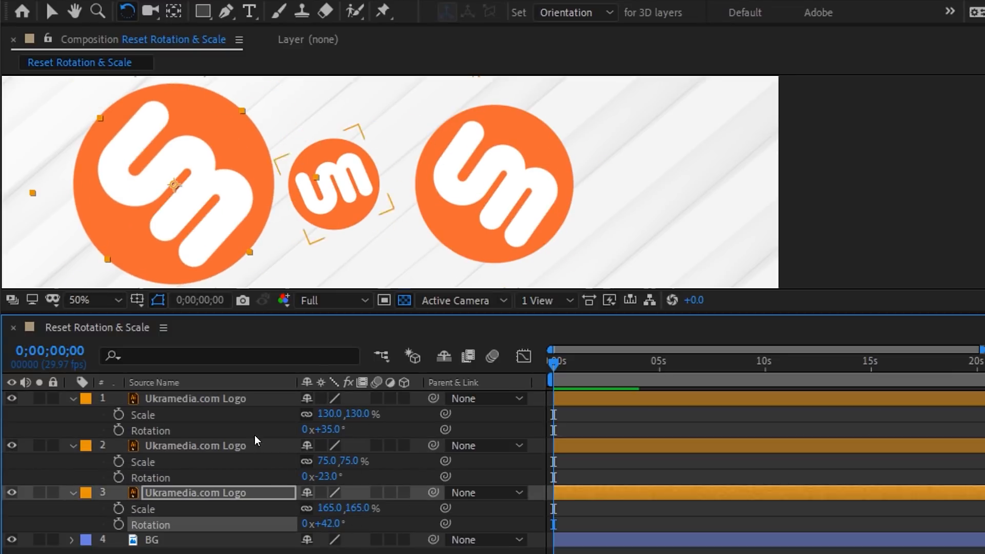
{"action": "left_click", "coordinate": [235, 400]}
{"action": "left_click", "coordinate": [226, 493], "text": "shift"}
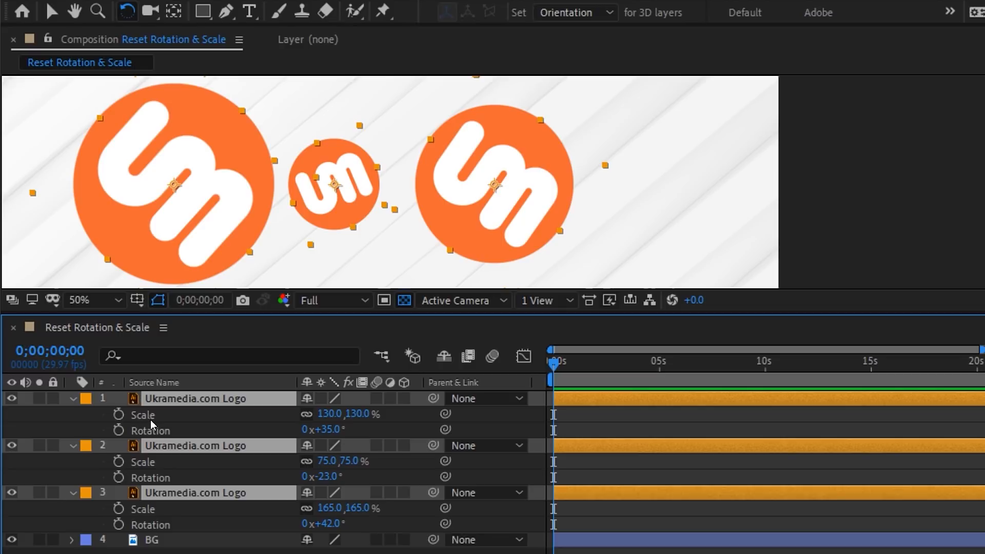
{"action": "double_click", "coordinate": [51, 11]}
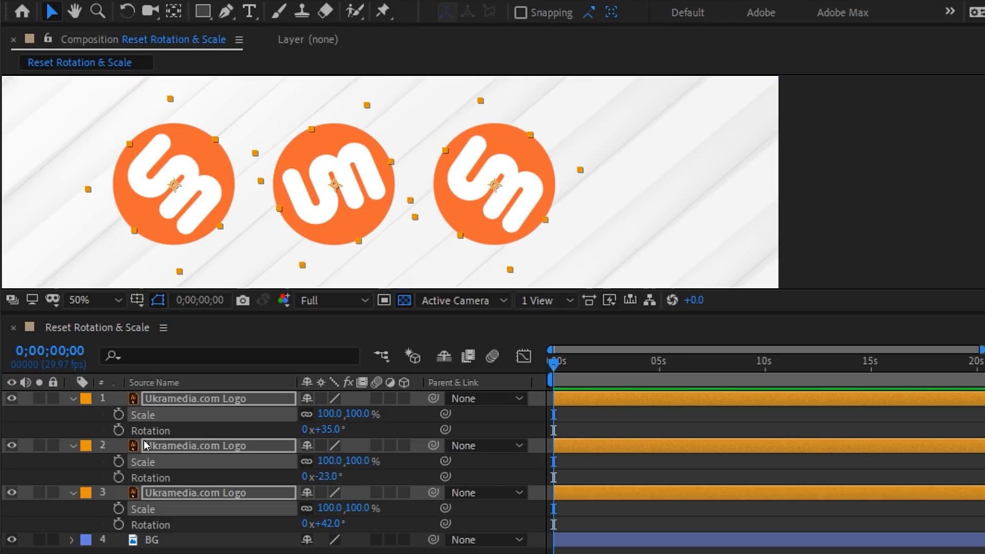
{"action": "double_click", "coordinate": [128, 12]}
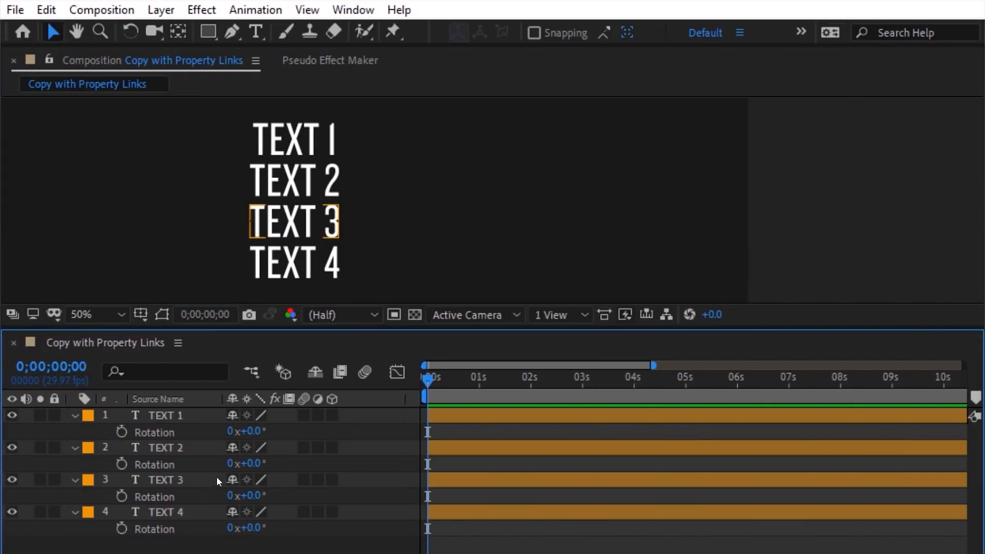
Step: Rotate TEXT 1 to -9° and copy its Rotation property with property link
{"action": "mouse_move", "coordinate": [250, 435]}
{"action": "left_mouse_down"}
{"action": "mouse_move", "coordinate": [269, 437]}
{"action": "mouse_move", "coordinate": [236, 439]}
{"action": "mouse_move", "coordinate": [251, 441]}
{"action": "left_mouse_up"}
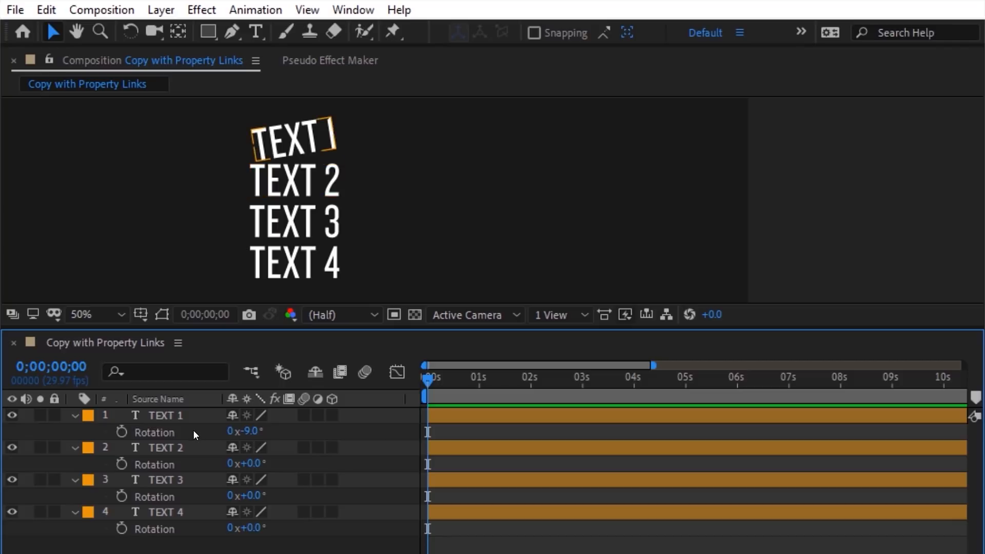
{"action": "left_click", "coordinate": [167, 432]}
{"action": "left_click", "coordinate": [46, 11]}
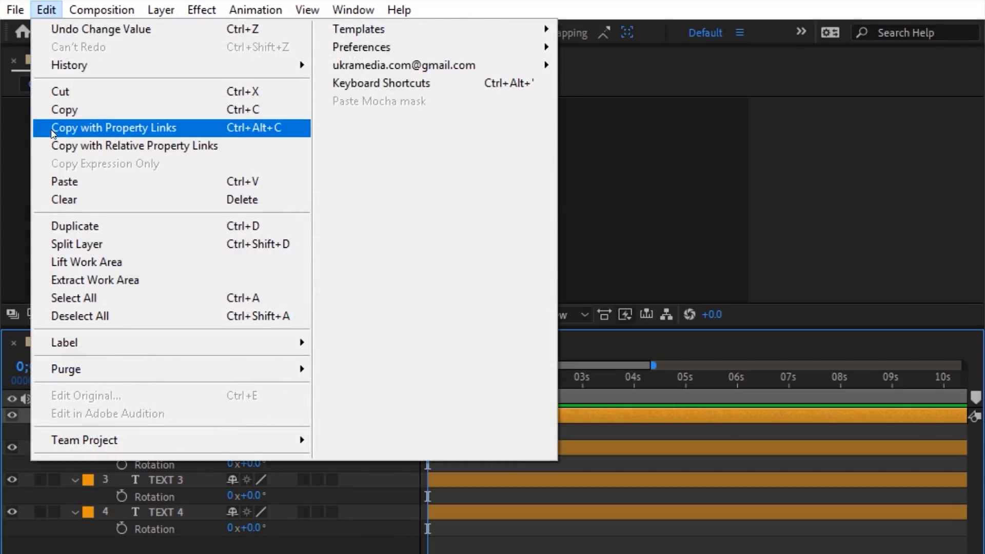
{"action": "left_click", "coordinate": [279, 136]}
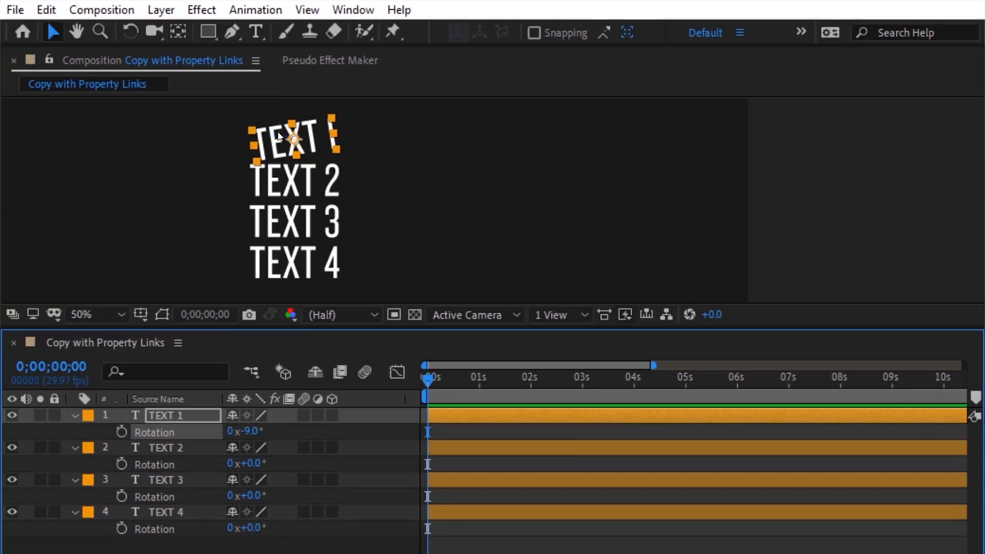
Step: Paste with property links onto TEXT 2–4 Rotation, then scrub TEXT 1 to +15° so all follow
{"action": "left_click_drag", "start_coordinate": [91, 438], "coordinate": [175, 546]}
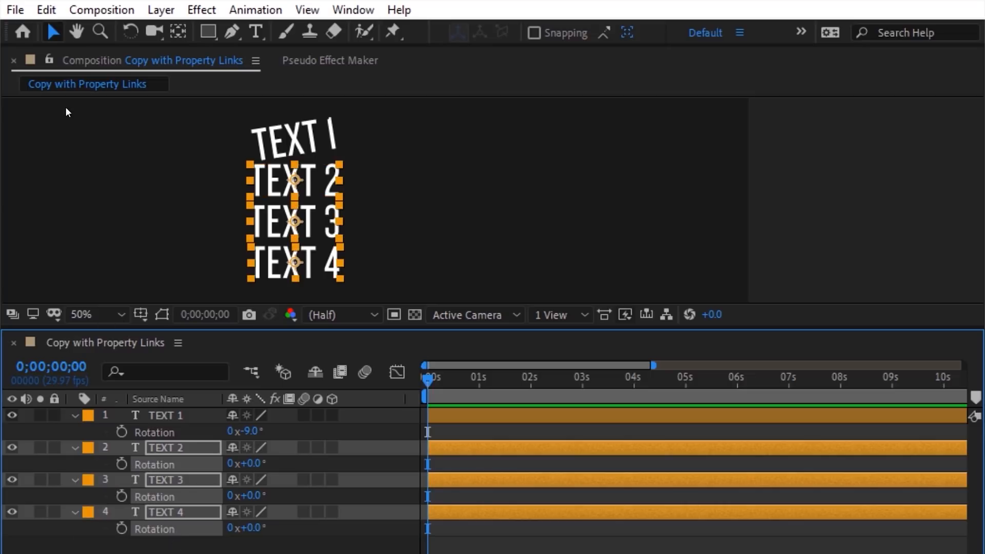
{"action": "left_click", "coordinate": [47, 10]}
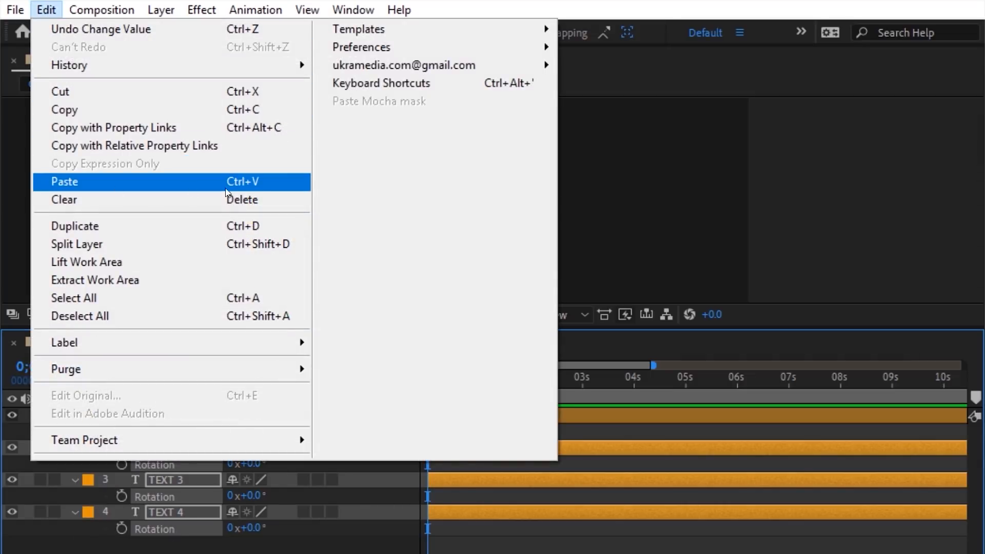
{"action": "left_click", "coordinate": [260, 188]}
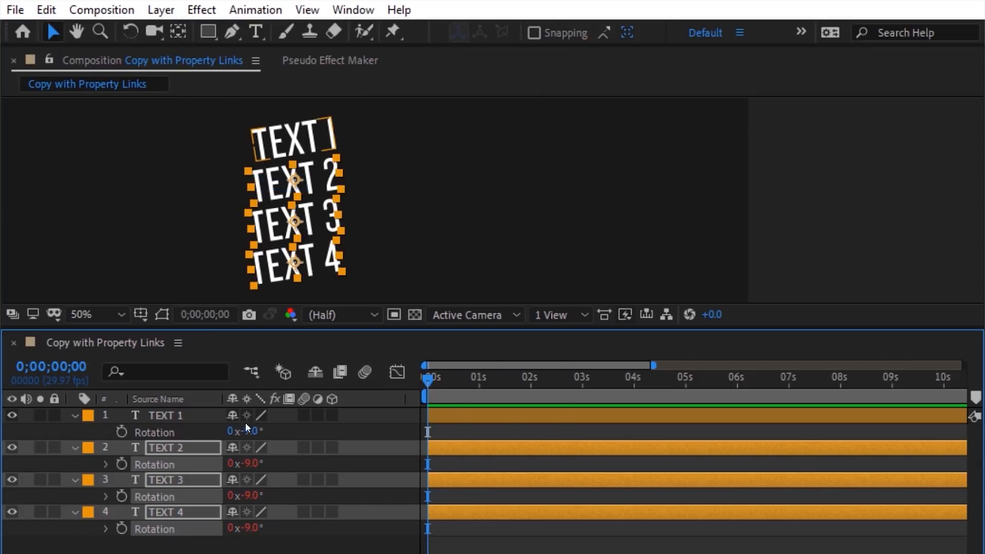
{"action": "left_click_drag", "start_coordinate": [250, 430], "coordinate": [267, 429]}
{"action": "mouse_move", "coordinate": [228, 430]}
{"action": "left_mouse_down"}
{"action": "mouse_move", "coordinate": [241, 431]}
{"action": "mouse_move", "coordinate": [225, 431]}
{"action": "left_mouse_up"}
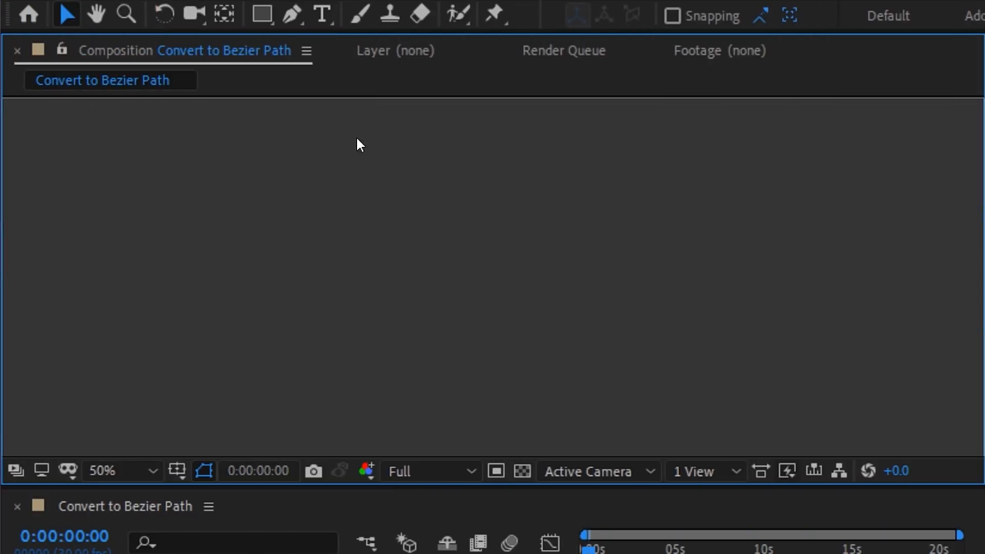
Step: Draw an orange star on the canvas with the Star Tool
{"action": "left_click", "coordinate": [263, 14]}
{"action": "left_click", "coordinate": [267, 18]}
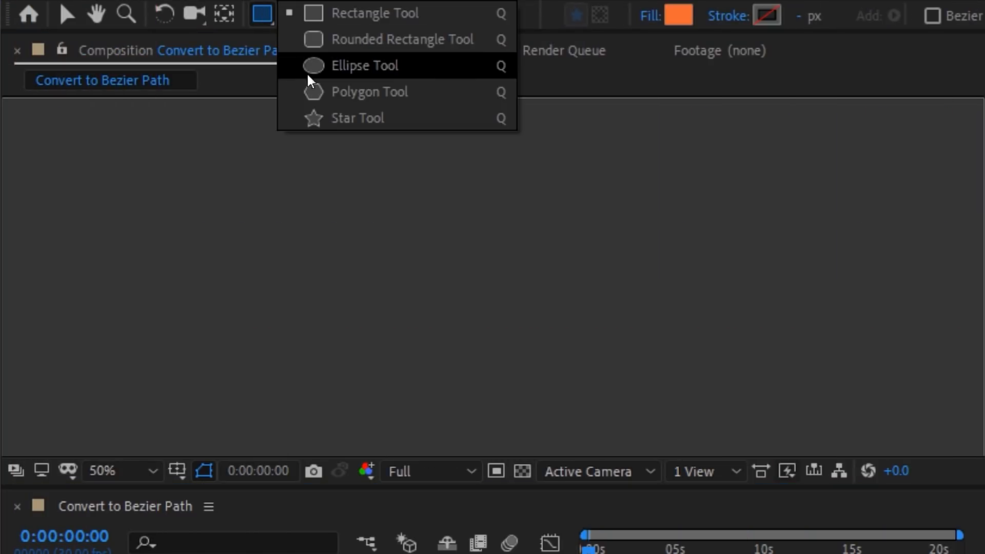
{"action": "left_click", "coordinate": [324, 112]}
{"action": "left_click_drag", "start_coordinate": [391, 286], "coordinate": [492, 374]}
{"action": "key", "text": "v"}
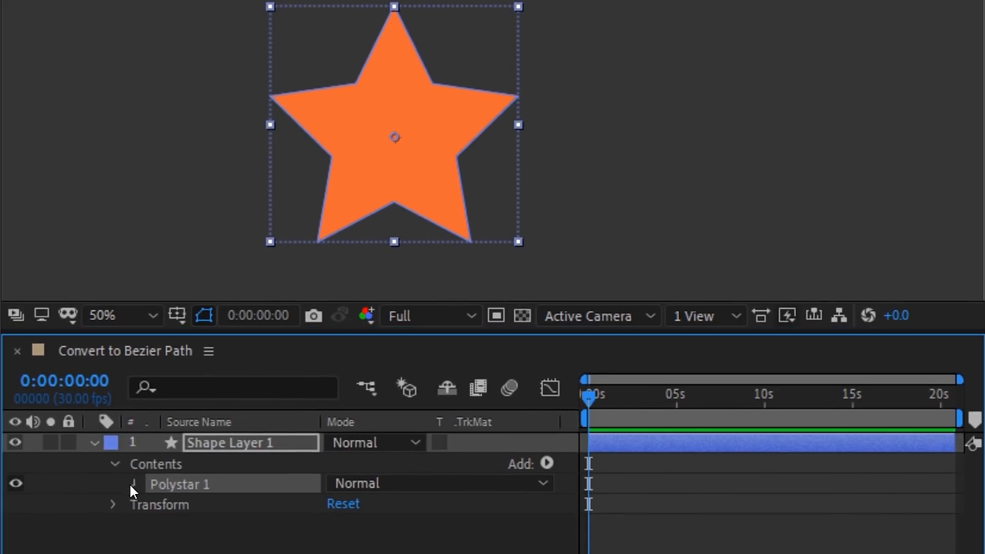
Step: Set the star's Points to 12 and convert Polystar Path 1 to a Bezier path
{"action": "left_click", "coordinate": [135, 483]}
{"action": "left_click", "coordinate": [154, 504]}
{"action": "left_click_drag", "start_coordinate": [330, 524], "coordinate": [343, 527]}
{"action": "right_click", "coordinate": [220, 485]}
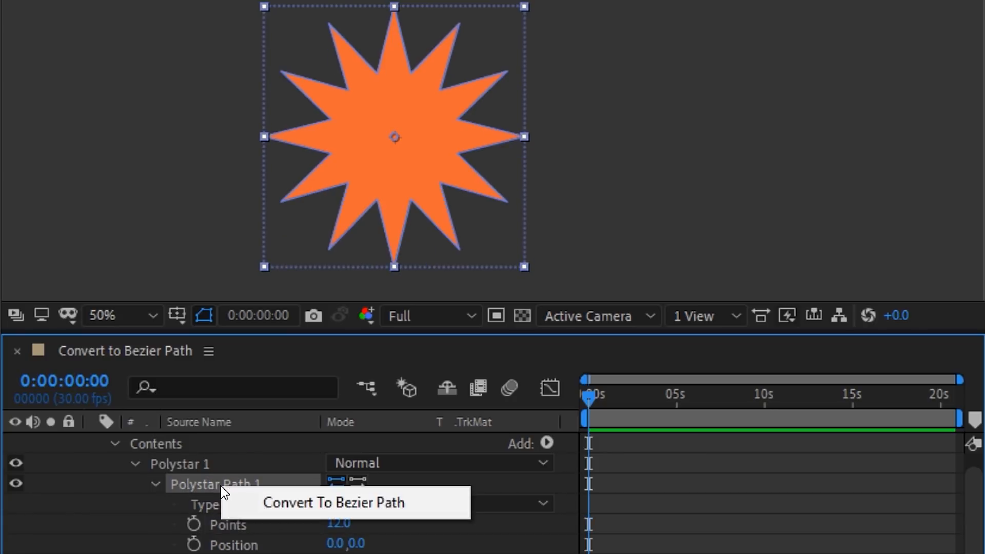
{"action": "left_click", "coordinate": [367, 503]}
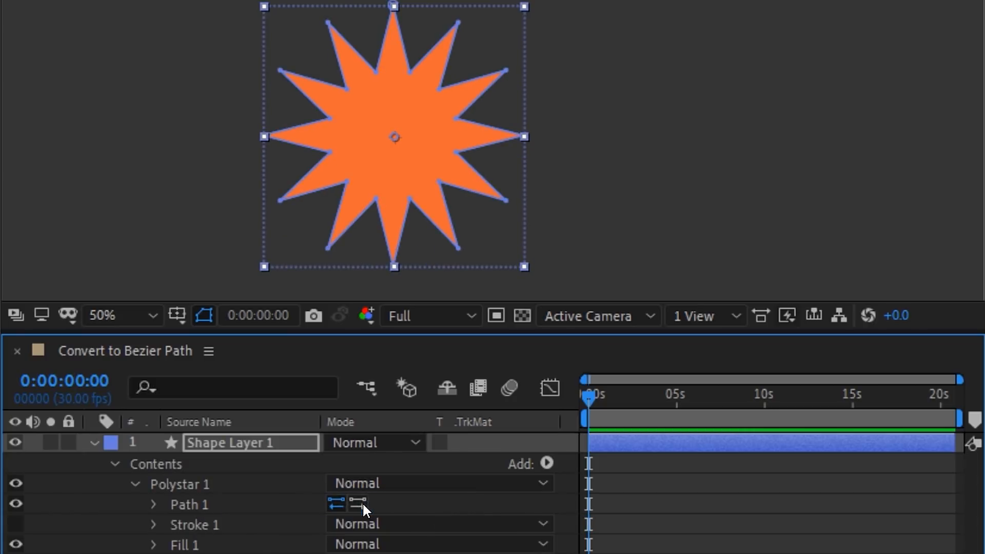
{"action": "left_click", "coordinate": [417, 232]}
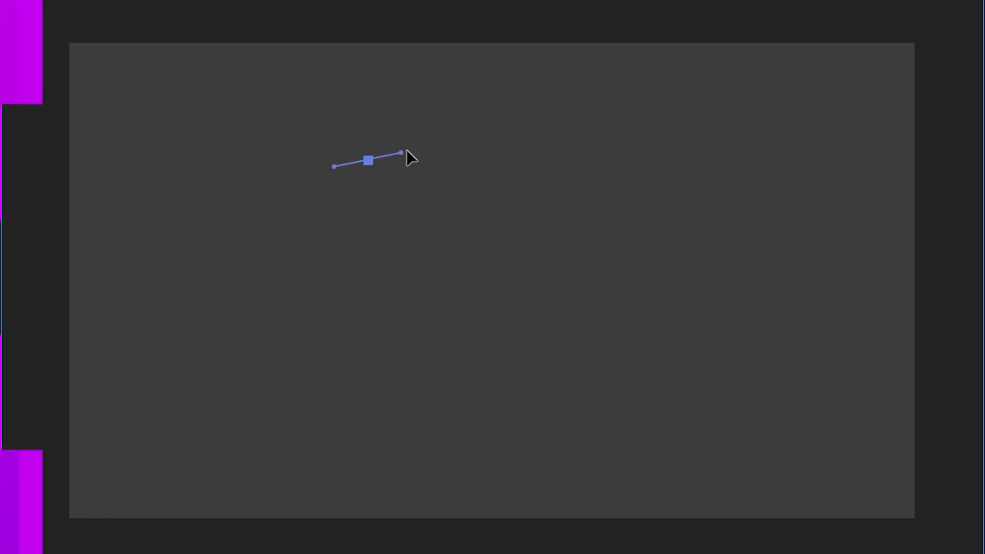
Step: Draw a closed orange pen shape with curved points
{"action": "left_click_drag", "start_coordinate": [683, 170], "coordinate": [727, 214]}
{"action": "left_click_drag", "start_coordinate": [666, 359], "coordinate": [589, 369]}
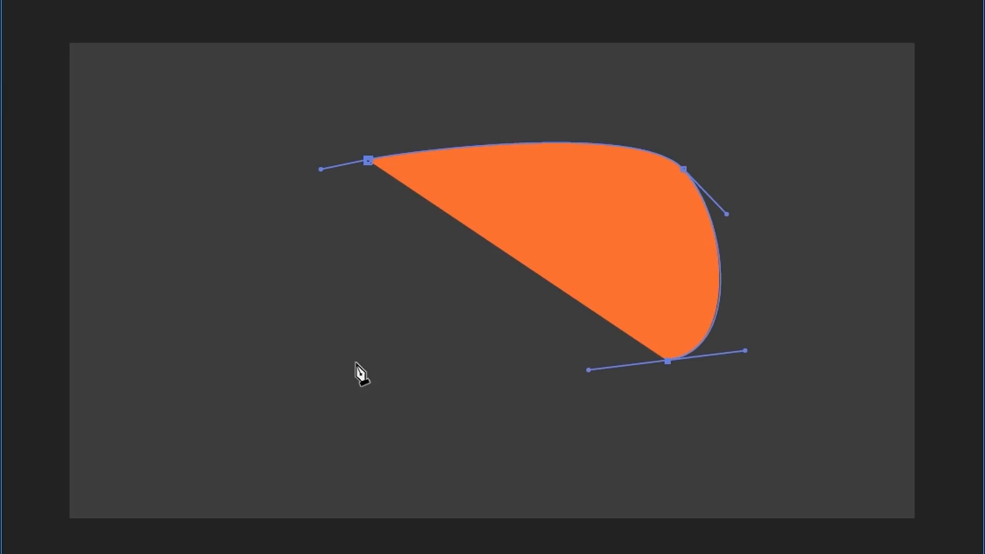
{"action": "left_click_drag", "start_coordinate": [345, 362], "coordinate": [285, 330]}
{"action": "left_click", "coordinate": [368, 161]}
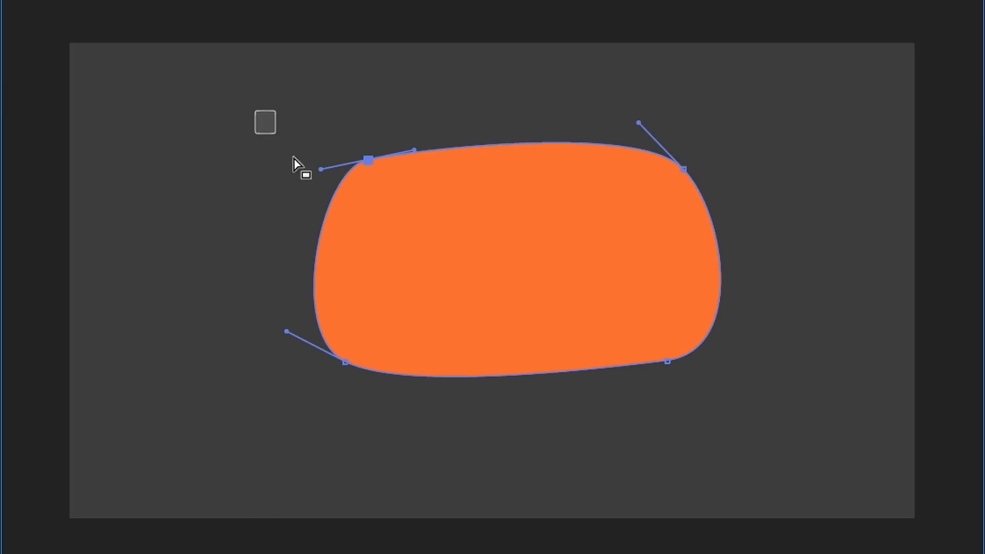
Step: Uncheck Closed on the path, add new curved points on the left, and close it at the top vertex
{"action": "left_click_drag", "start_coordinate": [294, 163], "coordinate": [418, 423]}
{"action": "right_click", "coordinate": [348, 370]}
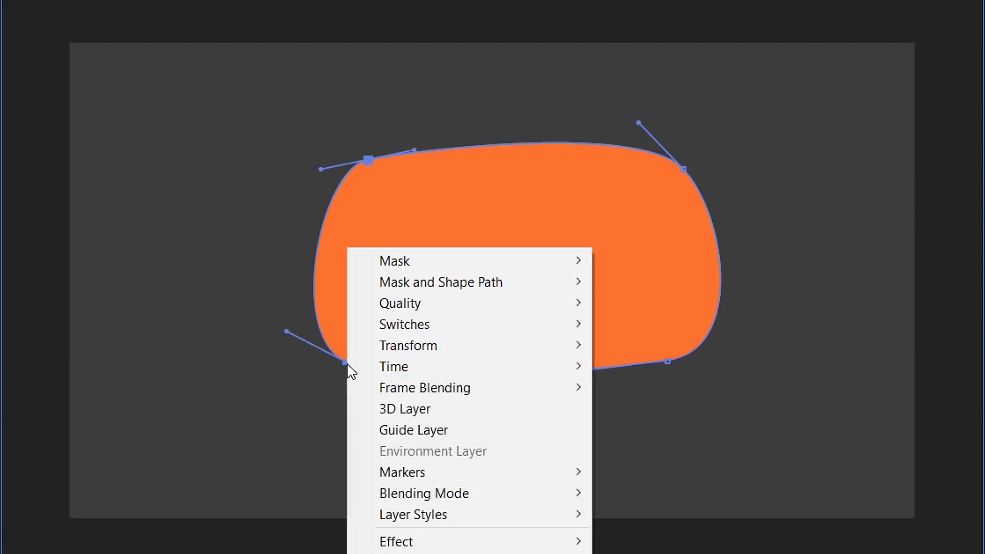
{"action": "mouse_move", "coordinate": [424, 284]}
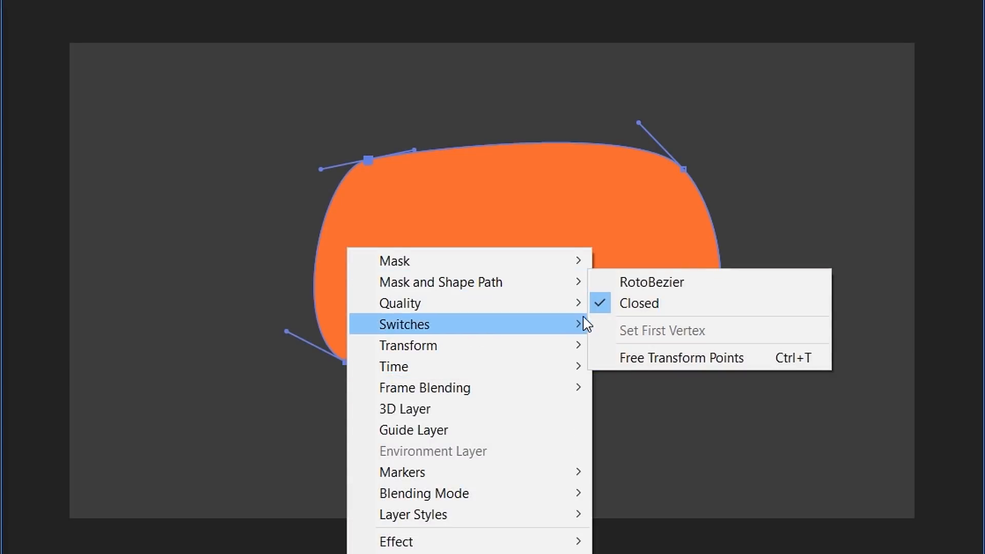
{"action": "left_click", "coordinate": [640, 304]}
{"action": "left_click_drag", "start_coordinate": [394, 317], "coordinate": [303, 413]}
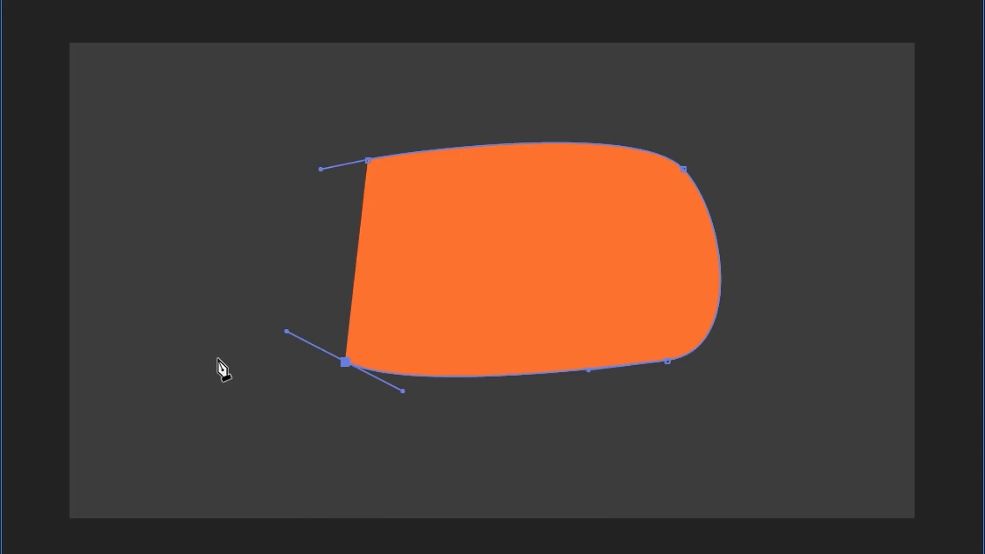
{"action": "left_click", "coordinate": [220, 345]}
{"action": "left_click_drag", "start_coordinate": [209, 236], "coordinate": [236, 199]}
{"action": "left_click", "coordinate": [369, 160]}
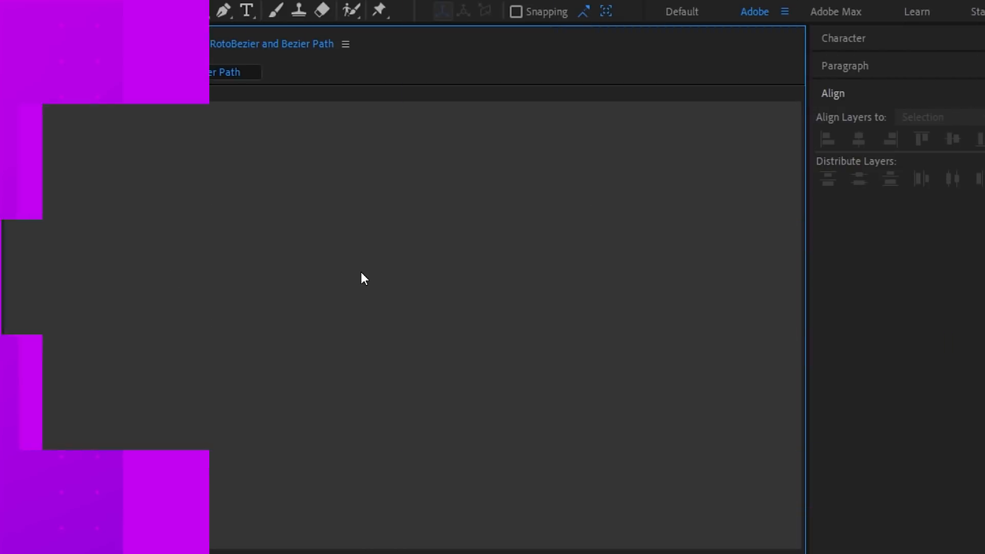
Step: Draw a closed orange RotoBezier shape with the Pen tool and adjust its points
{"action": "left_click", "coordinate": [223, 12]}
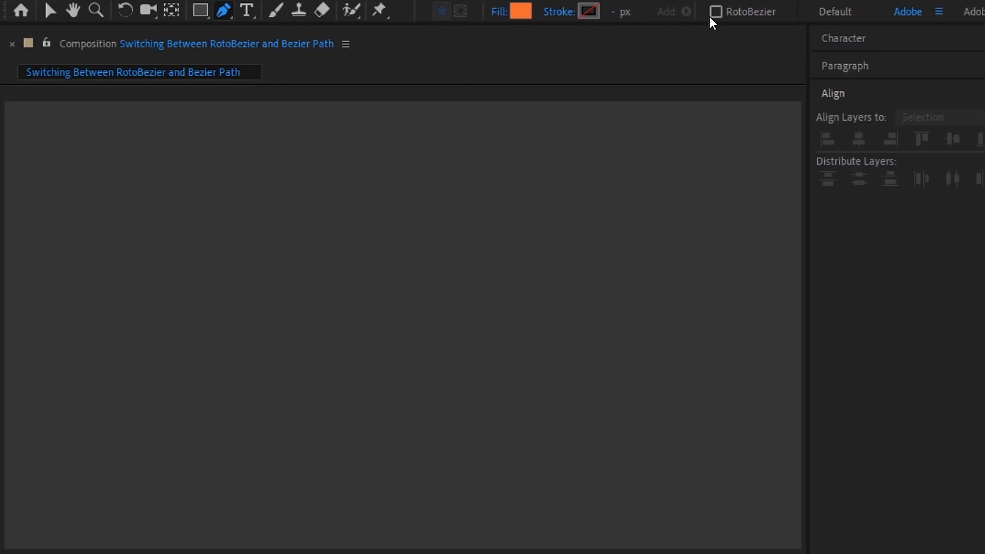
{"action": "left_click", "coordinate": [197, 212]}
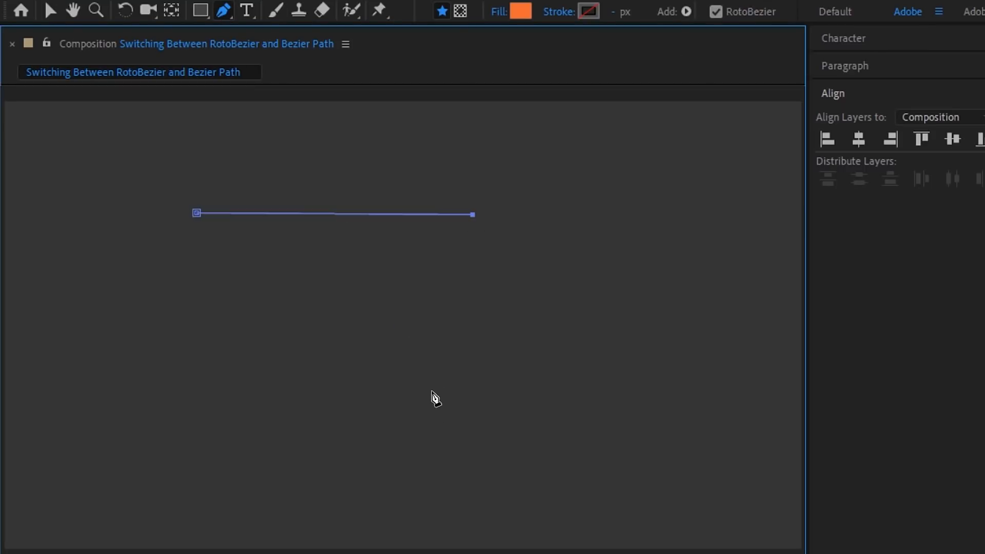
{"action": "left_click", "coordinate": [433, 409]}
{"action": "left_click", "coordinate": [197, 212]}
{"action": "left_click_drag", "start_coordinate": [198, 214], "coordinate": [231, 224]}
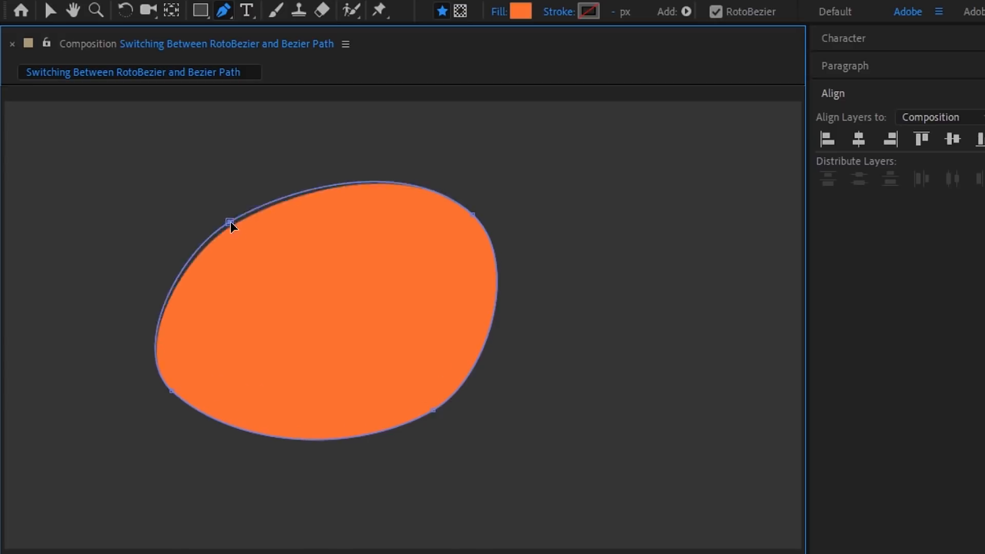
{"action": "left_click_drag", "start_coordinate": [471, 216], "coordinate": [466, 239]}
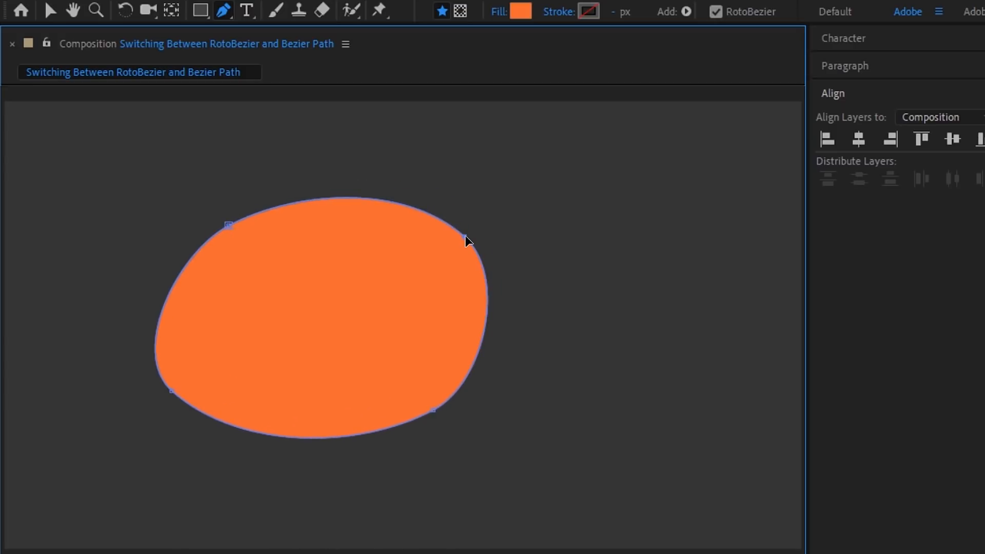
Step: Turn off RotoBezier and reshape the top curves with the Bezier handles
{"action": "right_click", "coordinate": [227, 224]}
{"action": "mouse_move", "coordinate": [414, 257]}
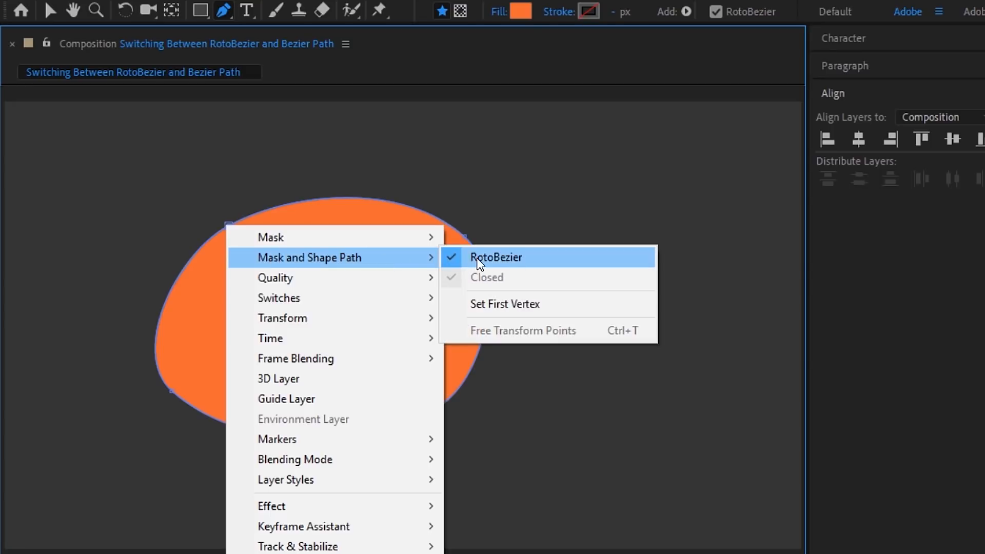
{"action": "left_click", "coordinate": [454, 266]}
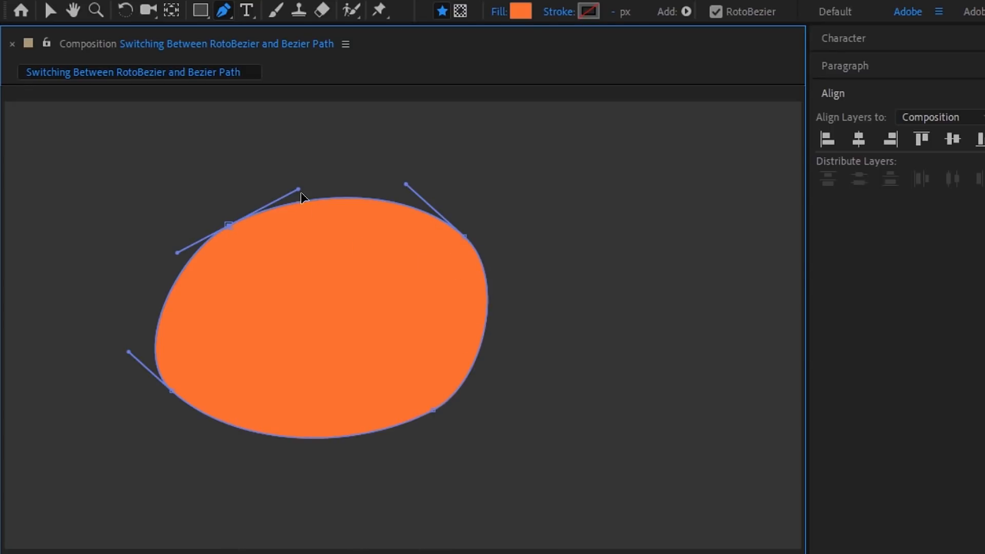
{"action": "mouse_move", "coordinate": [301, 193]}
{"action": "left_mouse_down"}
{"action": "mouse_move", "coordinate": [285, 169]}
{"action": "mouse_move", "coordinate": [303, 179]}
{"action": "left_mouse_up"}
{"action": "mouse_move", "coordinate": [402, 193]}
{"action": "left_mouse_down"}
{"action": "mouse_move", "coordinate": [411, 177]}
{"action": "mouse_move", "coordinate": [411, 189]}
{"action": "left_mouse_up"}
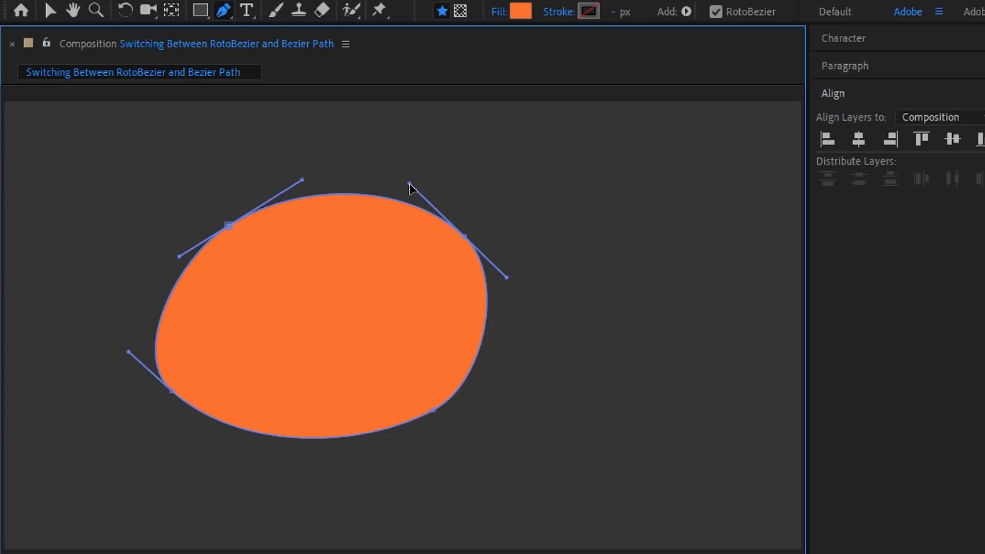
Step: Switch the path back to RotoBezier
{"action": "right_click", "coordinate": [226, 229]}
{"action": "mouse_move", "coordinate": [282, 261]}
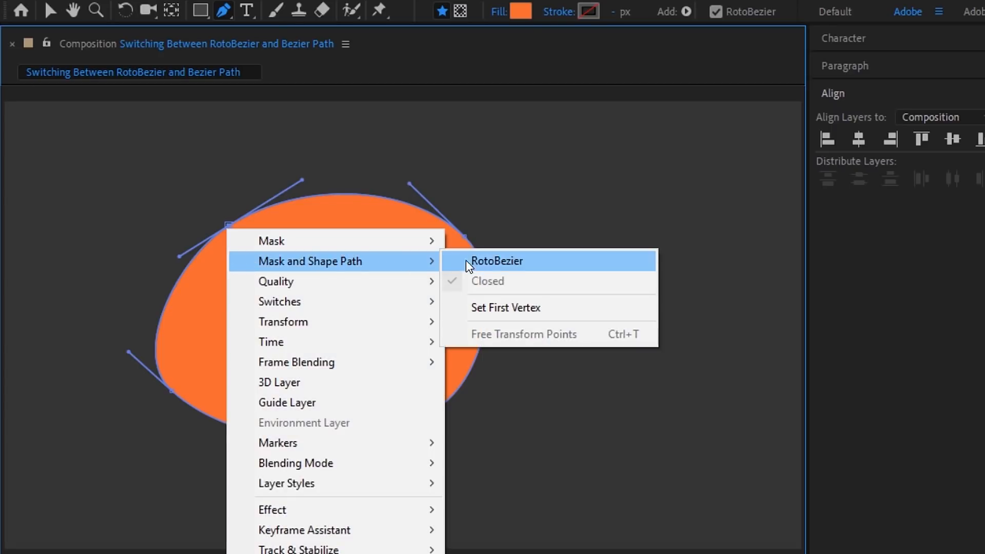
{"action": "left_click", "coordinate": [504, 260]}
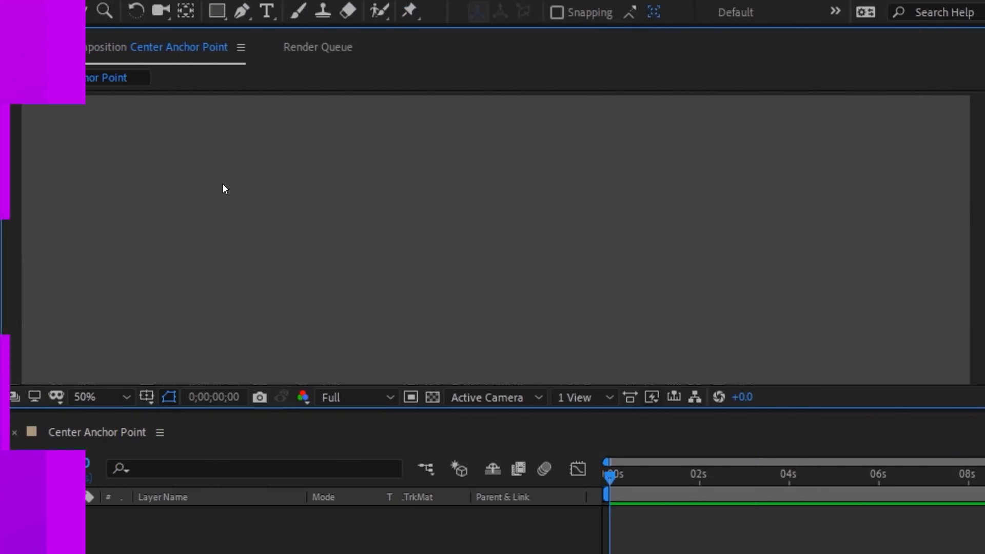
Step: Draw an orange rectangle and test its Rotation, revealing an off-centre pivot
{"action": "left_click", "coordinate": [218, 12]}
{"action": "mouse_move", "coordinate": [87, 133]}
{"action": "left_mouse_down"}
{"action": "mouse_move", "coordinate": [299, 221]}
{"action": "mouse_move", "coordinate": [573, 274]}
{"action": "left_mouse_up"}
{"action": "key", "text": "v"}
{"action": "key", "text": "r"}
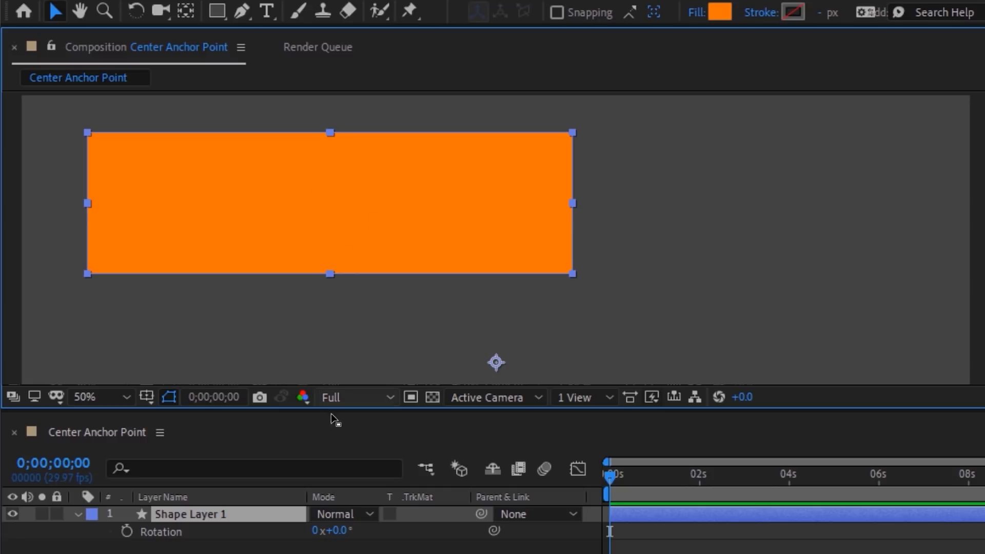
{"action": "mouse_move", "coordinate": [339, 531]}
{"action": "left_mouse_down"}
{"action": "mouse_move", "coordinate": [347, 531]}
{"action": "mouse_move", "coordinate": [339, 531]}
{"action": "left_mouse_up"}
{"action": "key", "text": "ctrl+z"}
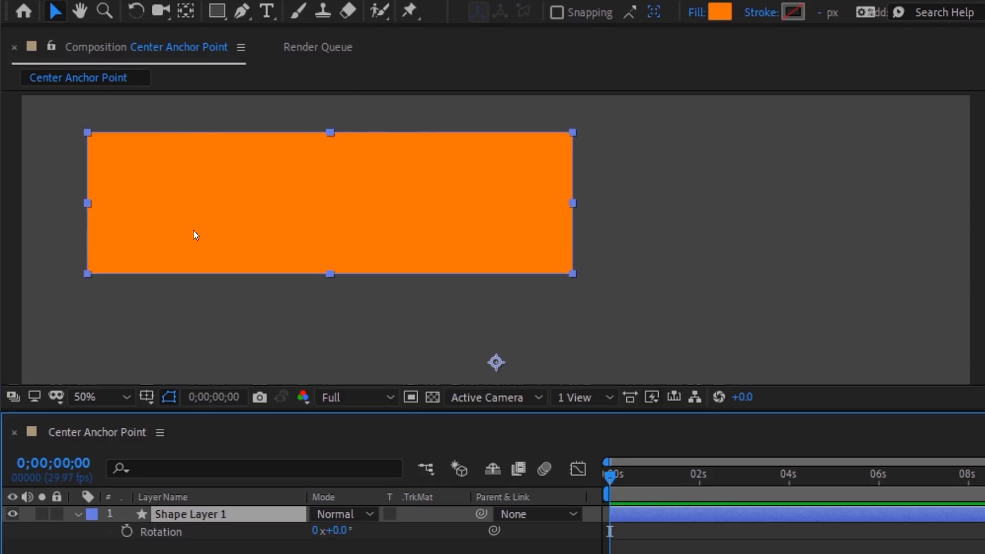
Step: Apply Center Anchor Point in Layer Content and verify the rectangle rotates about its middle
{"action": "right_click", "coordinate": [194, 234]}
{"action": "mouse_move", "coordinate": [198, 183]}
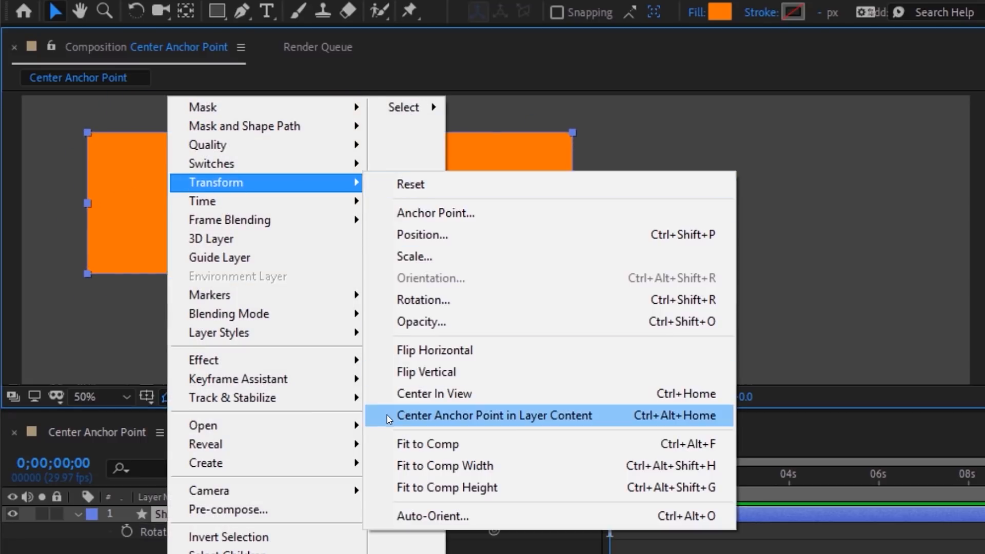
{"action": "left_click", "coordinate": [458, 421]}
{"action": "left_click_drag", "start_coordinate": [339, 531], "coordinate": [351, 526]}
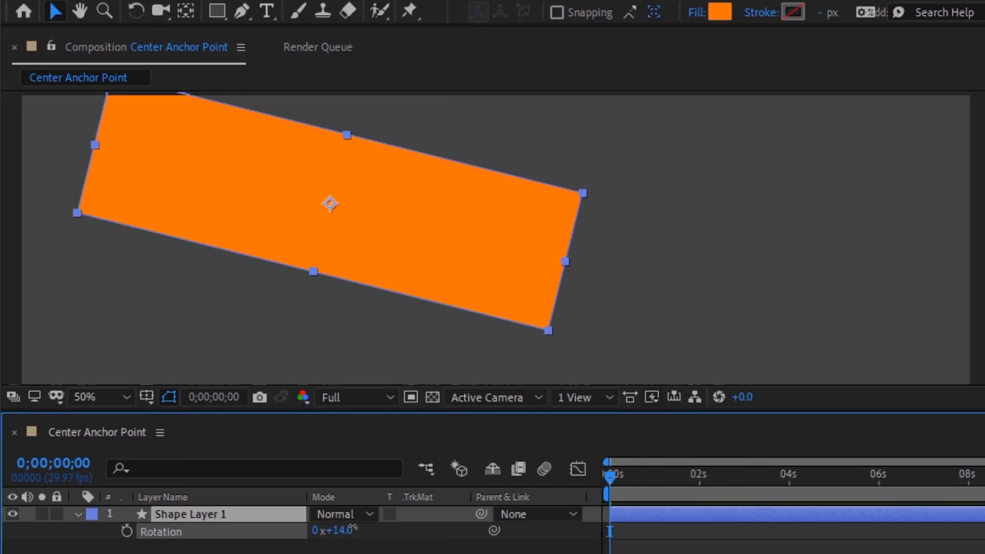
{"action": "key", "text": "ctrl+z"}
Step: Mask the rectangle to a smaller area, then re-center the anchor point and test rotation again
{"action": "key", "text": "q"}
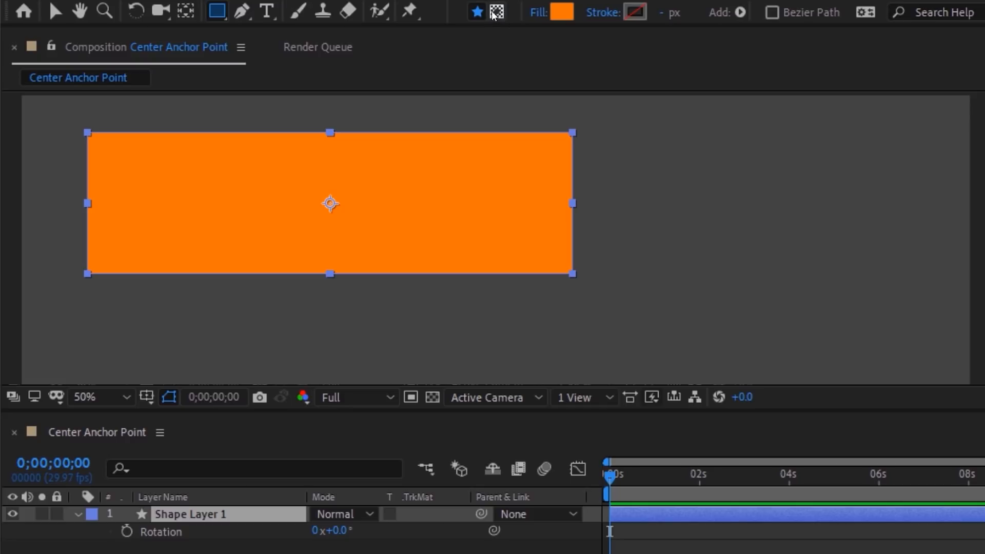
{"action": "left_click", "coordinate": [494, 13]}
{"action": "left_click_drag", "start_coordinate": [423, 184], "coordinate": [748, 363]}
{"action": "key", "text": "v"}
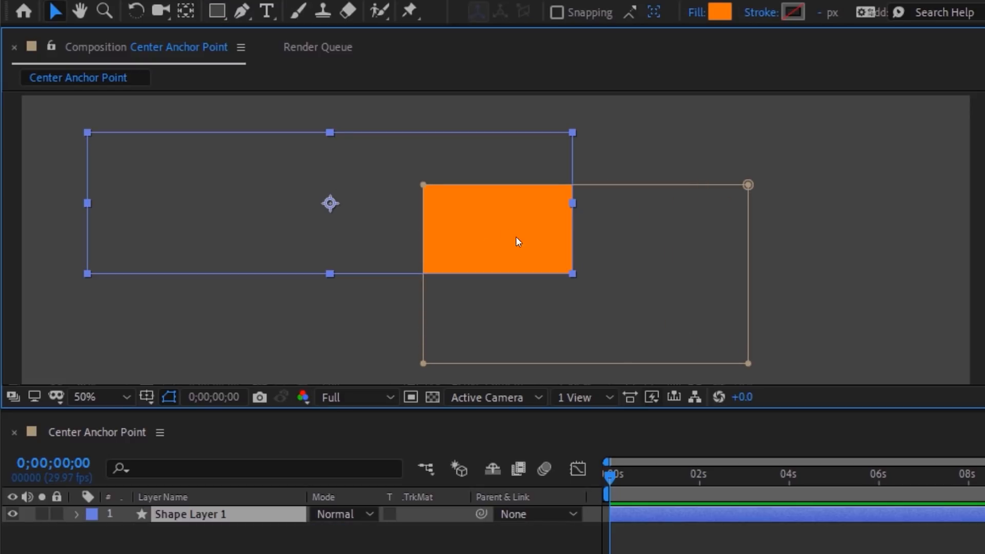
{"action": "left_click_drag", "start_coordinate": [339, 529], "coordinate": [336, 530]}
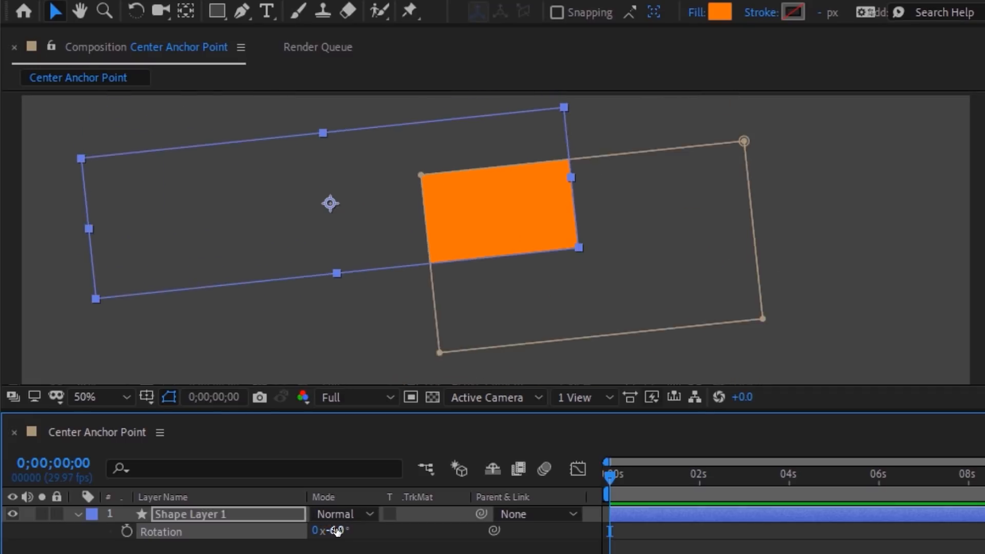
{"action": "key", "text": "ctrl+z"}
{"action": "right_click", "coordinate": [495, 246]}
{"action": "mouse_move", "coordinate": [566, 184]}
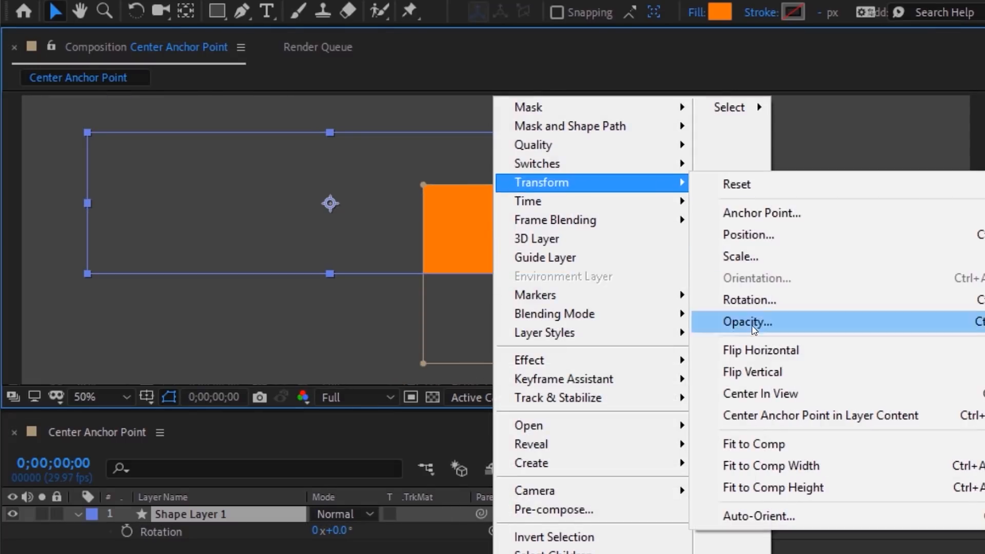
{"action": "left_click", "coordinate": [725, 416]}
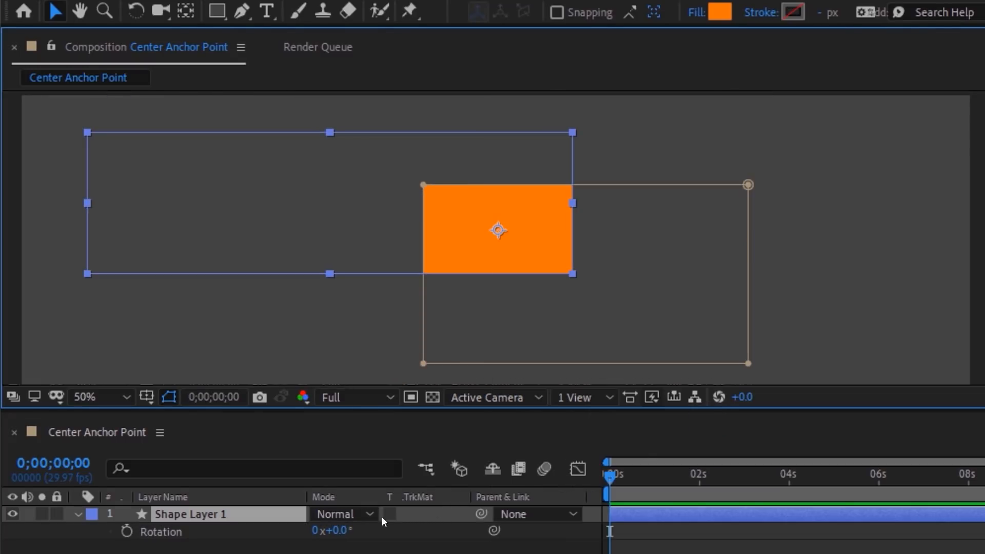
{"action": "mouse_move", "coordinate": [338, 531]}
{"action": "left_mouse_down"}
{"action": "mouse_move", "coordinate": [347, 529]}
{"action": "mouse_move", "coordinate": [333, 530]}
{"action": "left_mouse_up"}
{"action": "key", "text": "ctrl+z"}
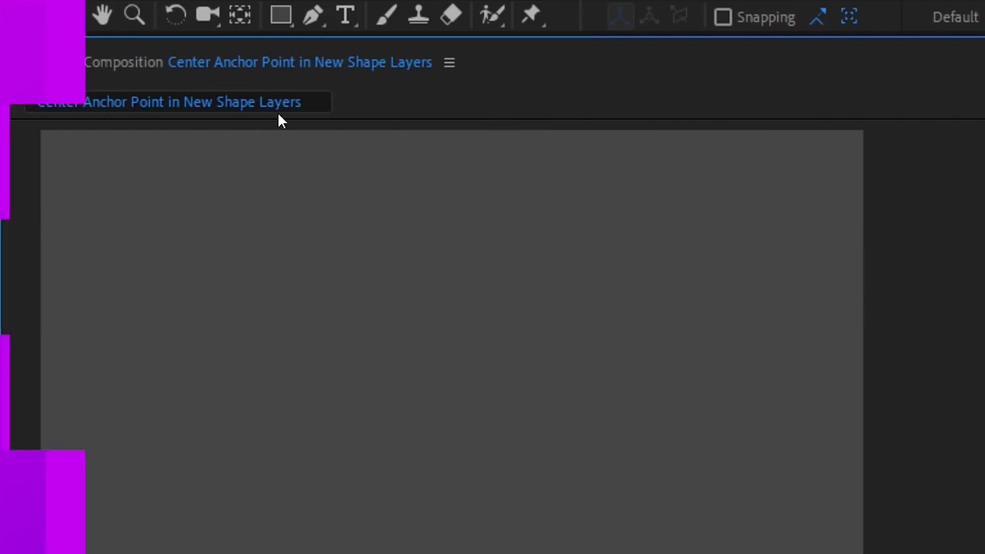
Step: Draw an orange rectangle near the top-left and scrub Rotation to check its pivot
{"action": "left_click", "coordinate": [278, 23]}
{"action": "left_click_drag", "start_coordinate": [118, 198], "coordinate": [268, 332]}
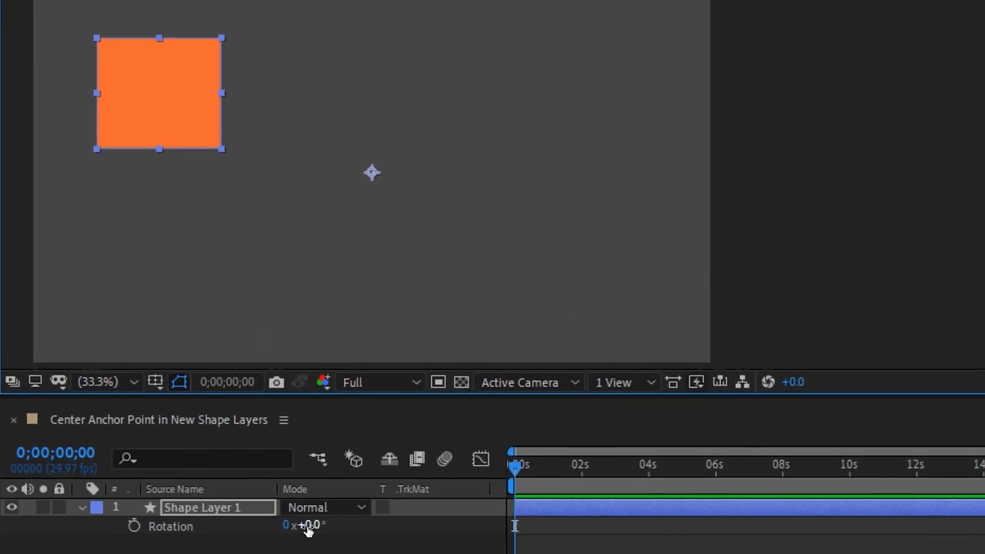
{"action": "mouse_move", "coordinate": [308, 530]}
{"action": "left_mouse_down"}
{"action": "mouse_move", "coordinate": [323, 528]}
{"action": "mouse_move", "coordinate": [303, 528]}
{"action": "left_mouse_up"}
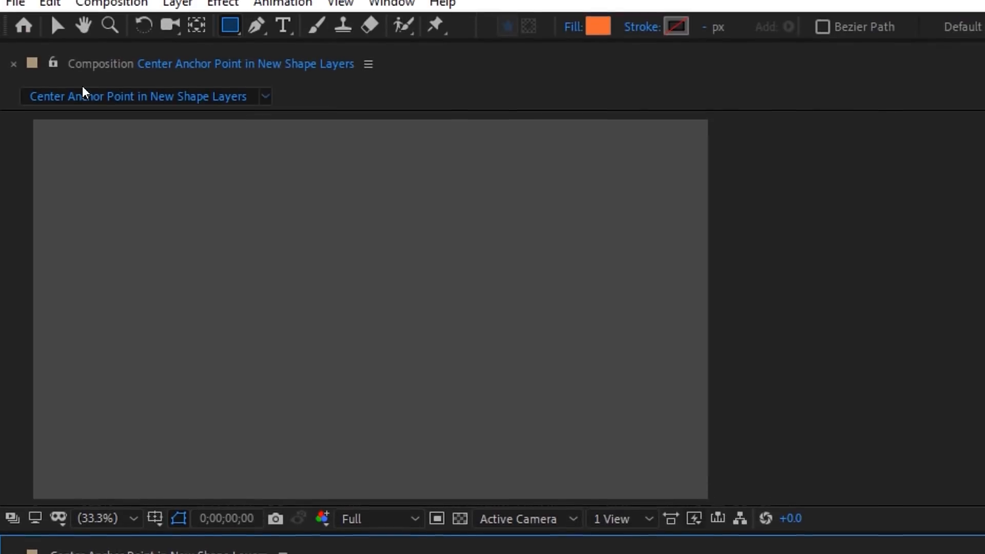
Step: Enable Center Anchor Point in New Shape Layers in General preferences
{"action": "left_click", "coordinate": [50, 3]}
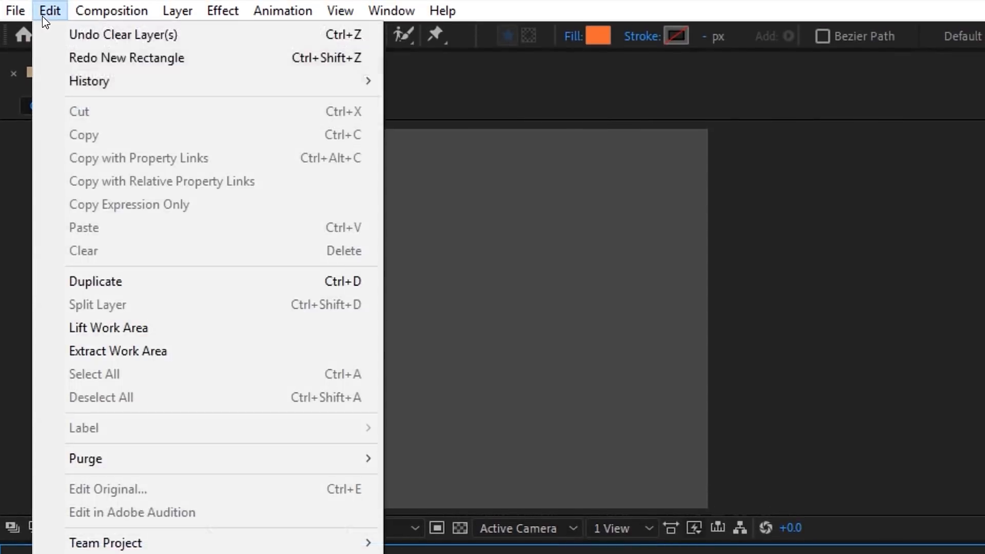
{"action": "mouse_move", "coordinate": [113, 553]}
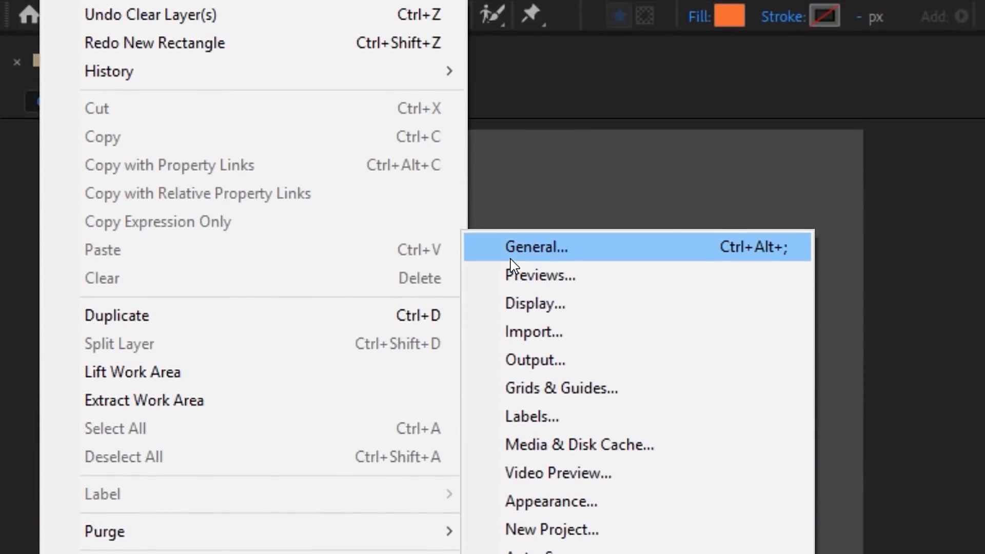
{"action": "left_click", "coordinate": [603, 254]}
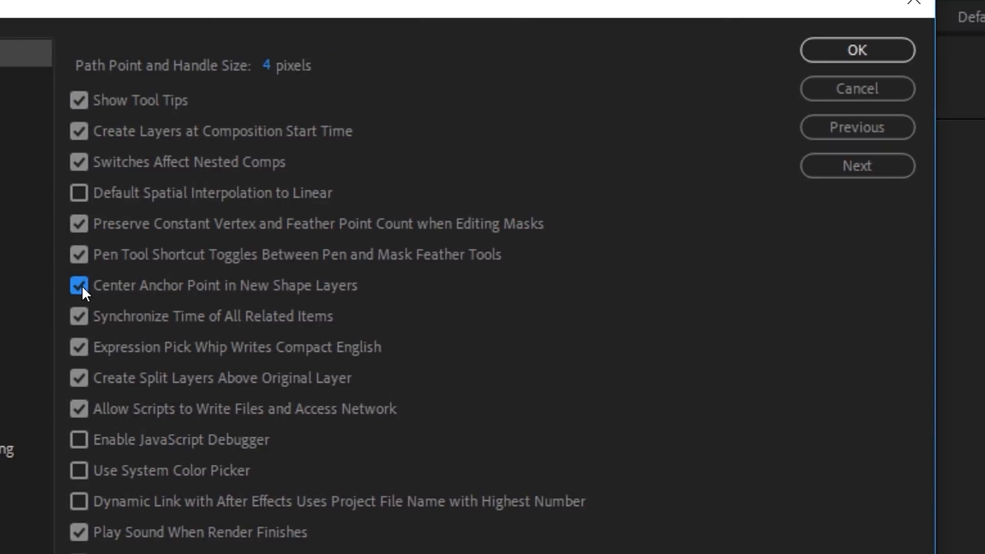
{"action": "left_click", "coordinate": [852, 55]}
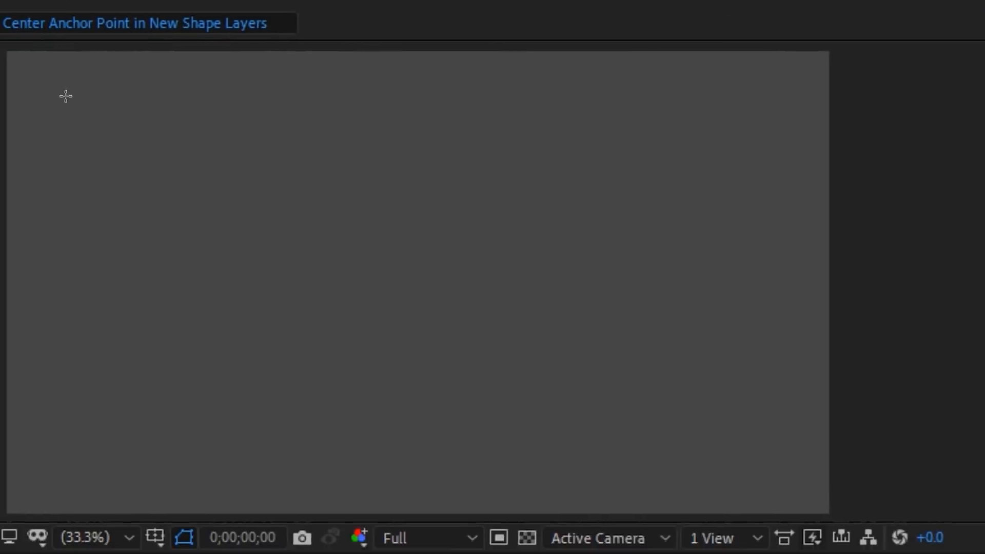
Step: Draw a new orange rectangle and rotate it 40° about its centre
{"action": "left_click_drag", "start_coordinate": [86, 82], "coordinate": [285, 248]}
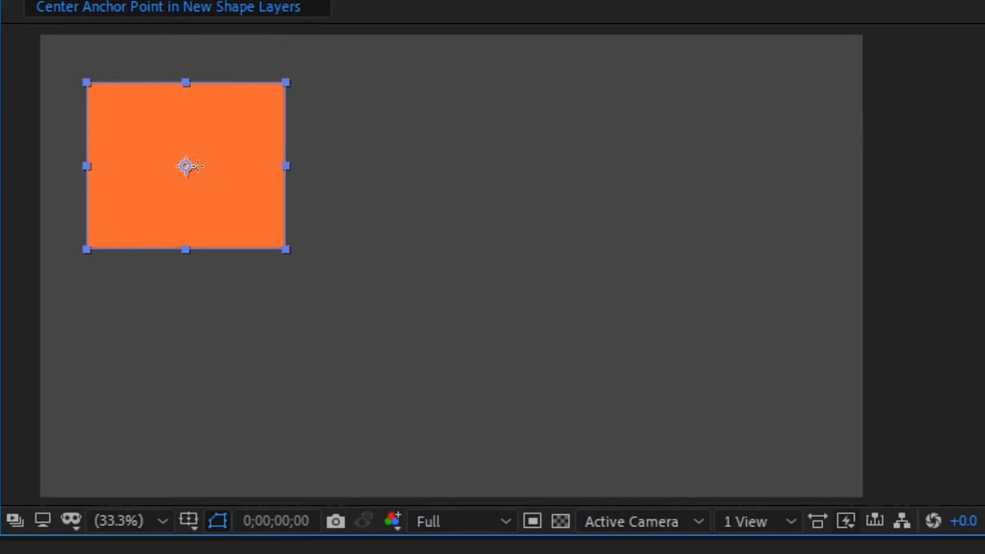
{"action": "key", "text": "r"}
{"action": "left_click_drag", "start_coordinate": [310, 530], "coordinate": [316, 528]}
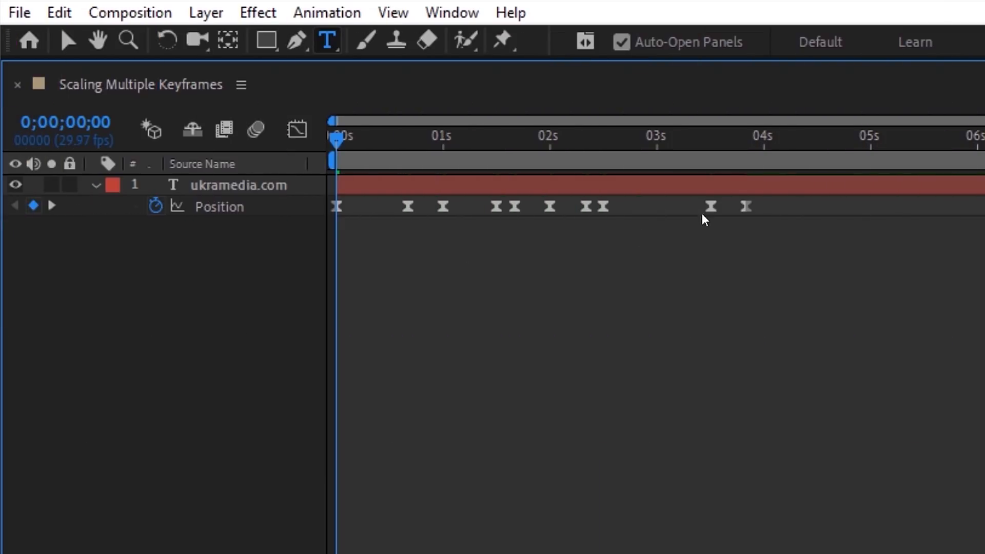
Step: Alt-drag to time-scale all ten Position keyframes, then rescale the middle keyframes separately
{"action": "left_click_drag", "start_coordinate": [759, 201], "coordinate": [334, 231]}
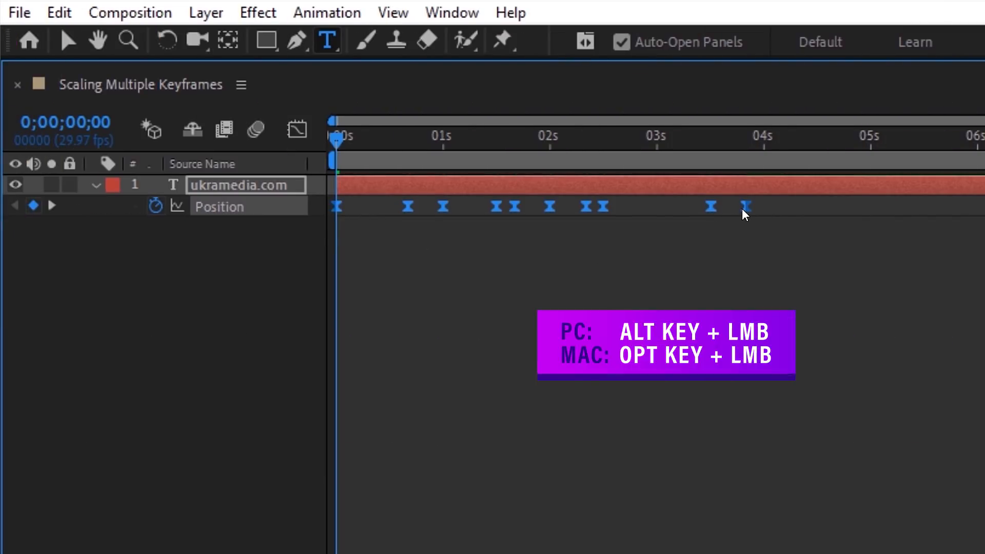
{"action": "left_click_drag", "start_coordinate": [821, 212], "coordinate": [763, 217]}
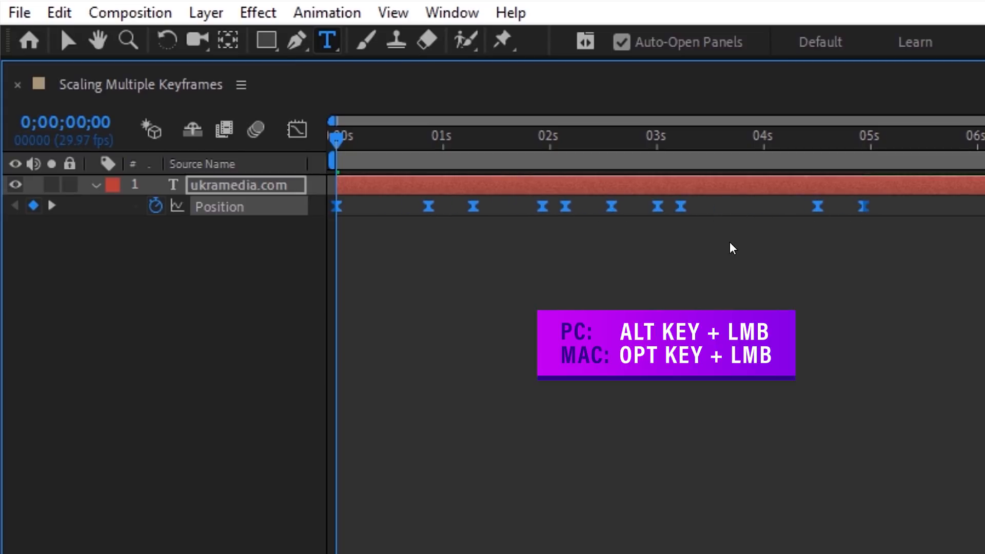
{"action": "left_click_drag", "start_coordinate": [703, 200], "coordinate": [518, 244]}
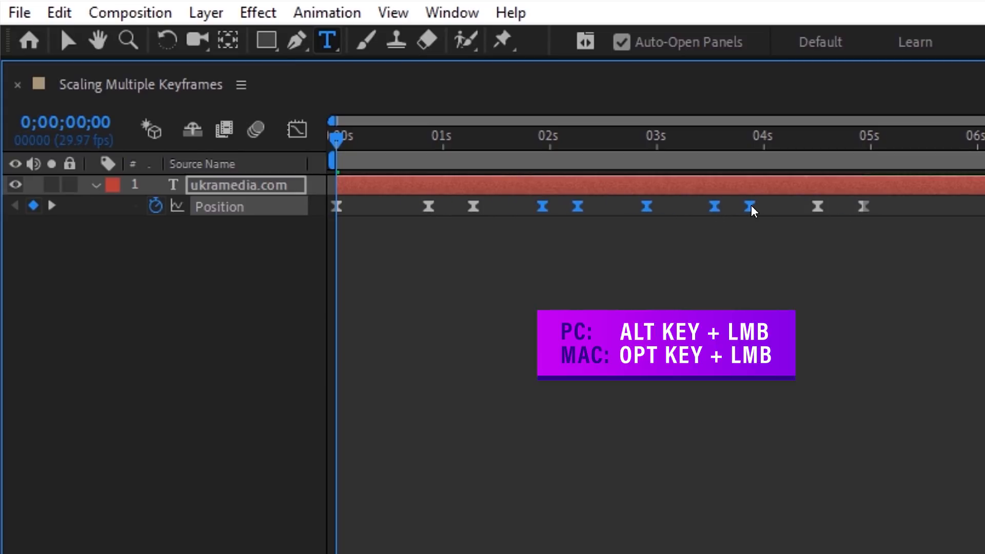
{"action": "left_click_drag", "start_coordinate": [544, 207], "coordinate": [502, 213]}
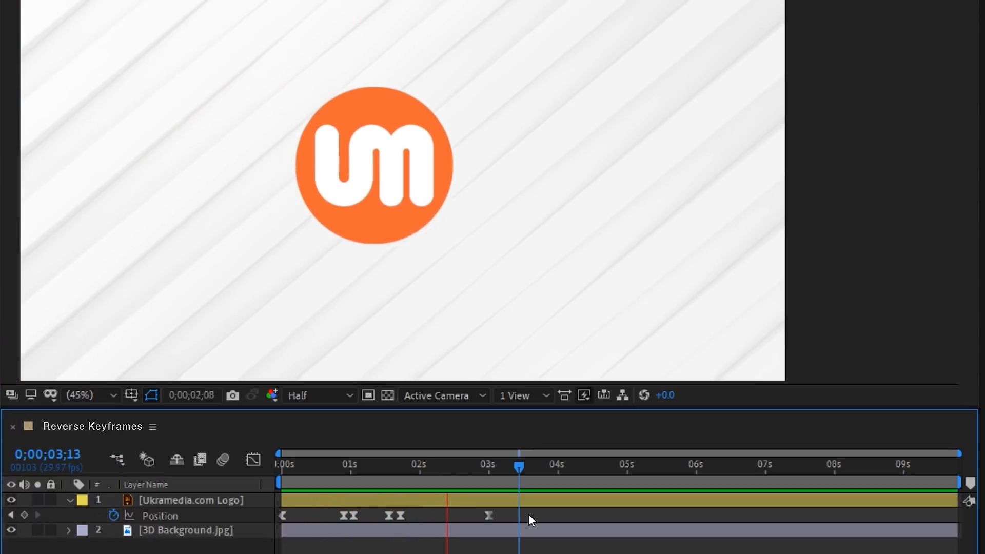
Step: Time-reverse all of the logo's Position keyframes and preview the backwards movement
{"action": "key", "text": "space"}
{"action": "left_click_drag", "start_coordinate": [528, 513], "coordinate": [281, 515]}
{"action": "right_click", "coordinate": [281, 516]}
{"action": "mouse_move", "coordinate": [344, 506]}
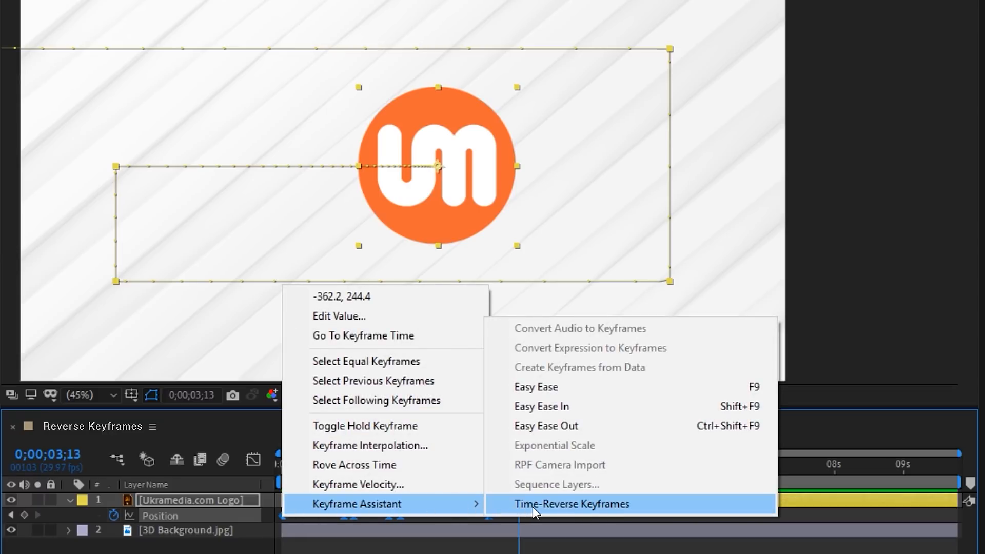
{"action": "left_click", "coordinate": [574, 505]}
{"action": "key", "text": "space"}
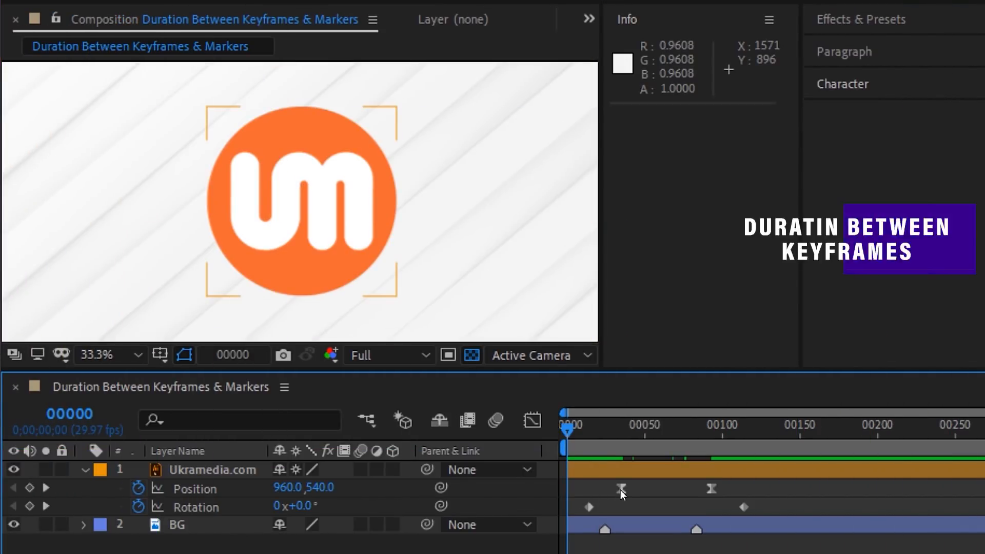
Step: Alt-click a Position keyframe and then the Rotation keyframe to read their duration in the Info panel
{"action": "left_click", "coordinate": [620, 490], "text": "alt"}
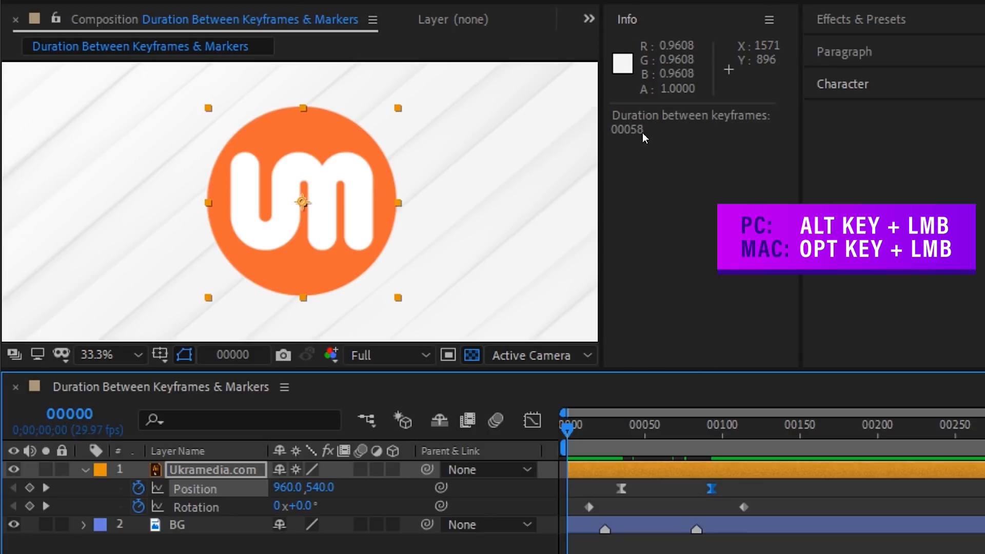
{"action": "left_click", "coordinate": [590, 506], "text": "alt"}
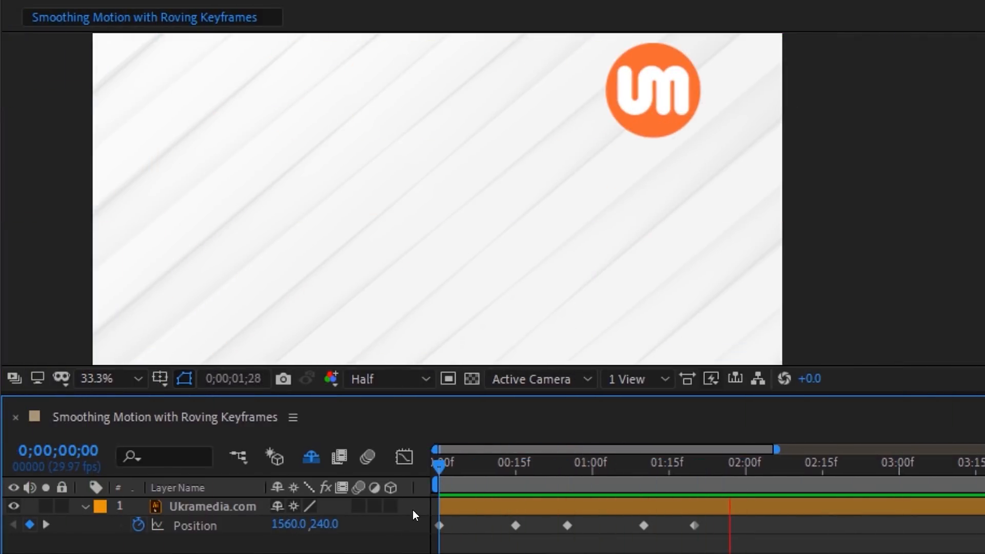
Step: Set the five Position keyframes to Rove Across Time and preview the smoothed motion
{"action": "left_click_drag", "start_coordinate": [713, 523], "coordinate": [425, 532]}
{"action": "right_click", "coordinate": [515, 526]}
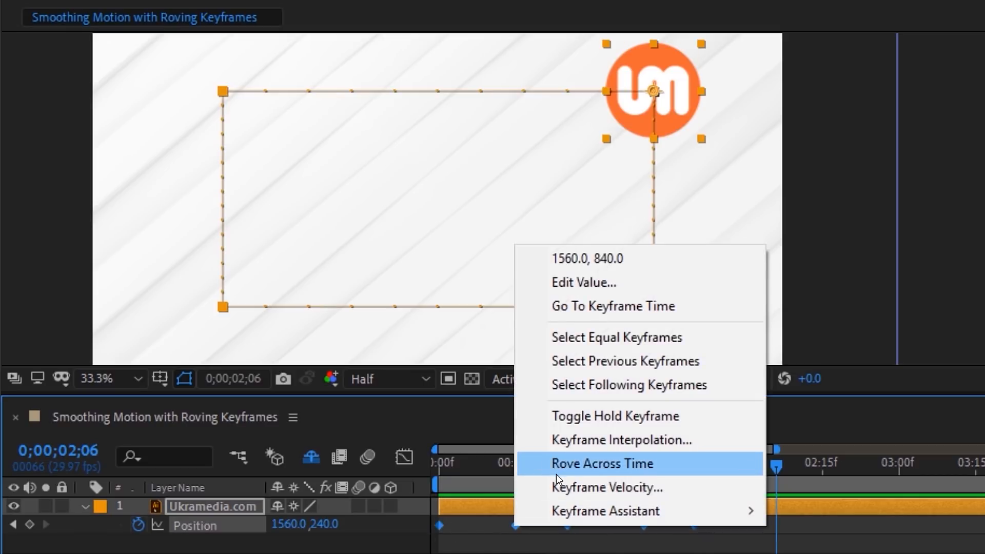
{"action": "left_click", "coordinate": [571, 463]}
{"action": "key", "text": "space"}
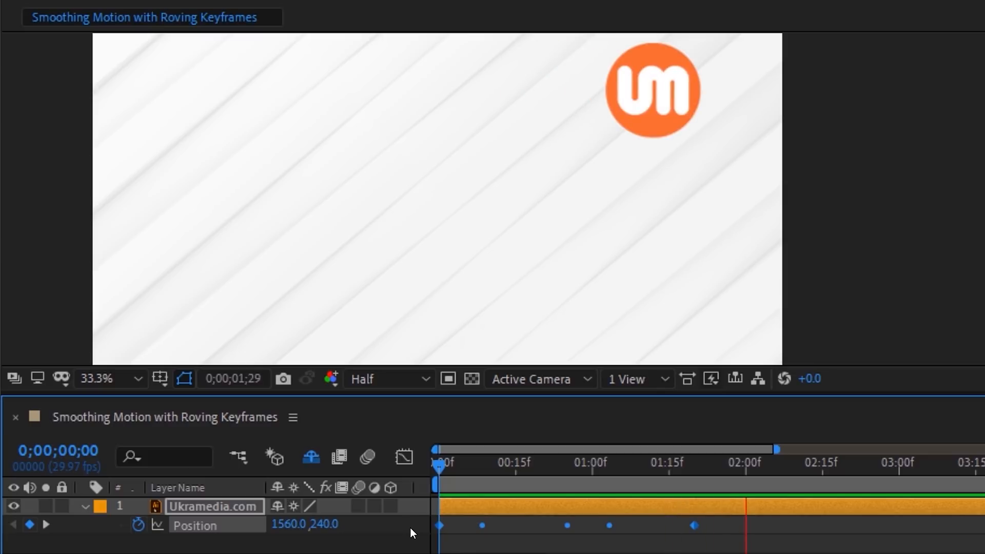
{"action": "key", "text": "space"}
Step: Give the last Position keyframe incoming speed 0 and influence 75, then preview from the start
{"action": "left_click", "coordinate": [698, 525]}
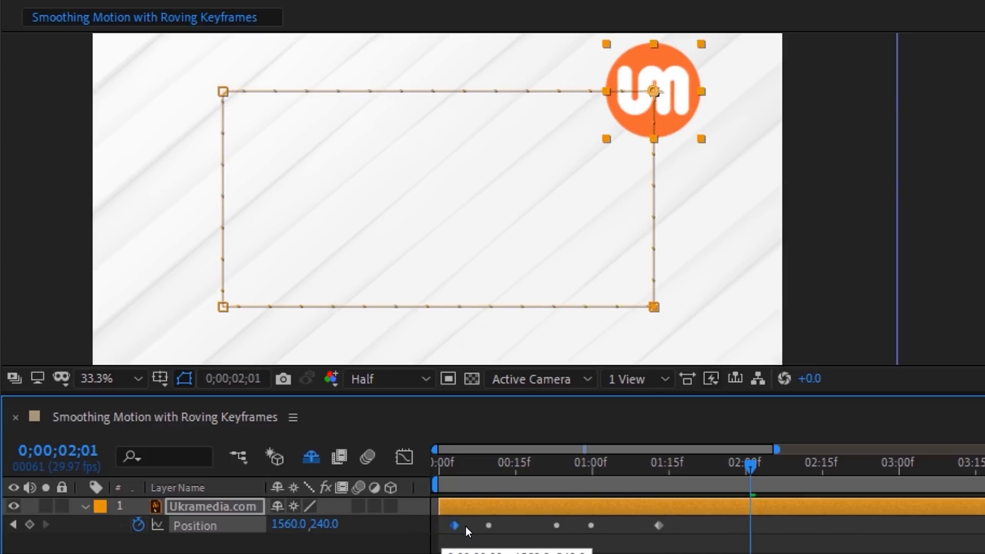
{"action": "right_click", "coordinate": [693, 526]}
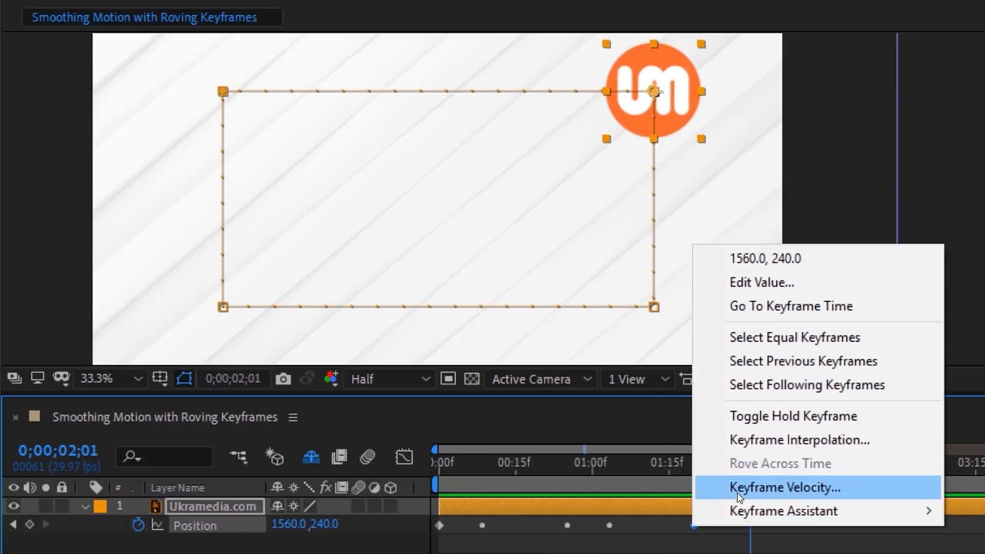
{"action": "left_click", "coordinate": [737, 492]}
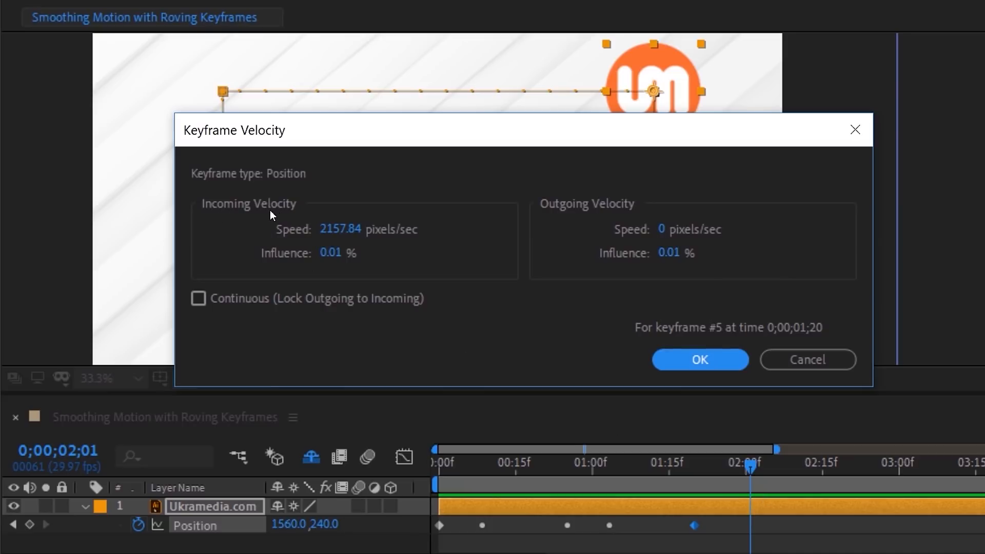
{"action": "left_click", "coordinate": [337, 229]}
{"action": "type", "text": "0"}
{"action": "left_click", "coordinate": [328, 253]}
{"action": "type", "text": "75"}
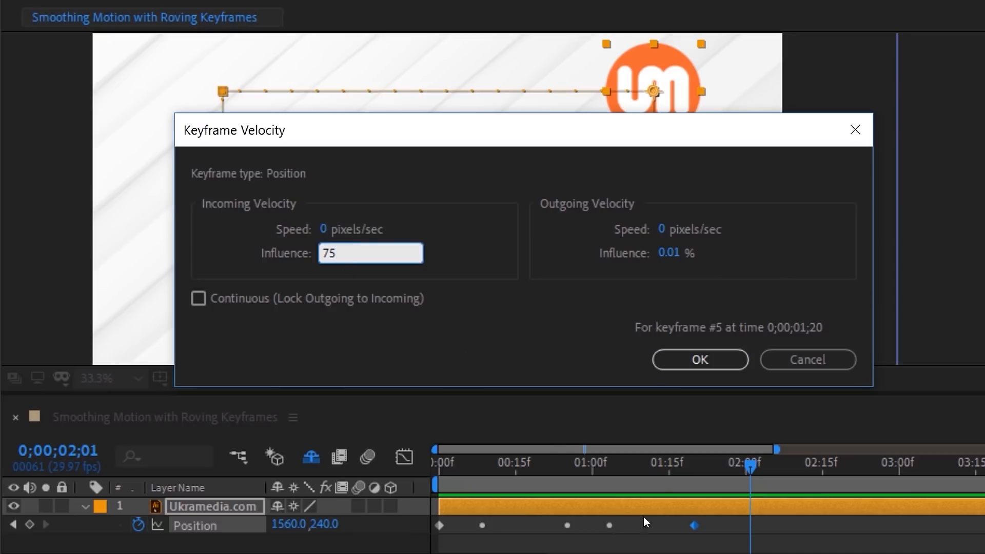
{"action": "left_click", "coordinate": [692, 361]}
{"action": "left_click_drag", "start_coordinate": [640, 466], "coordinate": [437, 487]}
{"action": "key", "text": "space"}
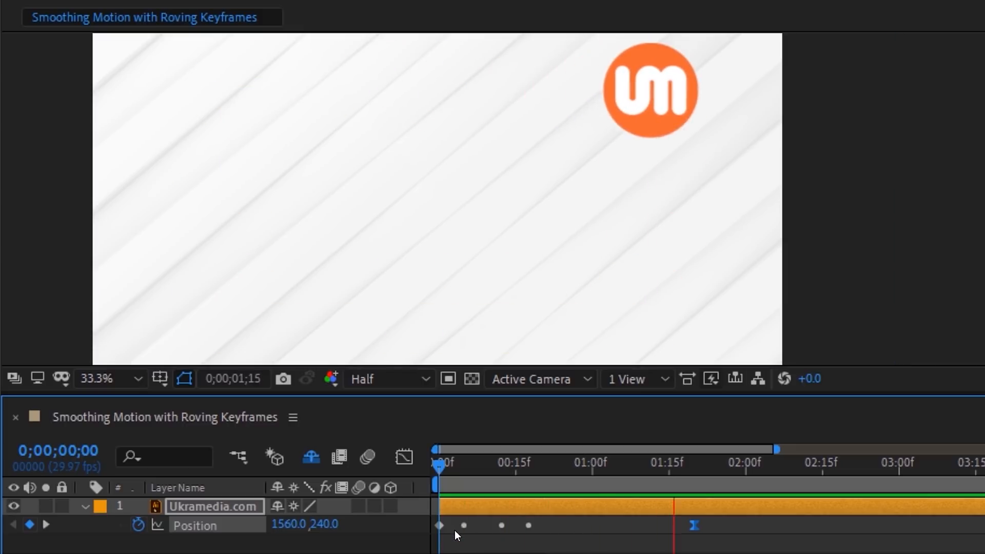
Step: Give the first Position keyframe outgoing speed 0 and influence 35, then preview from the start
{"action": "left_click", "coordinate": [440, 526]}
{"action": "right_click", "coordinate": [441, 527]}
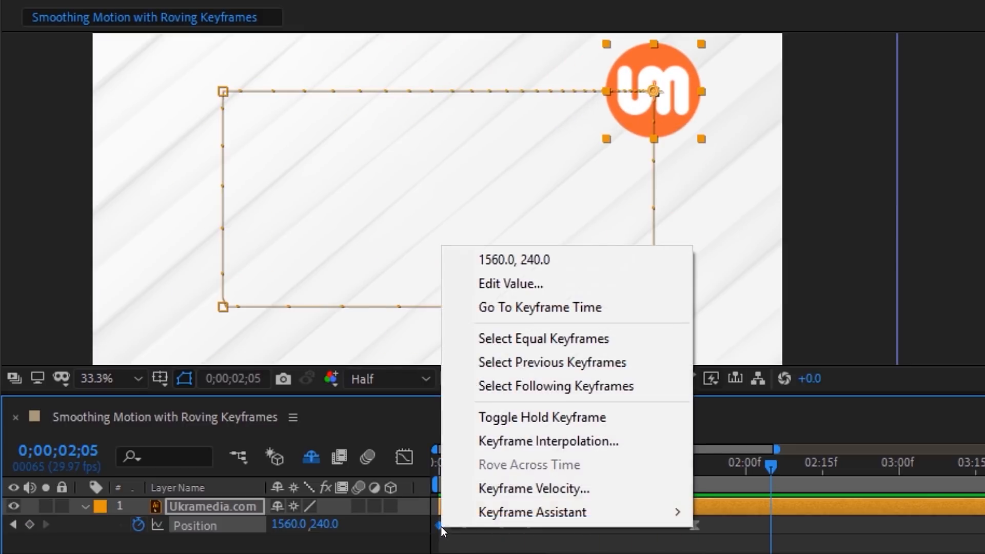
{"action": "left_click", "coordinate": [555, 491]}
{"action": "left_click", "coordinate": [667, 232]}
{"action": "type", "text": "0"}
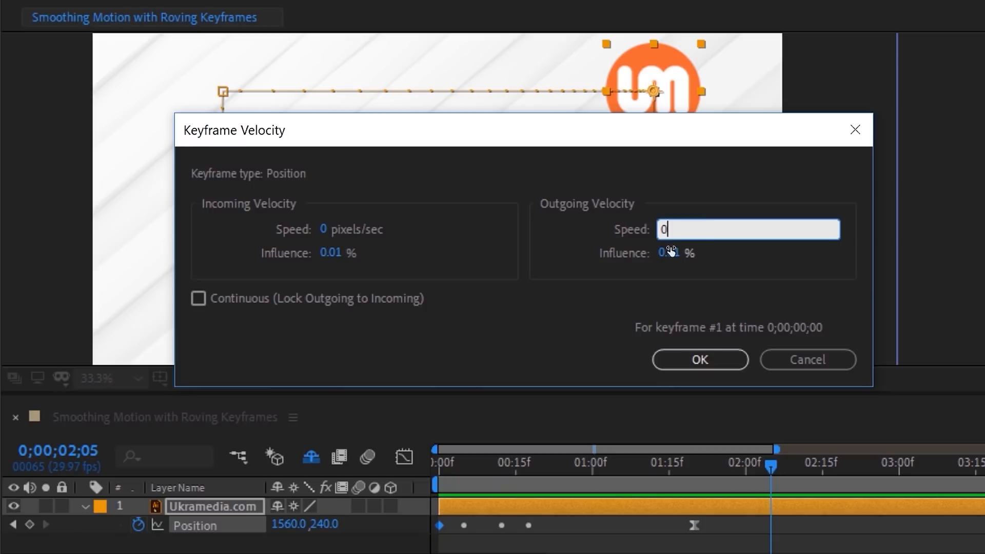
{"action": "left_click", "coordinate": [668, 252]}
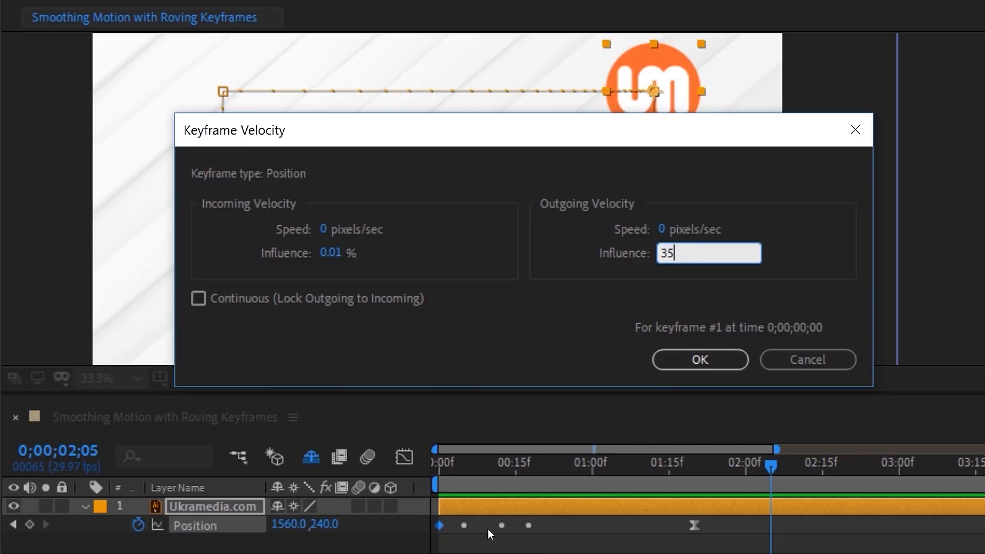
{"action": "type", "text": "35"}
{"action": "left_click", "coordinate": [678, 360]}
{"action": "key", "text": "Home"}
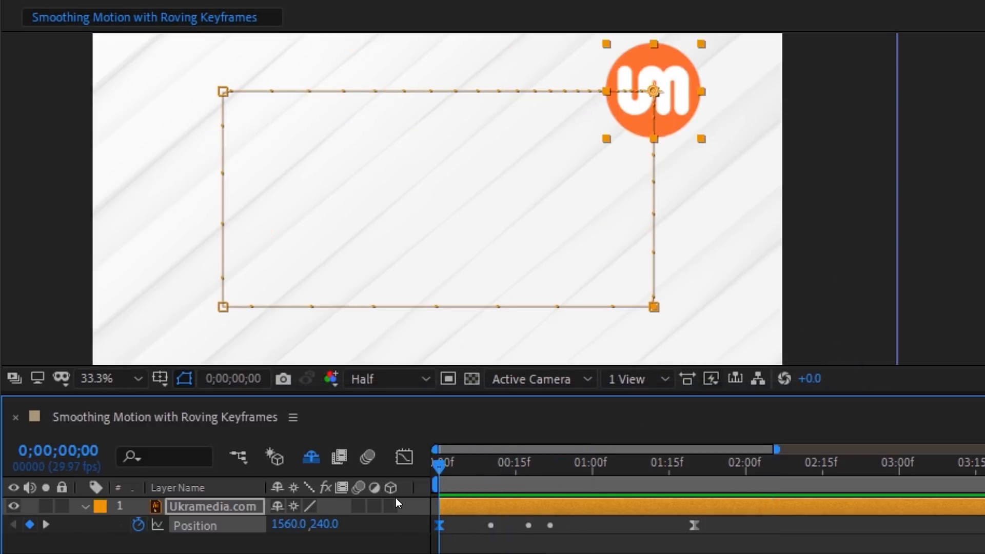
{"action": "key", "text": "space"}
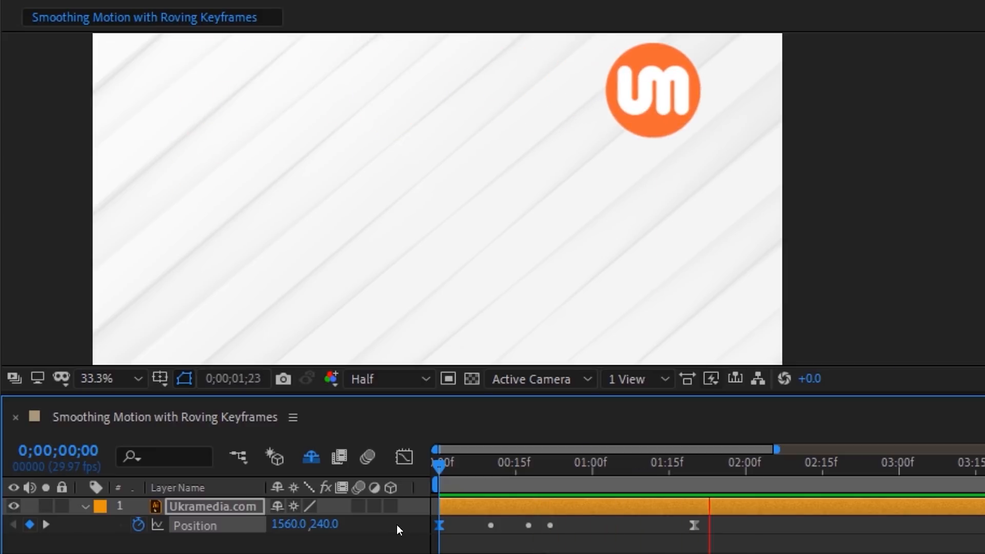
{"action": "key", "text": "space"}
Step: Reapply Rove Across Time to the middle Position keyframes and preview from the start
{"action": "left_click_drag", "start_coordinate": [708, 527], "coordinate": [424, 533]}
{"action": "right_click", "coordinate": [441, 525]}
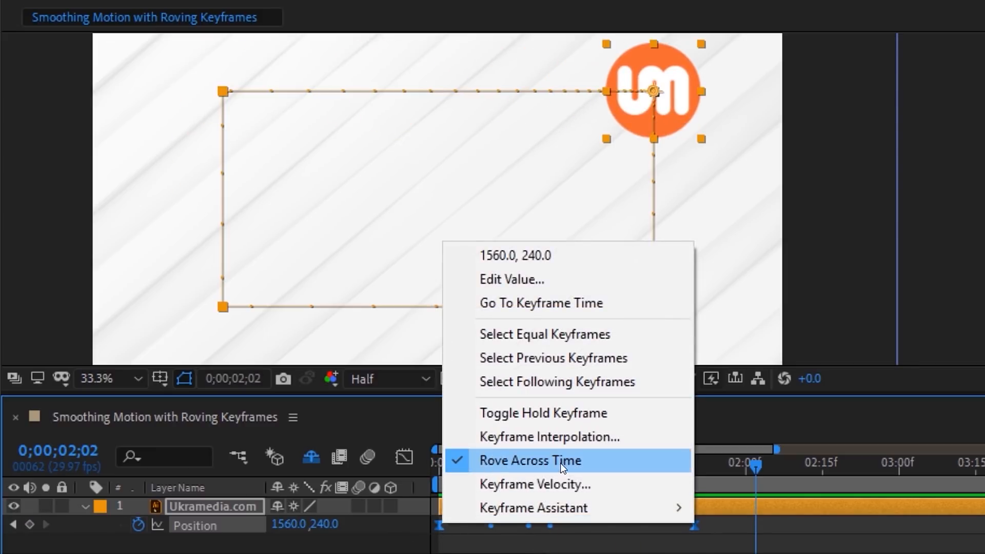
{"action": "left_click", "coordinate": [451, 462]}
{"action": "key", "text": "Home"}
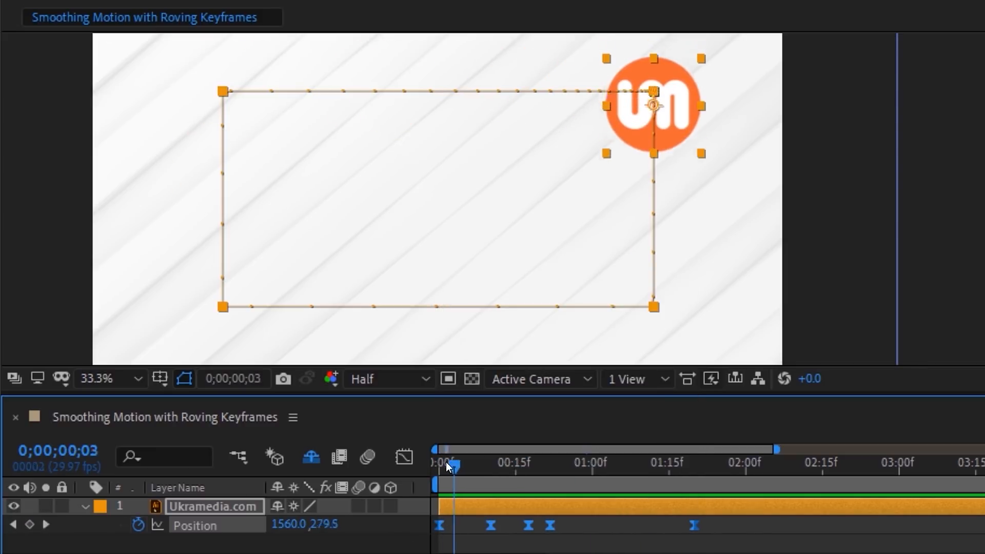
{"action": "key", "text": "space"}
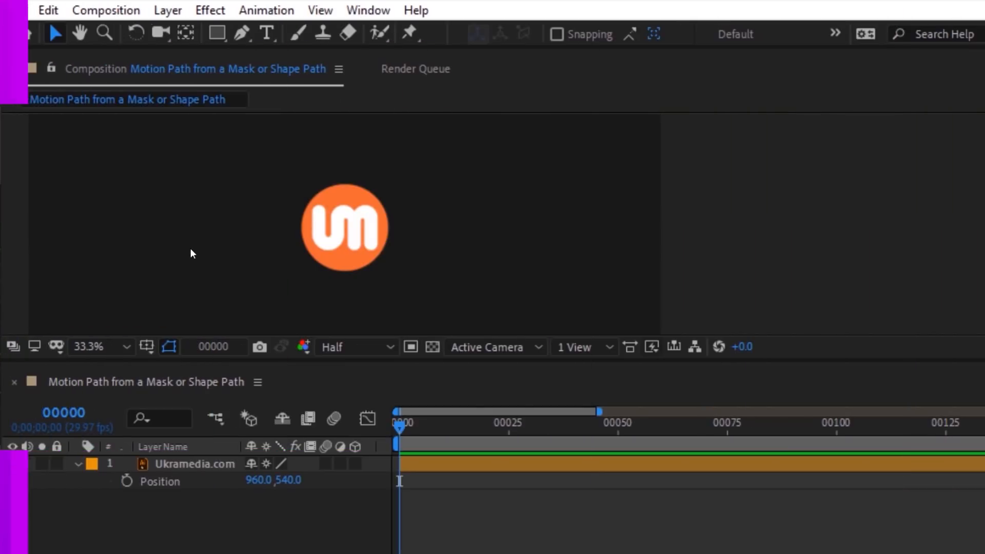
Step: Draw a five-point zigzag shape path with the Pen tool
{"action": "left_click", "coordinate": [244, 44]}
{"action": "left_click", "coordinate": [76, 184]}
{"action": "left_click", "coordinate": [187, 263]}
{"action": "left_click", "coordinate": [287, 200]}
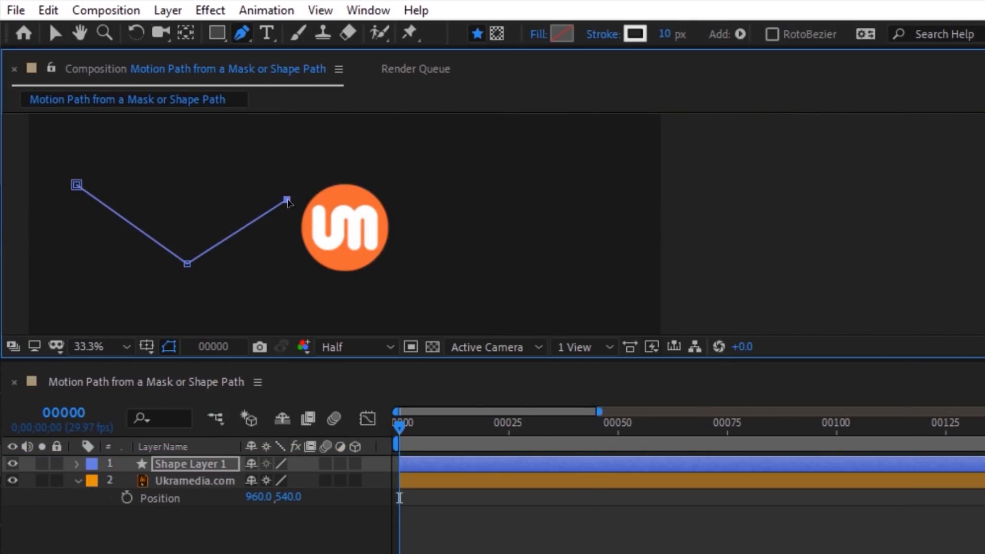
{"action": "left_click", "coordinate": [564, 279]}
{"action": "left_click", "coordinate": [77, 464]}
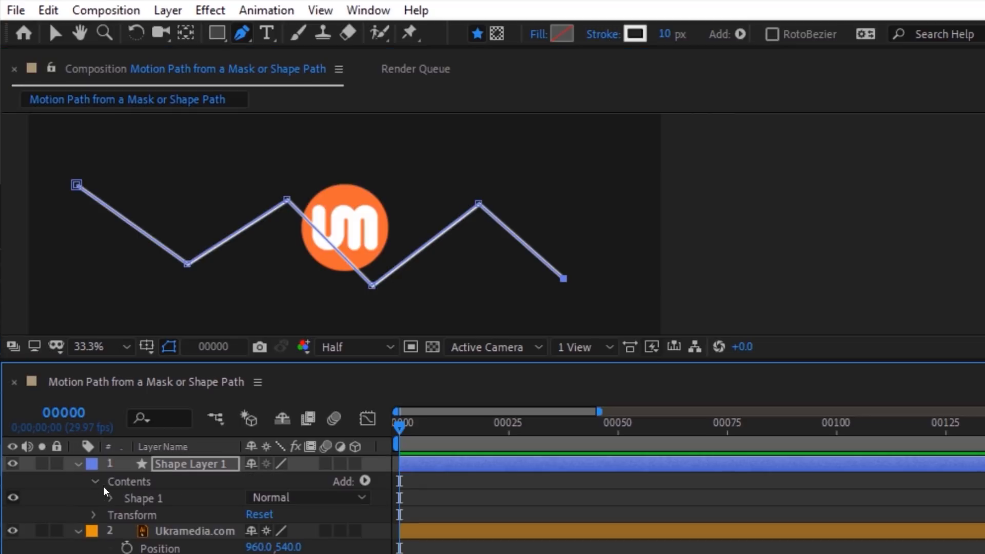
Step: Copy the zigzag's Path 1 property and paste it into the logo's Position
{"action": "left_click", "coordinate": [112, 498]}
{"action": "left_click", "coordinate": [127, 515]}
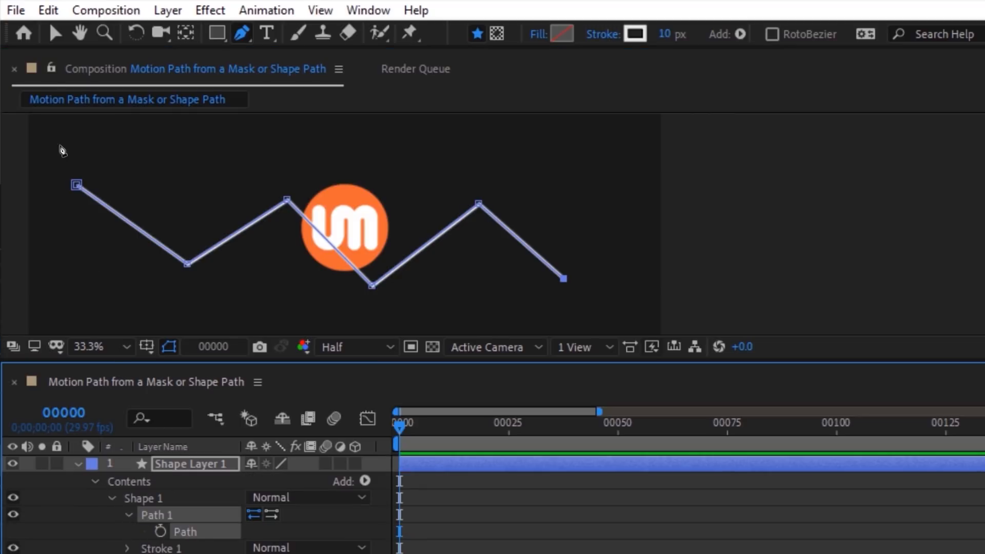
{"action": "left_click", "coordinate": [48, 10]}
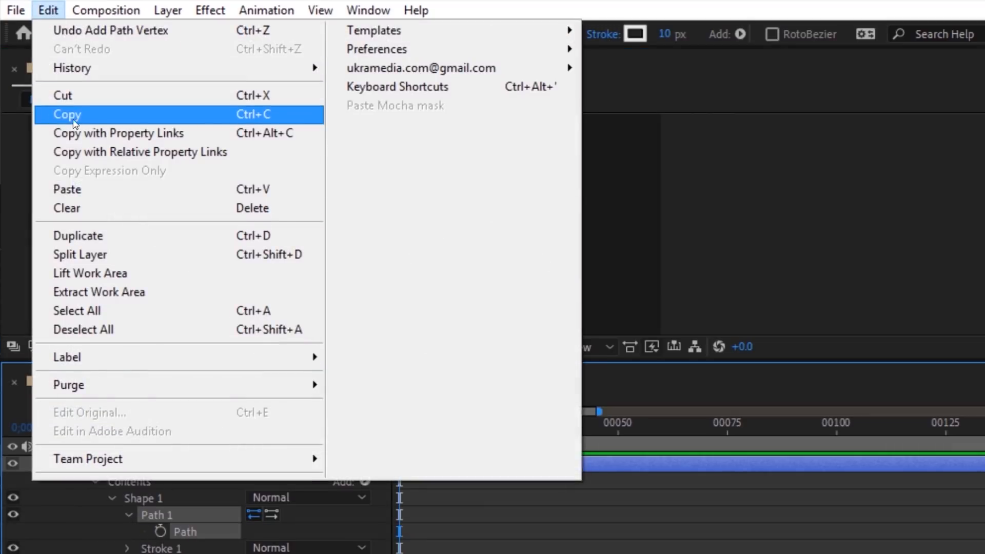
{"action": "left_click", "coordinate": [73, 119]}
{"action": "left_click", "coordinate": [77, 464]}
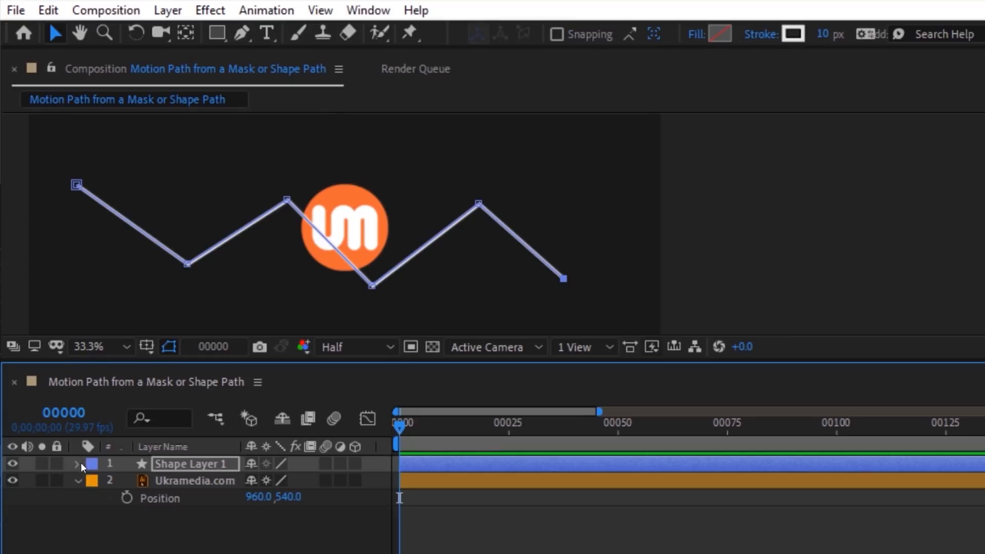
{"action": "left_click", "coordinate": [177, 500]}
{"action": "left_click", "coordinate": [51, 14]}
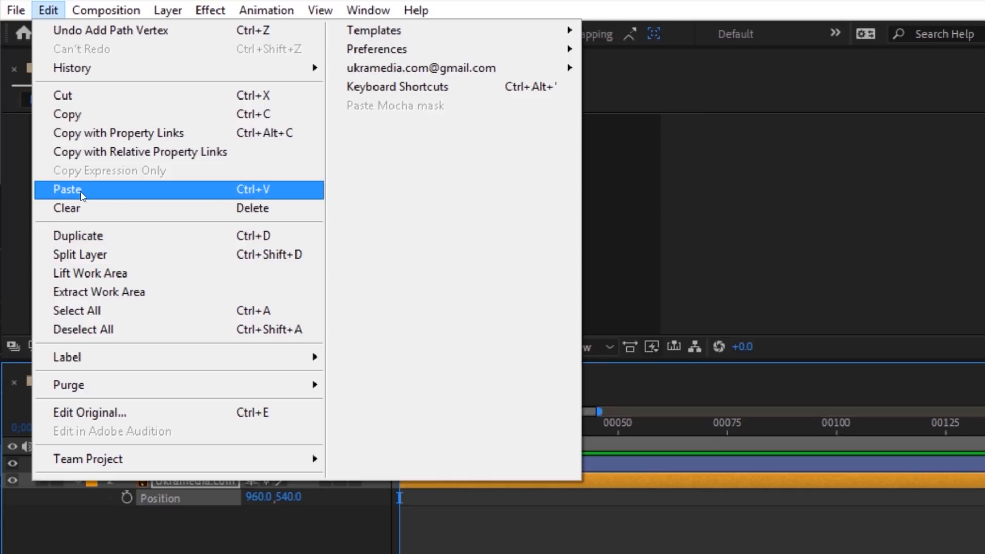
{"action": "left_click", "coordinate": [67, 189]}
Step: Preview the logo along the zigzag and respace its Position keyframes, starting near frame 21
{"action": "left_click_drag", "start_coordinate": [392, 417], "coordinate": [681, 446]}
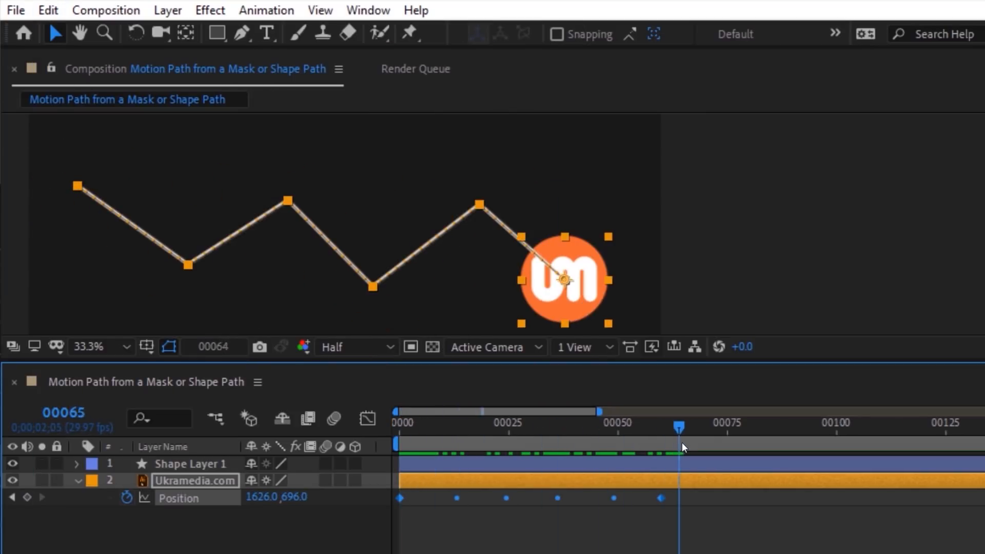
{"action": "left_click_drag", "start_coordinate": [663, 499], "coordinate": [703, 496]}
{"action": "left_click", "coordinate": [710, 507]}
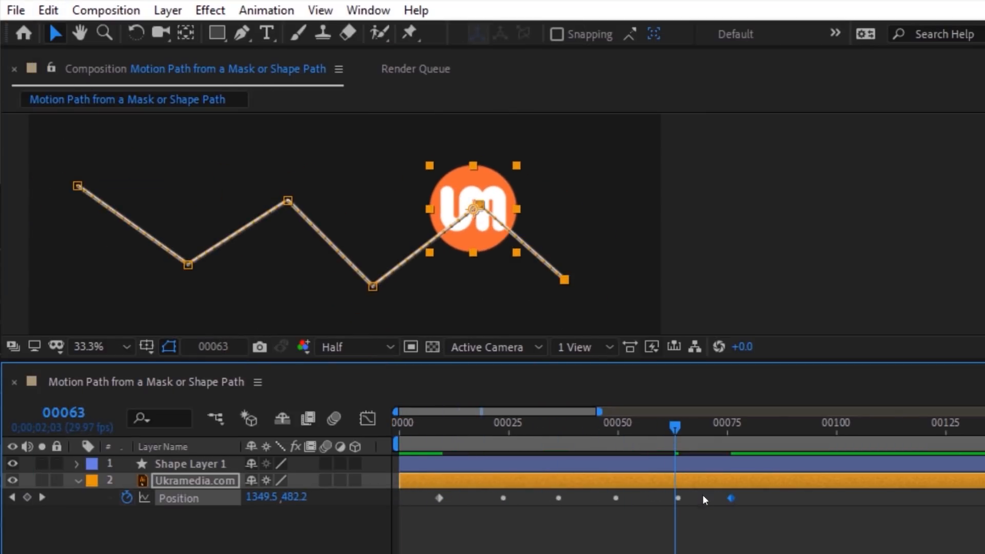
{"action": "left_click_drag", "start_coordinate": [441, 494], "coordinate": [495, 494]}
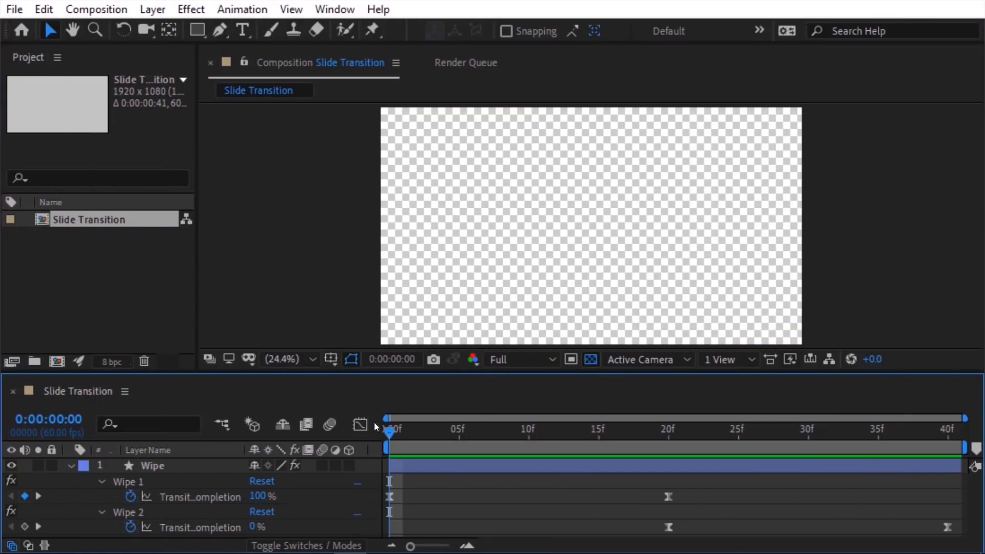
Step: Queue Slide Transition with Include Project Link enabled and render it to Slide Transition.mov
{"action": "key", "text": "space"}
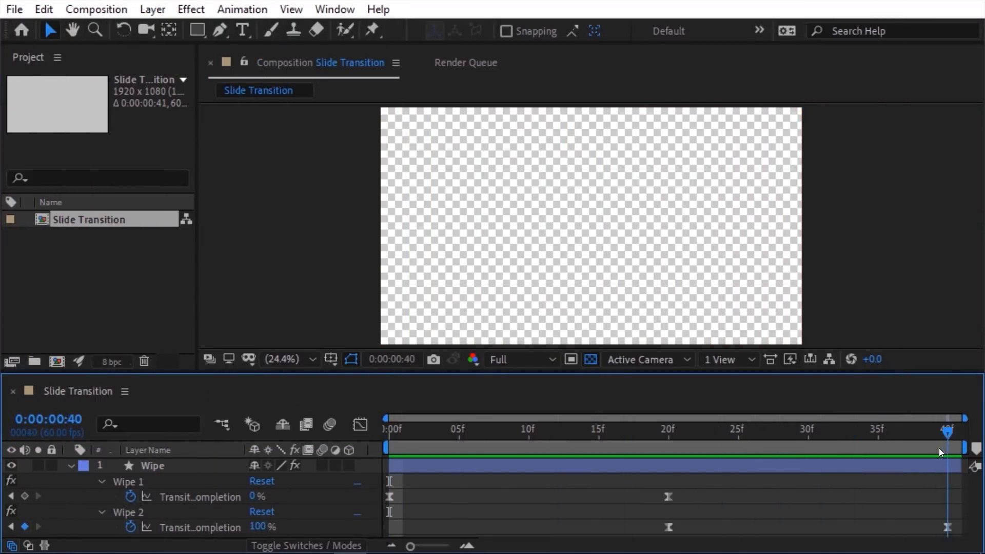
{"action": "left_click", "coordinate": [96, 11]}
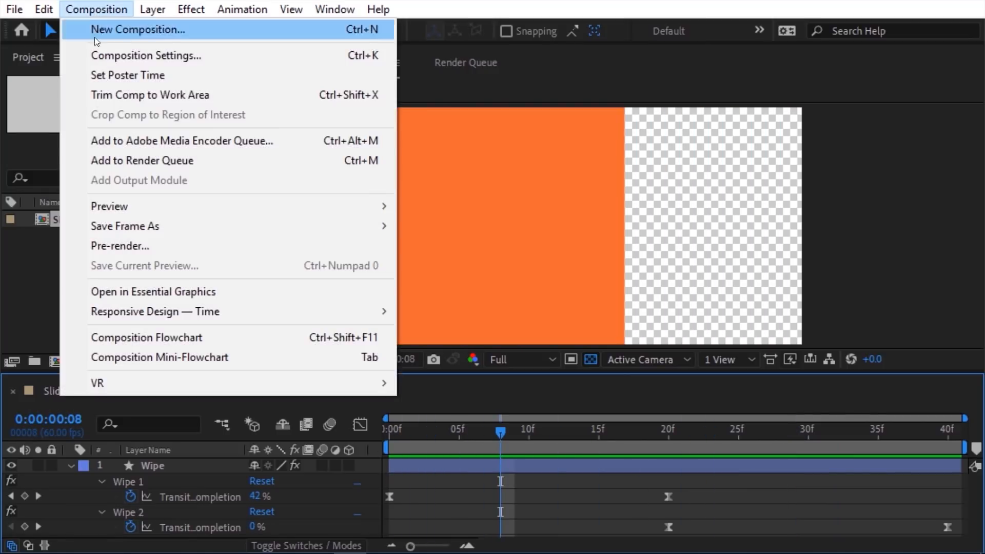
{"action": "left_click", "coordinate": [367, 165]}
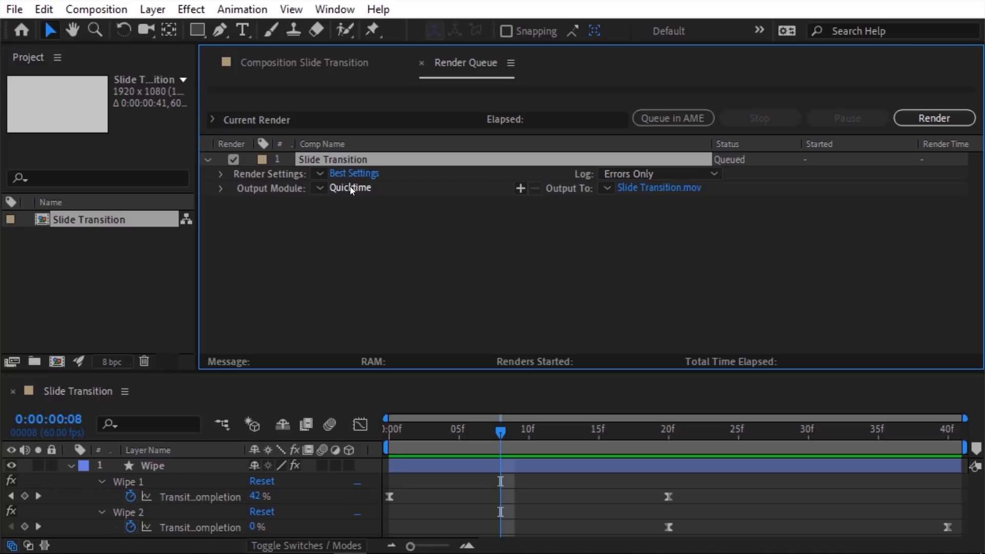
{"action": "left_click", "coordinate": [350, 188]}
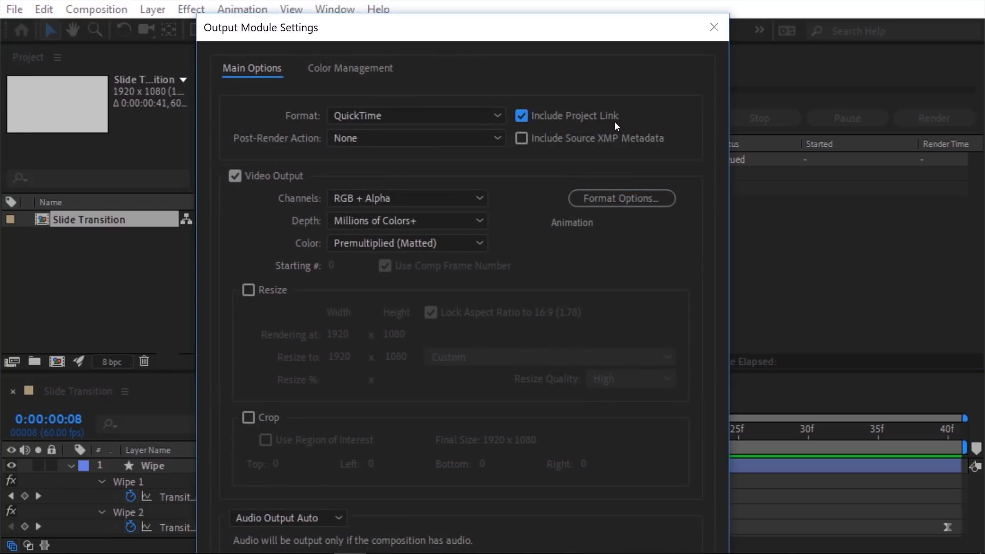
{"action": "key", "text": "Return"}
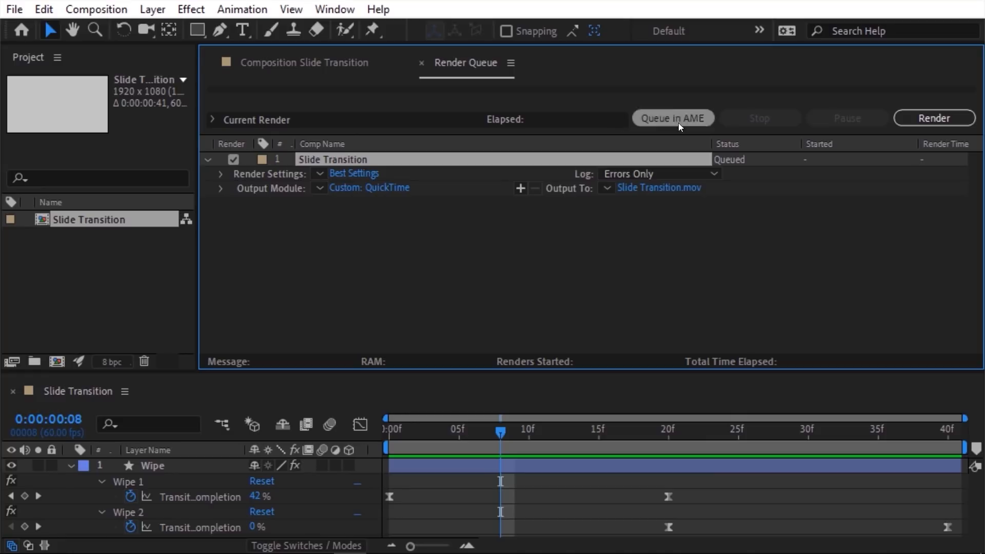
{"action": "left_click", "coordinate": [898, 124]}
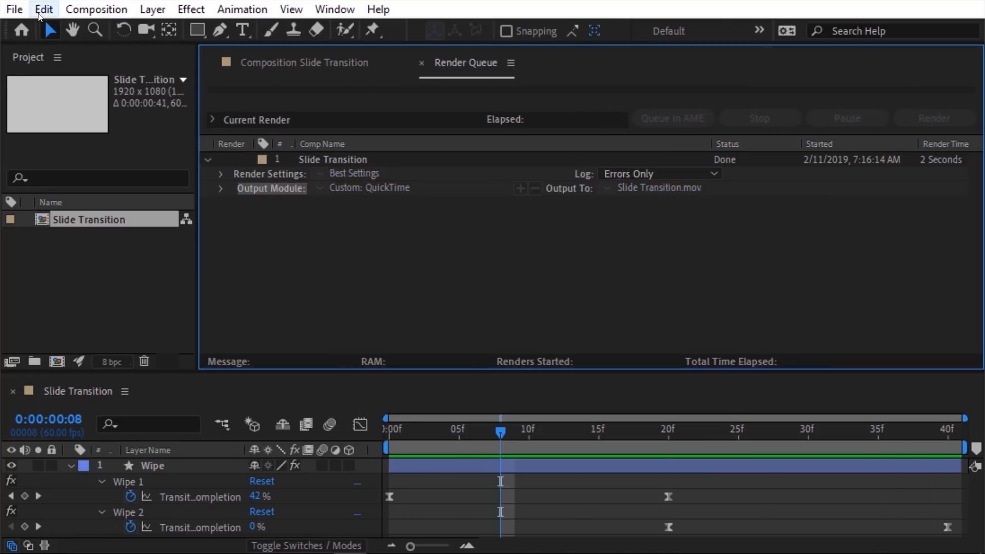
{"action": "left_click", "coordinate": [14, 10]}
{"action": "mouse_move", "coordinate": [119, 29]}
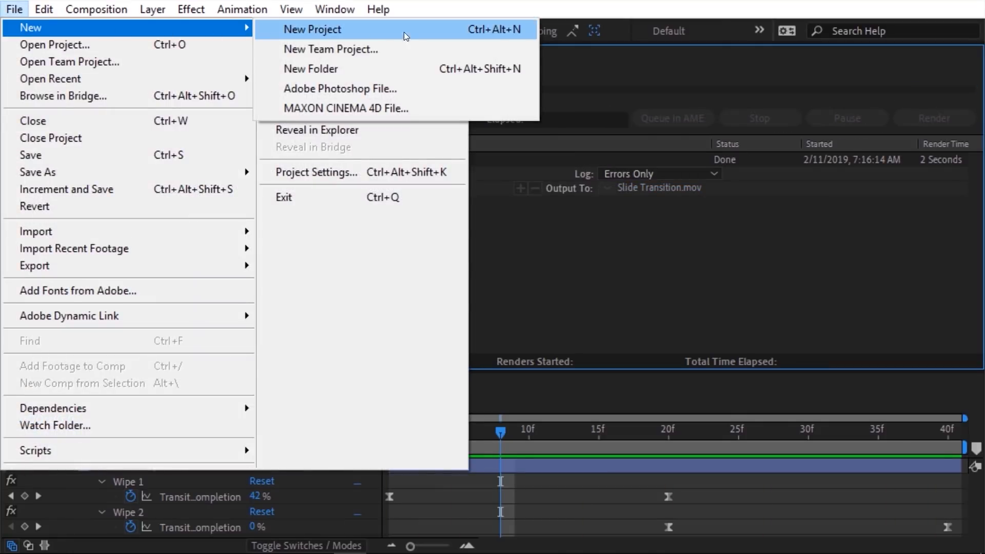
Step: Start a new project after saving the current one, then import Slide Transition.mov
{"action": "left_click", "coordinate": [501, 33]}
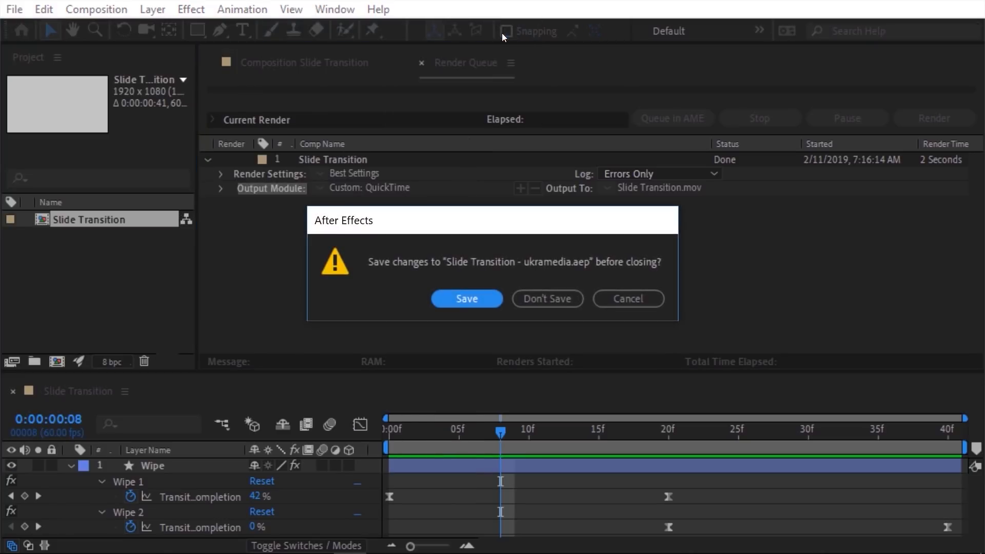
{"action": "left_click", "coordinate": [481, 297]}
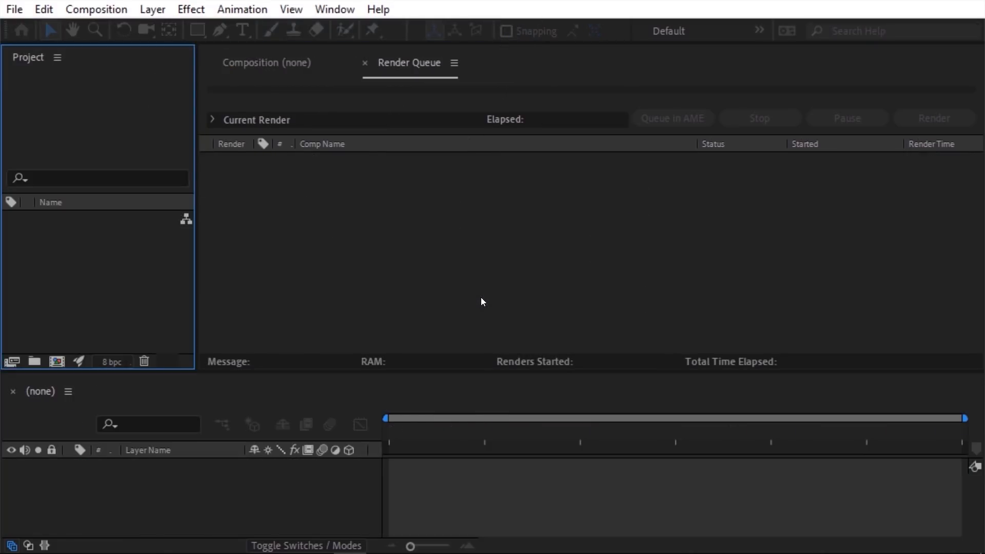
{"action": "right_click", "coordinate": [60, 236]}
{"action": "mouse_move", "coordinate": [100, 326]}
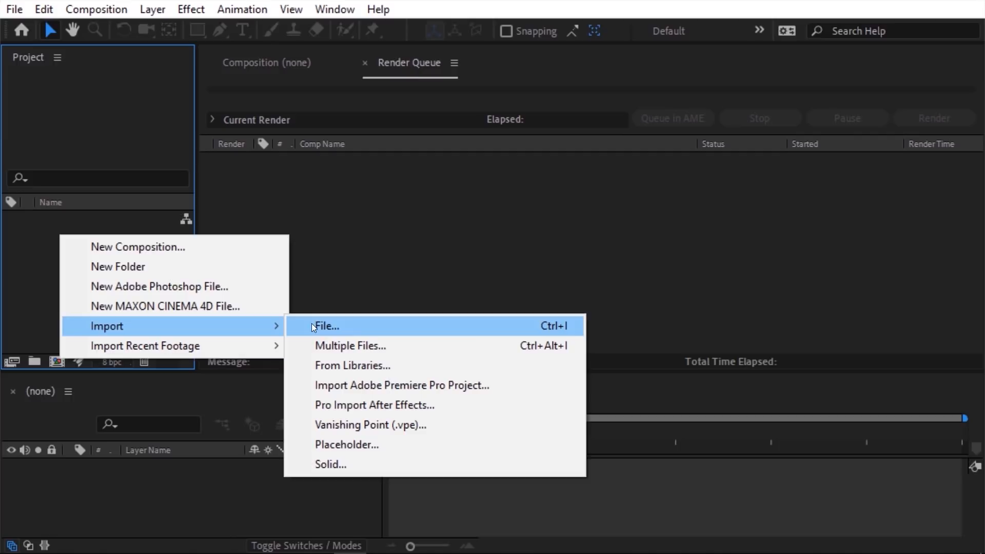
{"action": "left_click", "coordinate": [556, 330]}
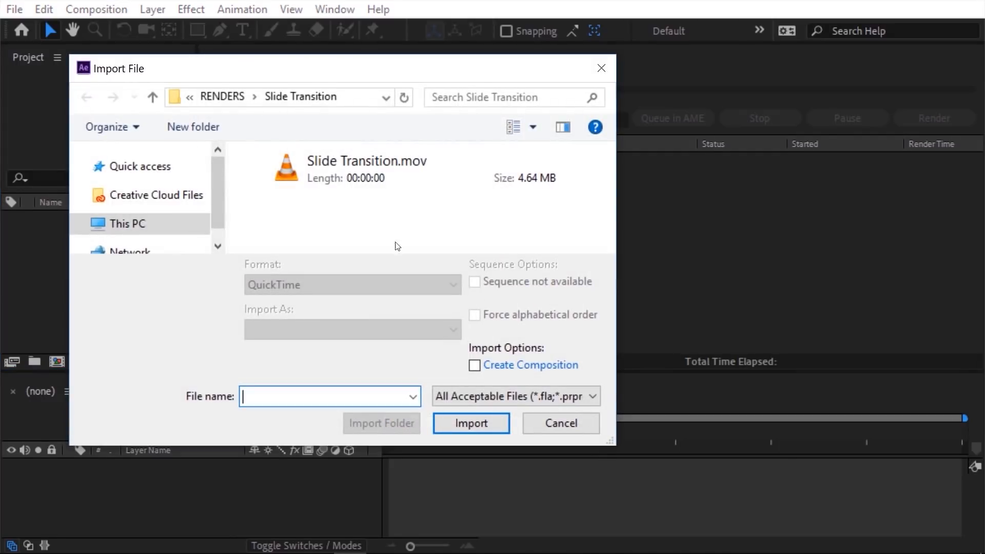
{"action": "left_click", "coordinate": [307, 184]}
{"action": "left_click", "coordinate": [452, 424]}
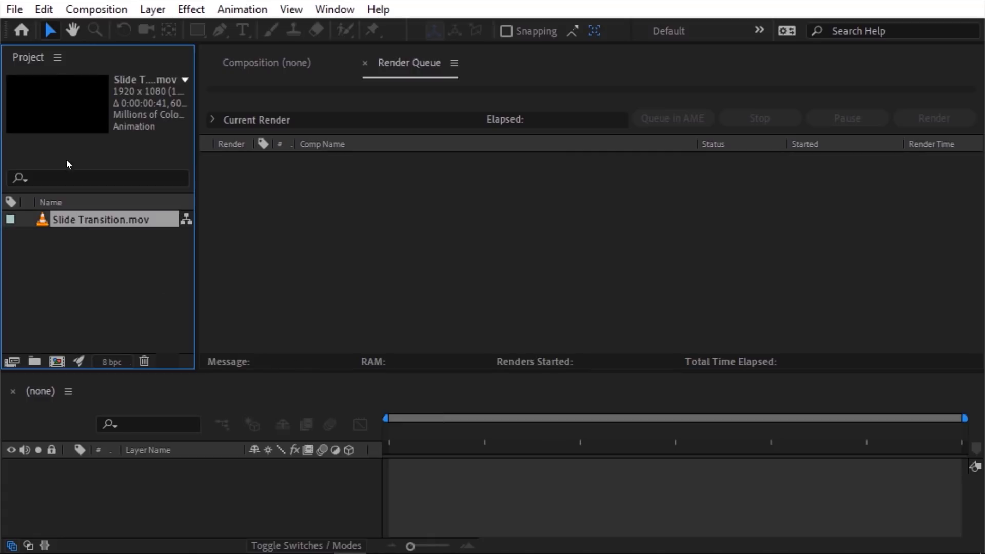
Step: Use Edit Original to reopen the Slide Transition project without saving the untitled one, and scrub the wipe
{"action": "left_click", "coordinate": [43, 10]}
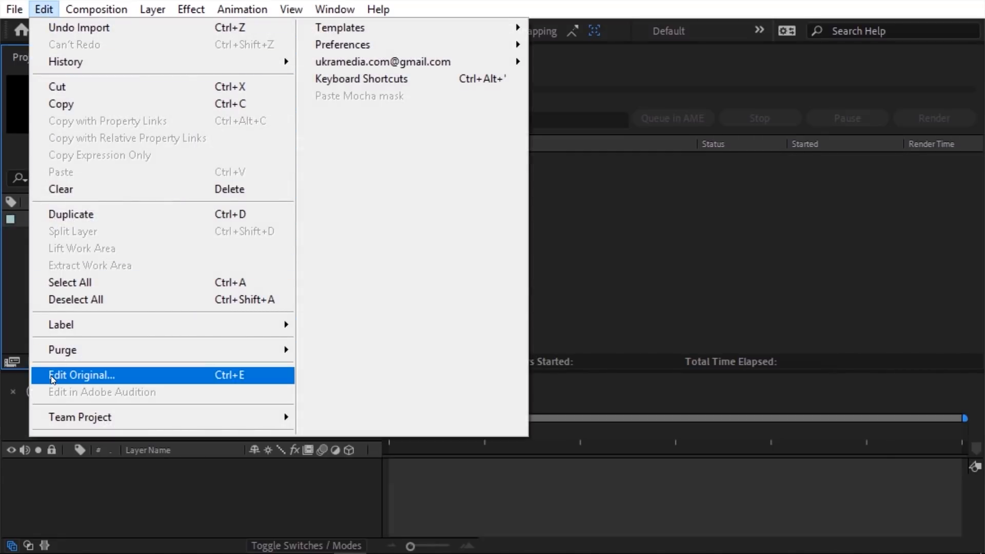
{"action": "left_click", "coordinate": [238, 379]}
{"action": "left_click", "coordinate": [507, 301]}
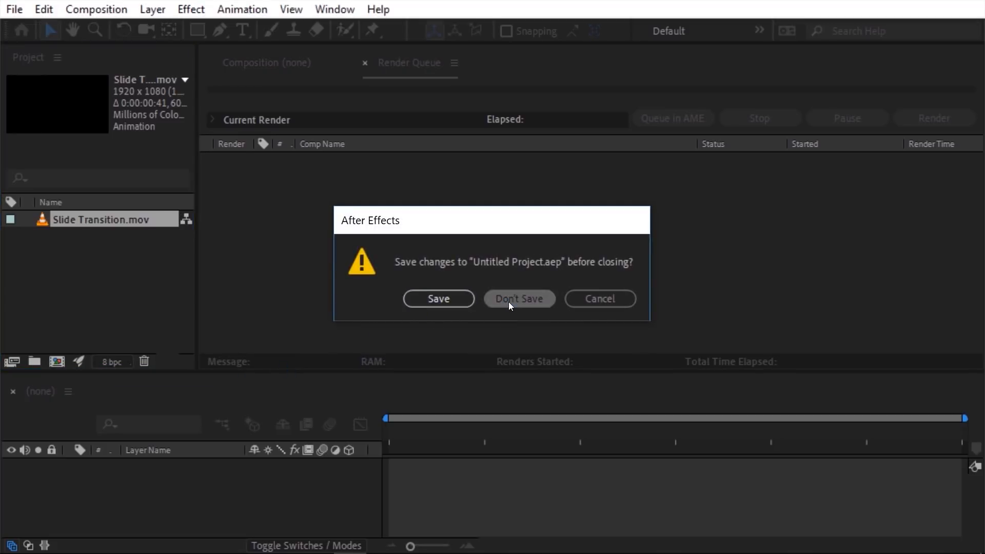
{"action": "left_click_drag", "start_coordinate": [466, 434], "coordinate": [398, 432]}
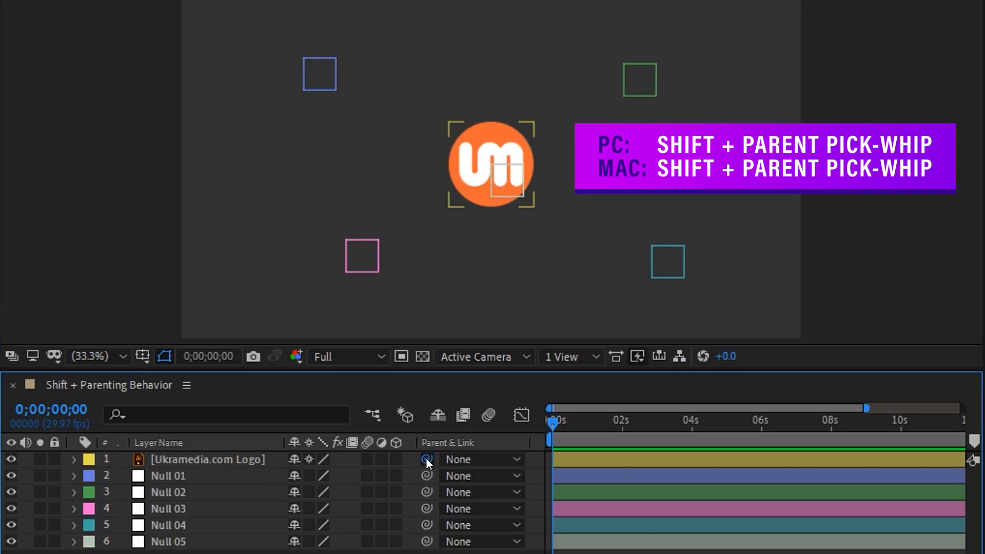
Step: Shift-parent the logo to Null 01, then to Null 02 so it snaps onto it
{"action": "left_click_drag", "start_coordinate": [426, 459], "coordinate": [229, 474]}
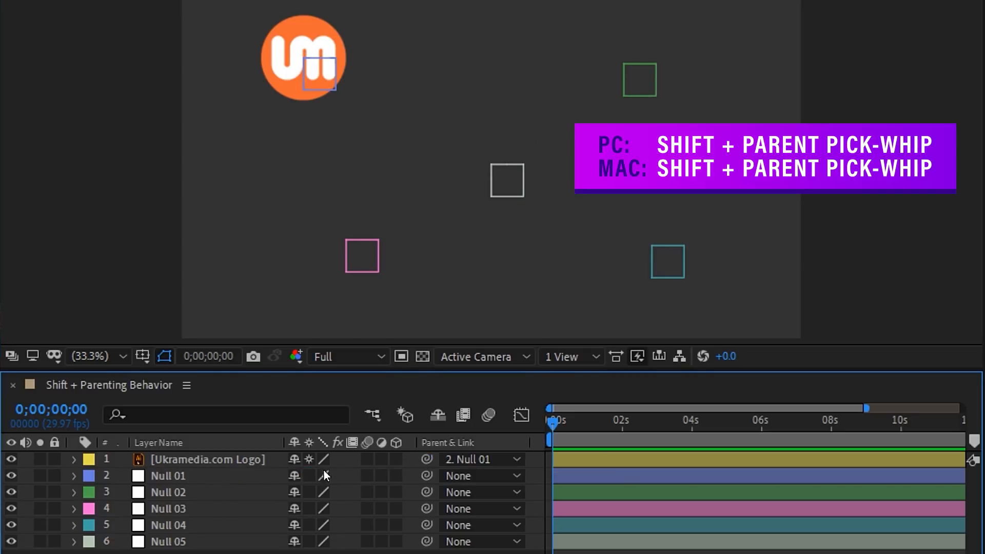
{"action": "left_click_drag", "start_coordinate": [425, 459], "coordinate": [197, 487]}
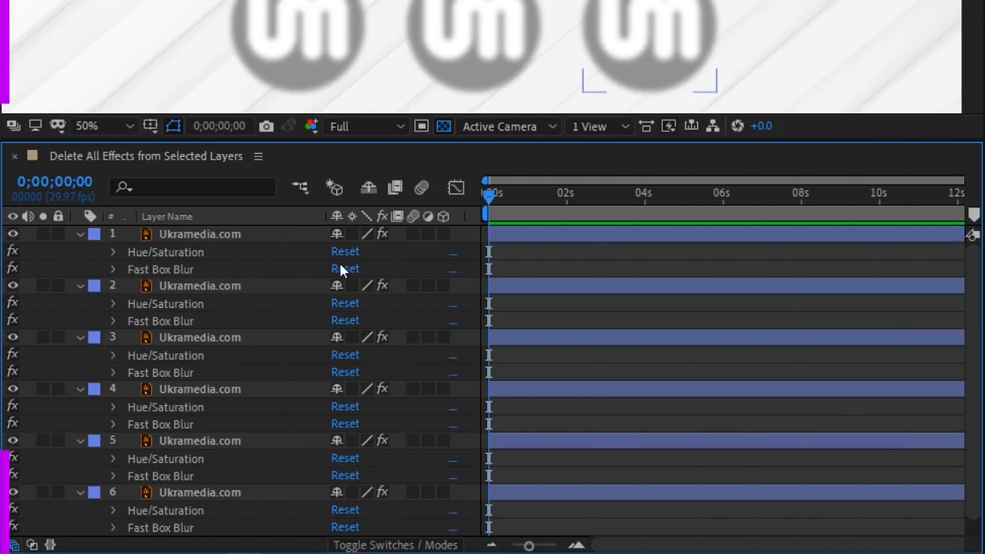
Step: Select Ukramedia.com layers 2, 4 and 6 and remove all their effects
{"action": "left_click", "coordinate": [253, 286]}
{"action": "left_click", "coordinate": [248, 389], "text": "ctrl"}
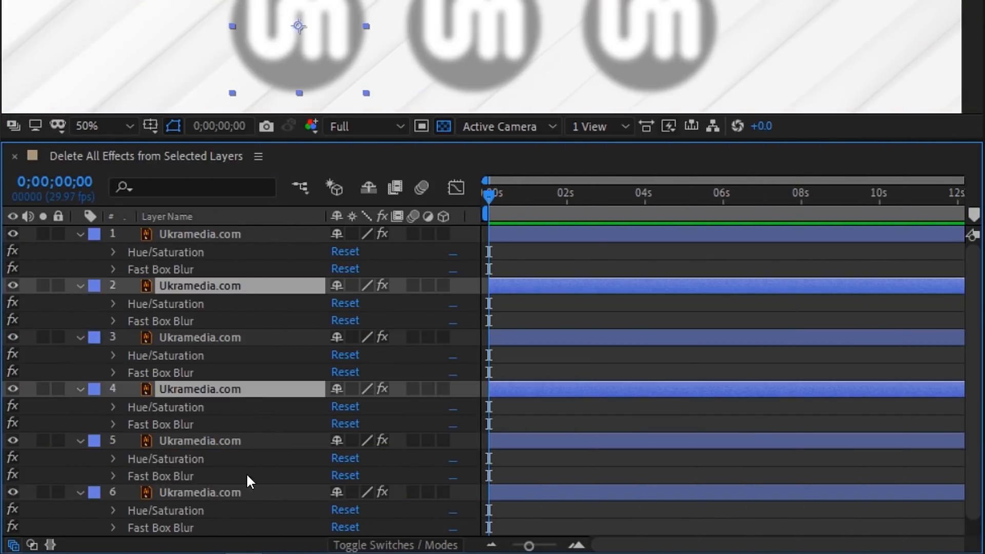
{"action": "left_click", "coordinate": [246, 492], "text": "ctrl"}
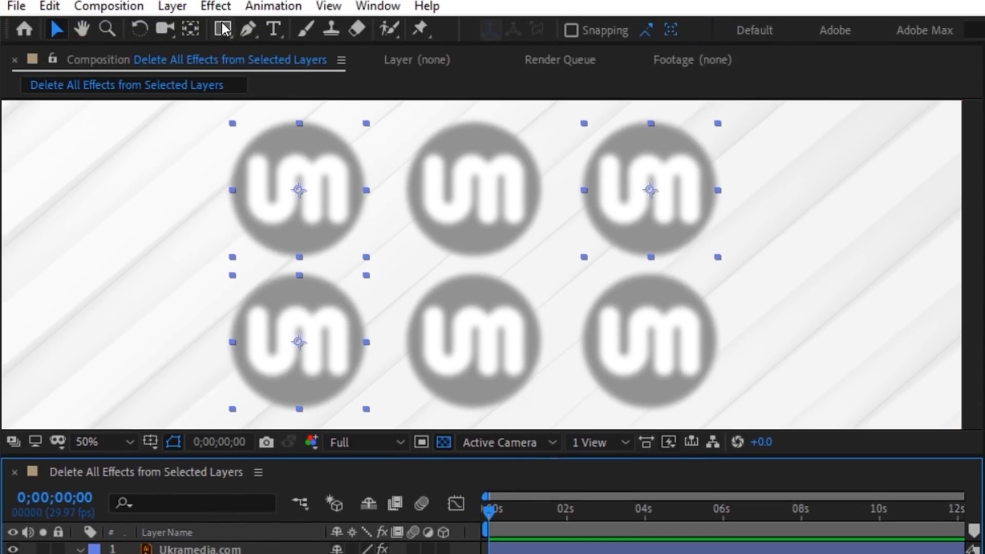
{"action": "left_click", "coordinate": [220, 11]}
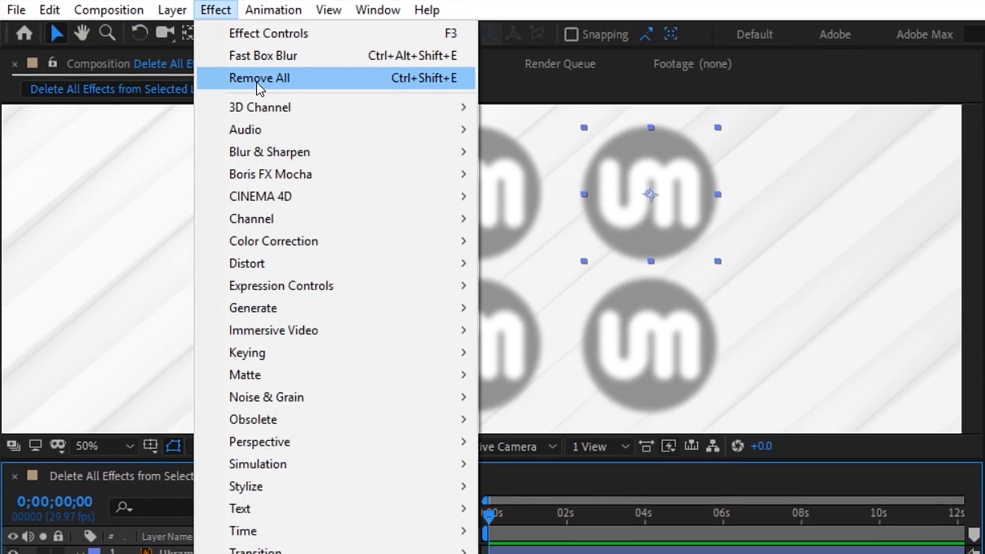
{"action": "left_click", "coordinate": [447, 81]}
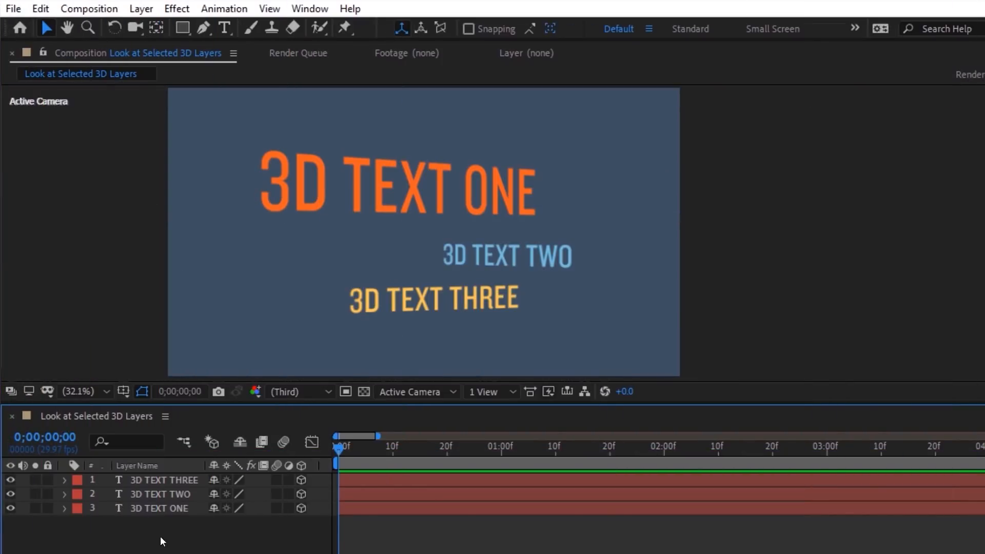
Step: Add a new Camera 1 to the comp and reveal its transform properties
{"action": "right_click", "coordinate": [198, 536]}
{"action": "mouse_move", "coordinate": [282, 352]}
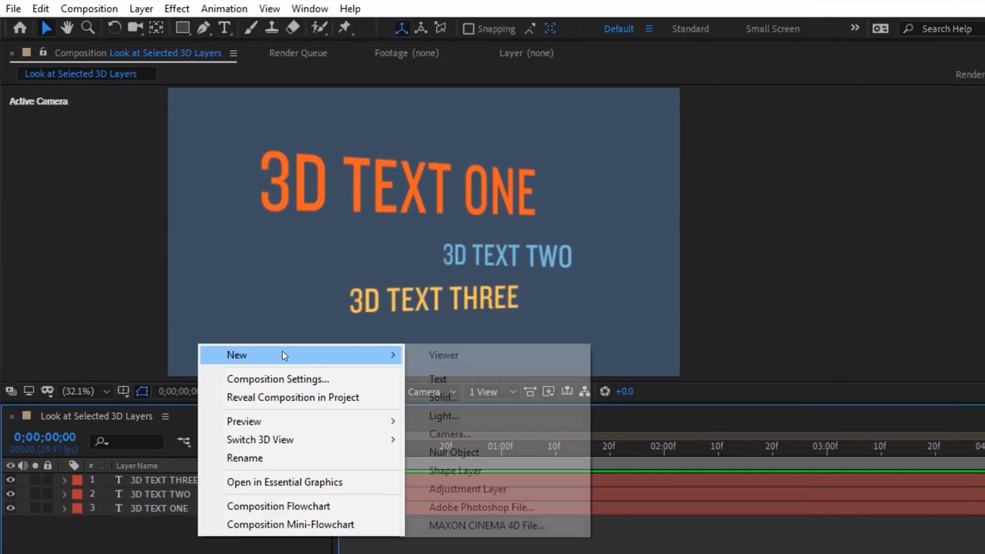
{"action": "left_click", "coordinate": [439, 436]}
{"action": "left_click", "coordinate": [624, 486]}
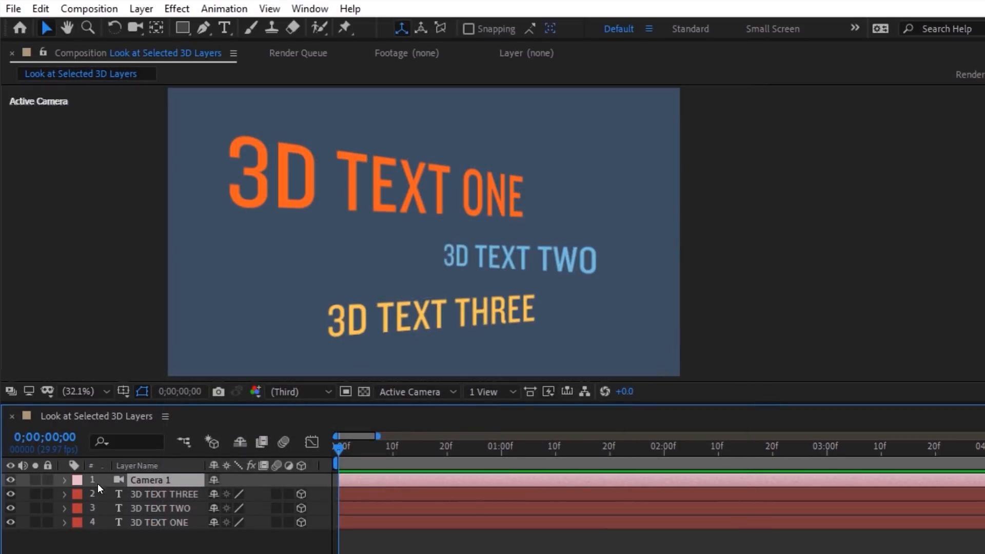
{"action": "left_click", "coordinate": [64, 479]}
Step: Aim the camera at 3D TEXT ONE, orbit to face it squarely, and keyframe its transforms
{"action": "left_click", "coordinate": [287, 192]}
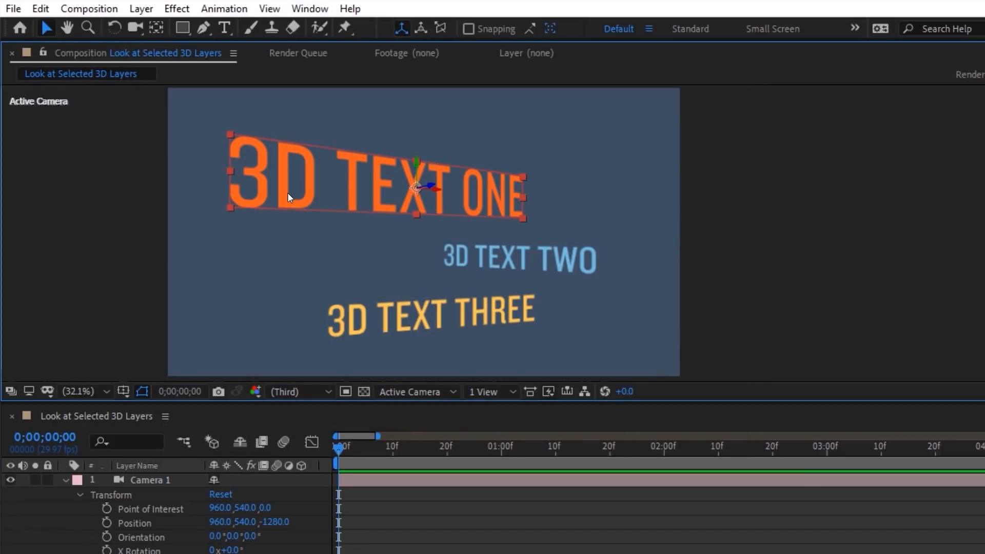
{"action": "left_click", "coordinate": [269, 9]}
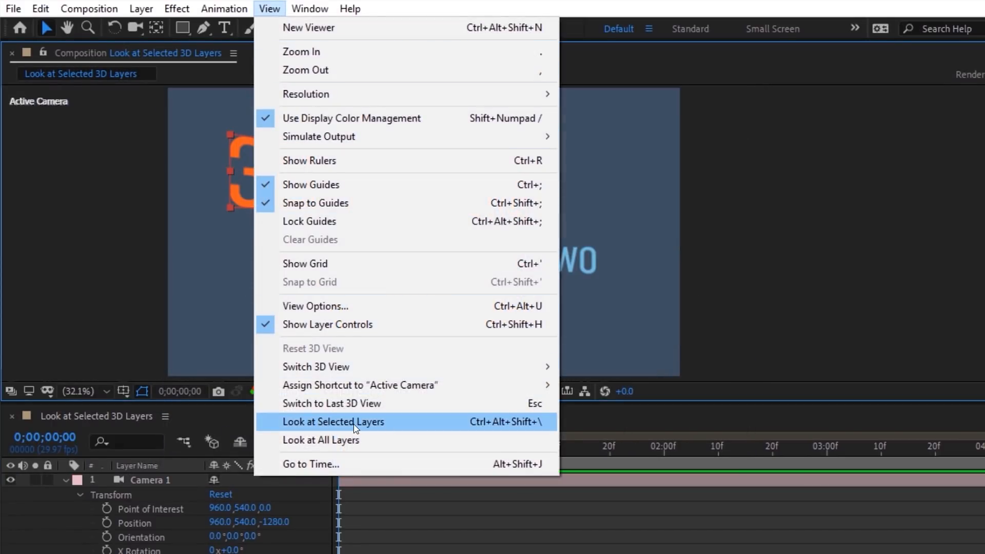
{"action": "left_click", "coordinate": [312, 422]}
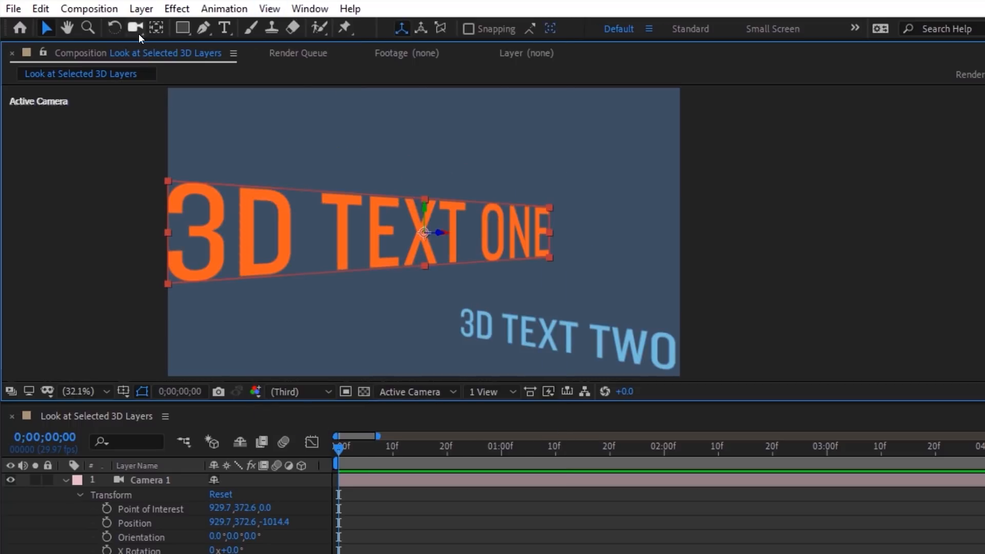
{"action": "left_click_drag", "start_coordinate": [138, 32], "coordinate": [292, 43]}
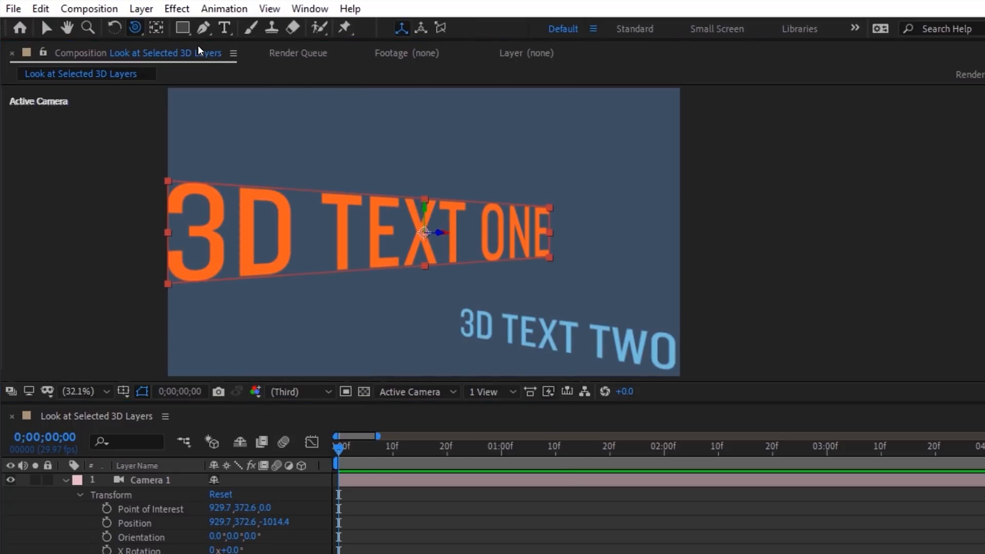
{"action": "left_click_drag", "start_coordinate": [451, 233], "coordinate": [444, 251]}
{"action": "key", "text": "v"}
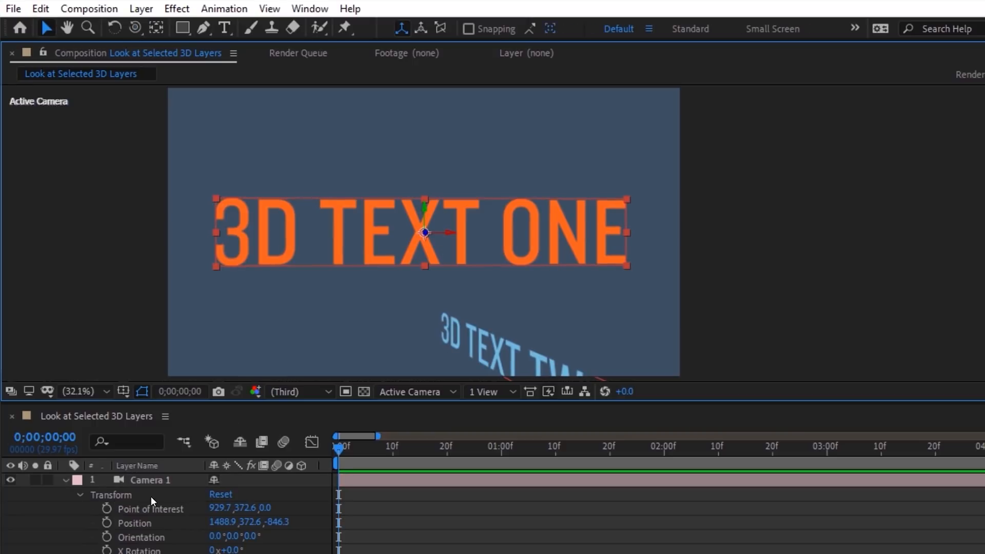
{"action": "left_click_drag", "start_coordinate": [107, 508], "coordinate": [107, 536]}
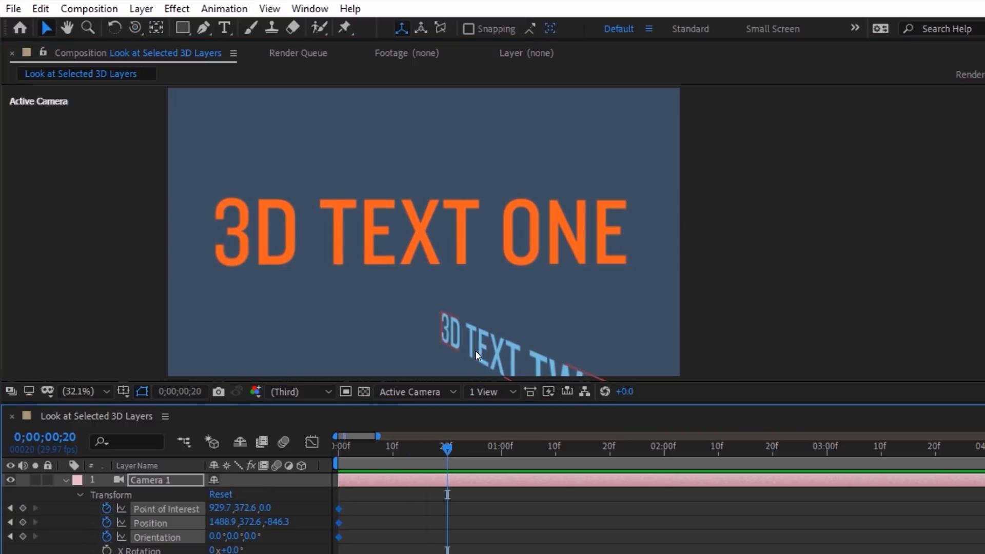
{"action": "left_click", "coordinate": [269, 9]}
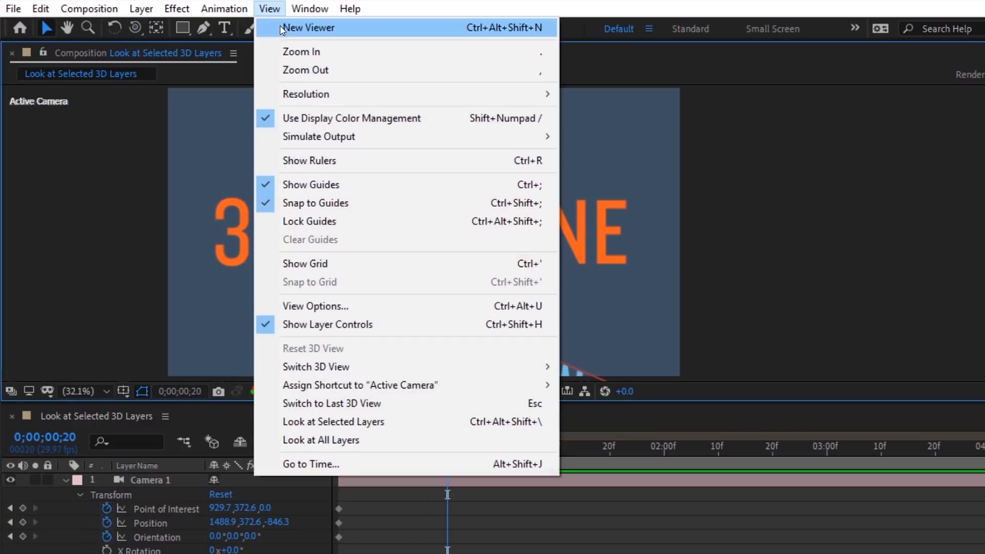
Step: Point the camera at 3D TEXT TWO, then later frame all three texts from an angled view
{"action": "left_click", "coordinate": [370, 428]}
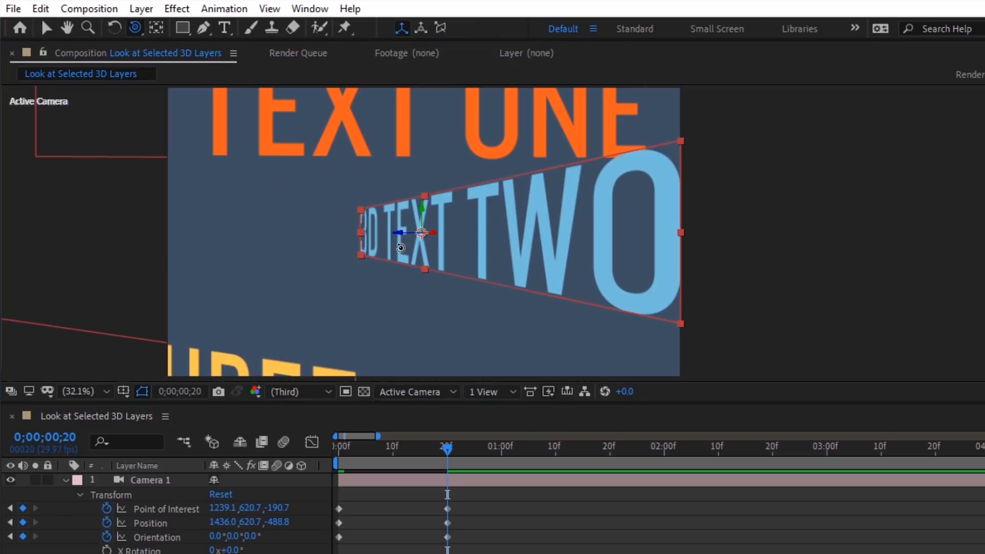
{"action": "key", "text": "v"}
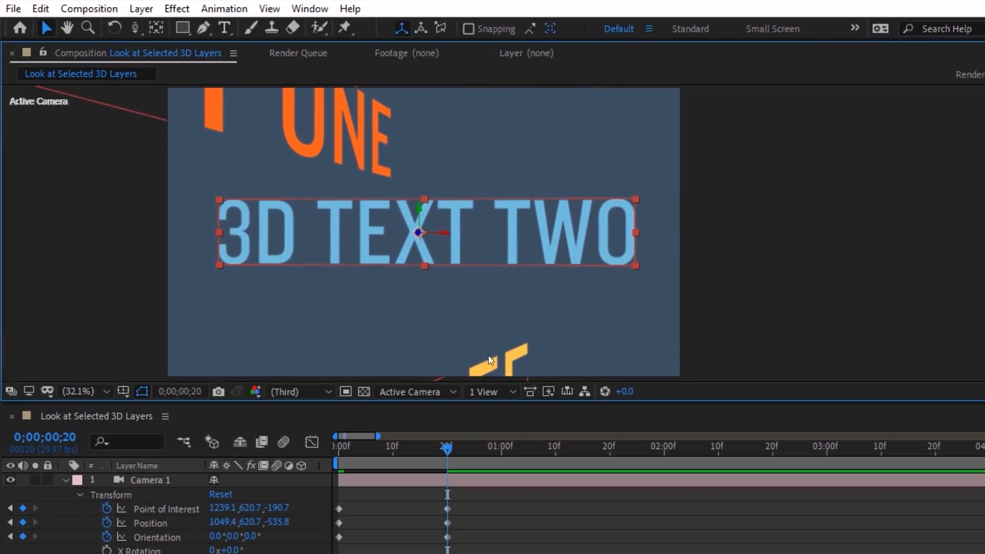
{"action": "left_click", "coordinate": [550, 449]}
{"action": "left_click_drag", "start_coordinate": [591, 360], "coordinate": [350, 141]}
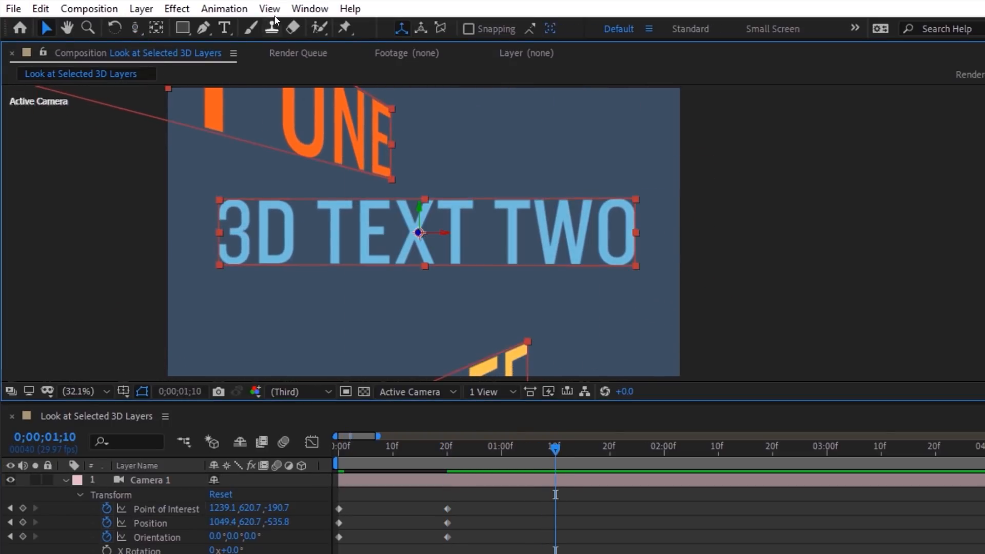
{"action": "left_click", "coordinate": [270, 8]}
{"action": "left_click", "coordinate": [323, 440]}
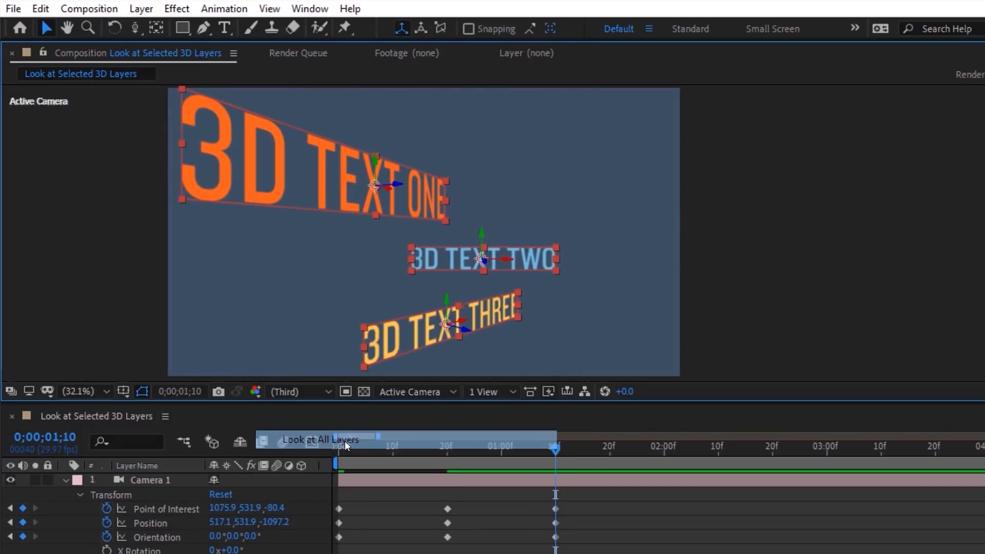
{"action": "key", "text": "c"}
{"action": "left_click_drag", "start_coordinate": [364, 342], "coordinate": [386, 270]}
{"action": "key", "text": "c"}
{"action": "key", "text": "v"}
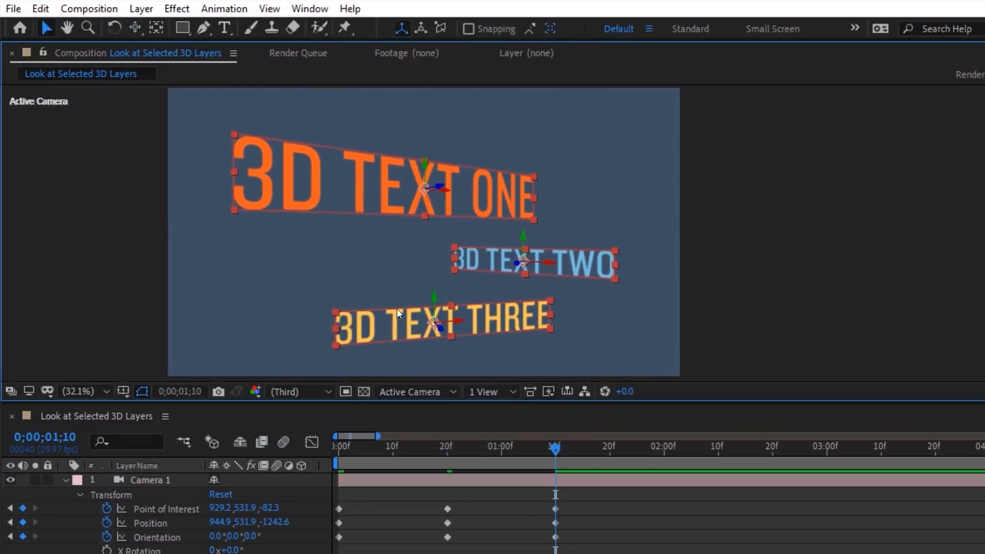
Step: Shift the camera keyframes about 20 frames later and dolly in past the texts at the start
{"action": "left_click_drag", "start_coordinate": [597, 502], "coordinate": [448, 536]}
{"action": "left_click_drag", "start_coordinate": [455, 447], "coordinate": [278, 456]}
{"action": "key", "text": "c"}
{"action": "key", "text": "c"}
{"action": "left_click_drag", "start_coordinate": [378, 260], "coordinate": [373, 312]}
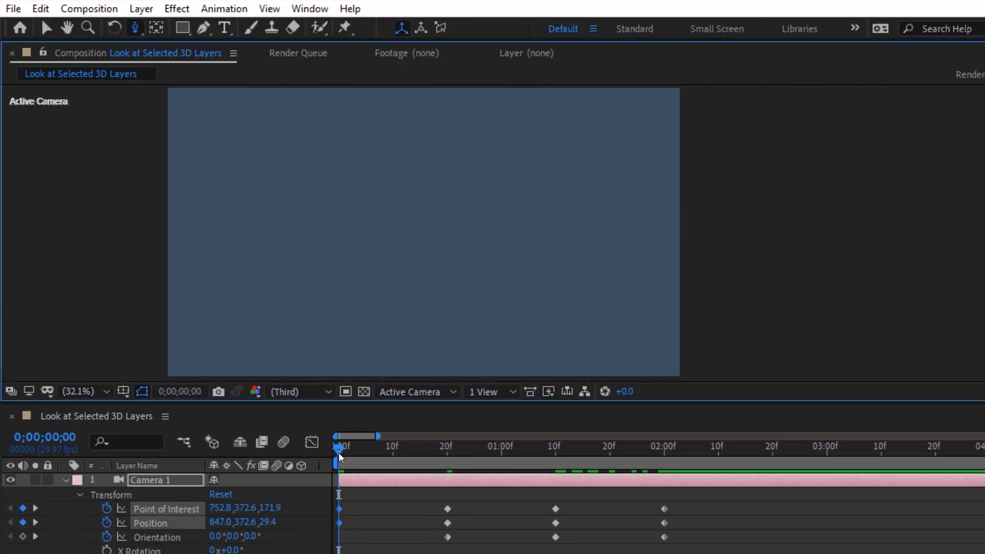
{"action": "key", "text": "space"}
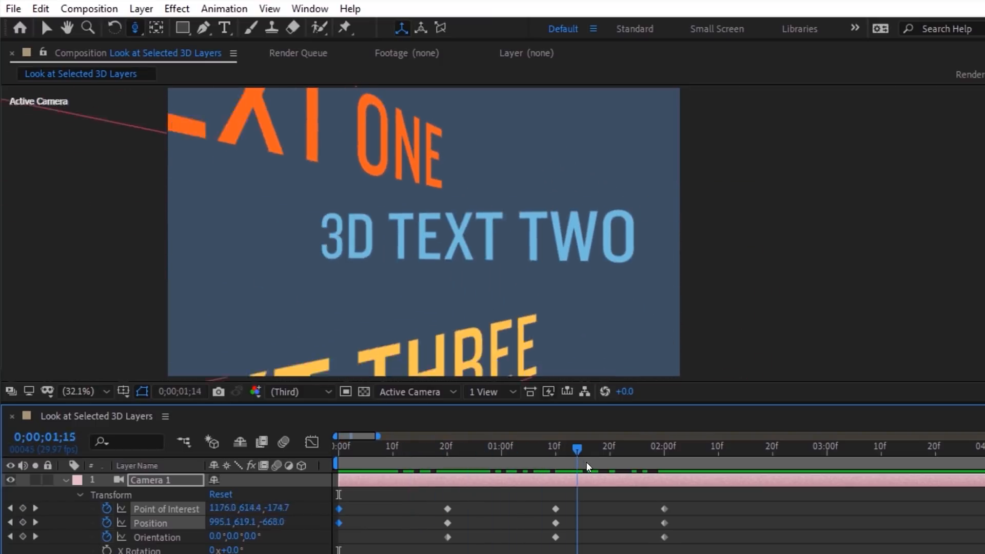
Step: Apply Easy Ease to all camera keyframes and replay the animation
{"action": "left_click_drag", "start_coordinate": [686, 502], "coordinate": [331, 548]}
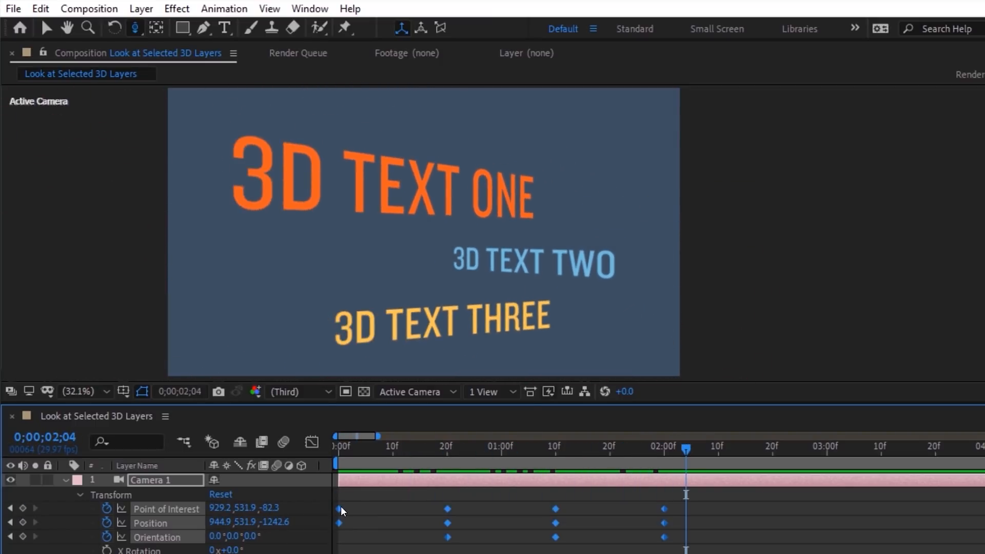
{"action": "right_click", "coordinate": [339, 509]}
{"action": "mouse_move", "coordinate": [393, 495]}
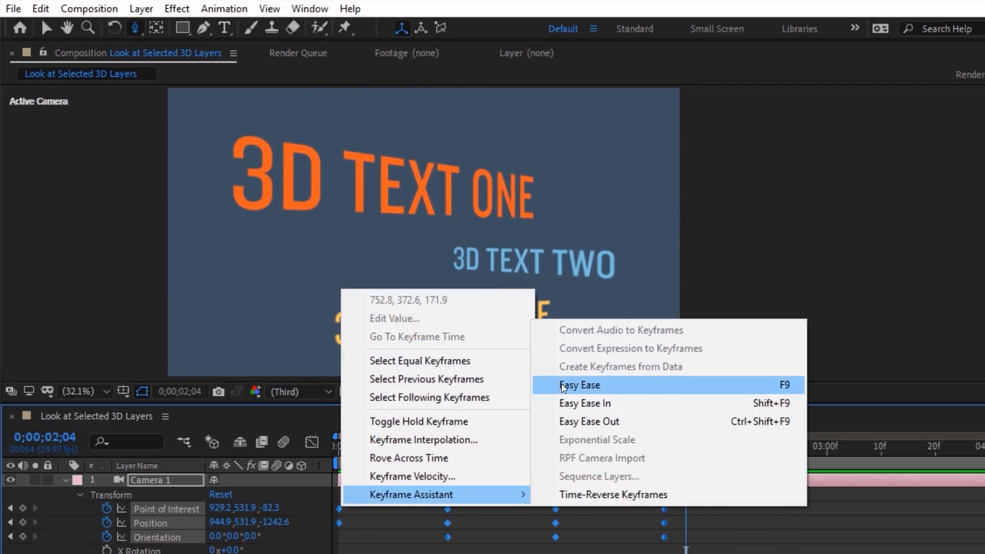
{"action": "left_click", "coordinate": [787, 386]}
{"action": "key", "text": "space"}
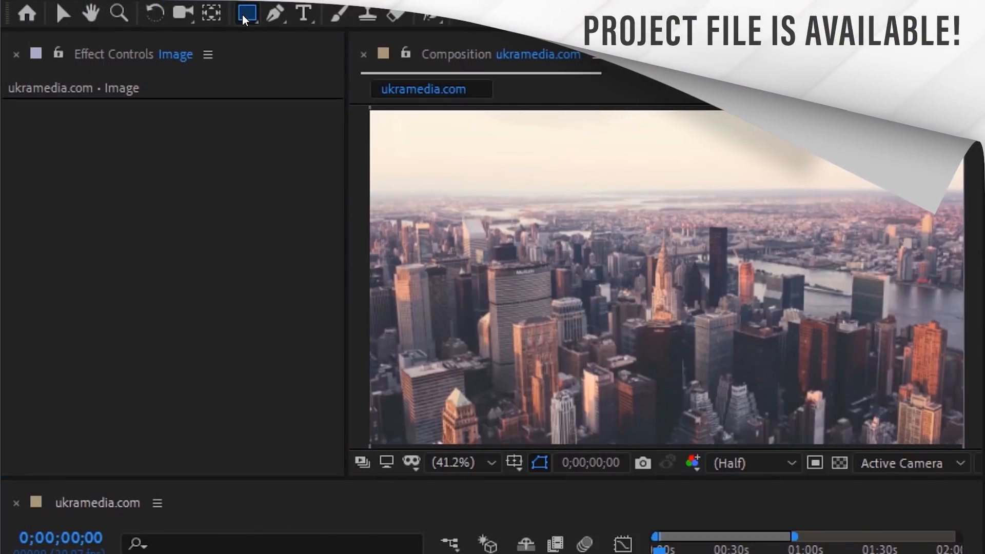
Step: Add a comp-sized white shape layer and draw a closed, rounded Pen mask on it
{"action": "double_click", "coordinate": [243, 15]}
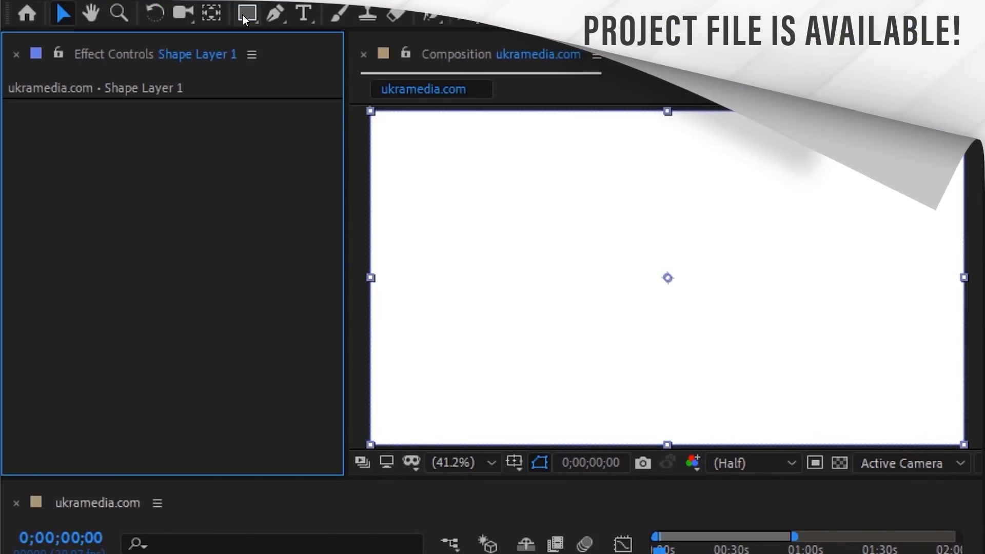
{"action": "left_click", "coordinate": [275, 14]}
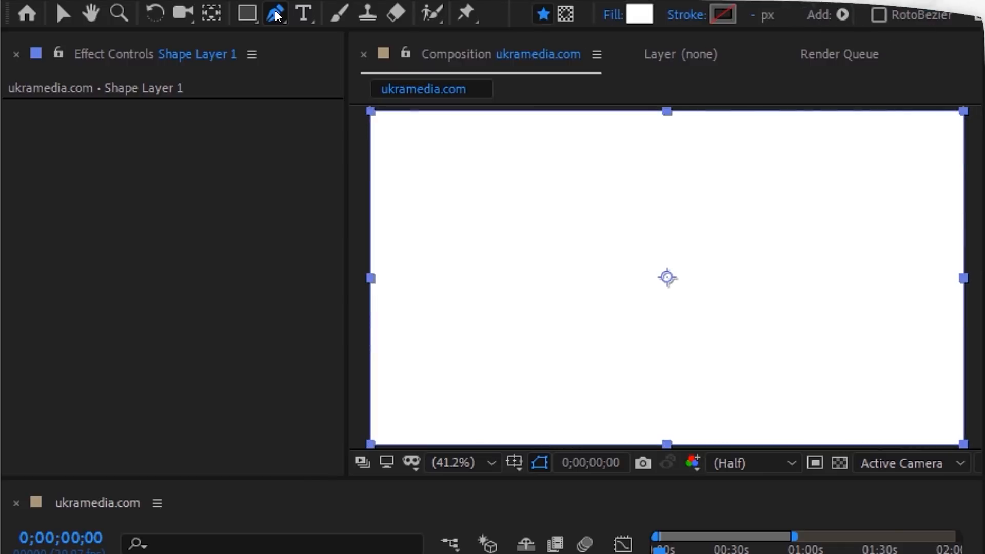
{"action": "left_click", "coordinate": [566, 17]}
{"action": "left_click_drag", "start_coordinate": [432, 165], "coordinate": [457, 138]}
{"action": "left_click_drag", "start_coordinate": [651, 149], "coordinate": [708, 149]}
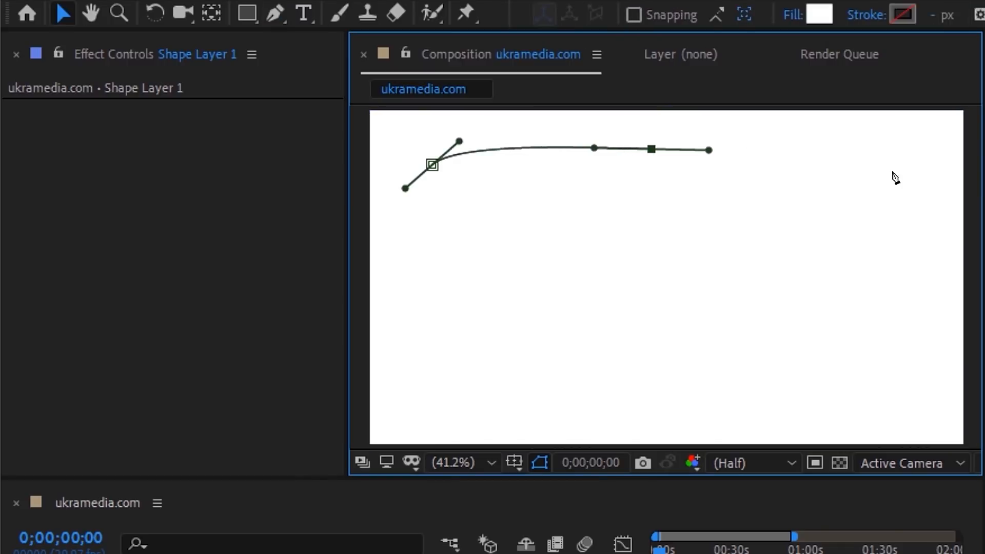
{"action": "left_click_drag", "start_coordinate": [913, 186], "coordinate": [932, 227]}
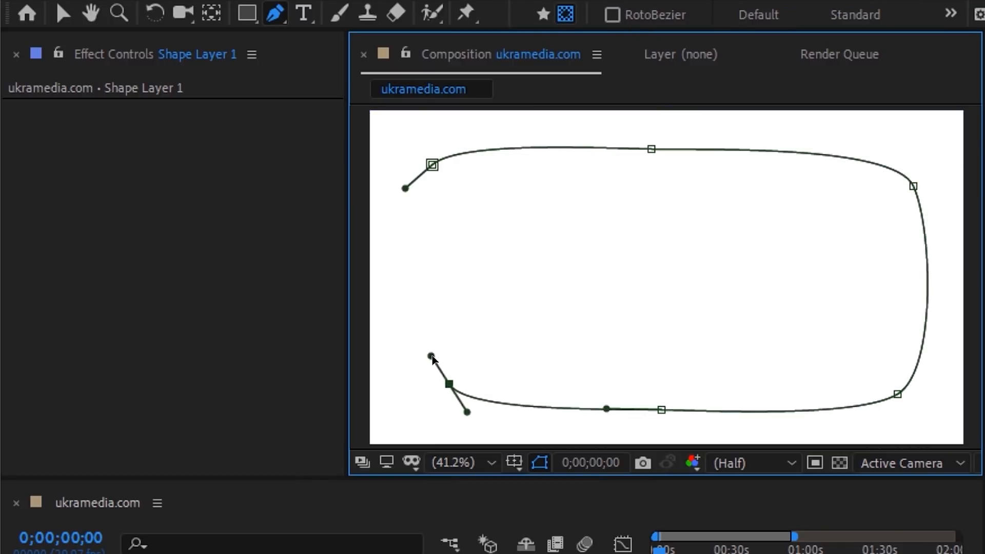
{"action": "left_click", "coordinate": [431, 164]}
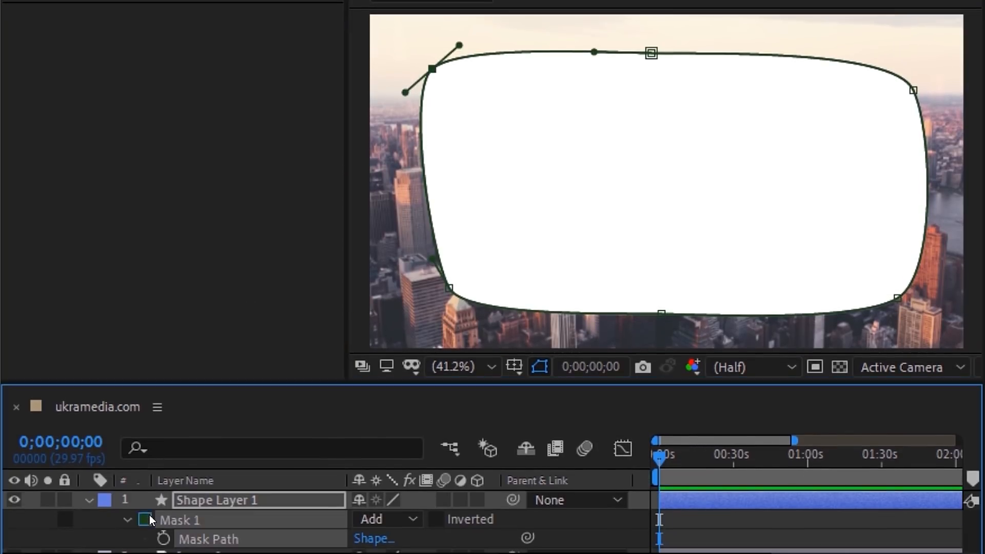
Step: Set Mask 1's colour to bright blue and its mode to None
{"action": "left_click", "coordinate": [149, 515]}
{"action": "left_click_drag", "start_coordinate": [585, 212], "coordinate": [666, 123]}
{"action": "left_click", "coordinate": [684, 282]}
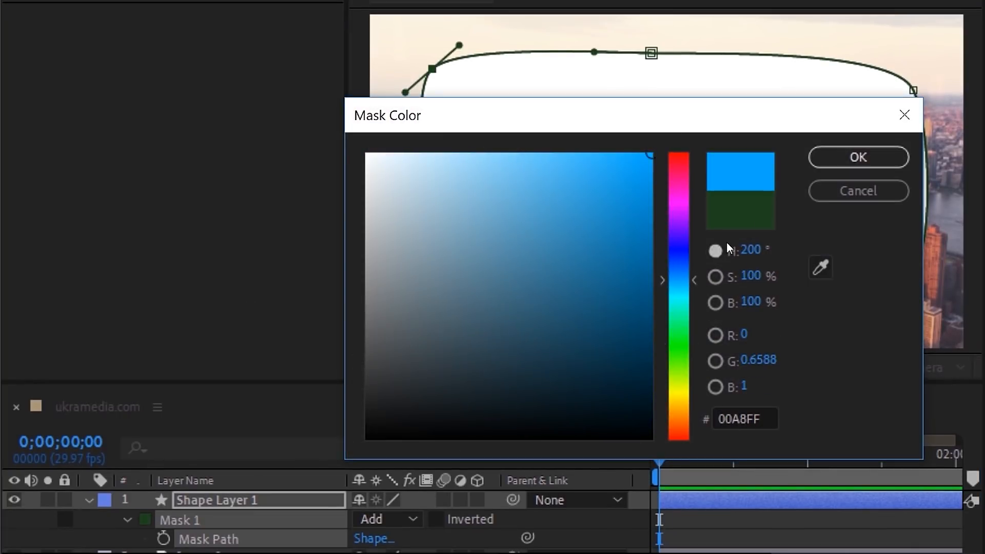
{"action": "left_click", "coordinate": [841, 162]}
{"action": "left_click", "coordinate": [402, 516]}
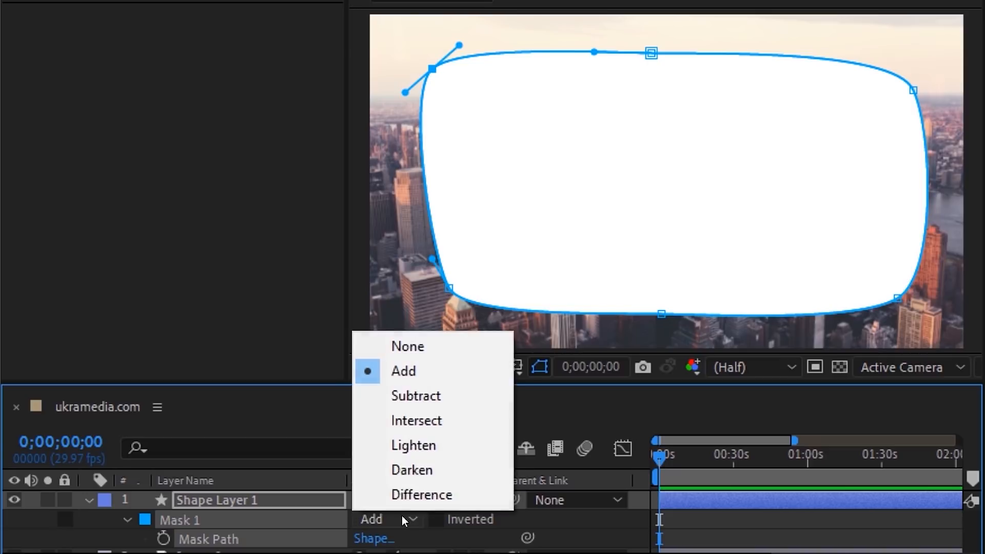
{"action": "left_click", "coordinate": [408, 344]}
Step: Apply a black Fill effect to the shape layer, limited to Mask 1
{"action": "right_click", "coordinate": [12, 25]}
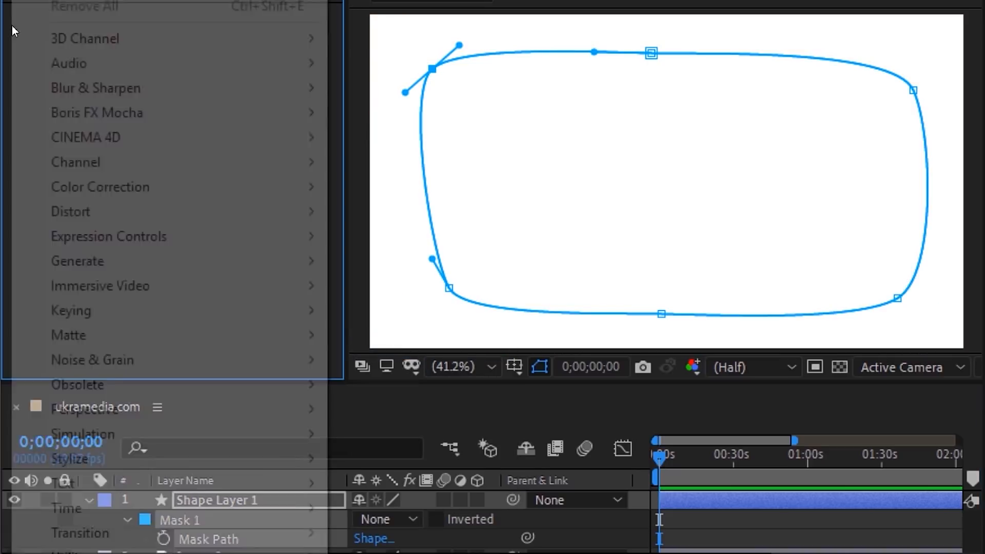
{"action": "mouse_move", "coordinate": [70, 264]}
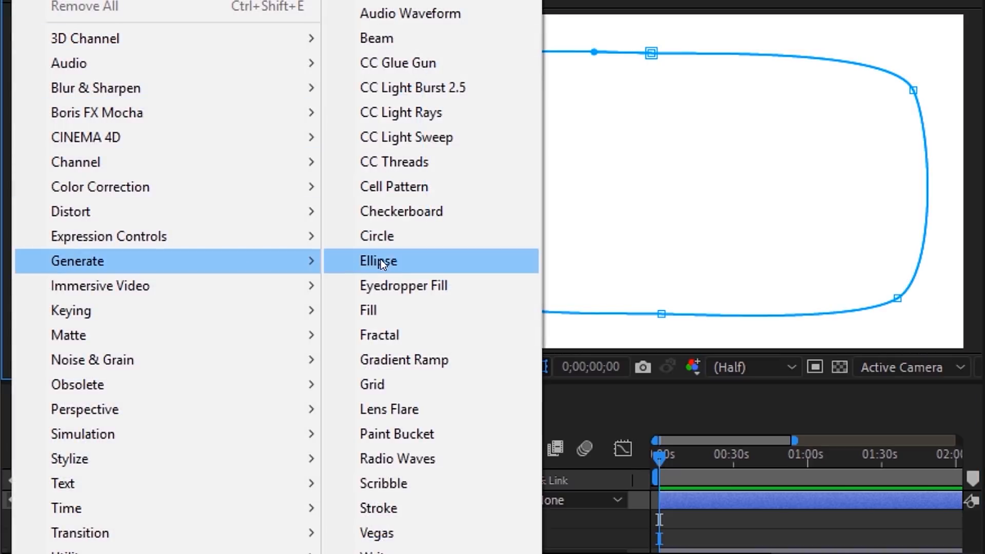
{"action": "left_click", "coordinate": [382, 316]}
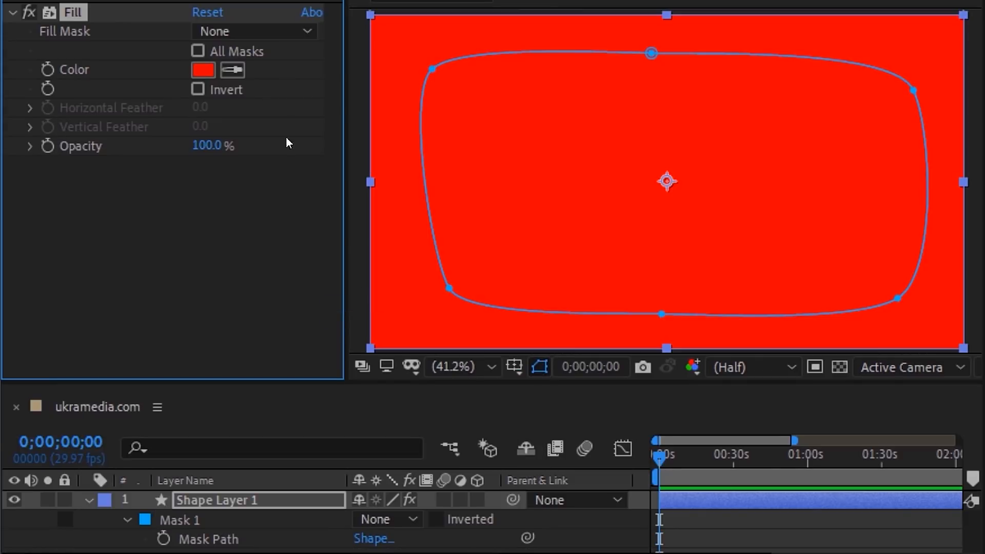
{"action": "left_click", "coordinate": [264, 31]}
{"action": "left_click", "coordinate": [278, 87]}
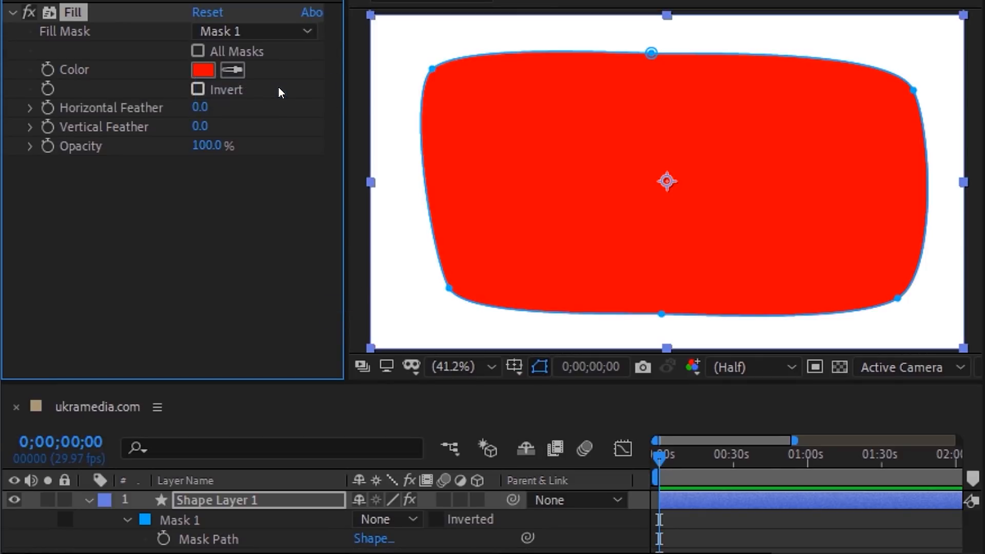
{"action": "left_click", "coordinate": [204, 69]}
{"action": "left_click_drag", "start_coordinate": [528, 288], "coordinate": [668, 456]}
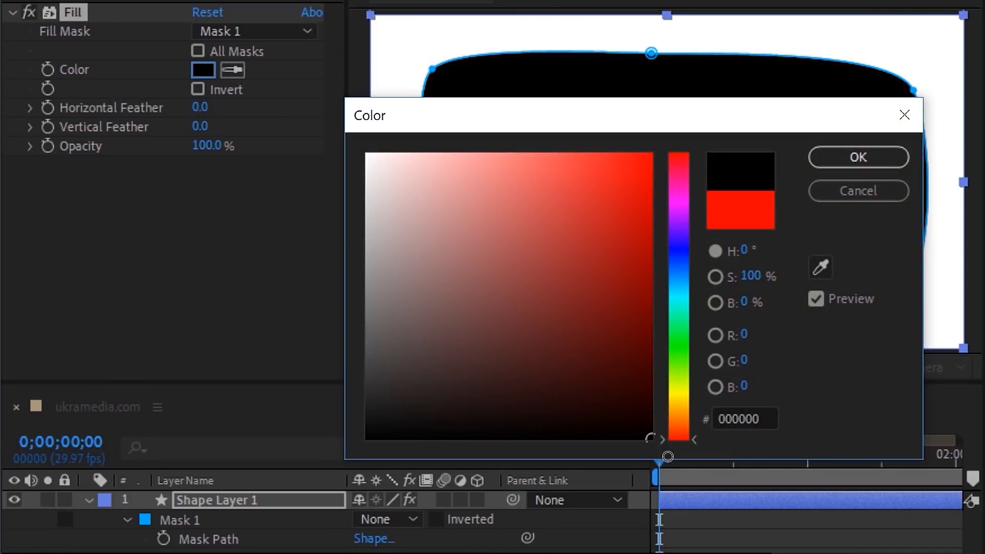
{"action": "left_click", "coordinate": [858, 157]}
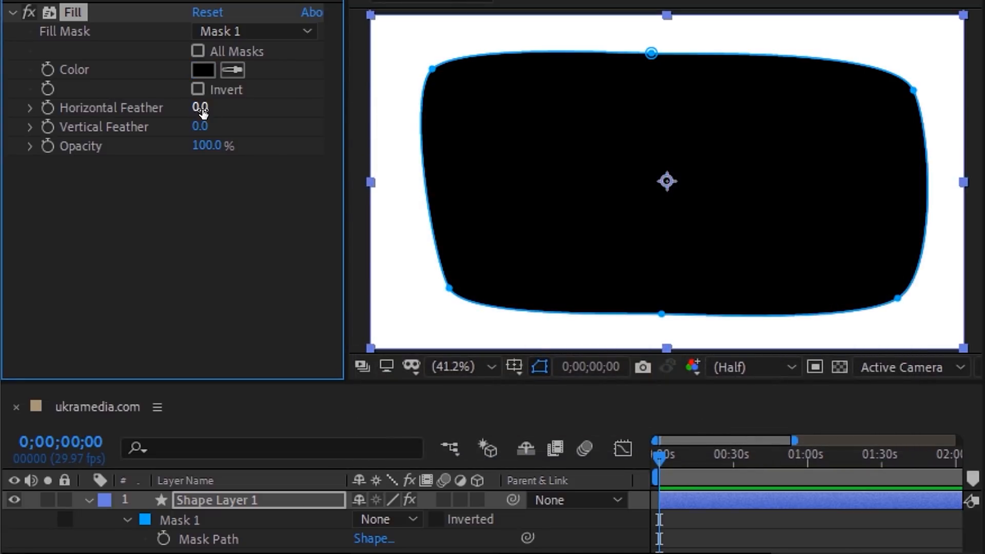
Step: Set the fill's Horizontal and Vertical Feather to 300
{"action": "type", "text": "300"}
{"action": "key", "text": "Return"}
{"action": "type", "text": "300"}
{"action": "key", "text": "Return"}
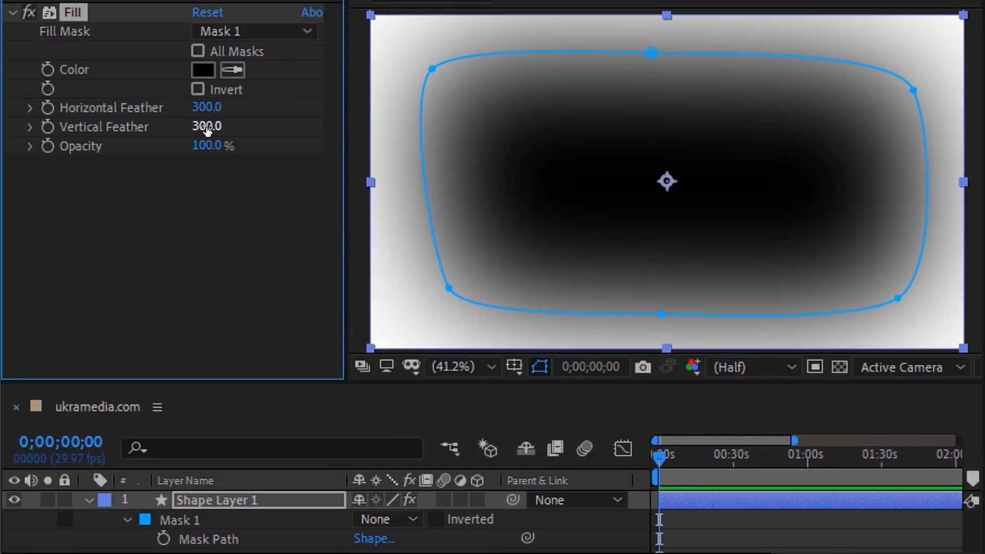
Step: Rename the shape layer 'Luma Matte' and hide it
{"action": "left_click", "coordinate": [277, 506]}
{"action": "key", "text": "Return"}
{"action": "type", "text": "Luma"}
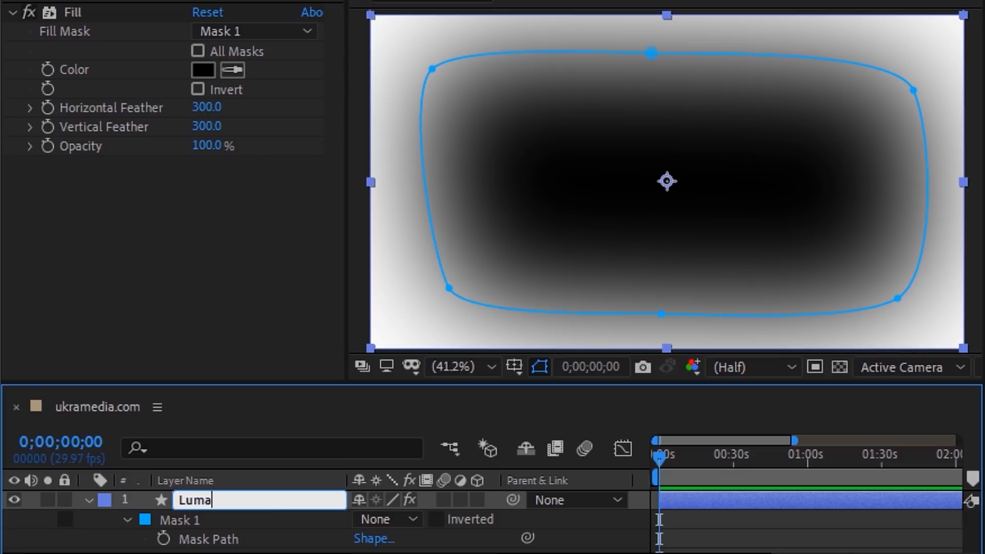
{"action": "type", "text": " Matte"}
{"action": "key", "text": "Return"}
{"action": "left_click", "coordinate": [14, 499]}
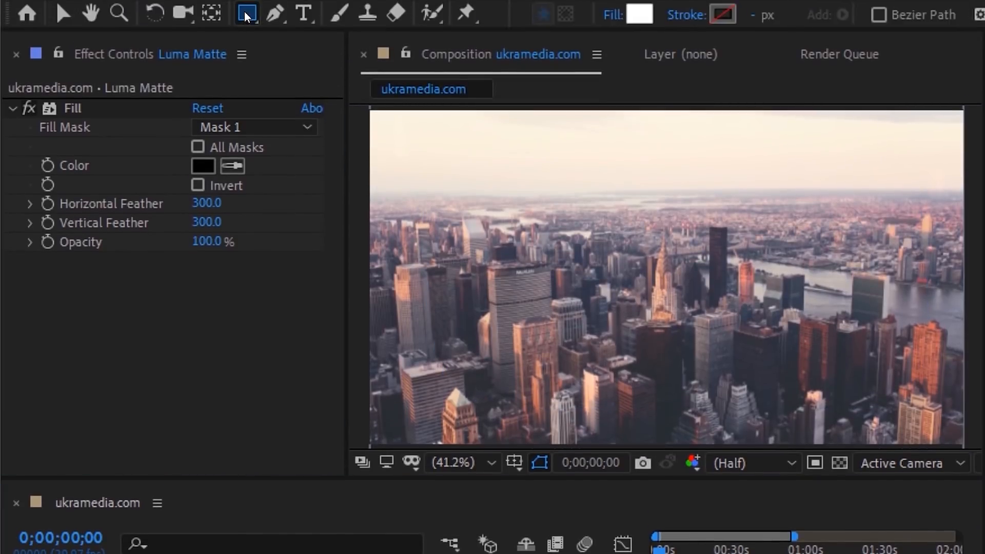
Step: Create a new full-frame rectangle shape layer and begin renaming it
{"action": "double_click", "coordinate": [246, 16]}
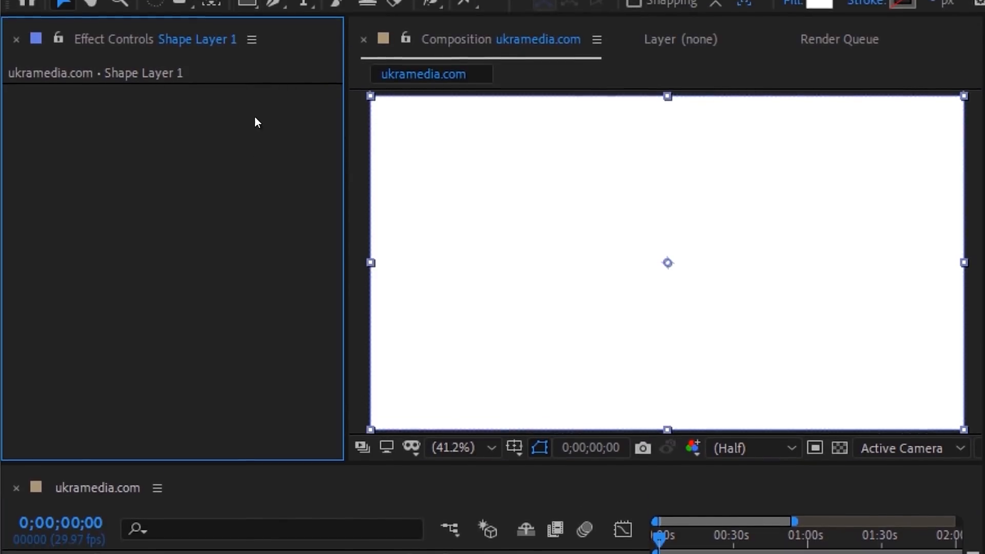
{"action": "left_click", "coordinate": [272, 498]}
{"action": "key", "text": "Return"}
Step: Name the layer 'Blur Adjustment Layer', place it below Luma Matte, and make it an adjustment layer
{"action": "type", "text": "Blur Adjustment Layer"}
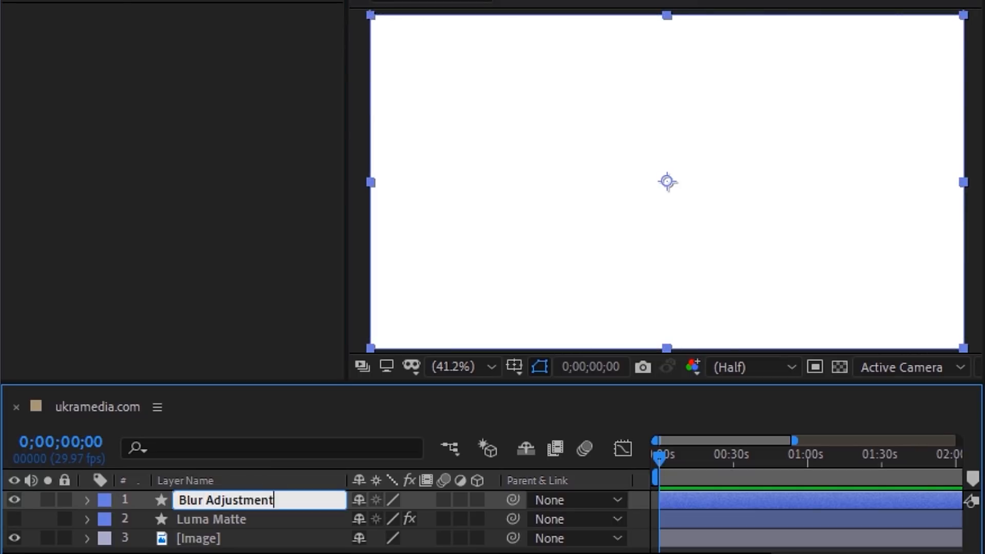
{"action": "key", "text": "Return"}
{"action": "left_click_drag", "start_coordinate": [272, 499], "coordinate": [269, 526]}
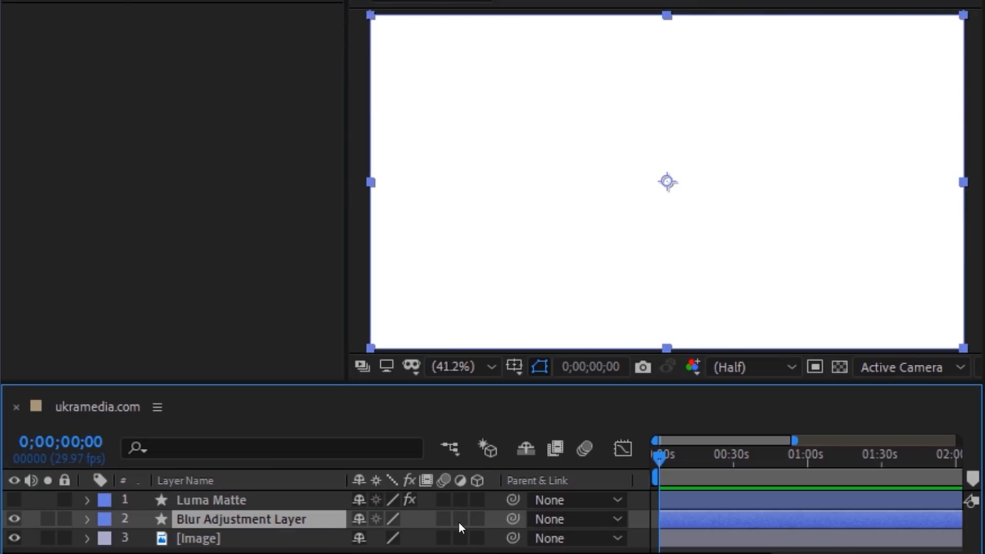
{"action": "left_click", "coordinate": [460, 520]}
Step: Add Camera Lens Blur: radius 10, Repeat Edge Pixels, blur map Luma Matte with Effects & Masks
{"action": "right_click", "coordinate": [20, 37]}
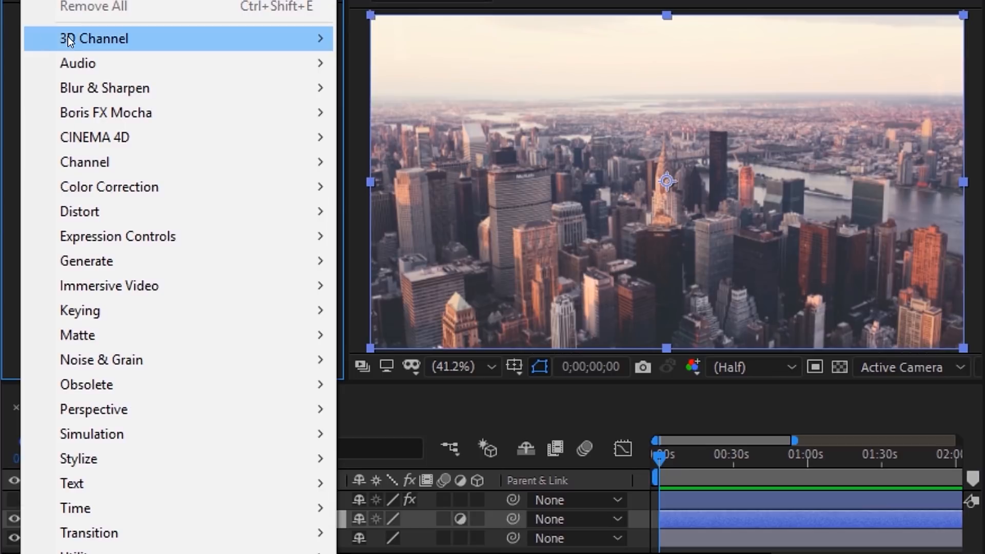
{"action": "mouse_move", "coordinate": [65, 91]}
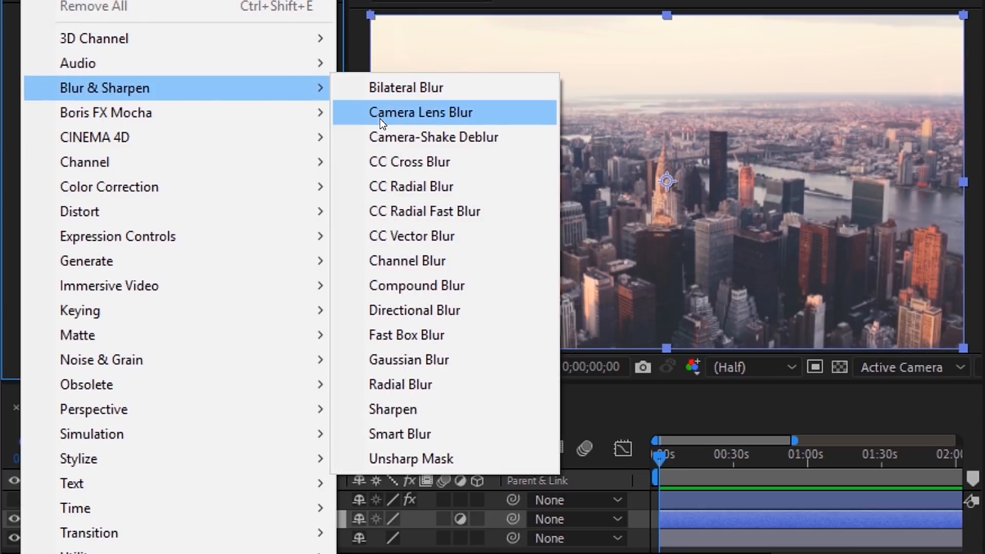
{"action": "left_click", "coordinate": [379, 113]}
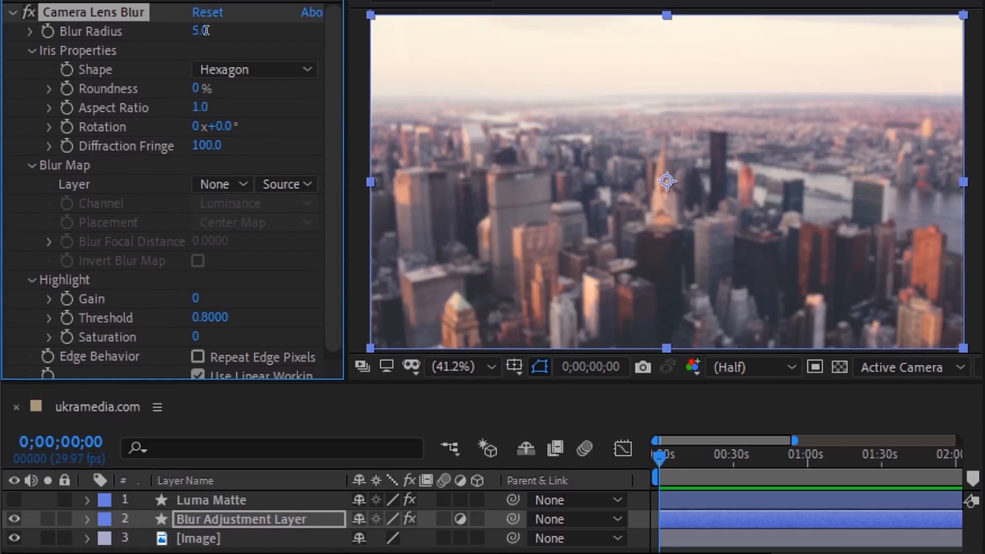
{"action": "key", "text": "Return"}
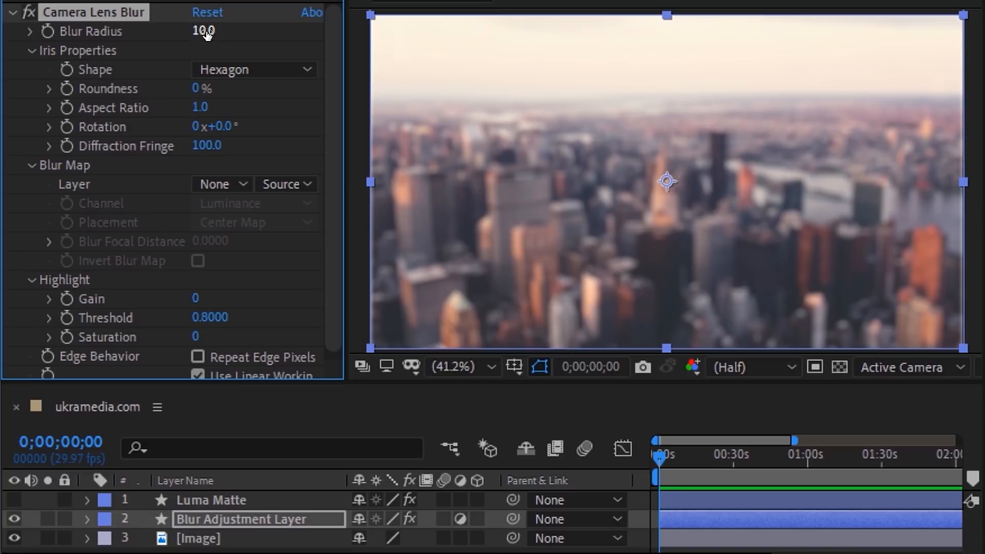
{"action": "left_click", "coordinate": [198, 356]}
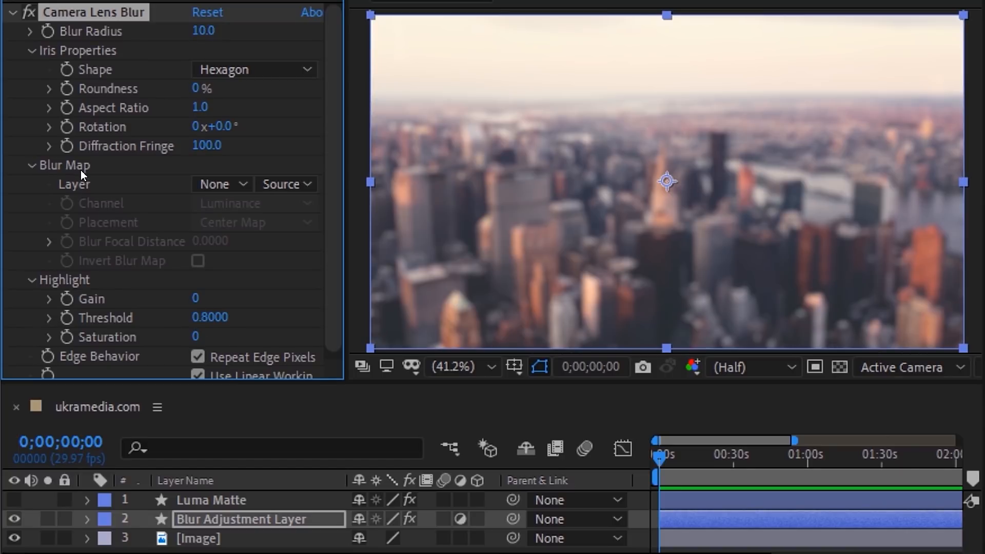
{"action": "left_click", "coordinate": [229, 186]}
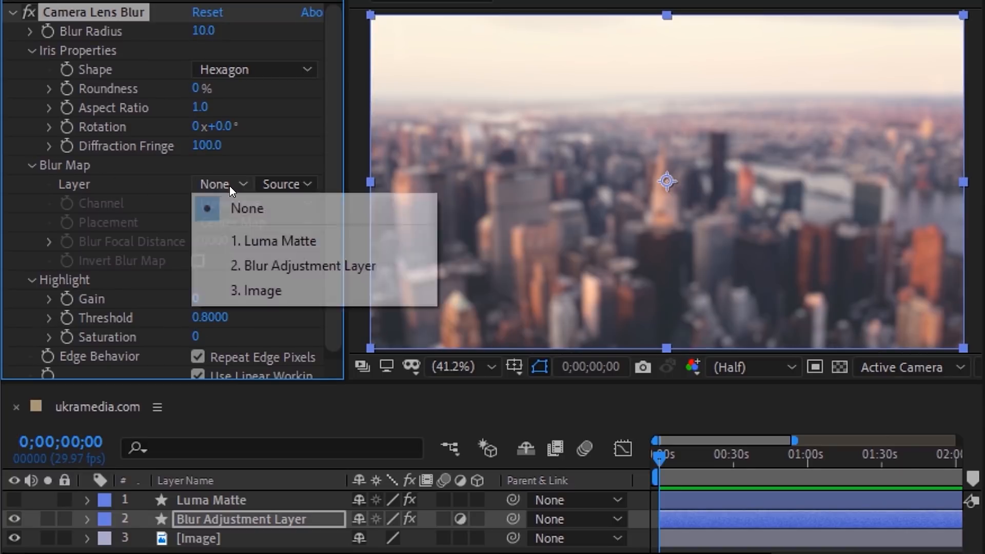
{"action": "left_click", "coordinate": [268, 240]}
{"action": "left_click", "coordinate": [305, 182]}
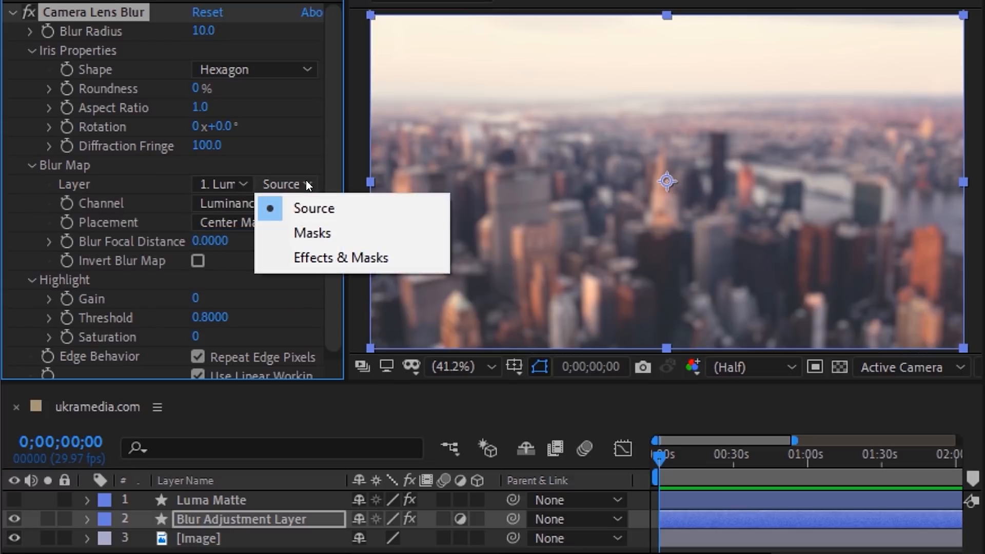
{"action": "left_click", "coordinate": [335, 259]}
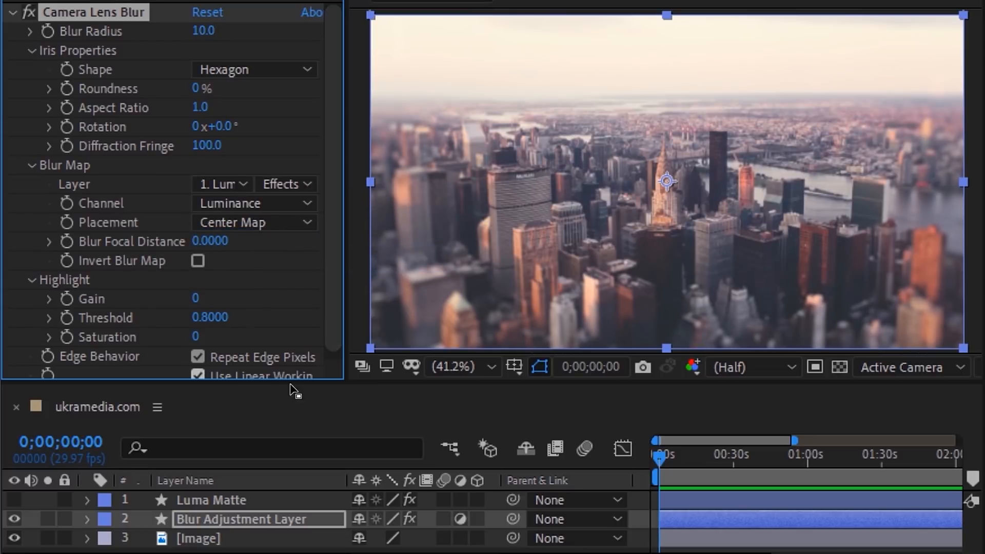
Step: Reshape the Luma Matte vignette mask's bottom edge and lower-left corner
{"action": "left_click", "coordinate": [269, 499]}
{"action": "mouse_move", "coordinate": [660, 315]}
{"action": "left_mouse_down"}
{"action": "mouse_move", "coordinate": [672, 161]}
{"action": "mouse_move", "coordinate": [661, 308]}
{"action": "left_mouse_up"}
{"action": "left_click_drag", "start_coordinate": [449, 291], "coordinate": [407, 92]}
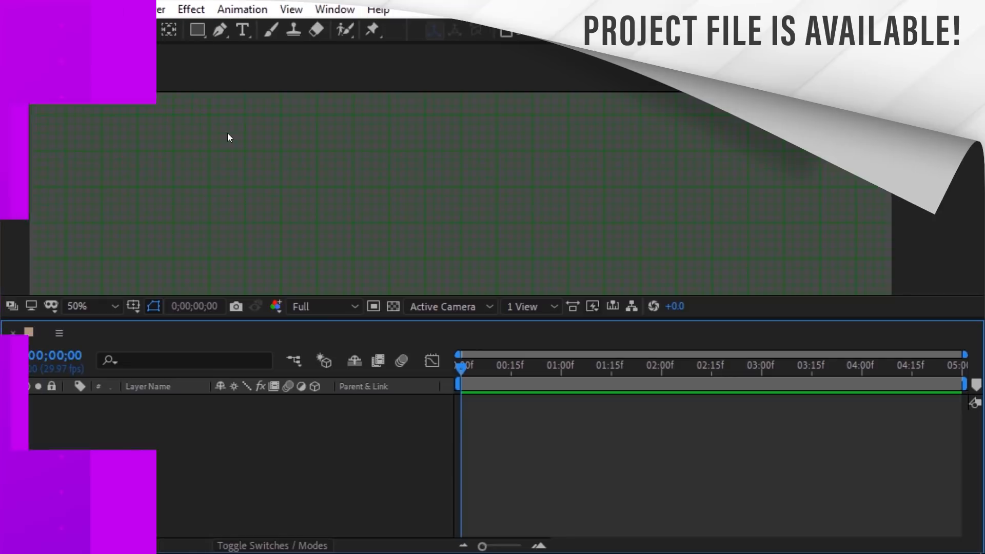
Step: Enable grid snapping, draw a blue square front face, and name its layer 'Cube'
{"action": "left_click", "coordinate": [291, 9]}
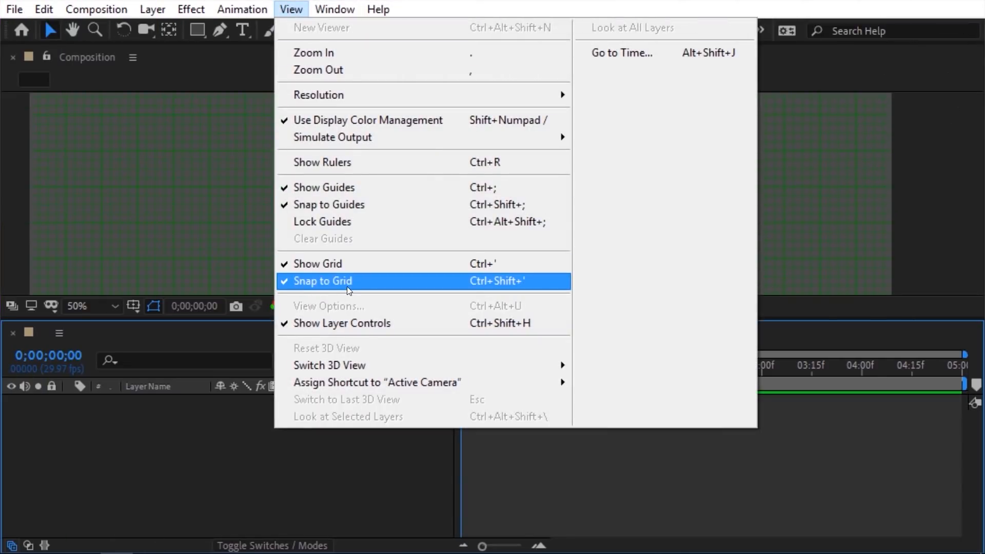
{"action": "left_click", "coordinate": [198, 30]}
{"action": "left_click", "coordinate": [103, 117]}
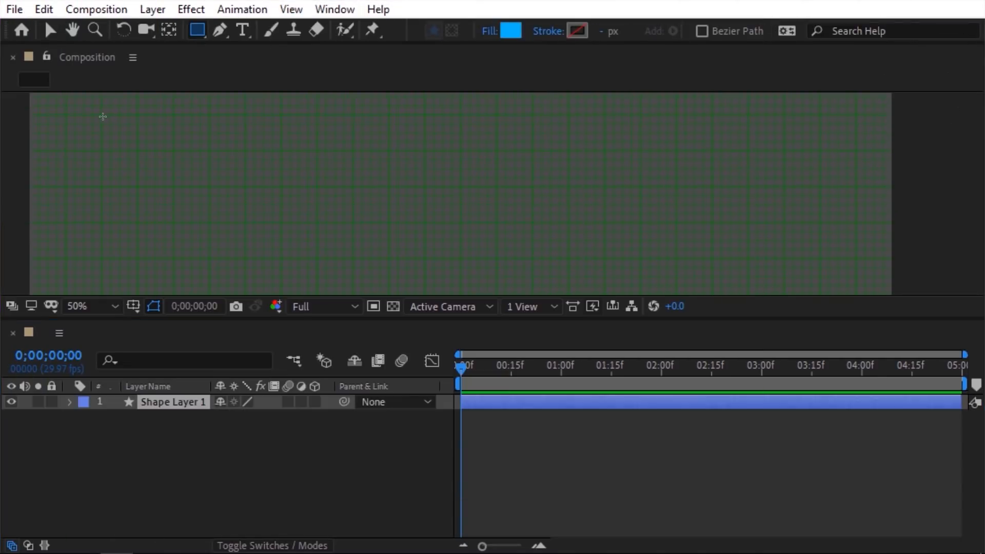
{"action": "left_click_drag", "start_coordinate": [102, 116], "coordinate": [175, 187]}
{"action": "left_click", "coordinate": [204, 403]}
{"action": "key", "text": "Return"}
{"action": "type", "text": "Cube"}
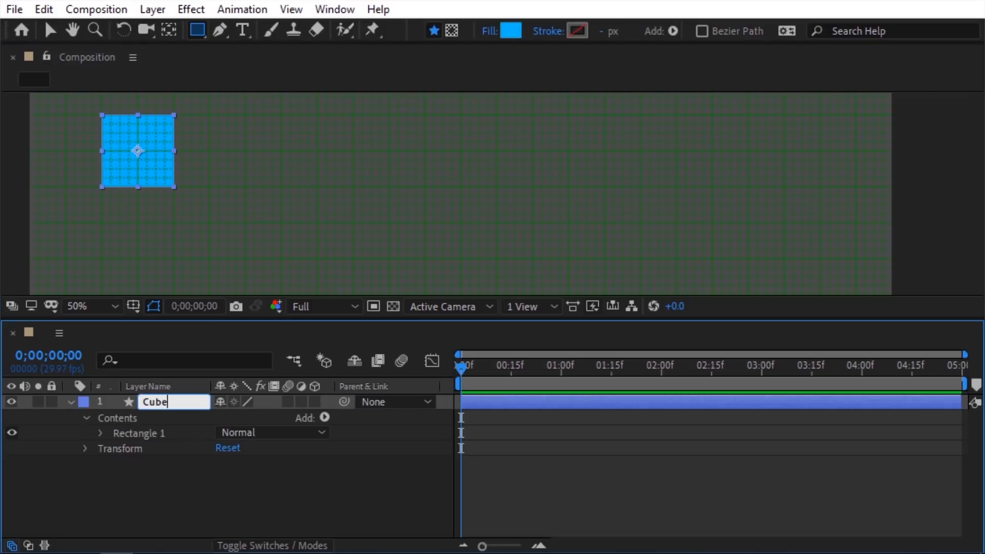
{"action": "key", "text": "Return"}
Step: Draw the side face in a lighter blue and name its layer 'Side'
{"action": "left_click", "coordinate": [220, 31]}
{"action": "left_click", "coordinate": [174, 114]}
{"action": "left_click", "coordinate": [245, 186]}
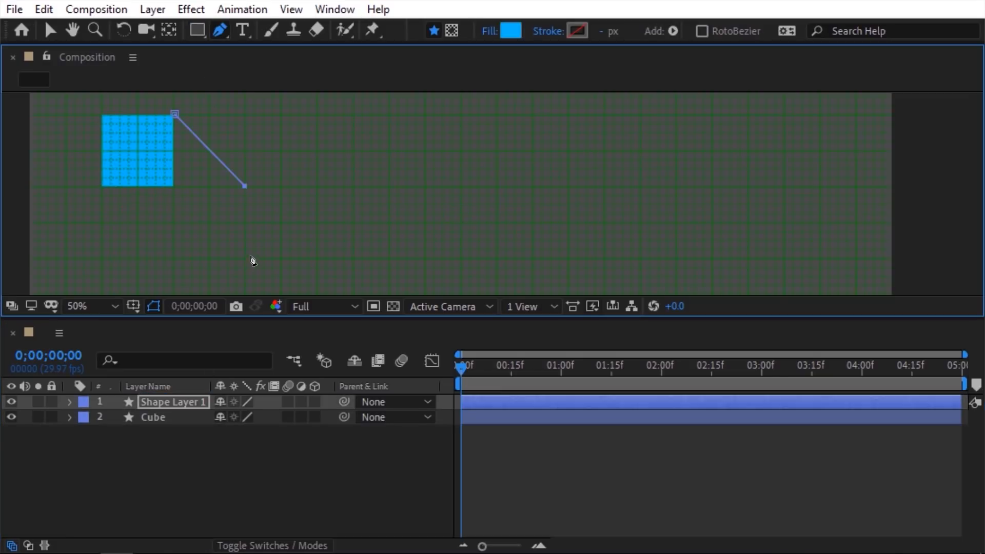
{"action": "left_click", "coordinate": [178, 119]}
{"action": "left_click", "coordinate": [511, 31]}
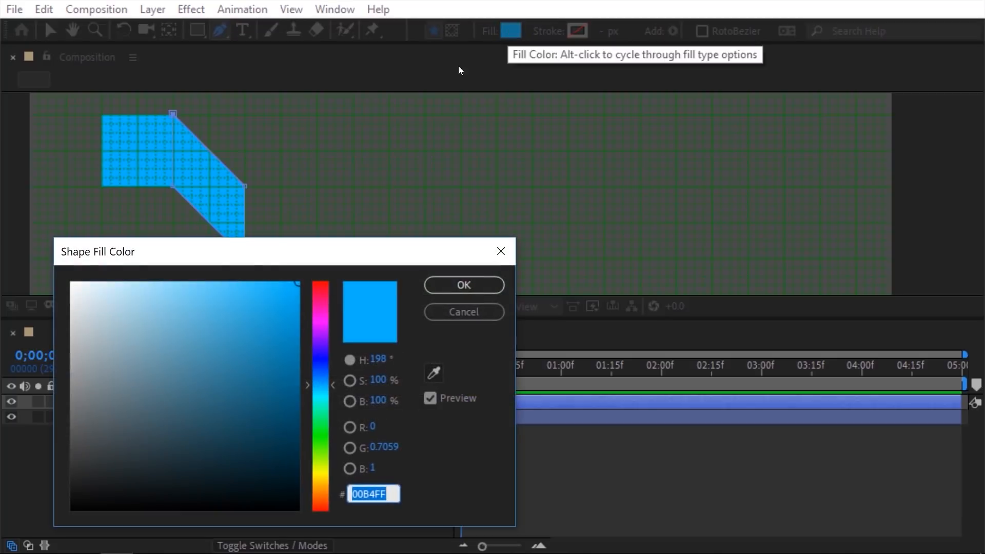
{"action": "left_click", "coordinate": [189, 278]}
{"action": "left_click", "coordinate": [464, 285]}
{"action": "left_click", "coordinate": [205, 401]}
{"action": "key", "text": "Return"}
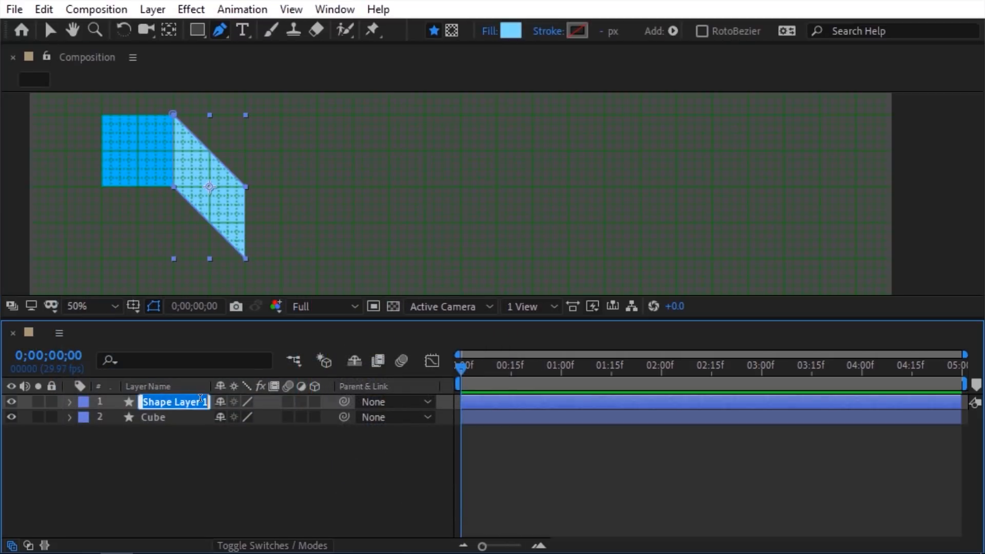
{"action": "type", "text": "Side"}
{"action": "key", "text": "Return"}
Step: Draw the four-corner bottom face and fill it dark blue 005A80
{"action": "key", "text": "F2"}
{"action": "left_click", "coordinate": [102, 189]}
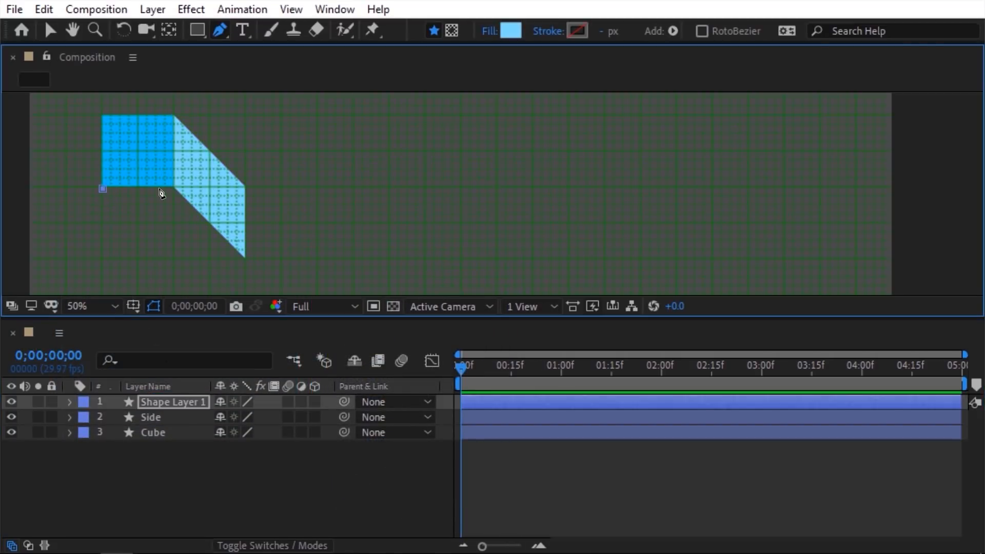
{"action": "left_click", "coordinate": [164, 186]}
{"action": "left_click", "coordinate": [246, 258]}
{"action": "left_click", "coordinate": [173, 258]}
{"action": "left_click", "coordinate": [103, 189]}
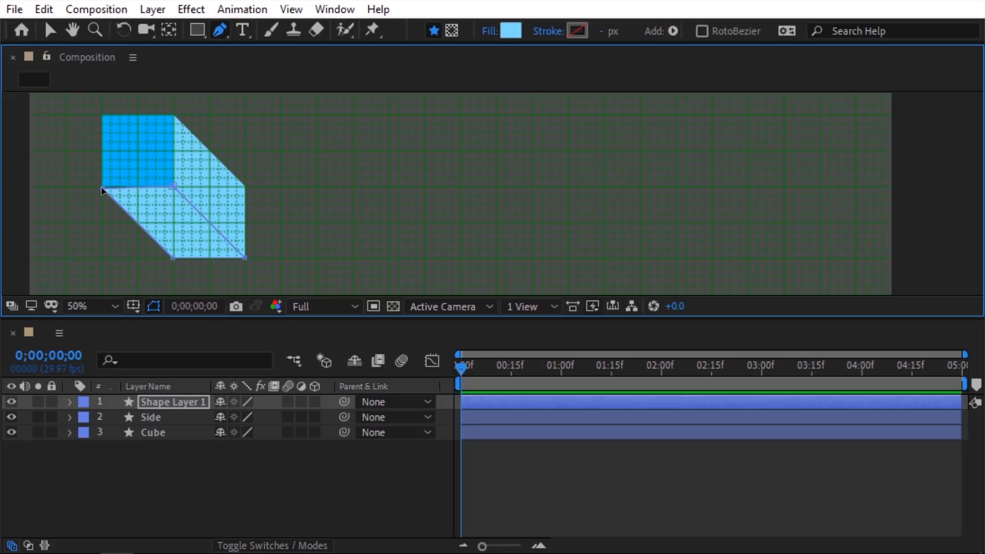
{"action": "left_click", "coordinate": [199, 401]}
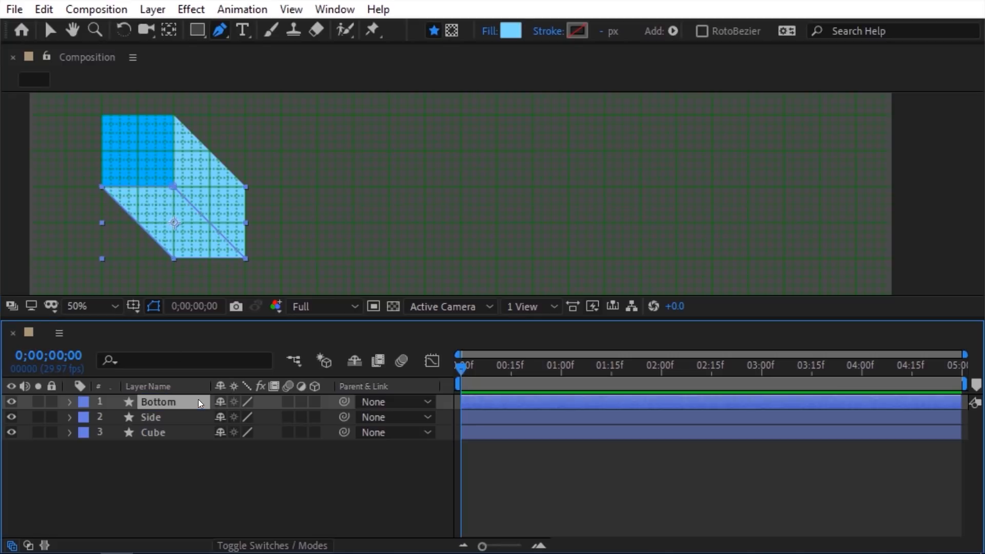
{"action": "left_click", "coordinate": [511, 31]}
{"action": "type", "text": "005A80"}
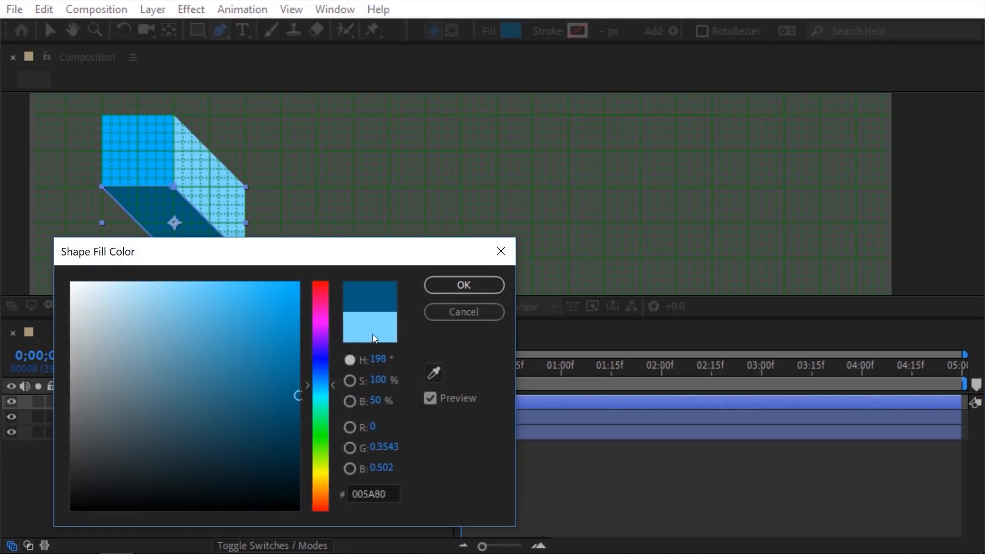
{"action": "left_click", "coordinate": [451, 283]}
Step: Add a new empty shape layer to the composition
{"action": "right_click", "coordinate": [60, 132]}
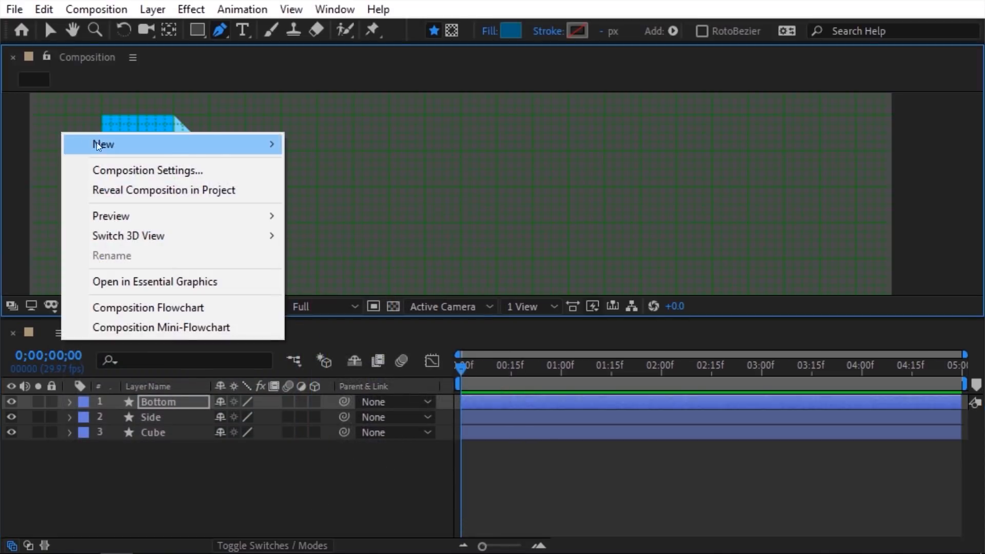
{"action": "mouse_move", "coordinate": [96, 143]}
{"action": "left_click", "coordinate": [358, 271]}
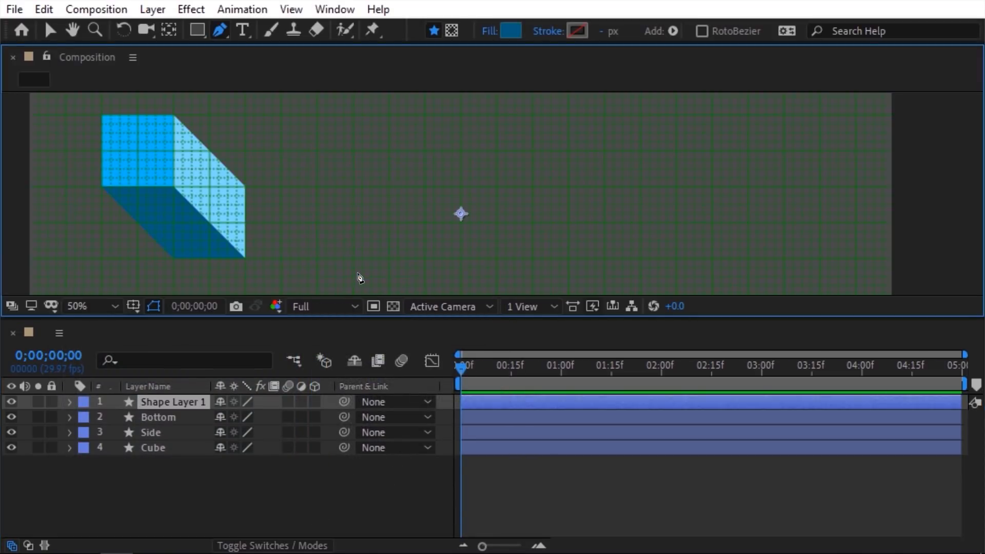
Step: Rename the new layer 'Null', move it onto the cube, and move Cube to the top
{"action": "key", "text": "Return"}
{"action": "type", "text": "Null"}
{"action": "key", "text": "Return"}
{"action": "key", "text": "v"}
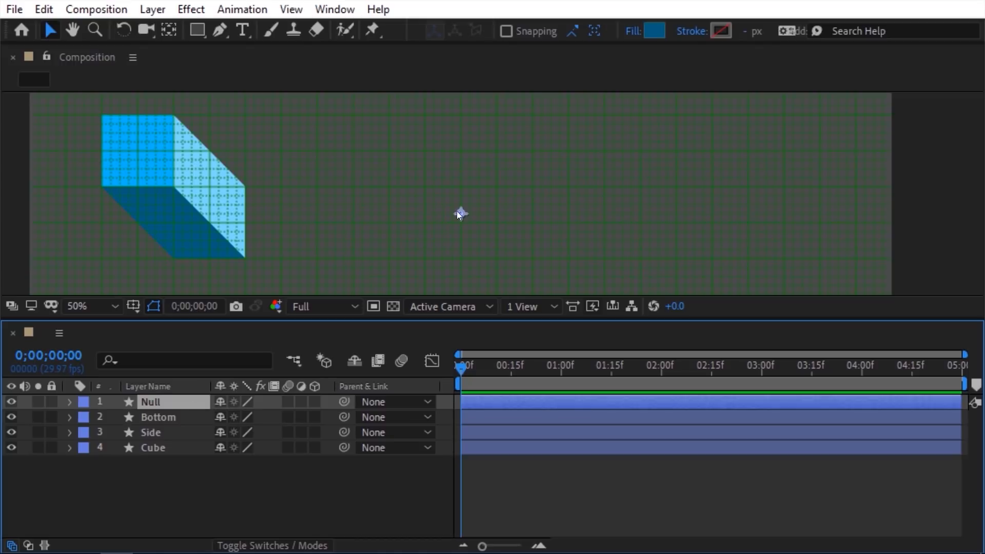
{"action": "left_click_drag", "start_coordinate": [461, 213], "coordinate": [210, 225]}
{"action": "left_click_drag", "start_coordinate": [161, 446], "coordinate": [161, 399]}
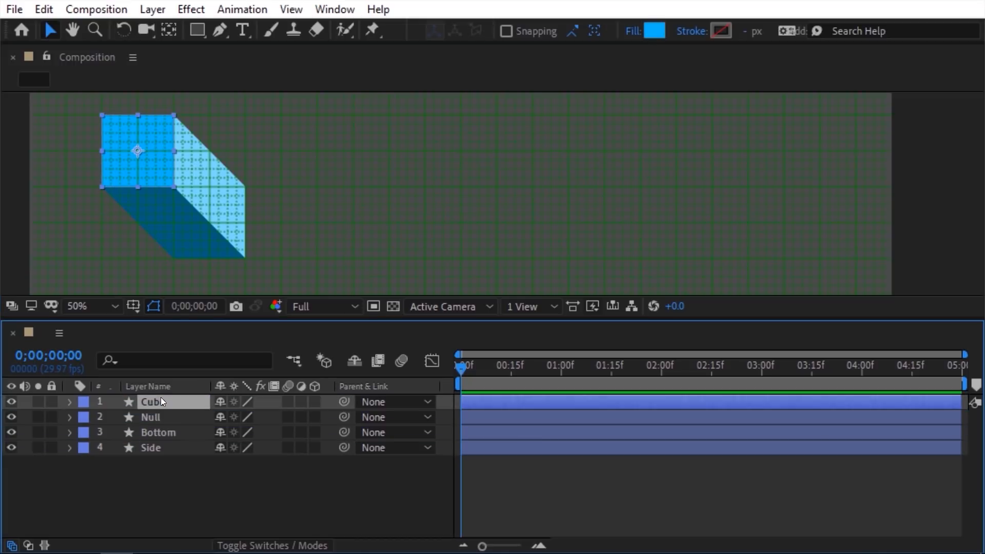
Step: Give the Null, Bottom and Side layers an orange label
{"action": "left_click", "coordinate": [156, 417]}
{"action": "left_click", "coordinate": [149, 447], "text": "shift"}
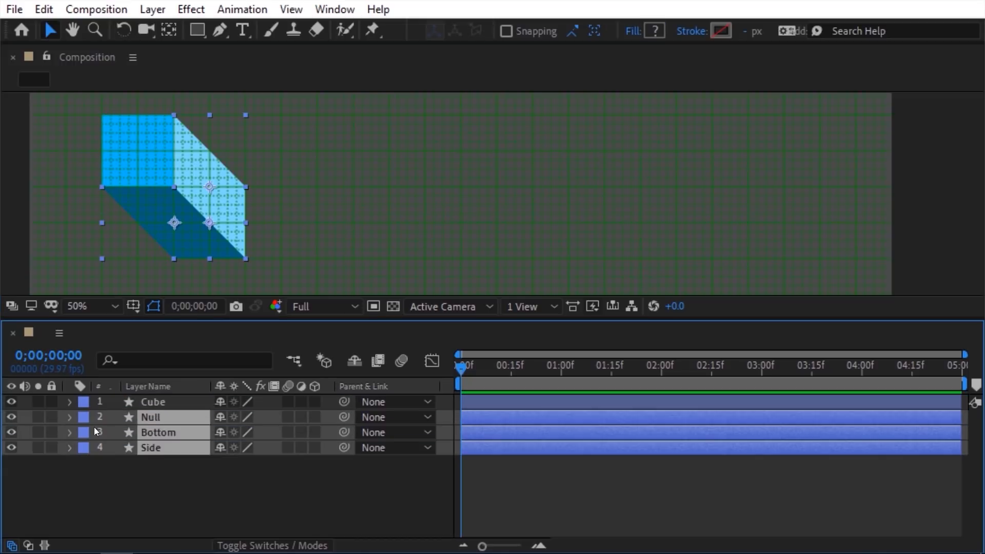
{"action": "left_click", "coordinate": [83, 418]}
{"action": "left_click", "coordinate": [114, 316]}
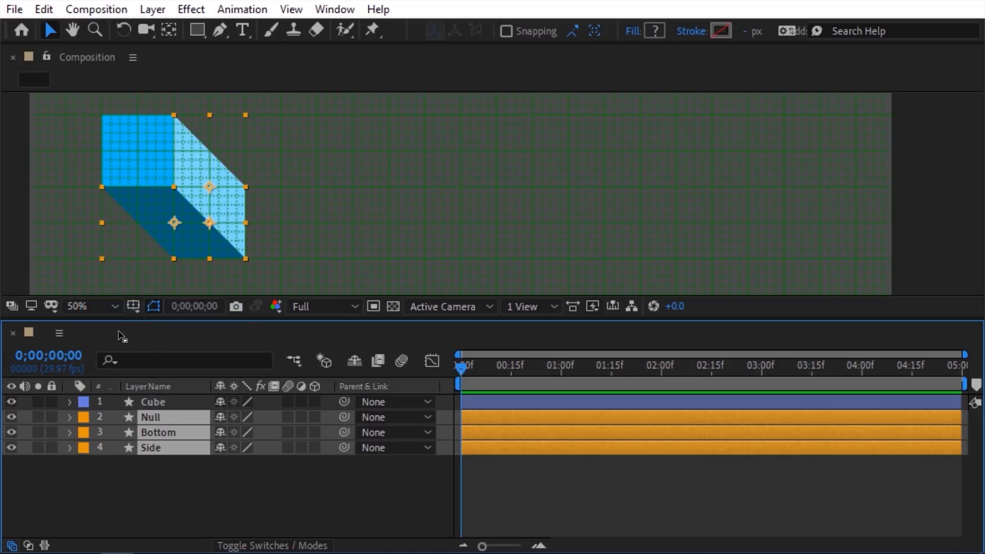
{"action": "left_click", "coordinate": [159, 461]}
Step: Run Create Nulls From Paths > Points Follow Nulls on the Bottom and Side Path properties
{"action": "left_click_drag", "start_coordinate": [160, 462], "coordinate": [157, 434]}
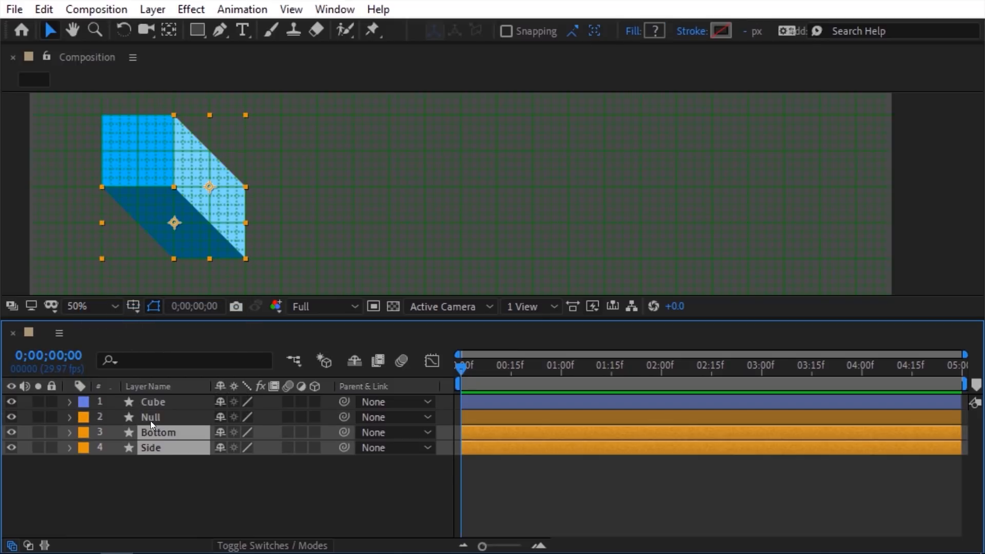
{"action": "left_click", "coordinate": [124, 361]}
{"action": "type", "text": "path"}
{"action": "left_click", "coordinate": [183, 464]}
{"action": "scroll", "coordinate": [186, 497], "scroll_direction": "down", "scroll_amount": 1}
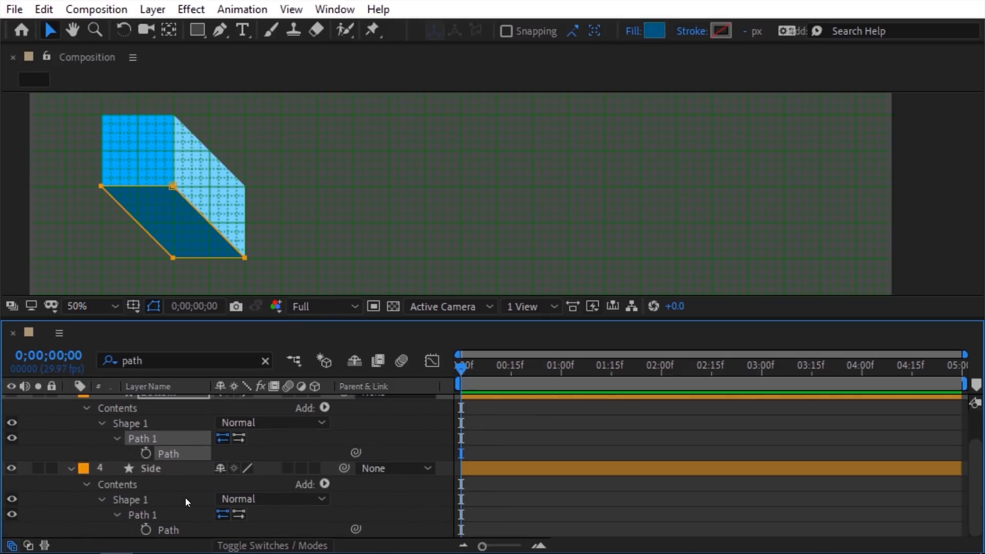
{"action": "left_click", "coordinate": [186, 528], "text": "shift"}
{"action": "left_click", "coordinate": [335, 10]}
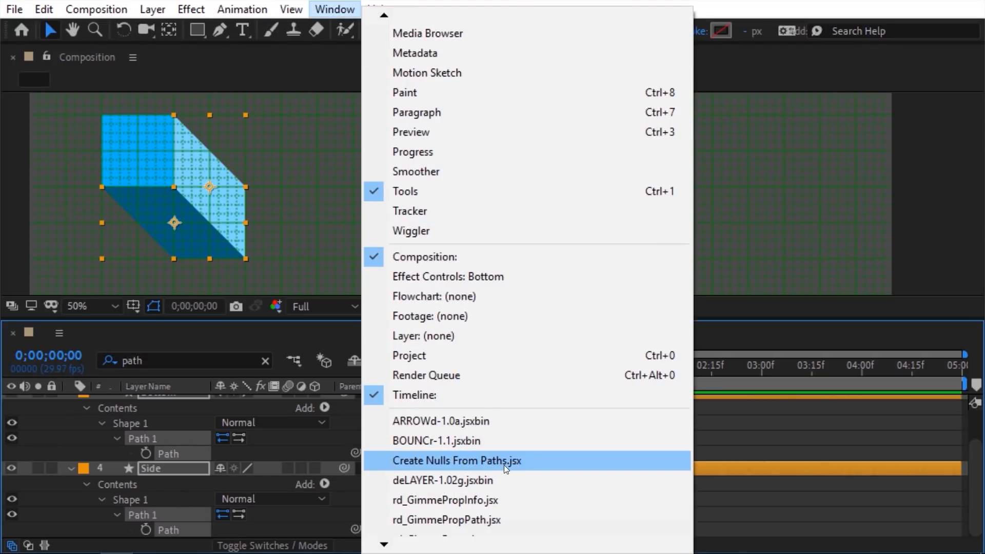
{"action": "left_click", "coordinate": [504, 460]}
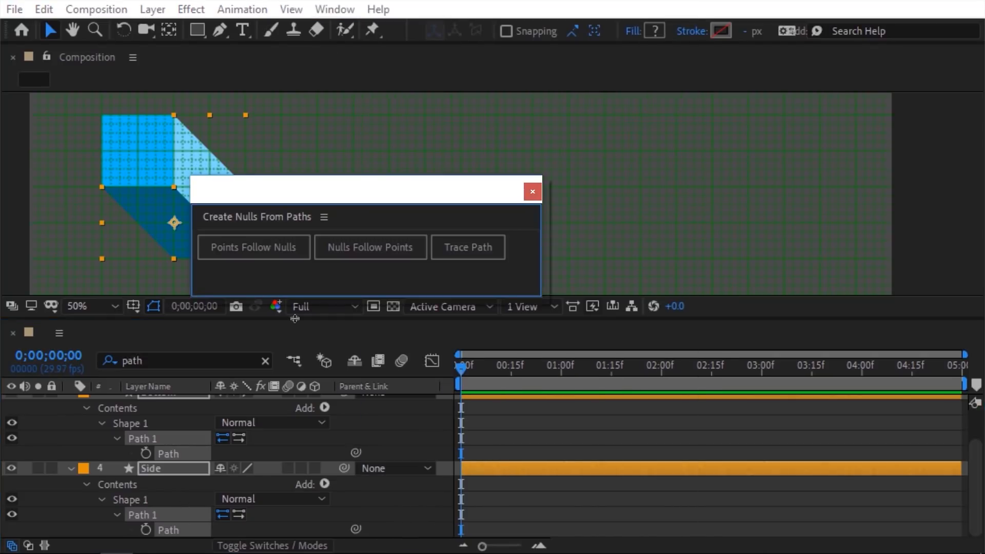
{"action": "left_click", "coordinate": [288, 252]}
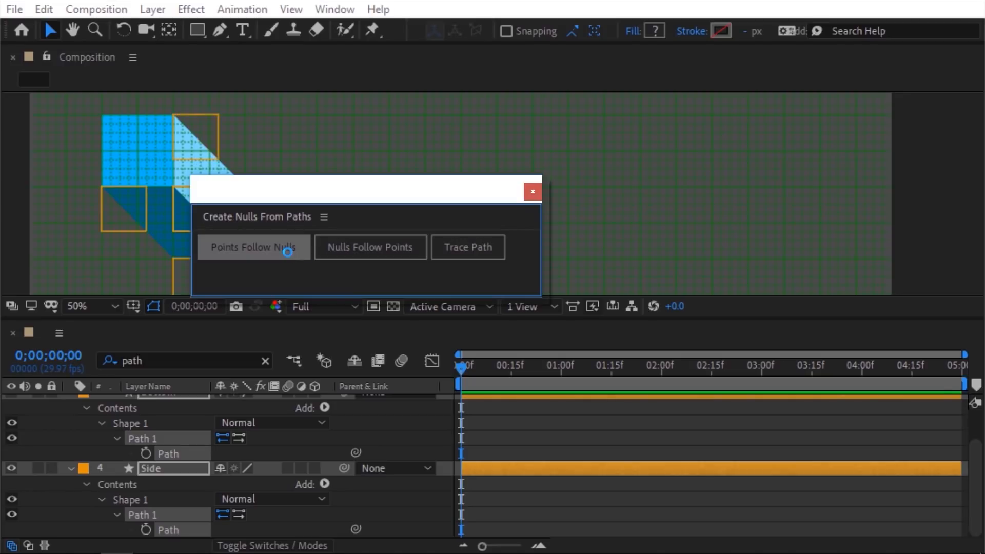
{"action": "left_click", "coordinate": [534, 192]}
Step: Turn off the composition grid and test-move a point null, then undo
{"action": "left_click", "coordinate": [297, 9]}
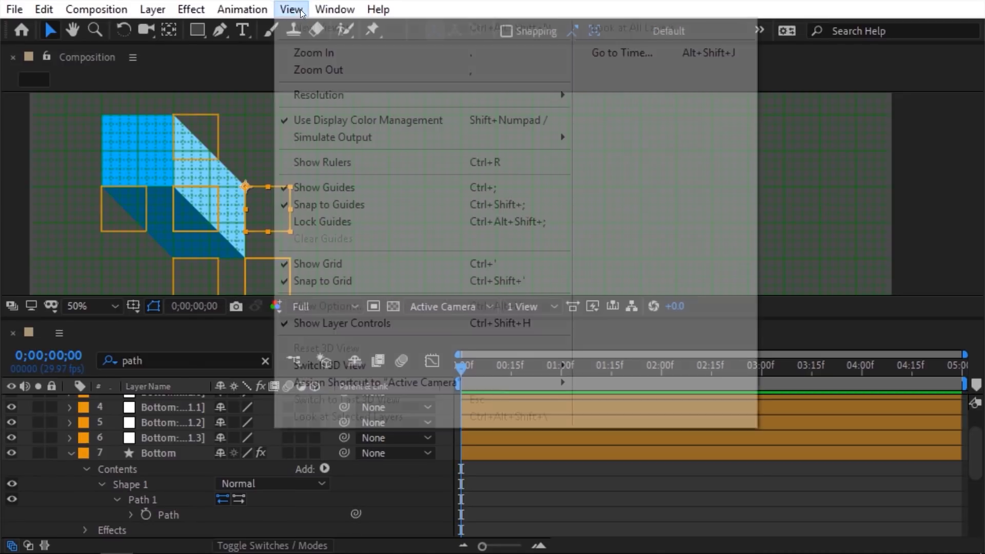
{"action": "left_click", "coordinate": [311, 263]}
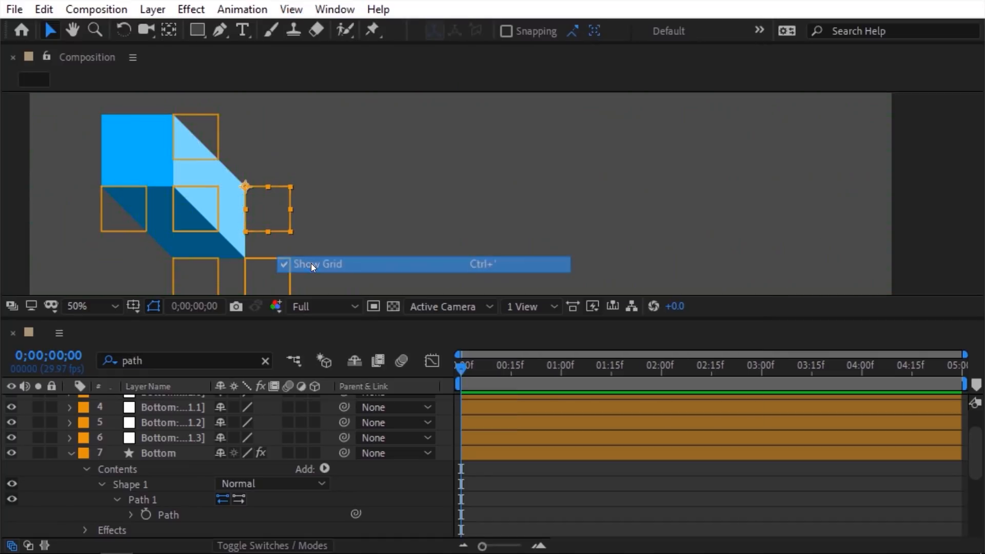
{"action": "left_click_drag", "start_coordinate": [286, 220], "coordinate": [307, 119]}
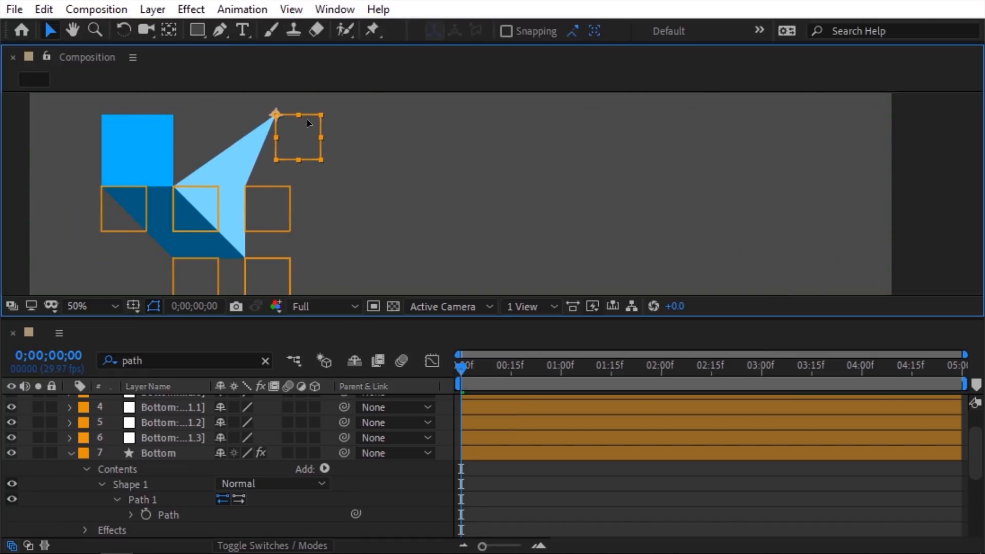
{"action": "key", "text": "ctrl+z"}
Step: Parent the four front-corner nulls to Cube, hide them, and enable the Shy switch
{"action": "scroll", "coordinate": [169, 433], "scroll_direction": "up", "scroll_amount": 2}
{"action": "left_click", "coordinate": [169, 433]}
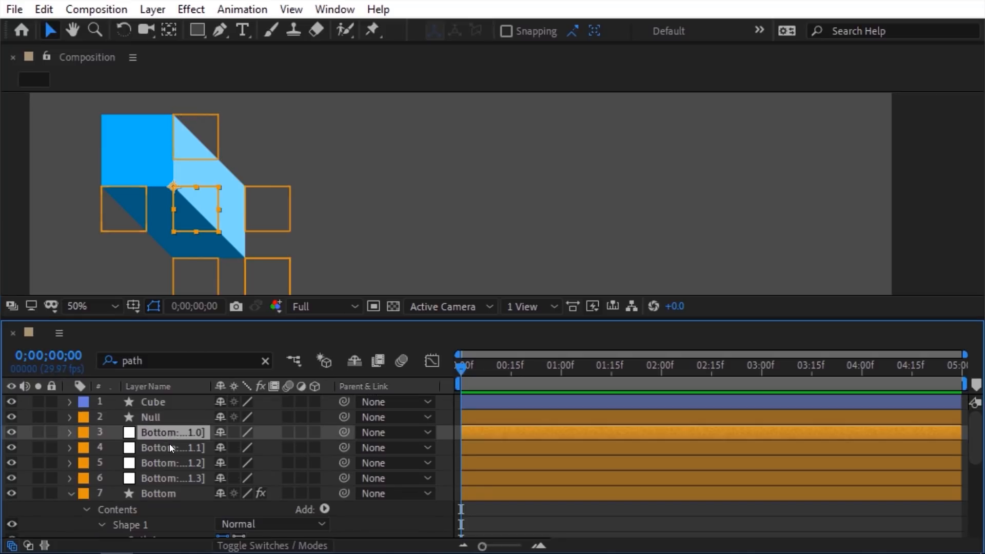
{"action": "left_click", "coordinate": [169, 445], "text": "ctrl"}
{"action": "scroll", "coordinate": [170, 440], "scroll_direction": "down", "scroll_amount": 4}
{"action": "left_click", "coordinate": [170, 404], "text": "ctrl"}
{"action": "left_click", "coordinate": [171, 413], "text": "ctrl"}
{"action": "scroll", "coordinate": [171, 414], "scroll_direction": "up", "scroll_amount": 4}
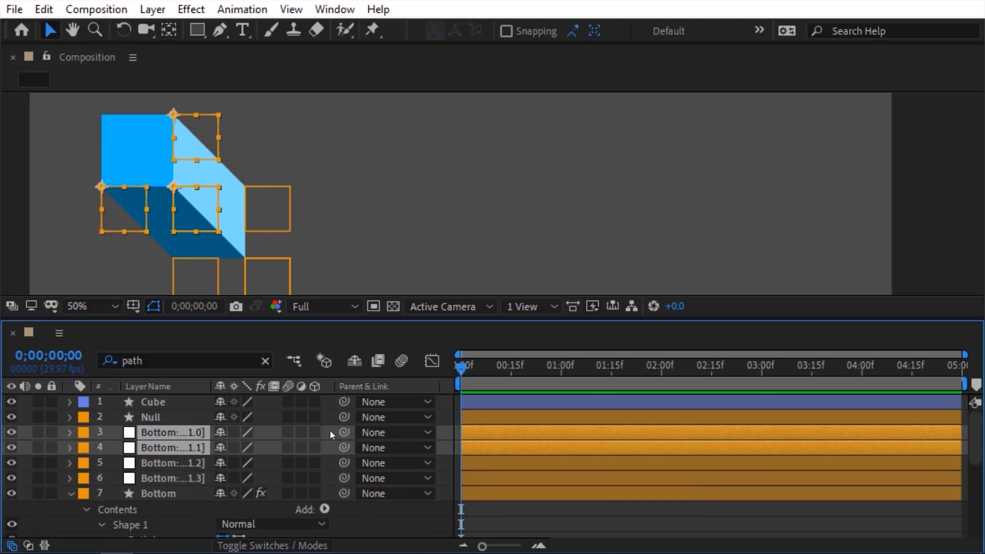
{"action": "left_click_drag", "start_coordinate": [343, 432], "coordinate": [184, 399]}
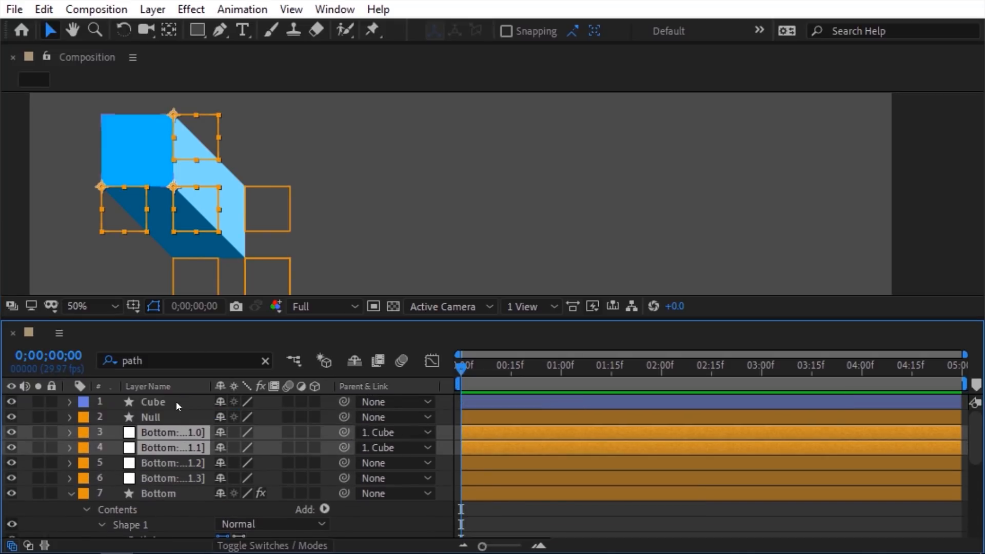
{"action": "left_click", "coordinate": [14, 432]}
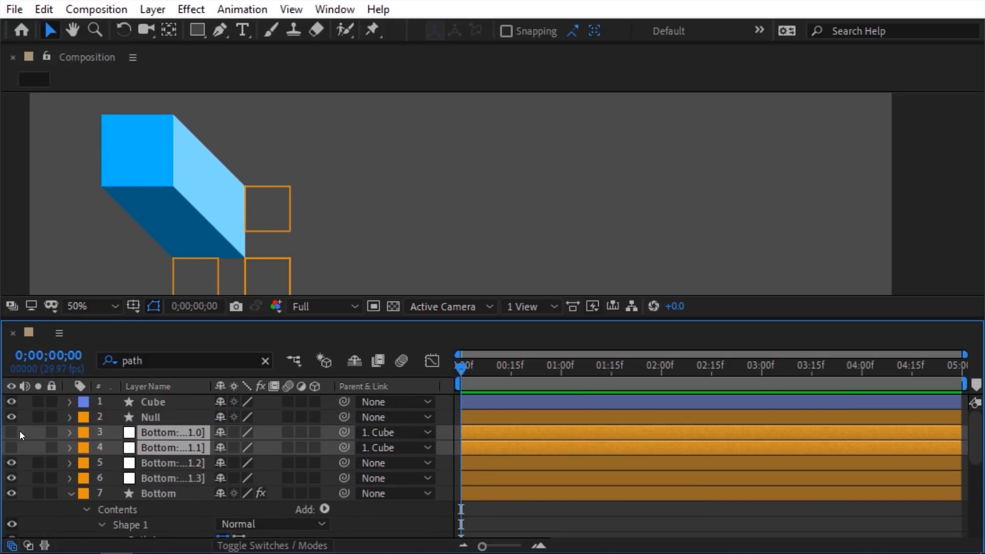
{"action": "left_click", "coordinate": [355, 361]}
Step: Parent the four back-corner nulls to Null, then hide them and mark them shy
{"action": "left_click_drag", "start_coordinate": [143, 160], "coordinate": [126, 173]}
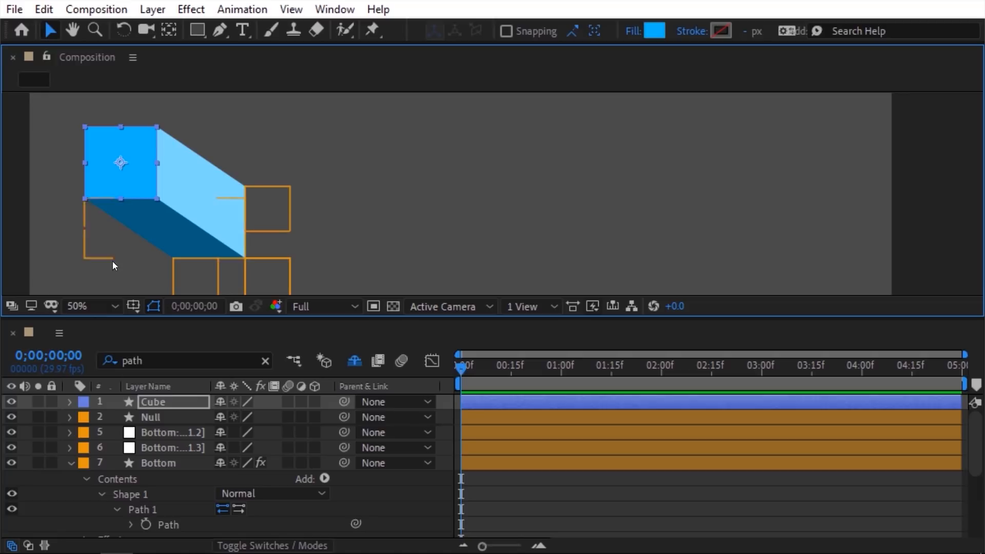
{"action": "left_click", "coordinate": [71, 462]}
{"action": "left_click", "coordinate": [158, 478]}
{"action": "left_click", "coordinate": [158, 494], "text": "shift"}
{"action": "left_click", "coordinate": [159, 447], "text": "ctrl"}
{"action": "left_click", "coordinate": [161, 432], "text": "ctrl"}
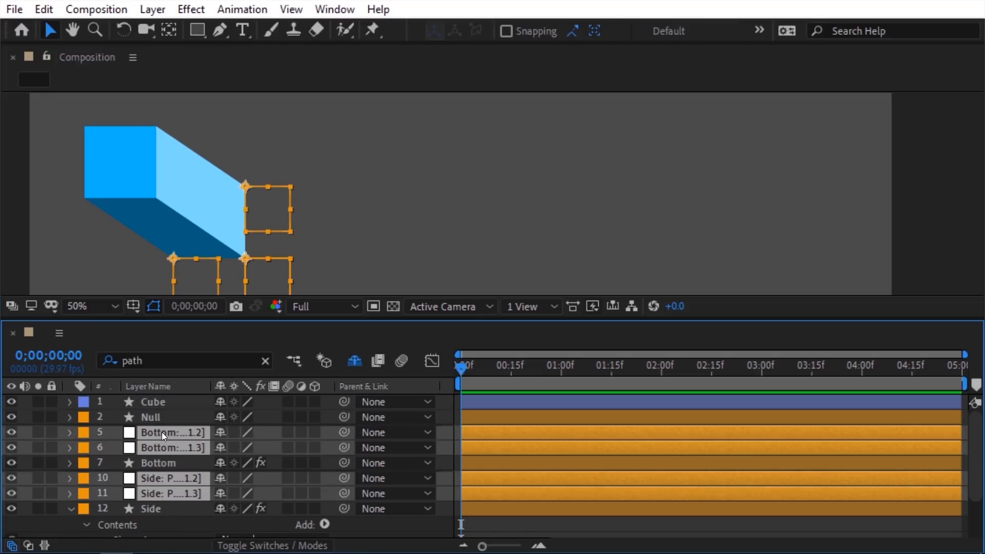
{"action": "left_click_drag", "start_coordinate": [344, 432], "coordinate": [186, 414]}
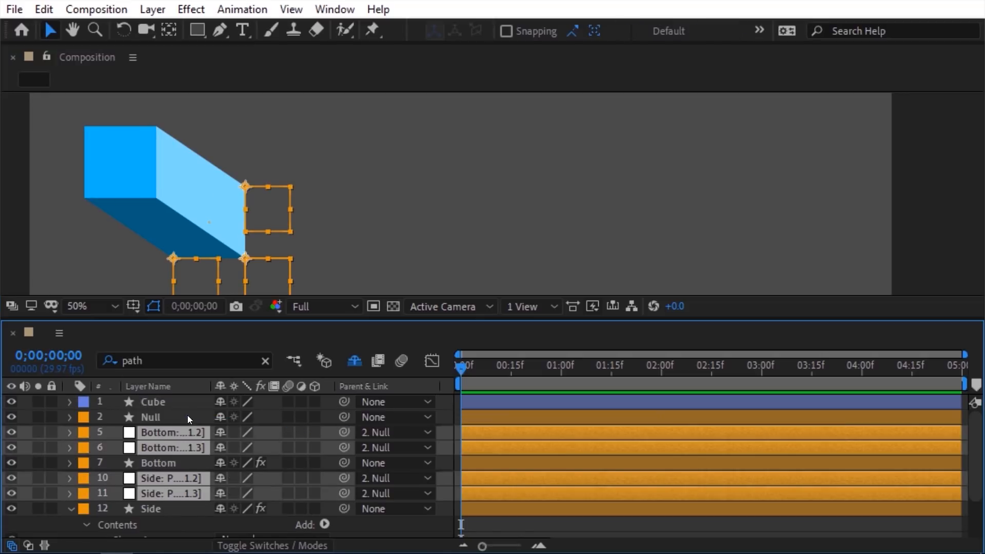
{"action": "left_click", "coordinate": [11, 431]}
{"action": "left_click", "coordinate": [221, 434]}
{"action": "left_click", "coordinate": [71, 447]}
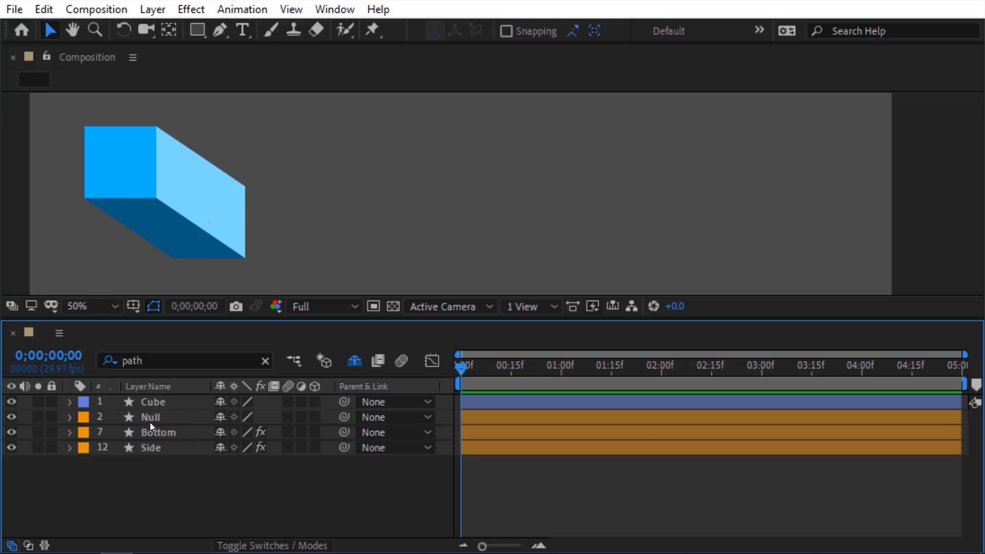
{"action": "left_click", "coordinate": [151, 419]}
Step: Stretch the extrusion, enlarge the Cube front face, and scale Null to 162%
{"action": "left_click_drag", "start_coordinate": [211, 222], "coordinate": [302, 241]}
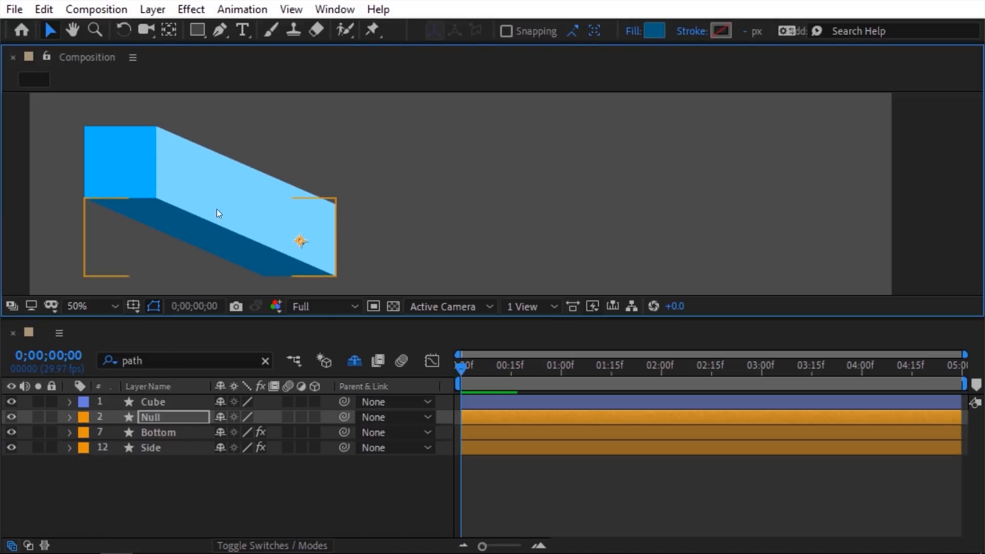
{"action": "left_click_drag", "start_coordinate": [133, 165], "coordinate": [207, 216]}
{"action": "left_click", "coordinate": [177, 418]}
{"action": "key", "text": "s"}
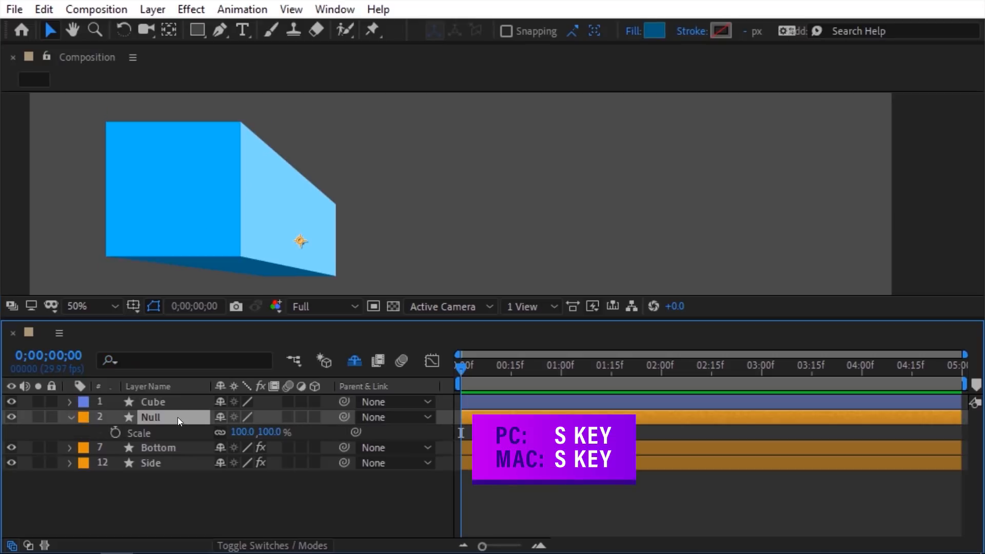
{"action": "left_click_drag", "start_coordinate": [242, 432], "coordinate": [272, 413]}
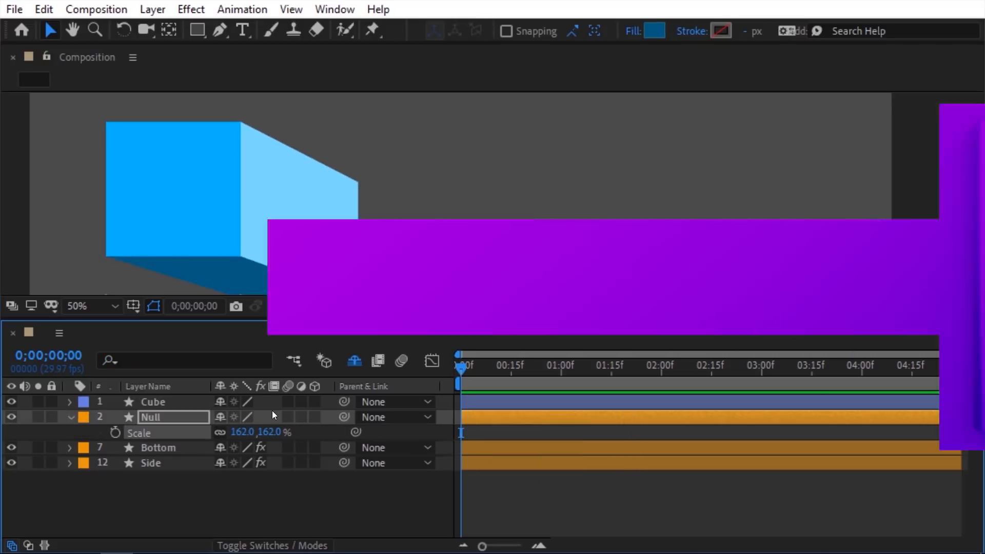
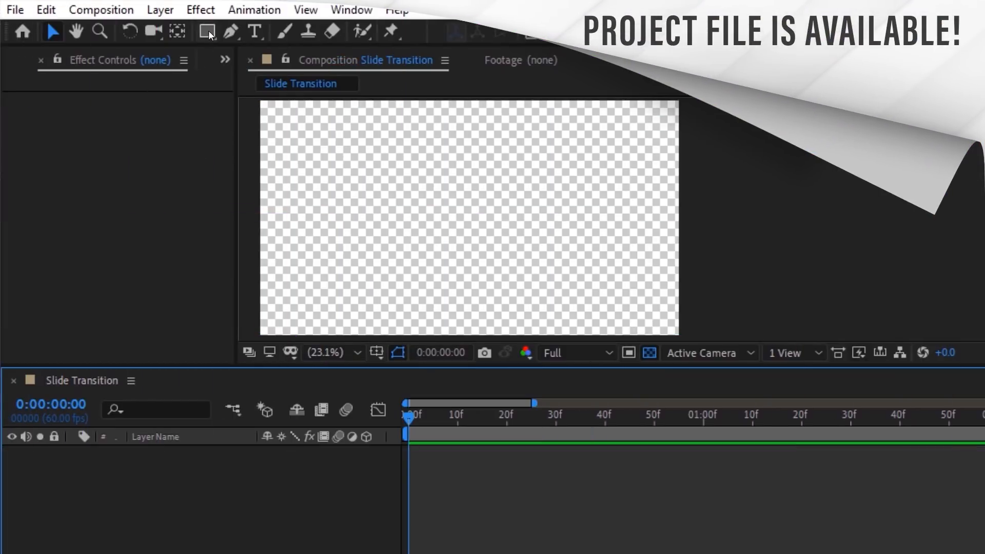
Step: Create a comp-sized rectangle shape layer and name it Wipe
{"action": "double_click", "coordinate": [208, 32]}
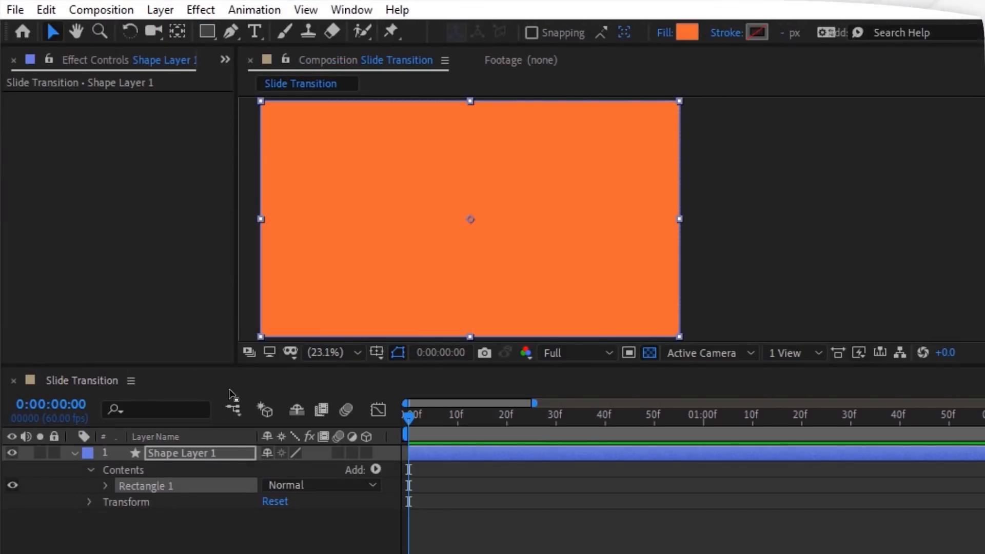
{"action": "key", "text": "Return"}
{"action": "type", "text": "Wipe"}
{"action": "key", "text": "Return"}
Step: Apply a Linear Wipe effect to the Wipe layer and rename it Wipe 1
{"action": "left_click", "coordinate": [191, 12]}
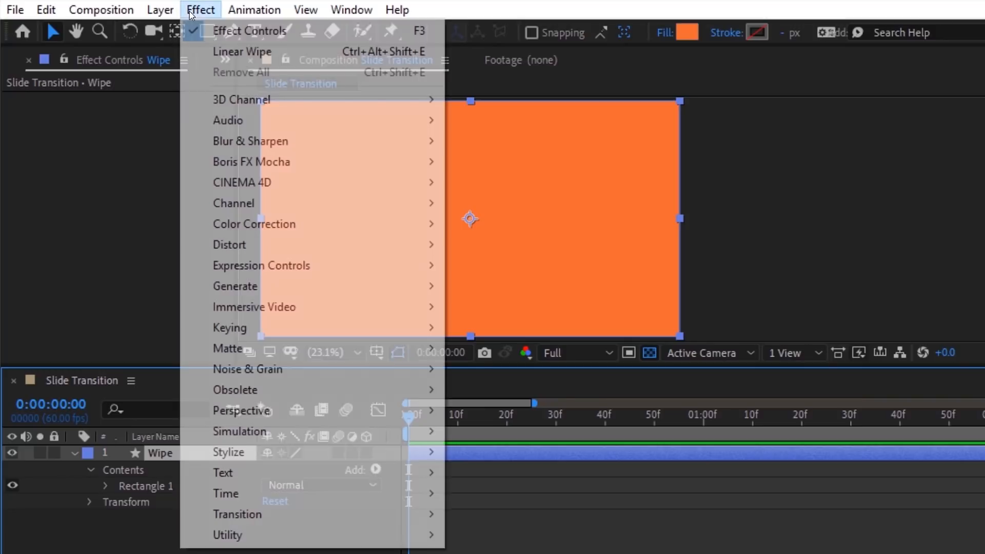
{"action": "mouse_move", "coordinate": [278, 514]}
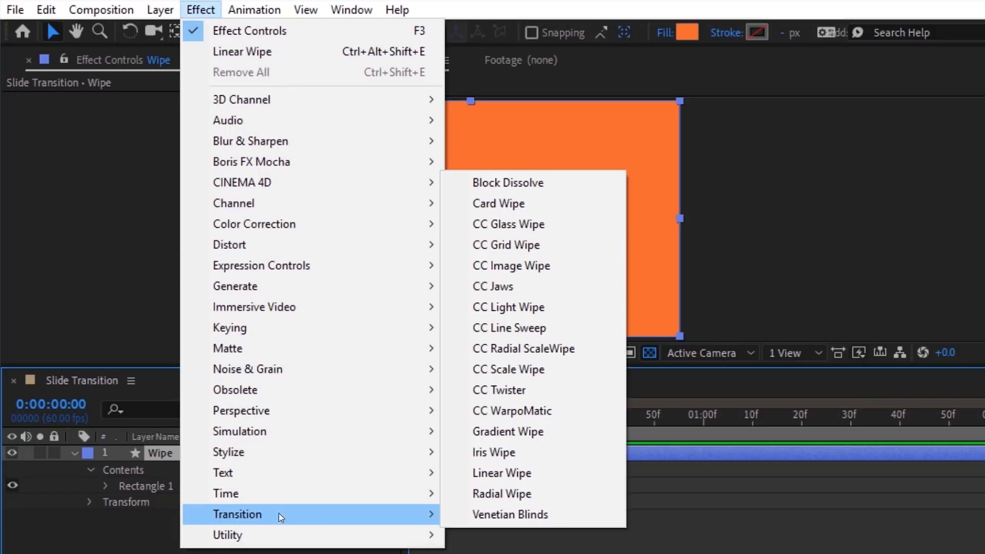
{"action": "left_click", "coordinate": [481, 472]}
{"action": "key", "text": "Return"}
{"action": "type", "text": "Wipe 1"}
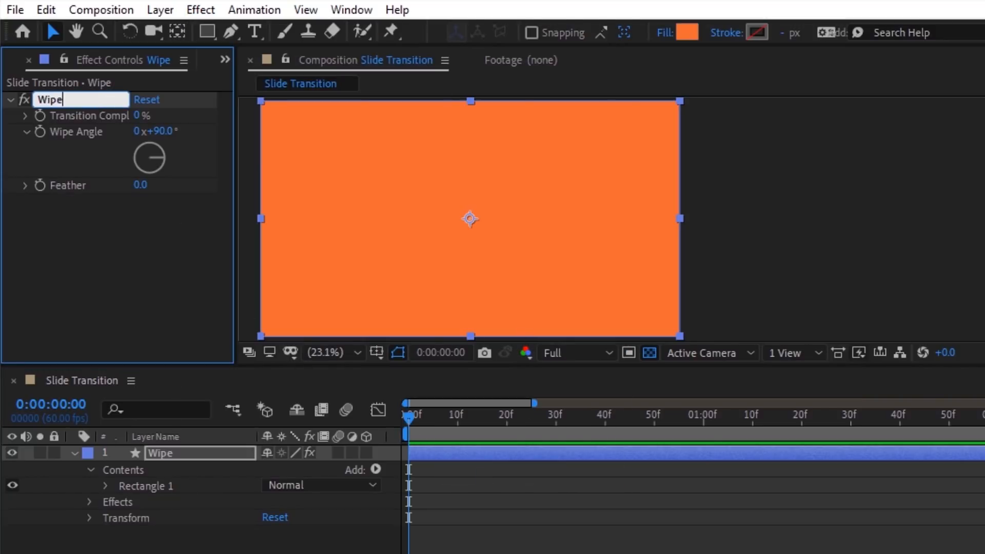
{"action": "key", "text": "Return"}
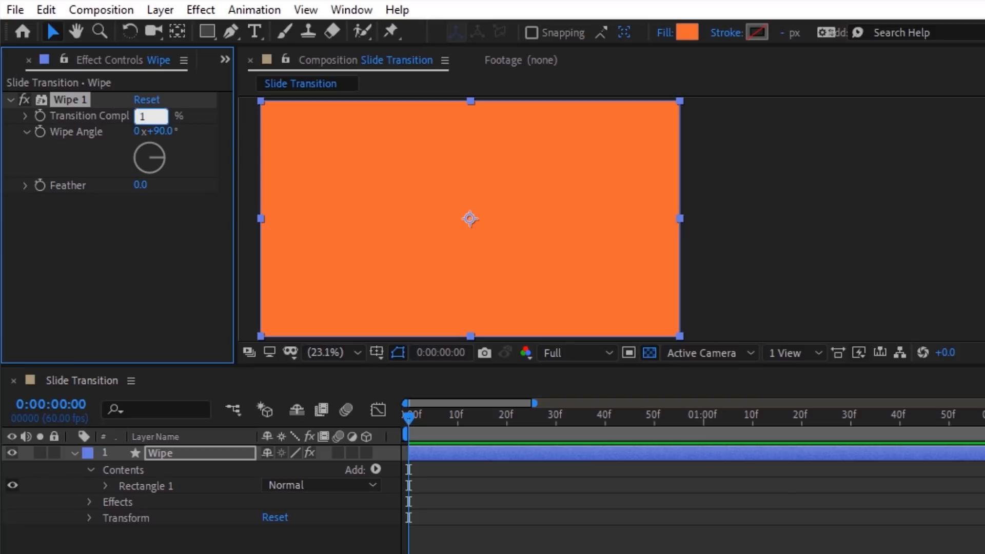
Step: Keyframe Transition Completion at 100% on frame 0 and 0% on frame 20
{"action": "left_click", "coordinate": [137, 114]}
{"action": "type", "text": "100"}
{"action": "key", "text": "Return"}
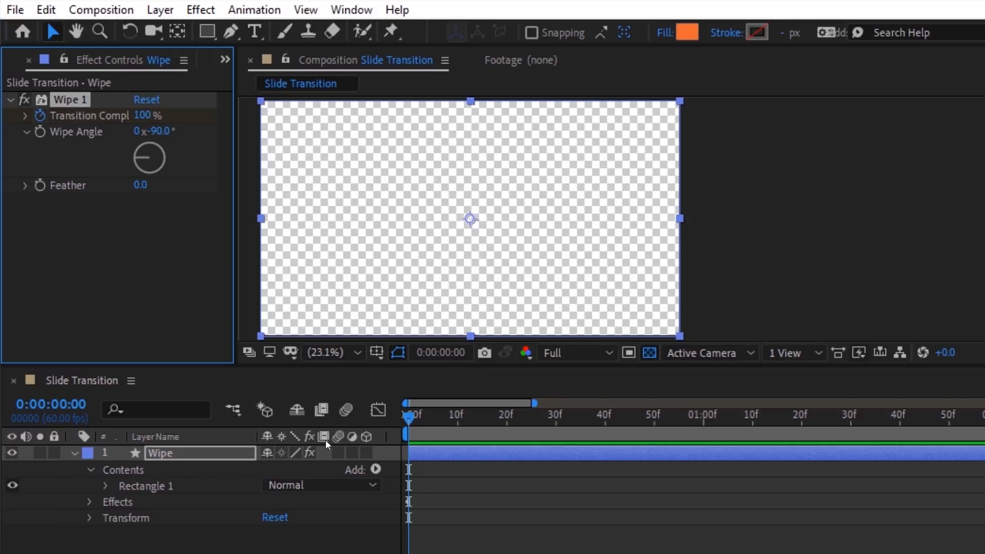
{"action": "key", "text": "u"}
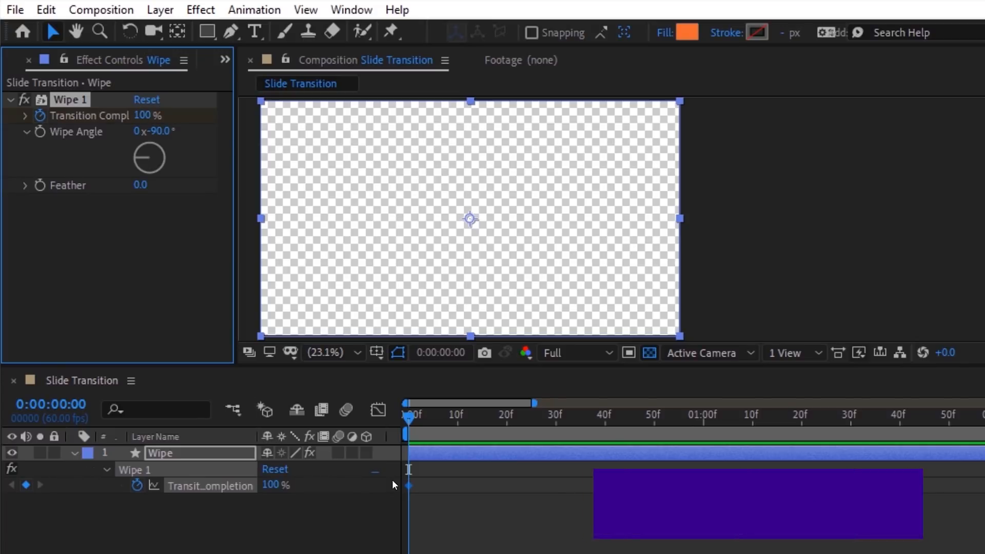
{"action": "key", "text": "shift+Page_Down"}
{"action": "key", "text": "shift+Page_Down"}
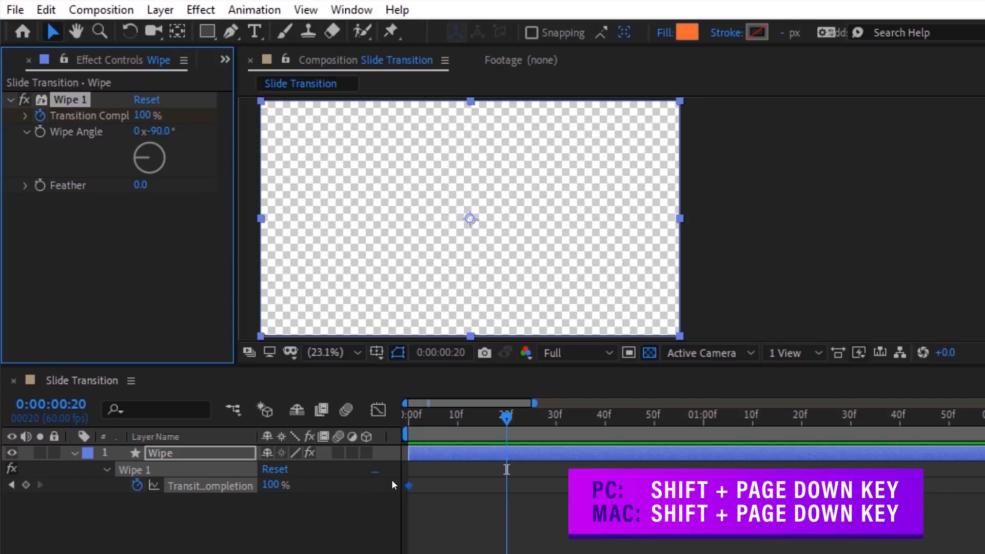
{"action": "left_click", "coordinate": [271, 485]}
{"action": "type", "text": "0"}
{"action": "key", "text": "Return"}
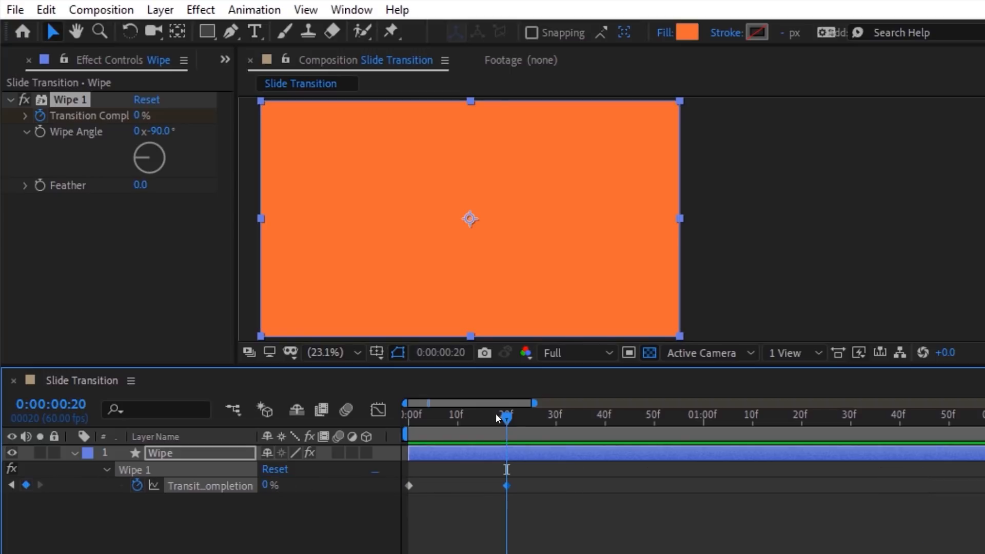
{"action": "left_click_drag", "start_coordinate": [495, 414], "coordinate": [448, 430]}
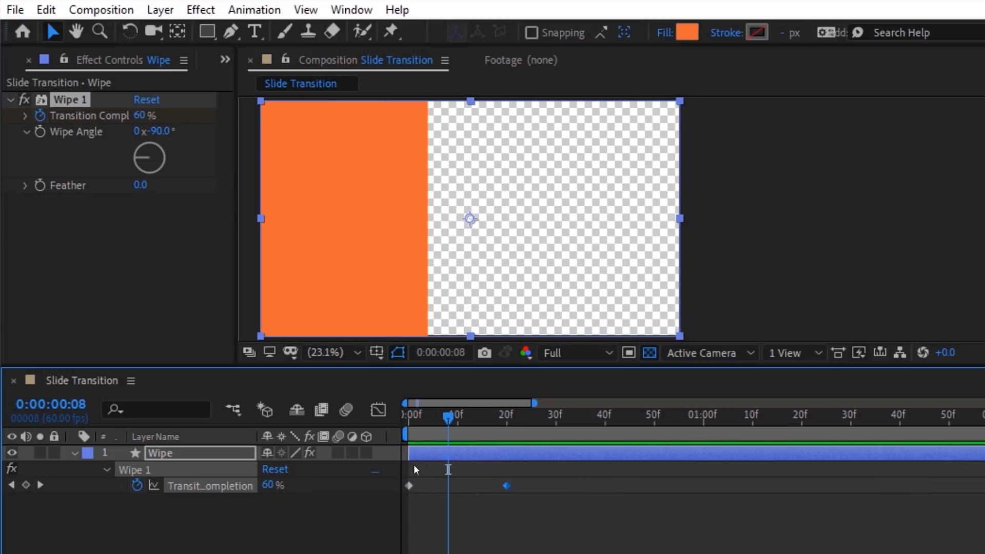
Step: Ease the first completion keyframe with 0 outgoing velocity
{"action": "right_click", "coordinate": [409, 486]}
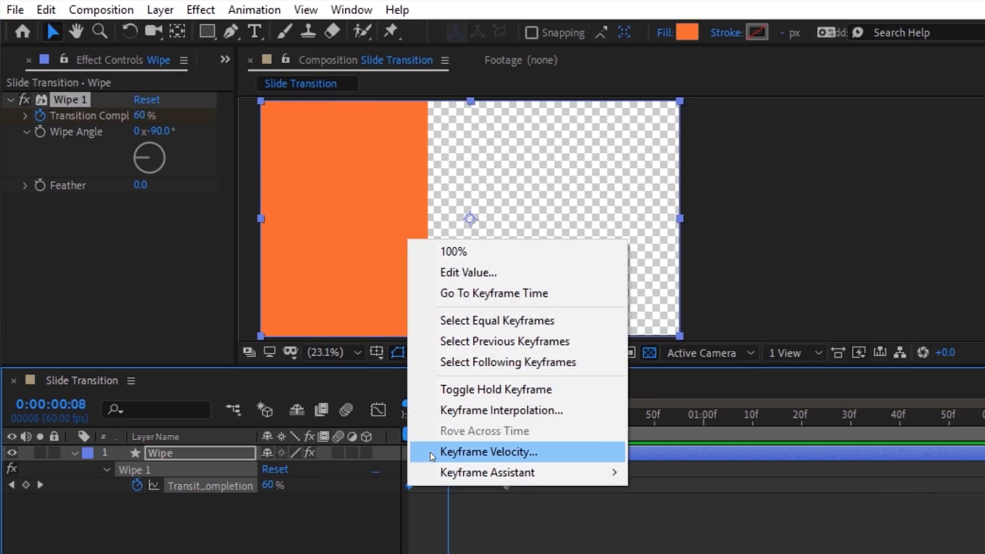
{"action": "left_click", "coordinate": [426, 390]}
{"action": "left_click", "coordinate": [506, 276]}
{"action": "type", "text": "0"}
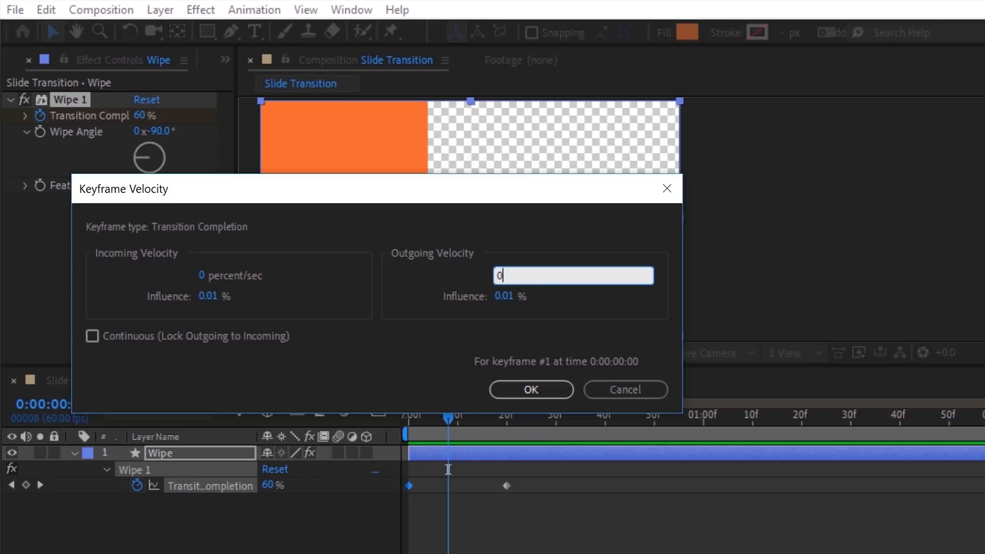
{"action": "left_click", "coordinate": [502, 296]}
{"action": "left_click", "coordinate": [528, 390]}
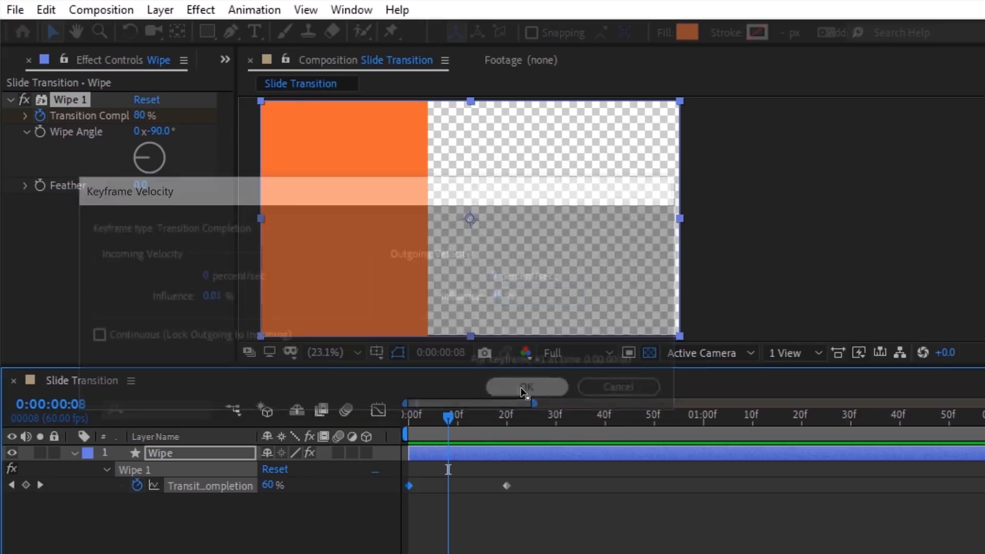
Step: Give the second keyframe 0 incoming velocity with 80% influence
{"action": "right_click", "coordinate": [505, 484]}
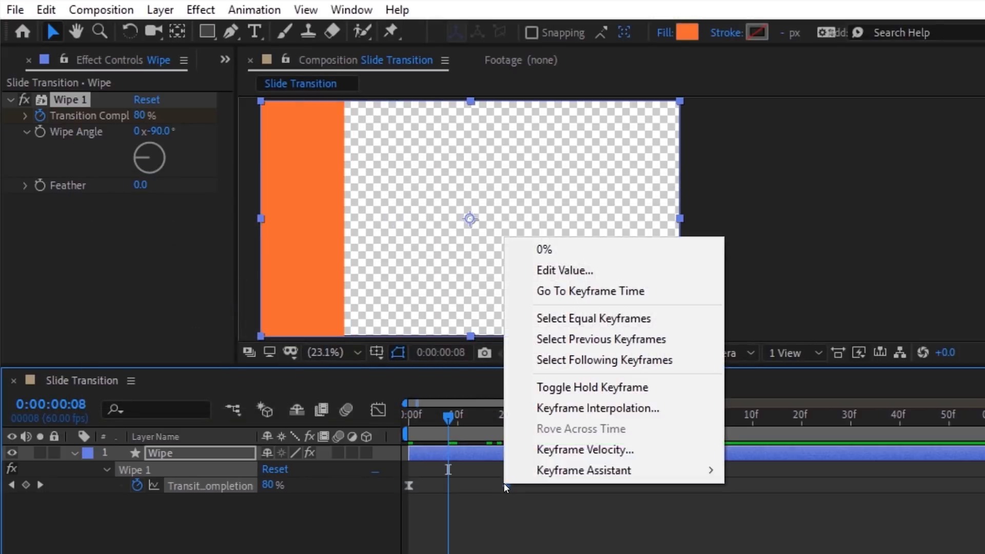
{"action": "left_click", "coordinate": [524, 451]}
{"action": "left_click", "coordinate": [207, 275]}
{"action": "type", "text": "0"}
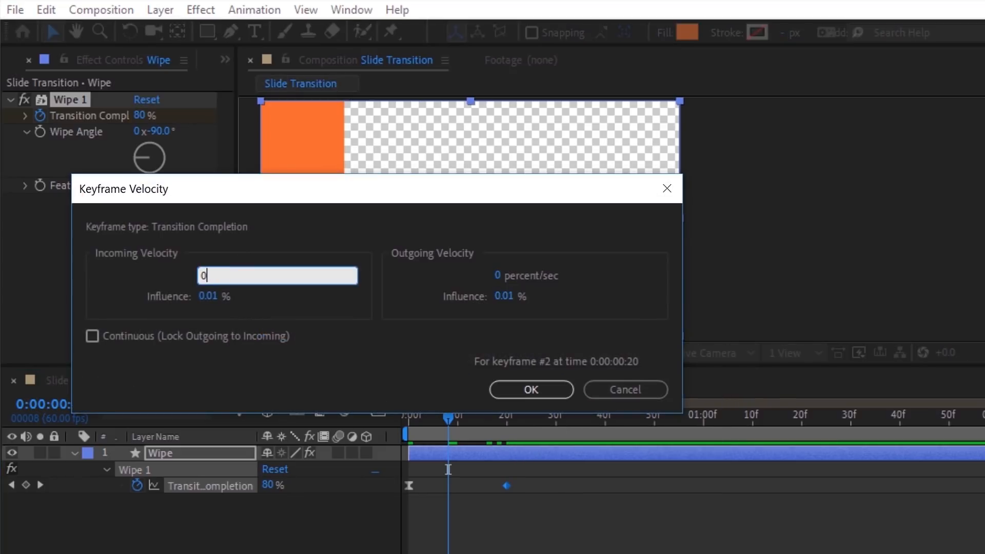
{"action": "left_click", "coordinate": [208, 296]}
{"action": "type", "text": "80"}
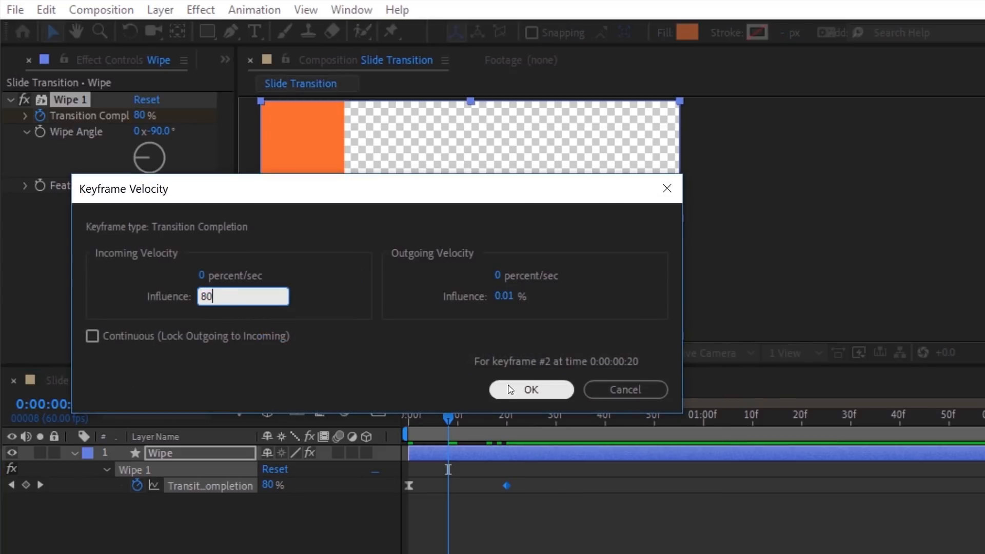
{"action": "left_click", "coordinate": [530, 389]}
Step: Rewind and preview the eased wipe, then select the Wipe 1 effect
{"action": "left_click_drag", "start_coordinate": [482, 416], "coordinate": [409, 417]}
{"action": "key", "text": "space"}
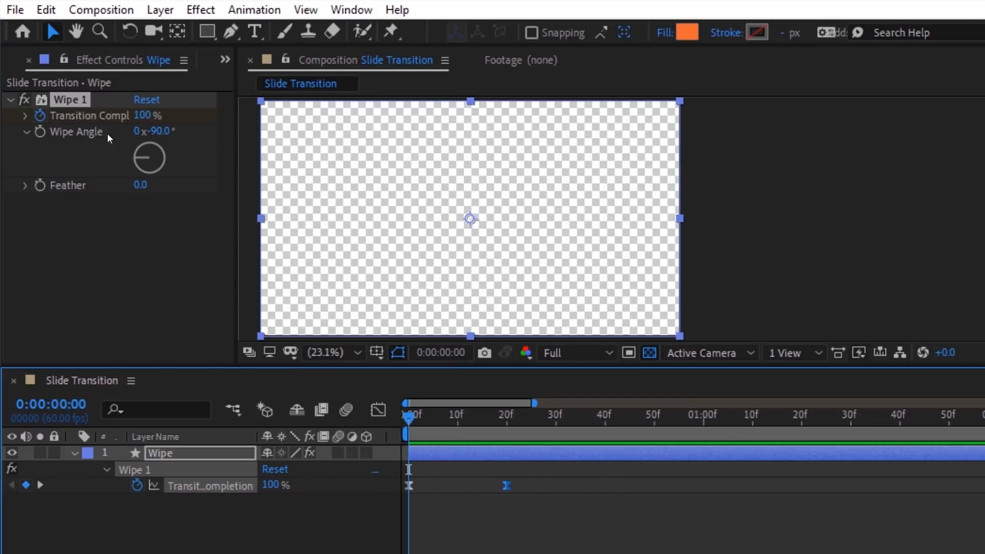
{"action": "left_click", "coordinate": [76, 76]}
{"action": "left_click", "coordinate": [48, 10]}
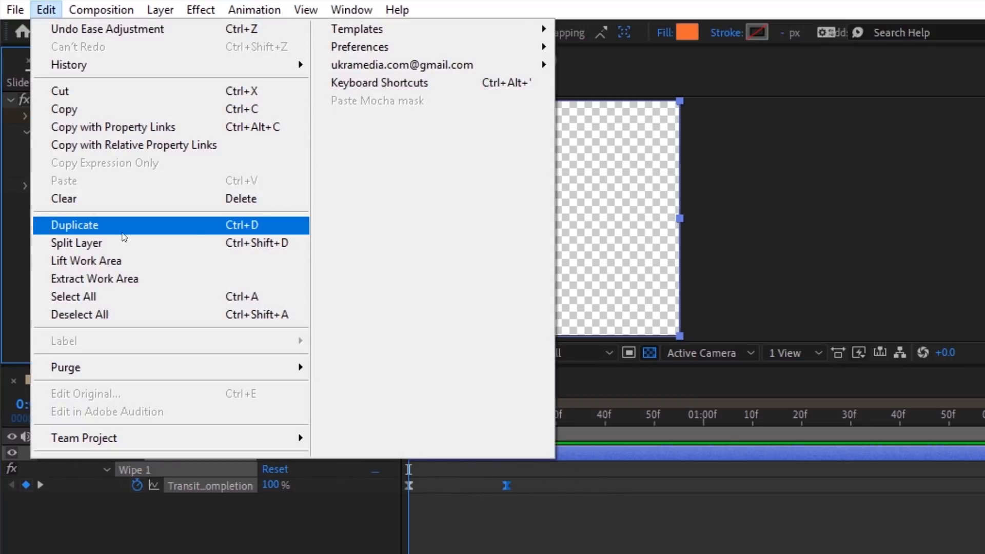
Step: Duplicate Wipe 1 as Wipe 2, with completion keyframes at 20f and 40f going 0% to 100%
{"action": "left_click", "coordinate": [247, 234]}
{"action": "key", "text": "u"}
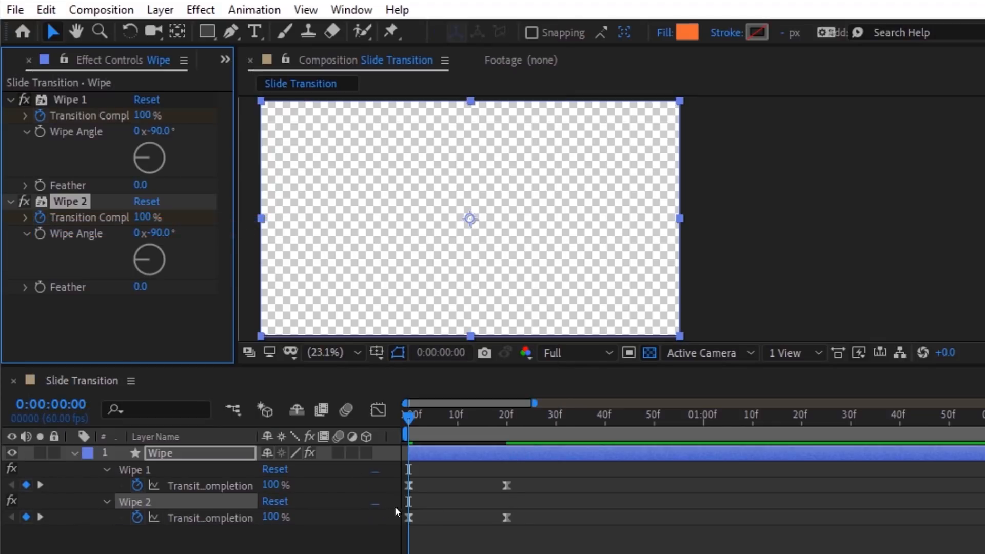
{"action": "left_click_drag", "start_coordinate": [525, 511], "coordinate": [505, 511]}
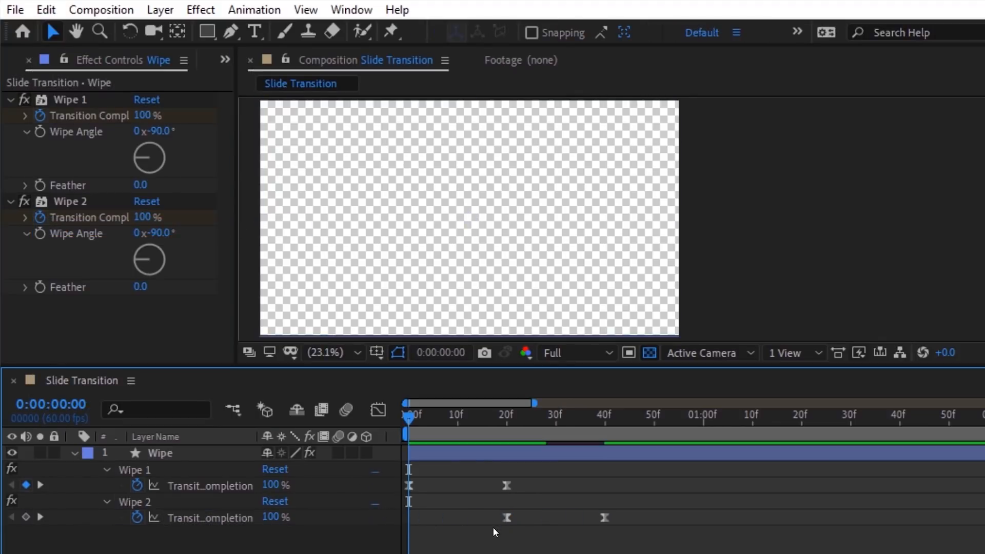
{"action": "right_click", "coordinate": [509, 514]}
{"action": "left_click", "coordinate": [554, 302]}
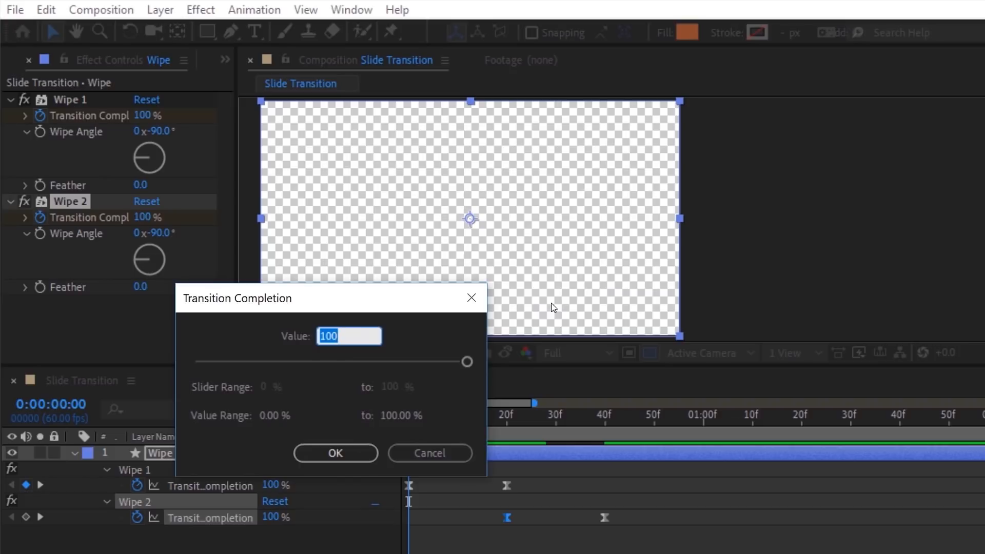
{"action": "left_click", "coordinate": [355, 454]}
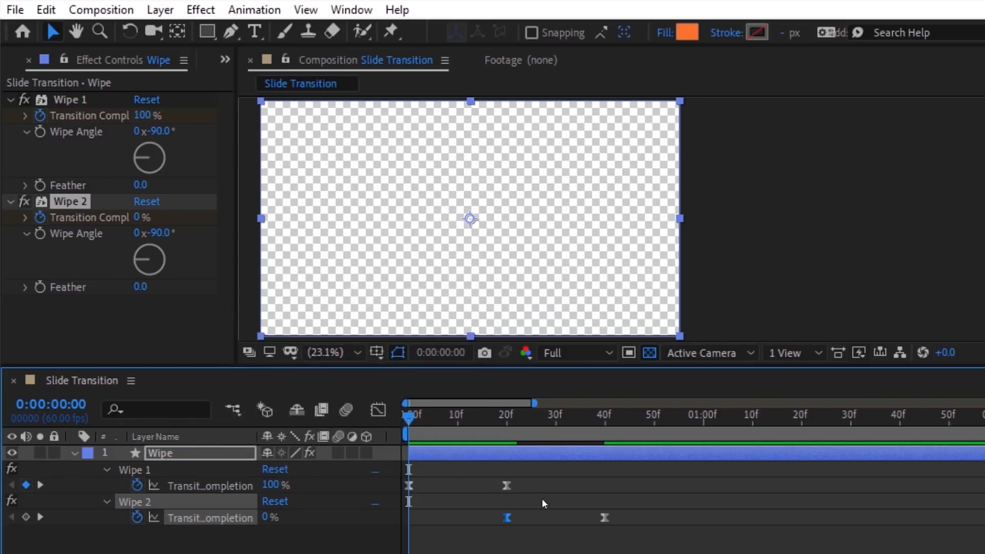
{"action": "right_click", "coordinate": [604, 516]}
{"action": "left_click", "coordinate": [619, 304]}
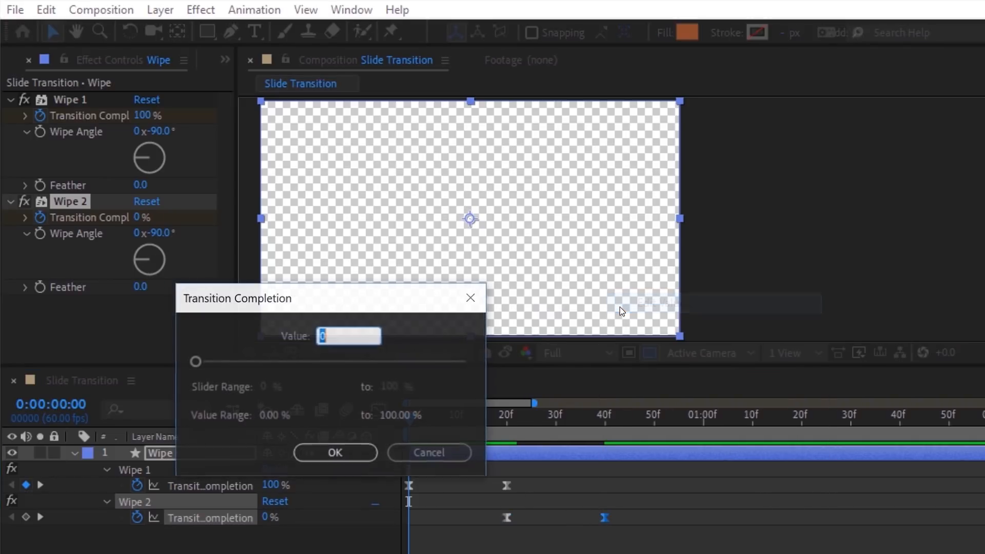
{"action": "type", "text": "100"}
{"action": "left_click", "coordinate": [356, 453]}
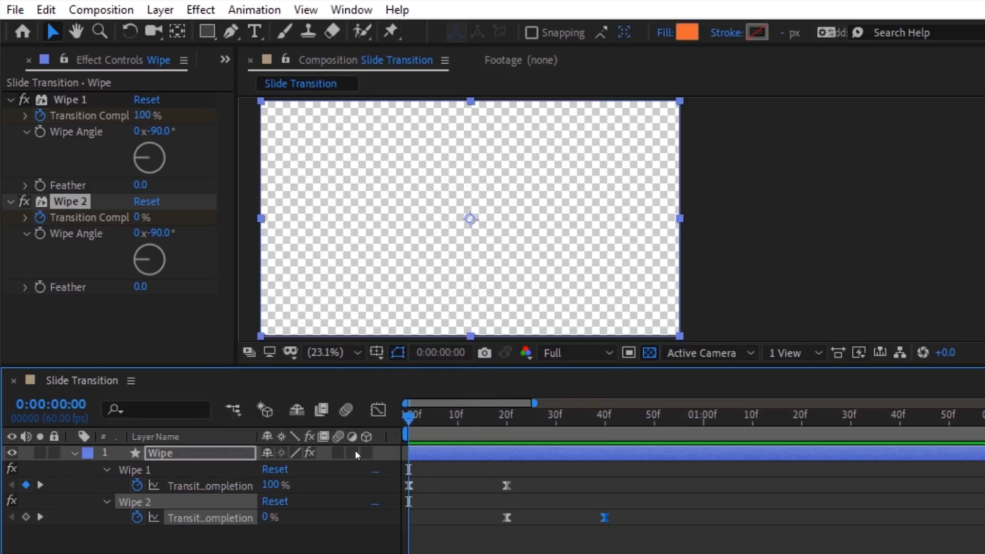
{"action": "left_click_drag", "start_coordinate": [412, 417], "coordinate": [435, 423]}
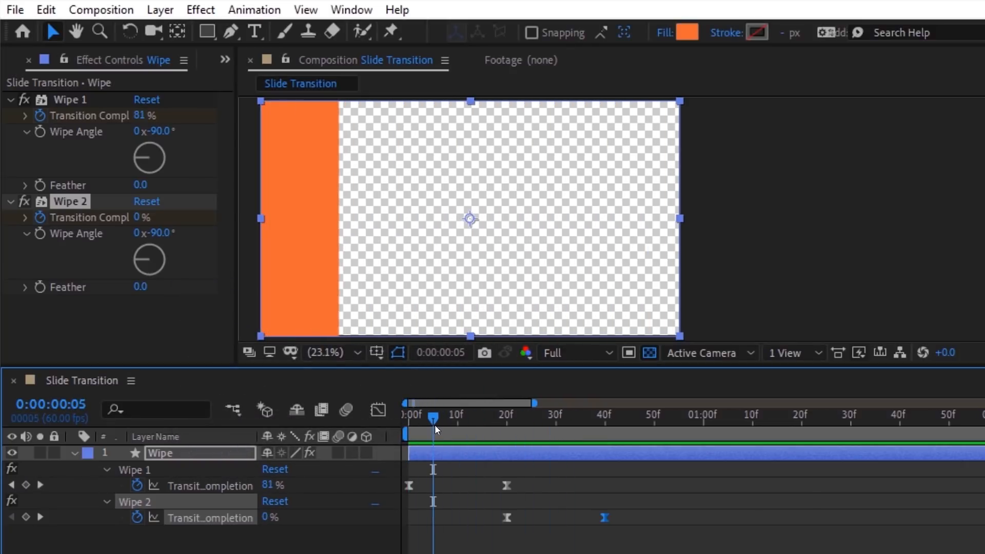
Step: Add an expression to Wipe 2's Wipe Angle property
{"action": "left_click", "coordinate": [110, 468]}
{"action": "left_click", "coordinate": [107, 485]}
{"action": "left_click", "coordinate": [107, 485]}
{"action": "left_click", "coordinate": [205, 516]}
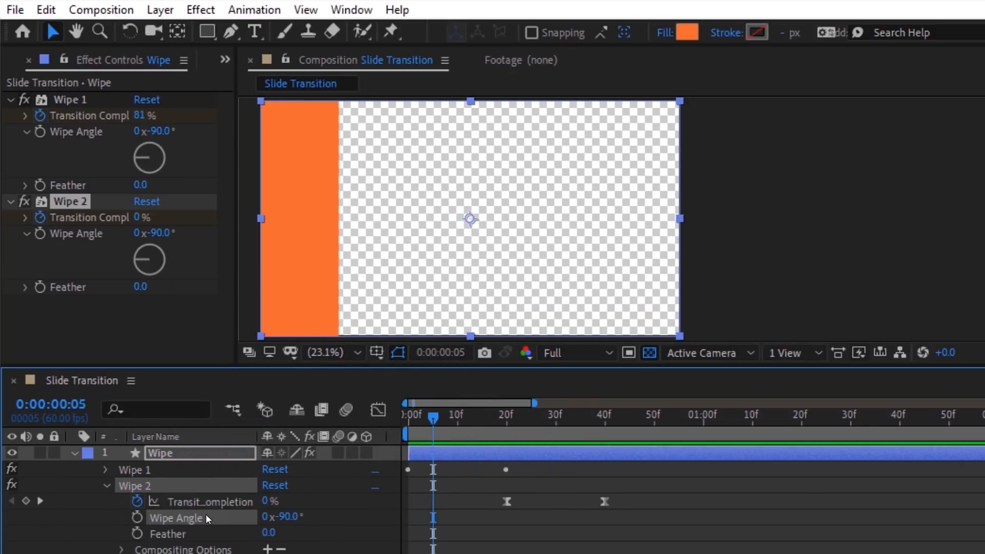
{"action": "left_click", "coordinate": [254, 9]}
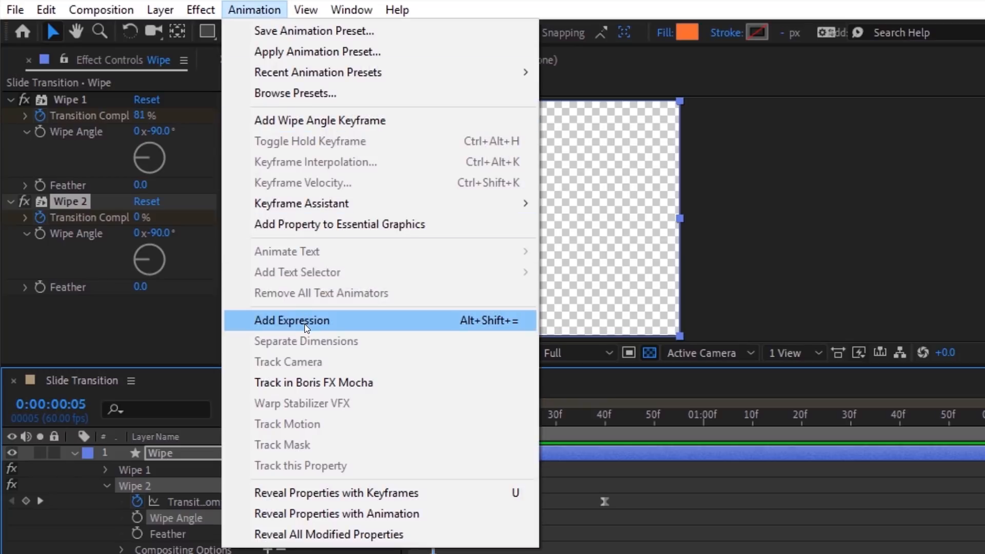
{"action": "left_click", "coordinate": [304, 323]}
Step: Link Wipe 2's Wipe Angle to Wipe 1's Wipe Angle minus 180, then scrub to check
{"action": "left_click_drag", "start_coordinate": [316, 533], "coordinate": [91, 131]}
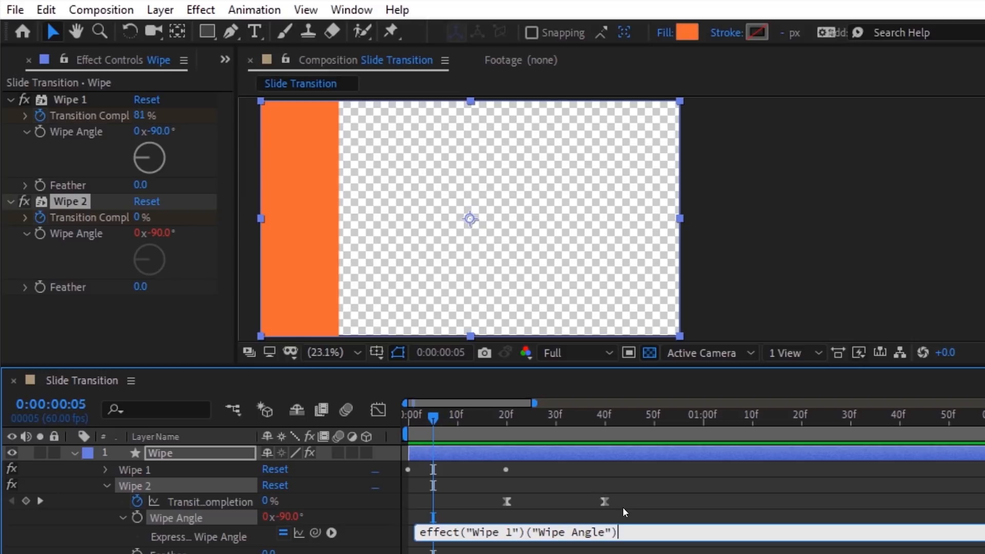
{"action": "type", "text": "- 180"}
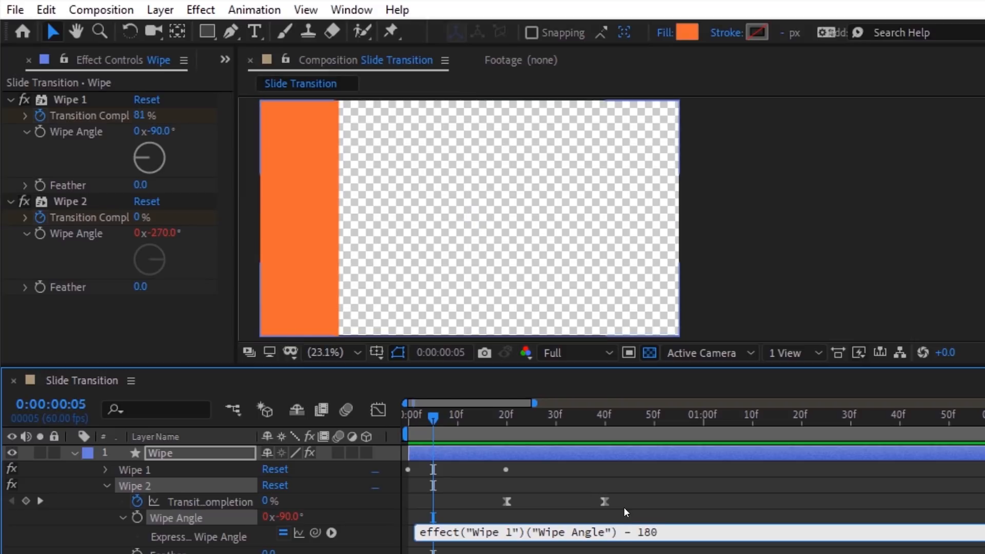
{"action": "left_click", "coordinate": [624, 507]}
{"action": "left_click_drag", "start_coordinate": [437, 424], "coordinate": [465, 424]}
{"action": "left_click", "coordinate": [280, 262]}
{"action": "left_click_drag", "start_coordinate": [465, 423], "coordinate": [587, 434]}
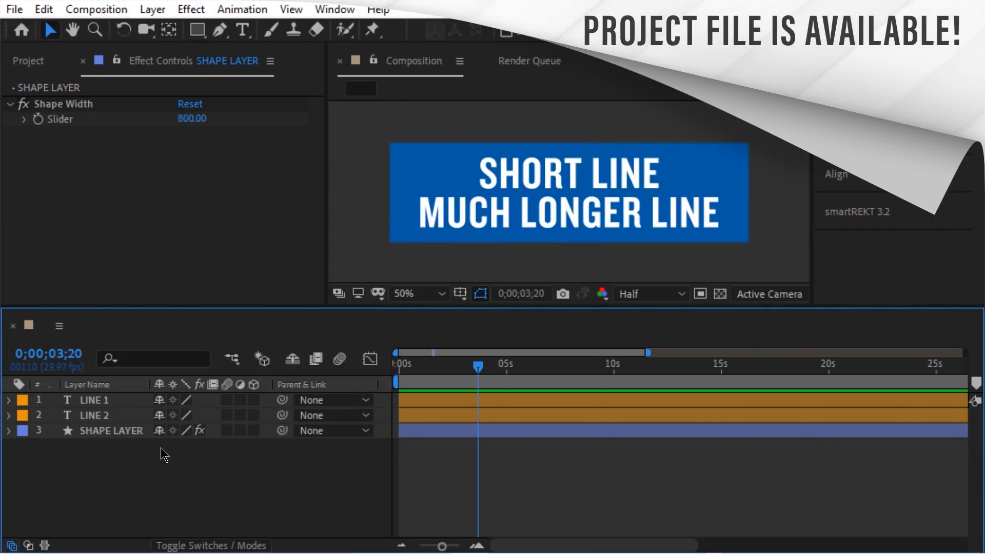
Step: Narrow the blue box's Shape Width and give LINE 1 a Set Matte from SHAPE LAYER
{"action": "left_click", "coordinate": [117, 435]}
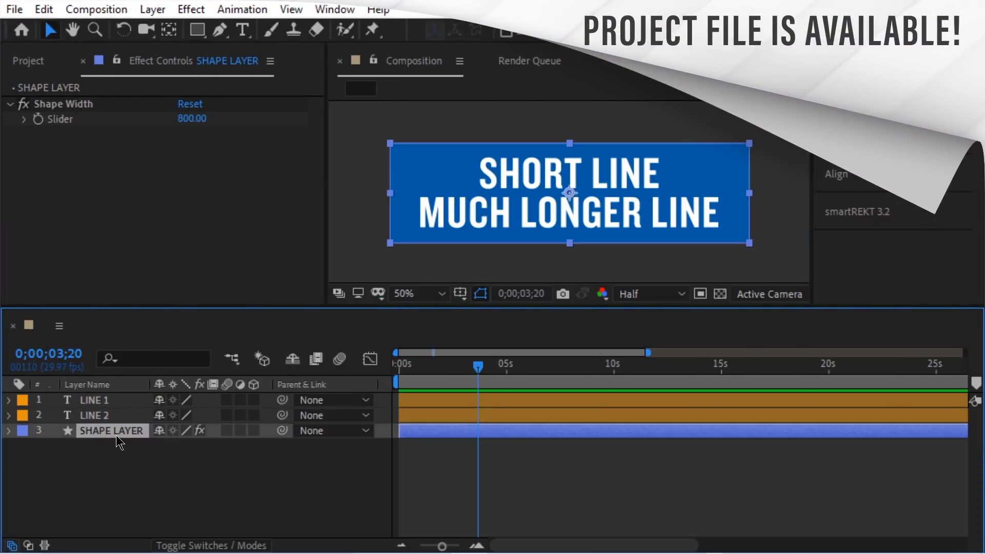
{"action": "left_click_drag", "start_coordinate": [192, 118], "coordinate": [155, 143]}
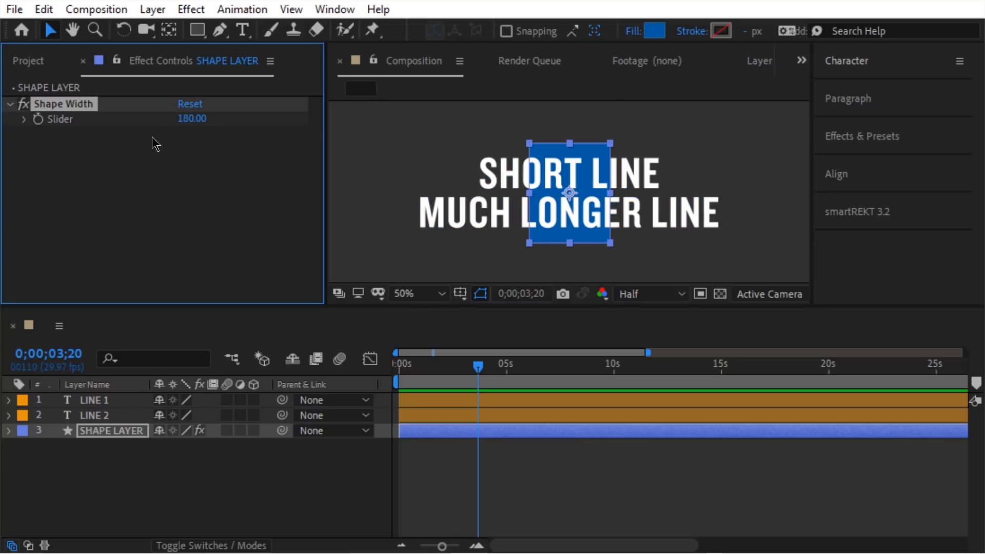
{"action": "left_click", "coordinate": [108, 405]}
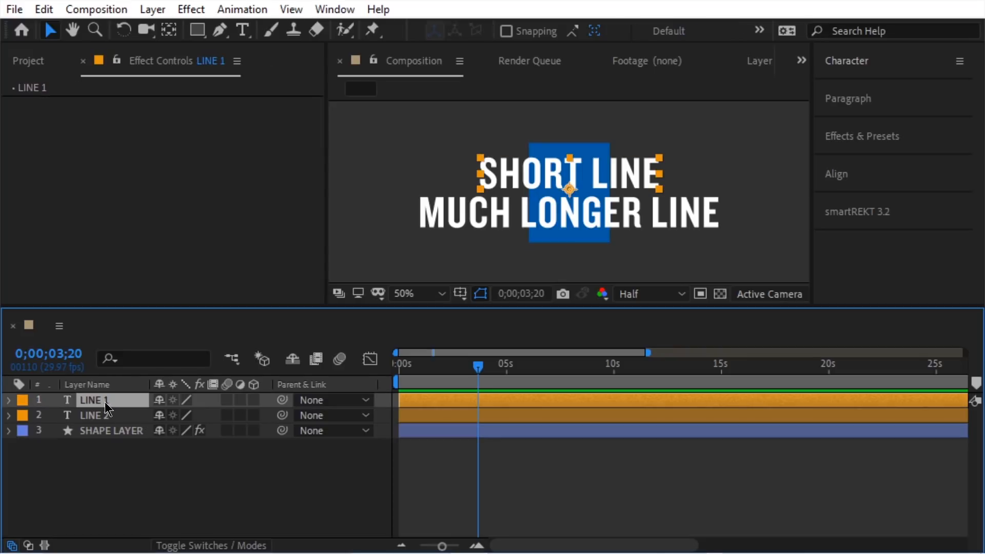
{"action": "right_click", "coordinate": [50, 123]}
{"action": "mouse_move", "coordinate": [114, 208]}
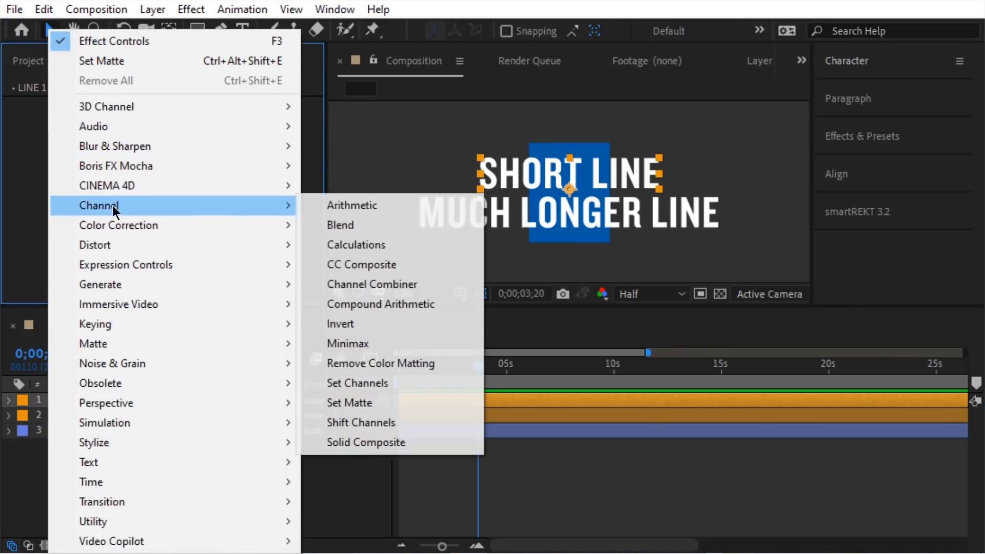
{"action": "left_click", "coordinate": [375, 406]}
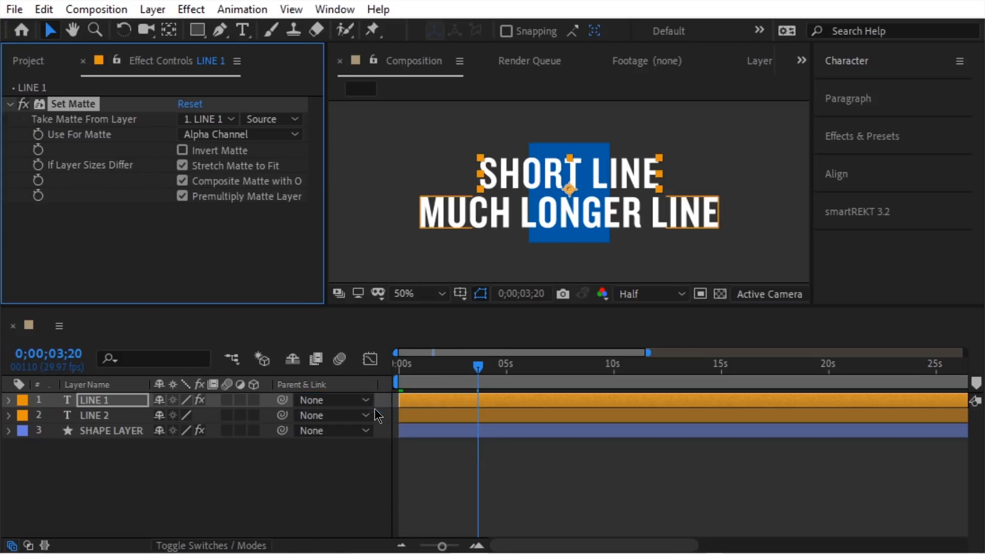
{"action": "left_click", "coordinate": [219, 121]}
{"action": "left_click", "coordinate": [275, 205]}
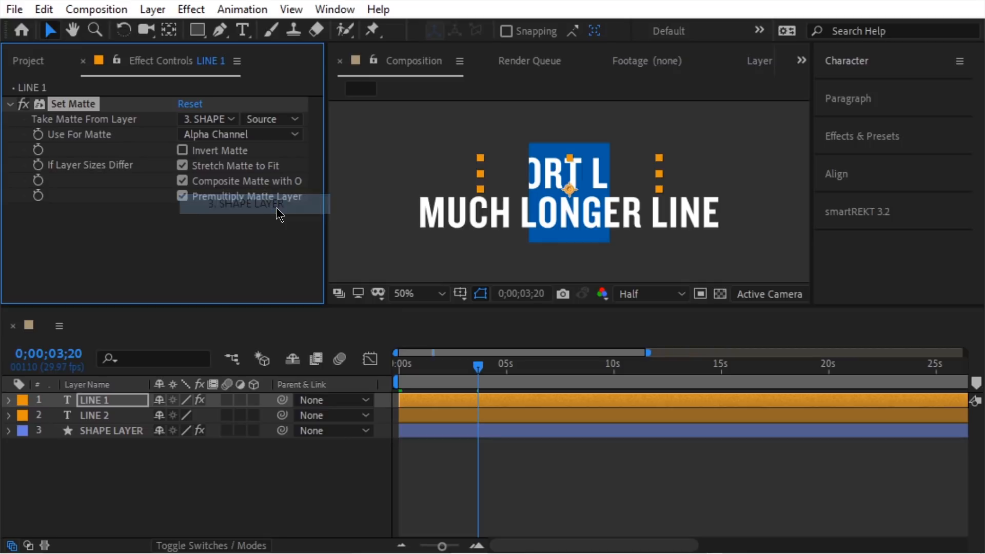
Step: Copy the Set Matte effect onto LINE 2 and widen the shape to 660
{"action": "right_click", "coordinate": [88, 104]}
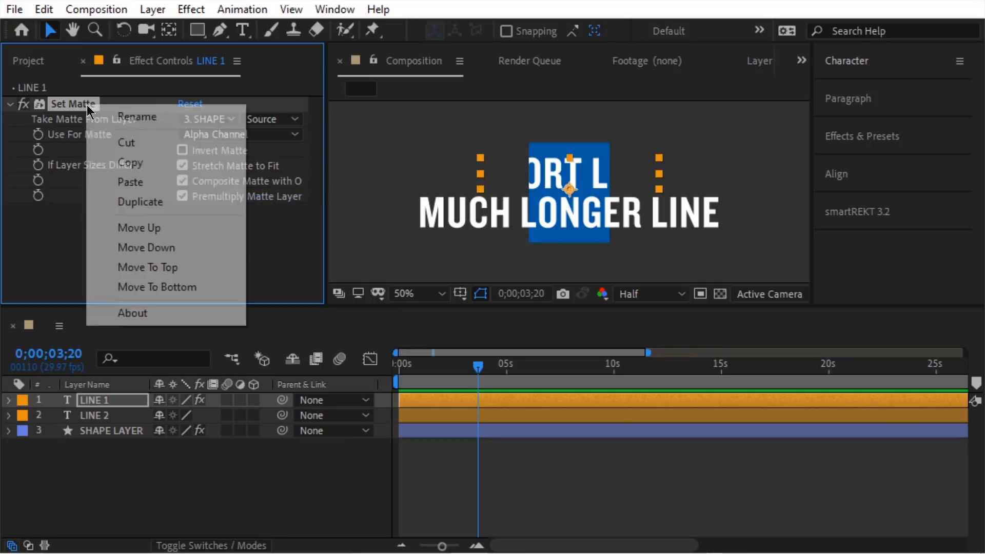
{"action": "left_click", "coordinate": [128, 167]}
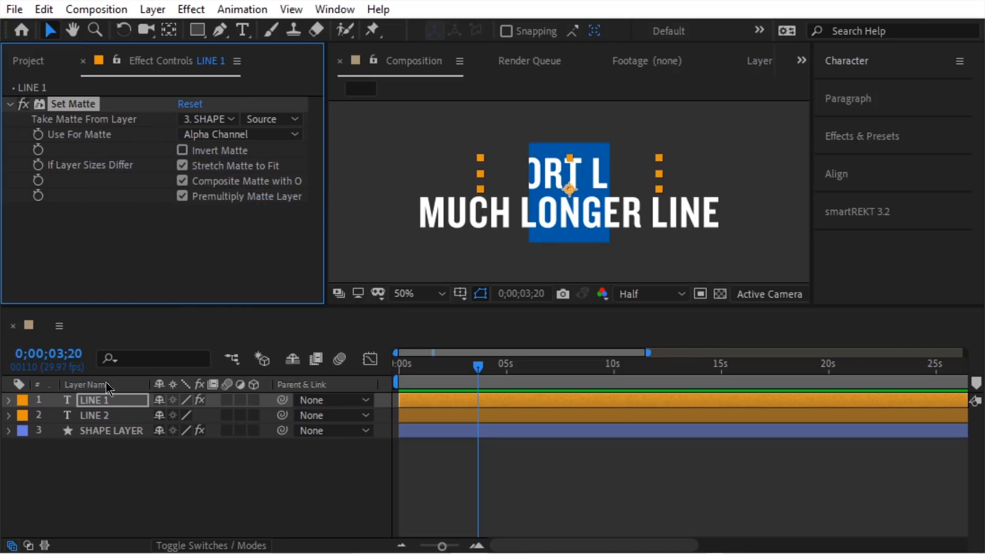
{"action": "left_click", "coordinate": [112, 414]}
{"action": "left_click", "coordinate": [45, 12]}
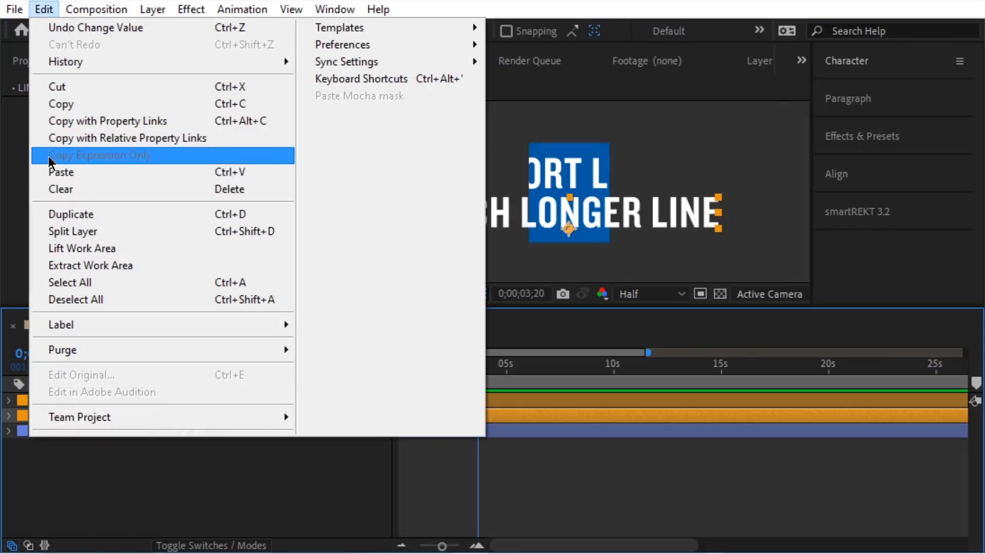
{"action": "left_click", "coordinate": [73, 174]}
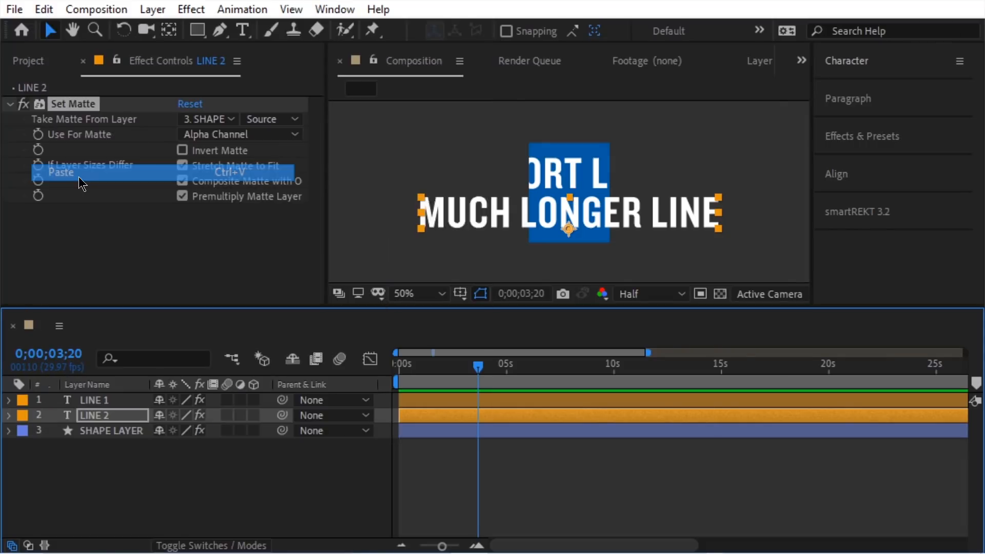
{"action": "left_click", "coordinate": [138, 434]}
{"action": "left_click_drag", "start_coordinate": [193, 122], "coordinate": [235, 119]}
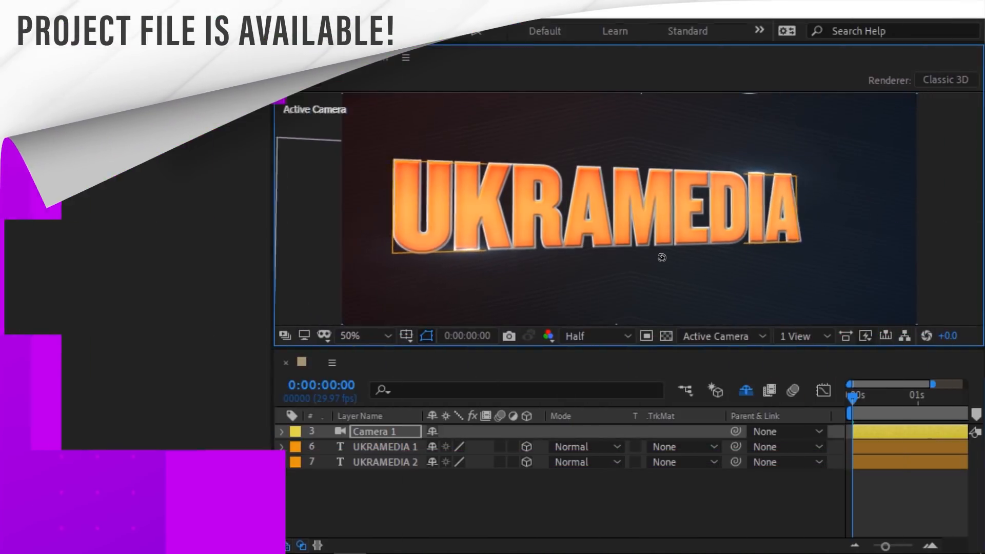
Step: Add a full-frame white 3D shape layer named Reflection and push it along Z in Custom View 1
{"action": "left_click_drag", "start_coordinate": [659, 257], "coordinate": [619, 257]}
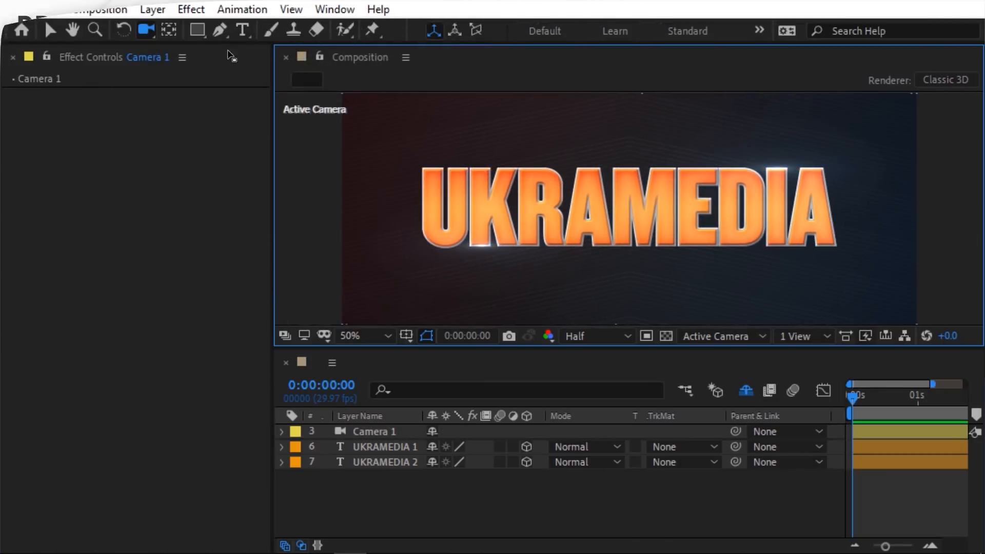
{"action": "double_click", "coordinate": [199, 30]}
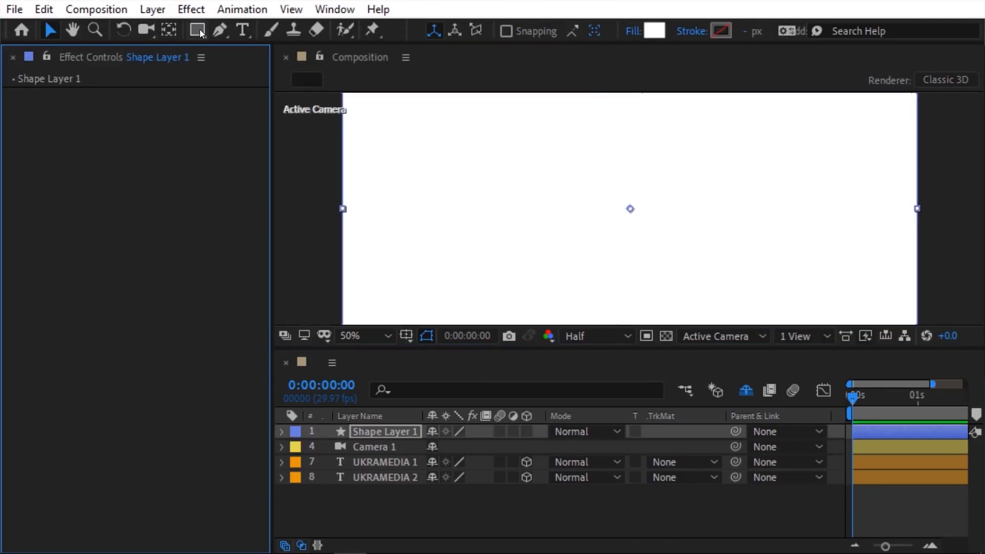
{"action": "left_click", "coordinate": [421, 431]}
{"action": "key", "text": "Return"}
{"action": "key", "text": "Return"}
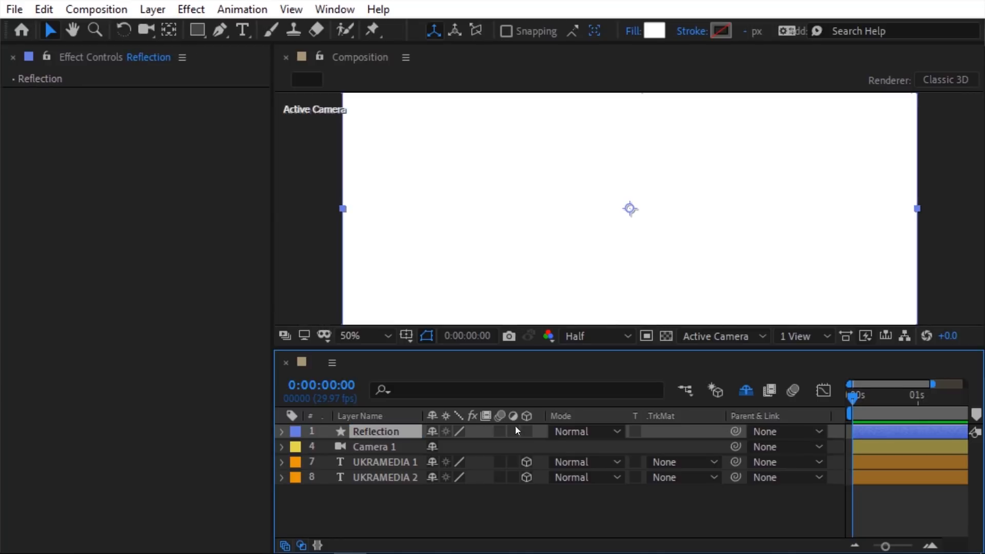
{"action": "left_click", "coordinate": [708, 336]}
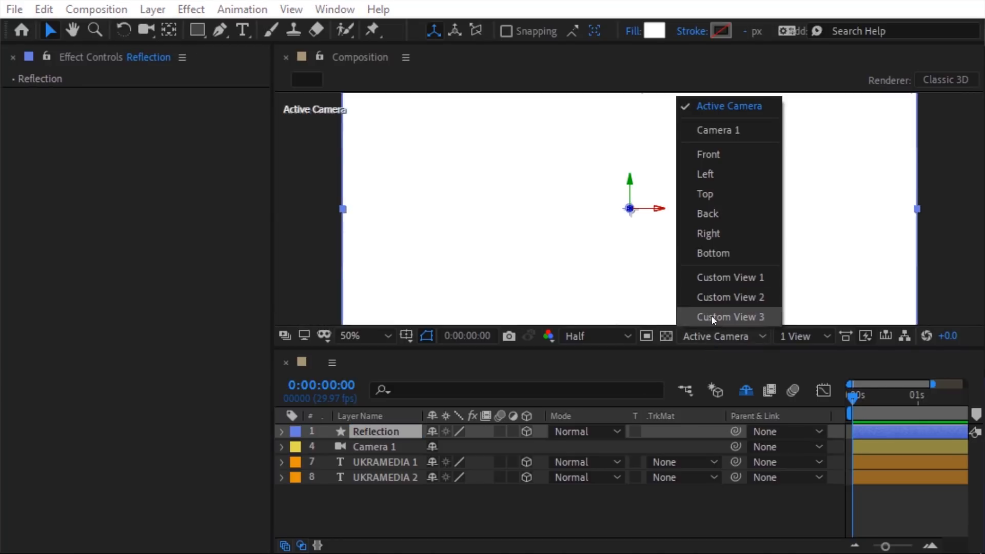
{"action": "left_click", "coordinate": [719, 281]}
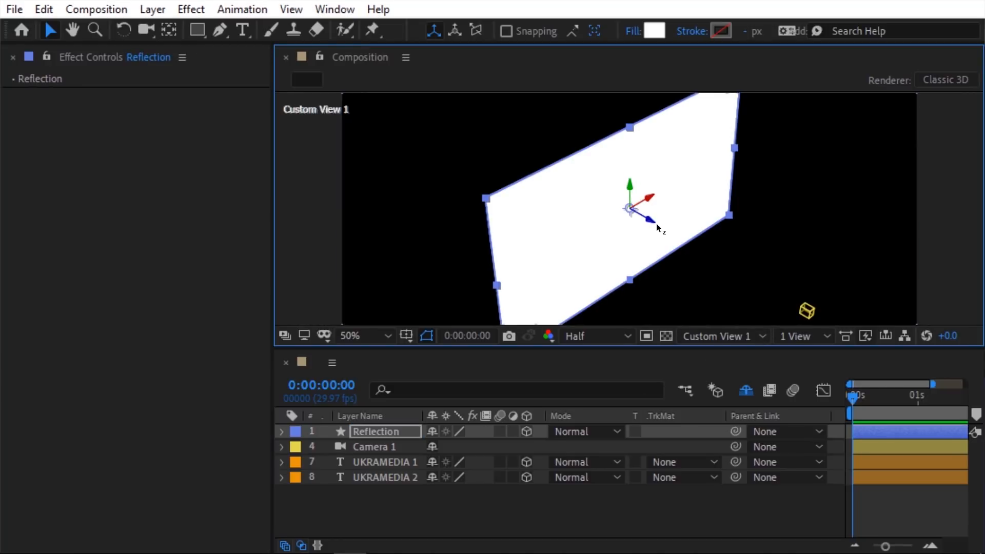
{"action": "left_click_drag", "start_coordinate": [656, 225], "coordinate": [679, 240]}
{"action": "left_click", "coordinate": [700, 331]}
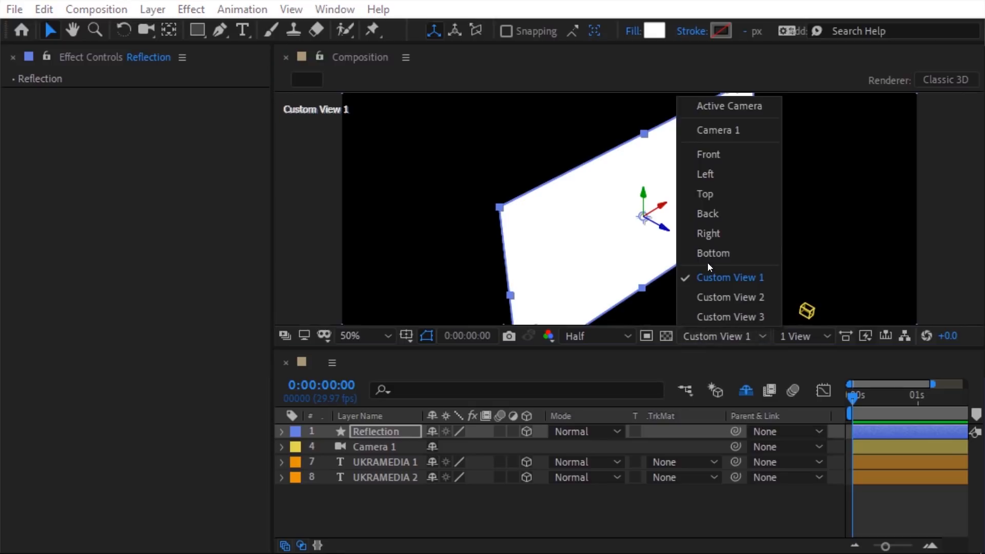
Step: Draw an elliptical mask across the Reflection layer
{"action": "left_click", "coordinate": [712, 112]}
{"action": "left_click", "coordinate": [197, 30]}
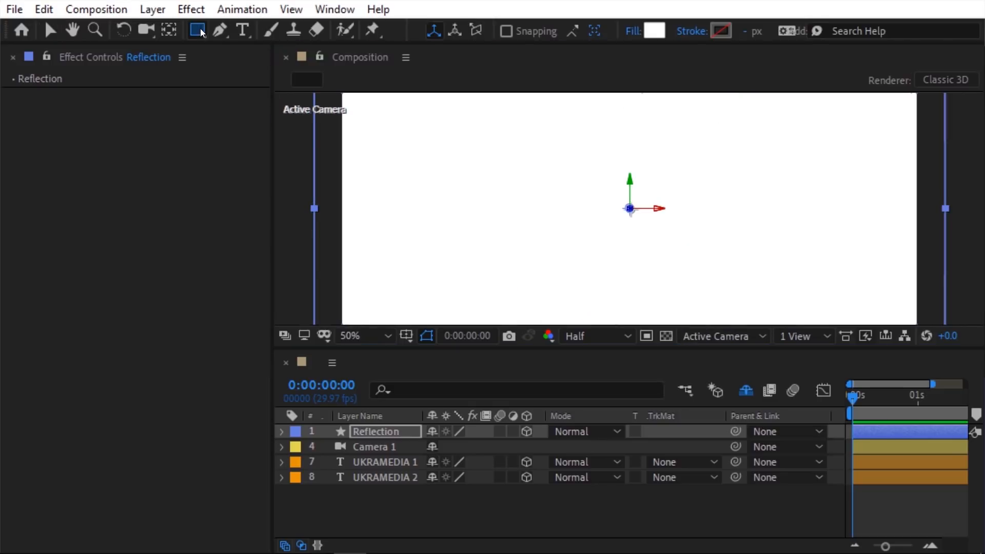
{"action": "left_click", "coordinate": [254, 72]}
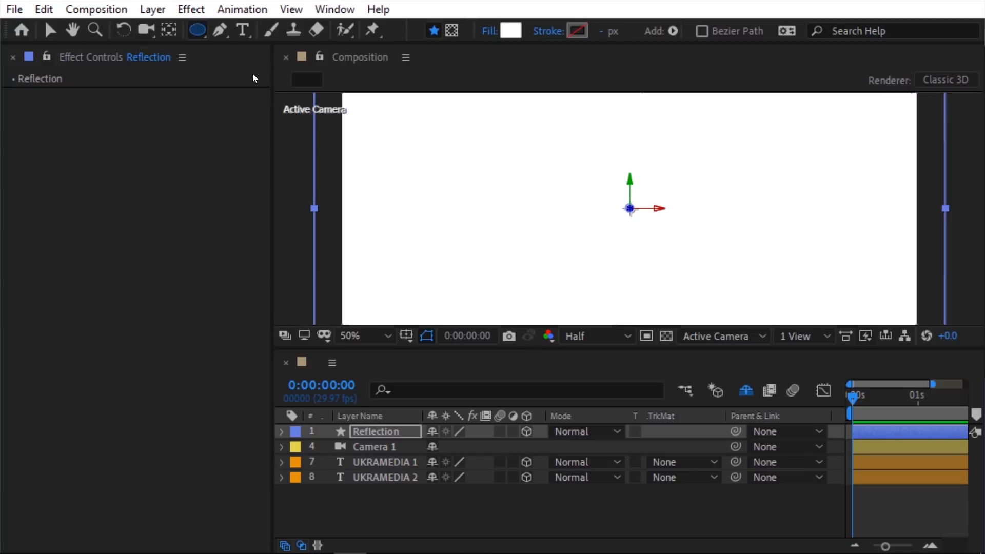
{"action": "left_click", "coordinate": [454, 30]}
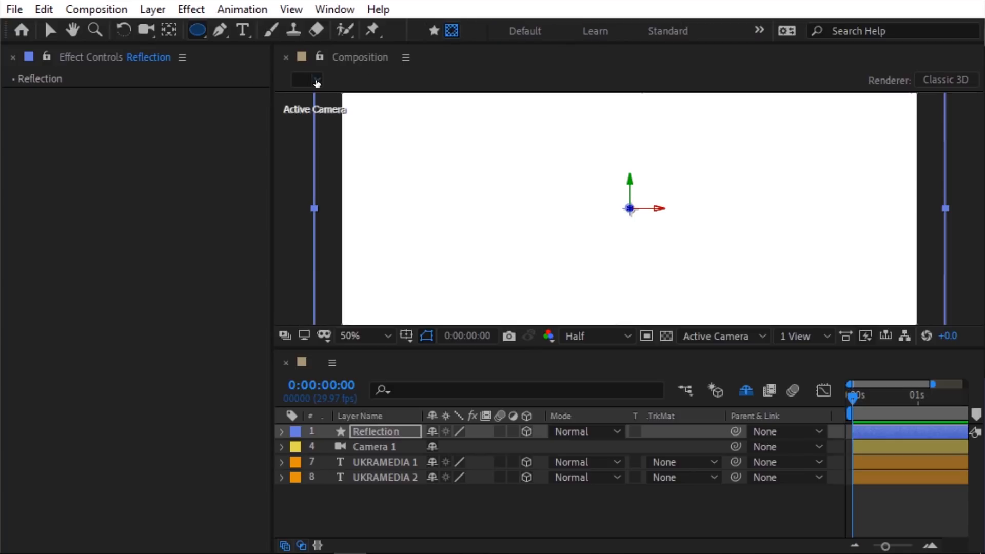
{"action": "mouse_move", "coordinate": [281, 96]}
{"action": "left_mouse_down"}
{"action": "mouse_move", "coordinate": [792, 231]}
{"action": "mouse_move", "coordinate": [960, 246]}
{"action": "mouse_move", "coordinate": [967, 220]}
{"action": "mouse_move", "coordinate": [953, 228]}
{"action": "left_mouse_up"}
{"action": "key", "text": "v"}
{"action": "key", "text": "m"}
Step: Duplicate the mask as Mask 2, set it to Subtract, and feather it 86 pixels
{"action": "left_click", "coordinate": [363, 447]}
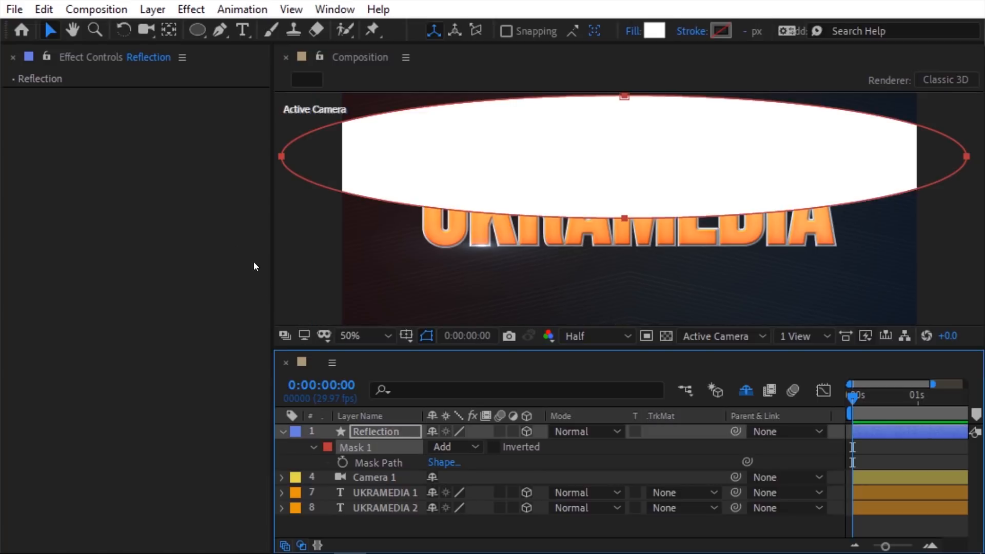
{"action": "left_click", "coordinate": [44, 10]}
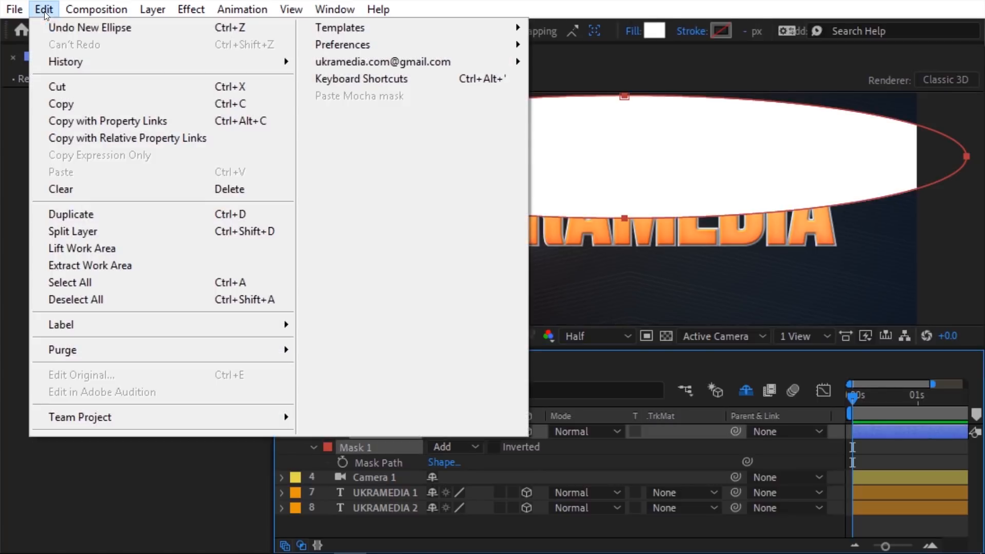
{"action": "left_click", "coordinate": [67, 214]}
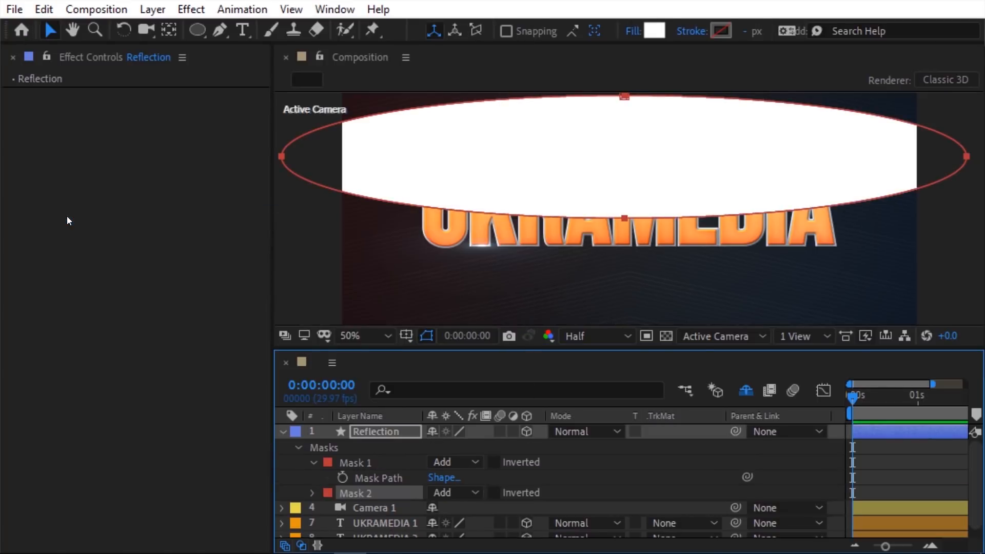
{"action": "left_click", "coordinate": [460, 496]}
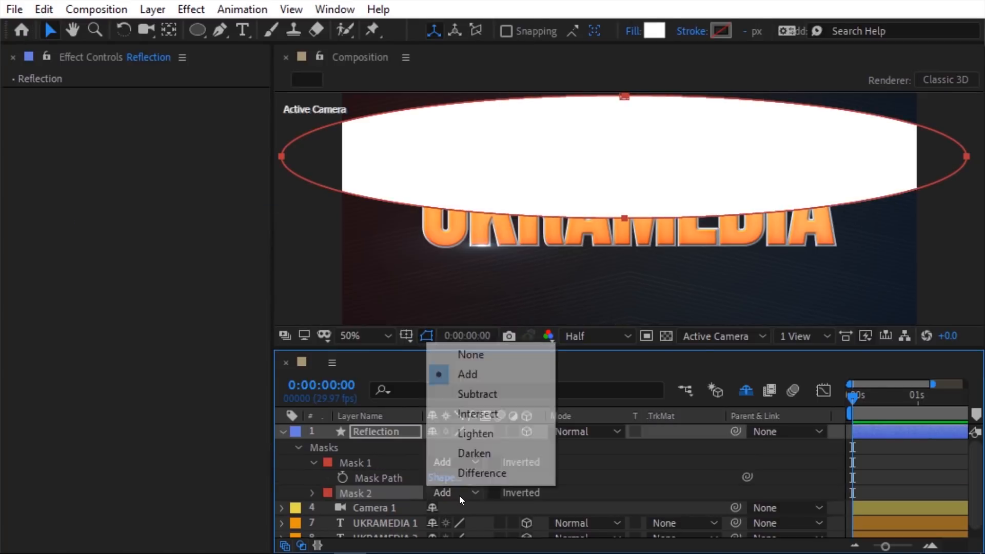
{"action": "left_click", "coordinate": [473, 395]}
{"action": "left_click", "coordinate": [313, 493]}
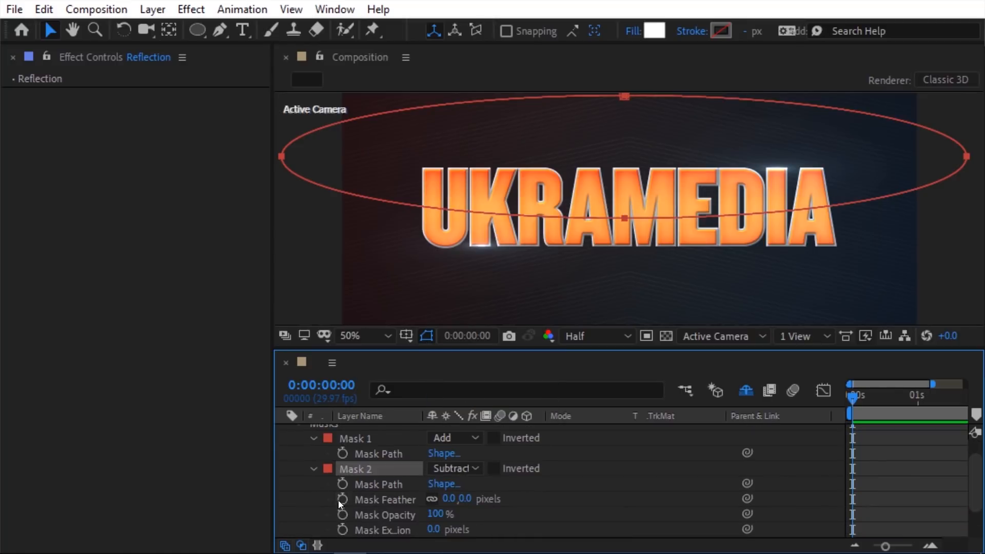
{"action": "left_click_drag", "start_coordinate": [446, 502], "coordinate": [508, 486]}
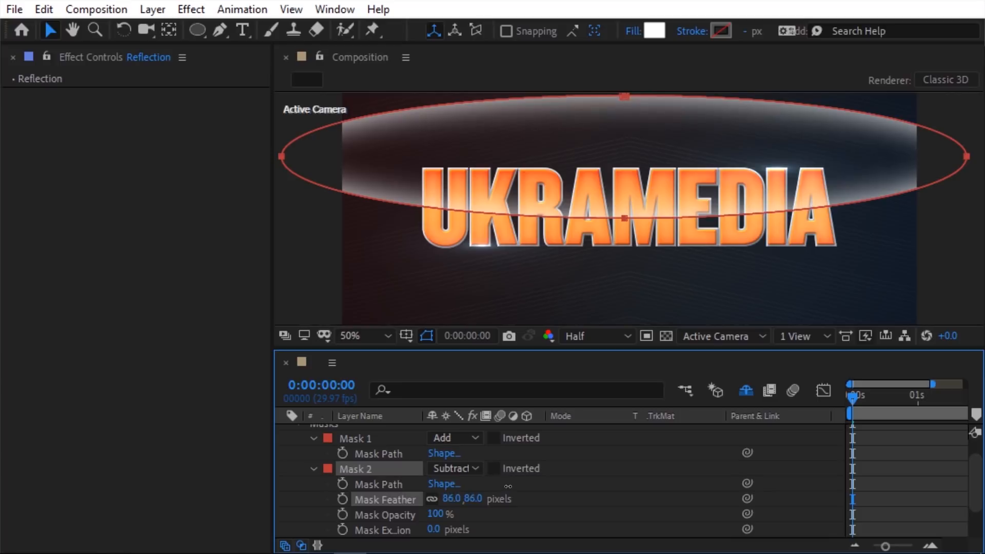
Step: Set the Reflection layer's blend mode to Overlay
{"action": "key", "text": "m"}
{"action": "left_click", "coordinate": [569, 433]}
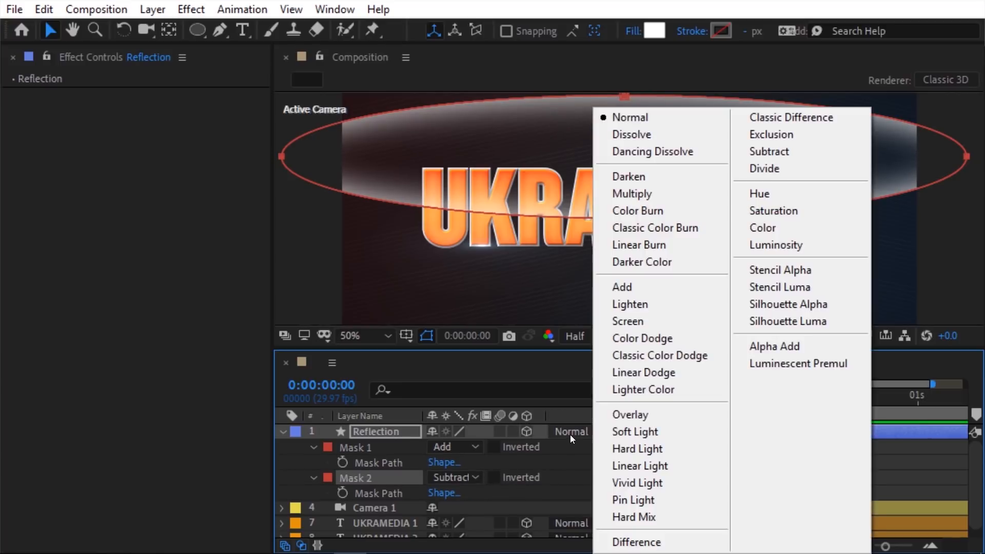
{"action": "left_click", "coordinate": [614, 416]}
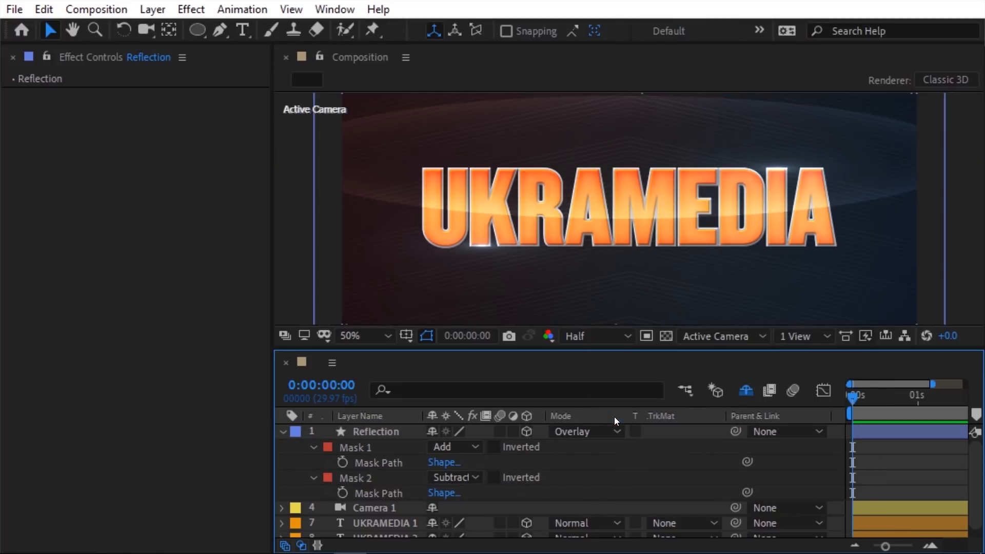
Step: Apply Set Matte to Reflection from UKRAMEDIA 1, then orbit Camera 1
{"action": "left_click", "coordinate": [407, 431]}
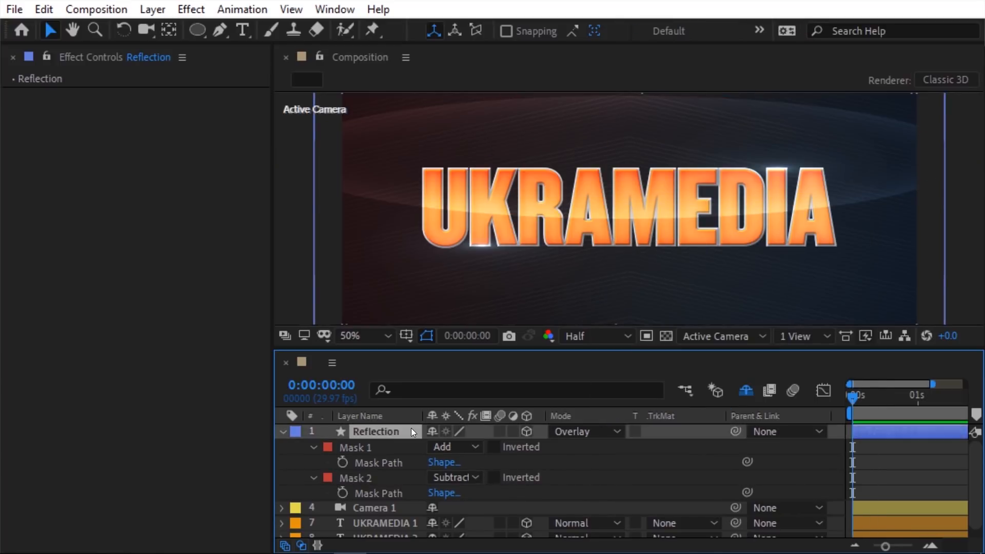
{"action": "left_click", "coordinate": [198, 14]}
{"action": "mouse_move", "coordinate": [211, 193]}
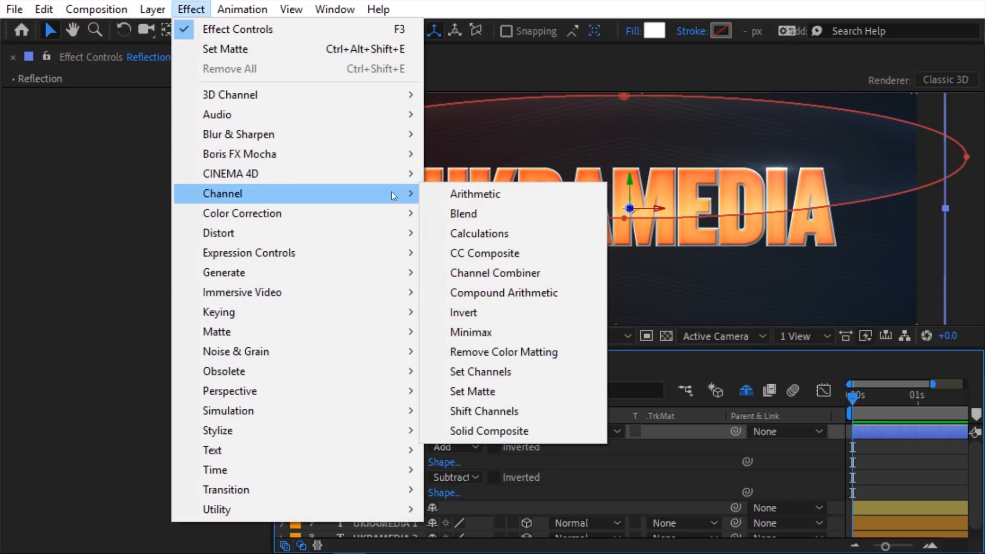
{"action": "left_click", "coordinate": [459, 392]}
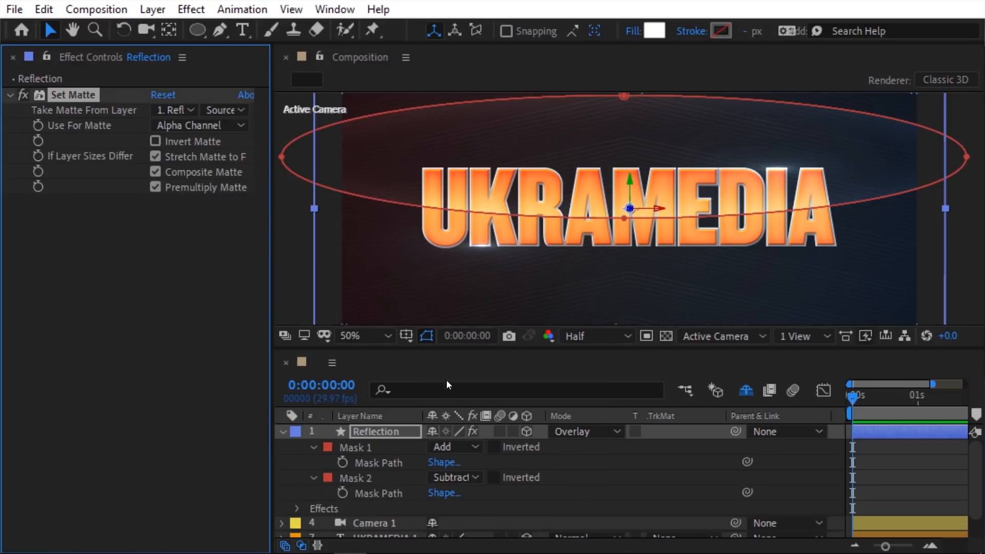
{"action": "left_click", "coordinate": [180, 110]}
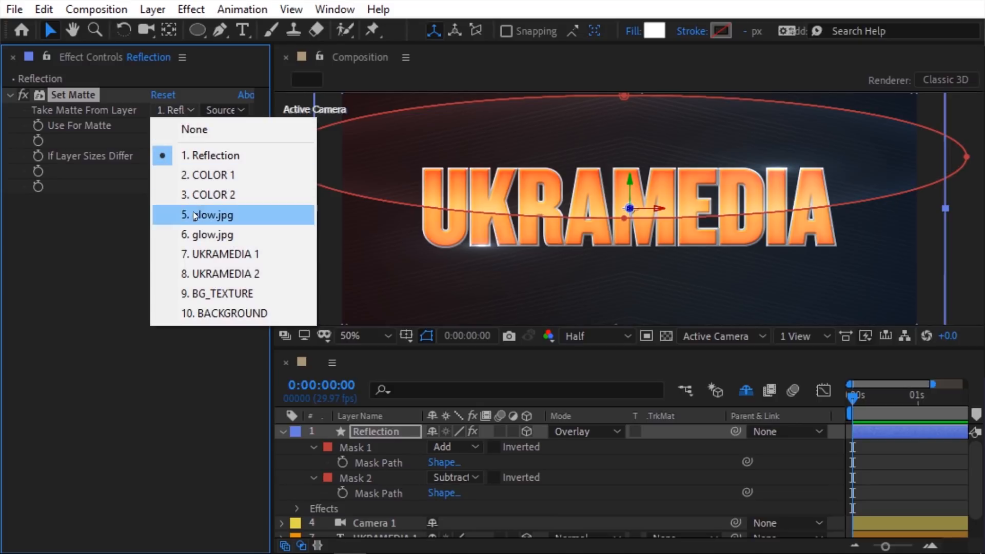
{"action": "left_click", "coordinate": [202, 260]}
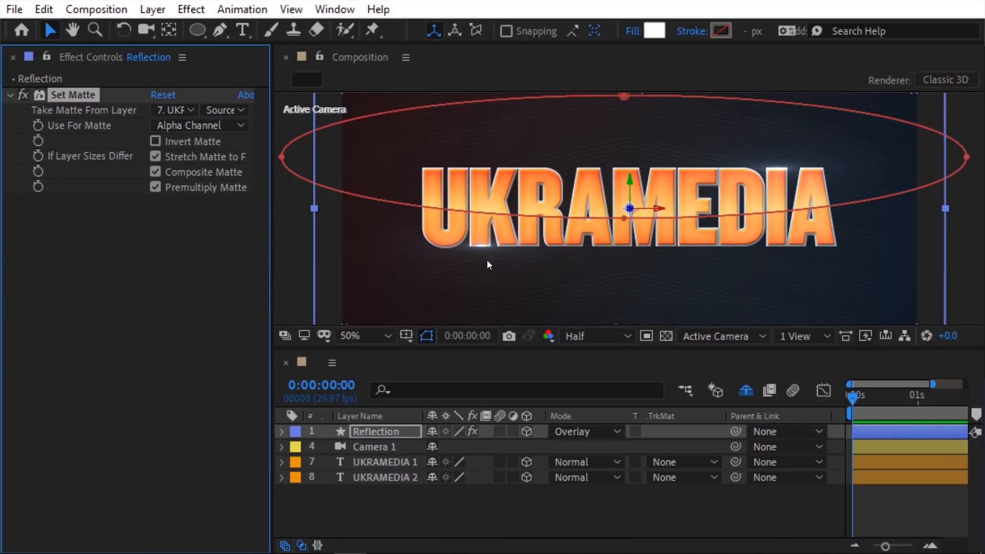
{"action": "key", "text": "c"}
{"action": "left_click_drag", "start_coordinate": [626, 253], "coordinate": [574, 246]}
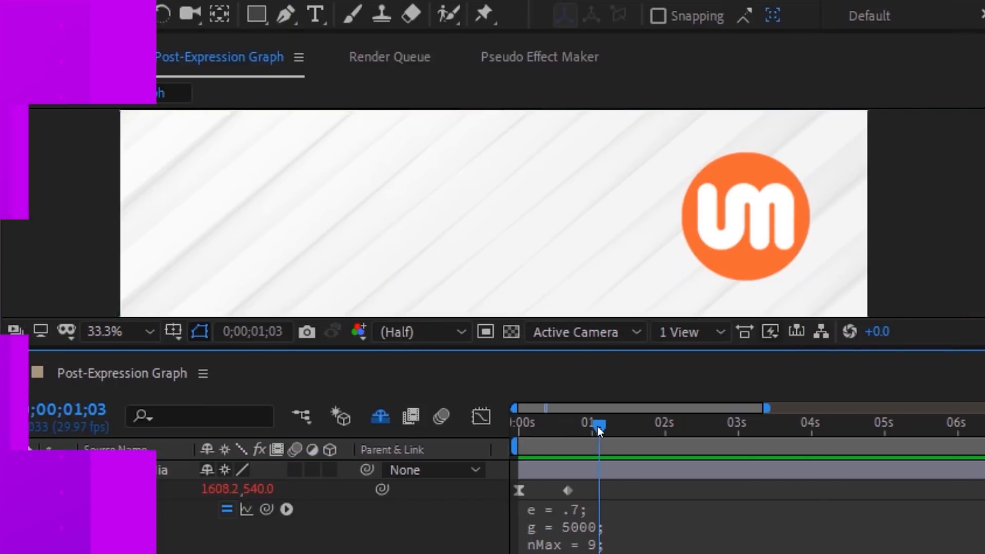
Step: Preview the bouncing logo and show its Position curve with the post-expression graph
{"action": "left_click_drag", "start_coordinate": [597, 427], "coordinate": [515, 429]}
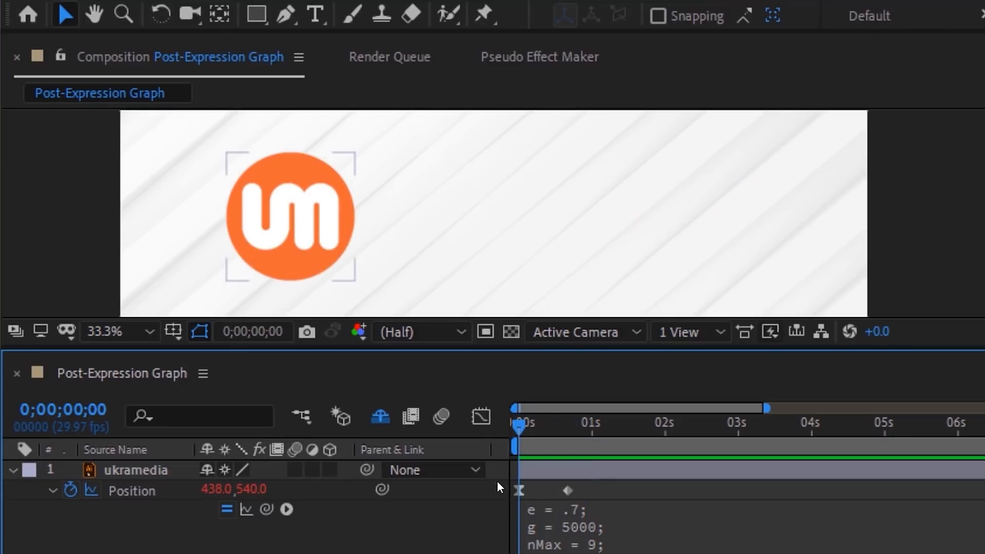
{"action": "key", "text": "space"}
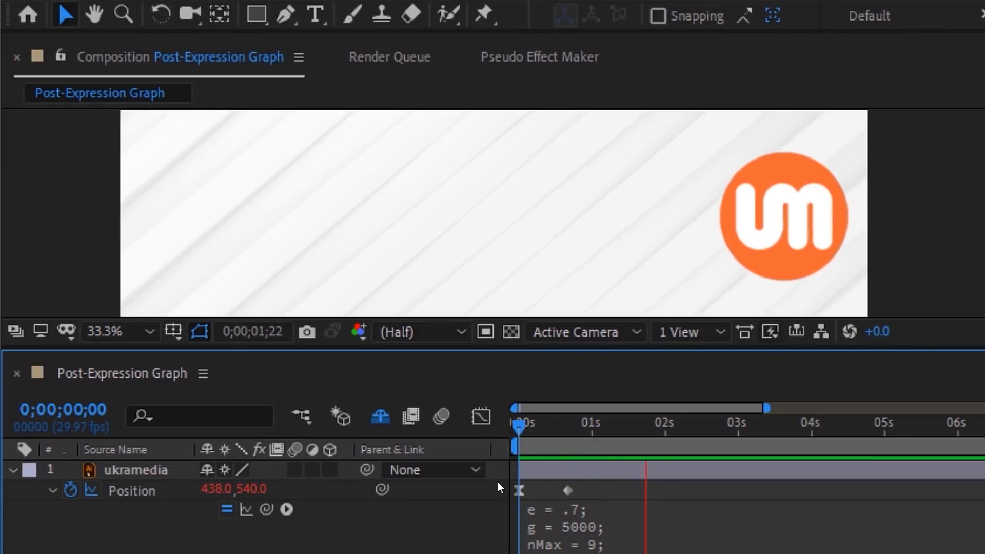
{"action": "key", "text": "space"}
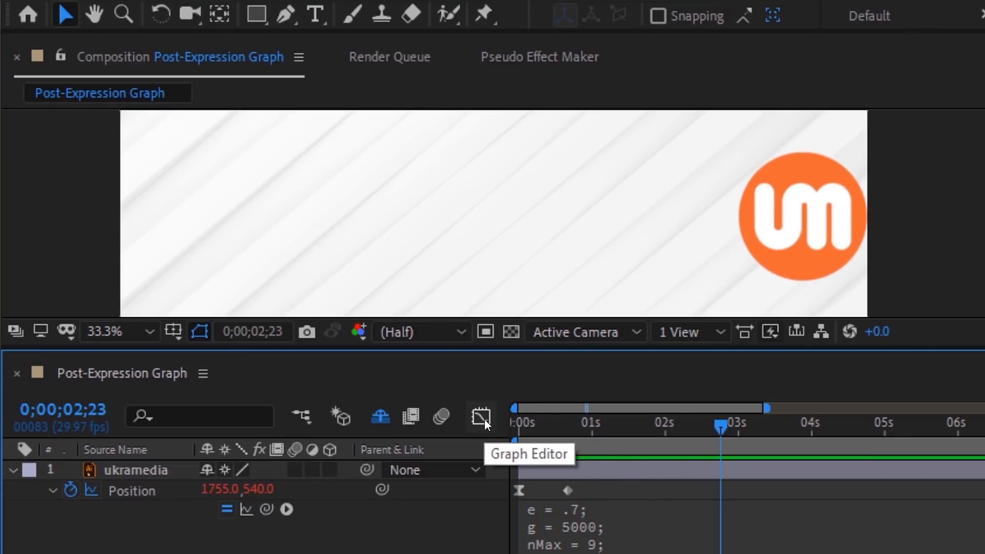
{"action": "left_click", "coordinate": [482, 417]}
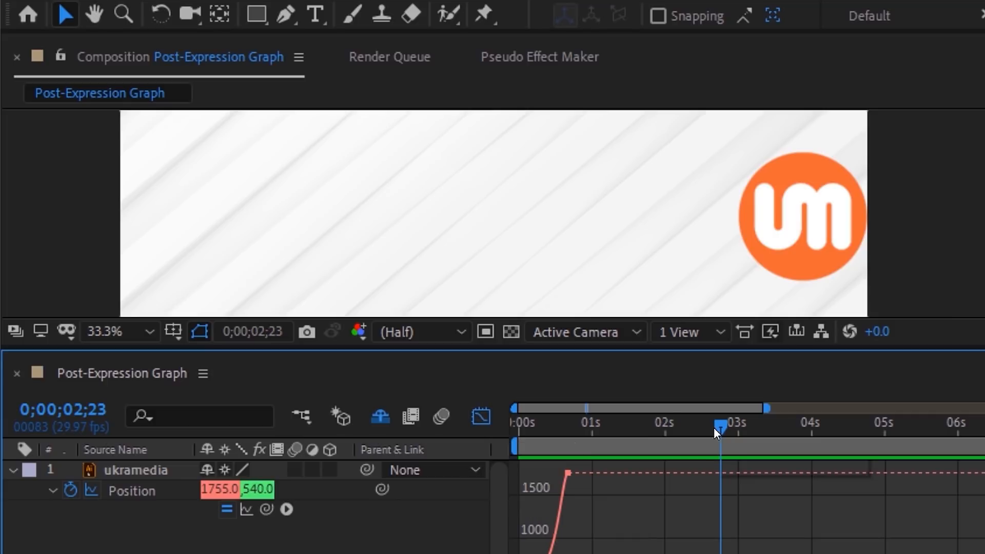
{"action": "left_click_drag", "start_coordinate": [716, 430], "coordinate": [650, 433]}
{"action": "mouse_move", "coordinate": [573, 477]}
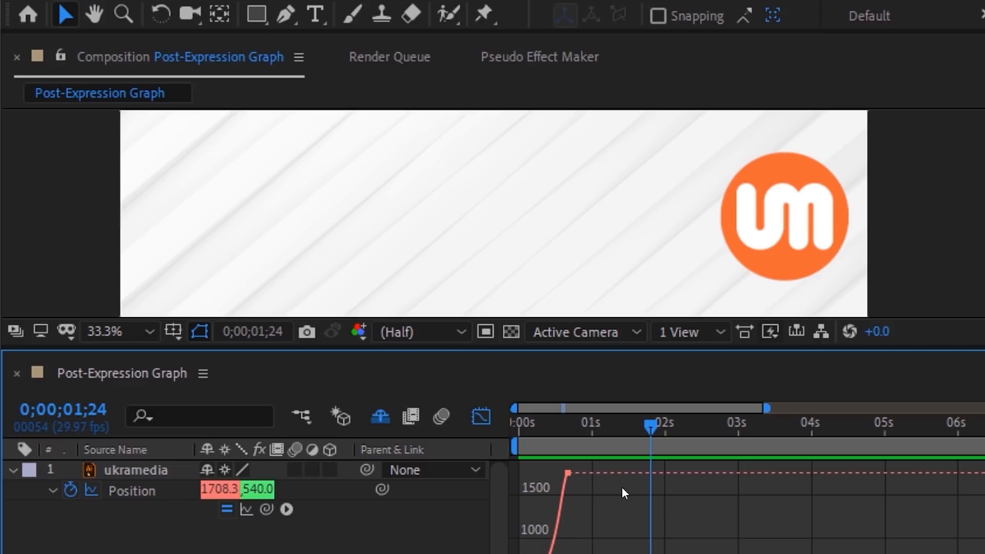
{"action": "left_click", "coordinate": [246, 509]}
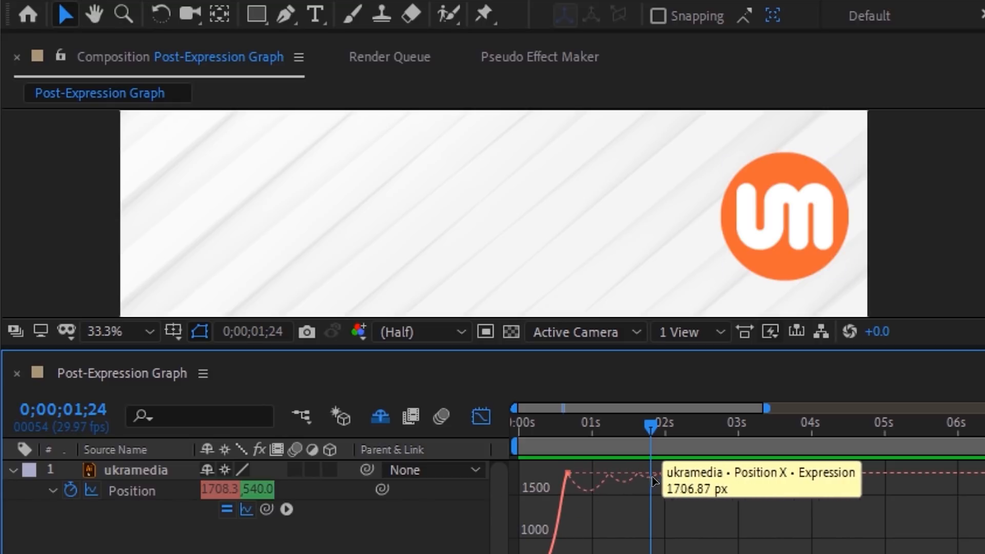
{"action": "left_click_drag", "start_coordinate": [648, 426], "coordinate": [688, 442]}
Step: Show the expression editor and change the Position expression's e from .7 to .9
{"action": "left_click", "coordinate": [649, 538]}
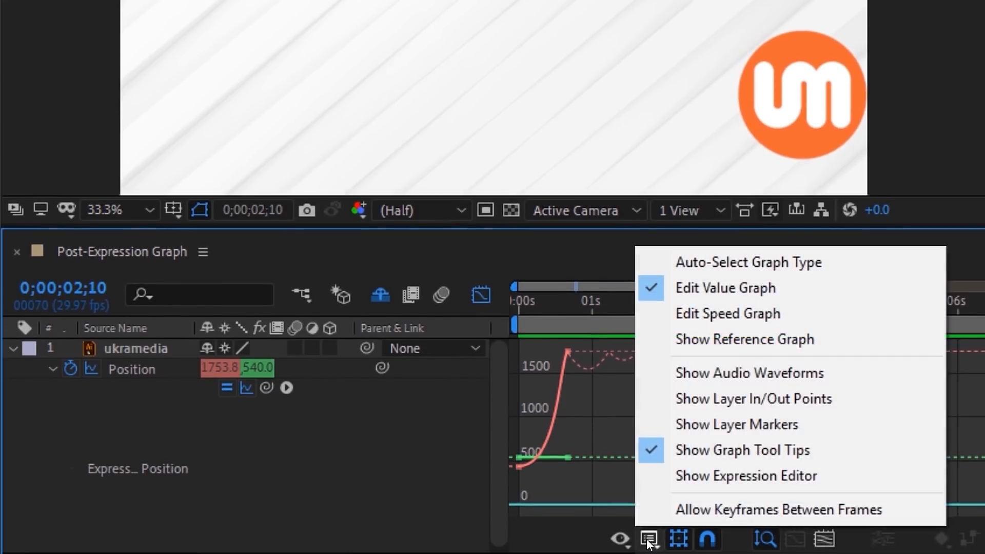
{"action": "left_click", "coordinate": [700, 485]}
{"action": "left_click", "coordinate": [171, 368]}
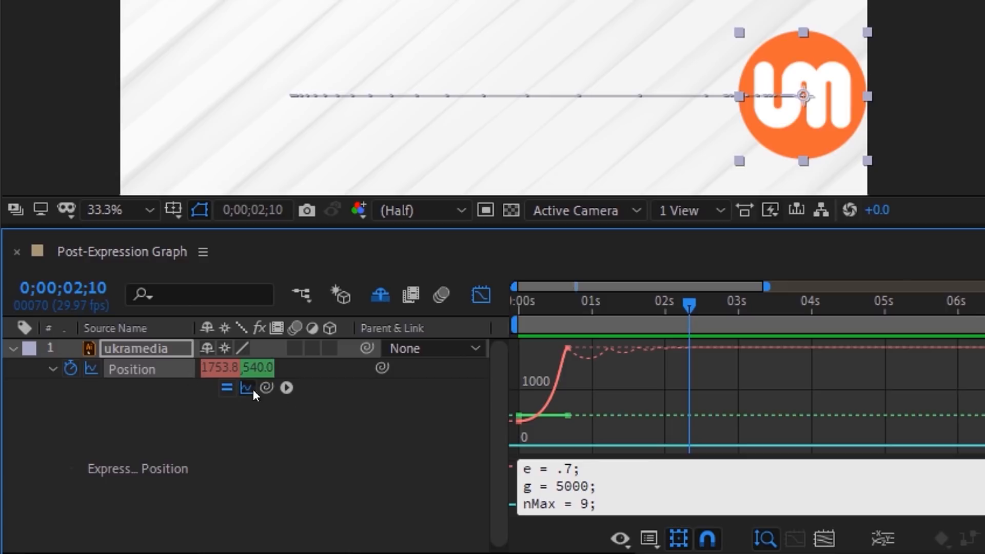
{"action": "left_click", "coordinate": [564, 467]}
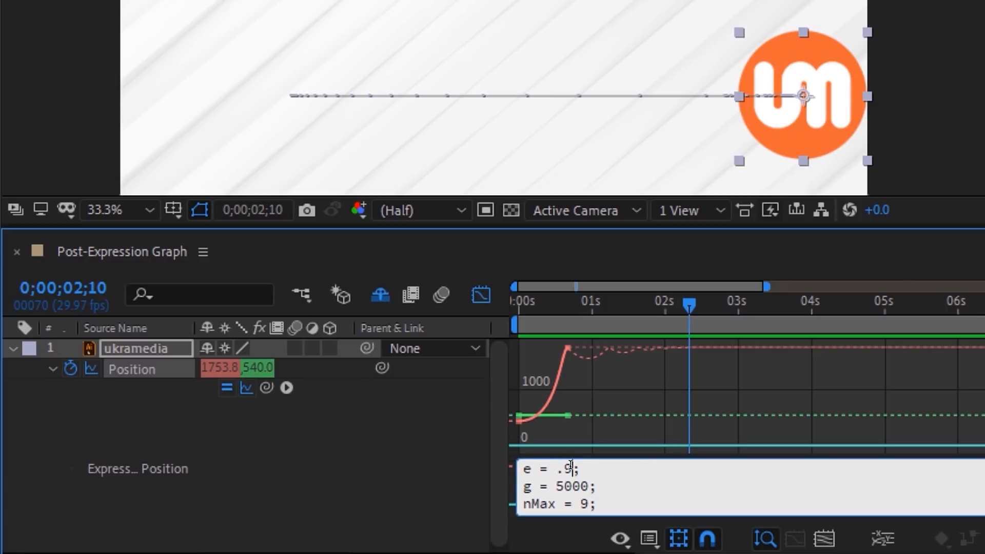
{"action": "left_click", "coordinate": [479, 460]}
{"action": "left_click_drag", "start_coordinate": [688, 304], "coordinate": [631, 325]}
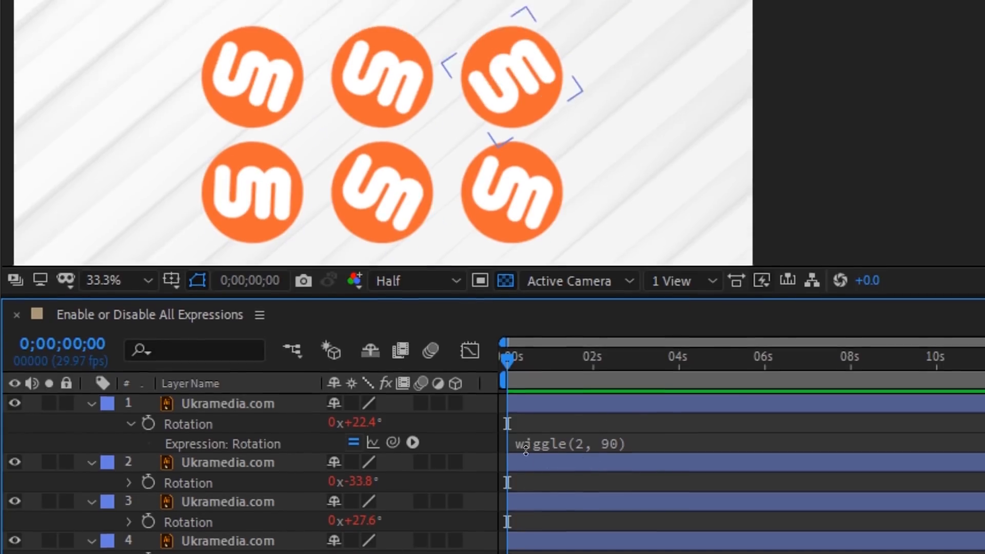
Step: Preview the wiggling logos, then disable expressions on the three logo layers
{"action": "key", "text": "space"}
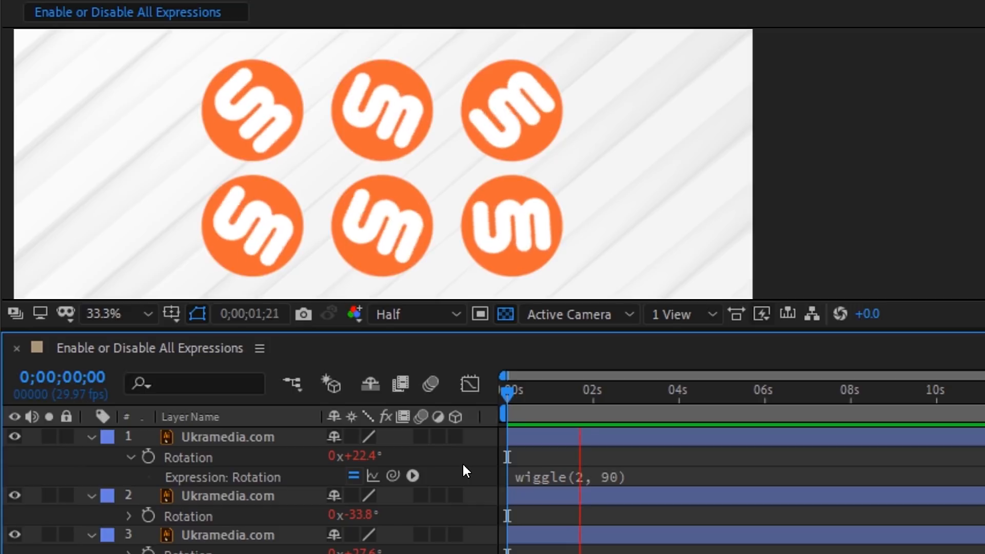
{"action": "key", "text": "space"}
{"action": "left_click", "coordinate": [264, 103]}
{"action": "left_click", "coordinate": [367, 214], "text": "shift"}
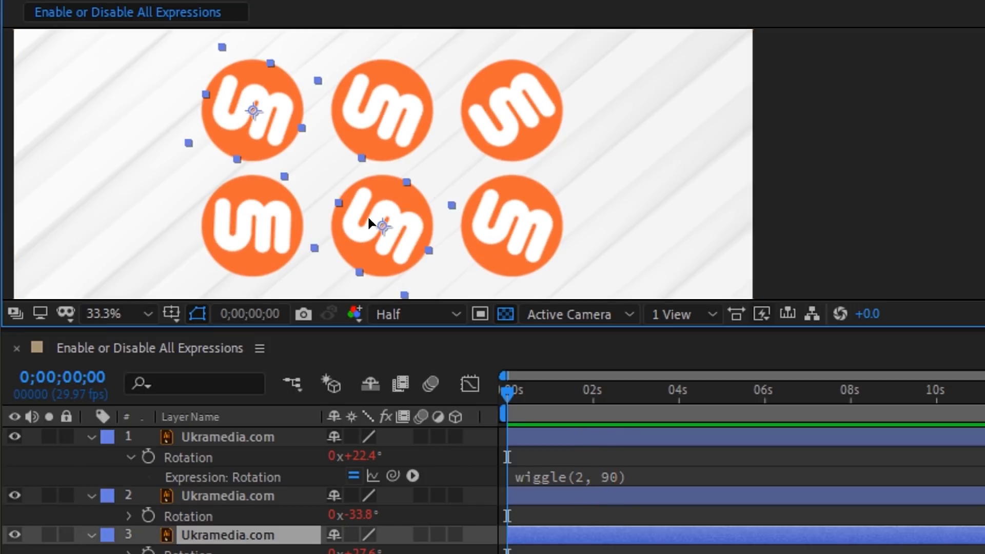
{"action": "left_click", "coordinate": [496, 114], "text": "shift"}
{"action": "right_click", "coordinate": [369, 203]}
{"action": "mouse_move", "coordinate": [412, 165]}
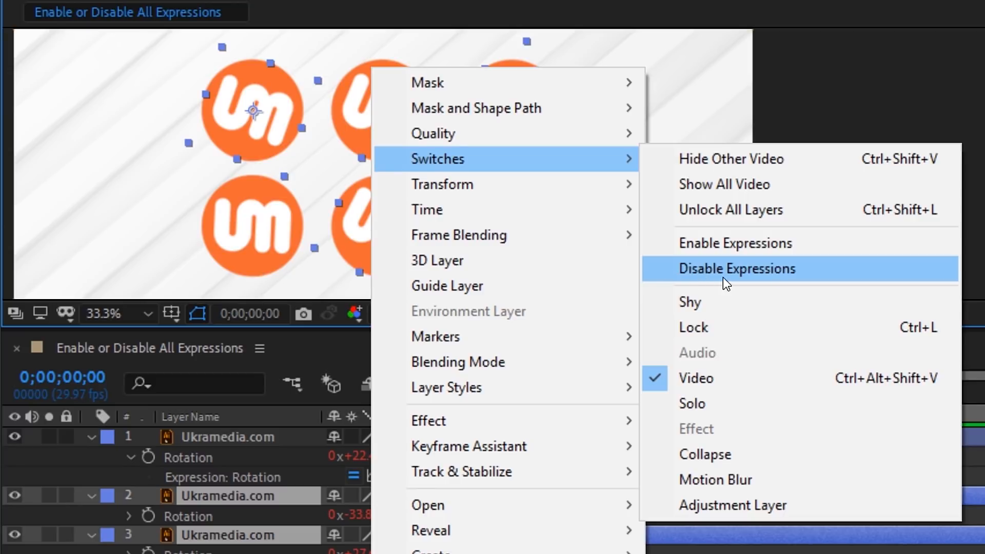
{"action": "left_click", "coordinate": [691, 276]}
Step: Preview the still logos, then re-enable expressions on all three and replay the wiggles
{"action": "key", "text": "space"}
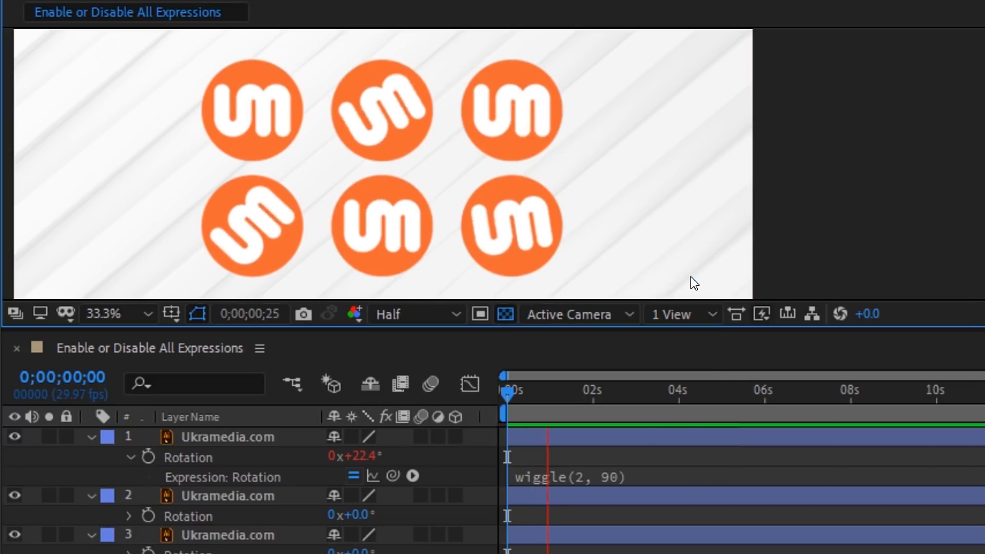
{"action": "left_click", "coordinate": [365, 200]}
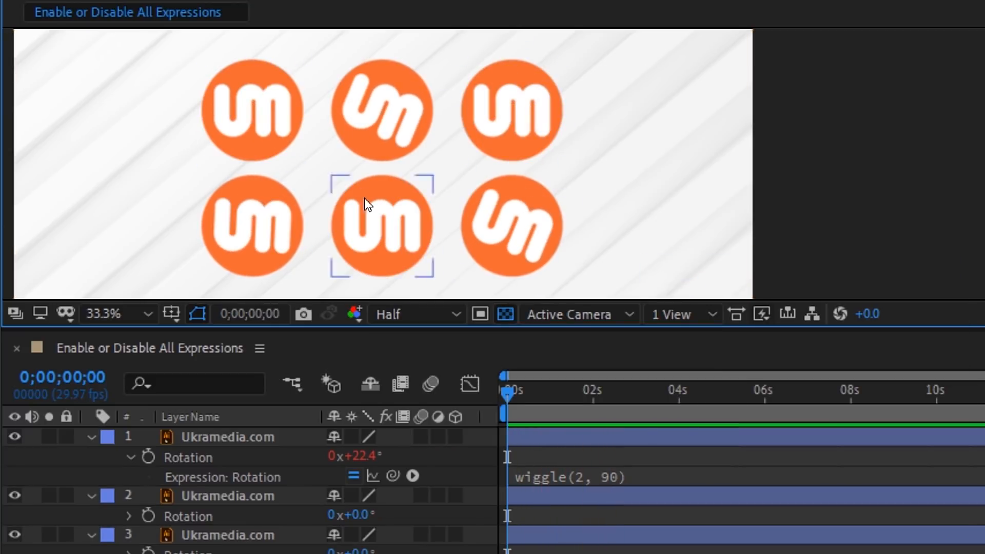
{"action": "left_click", "coordinate": [479, 140], "text": "shift"}
{"action": "left_click", "coordinate": [369, 211], "text": "shift"}
{"action": "right_click", "coordinate": [365, 211]}
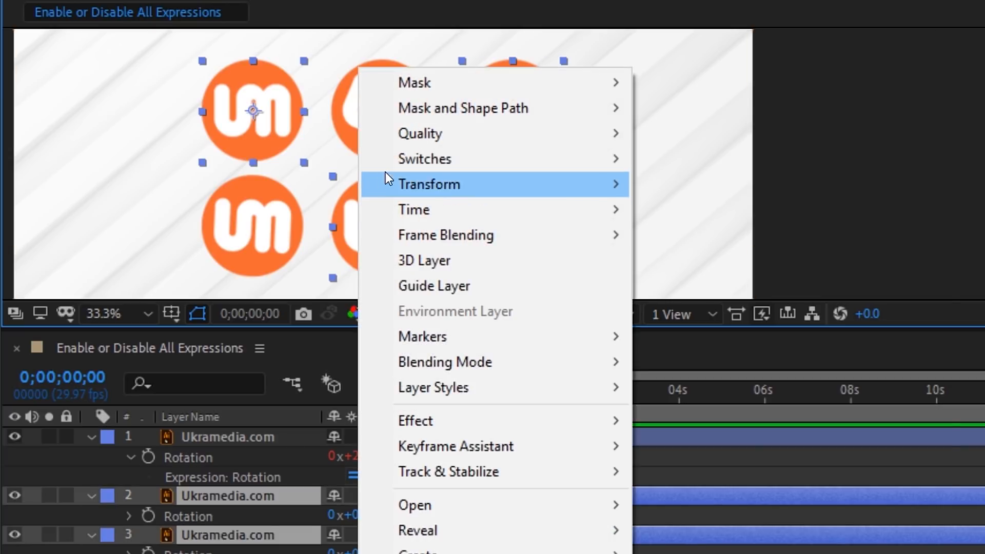
{"action": "mouse_move", "coordinate": [399, 168]}
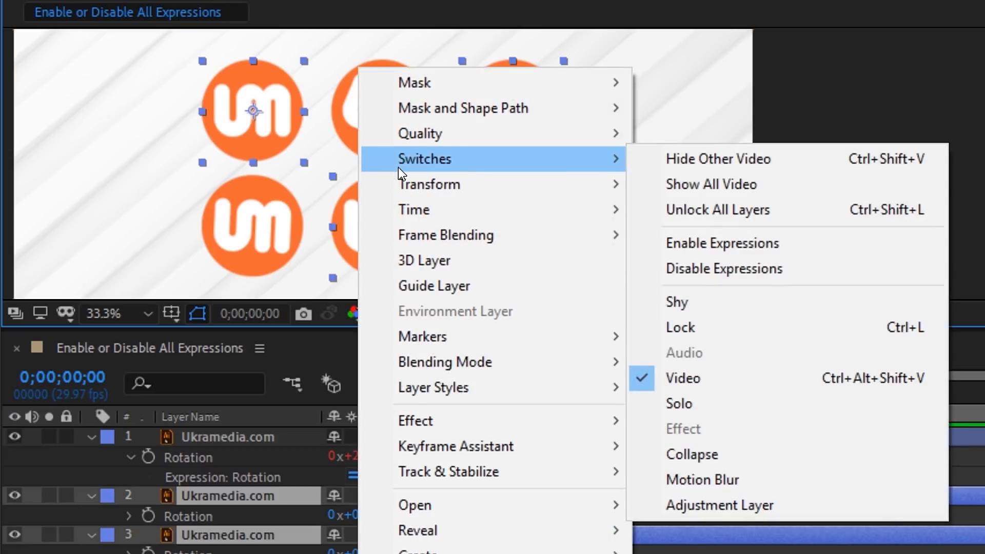
{"action": "left_click", "coordinate": [678, 248]}
{"action": "key", "text": "space"}
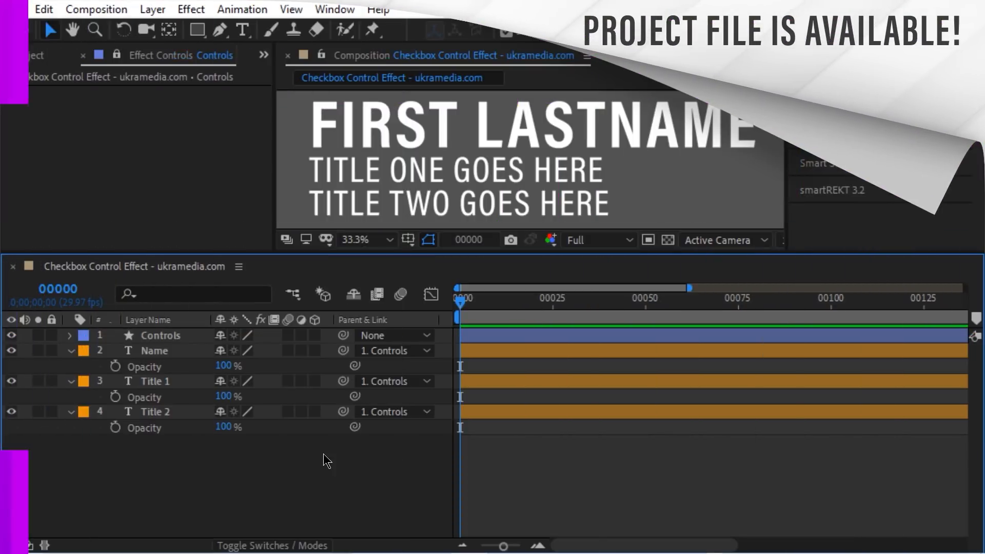
Step: Add a Checkbox Control to the Controls layer and duplicate it twice for three checkboxes
{"action": "left_click", "coordinate": [163, 336]}
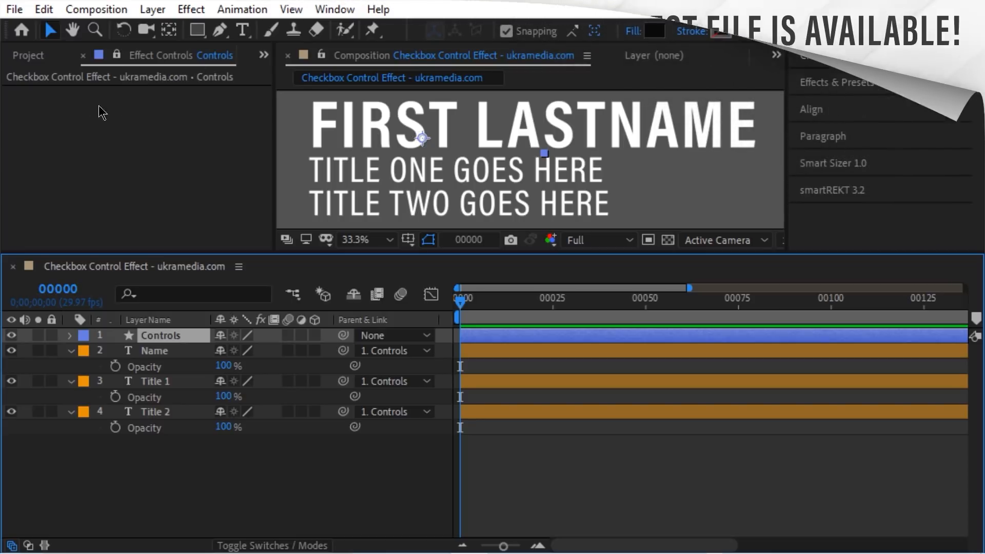
{"action": "right_click", "coordinate": [54, 117]}
{"action": "mouse_move", "coordinate": [205, 265]}
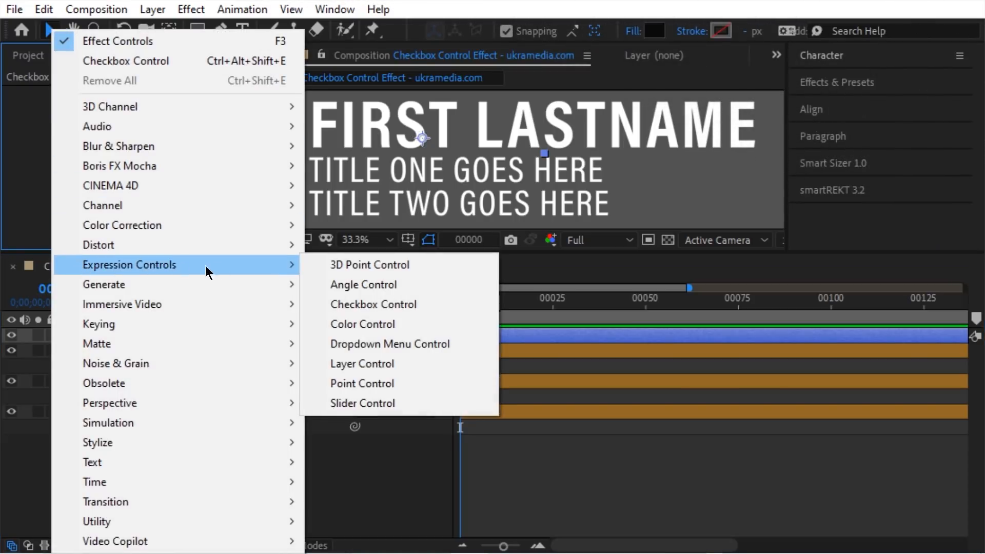
{"action": "left_click", "coordinate": [414, 306]}
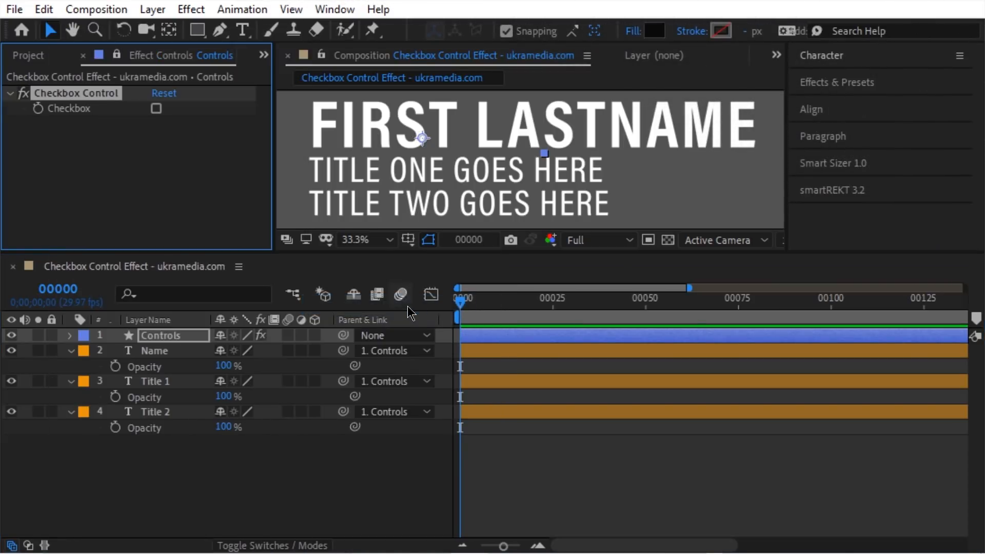
{"action": "left_click", "coordinate": [45, 10]}
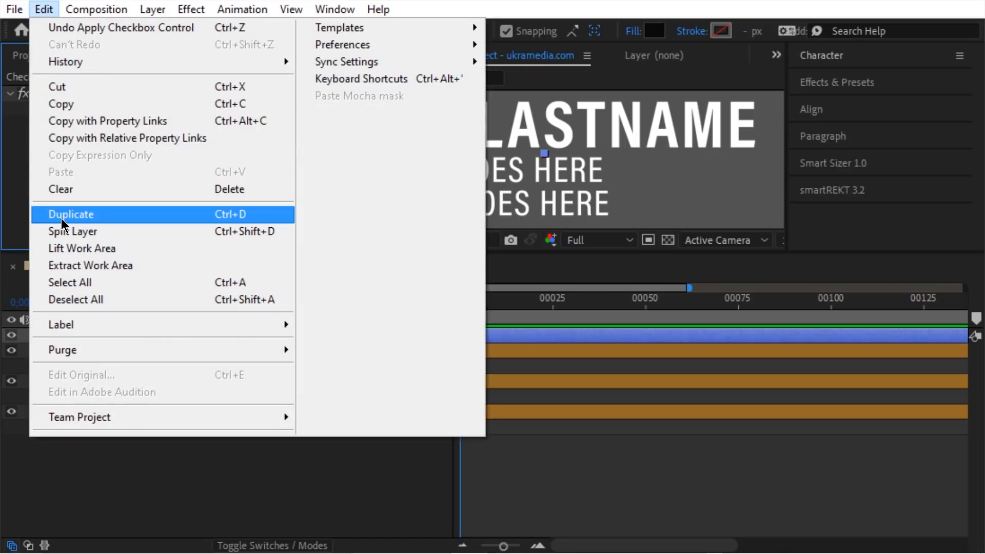
{"action": "left_click", "coordinate": [239, 216]}
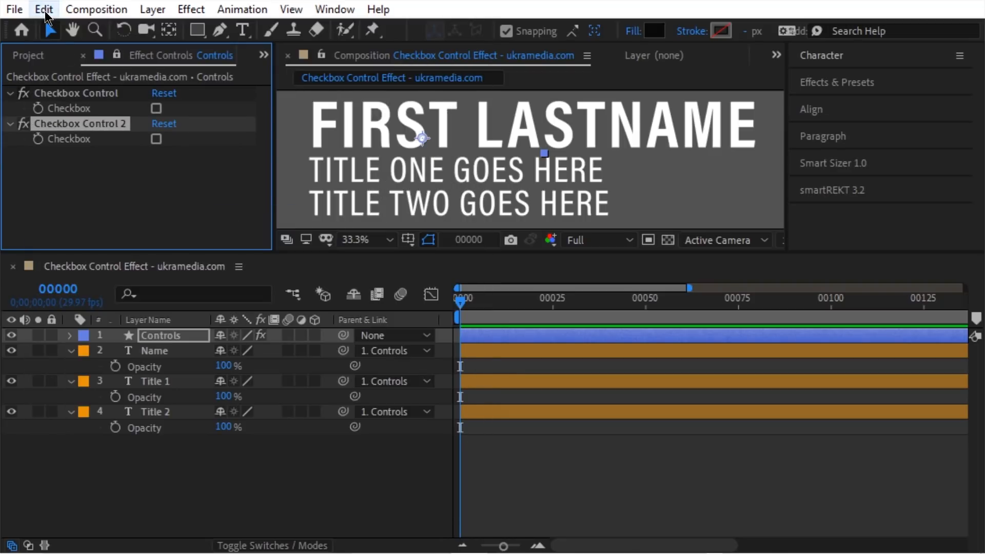
{"action": "left_click", "coordinate": [44, 10]}
{"action": "left_click", "coordinate": [93, 222]}
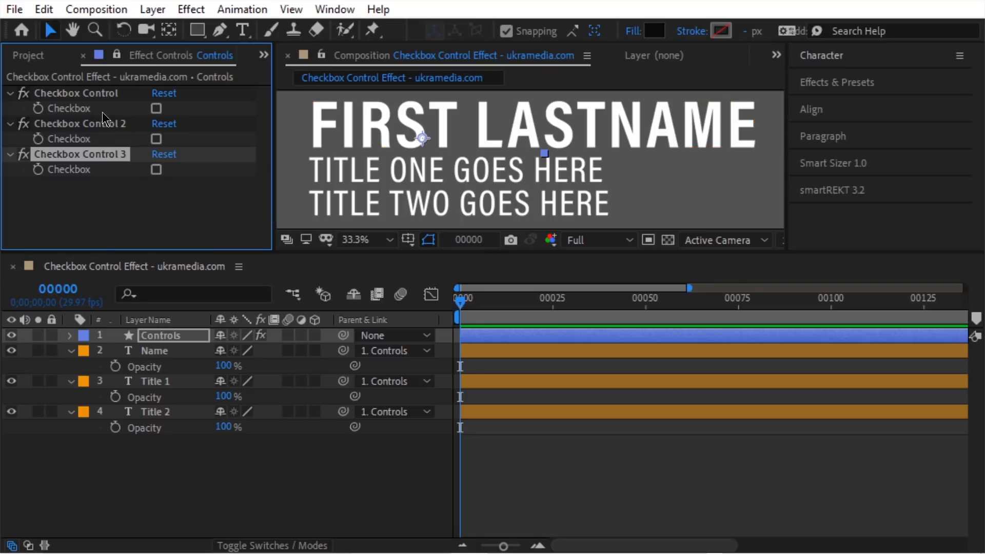
Step: Rename the checkboxes Name, Title 1 and Title 2, and link Name's Opacity to the Name checkbox
{"action": "left_click", "coordinate": [119, 96]}
{"action": "key", "text": "Return"}
{"action": "type", "text": "Name"}
{"action": "key", "text": "Return"}
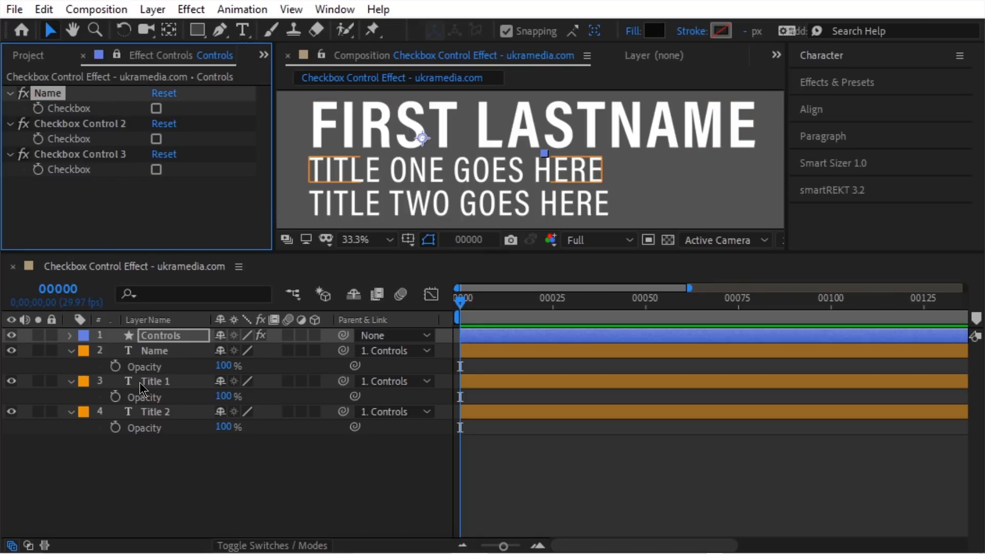
{"action": "left_click", "coordinate": [134, 124]}
{"action": "key", "text": "Return"}
{"action": "type", "text": "Title "}
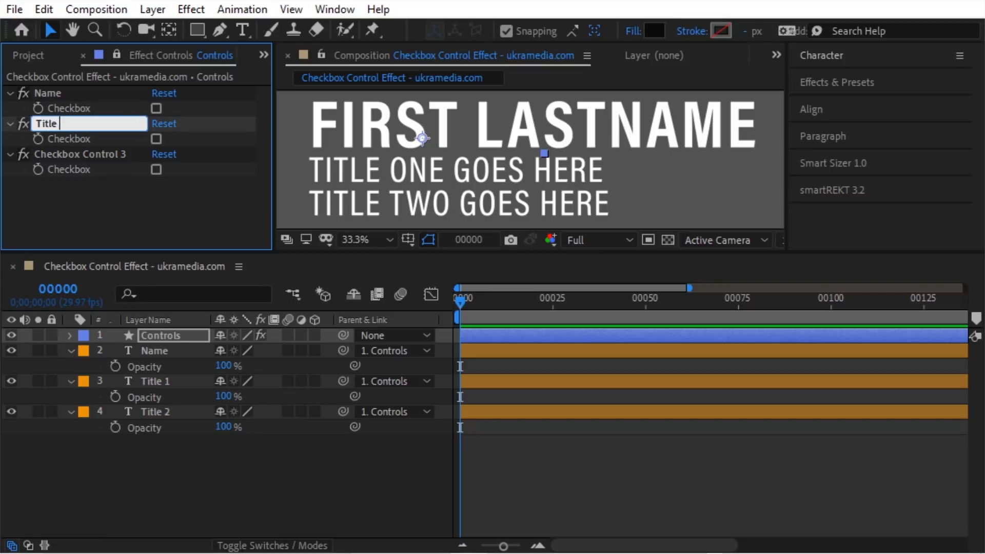
{"action": "type", "text": "1"}
{"action": "key", "text": "Return"}
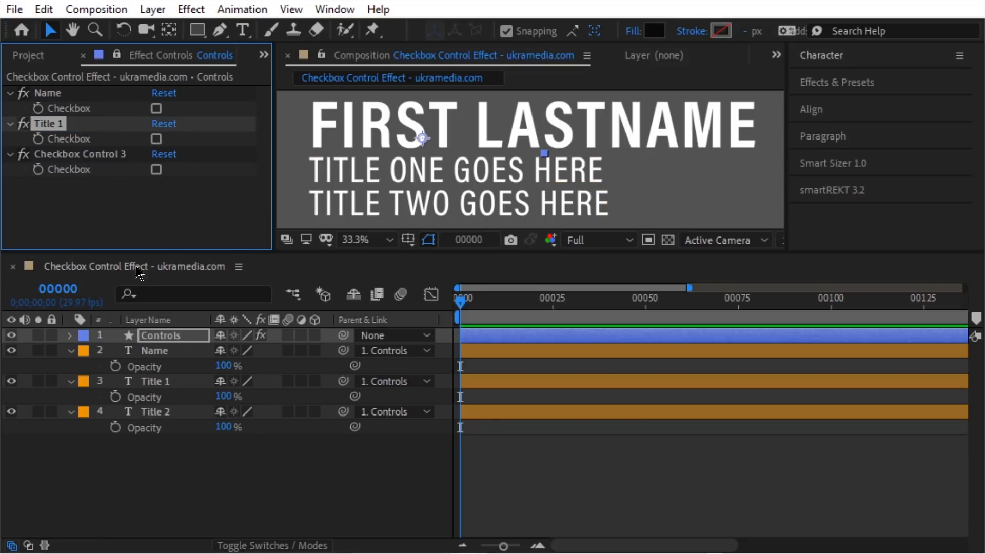
{"action": "left_click", "coordinate": [134, 155]}
{"action": "key", "text": "Return"}
{"action": "type", "text": "Title 2"}
{"action": "key", "text": "Return"}
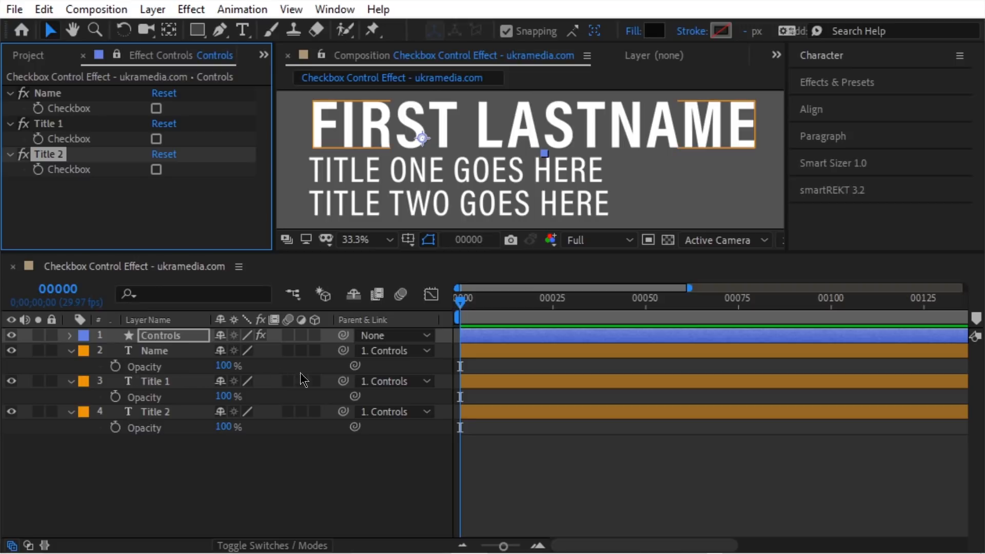
{"action": "left_click_drag", "start_coordinate": [355, 369], "coordinate": [112, 108]}
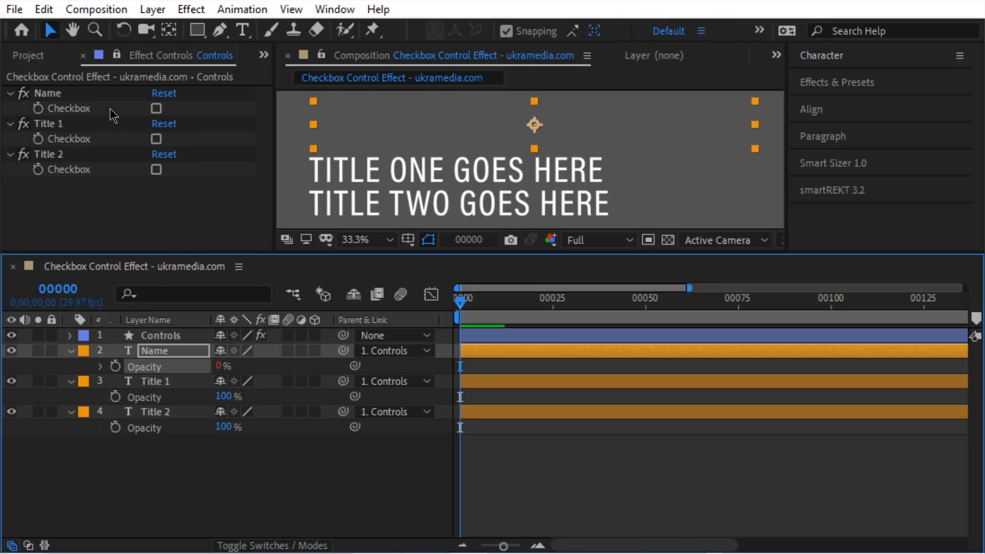
Step: Append .value to Name's Opacity expression and toggle the Name checkbox to test it
{"action": "left_click", "coordinate": [100, 366]}
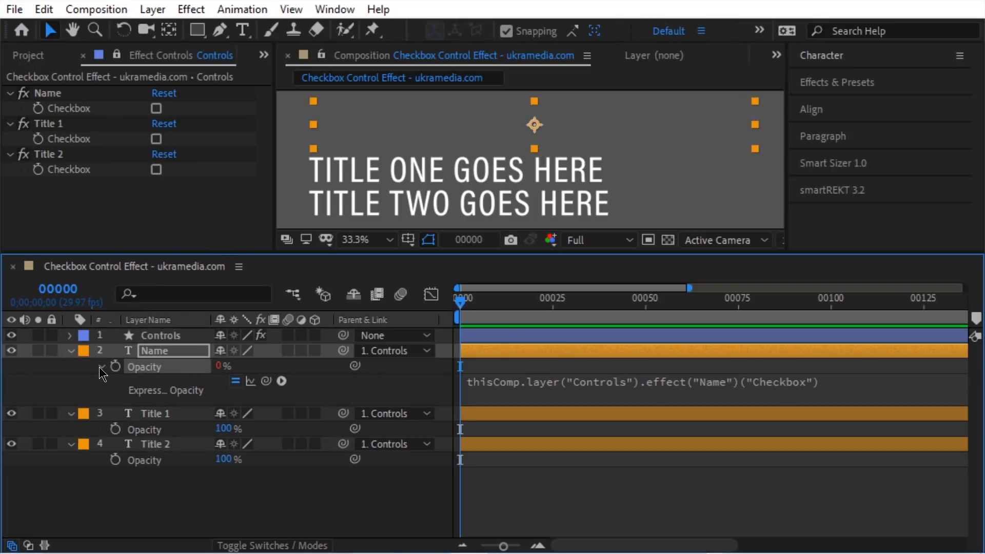
{"action": "left_click", "coordinate": [852, 389]}
{"action": "left_click", "coordinate": [882, 389]}
{"action": "type", "text": ".value * 100"}
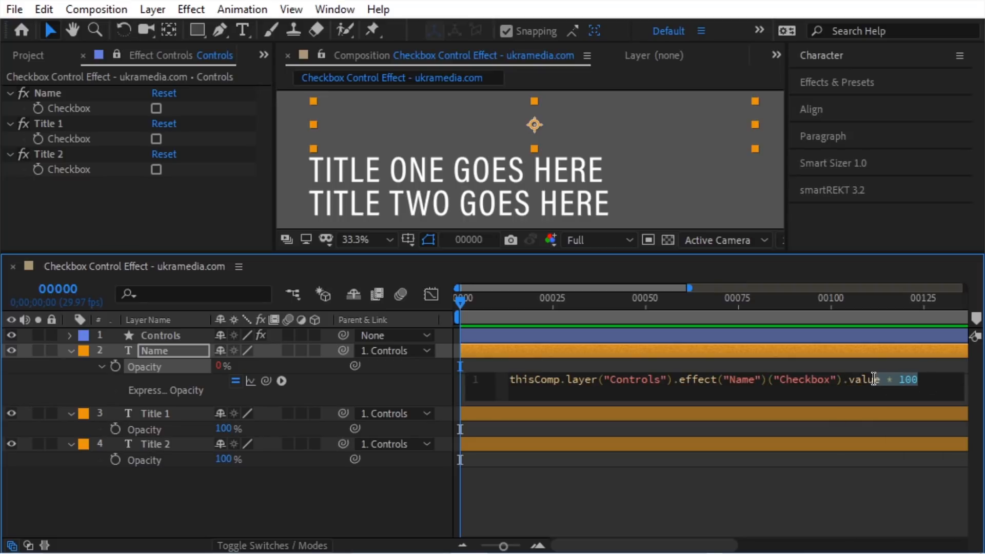
{"action": "left_click", "coordinate": [432, 390]}
{"action": "left_click", "coordinate": [156, 109]}
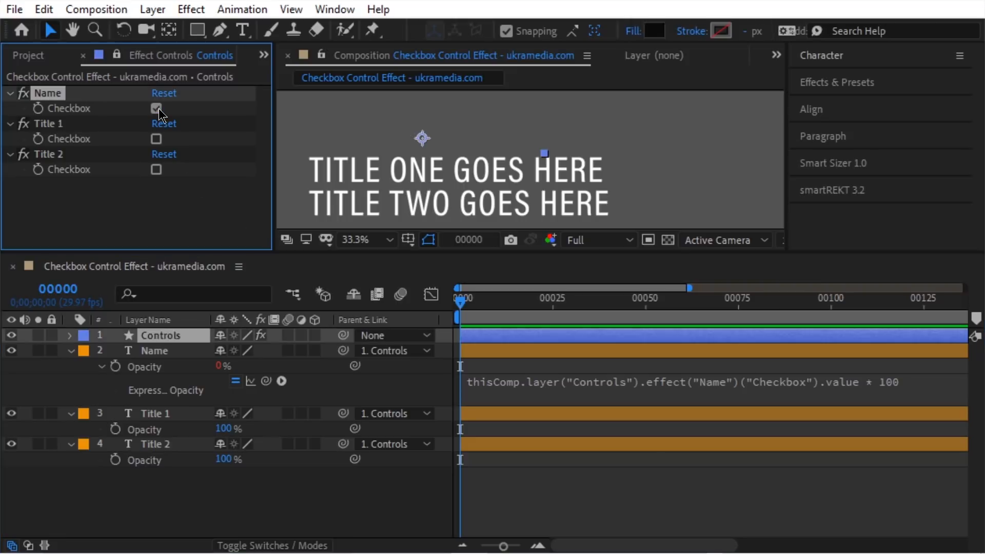
{"action": "left_click", "coordinate": [156, 109]}
{"action": "left_click", "coordinate": [156, 109]}
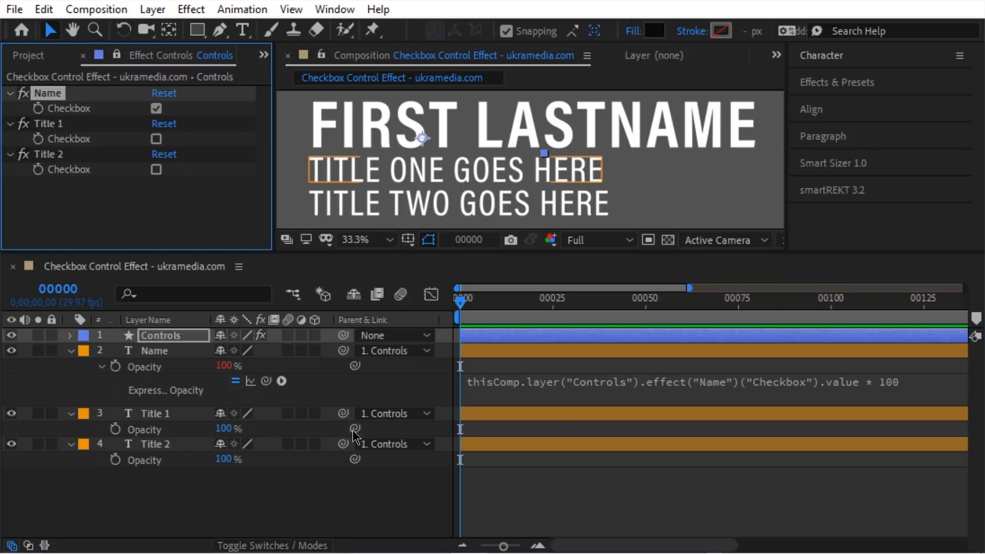
Step: Link Title 1's Opacity to the Title 1 checkbox, edit its expression, and test the toggle
{"action": "left_click_drag", "start_coordinate": [354, 429], "coordinate": [82, 138]}
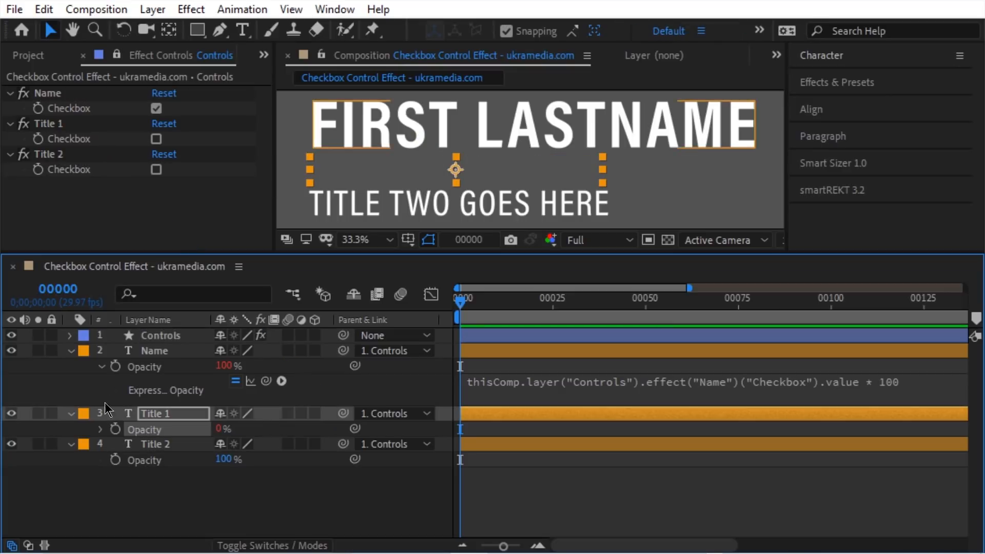
{"action": "left_click", "coordinate": [101, 429]}
{"action": "left_click", "coordinate": [839, 448]}
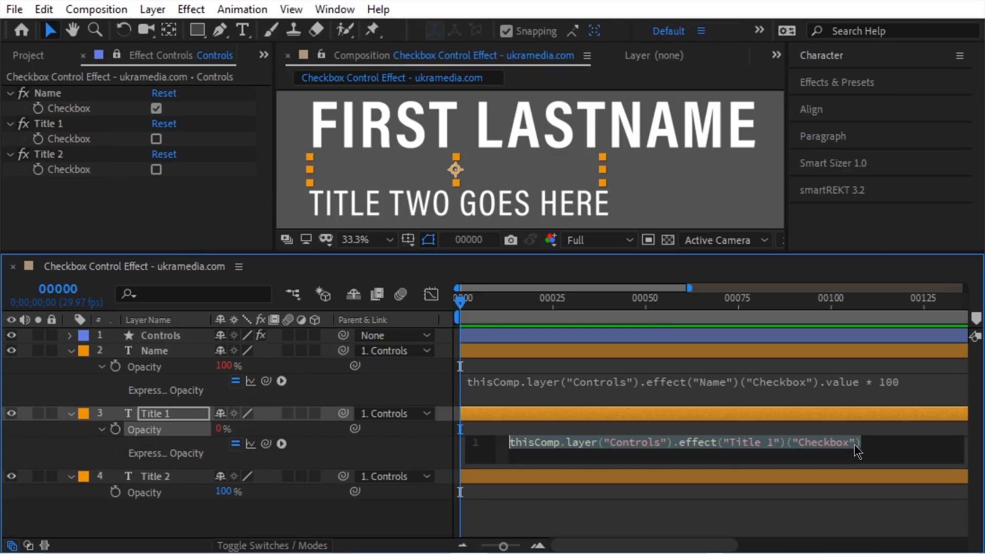
{"action": "left_click", "coordinate": [877, 436]}
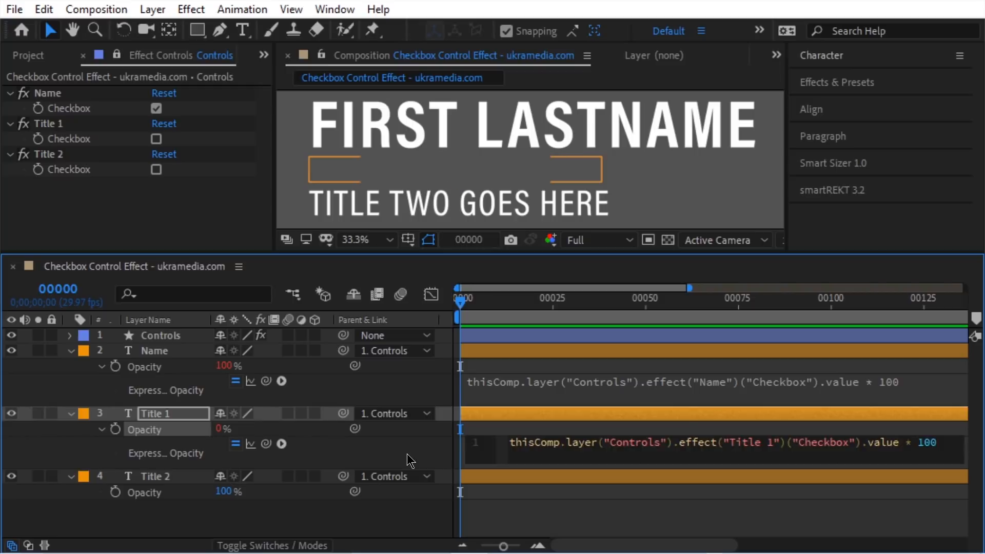
{"action": "left_click", "coordinate": [291, 368]}
{"action": "left_click", "coordinate": [156, 139]}
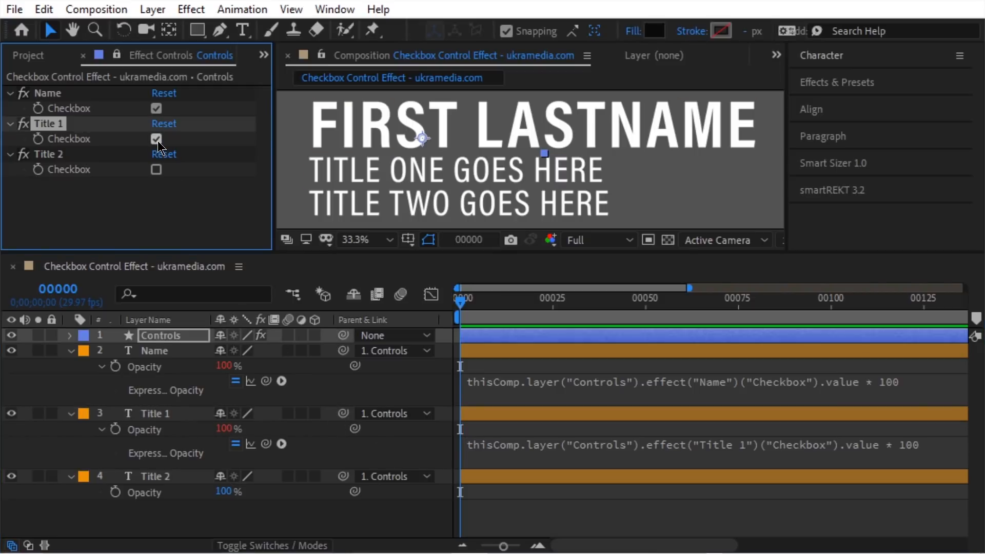
{"action": "left_click", "coordinate": [156, 139]}
{"action": "left_click", "coordinate": [156, 139]}
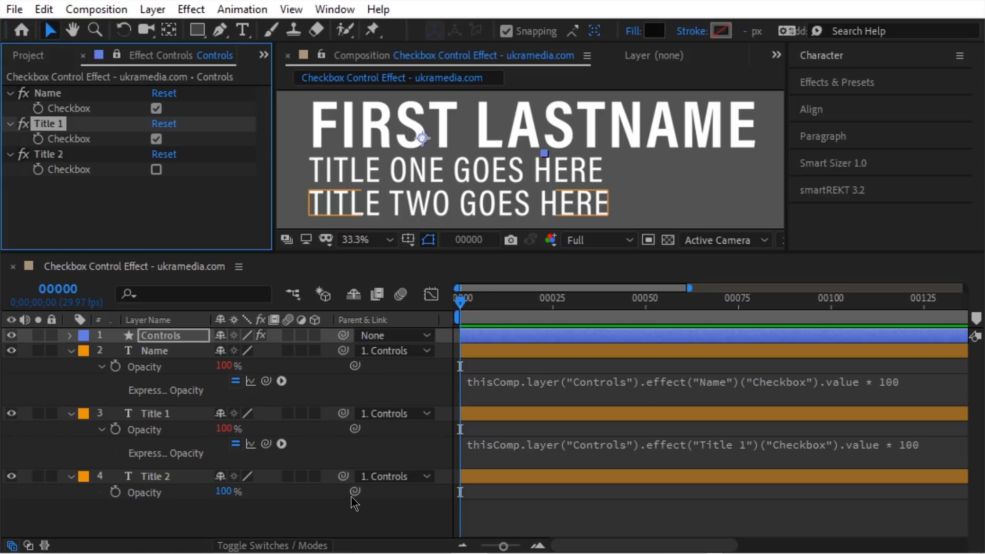
Step: Link Title 2's Opacity to the Title 2 checkbox, edit its expression, then switch all three checkboxes off
{"action": "left_click_drag", "start_coordinate": [354, 492], "coordinate": [103, 170]}
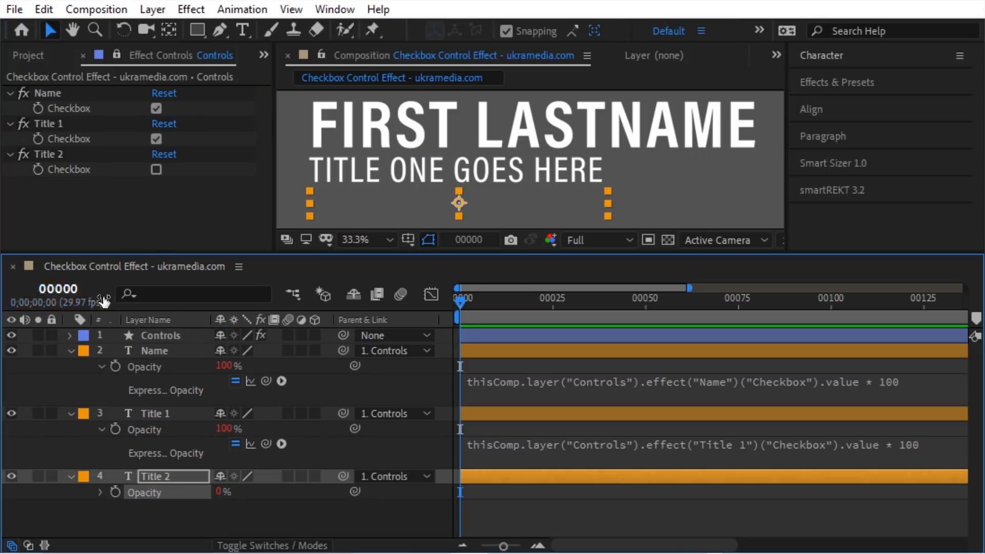
{"action": "left_click", "coordinate": [102, 492]}
{"action": "left_click", "coordinate": [619, 513]}
{"action": "left_click", "coordinate": [872, 510]}
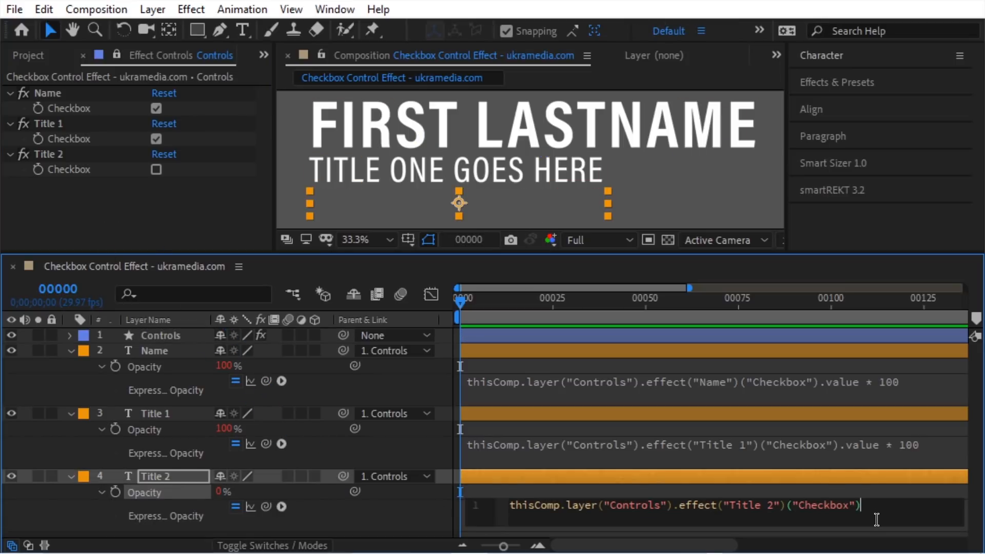
{"action": "left_click", "coordinate": [299, 382]}
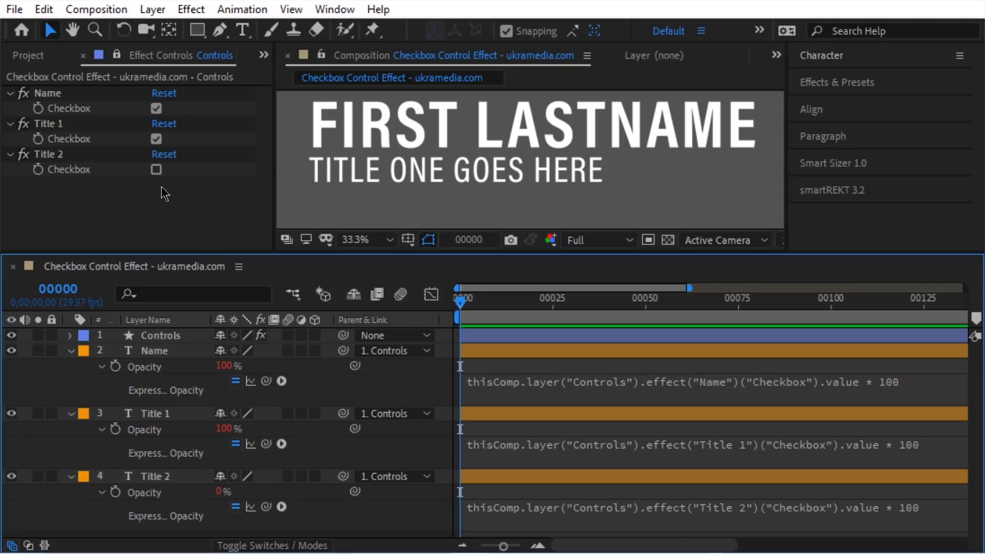
{"action": "left_click", "coordinate": [156, 170]}
{"action": "left_click", "coordinate": [156, 108]}
{"action": "left_click", "coordinate": [157, 139]}
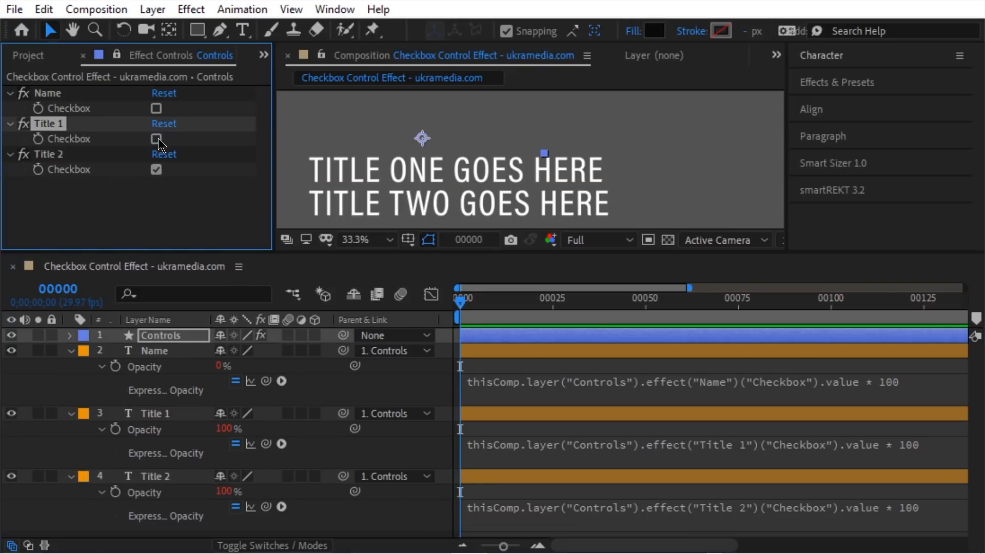
{"action": "left_click", "coordinate": [156, 170]}
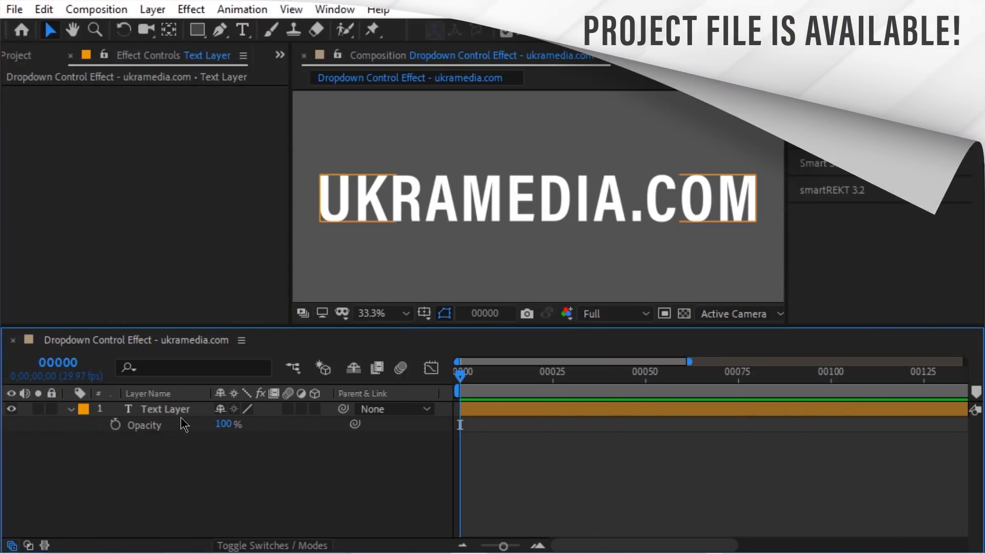
Step: Add a Dropdown Menu Control to the text layer and name it Layer Opacity
{"action": "left_click", "coordinate": [165, 409]}
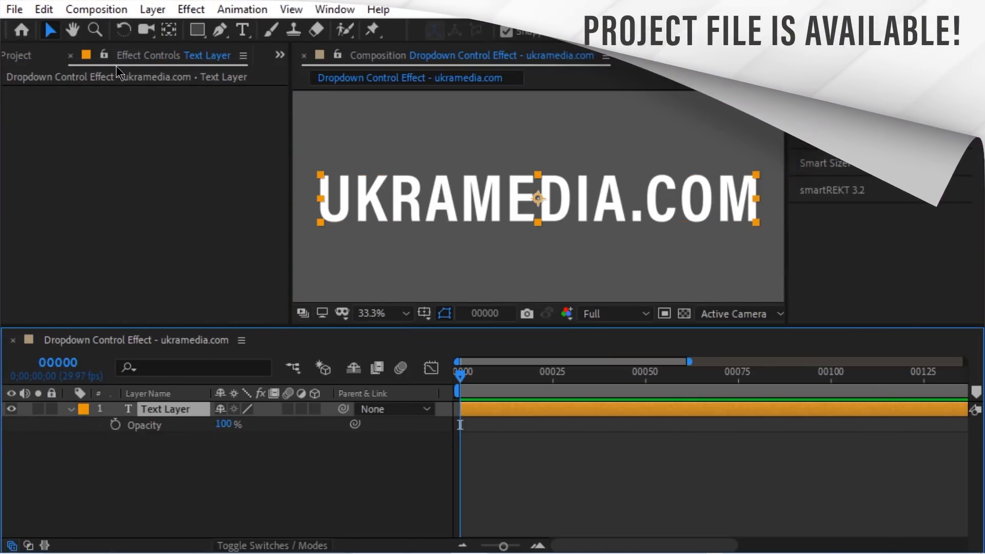
{"action": "right_click", "coordinate": [31, 113]}
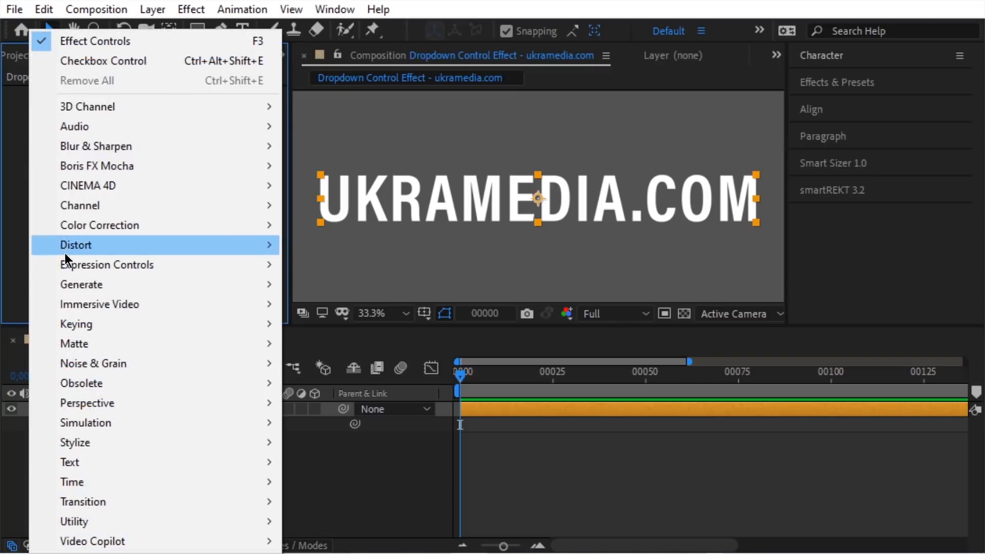
{"action": "mouse_move", "coordinate": [85, 264]}
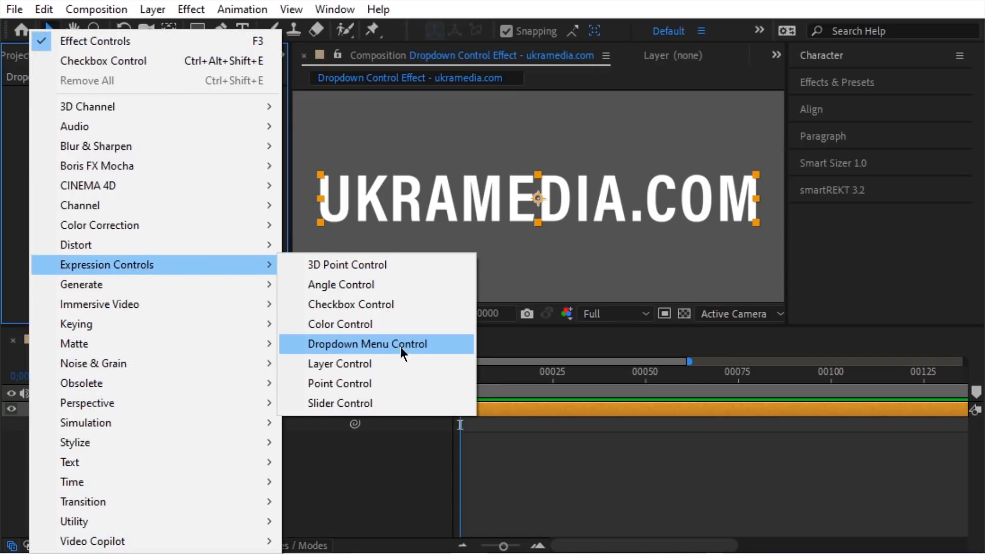
{"action": "left_click", "coordinate": [427, 344]}
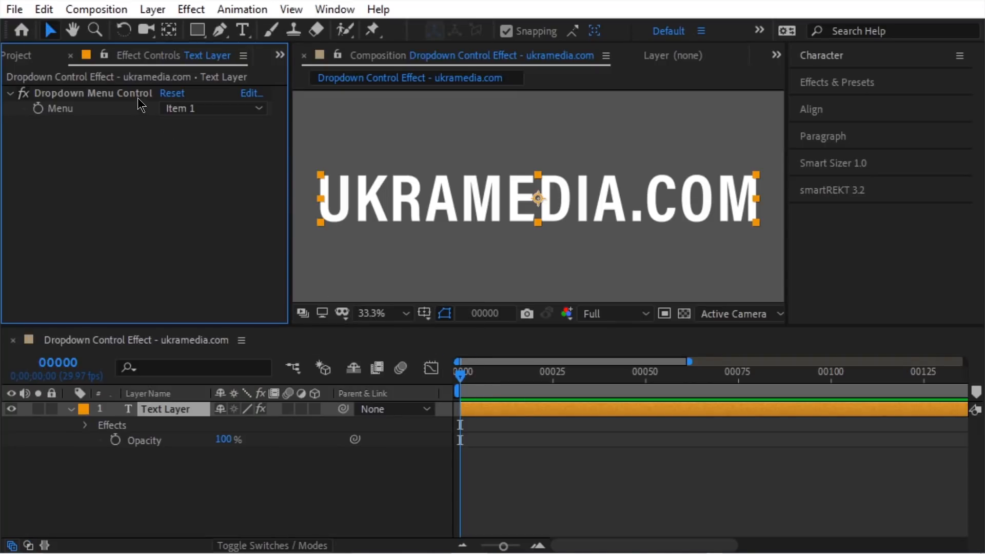
{"action": "key", "text": "Return"}
{"action": "type", "text": "Layer Opaci"}
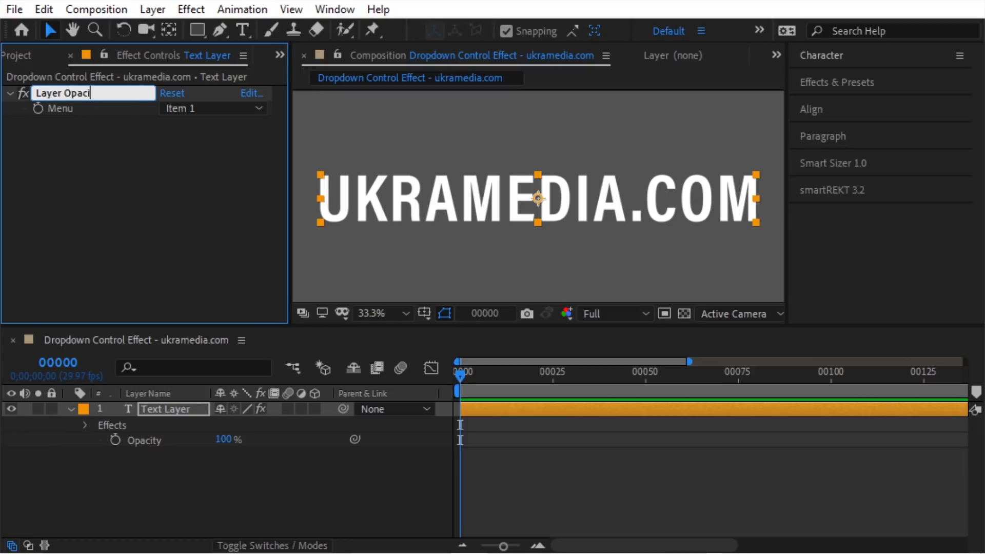
{"action": "type", "text": "ty"}
{"action": "key", "text": "Return"}
Step: Set the dropdown's items to 100, 90, 80 and 70, then select the text layer's Opacity
{"action": "left_click", "coordinate": [193, 110]}
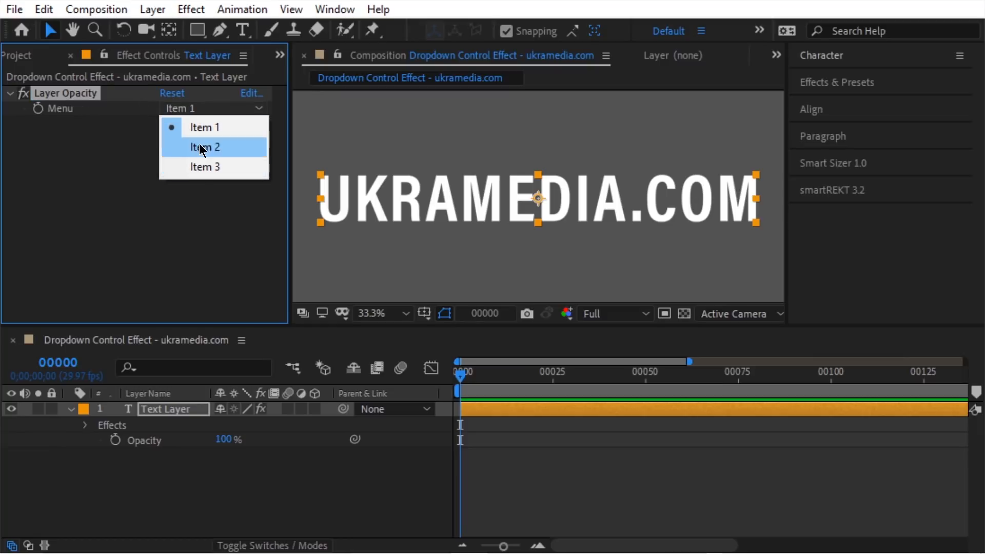
{"action": "left_click", "coordinate": [251, 97]}
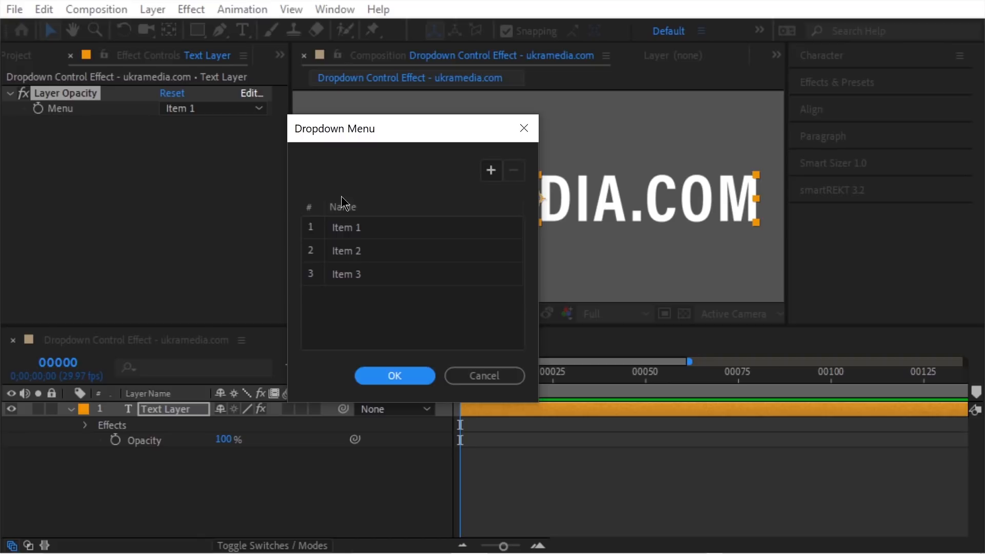
{"action": "double_click", "coordinate": [375, 228]}
{"action": "type", "text": "100"}
{"action": "key", "text": "Return"}
{"action": "double_click", "coordinate": [367, 256]}
{"action": "type", "text": "90"}
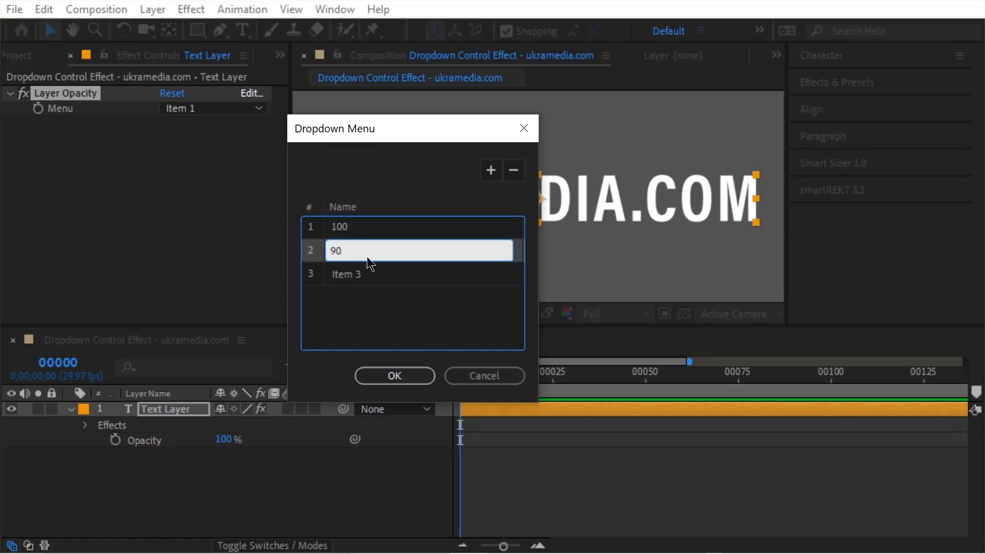
{"action": "double_click", "coordinate": [369, 276]}
{"action": "left_click", "coordinate": [491, 174]}
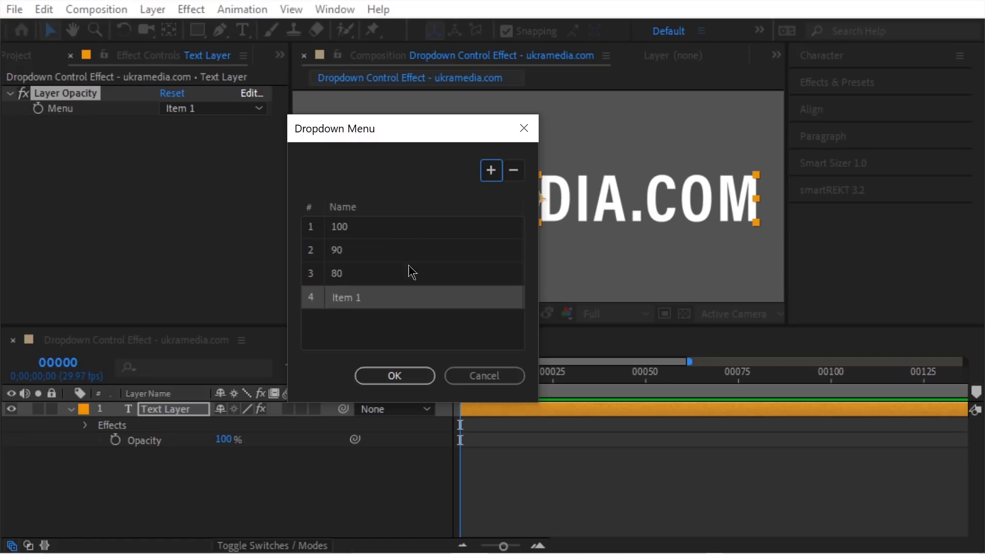
{"action": "double_click", "coordinate": [373, 300]}
{"action": "type", "text": "70"}
{"action": "key", "text": "Return"}
{"action": "left_click", "coordinate": [407, 381]}
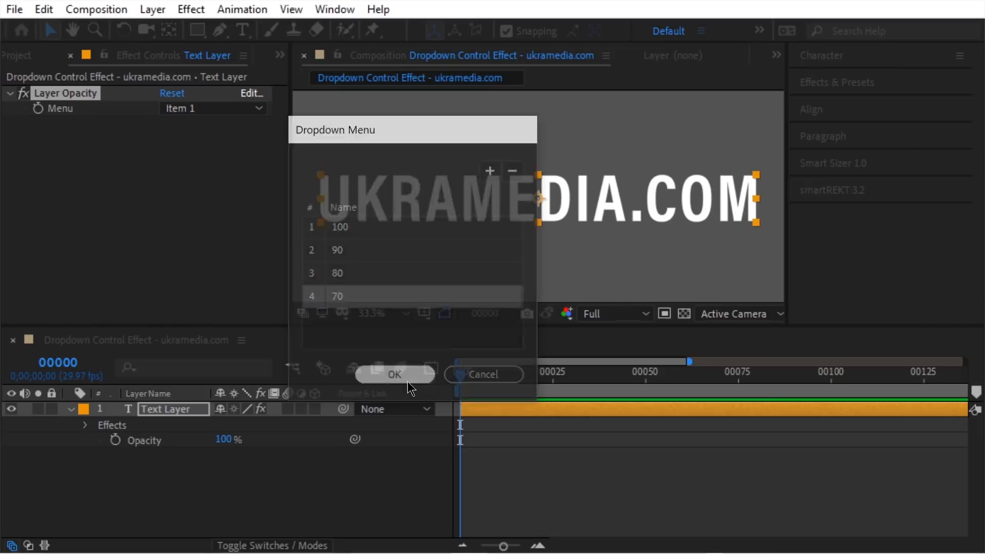
{"action": "left_click", "coordinate": [167, 447]}
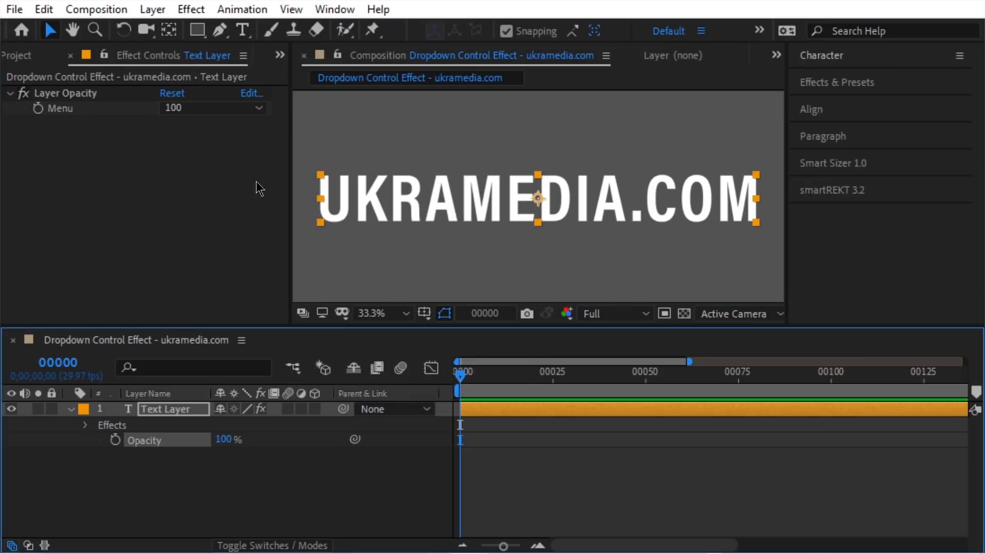
{"action": "left_click", "coordinate": [242, 9]}
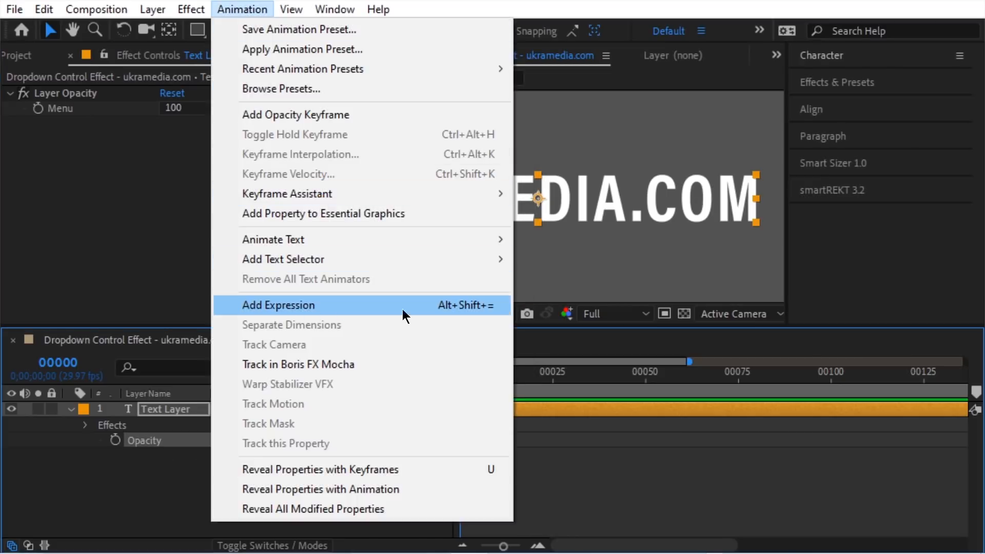
Step: Give Opacity the expression dropdownMenu = Menu.value; with an array indexed by [dropdownMenu - 1]
{"action": "left_click", "coordinate": [485, 307]}
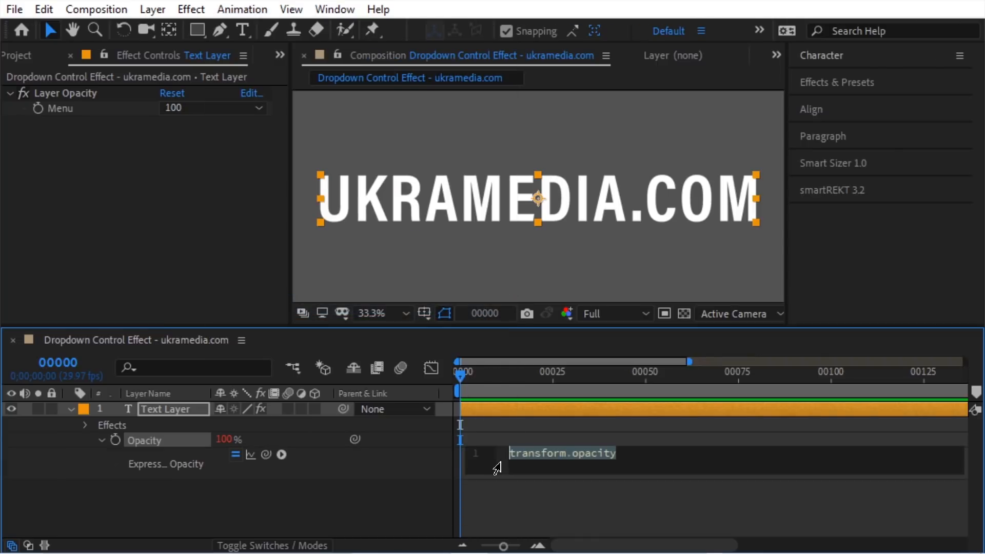
{"action": "type", "text": "dropdownMe"}
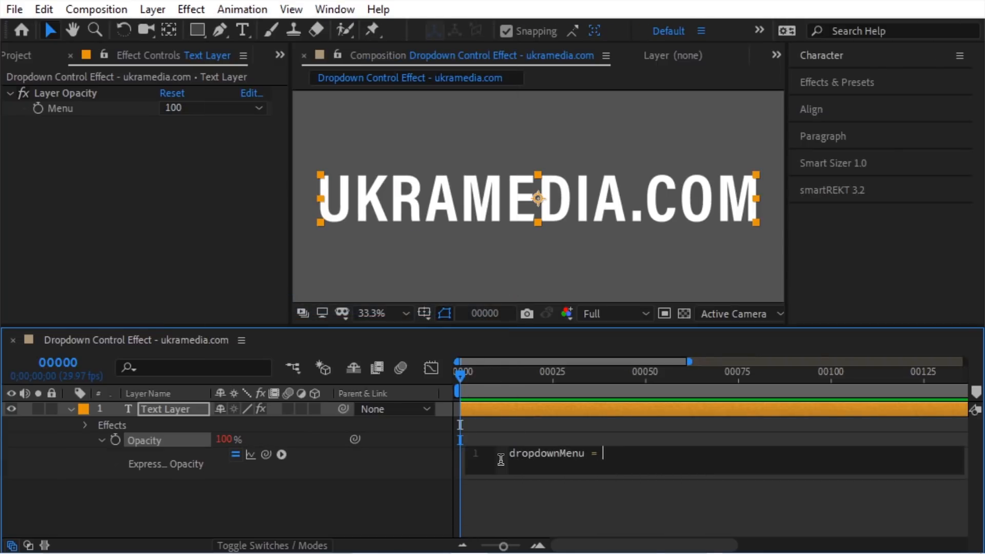
{"action": "type", "text": "nu ="}
{"action": "left_click_drag", "start_coordinate": [266, 454], "coordinate": [99, 125]}
{"action": "type", "text": "."}
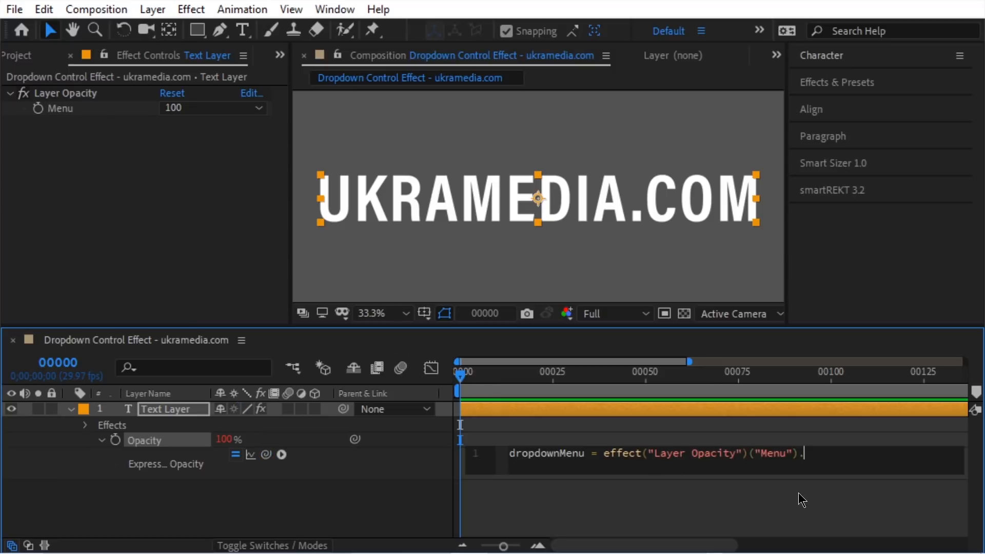
{"action": "type", "text": "value;"}
{"action": "key", "text": "Return"}
{"action": "type", "text": "["}
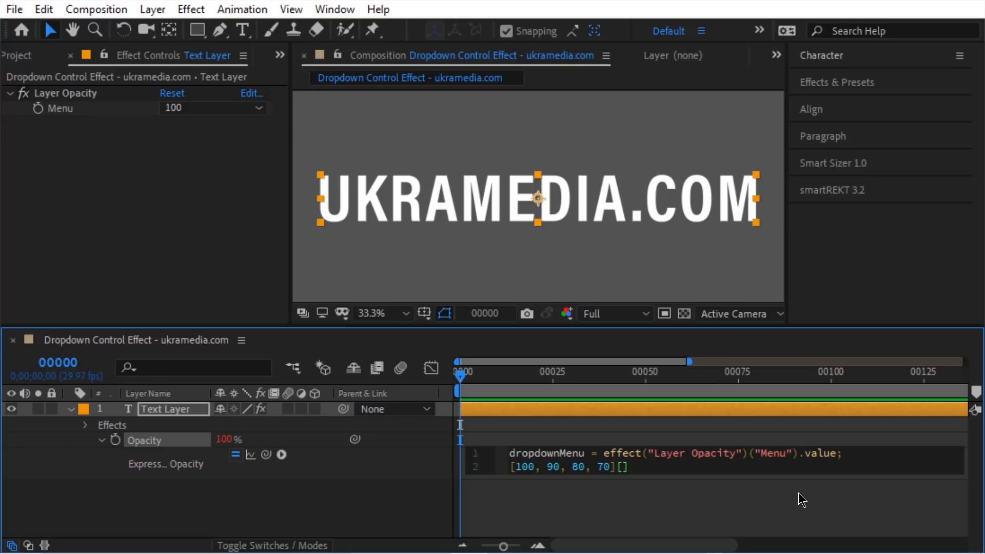
{"action": "type", "text": "dropdownMenu - "}
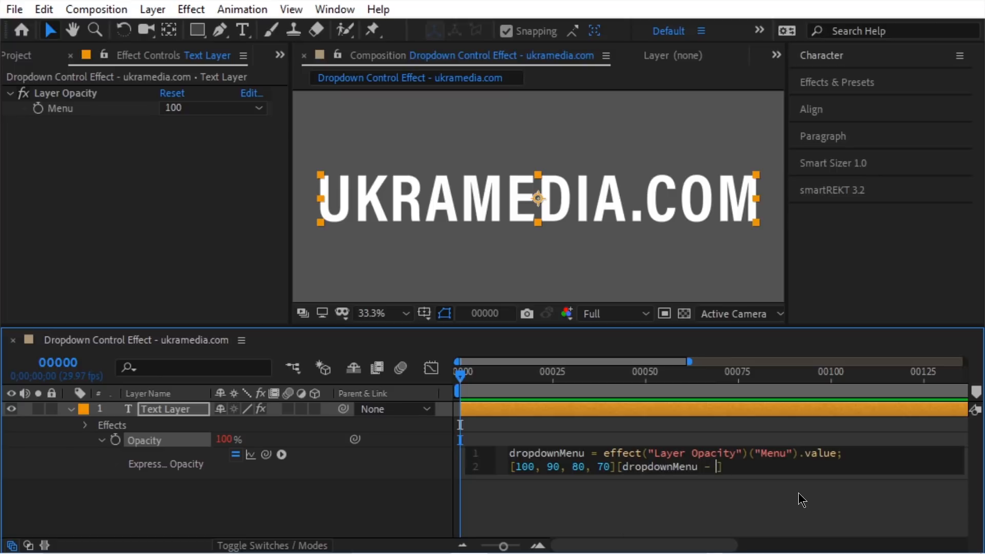
{"action": "type", "text": "1"}
{"action": "left_click", "coordinate": [798, 493]}
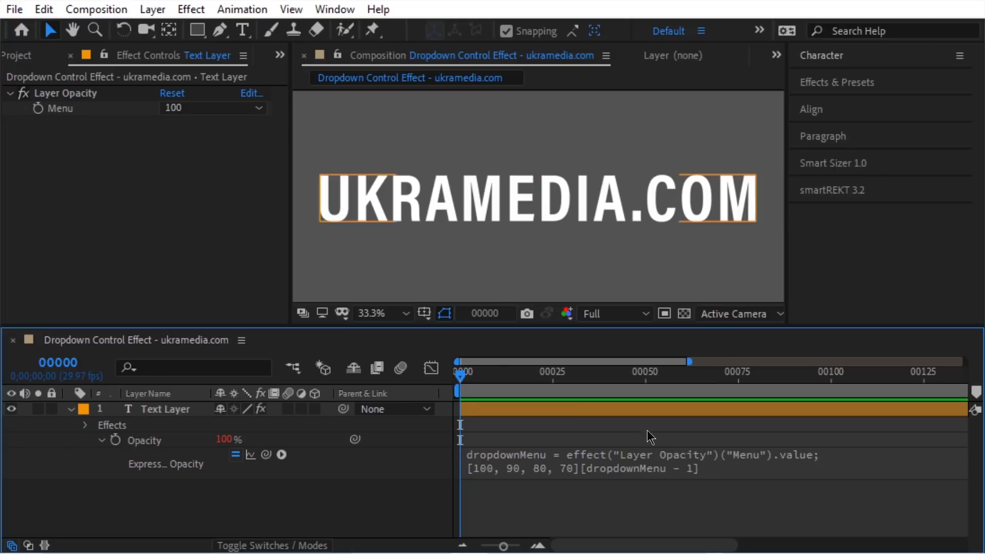
Step: Test the Menu dropdown at 100, 90 and 80, leaving it on 80
{"action": "left_click", "coordinate": [184, 109]}
{"action": "left_click", "coordinate": [198, 133]}
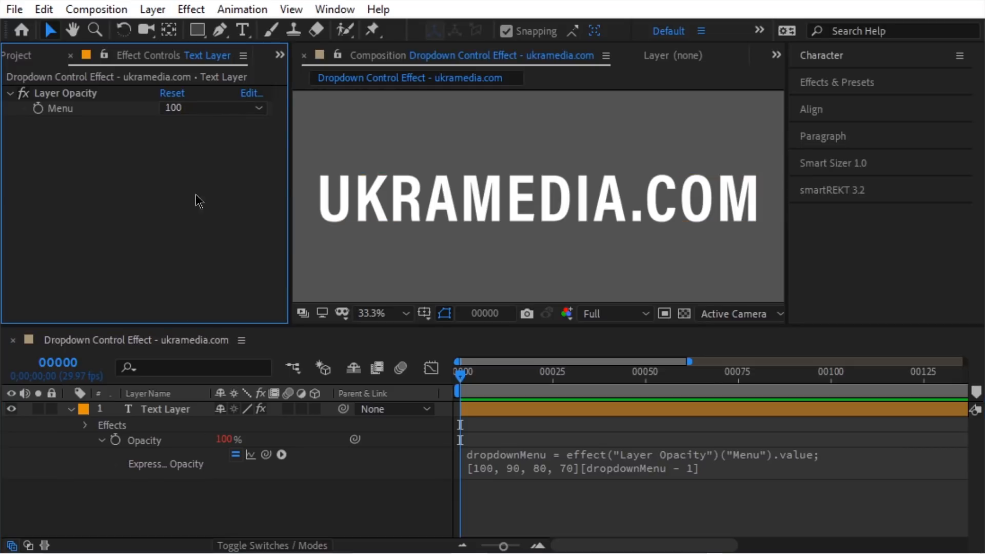
{"action": "left_click", "coordinate": [195, 107]}
{"action": "left_click", "coordinate": [197, 149]}
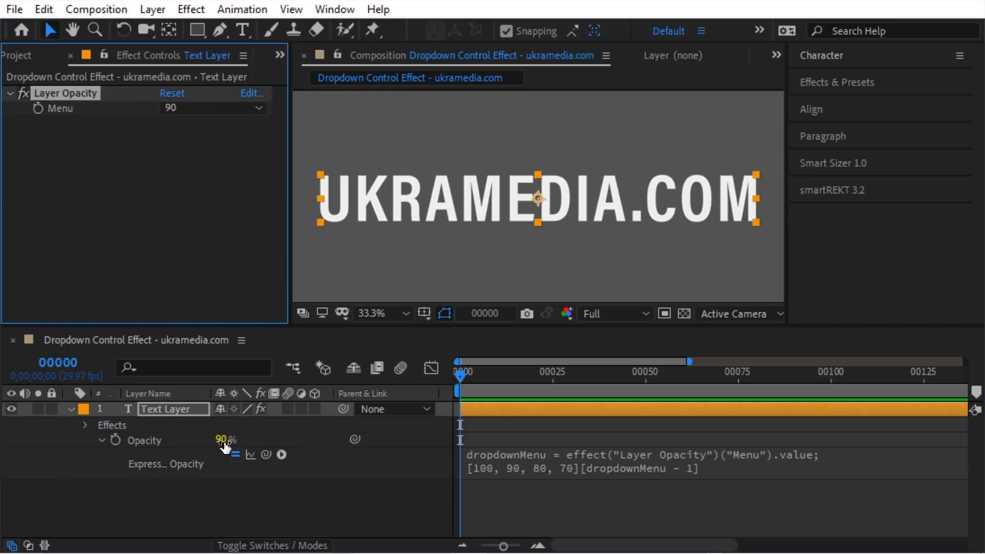
{"action": "left_click", "coordinate": [195, 107]}
{"action": "left_click", "coordinate": [195, 165]}
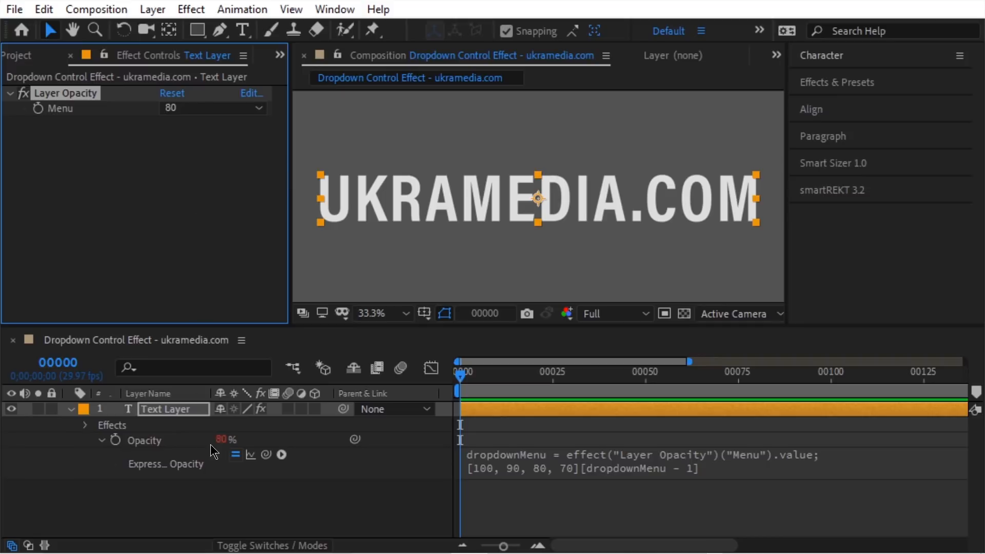
{"action": "left_click", "coordinate": [195, 108]}
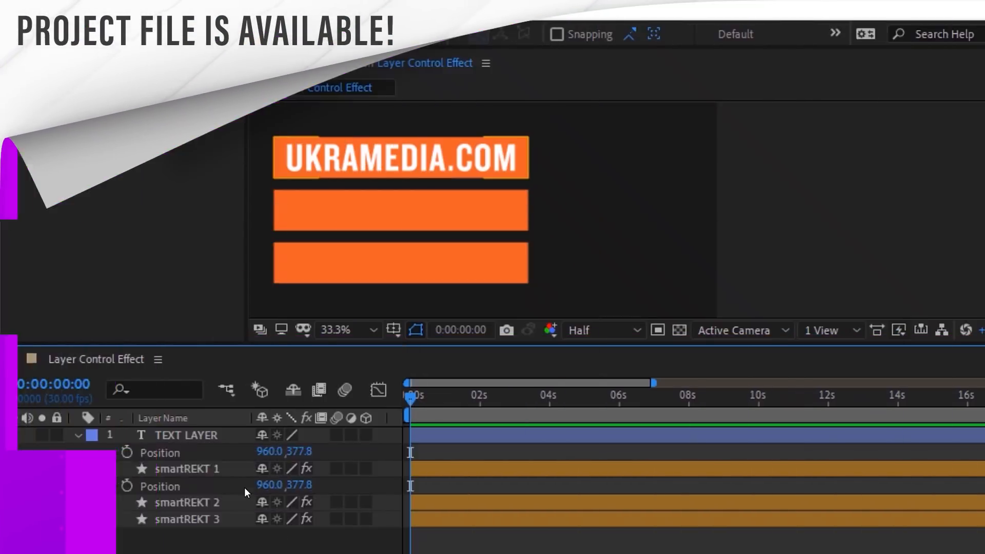
Step: Add a Layer Control to TEXT LAYER targeting the smartREKT 2 layer
{"action": "left_click", "coordinate": [197, 435]}
{"action": "right_click", "coordinate": [156, 328]}
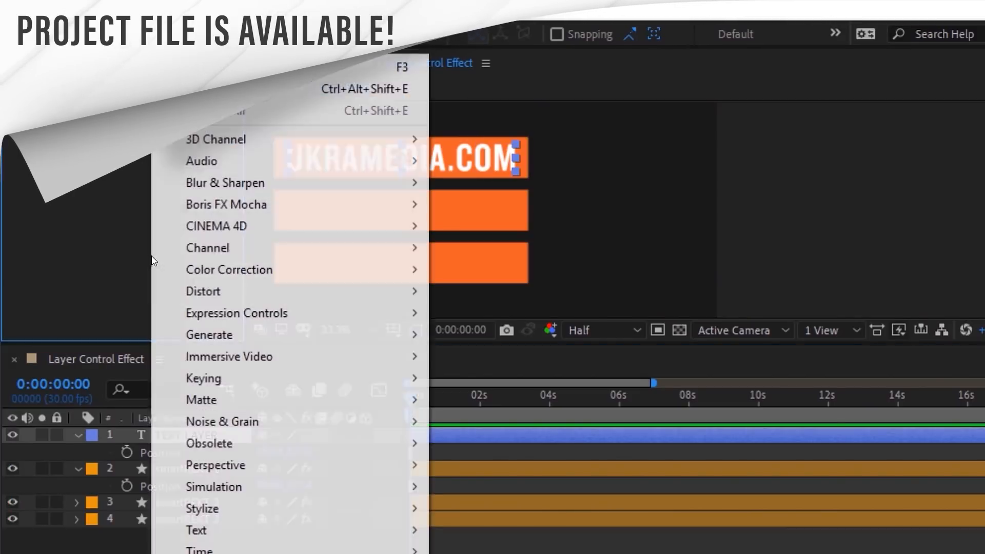
{"action": "mouse_move", "coordinate": [187, 319]}
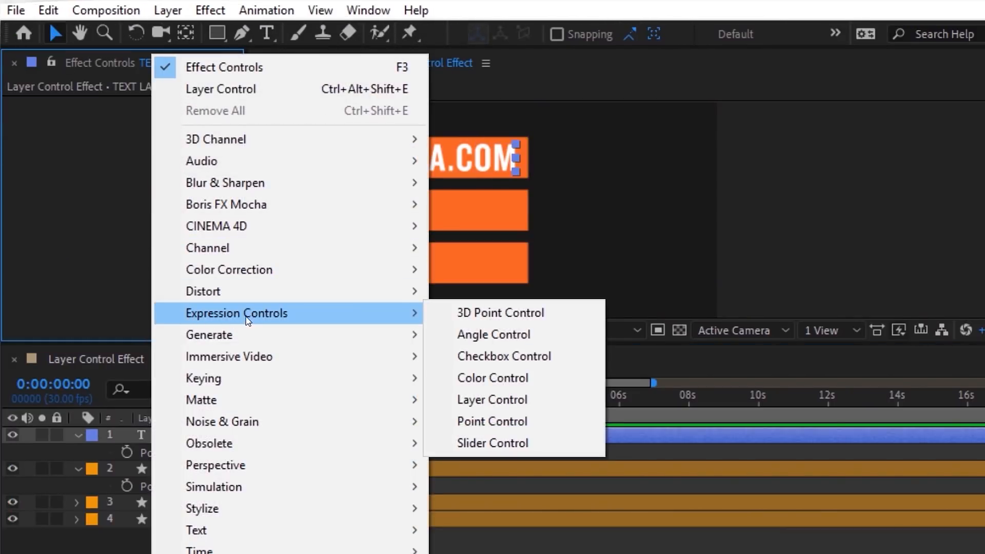
{"action": "left_click", "coordinate": [500, 403]}
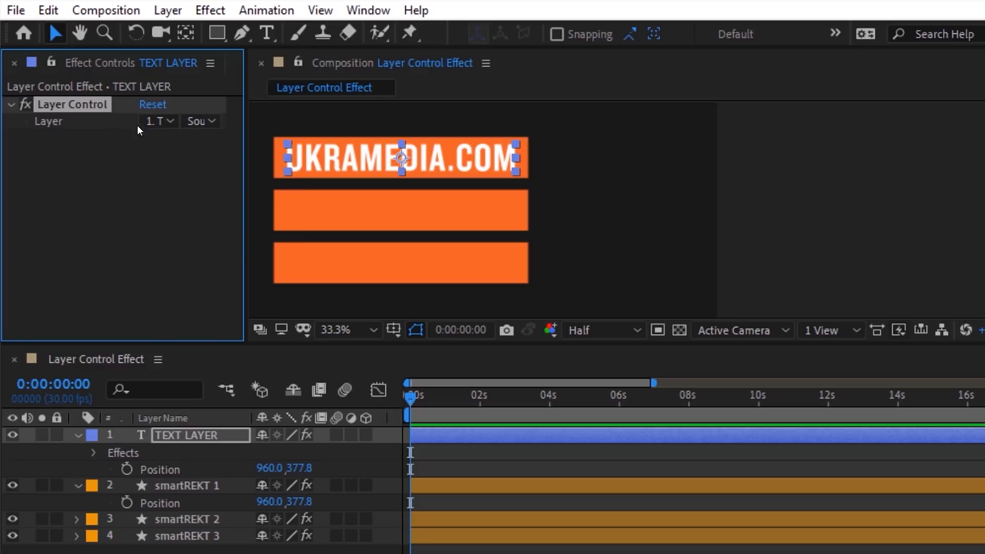
{"action": "left_click", "coordinate": [158, 121]}
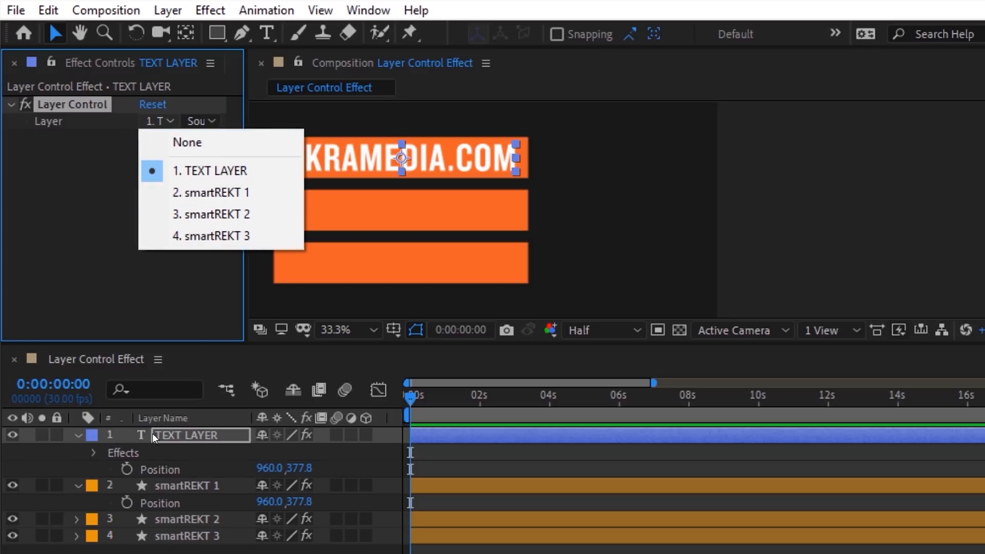
{"action": "left_click", "coordinate": [202, 218]}
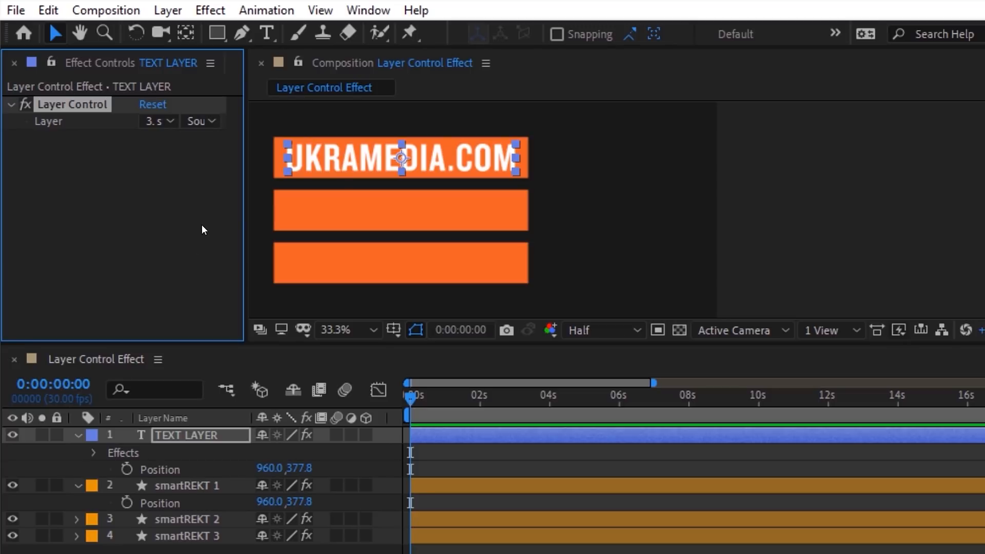
Step: Add a Position expression whose layer reference points to the Layer control
{"action": "left_click", "coordinate": [156, 469]}
{"action": "left_click", "coordinate": [266, 10]}
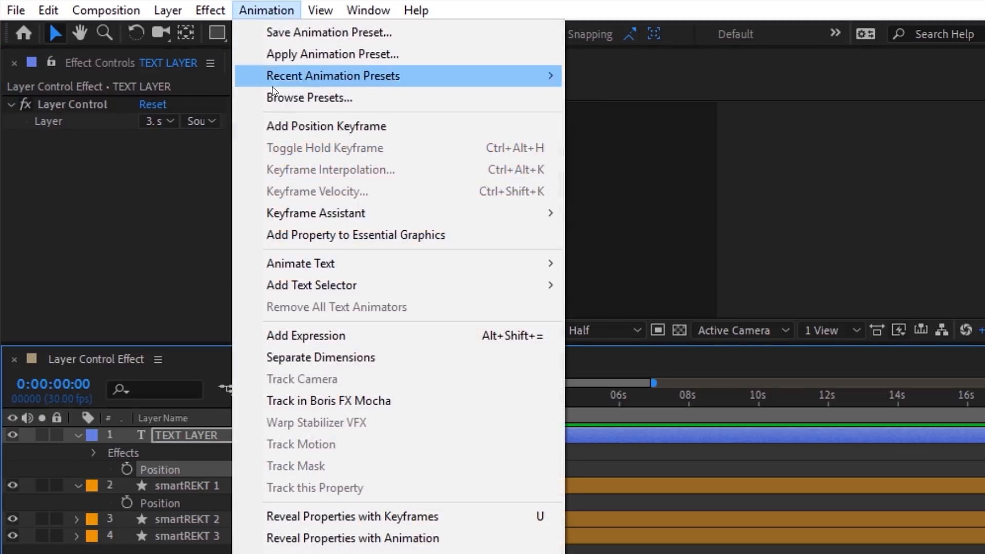
{"action": "left_click", "coordinate": [311, 343]}
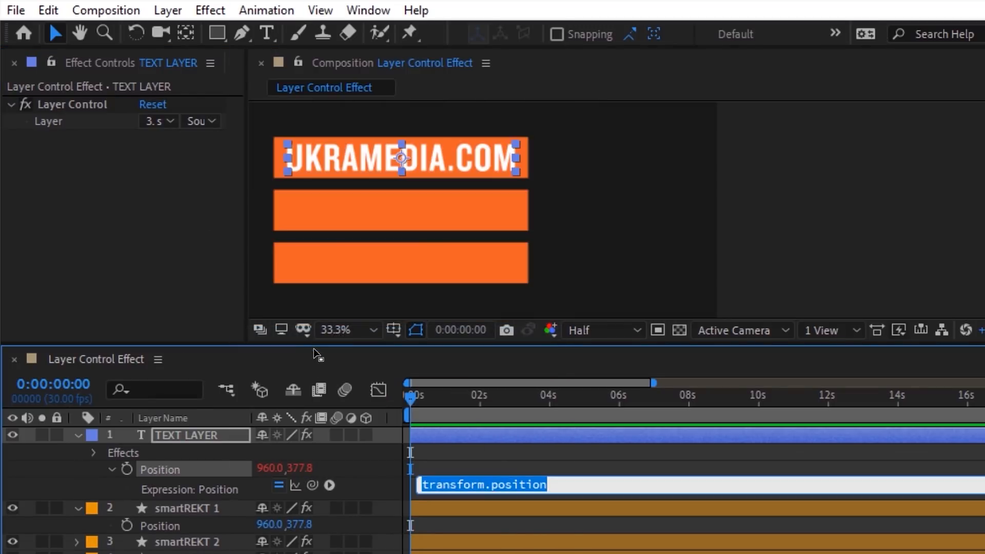
{"action": "left_click_drag", "start_coordinate": [311, 483], "coordinate": [205, 522]}
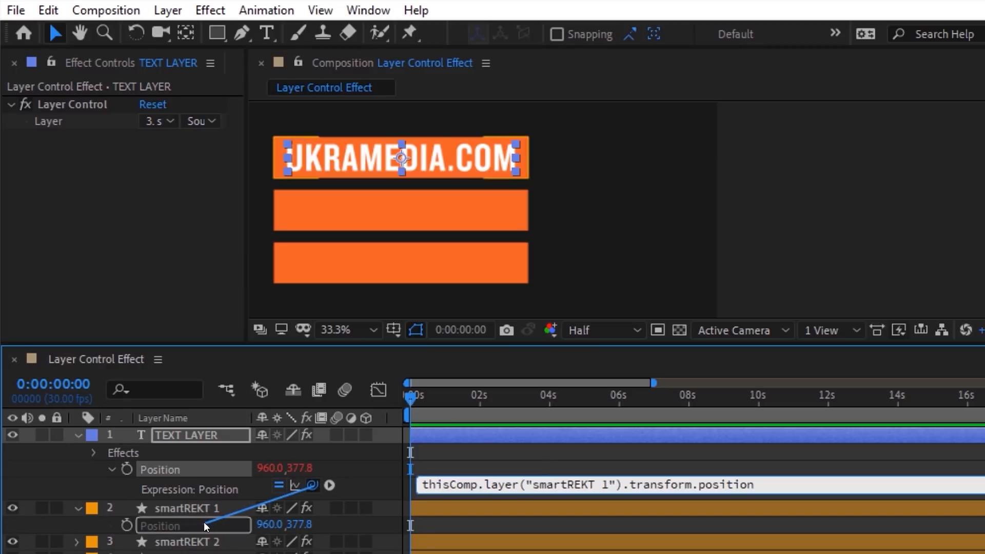
{"action": "left_click", "coordinate": [623, 484]}
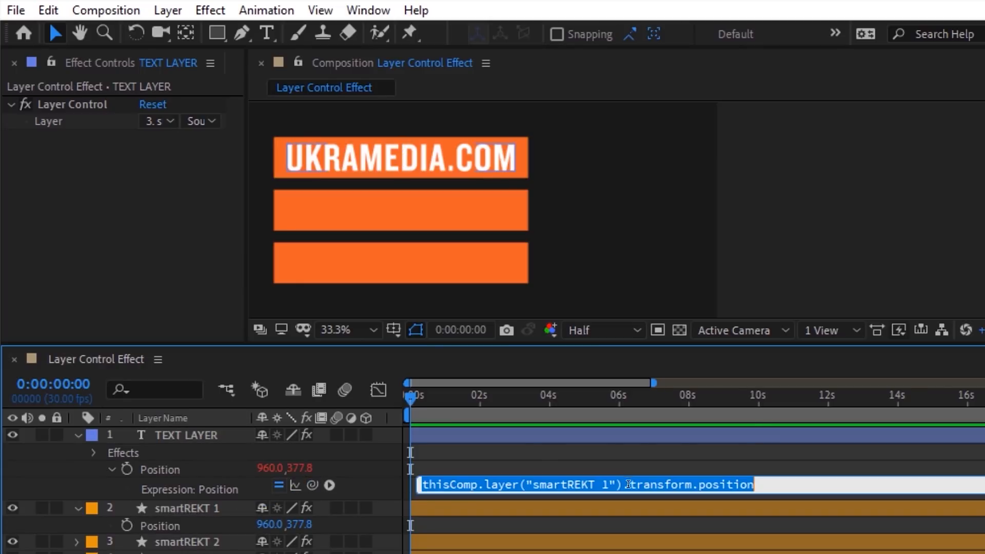
{"action": "left_click_drag", "start_coordinate": [623, 484], "coordinate": [379, 478]}
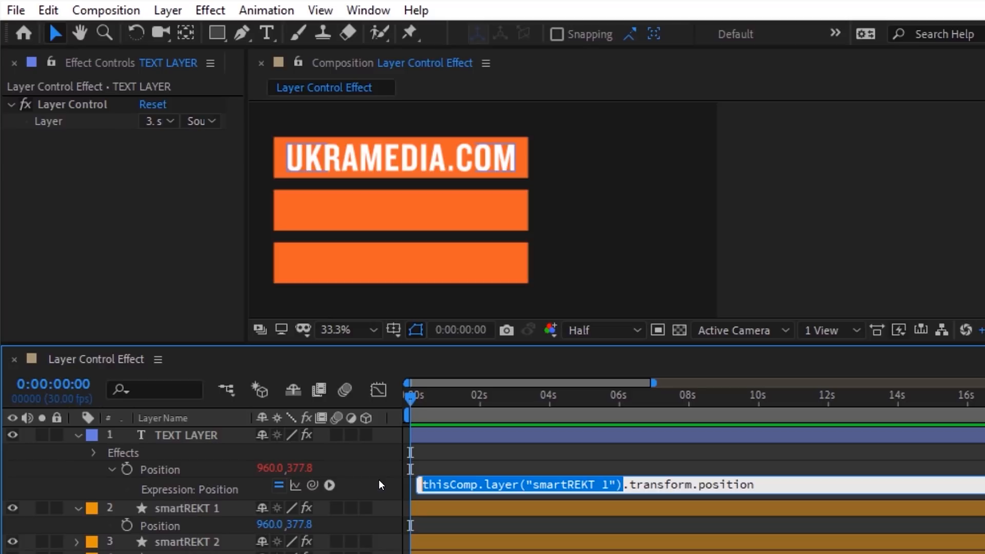
{"action": "left_click_drag", "start_coordinate": [312, 484], "coordinate": [56, 121]}
{"action": "left_click", "coordinate": [49, 136]}
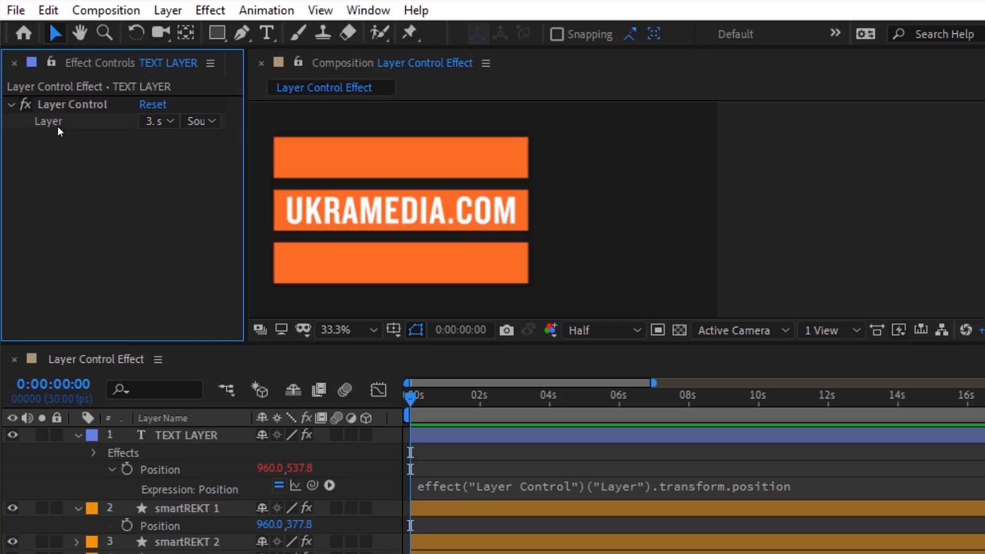
Step: Switch the Layer control through smartREKT 1, 2 and 3, ending on the bottom bar
{"action": "left_click", "coordinate": [152, 121]}
{"action": "left_click", "coordinate": [190, 192]}
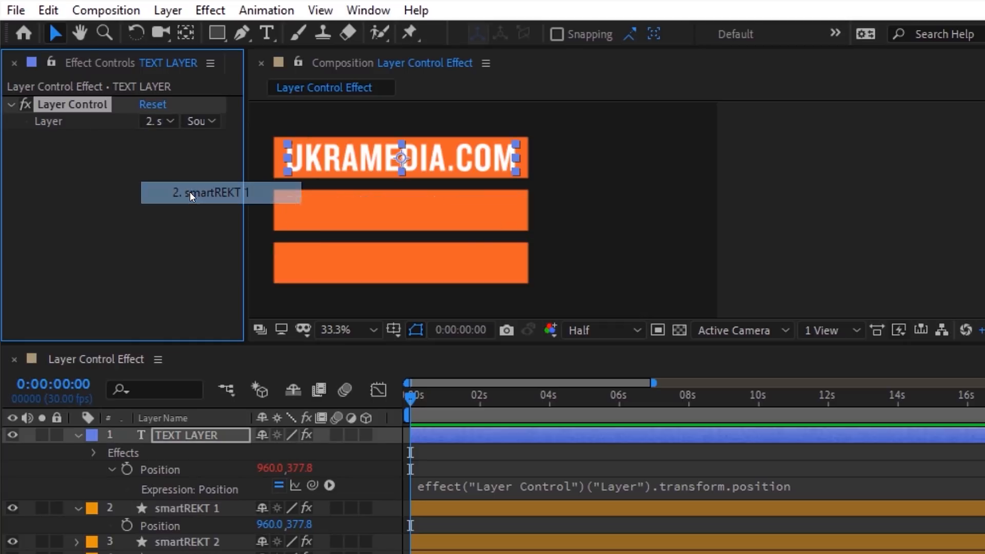
{"action": "left_click", "coordinate": [162, 123]}
{"action": "left_click", "coordinate": [192, 214]}
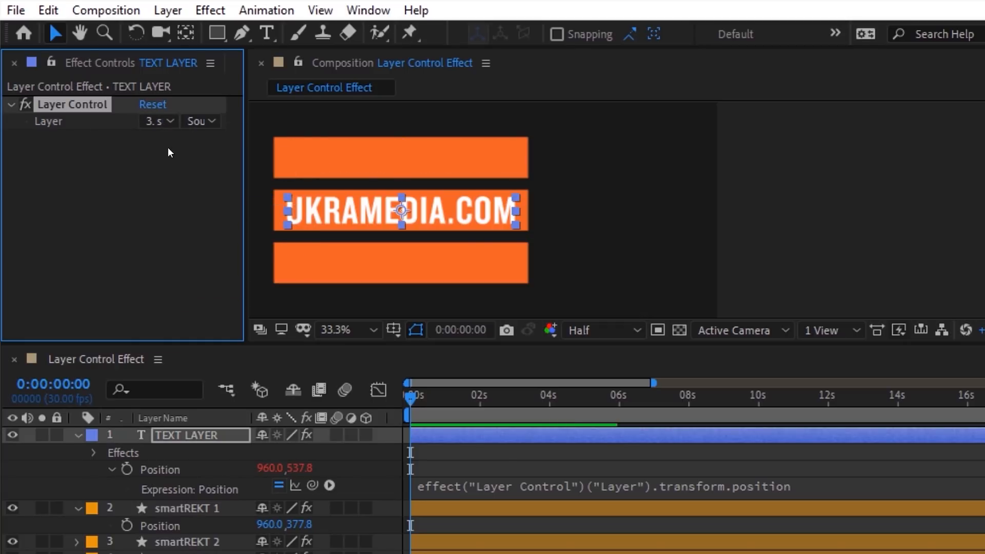
{"action": "left_click", "coordinate": [159, 122]}
{"action": "left_click", "coordinate": [195, 235]}
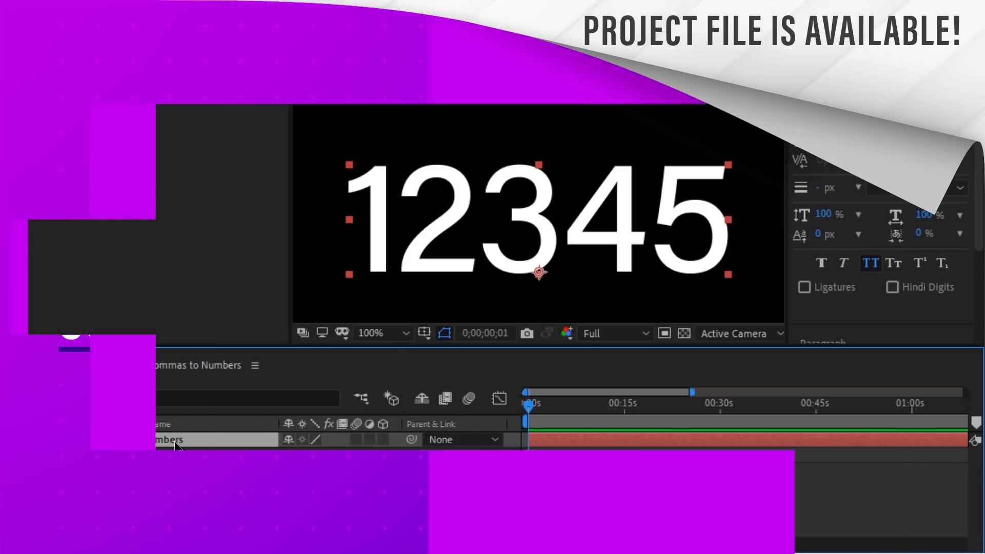
Step: Add a Slider Control, link Source Text to it, rename it Numbers, and drag it to 5390
{"action": "right_click", "coordinate": [175, 442]}
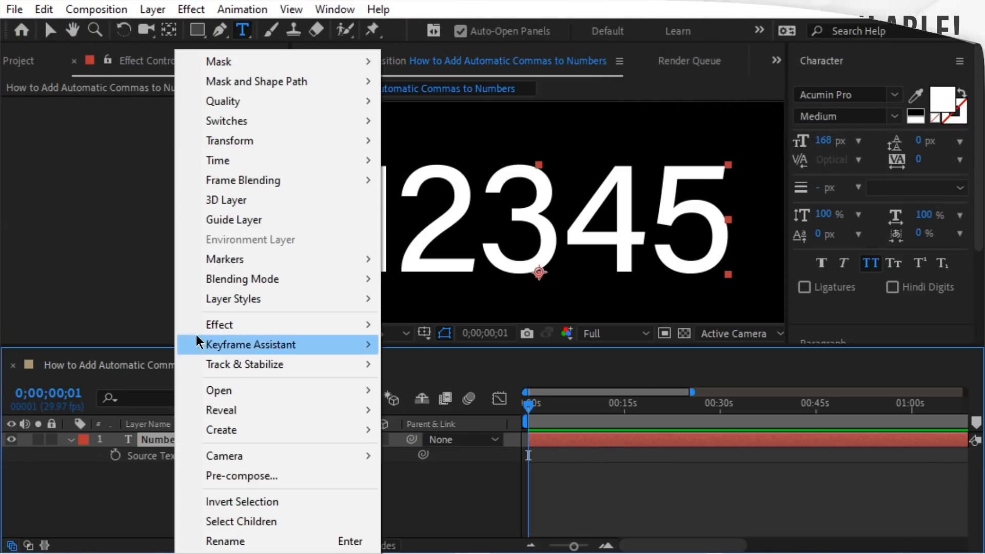
{"action": "mouse_move", "coordinate": [341, 325]}
{"action": "mouse_move", "coordinate": [589, 263]}
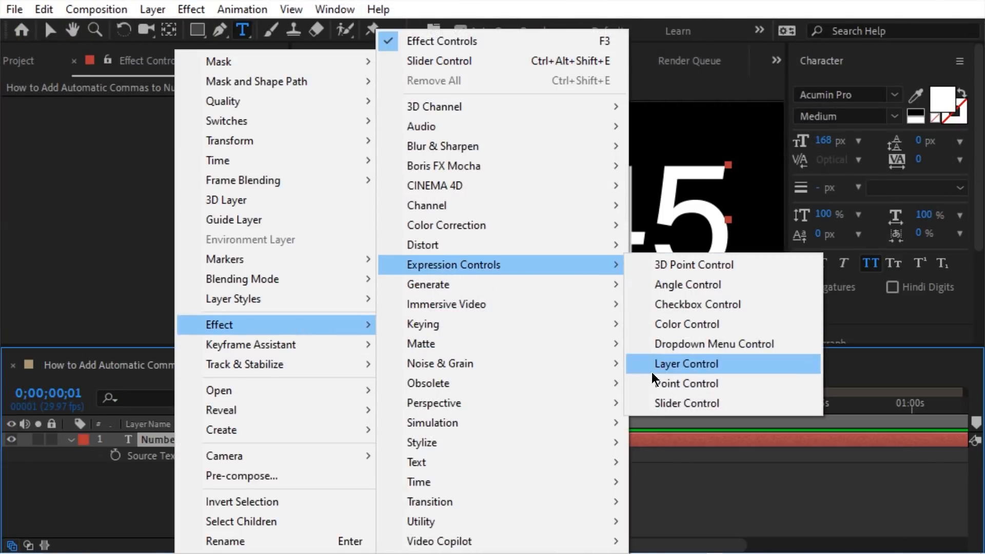
{"action": "left_click", "coordinate": [721, 407]}
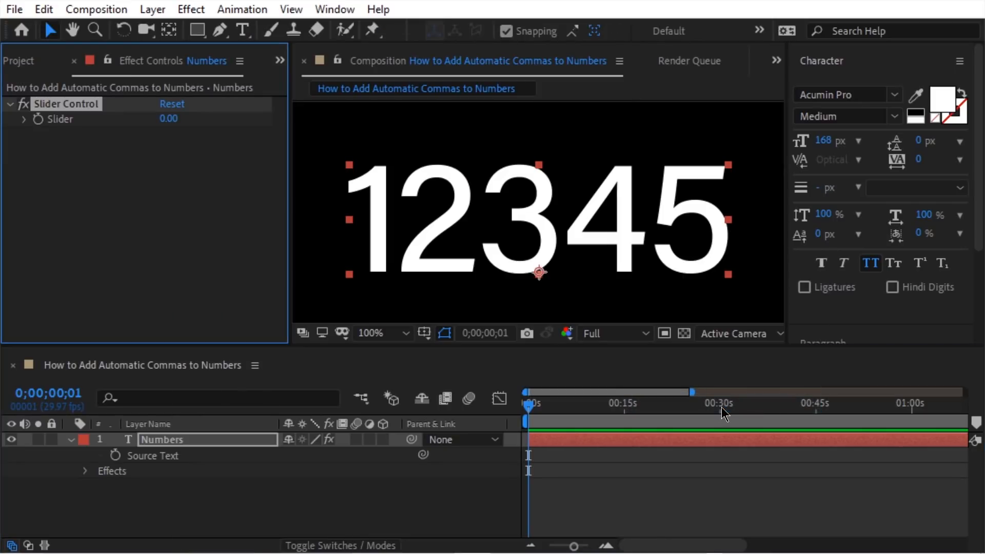
{"action": "left_click_drag", "start_coordinate": [423, 454], "coordinate": [90, 120]}
{"action": "left_click", "coordinate": [93, 105]}
{"action": "key", "text": "Return"}
{"action": "type", "text": "N"}
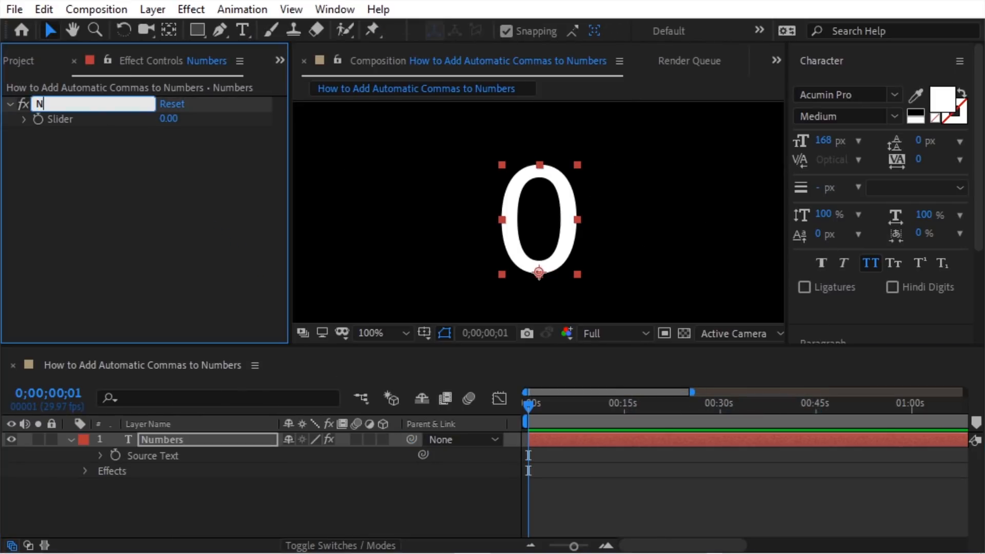
{"action": "type", "text": "umbers"}
{"action": "key", "text": "Return"}
{"action": "left_click_drag", "start_coordinate": [159, 124], "coordinate": [661, 133]}
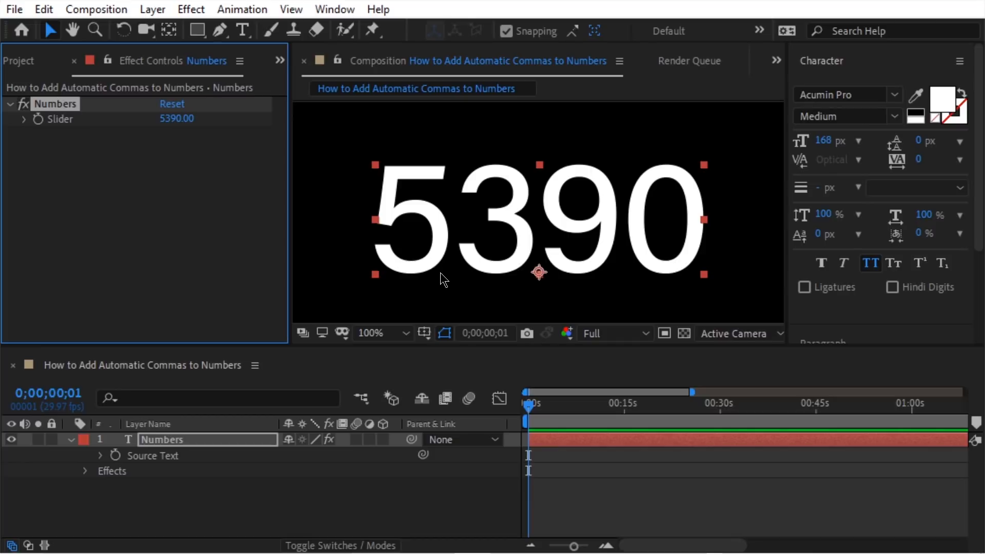
Step: Append .value.toLocaleString() to the Source Text expression and set the slider to 12345
{"action": "left_click", "coordinate": [105, 457]}
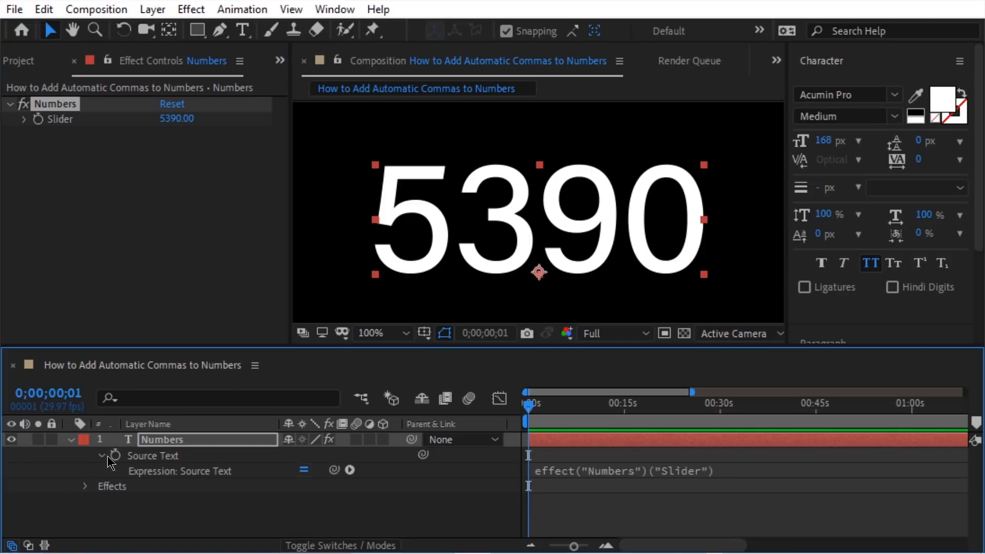
{"action": "left_click", "coordinate": [607, 470]}
{"action": "left_click", "coordinate": [757, 484]}
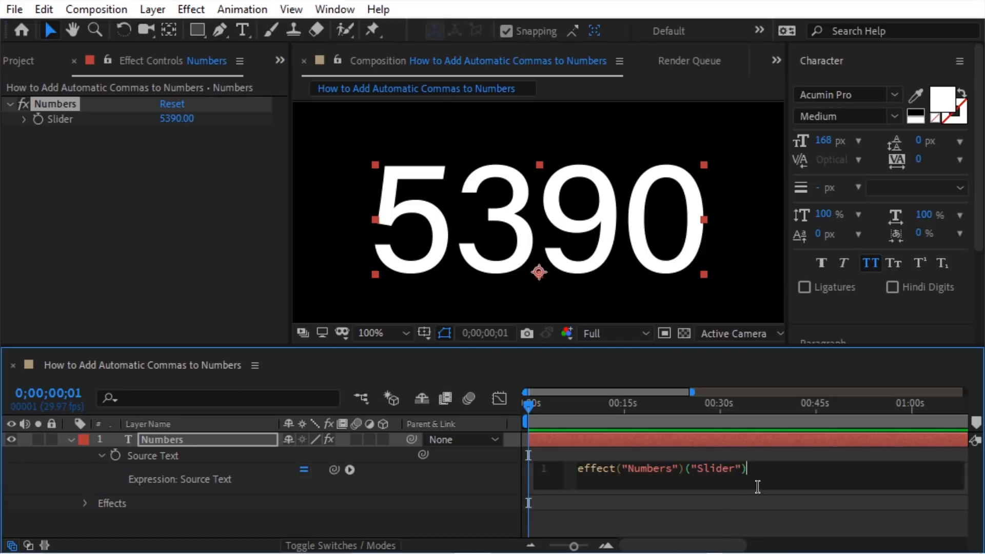
{"action": "type", "text": ".value.toLocaleString()"}
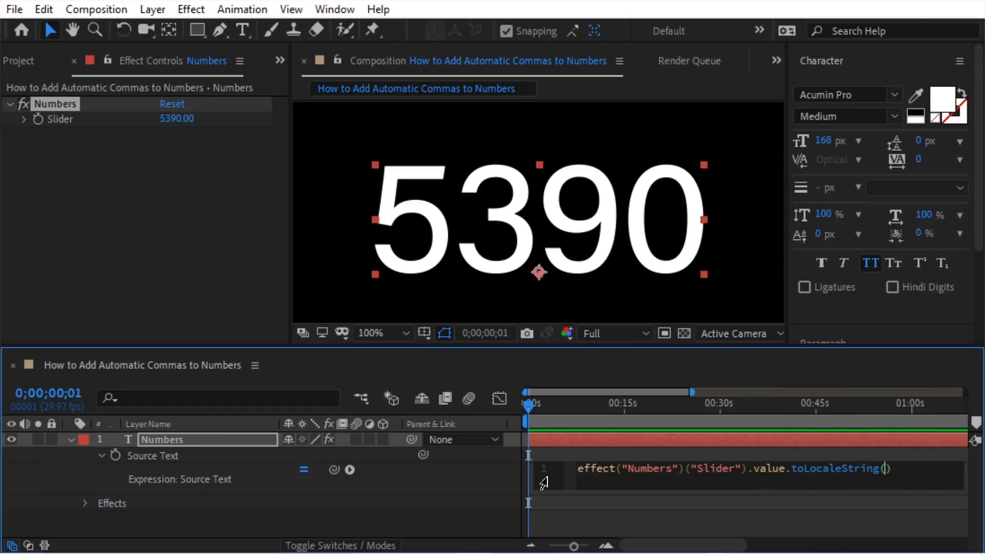
{"action": "left_click", "coordinate": [495, 473]}
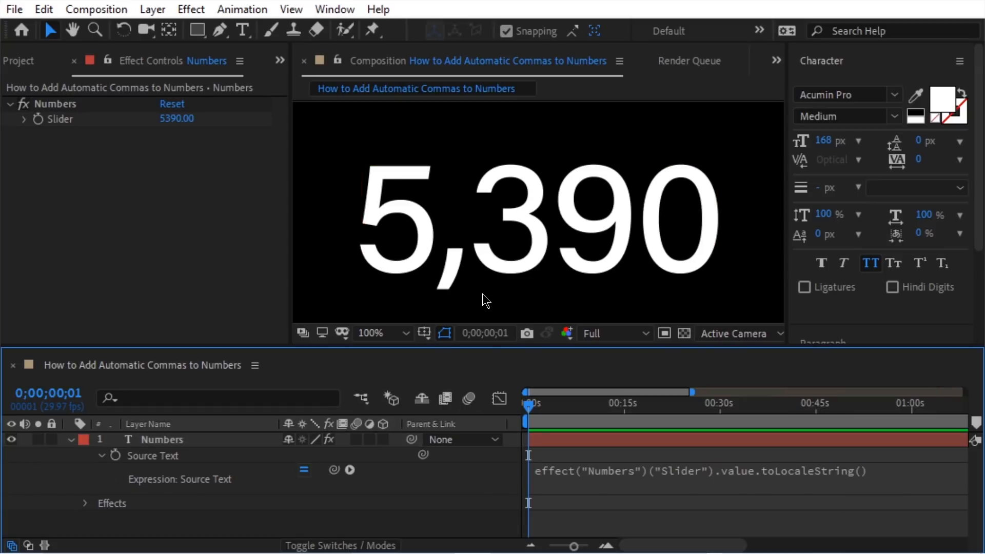
{"action": "left_click", "coordinate": [177, 118]}
{"action": "type", "text": "12"}
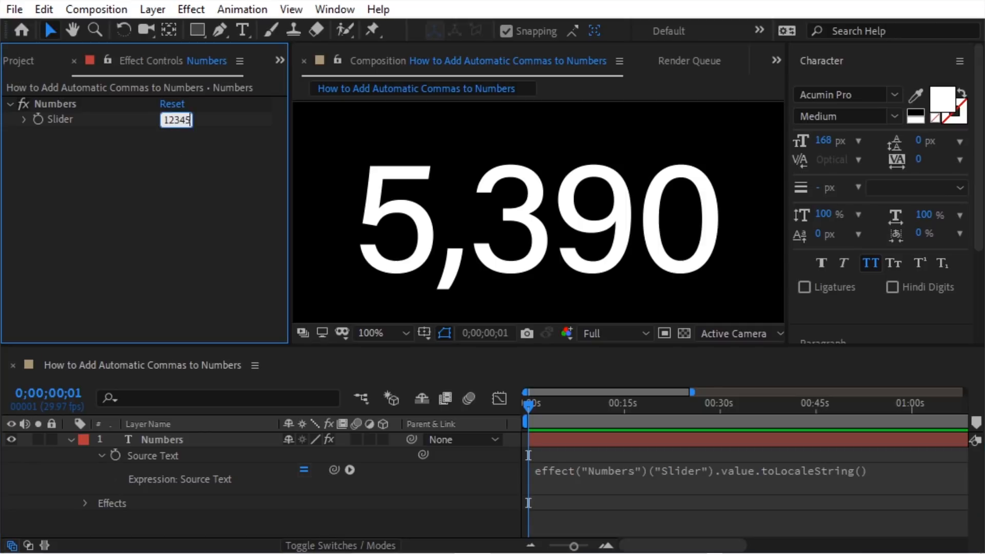
{"action": "type", "text": "345"}
{"action": "key", "text": "Return"}
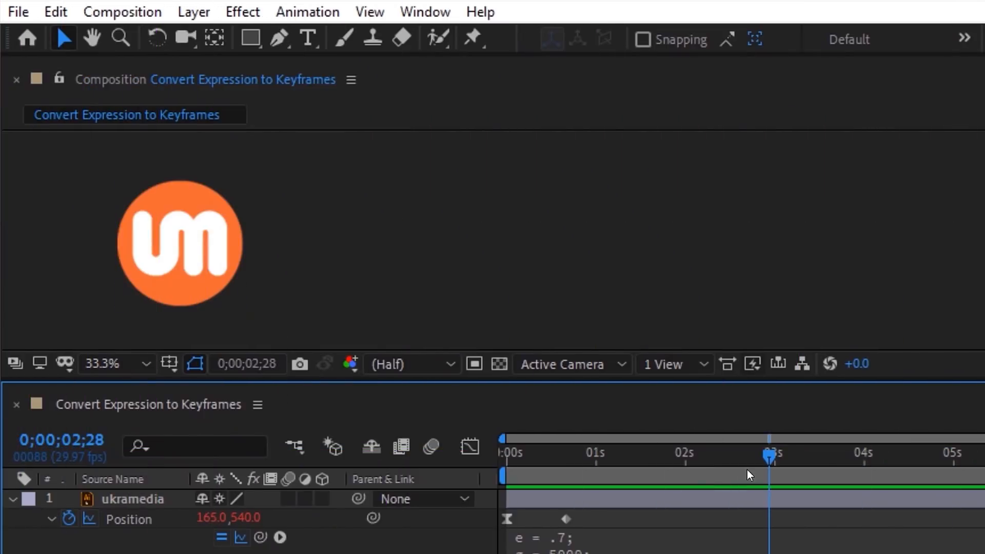
Step: Preview the logo's slide, then bake its Position expression into keyframes
{"action": "left_click_drag", "start_coordinate": [746, 470], "coordinate": [488, 479]}
{"action": "key", "text": "space"}
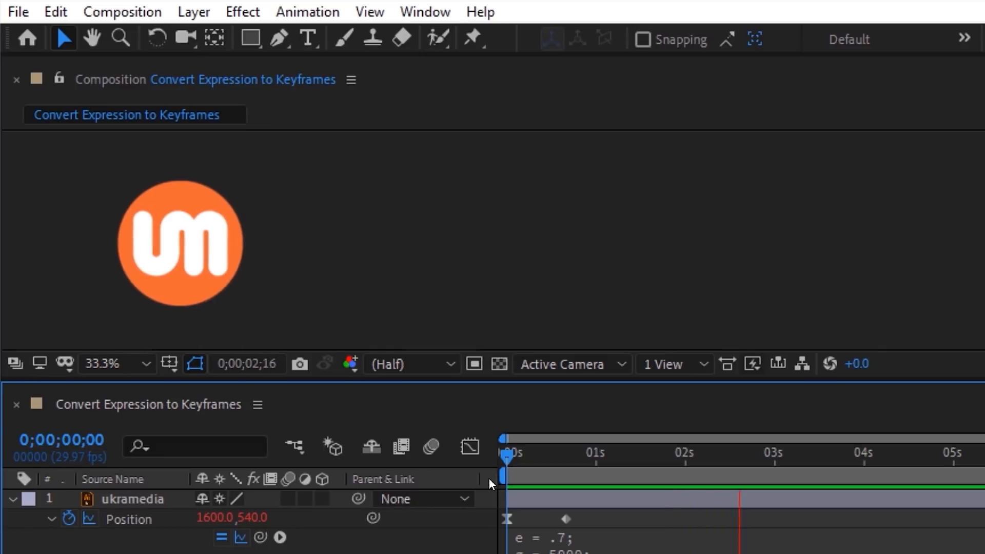
{"action": "left_click", "coordinate": [352, 494]}
{"action": "right_click", "coordinate": [161, 520]}
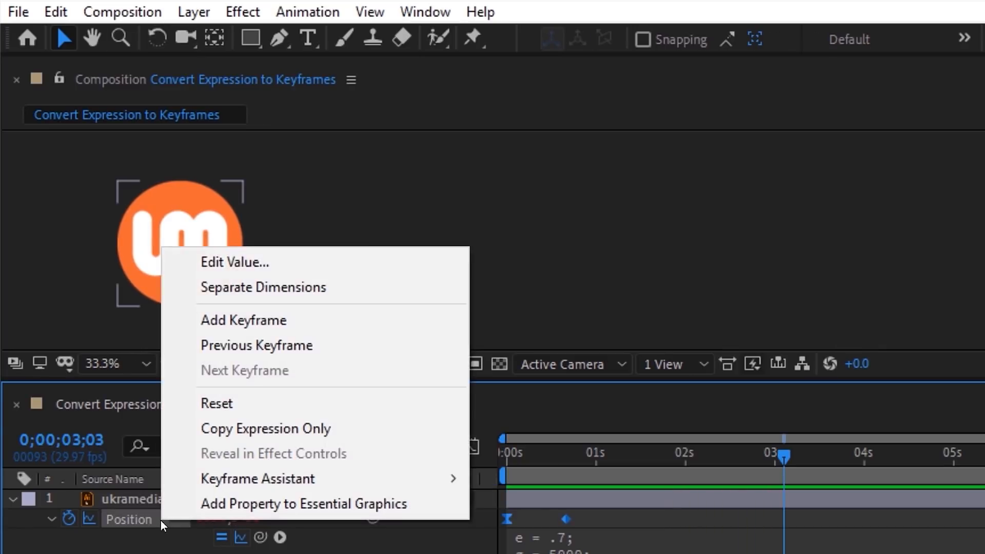
{"action": "mouse_move", "coordinate": [213, 488]}
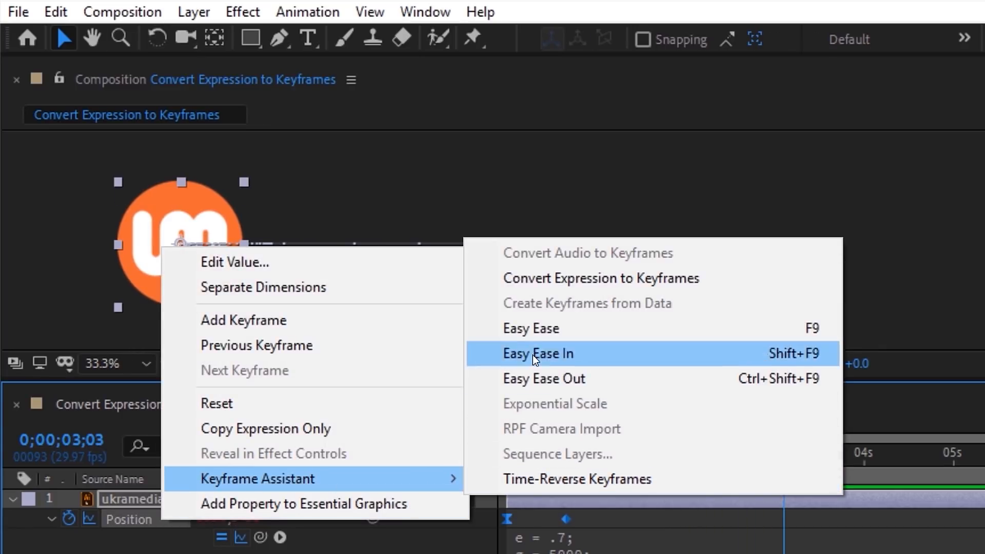
{"action": "left_click", "coordinate": [540, 282]}
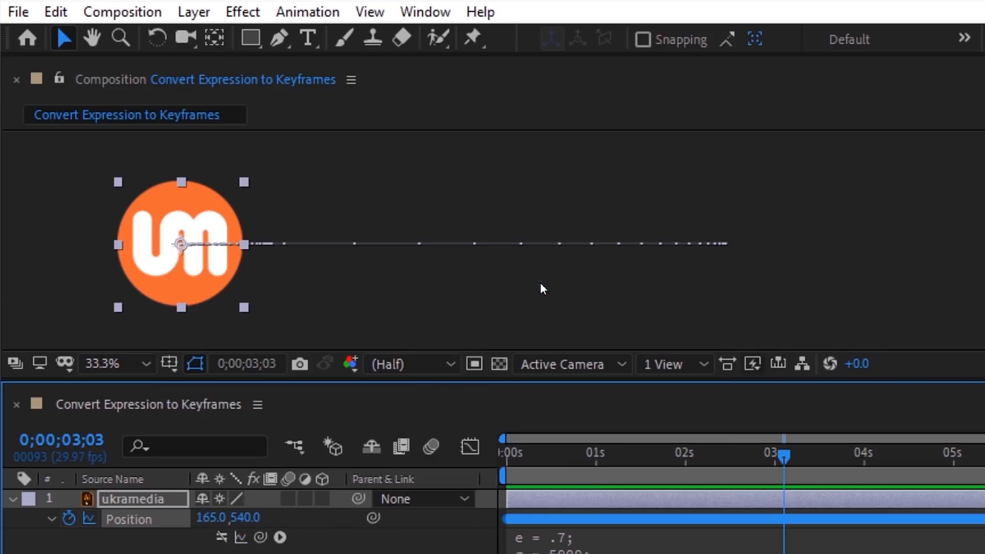
Step: Remove the now-redundant Position expression and rewind to the composition start
{"action": "left_click", "coordinate": [161, 519]}
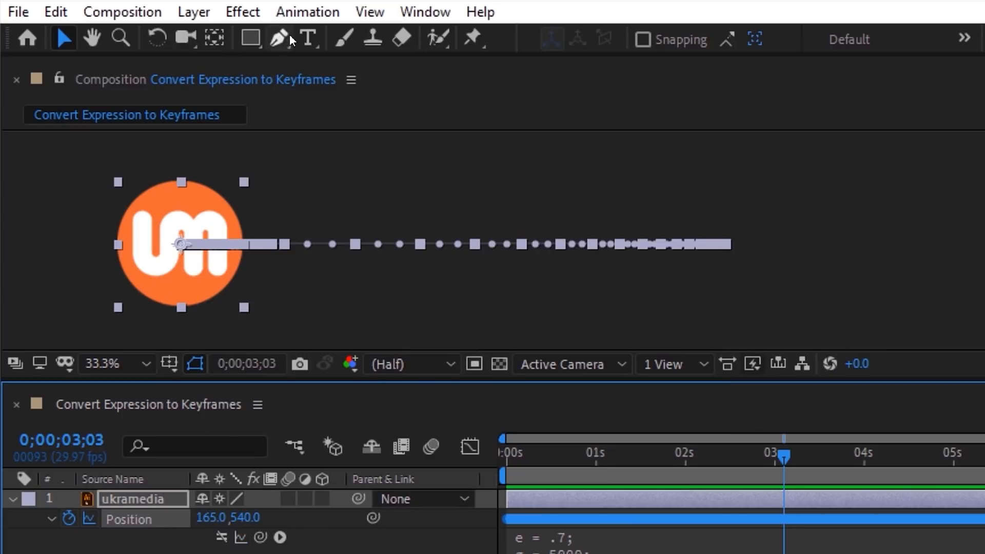
{"action": "left_click", "coordinate": [297, 19]}
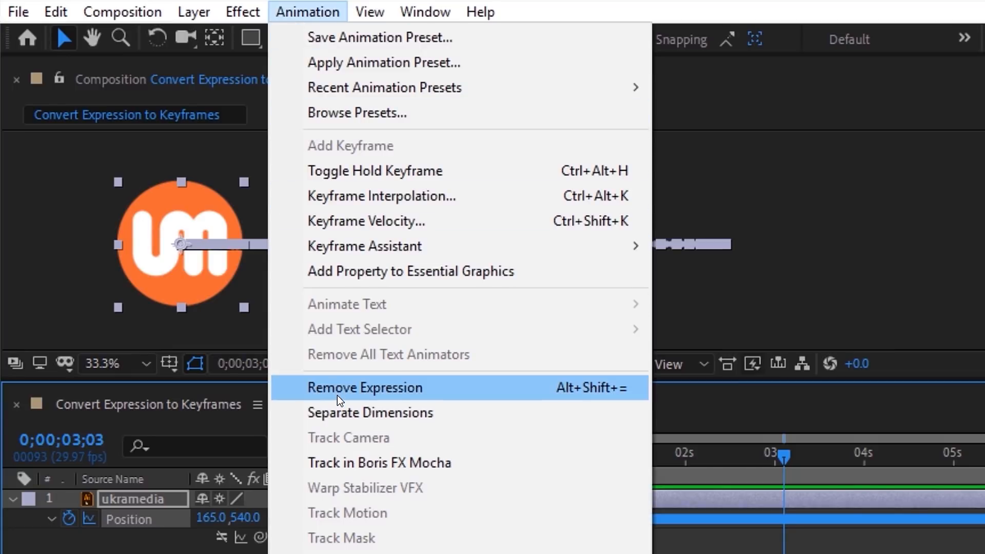
{"action": "left_click", "coordinate": [337, 394]}
{"action": "left_click_drag", "start_coordinate": [768, 456], "coordinate": [485, 462]}
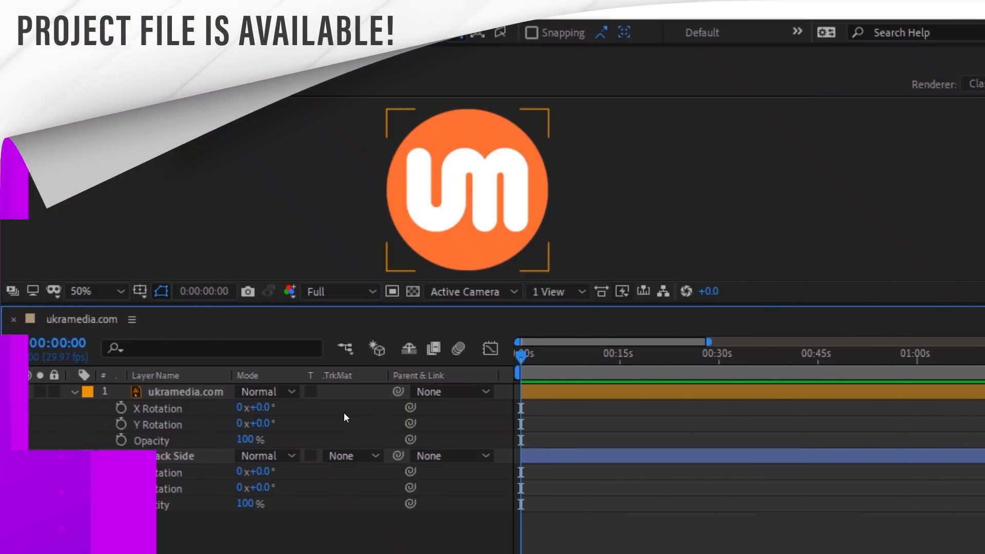
Step: Give the logo's Opacity the expression toCompVec([0, 0, 1])[2] and test the fade by tilting it
{"action": "mouse_move", "coordinate": [254, 408]}
{"action": "left_mouse_down"}
{"action": "mouse_move", "coordinate": [373, 398]}
{"action": "mouse_move", "coordinate": [242, 416]}
{"action": "left_mouse_up"}
{"action": "left_click", "coordinate": [152, 440]}
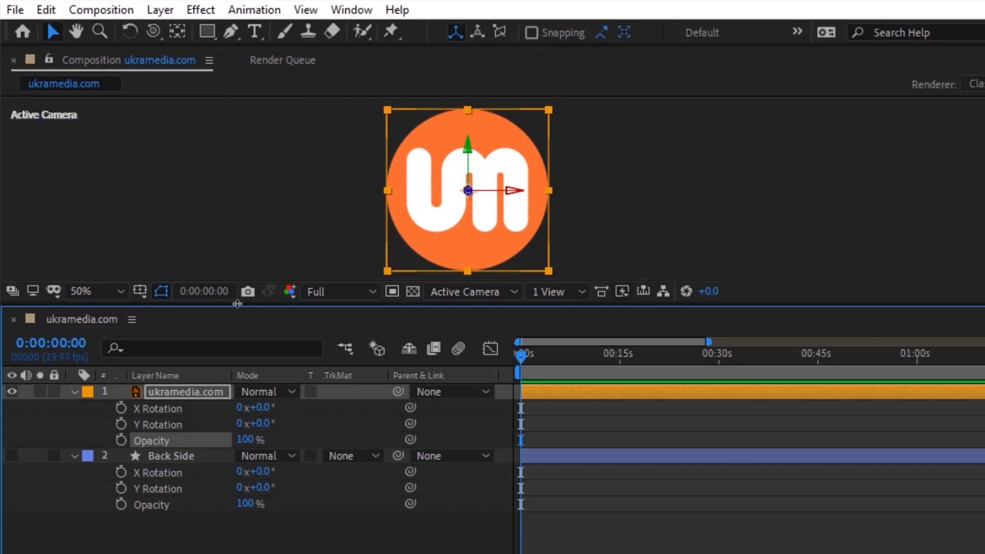
{"action": "left_click", "coordinate": [255, 10]}
{"action": "left_click", "coordinate": [260, 321]}
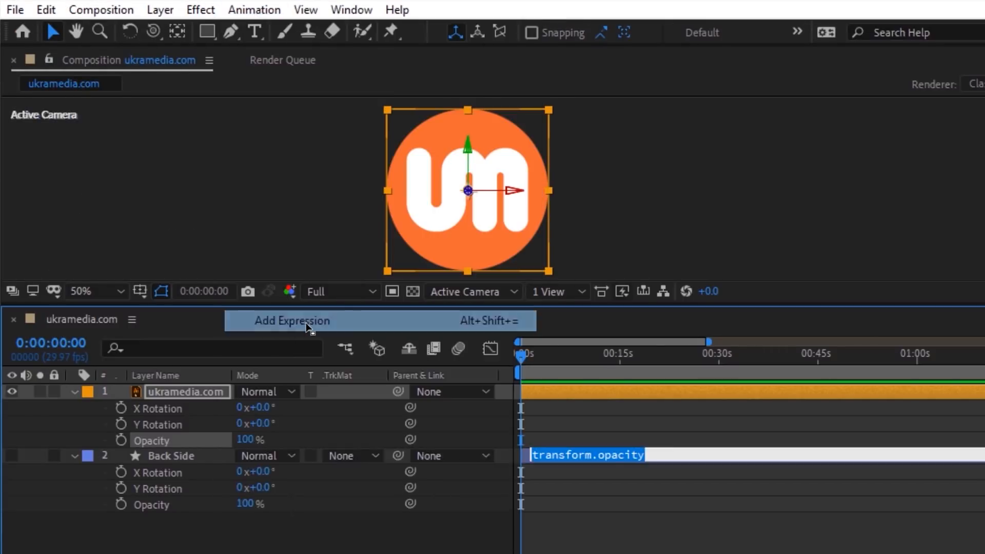
{"action": "left_click", "coordinate": [306, 455]}
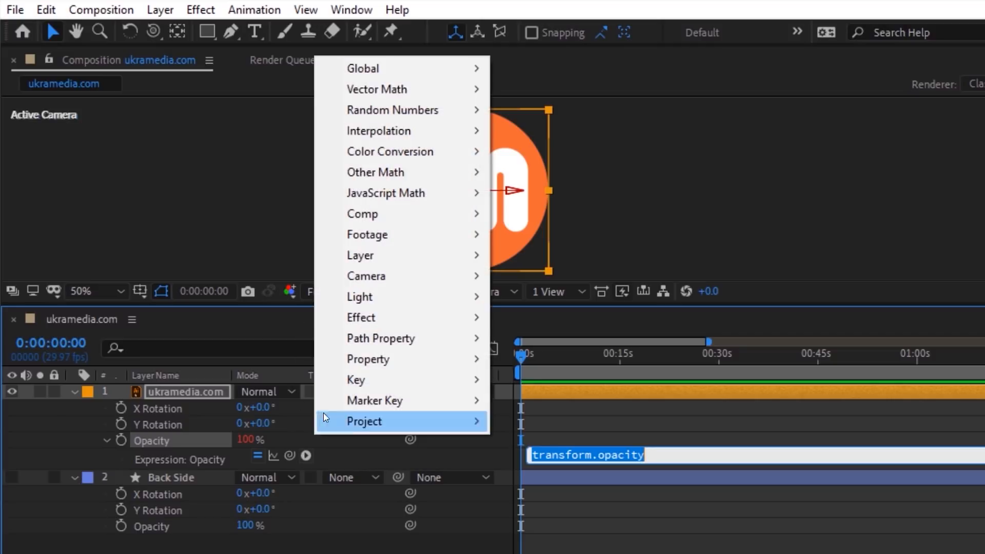
{"action": "mouse_move", "coordinate": [373, 258]}
{"action": "mouse_move", "coordinate": [546, 349]}
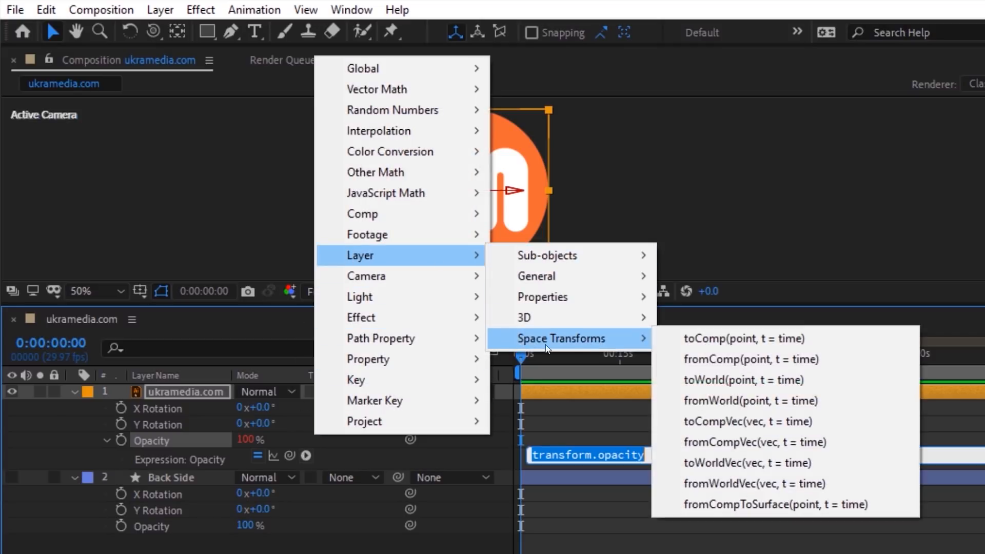
{"action": "left_click", "coordinate": [726, 427]}
{"action": "left_click_drag", "start_coordinate": [687, 455], "coordinate": [598, 455]}
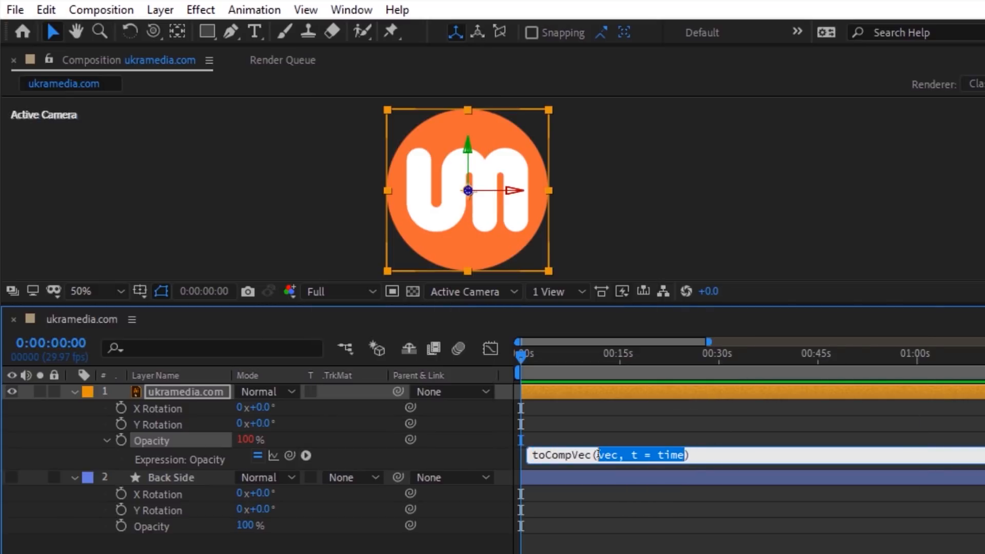
{"action": "type", "text": "[0"}
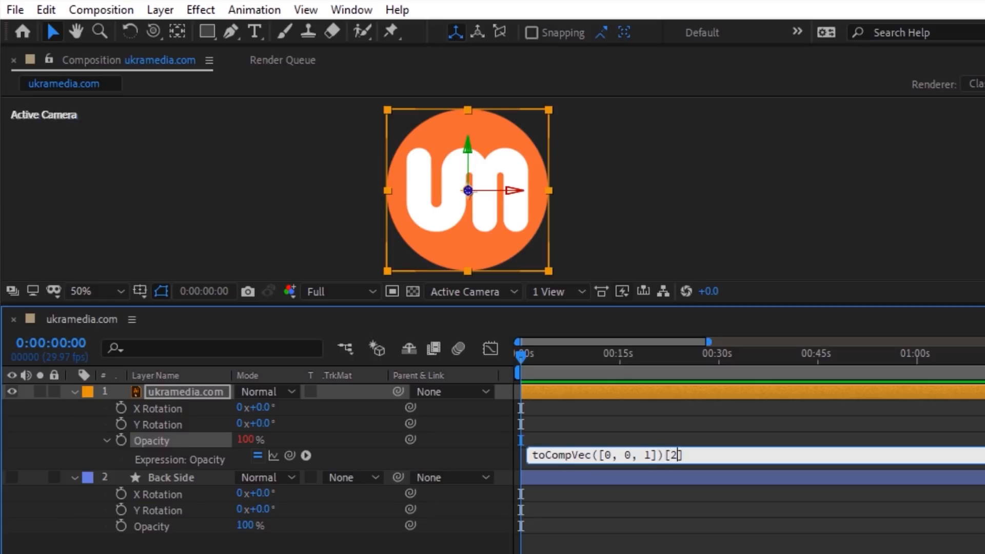
{"action": "left_click", "coordinate": [332, 417]}
{"action": "left_click_drag", "start_coordinate": [259, 407], "coordinate": [291, 426]}
Step: Copy only the logo's Opacity expression and paste it onto Back Side's Opacity
{"action": "right_click", "coordinate": [177, 442]}
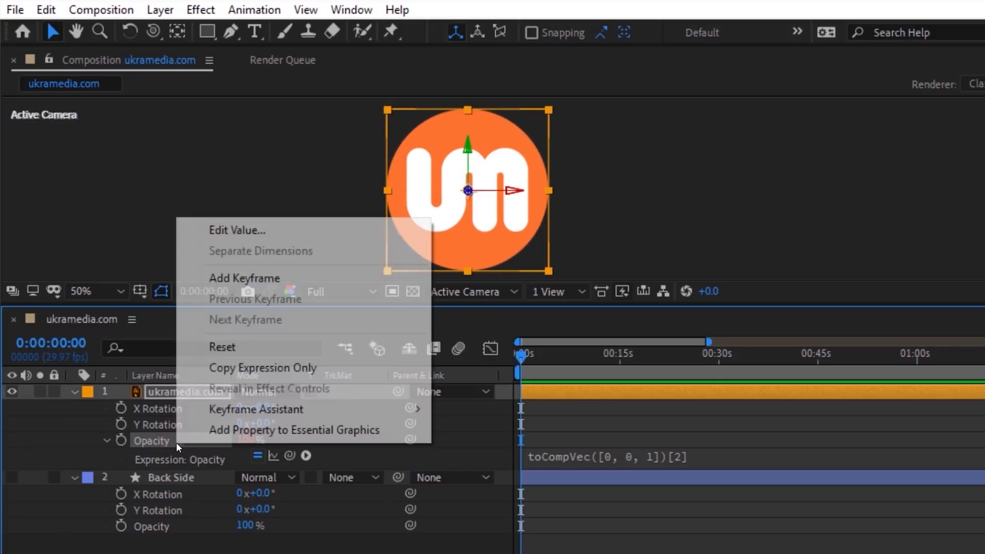
{"action": "left_click", "coordinate": [267, 369]}
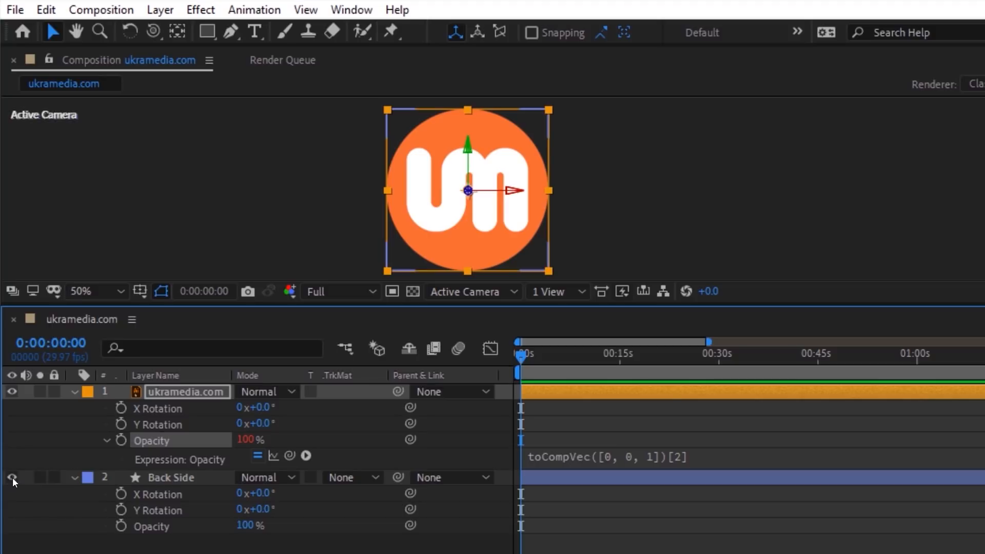
{"action": "left_click", "coordinate": [40, 478]}
{"action": "left_click_drag", "start_coordinate": [264, 493], "coordinate": [286, 490]}
{"action": "key", "text": "ctrl+z"}
{"action": "left_click", "coordinate": [189, 523]}
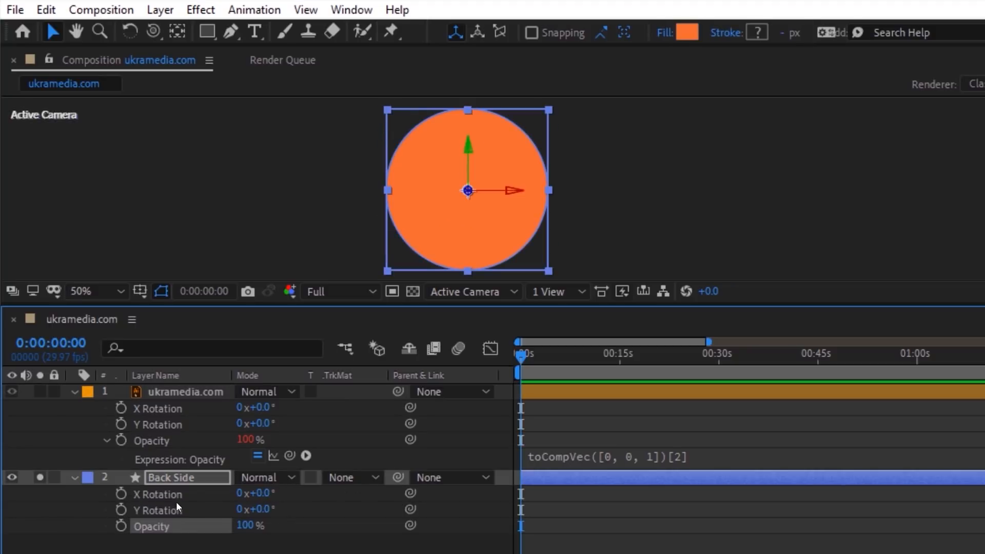
{"action": "left_click", "coordinate": [46, 10]}
{"action": "left_click", "coordinate": [62, 183]}
{"action": "left_click_drag", "start_coordinate": [265, 494], "coordinate": [309, 508]}
{"action": "key", "text": "ctrl+z"}
Step: Change Back Side's expression to use -1, then parent Back Side to the logo
{"action": "left_click", "coordinate": [105, 525]}
{"action": "left_click", "coordinate": [647, 538]}
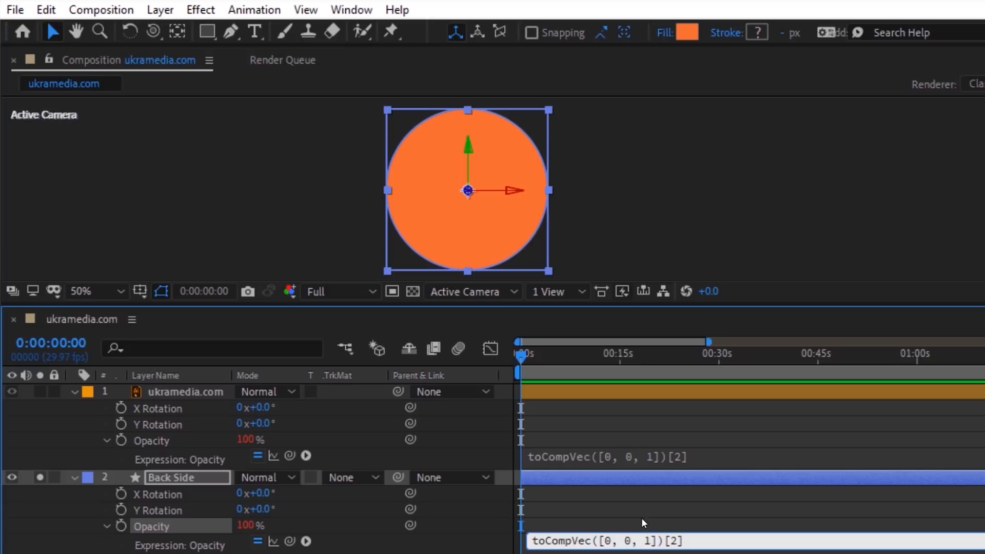
{"action": "type", "text": "-"}
{"action": "left_click", "coordinate": [639, 508]}
{"action": "left_click_drag", "start_coordinate": [265, 494], "coordinate": [299, 488]}
{"action": "key", "text": "ctrl+z"}
{"action": "left_click", "coordinate": [40, 477]}
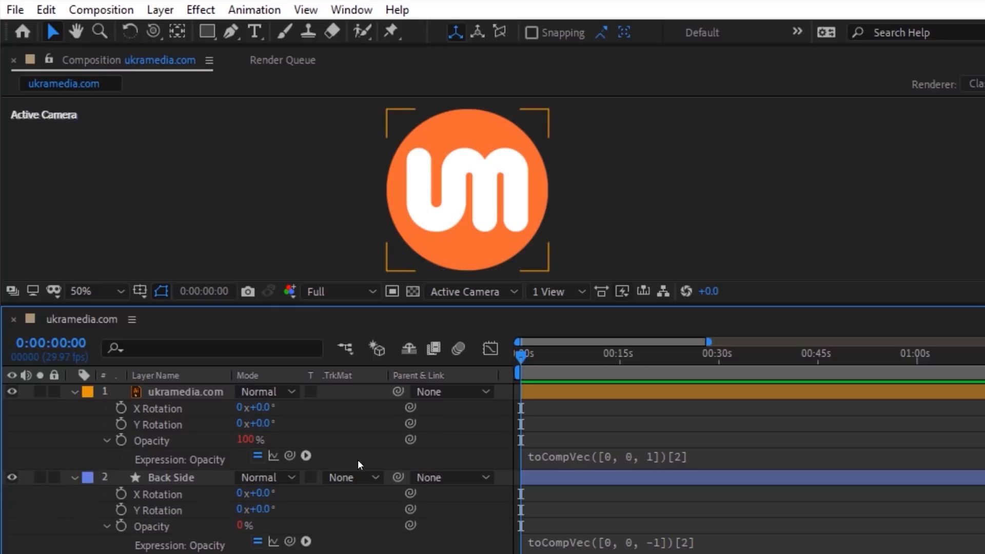
{"action": "left_click_drag", "start_coordinate": [398, 477], "coordinate": [245, 388]}
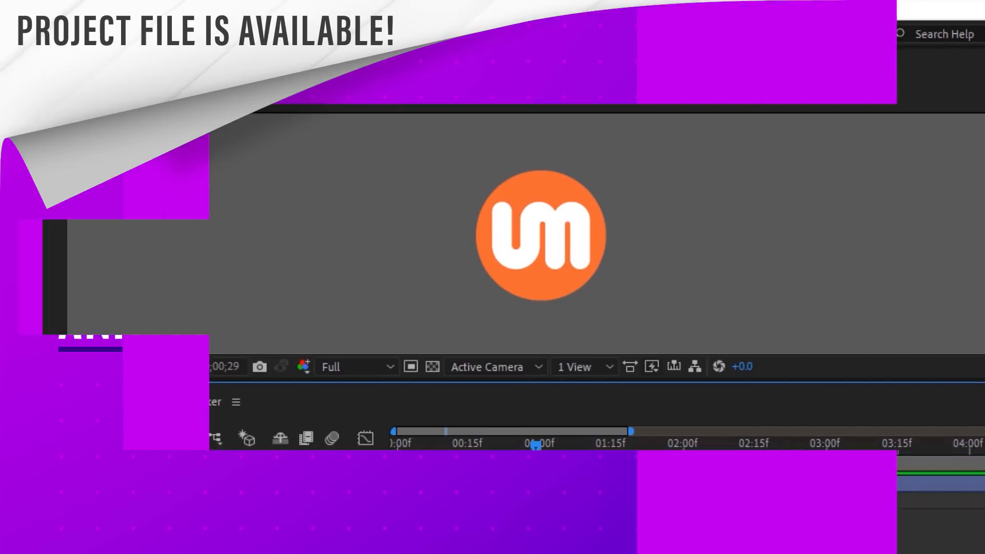
Step: Preview the logo animation and add an expression to its Position property
{"action": "key", "text": "Home"}
{"action": "key", "text": "space"}
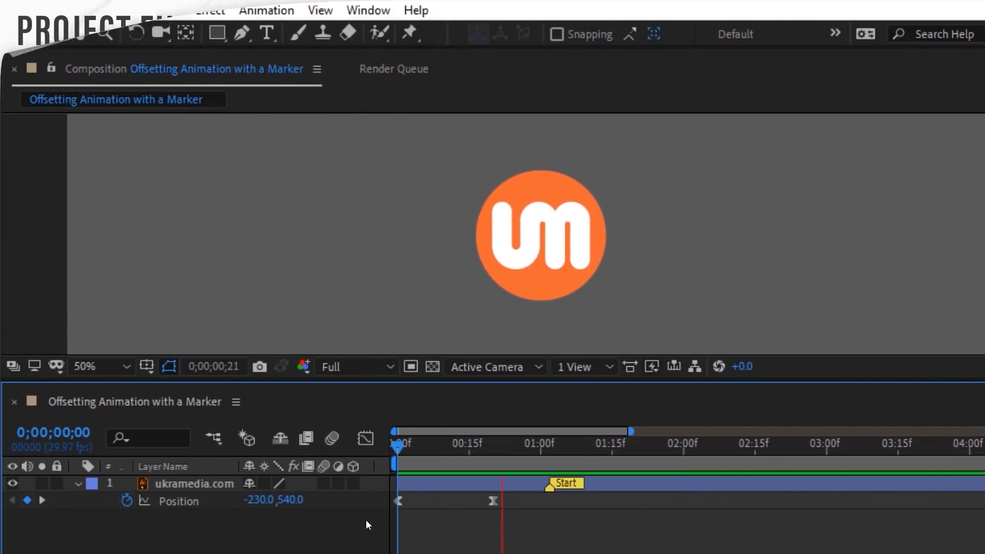
{"action": "key", "text": "v"}
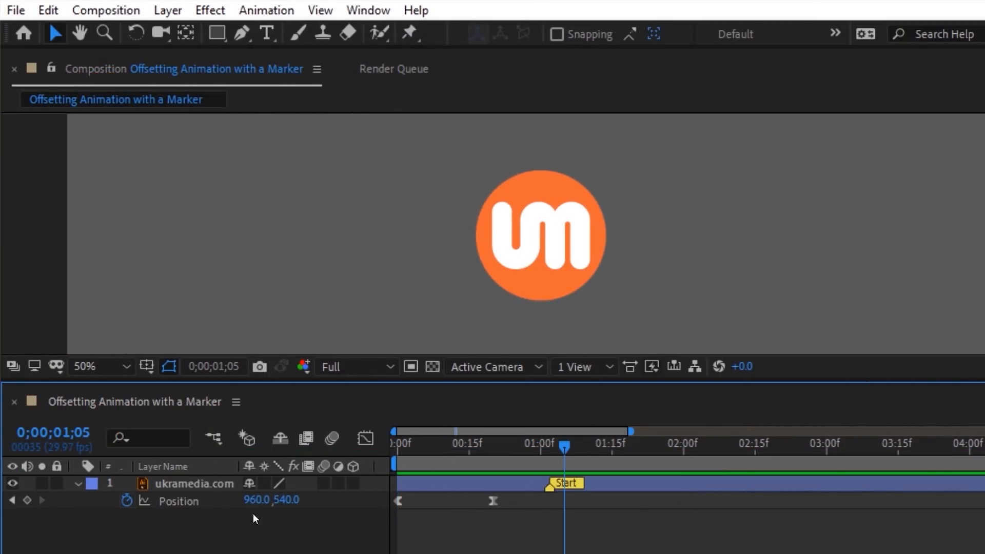
{"action": "left_click", "coordinate": [179, 501]}
{"action": "left_click", "coordinate": [266, 10]}
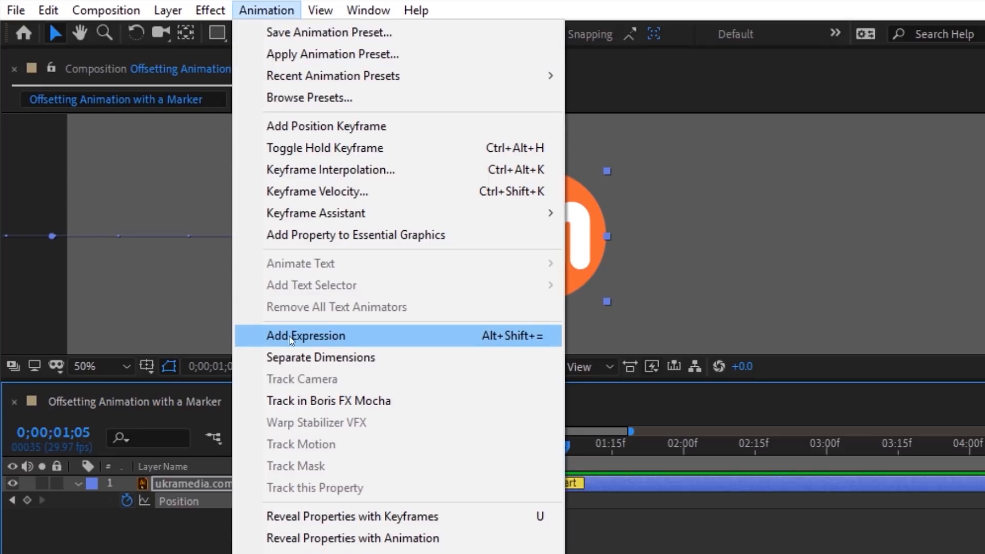
{"action": "left_click", "coordinate": [308, 336]}
Step: Build transform.position.valueAtTime(time) in the logo's Position expression
{"action": "left_click", "coordinate": [545, 513]}
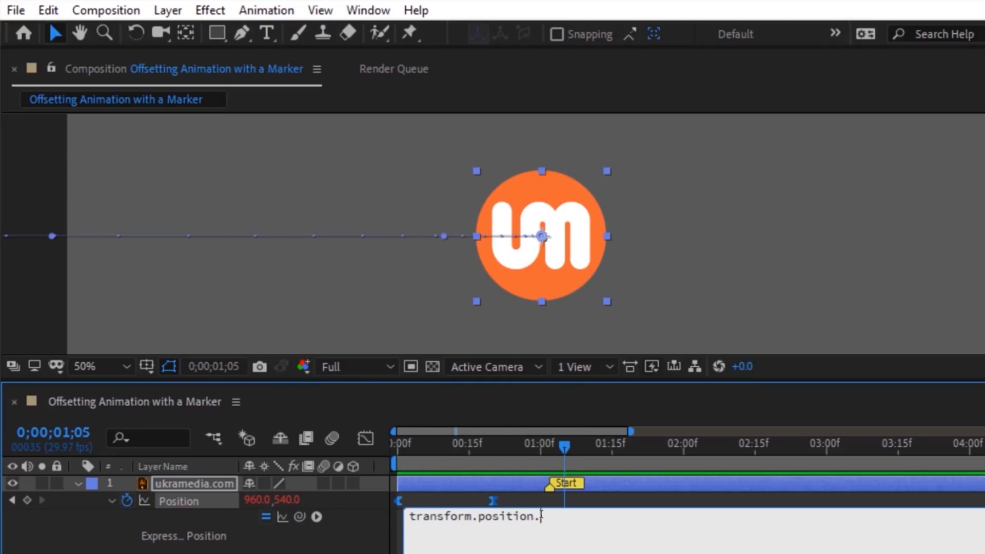
{"action": "left_click", "coordinate": [316, 517]}
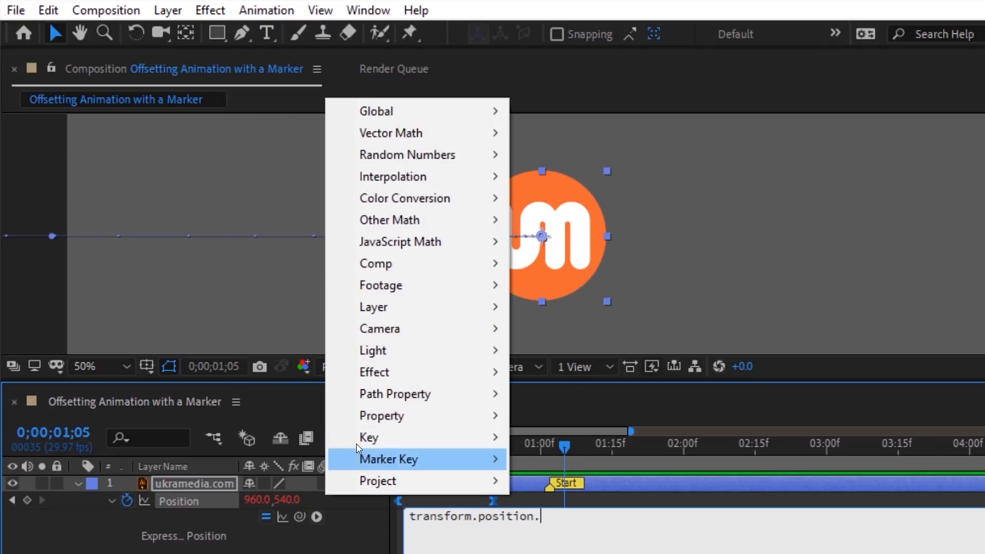
{"action": "mouse_move", "coordinate": [395, 422]}
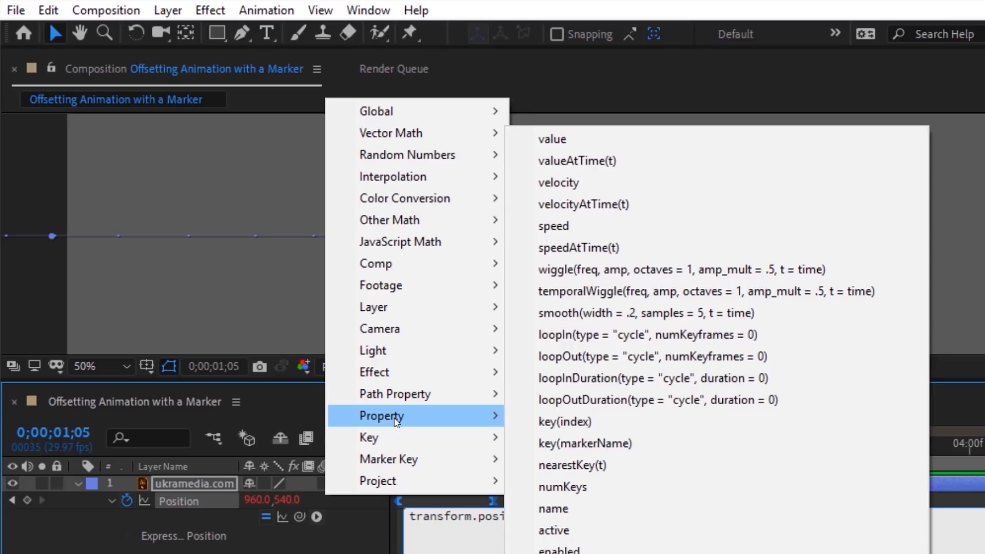
{"action": "left_click", "coordinate": [573, 161]}
{"action": "double_click", "coordinate": [625, 515]}
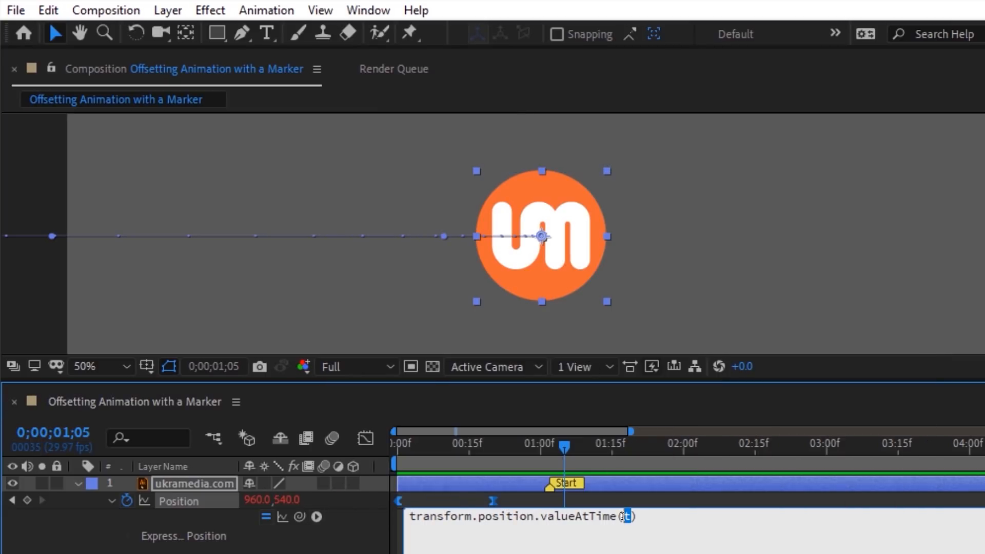
{"action": "left_click", "coordinate": [316, 516]}
{"action": "mouse_move", "coordinate": [359, 111]}
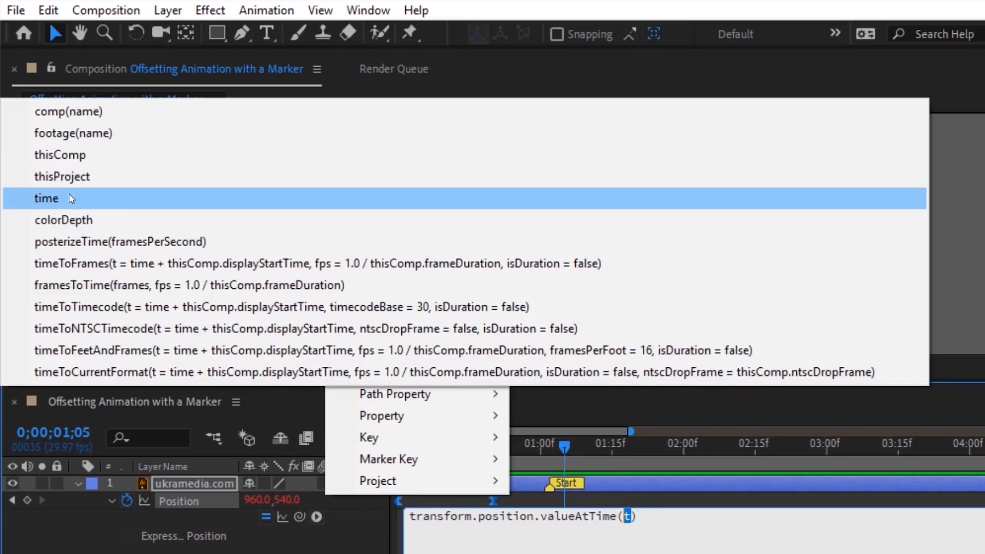
{"action": "left_click", "coordinate": [53, 203]}
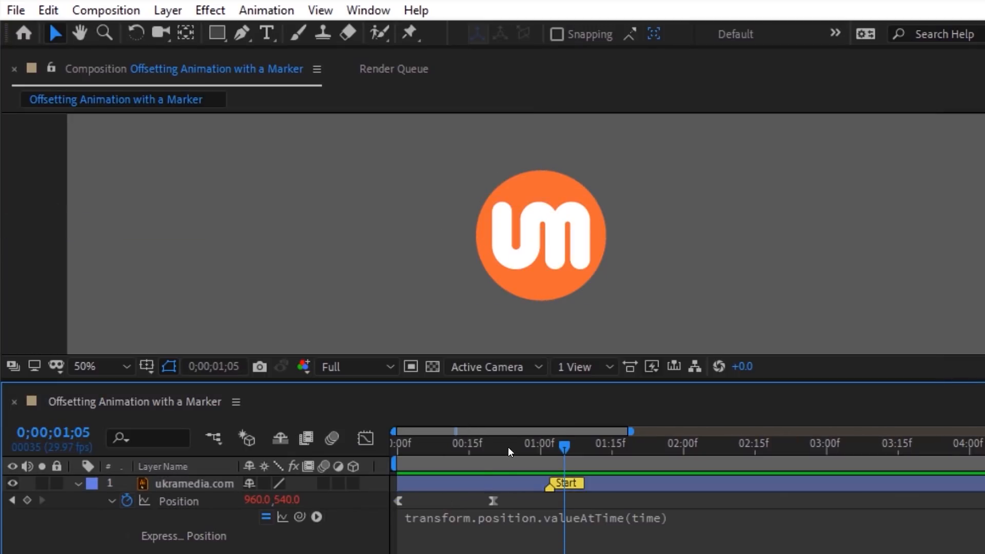
{"action": "left_click_drag", "start_coordinate": [508, 448], "coordinate": [488, 454]}
Step: Subtract thisLayer.marker from time inside the valueAtTime argument
{"action": "left_click", "coordinate": [631, 519]}
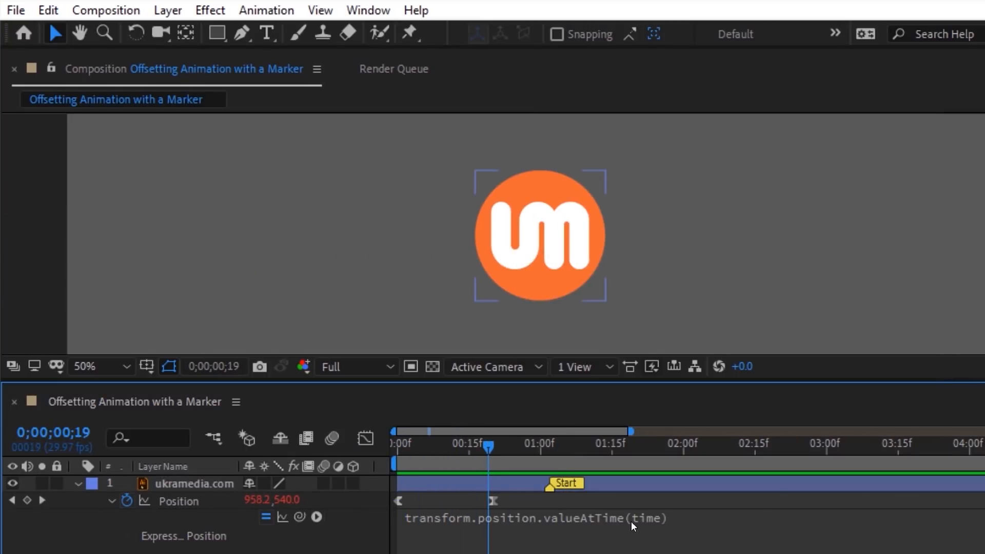
{"action": "left_click", "coordinate": [651, 516]}
{"action": "type", "text": "-"}
{"action": "left_click_drag", "start_coordinate": [299, 517], "coordinate": [216, 484]}
{"action": "type", "text": "."}
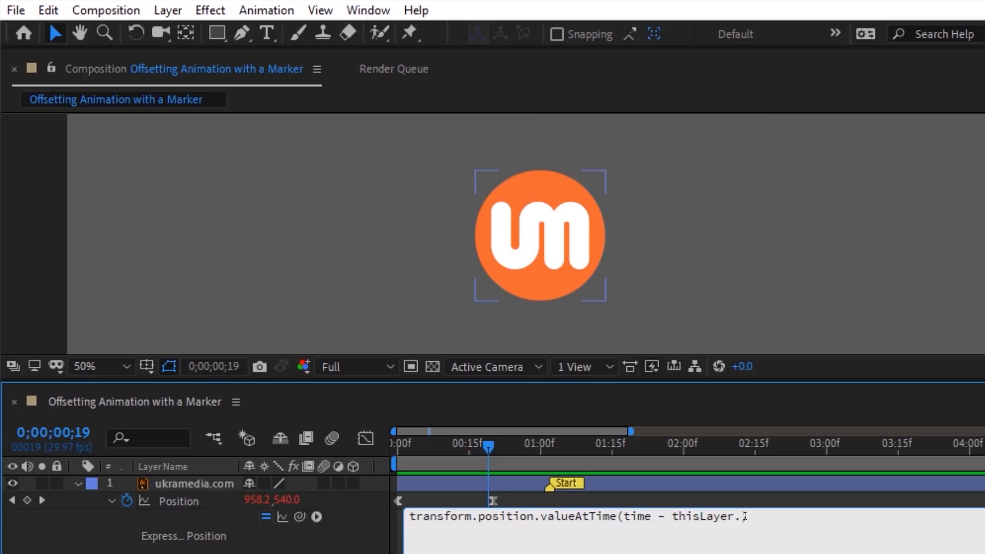
{"action": "left_click", "coordinate": [318, 515]}
{"action": "mouse_move", "coordinate": [450, 308]}
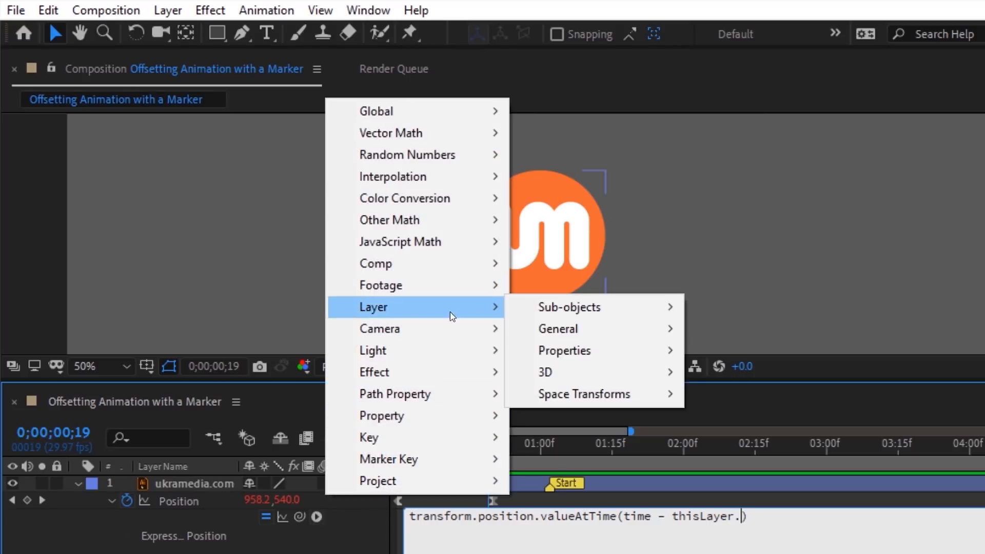
{"action": "mouse_move", "coordinate": [567, 354]}
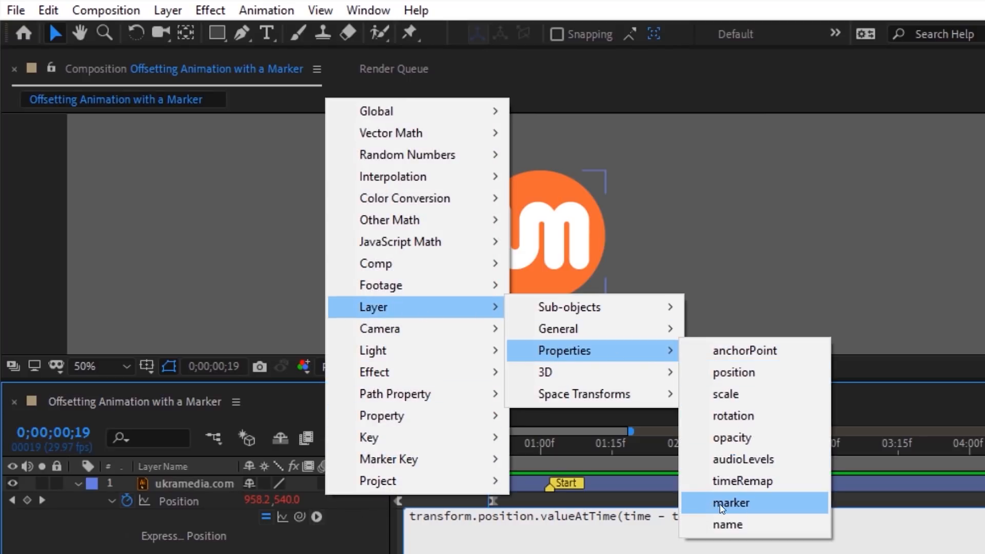
{"action": "left_click", "coordinate": [733, 505]}
{"action": "type", "text": ".marker."}
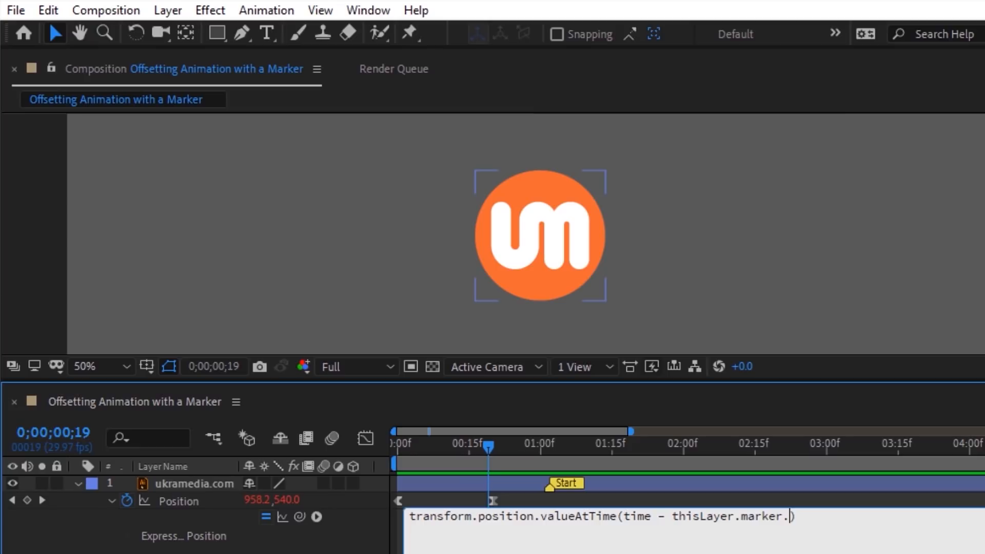
Step: Complete the offset as time - thisLayer.marker.key(1).time and commit the expression
{"action": "left_click", "coordinate": [317, 516]}
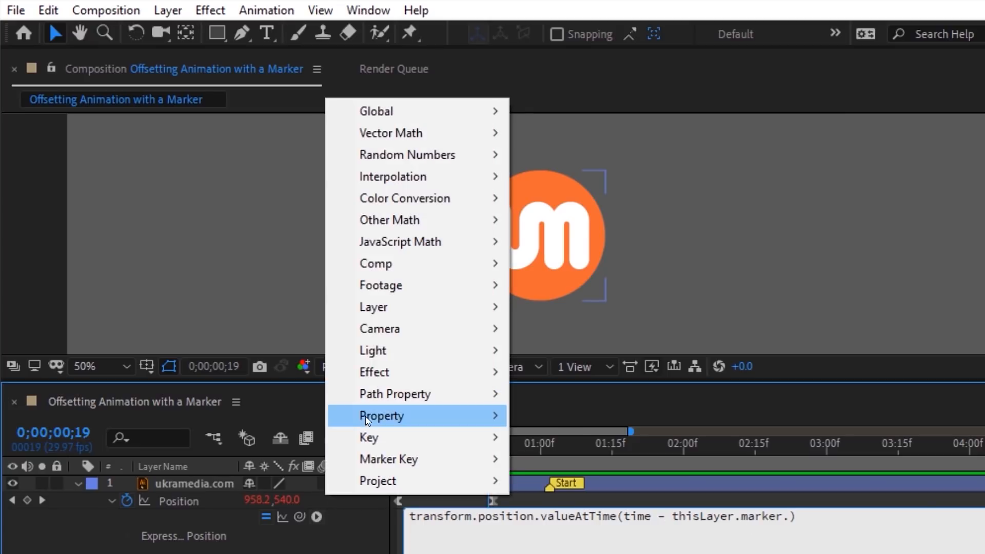
{"action": "mouse_move", "coordinate": [365, 417]}
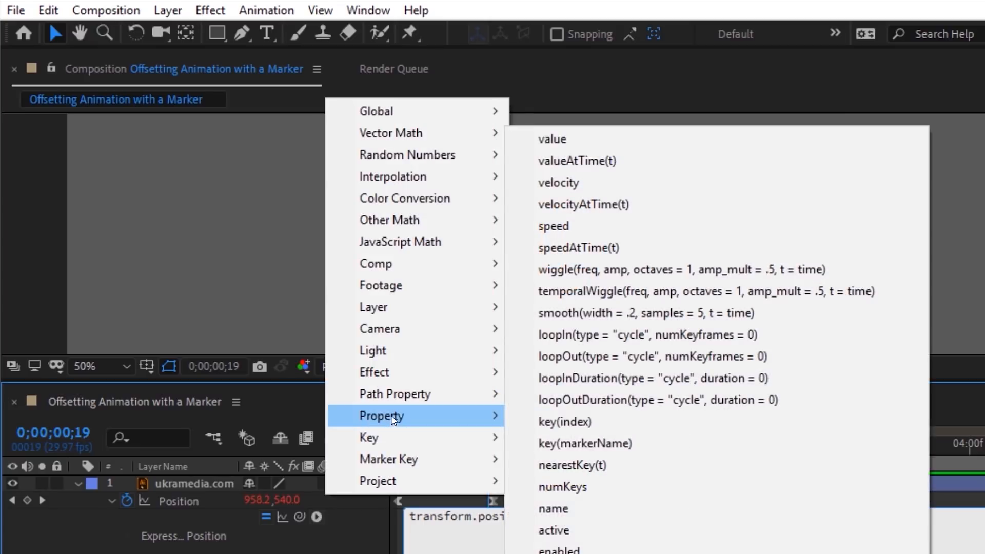
{"action": "left_click", "coordinate": [561, 426]}
{"action": "double_click", "coordinate": [824, 515]}
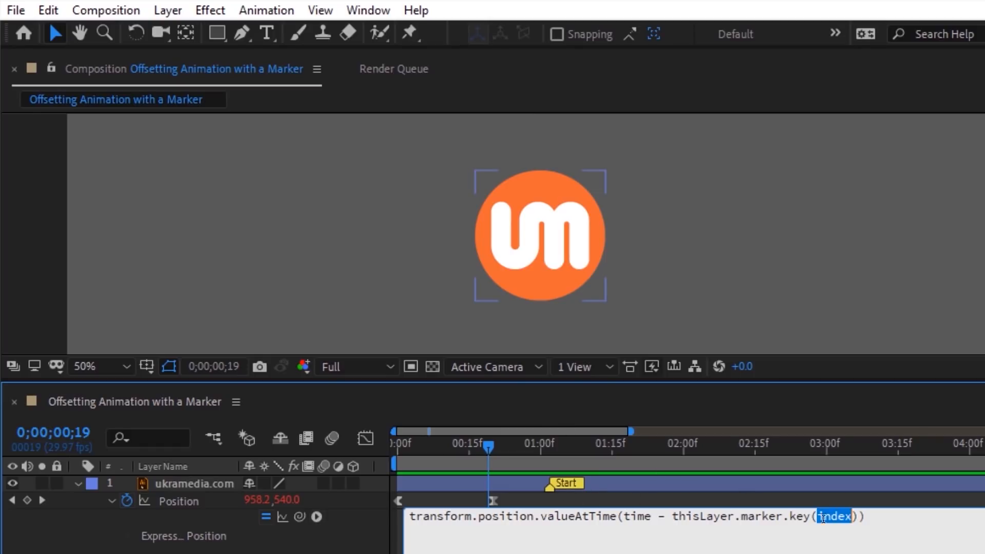
{"action": "type", "text": "1"}
{"action": "key", "text": "Right"}
{"action": "type", "text": "."}
{"action": "left_click", "coordinate": [317, 516]}
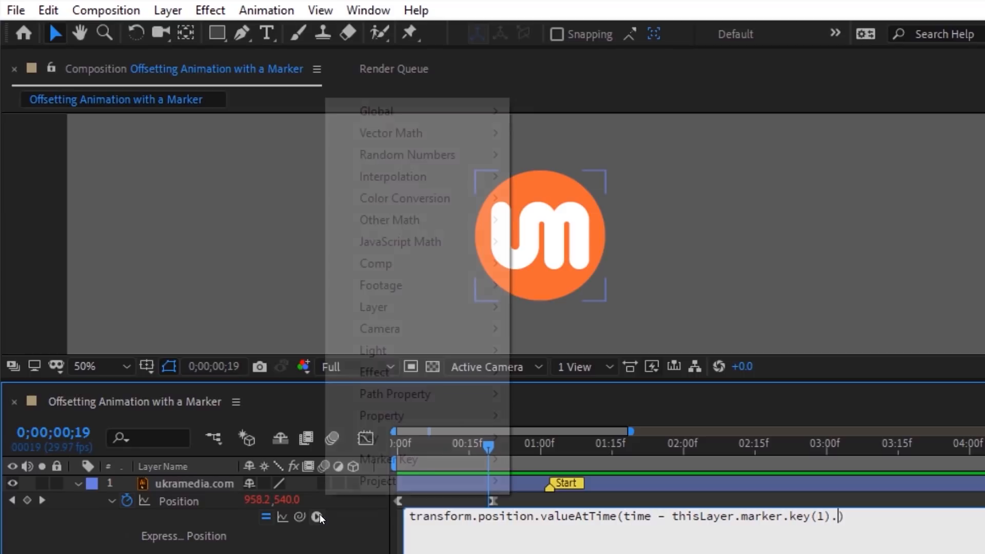
{"action": "mouse_move", "coordinate": [374, 111]}
{"action": "left_click", "coordinate": [47, 205]}
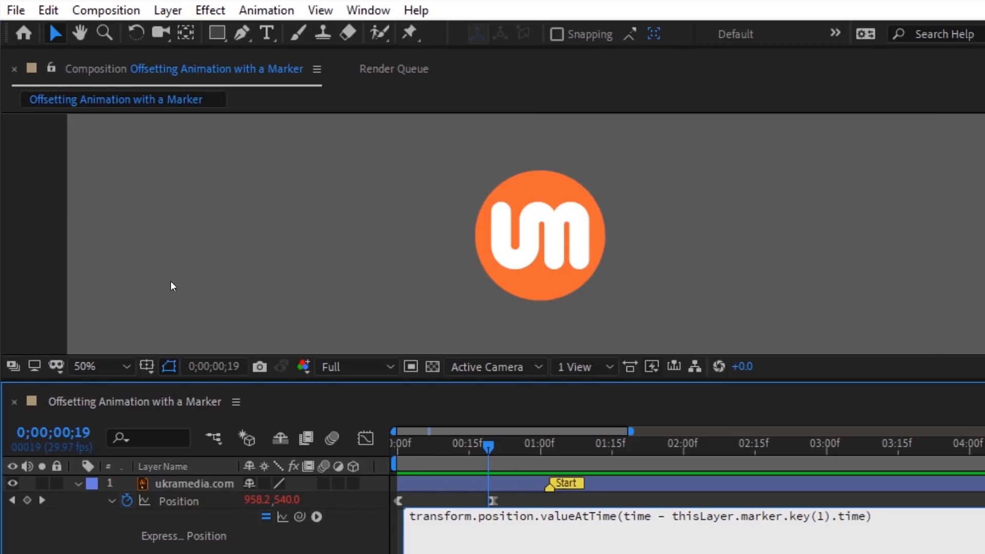
{"action": "left_click", "coordinate": [355, 519]}
Step: Drag the Start marker later to about 01:24 and play the offset animation
{"action": "left_click_drag", "start_coordinate": [392, 442], "coordinate": [650, 454]}
{"action": "left_click_drag", "start_coordinate": [550, 487], "coordinate": [708, 489]}
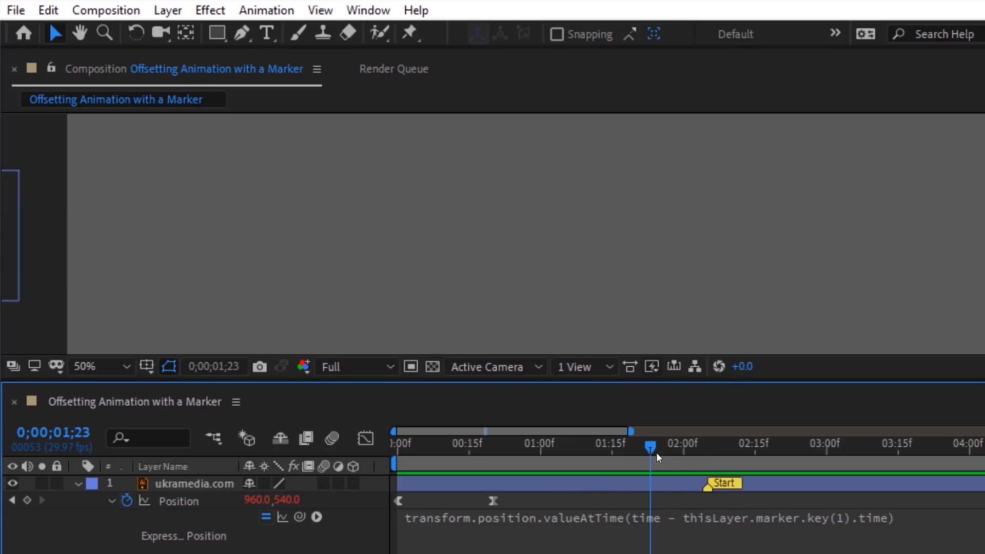
{"action": "mouse_move", "coordinate": [656, 452]}
{"action": "left_mouse_down"}
{"action": "mouse_move", "coordinate": [564, 445]}
{"action": "mouse_move", "coordinate": [768, 451]}
{"action": "left_mouse_up"}
{"action": "key", "text": "space"}
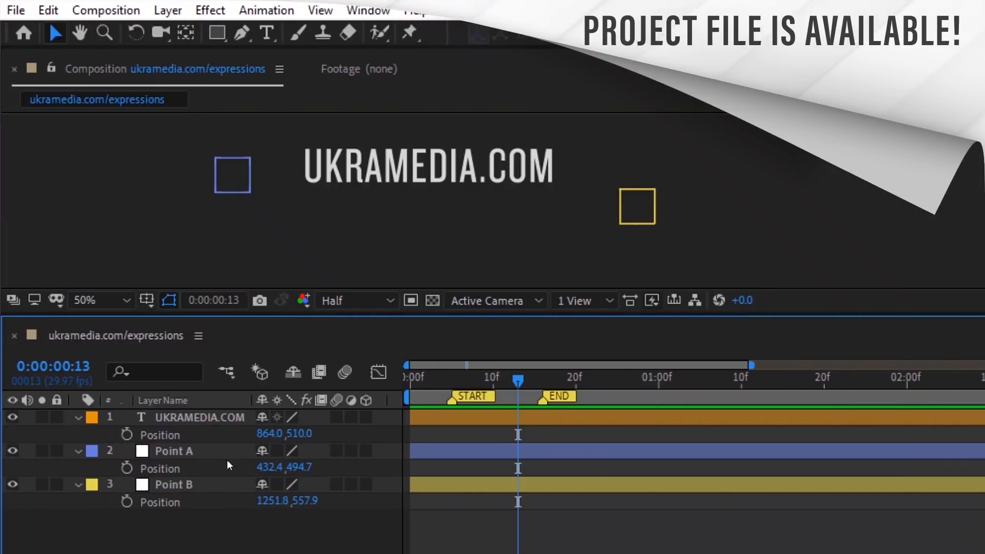
Step: Add a Position expression on UKRAMEDIA.COM defining pointA and pointB from Point A and Point B positions
{"action": "left_click", "coordinate": [194, 436]}
{"action": "left_click", "coordinate": [266, 10]}
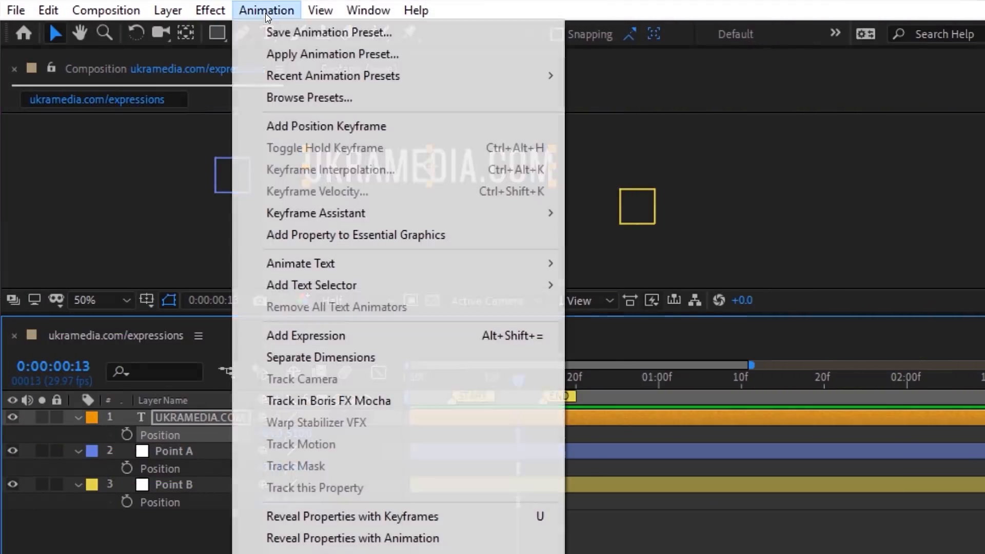
{"action": "left_click", "coordinate": [296, 339]}
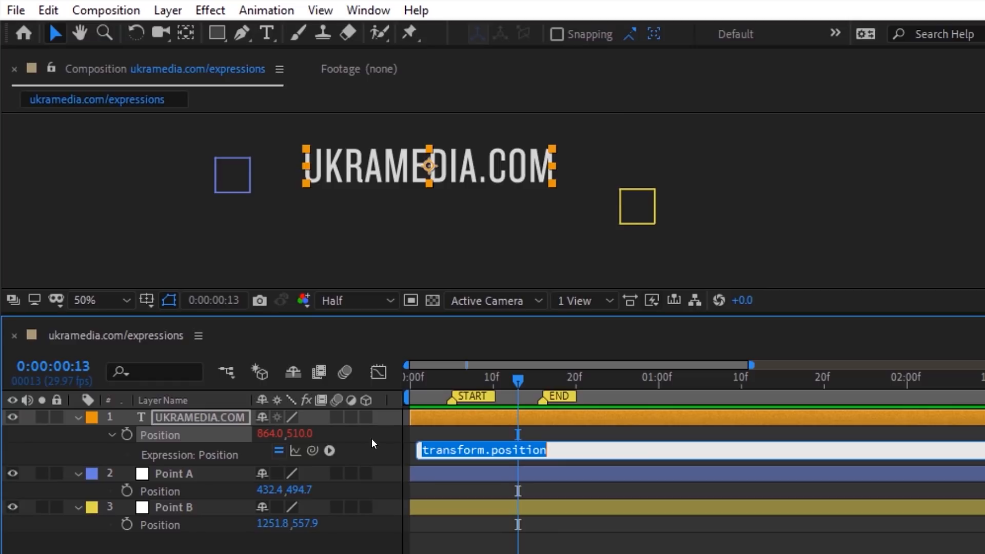
{"action": "type", "text": "pointA ="}
{"action": "left_click_drag", "start_coordinate": [312, 450], "coordinate": [226, 489]}
{"action": "type", "text": "= "}
{"action": "type", "text": ";"}
{"action": "key", "text": "Return"}
{"action": "type", "text": "pointB ="}
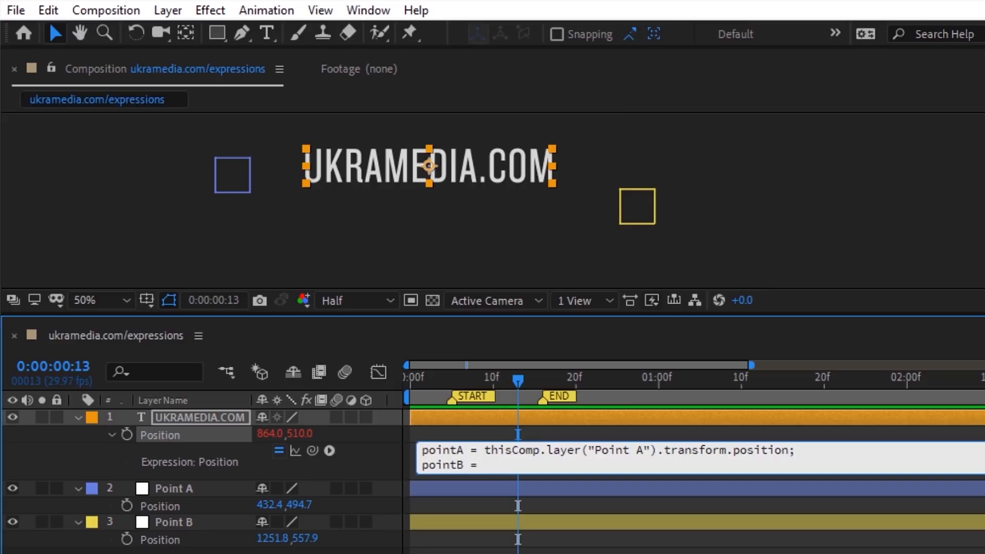
{"action": "left_click_drag", "start_coordinate": [311, 451], "coordinate": [192, 541]}
{"action": "type", "text": ";"}
Step: Add lines markerStart = thisComp.marker.key(1).time and markerEnd = thisComp.marker.key(2).time, then begin an x line
{"action": "key", "text": "Return"}
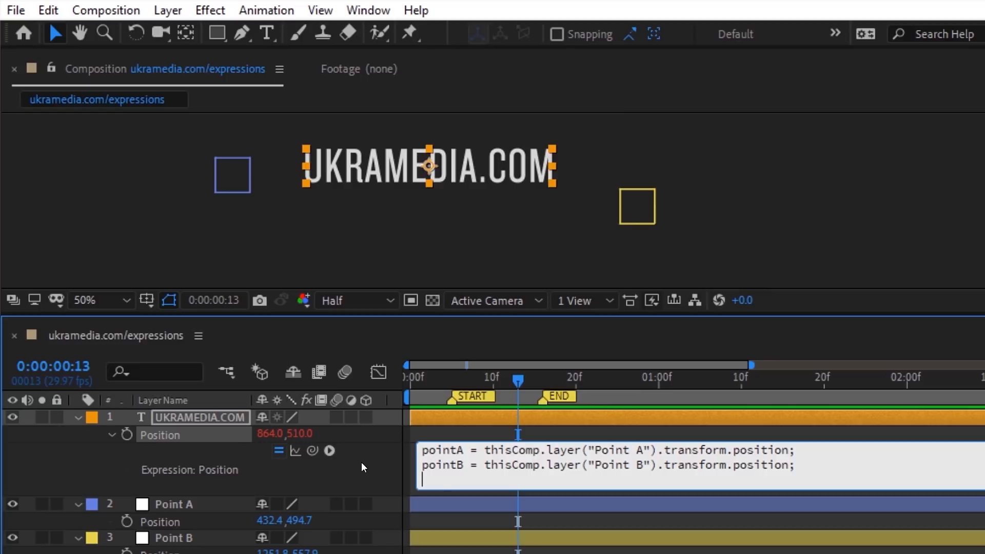
{"action": "type", "text": "markerStart = thisComp.ma"}
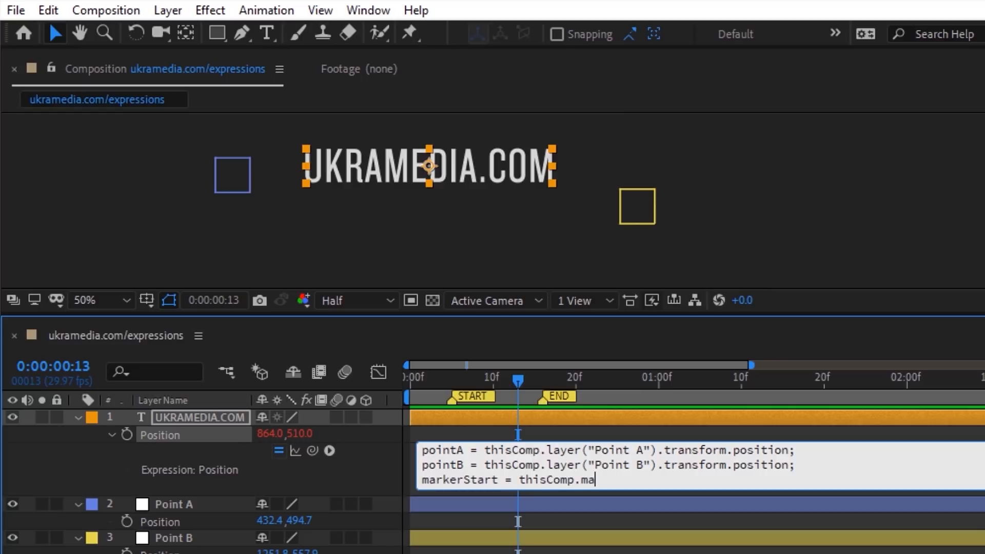
{"action": "type", "text": "rker.key(1).time;"}
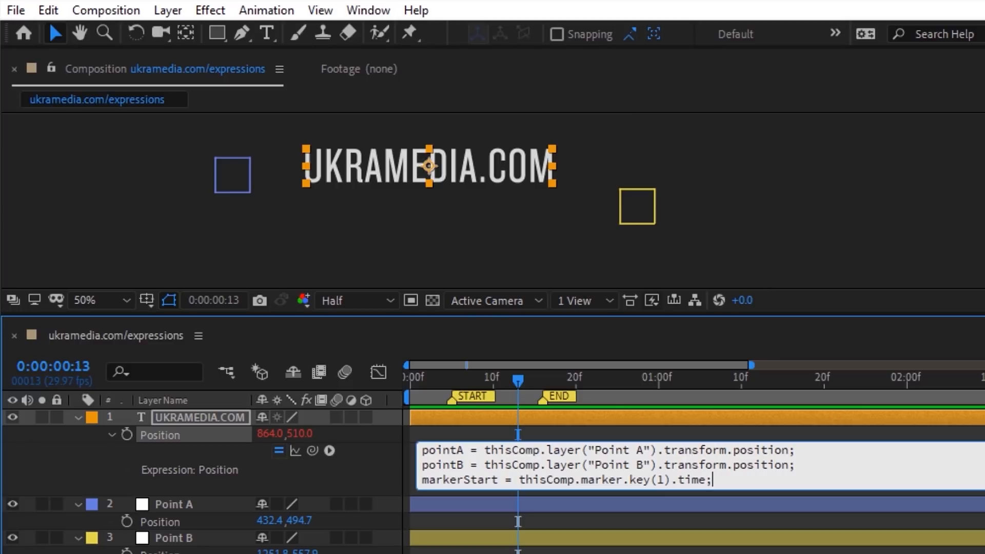
{"action": "key", "text": "Return"}
{"action": "type", "text": "markerEnd = thisCom"}
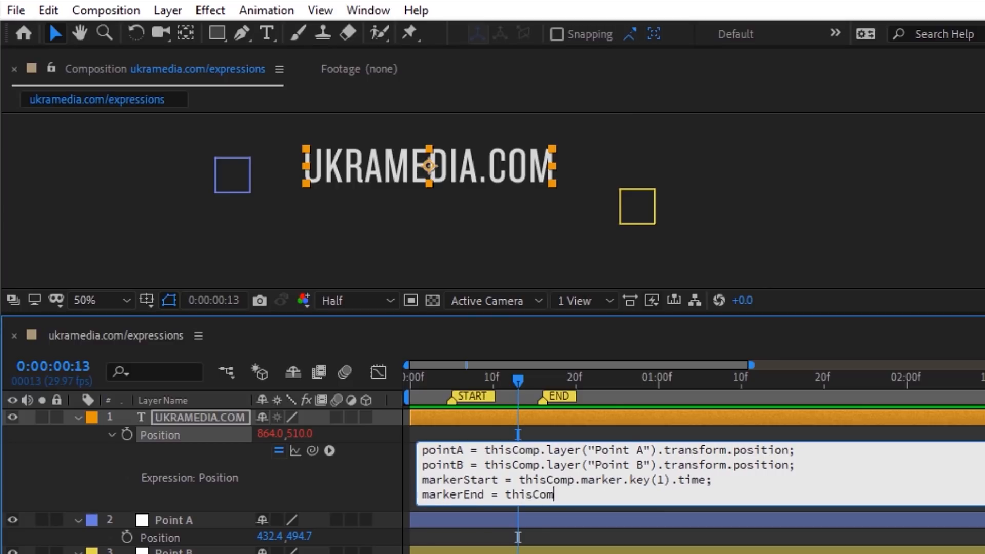
{"action": "type", "text": "p.marker.key(2)."}
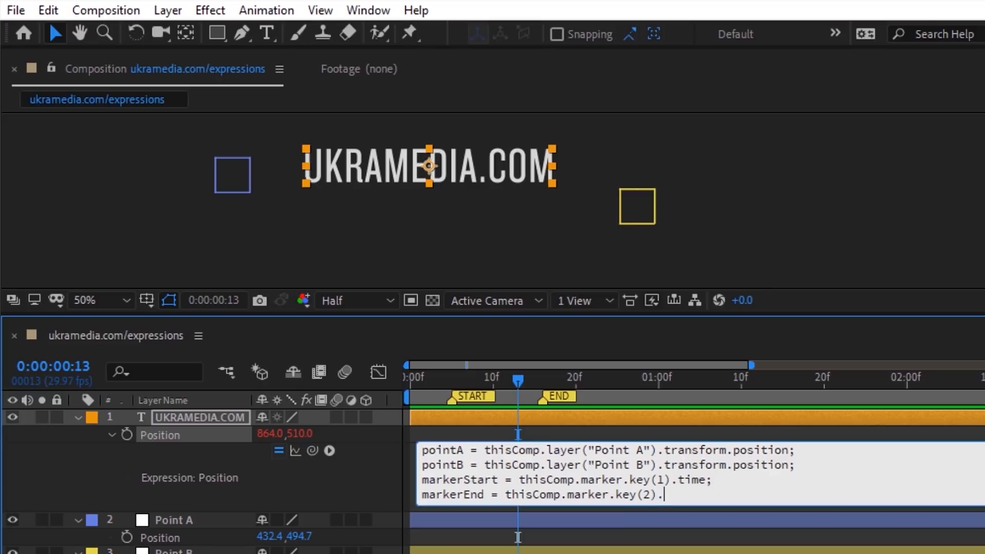
{"action": "type", "text": "time;"}
{"action": "key", "text": "Return"}
{"action": "type", "text": "x ="}
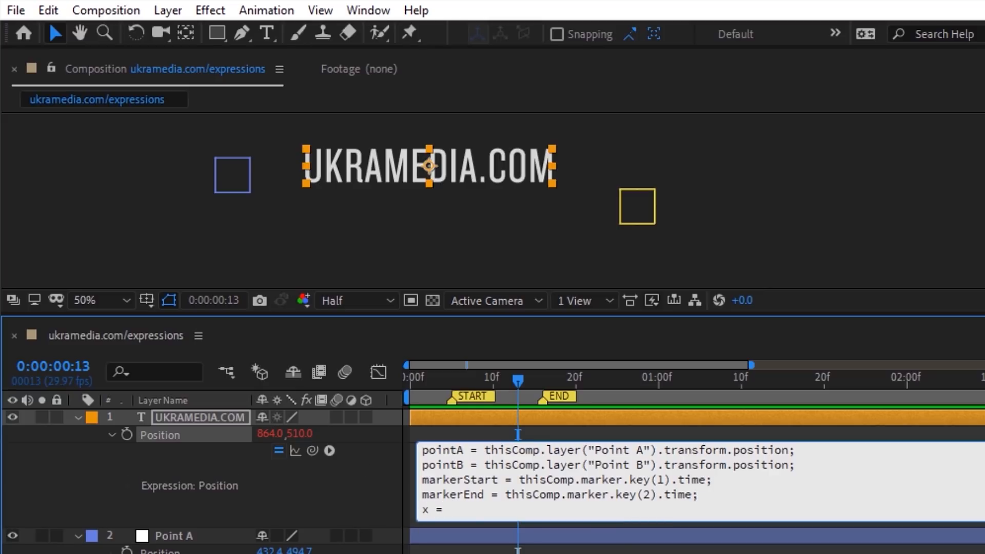
{"action": "left_click", "coordinate": [329, 450]}
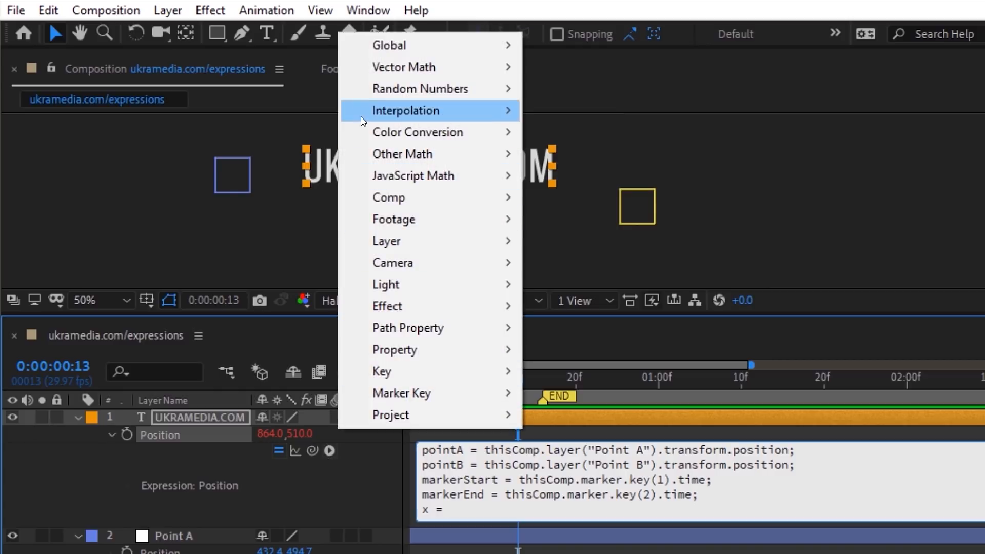
Step: Write x = ease(time, markerStart, markerEnd, pointA[0], pointB[0]);
{"action": "mouse_move", "coordinate": [369, 113]}
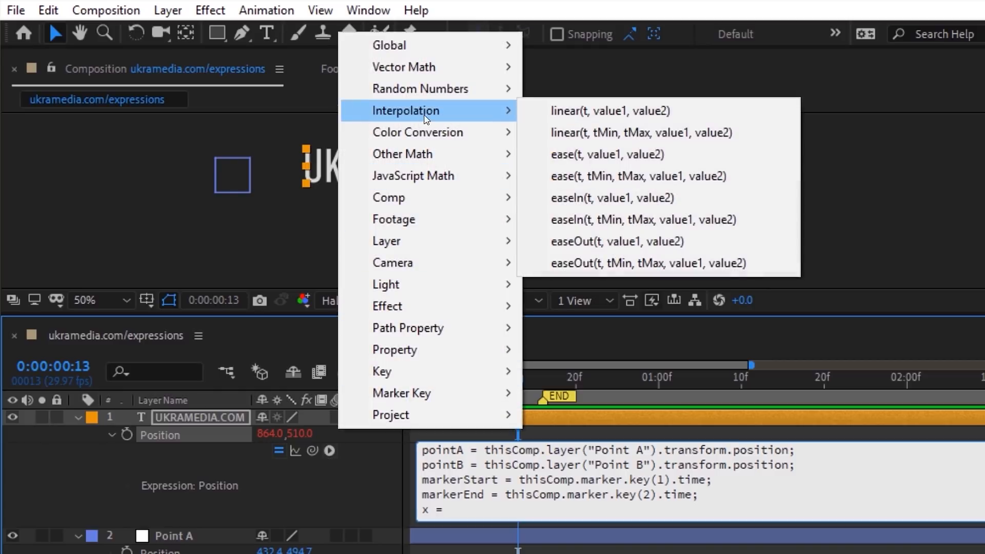
{"action": "left_click", "coordinate": [575, 175]}
{"action": "type", "text": ";"}
{"action": "left_click", "coordinate": [492, 510]}
{"action": "type", "text": "ime"}
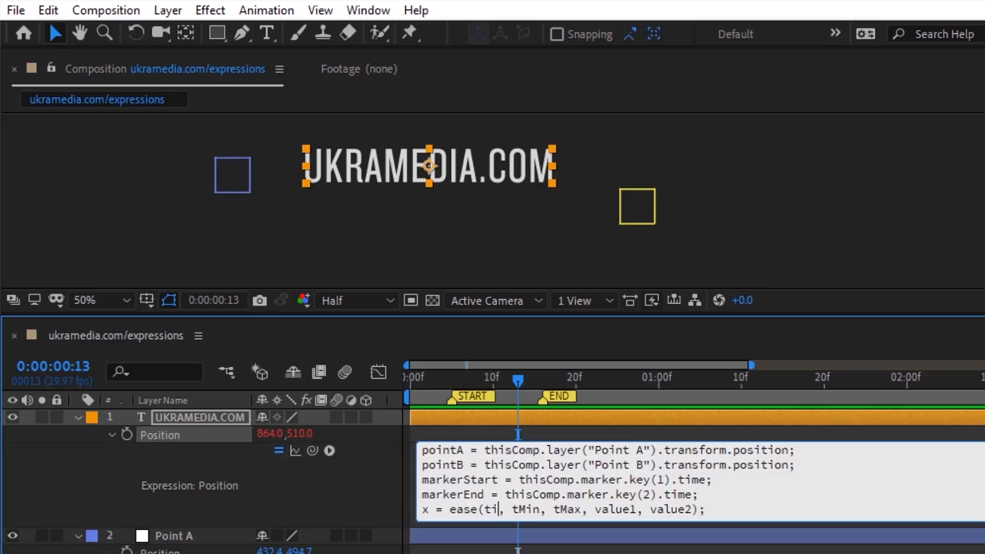
{"action": "double_click", "coordinate": [540, 509]}
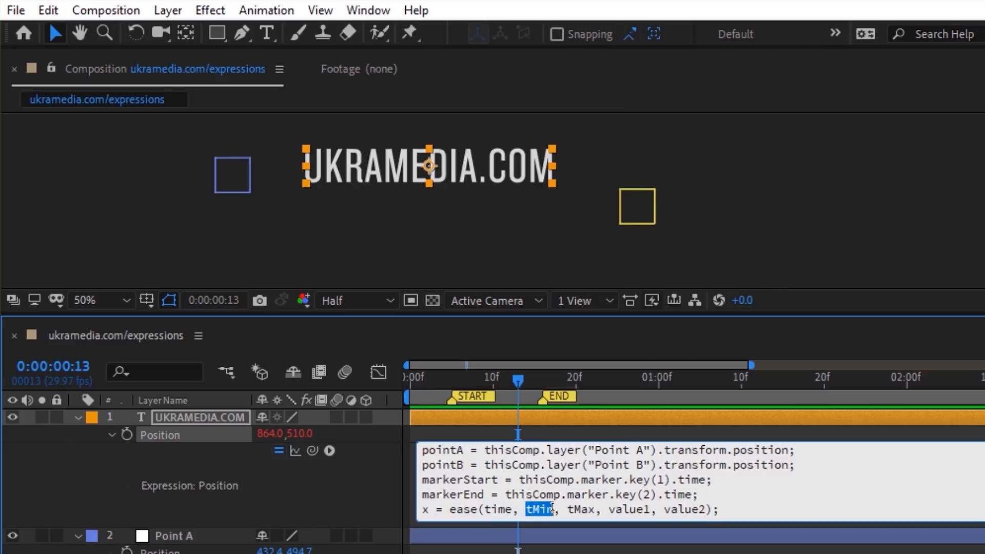
{"action": "type", "text": "markerStart"}
{"action": "left_click_drag", "start_coordinate": [616, 509], "coordinate": [642, 509]}
{"action": "type", "text": "markerEnd"}
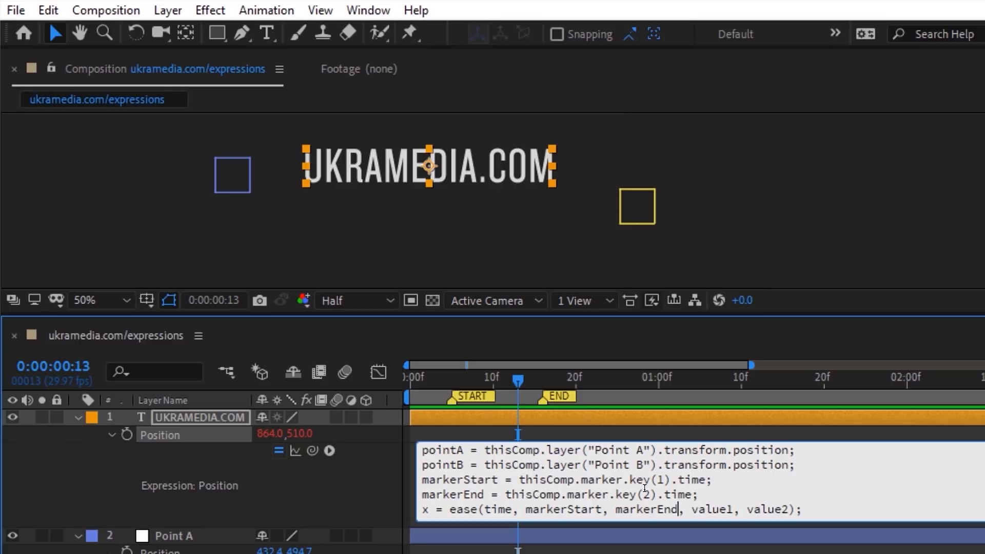
{"action": "left_click_drag", "start_coordinate": [692, 510], "coordinate": [733, 510]}
{"action": "type", "text": "pointA[0"}
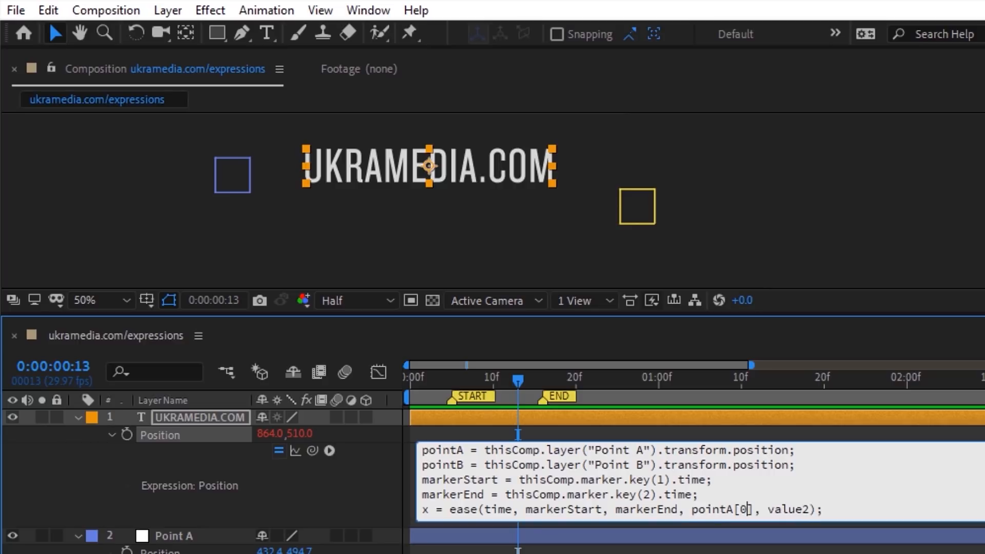
{"action": "double_click", "coordinate": [784, 509]}
{"action": "type", "text": "pointB[0"}
Step: Duplicate the ease line as y using pointA[1] and pointB[1]
{"action": "left_click_drag", "start_coordinate": [844, 509], "coordinate": [419, 512]}
{"action": "key", "text": "ctrl+c"}
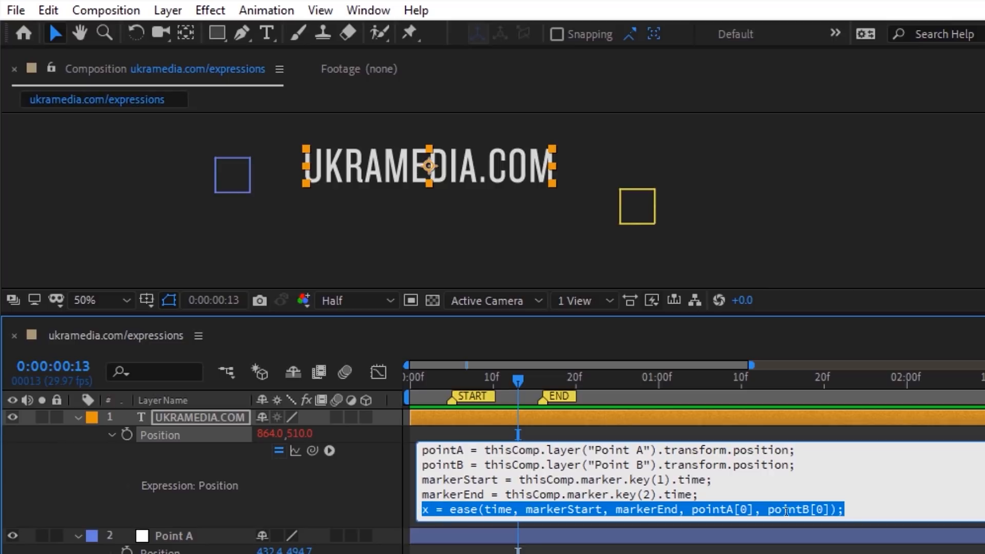
{"action": "left_click", "coordinate": [844, 509]}
{"action": "key", "text": "Return"}
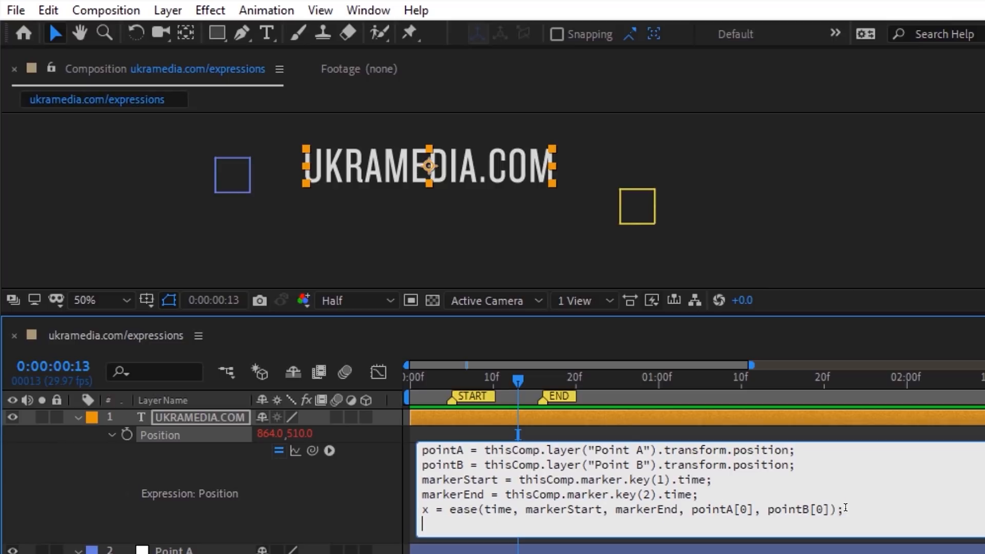
{"action": "key", "text": "ctrl+v"}
{"action": "double_click", "coordinate": [425, 524]}
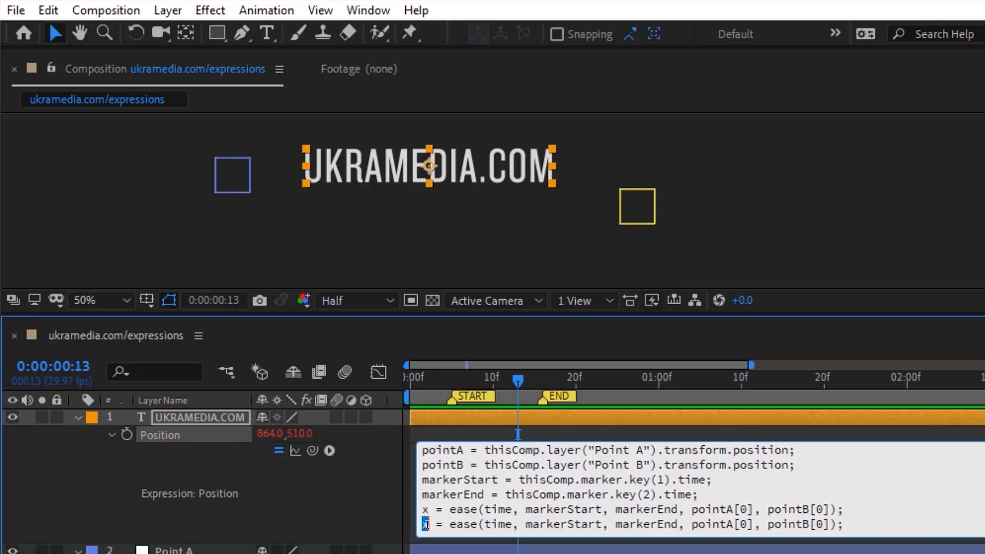
{"action": "type", "text": "y"}
{"action": "double_click", "coordinate": [744, 524]}
{"action": "type", "text": "1"}
{"action": "double_click", "coordinate": [819, 523]}
{"action": "type", "text": "1"}
{"action": "key", "text": "Return"}
Step: End the expression with [x, y]; and scrub back to watch the text move
{"action": "type", "text": "[x, y];"}
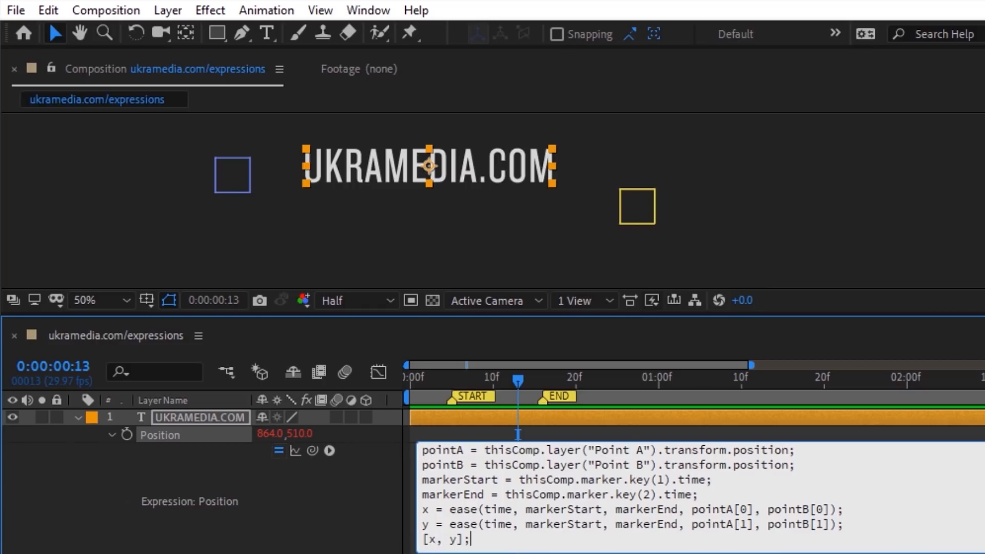
{"action": "left_click", "coordinate": [377, 458]}
{"action": "mouse_move", "coordinate": [445, 380]}
{"action": "left_mouse_down"}
{"action": "mouse_move", "coordinate": [502, 384]}
{"action": "mouse_move", "coordinate": [460, 382]}
{"action": "left_mouse_up"}
{"action": "left_click_drag", "start_coordinate": [232, 174], "coordinate": [236, 234]}
Step: Move Point B up-left and spread the START and END markers further apart, previewing the motion
{"action": "left_click", "coordinate": [636, 214]}
{"action": "left_click_drag", "start_coordinate": [636, 215], "coordinate": [531, 168]}
{"action": "mouse_move", "coordinate": [459, 380]}
{"action": "left_mouse_down"}
{"action": "mouse_move", "coordinate": [543, 376]}
{"action": "mouse_move", "coordinate": [439, 396]}
{"action": "left_mouse_up"}
{"action": "left_click_drag", "start_coordinate": [554, 396], "coordinate": [645, 396]}
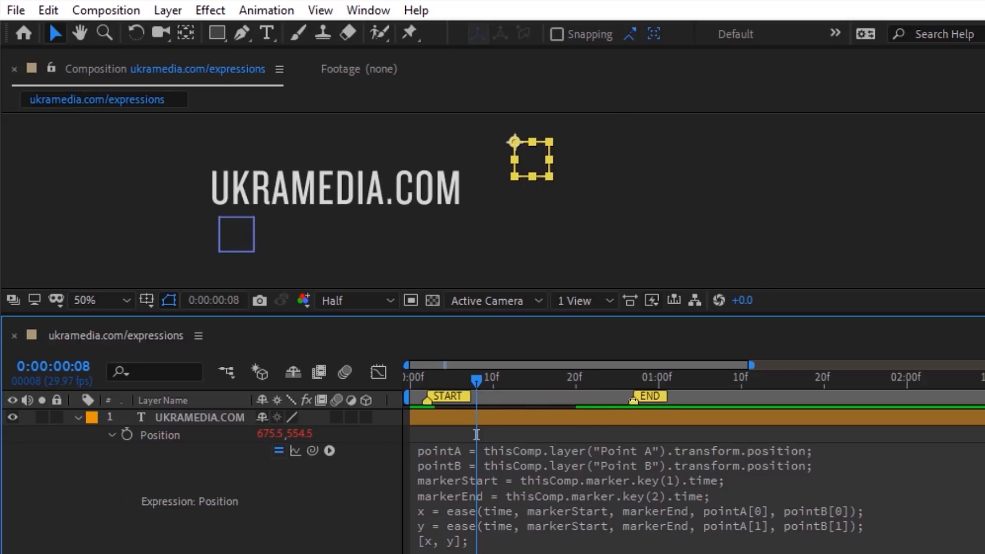
{"action": "mouse_move", "coordinate": [475, 381]}
{"action": "left_mouse_down"}
{"action": "mouse_move", "coordinate": [439, 383]}
{"action": "mouse_move", "coordinate": [633, 380]}
{"action": "left_mouse_up"}
{"action": "left_click_drag", "start_coordinate": [452, 396], "coordinate": [550, 396]}
{"action": "mouse_move", "coordinate": [635, 380]}
{"action": "left_mouse_down"}
{"action": "mouse_move", "coordinate": [535, 381]}
{"action": "mouse_move", "coordinate": [626, 381]}
{"action": "left_mouse_up"}
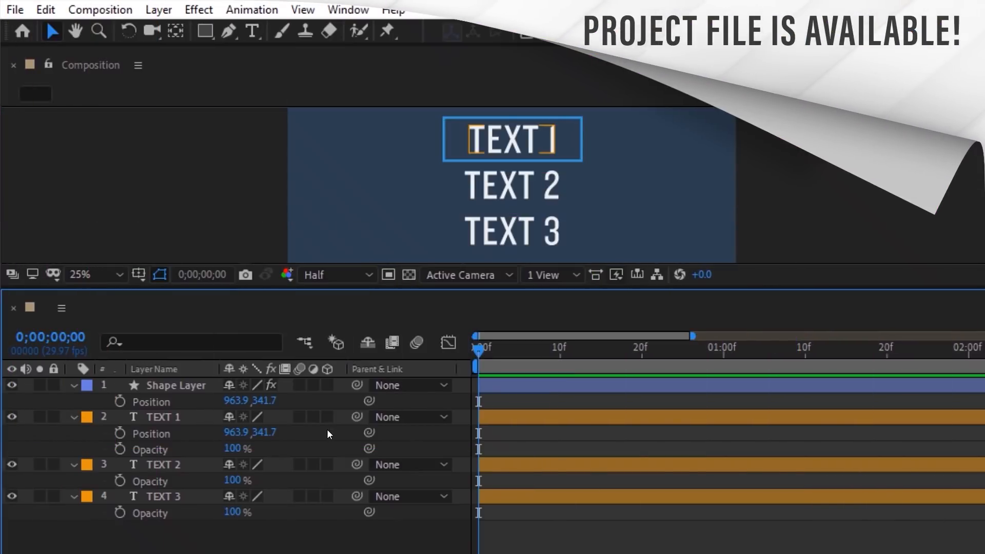
Step: Add an Opacity expression on TEXT 1 linking point1 to the Shape Layer's y position and point2 to TEXT 1's y position
{"action": "left_click", "coordinate": [153, 449]}
{"action": "left_click", "coordinate": [252, 9]}
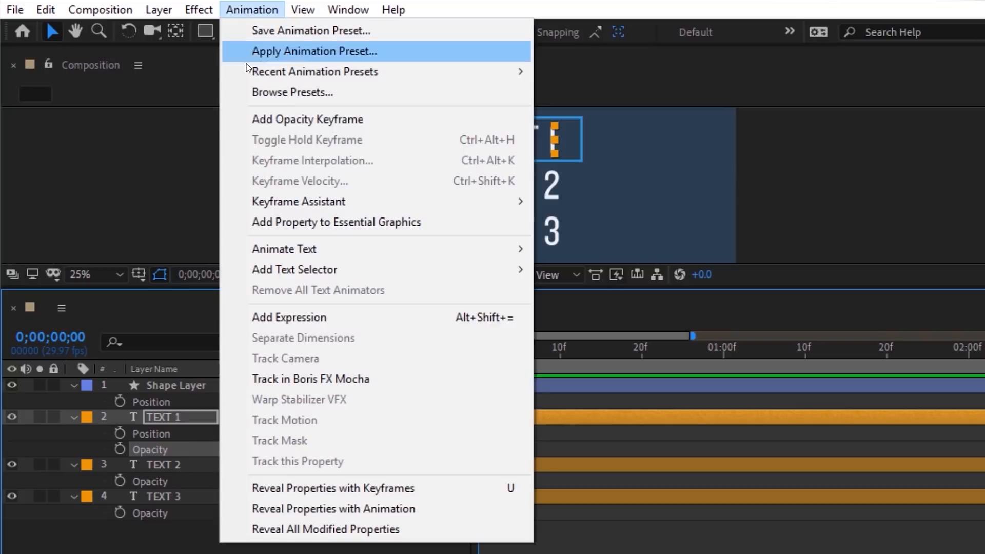
{"action": "left_click", "coordinate": [293, 317]}
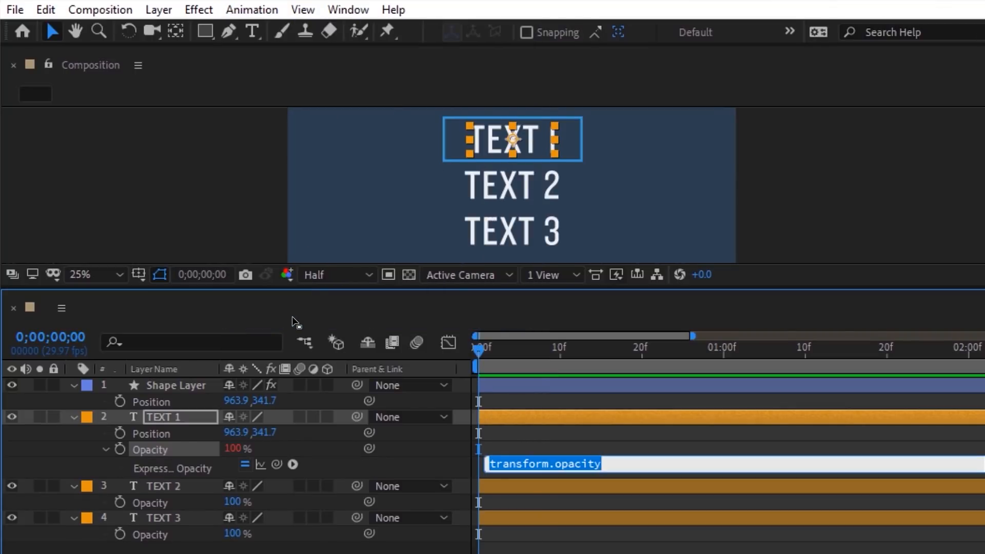
{"action": "type", "text": "point1 "}
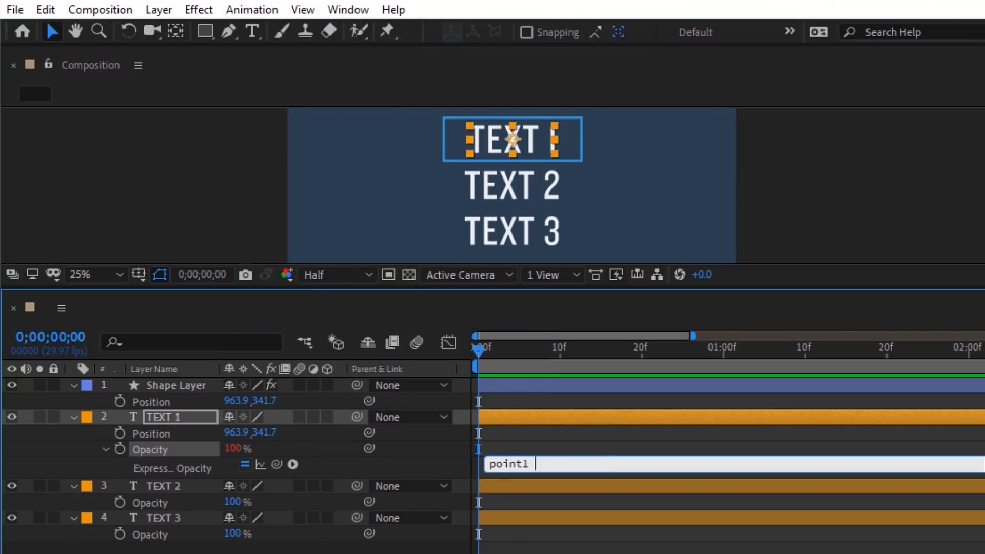
{"action": "type", "text": "="}
{"action": "left_click_drag", "start_coordinate": [159, 404], "coordinate": [264, 401]}
{"action": "type", "text": ";"}
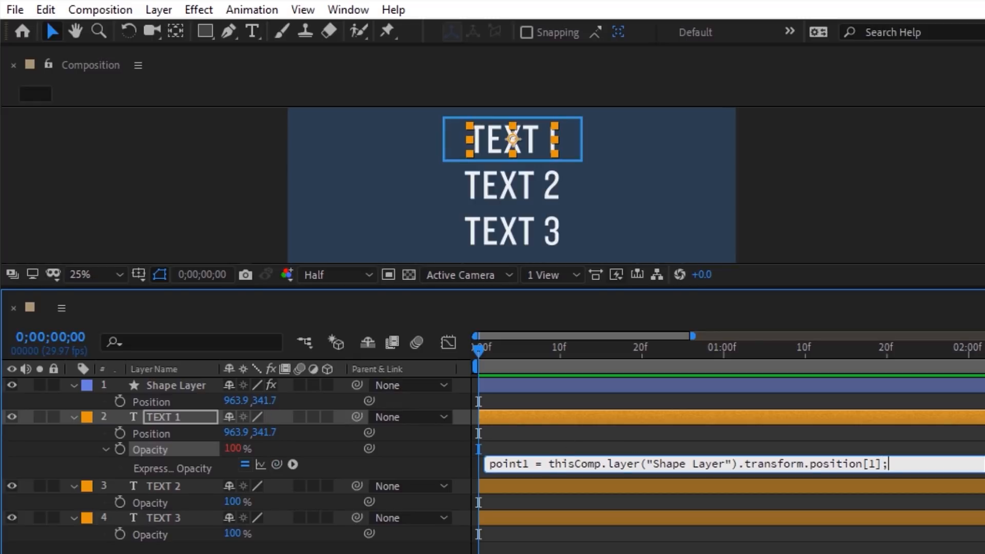
{"action": "key", "text": "Return"}
{"action": "type", "text": "point2 ="}
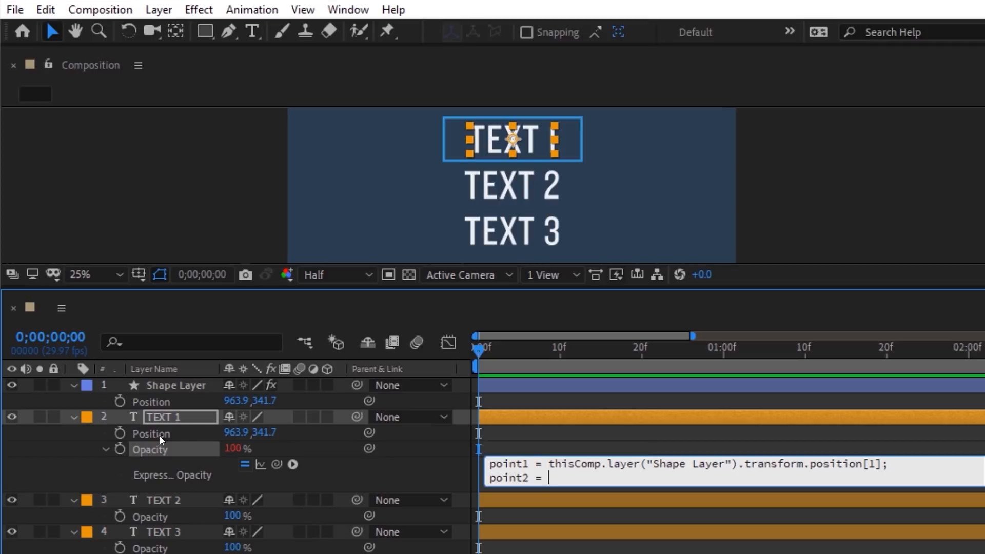
{"action": "left_click_drag", "start_coordinate": [273, 457], "coordinate": [265, 431]}
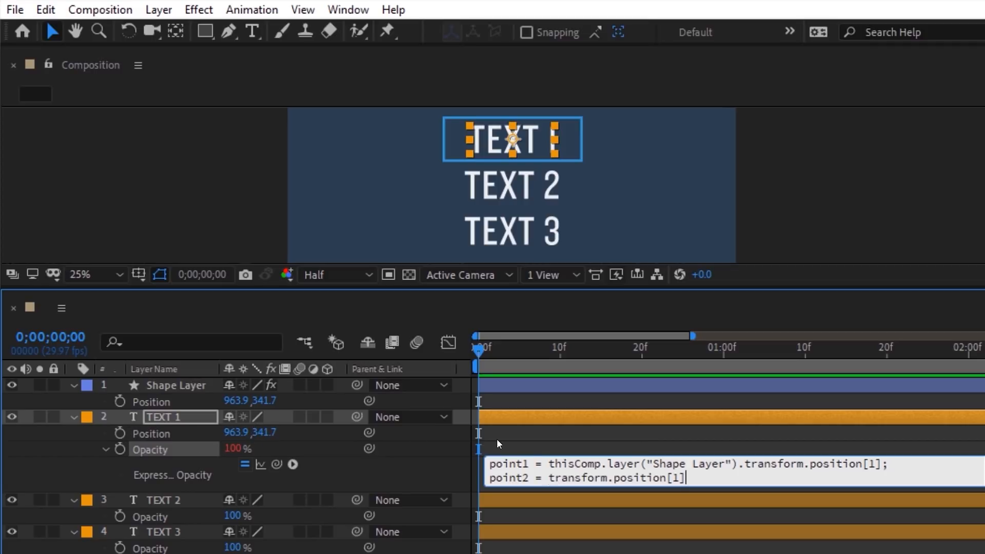
{"action": "type", "text": ";"}
Step: Add a third line, distanceBetweenTwoPoints = length(point1, point2), using Vector Math length from the expression menu
{"action": "key", "text": "Return"}
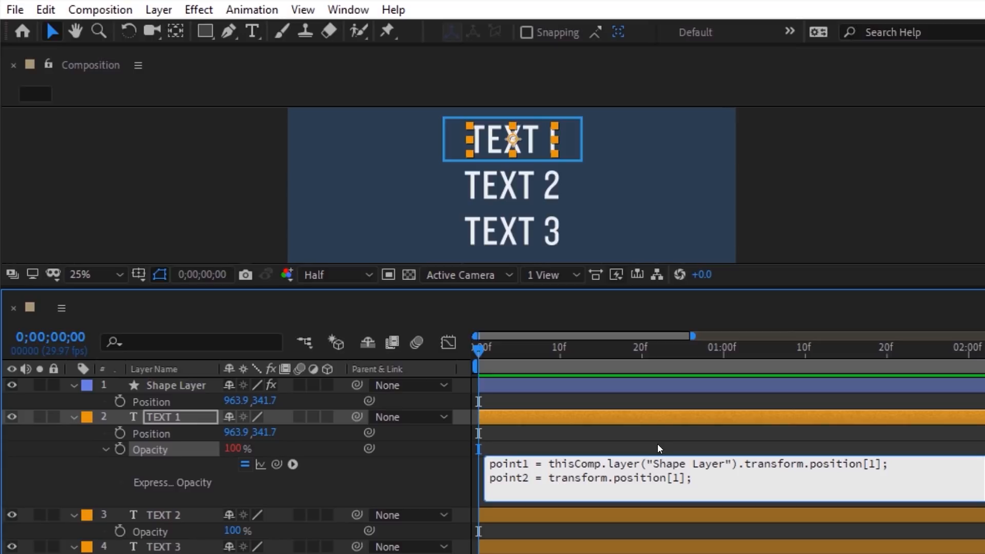
{"action": "type", "text": "distanceBetweenTwoPoints ="}
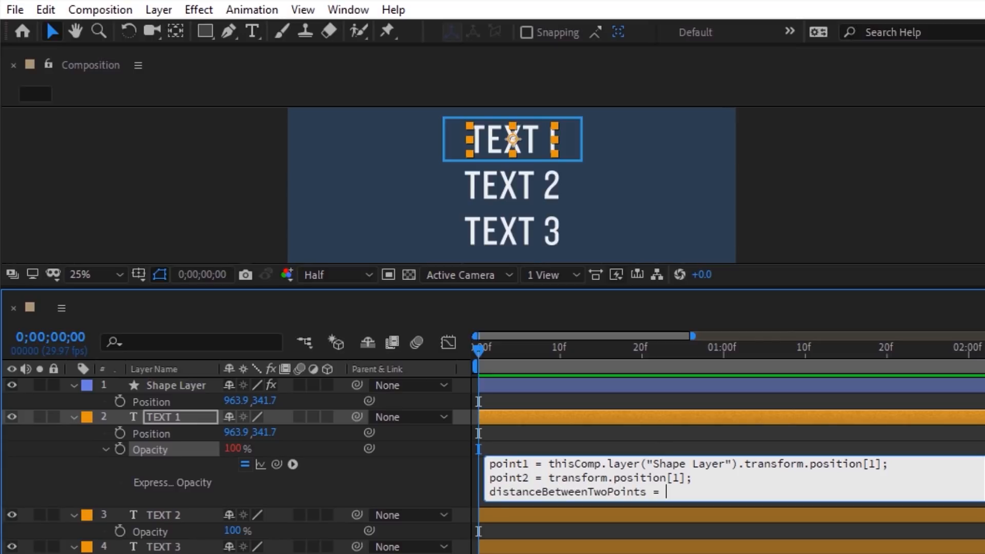
{"action": "left_click", "coordinate": [293, 464]}
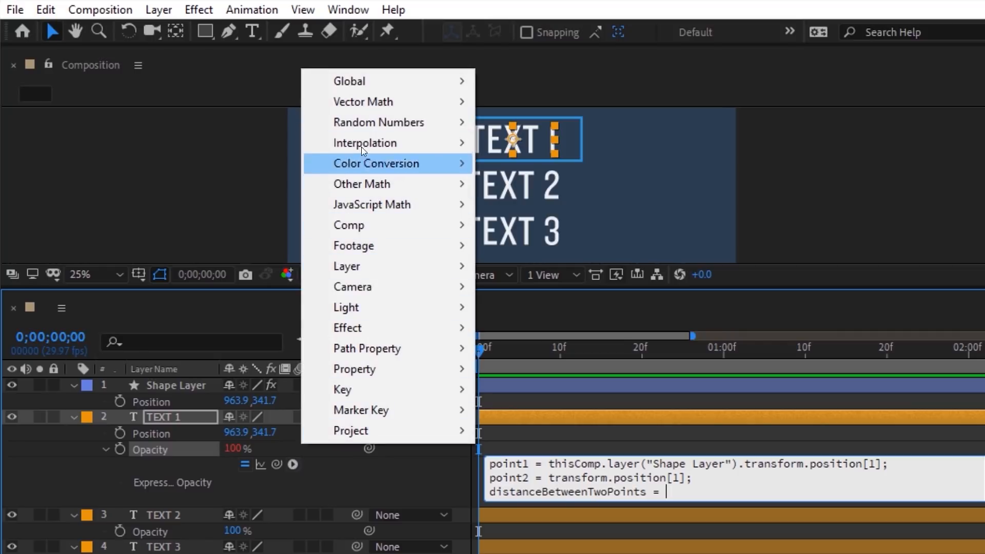
{"action": "mouse_move", "coordinate": [341, 105]}
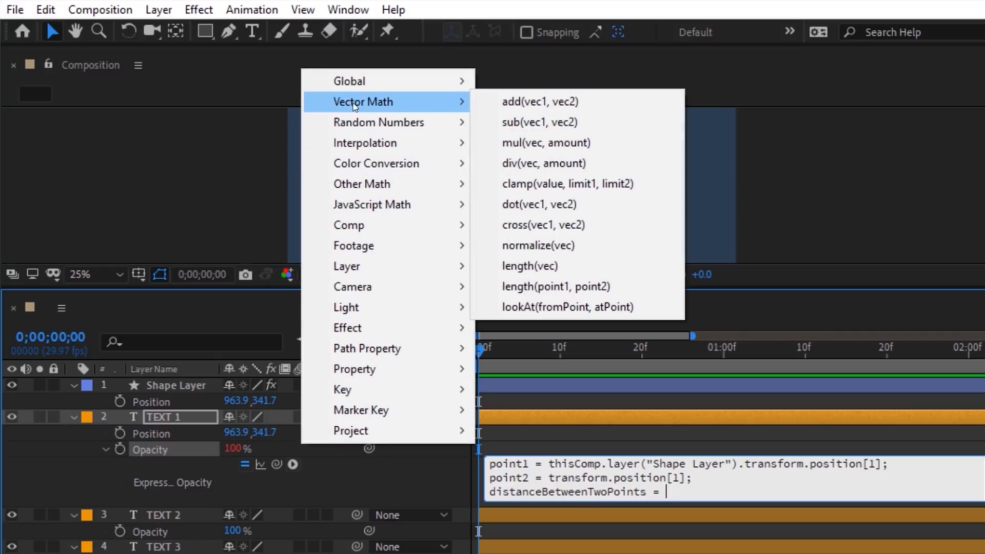
{"action": "left_click", "coordinate": [531, 293]}
{"action": "left_click_drag", "start_coordinate": [804, 492], "coordinate": [712, 491]}
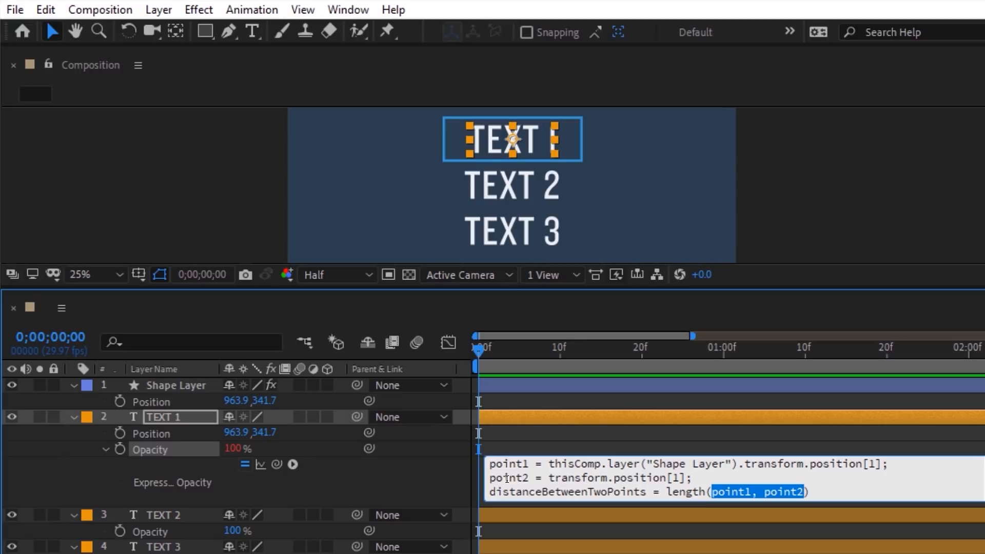
Step: Add a linear() line from the expression menu, with distanceBetweenTwoPoints as its input
{"action": "left_click", "coordinate": [817, 494]}
{"action": "type", "text": ";"}
{"action": "key", "text": "Return"}
{"action": "left_click", "coordinate": [293, 465]}
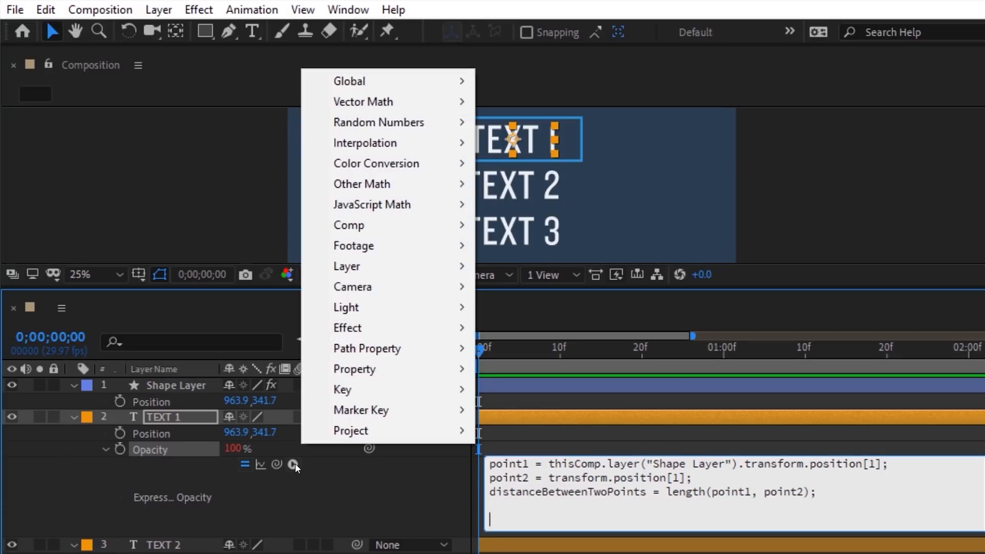
{"action": "mouse_move", "coordinate": [356, 146]}
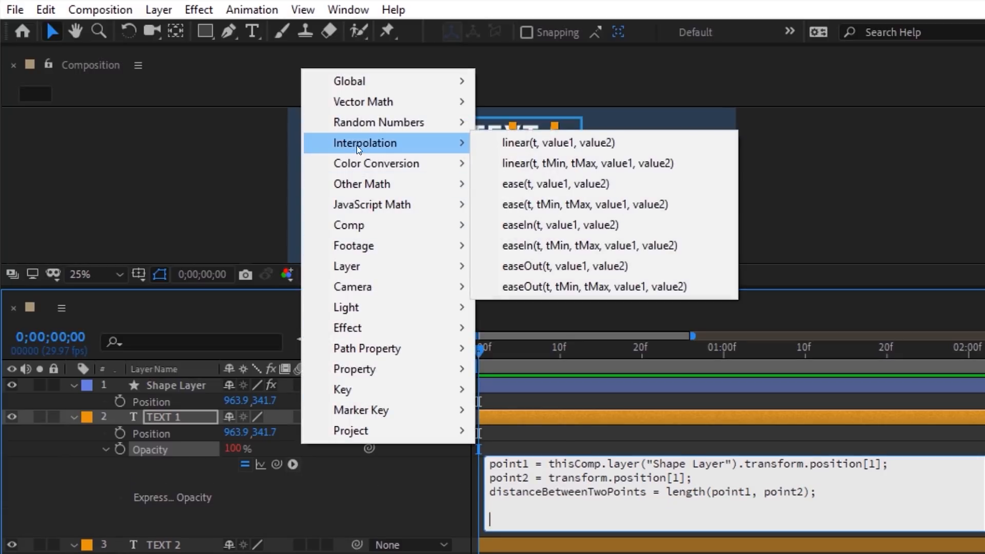
{"action": "left_click", "coordinate": [515, 163]}
{"action": "type", "text": ";"}
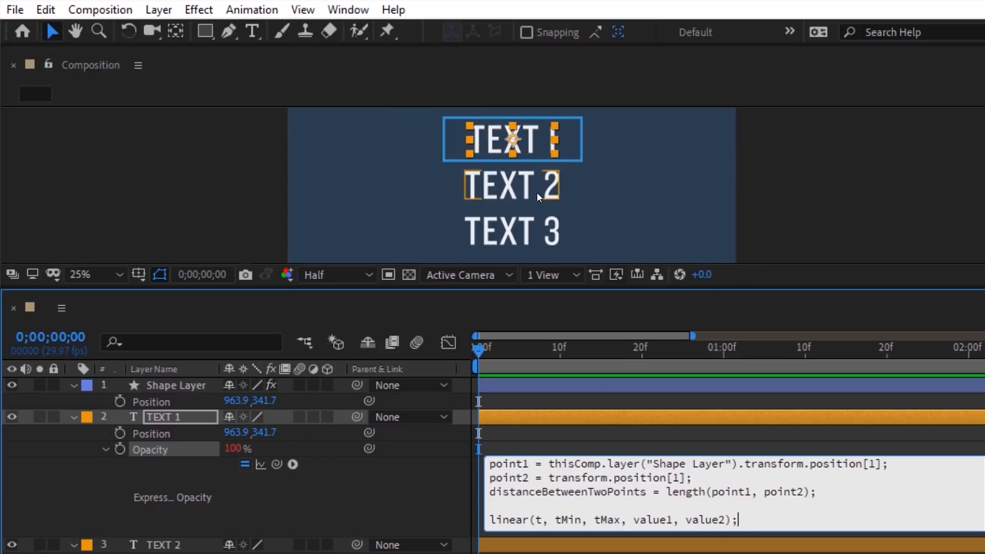
{"action": "left_click_drag", "start_coordinate": [647, 491], "coordinate": [479, 493]}
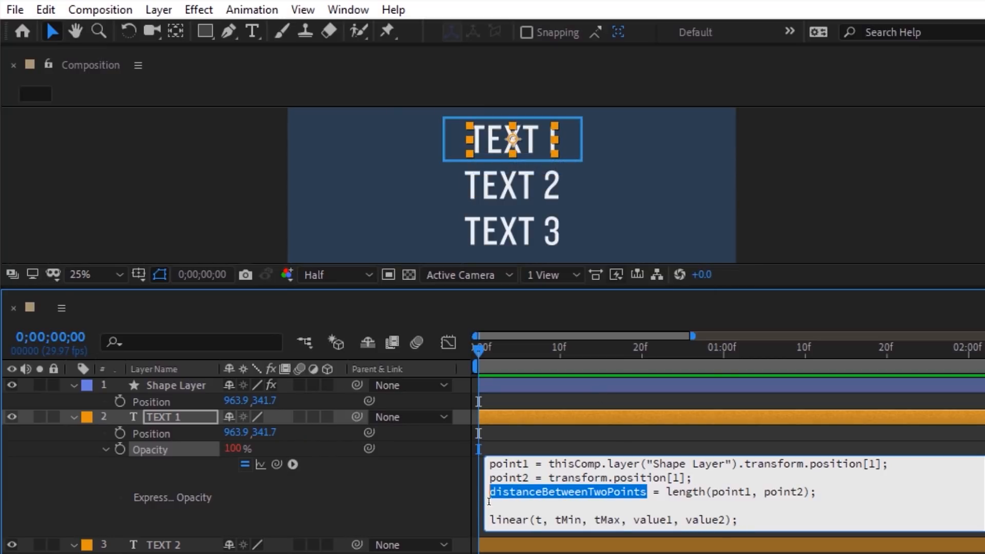
{"action": "key", "text": "ctrl+c"}
{"action": "double_click", "coordinate": [537, 520]}
{"action": "key", "text": "ctrl+v"}
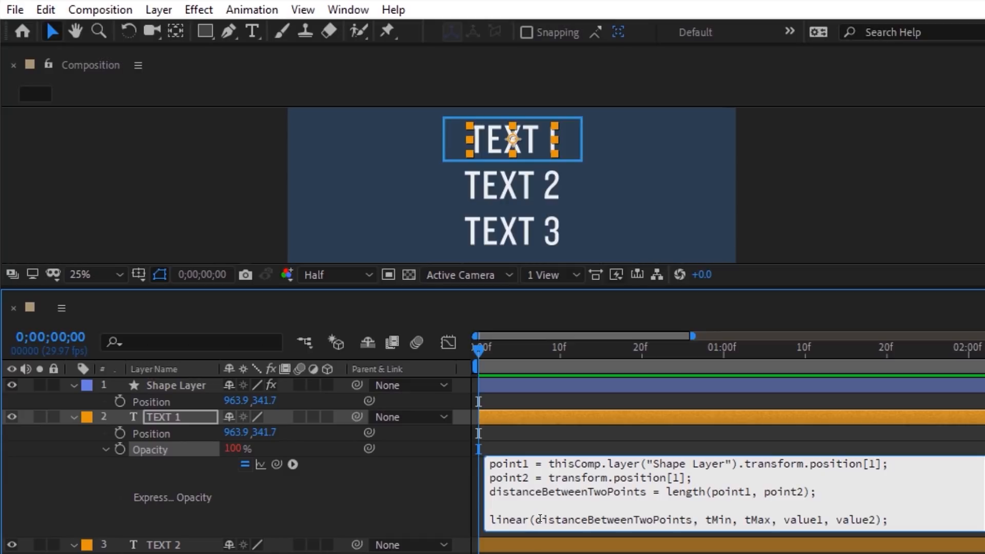
Step: Fill linear's ranges with 0, 170, 100, 15, then move the rectangle down to Y 410.7
{"action": "double_click", "coordinate": [725, 520]}
{"action": "type", "text": "0"}
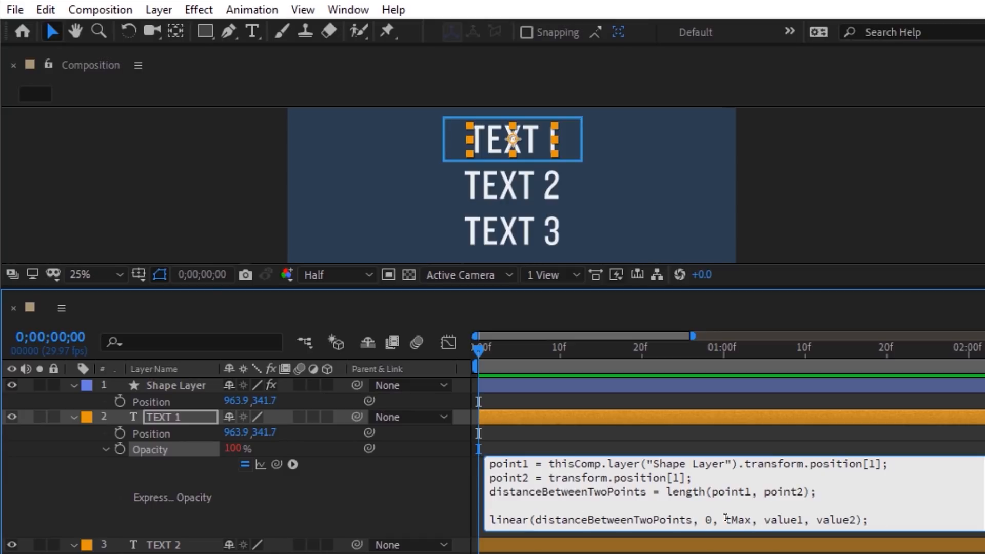
{"action": "double_click", "coordinate": [736, 520]}
{"action": "type", "text": "170"}
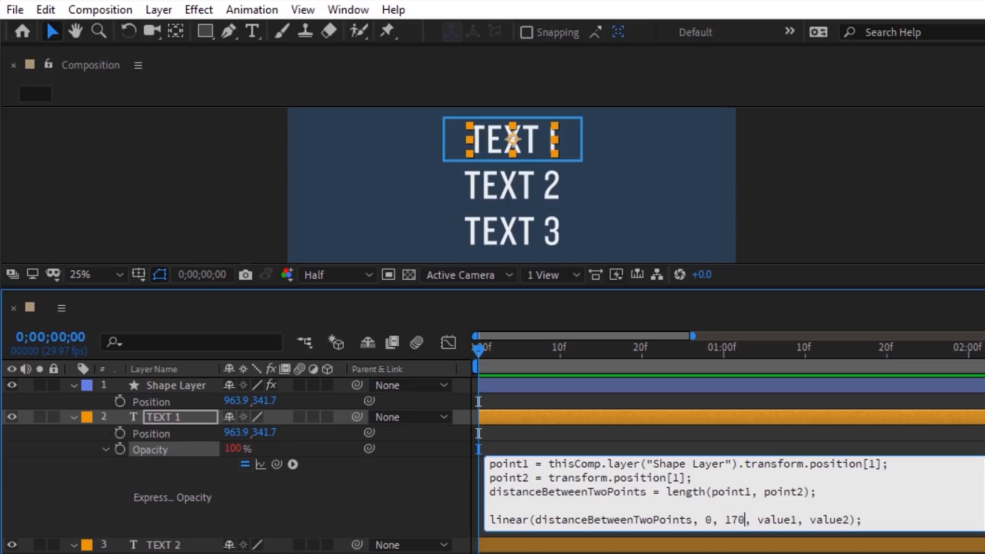
{"action": "double_click", "coordinate": [797, 520]}
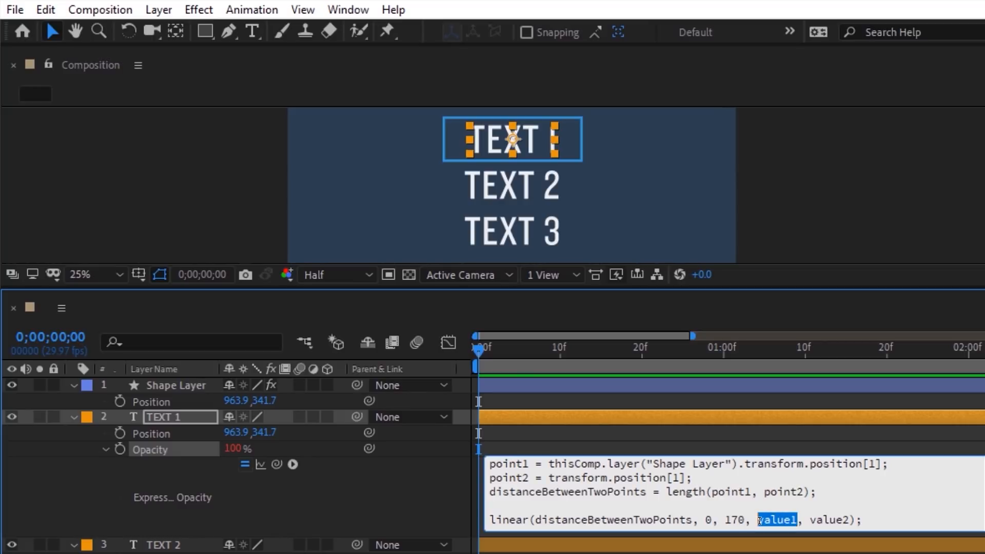
{"action": "type", "text": "100"}
{"action": "double_click", "coordinate": [827, 519]}
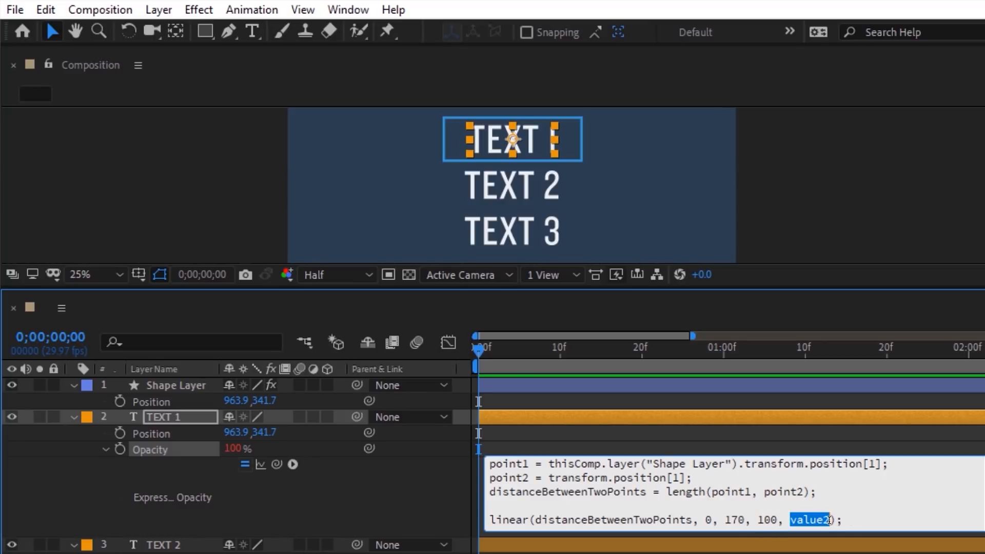
{"action": "type", "text": "15"}
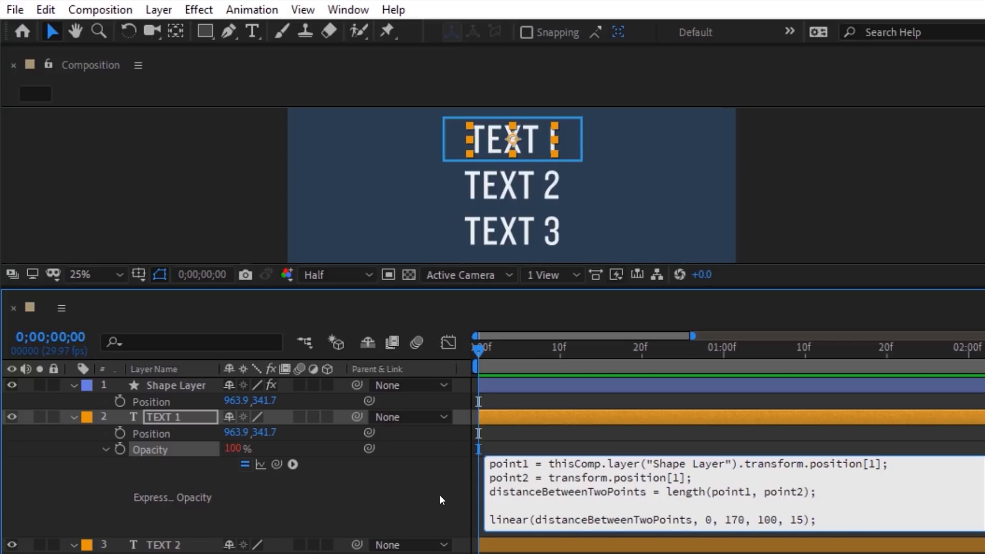
{"action": "left_click", "coordinate": [151, 402]}
{"action": "left_click_drag", "start_coordinate": [263, 401], "coordinate": [311, 423]}
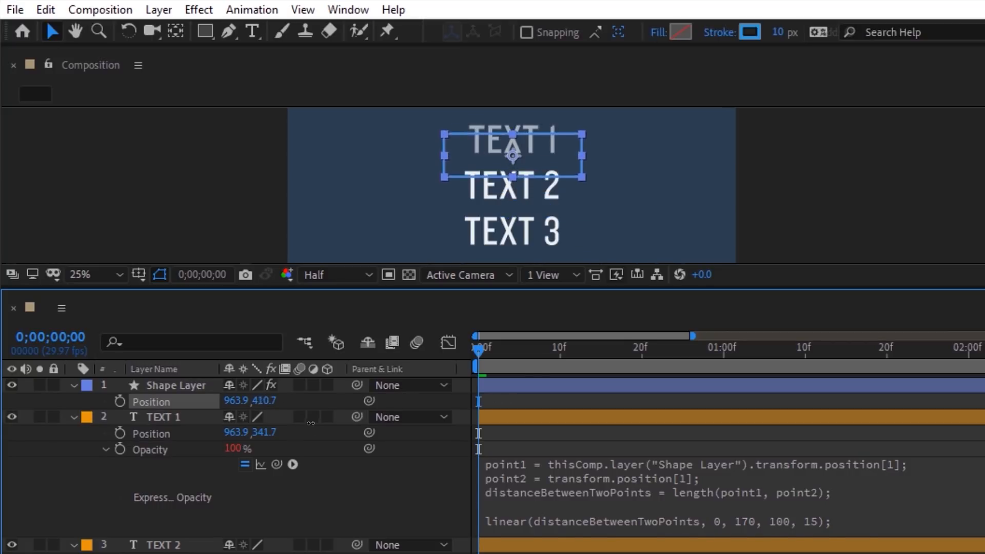
Step: Paste TEXT 1's Opacity expression onto TEXT 2 and TEXT 3, then slide the rectangle past them to test
{"action": "right_click", "coordinate": [156, 448]}
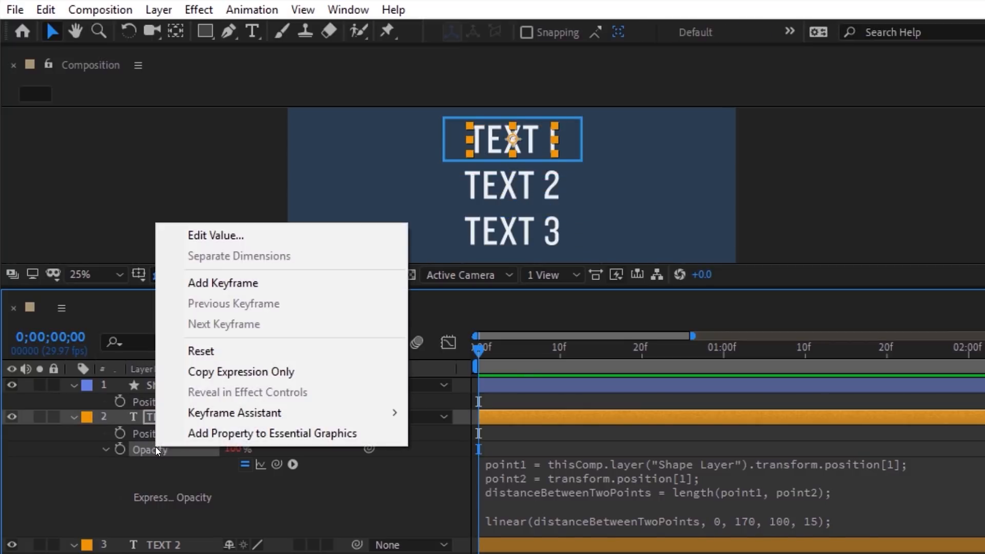
{"action": "left_click", "coordinate": [227, 371]}
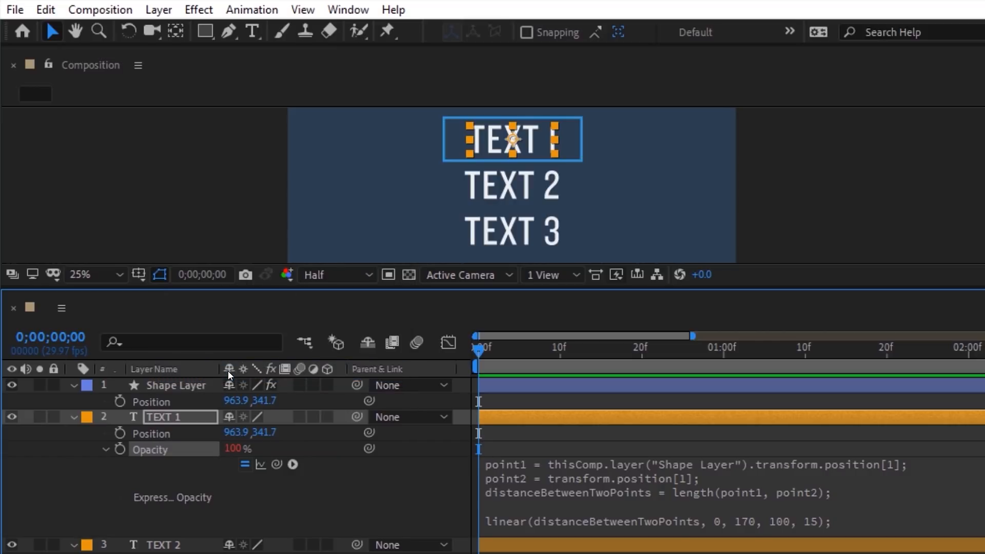
{"action": "left_click", "coordinate": [73, 416]}
{"action": "left_click", "coordinate": [150, 450]}
{"action": "left_click", "coordinate": [153, 481], "text": "ctrl"}
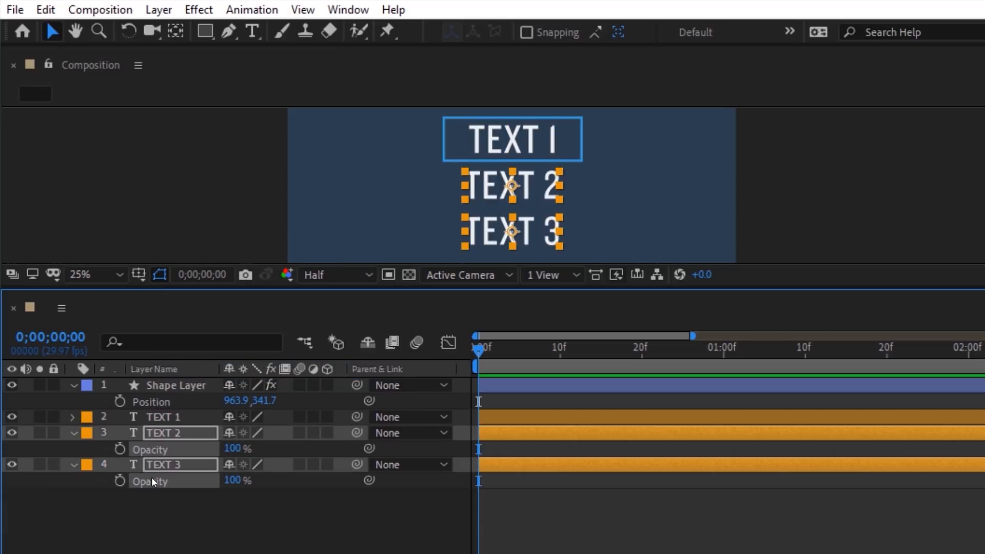
{"action": "left_click", "coordinate": [45, 9]}
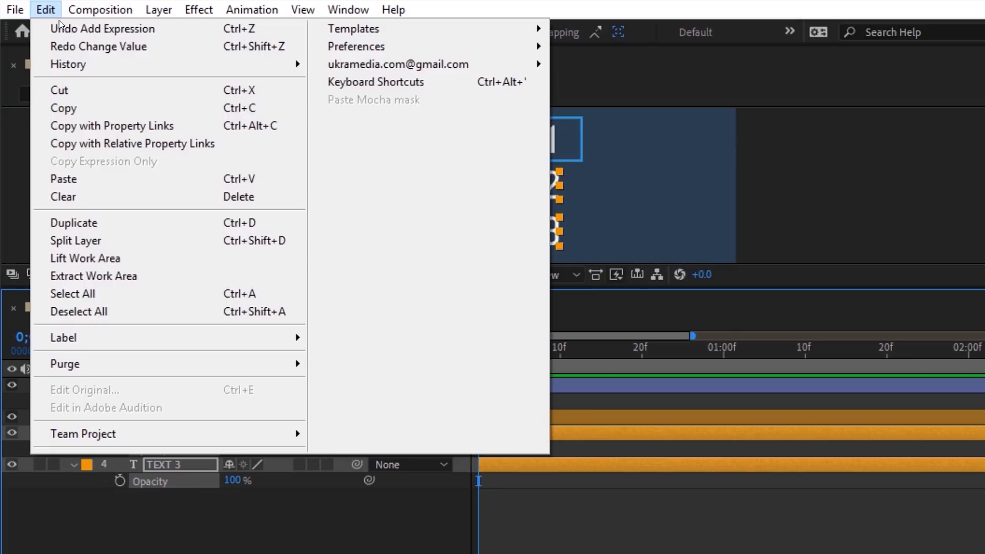
{"action": "left_click", "coordinate": [64, 179]}
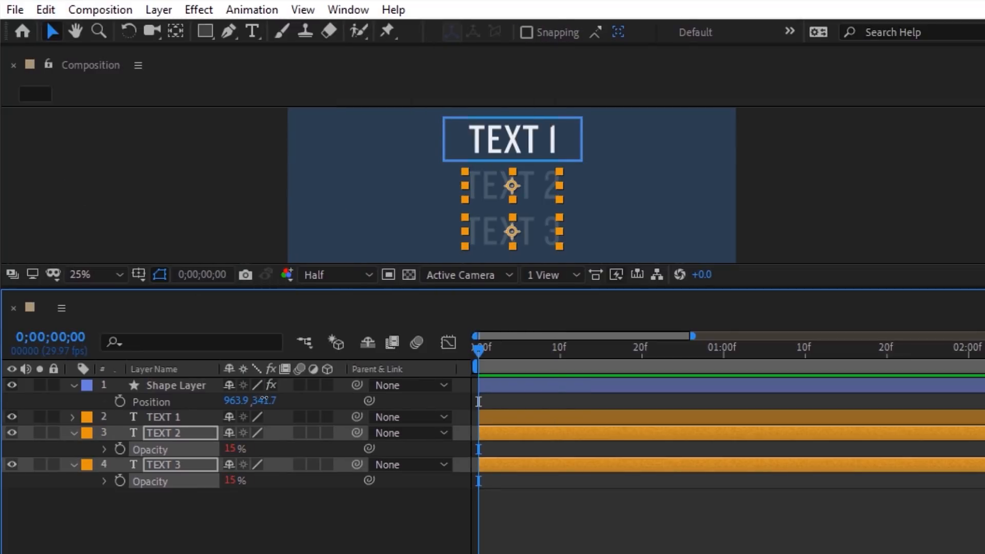
{"action": "left_click_drag", "start_coordinate": [264, 400], "coordinate": [361, 427]}
{"action": "left_click_drag", "start_coordinate": [362, 427], "coordinate": [409, 427]}
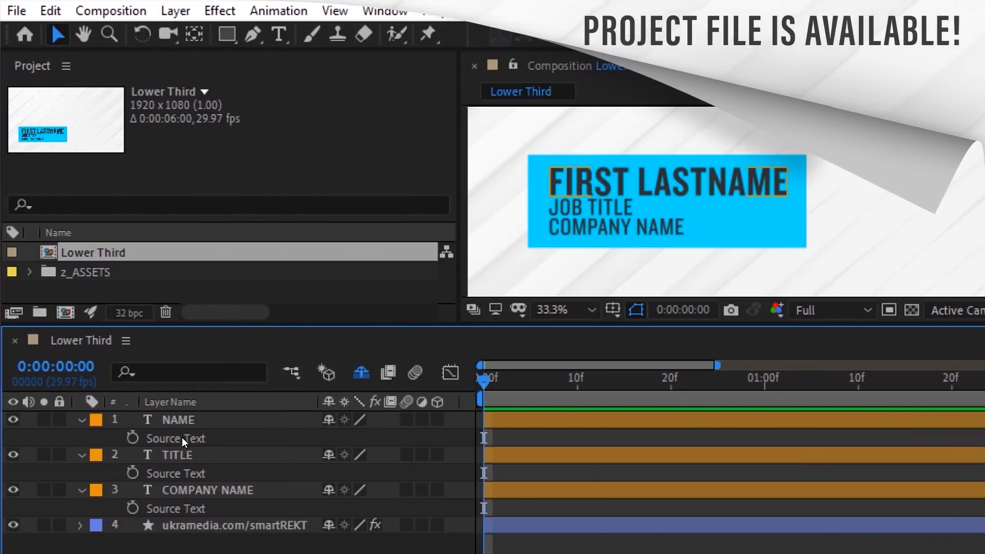
Step: Add a thisComp.name expression to the NAME layer's Source Text
{"action": "left_click", "coordinate": [181, 437]}
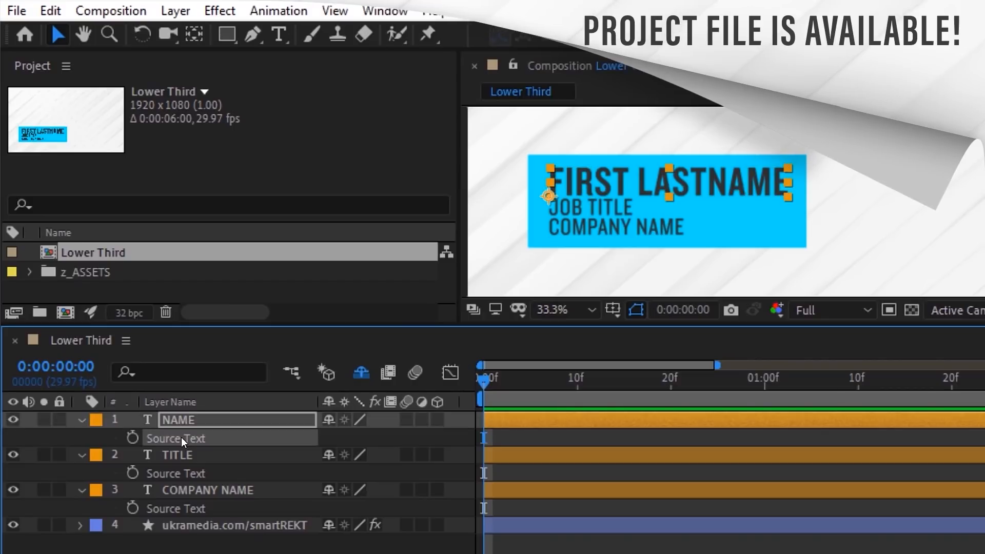
{"action": "left_click", "coordinate": [278, 11]}
{"action": "left_click", "coordinate": [315, 352]}
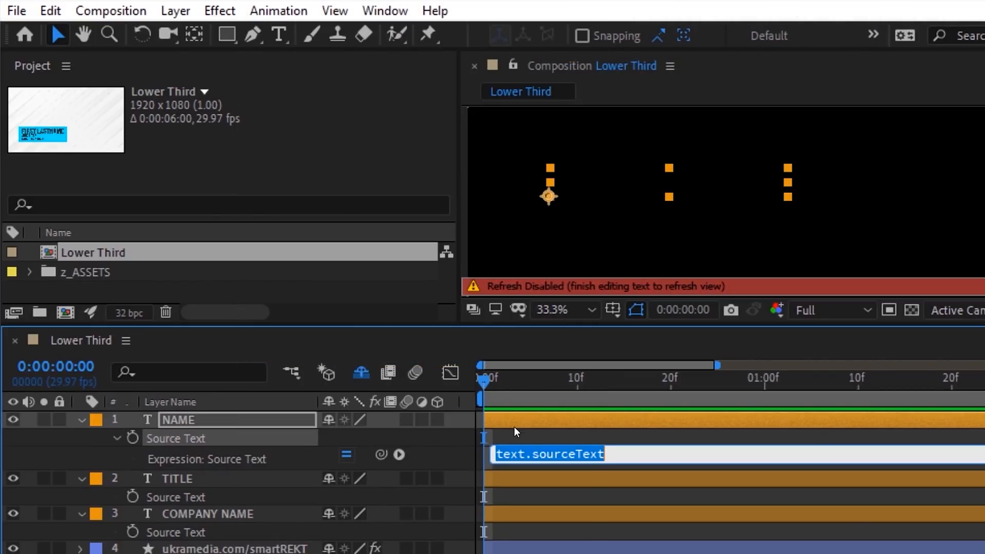
{"action": "type", "text": "thisComp.name"}
{"action": "left_click", "coordinate": [464, 445]}
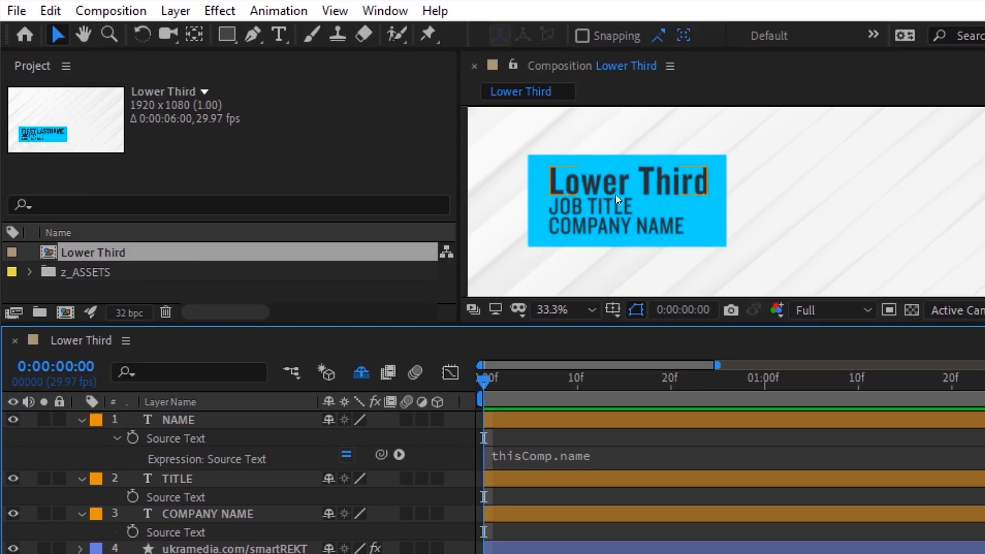
Step: Rename the Lower Third composition to a person's name*DESIGNER*UKRAMEDIA
{"action": "left_click", "coordinate": [178, 252]}
{"action": "key", "text": "Return"}
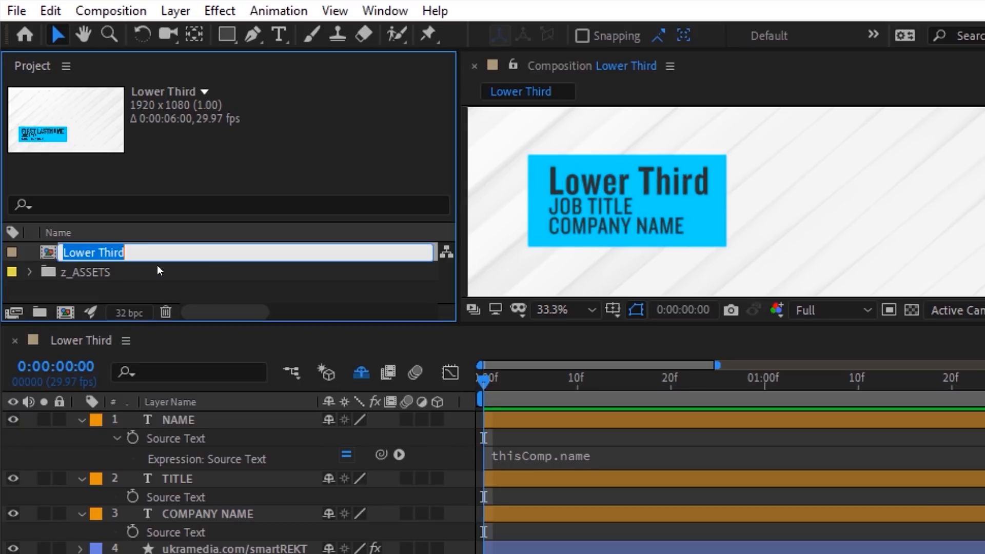
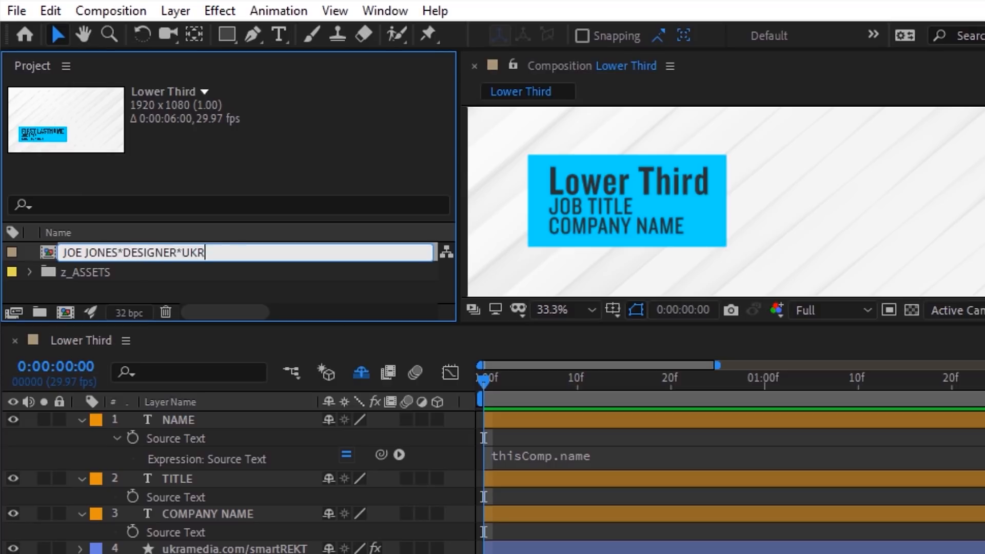
{"action": "key", "text": "Return"}
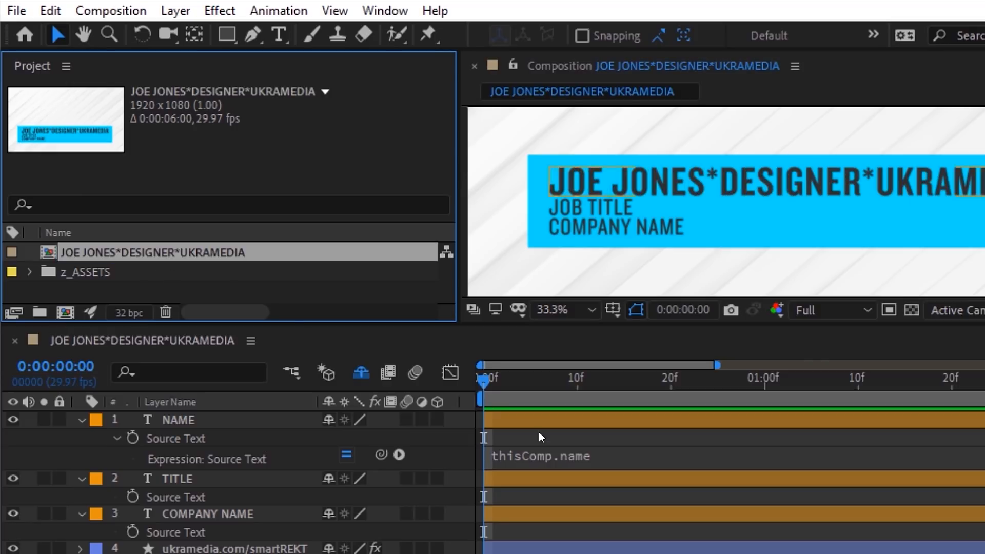
Step: Extend NAME's expression to thisComp.name.split("*")[0] so only the name shows
{"action": "left_click", "coordinate": [597, 455]}
{"action": "type", "text": ".split("}
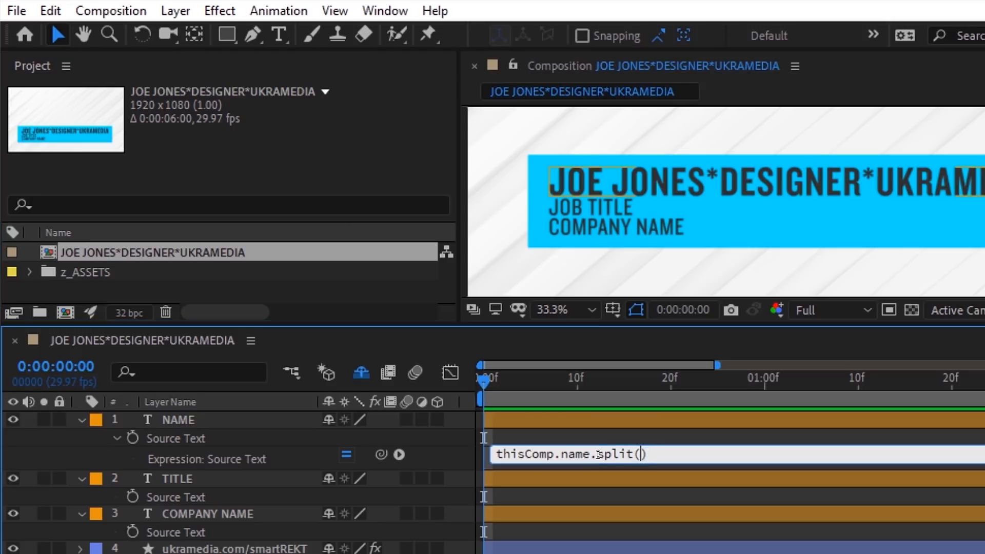
{"action": "type", "text": "\"\""}
{"action": "left_click", "coordinate": [448, 452]}
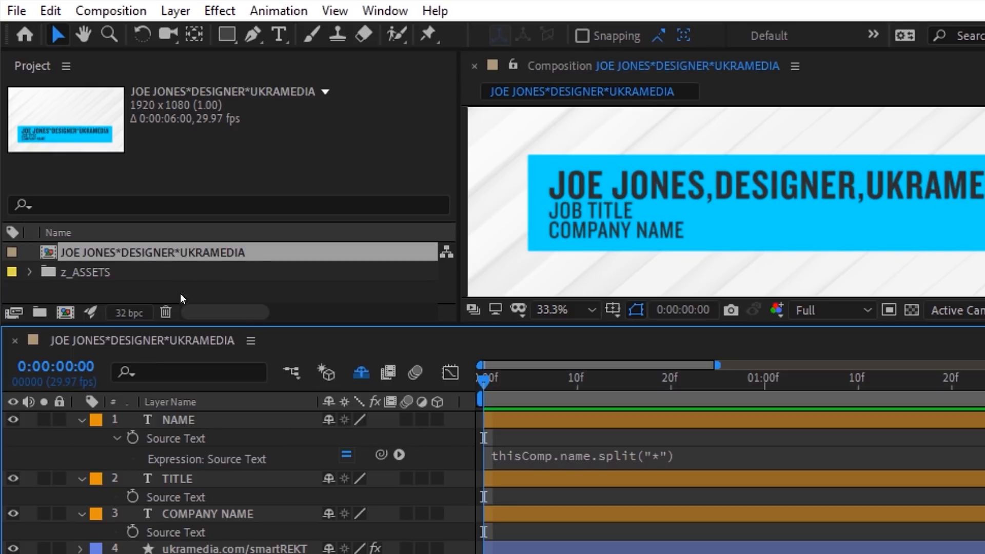
{"action": "left_click", "coordinate": [683, 454]}
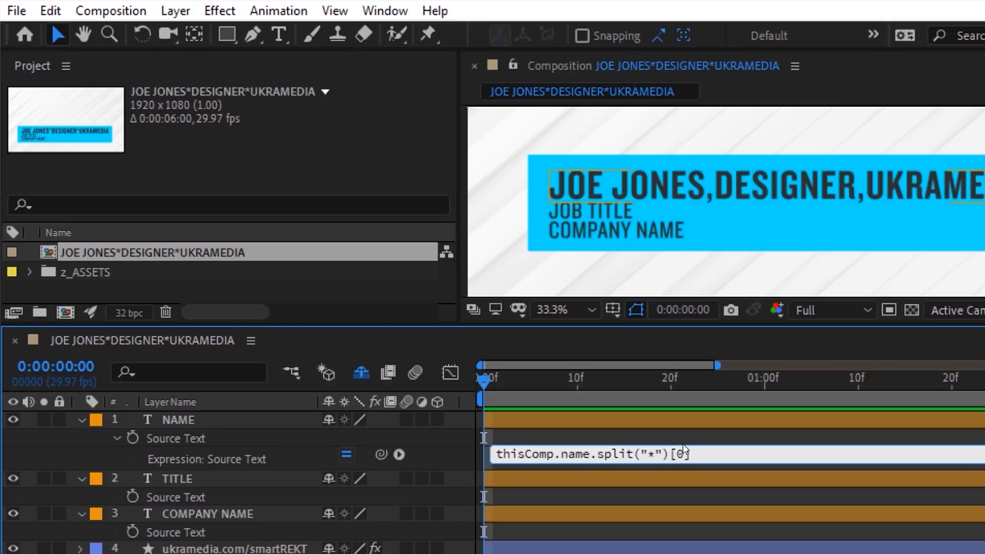
{"action": "type", "text": "[0]"}
{"action": "left_click", "coordinate": [683, 437]}
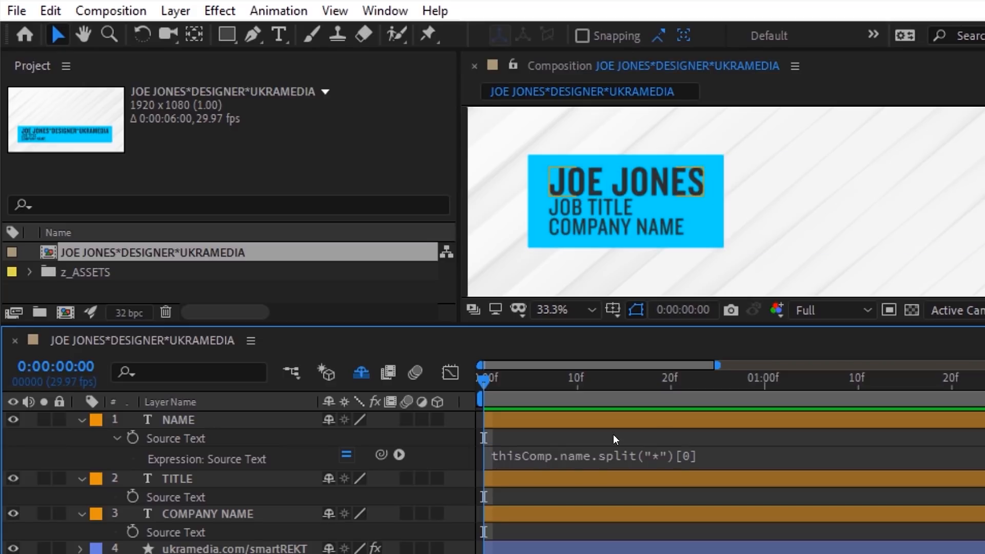
Step: Copy NAME's Source Text expression and select the TITLE and COMPANY NAME Source Text properties
{"action": "right_click", "coordinate": [178, 438]}
{"action": "left_click", "coordinate": [220, 365]}
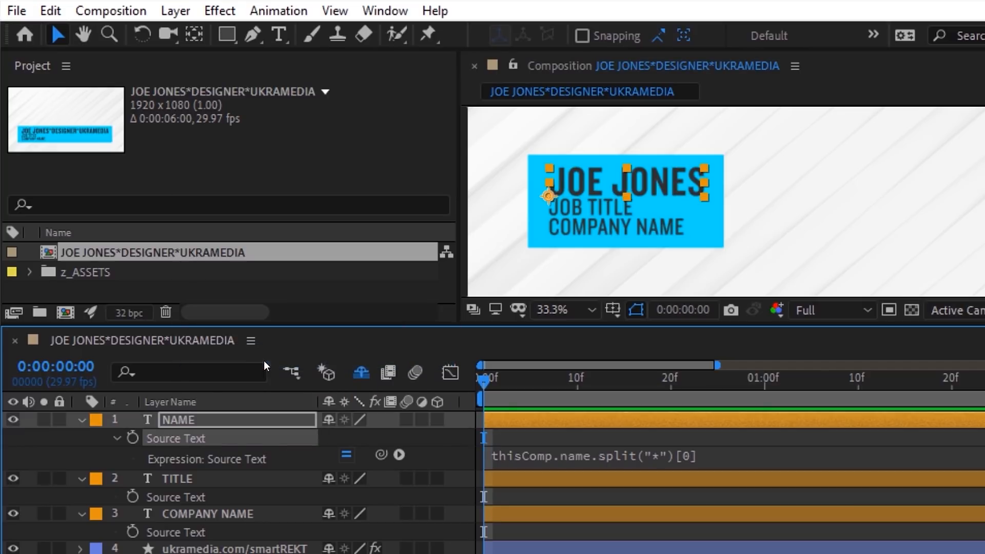
{"action": "left_click", "coordinate": [82, 419]}
{"action": "left_click", "coordinate": [158, 453]}
{"action": "left_click", "coordinate": [163, 488], "text": "shift"}
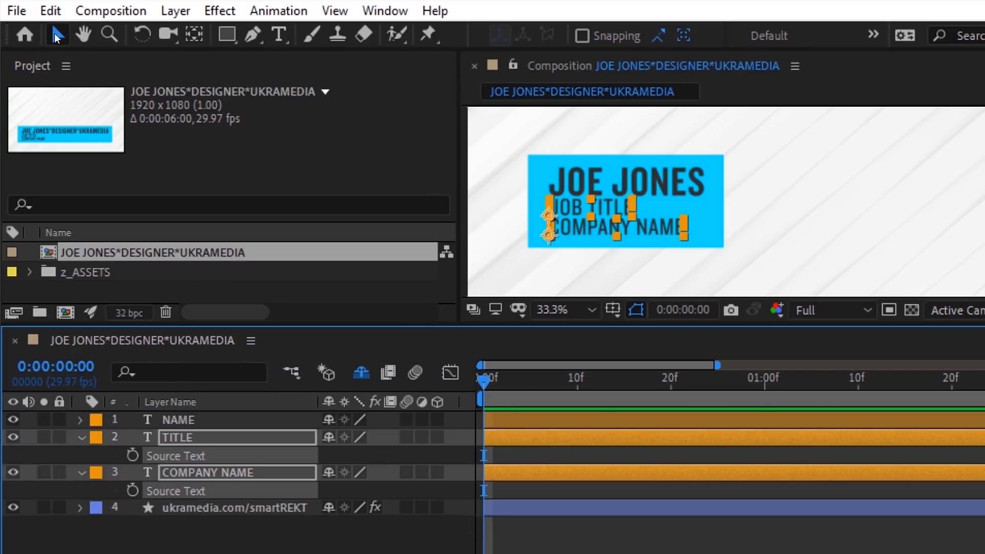
Step: Paste the split expression into TITLE and COMPANY NAME, setting COMPANY NAME's index to [2]
{"action": "left_click", "coordinate": [51, 11]}
{"action": "left_click", "coordinate": [66, 199]}
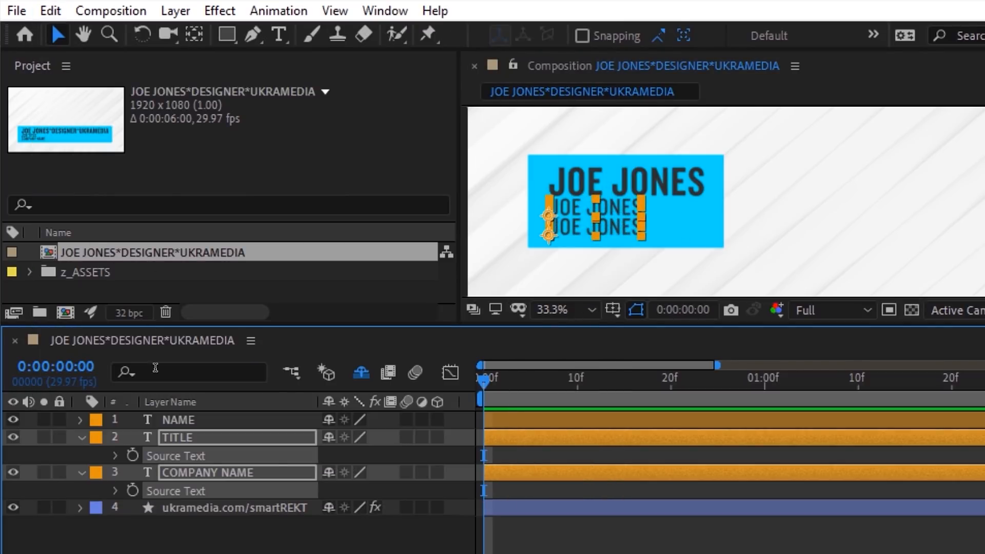
{"action": "left_click", "coordinate": [115, 455]}
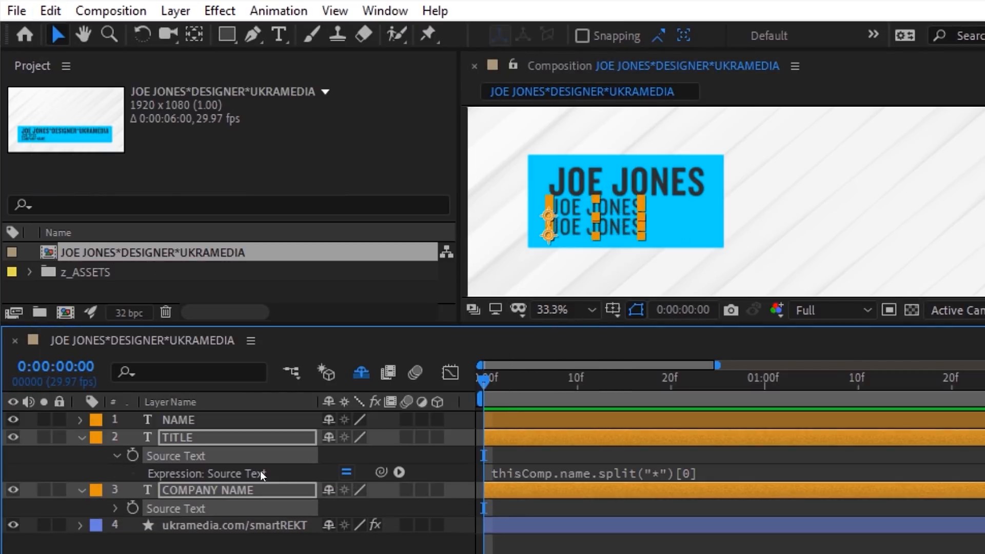
{"action": "double_click", "coordinate": [678, 471]}
{"action": "left_click", "coordinate": [674, 457]}
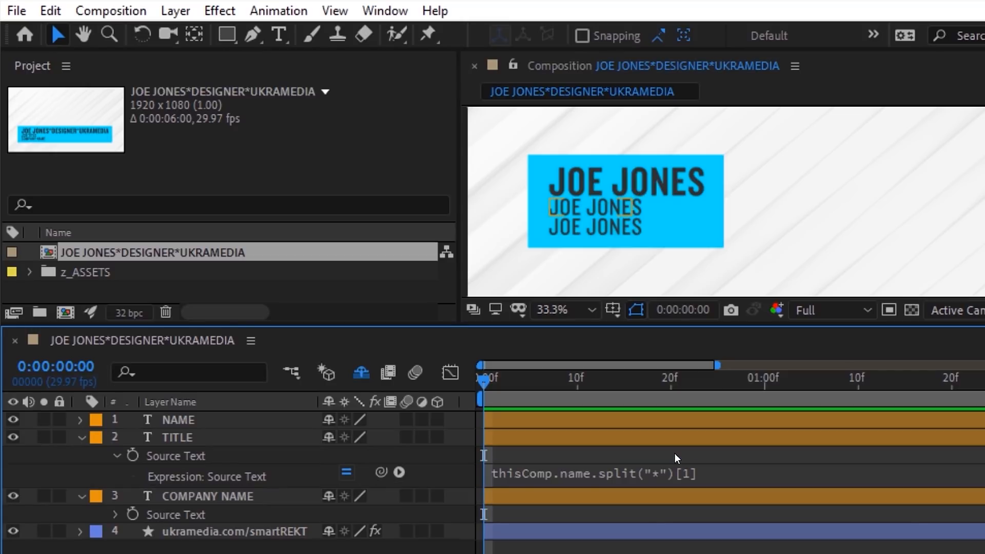
{"action": "left_click", "coordinate": [83, 437]}
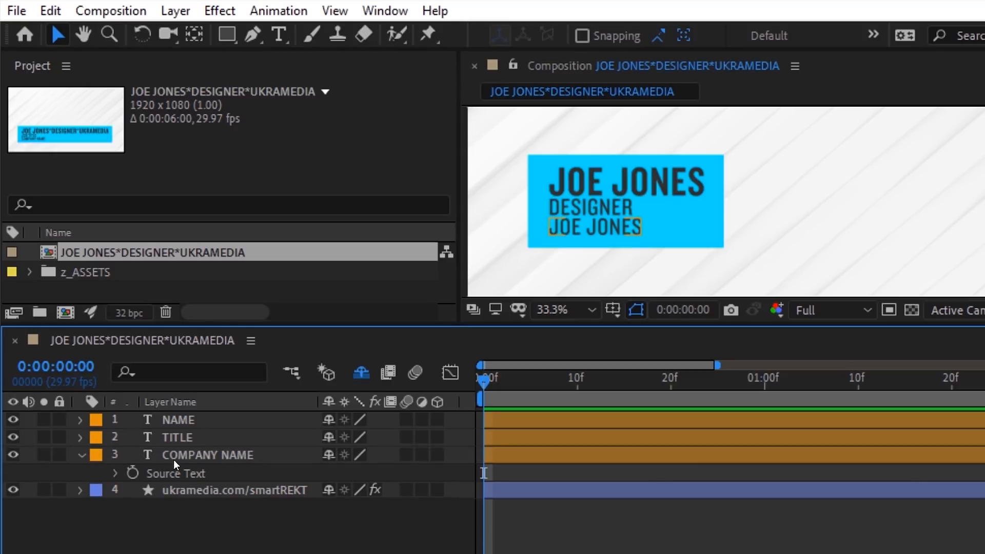
{"action": "left_click", "coordinate": [116, 473]}
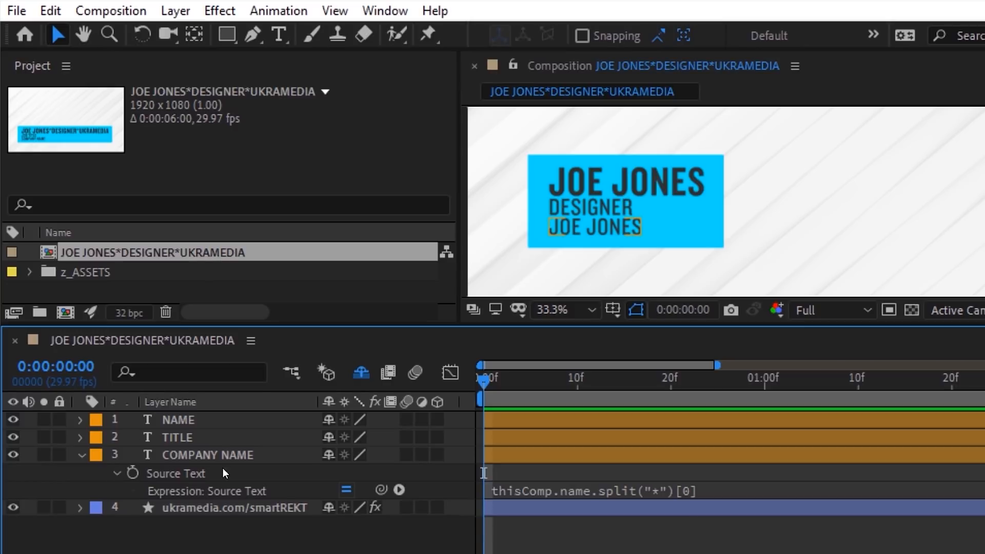
{"action": "double_click", "coordinate": [684, 491]}
{"action": "type", "text": "2"}
{"action": "left_click", "coordinate": [688, 476]}
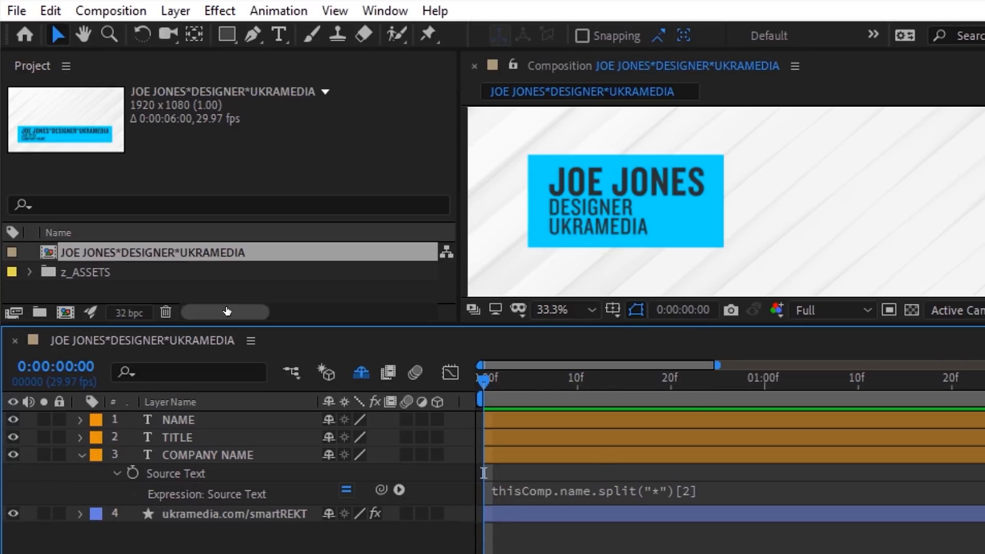
Step: Duplicate the composition and rename the copy to a person's name*MOTION DESIGNER*UKRAMEDIA.COM
{"action": "left_click", "coordinate": [98, 253]}
{"action": "left_click", "coordinate": [50, 10]}
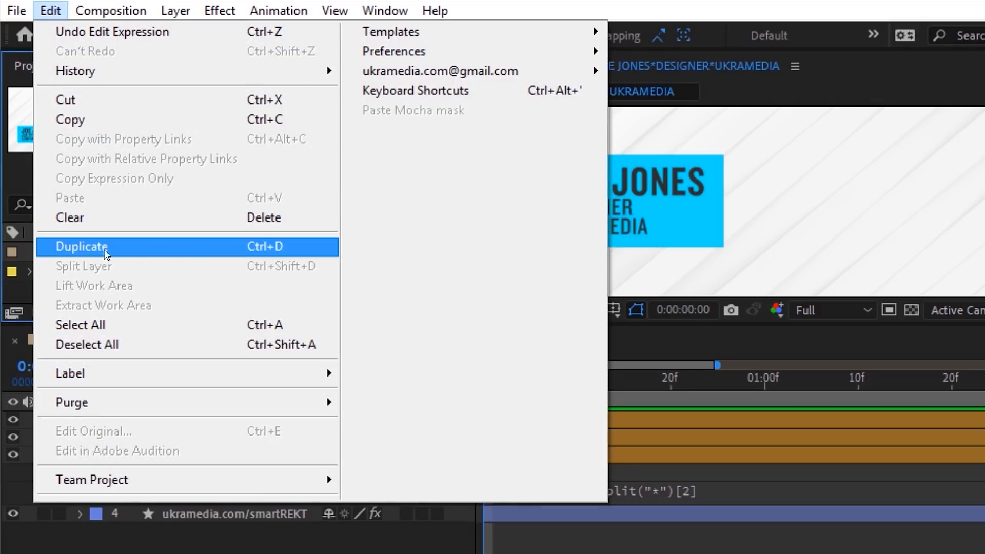
{"action": "left_click", "coordinate": [158, 249]}
{"action": "double_click", "coordinate": [134, 276]}
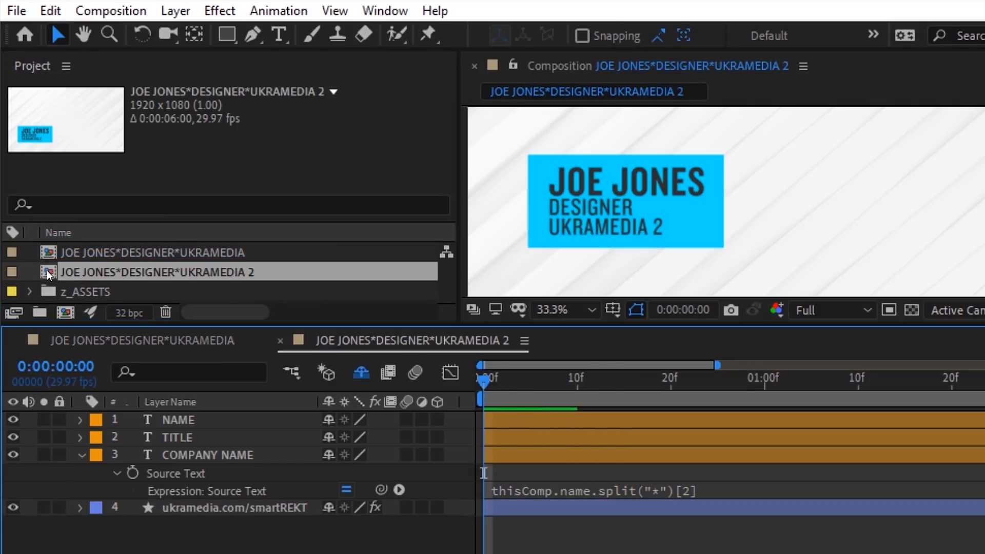
{"action": "key", "text": "Return"}
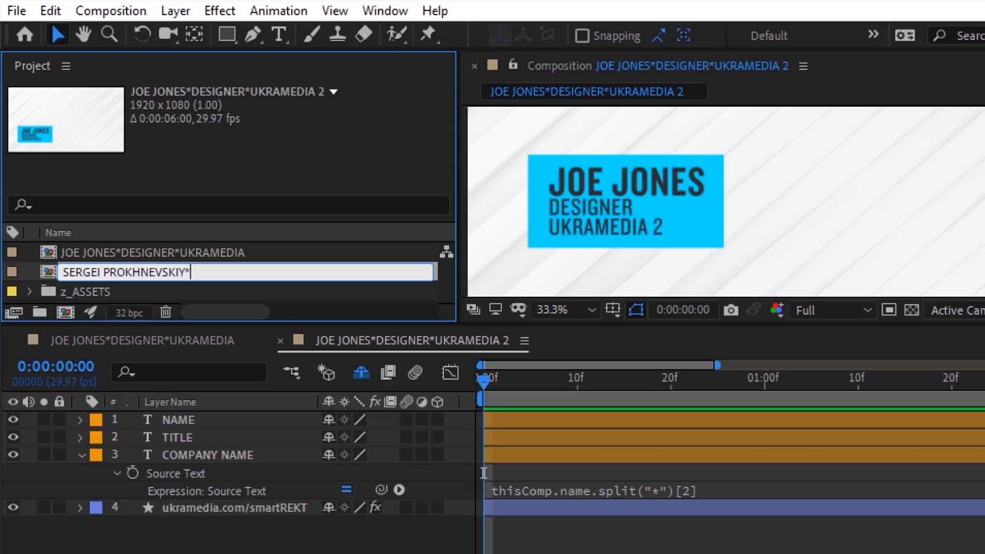
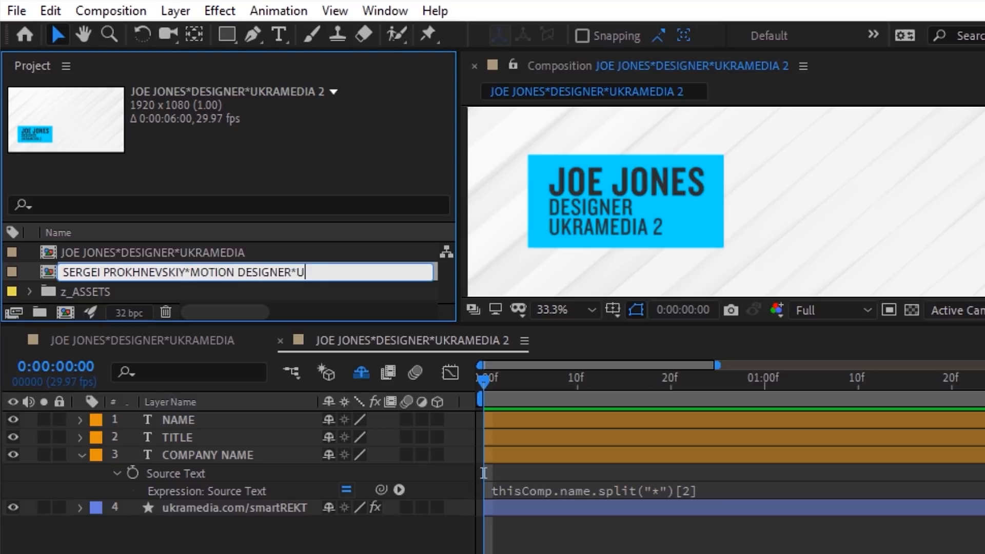
{"action": "key", "text": "Return"}
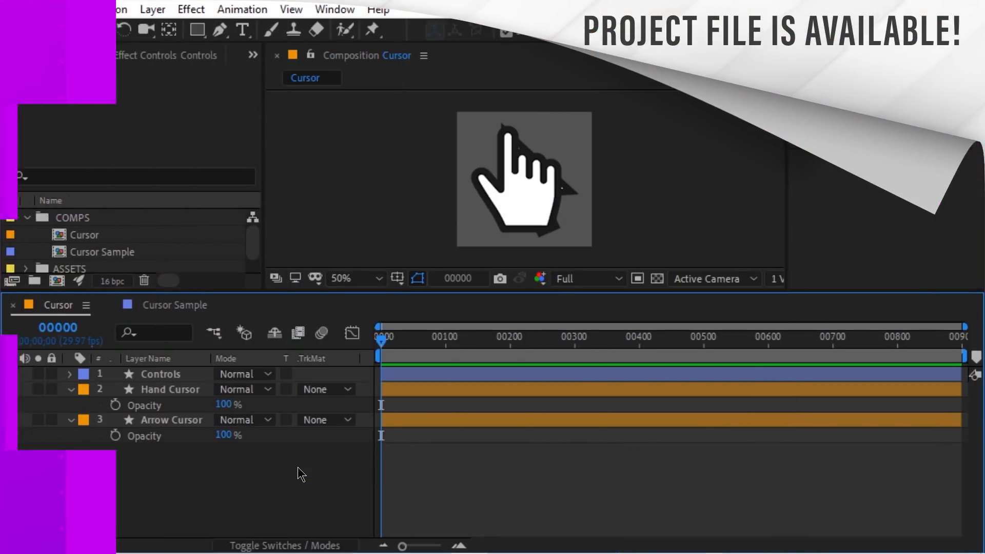
Step: Add a Checkbox Control effect to the Controls layer and name it Cursor Switch
{"action": "left_click", "coordinate": [169, 374]}
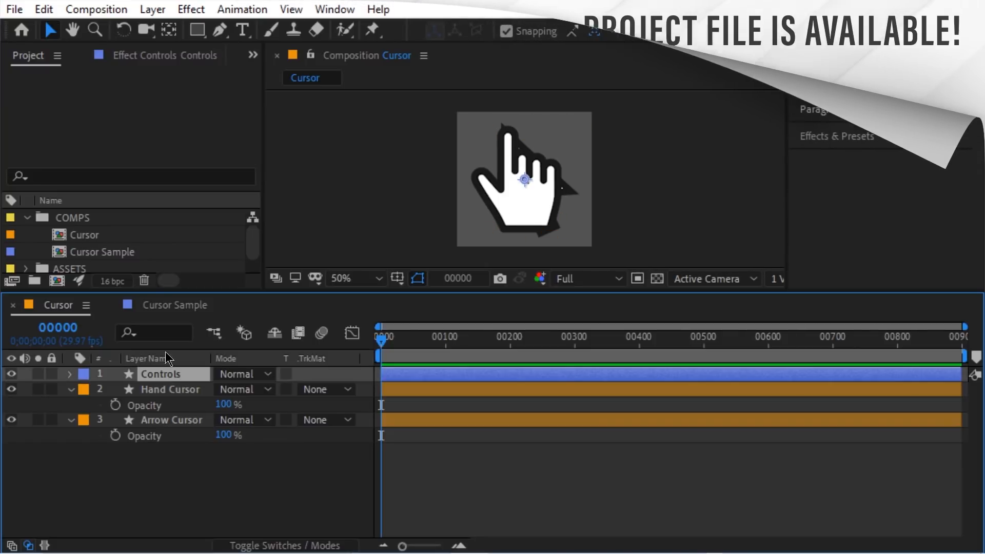
{"action": "left_click", "coordinate": [144, 57]}
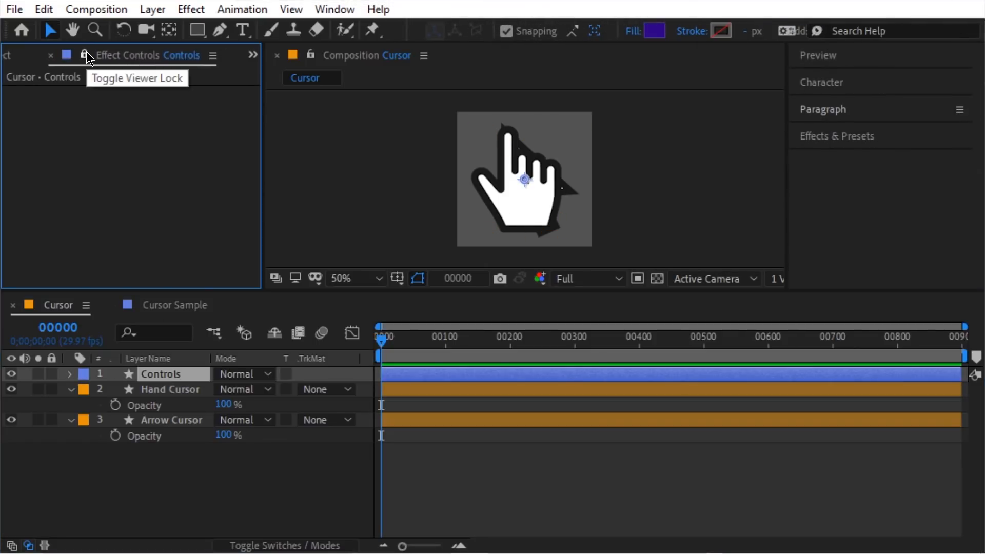
{"action": "right_click", "coordinate": [22, 109]}
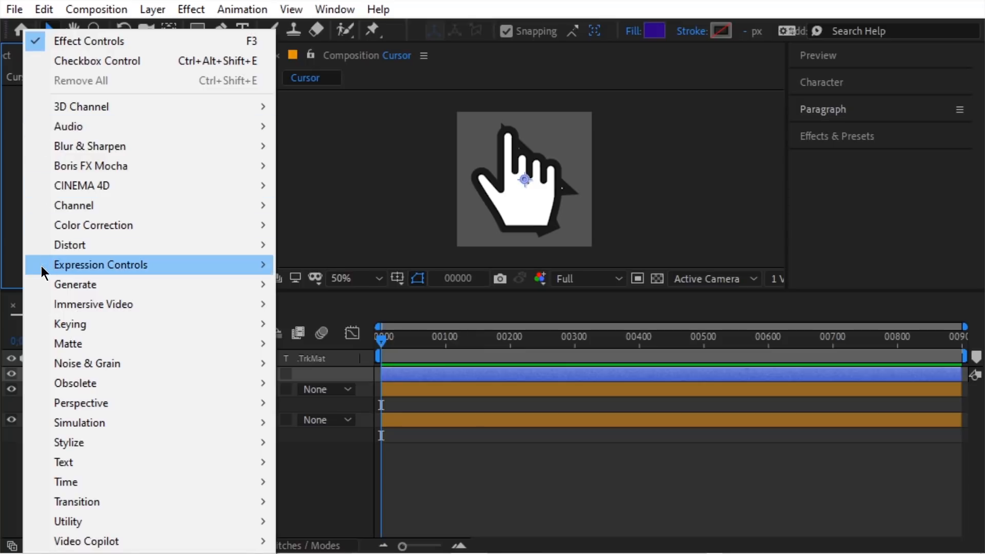
{"action": "mouse_move", "coordinate": [41, 265]}
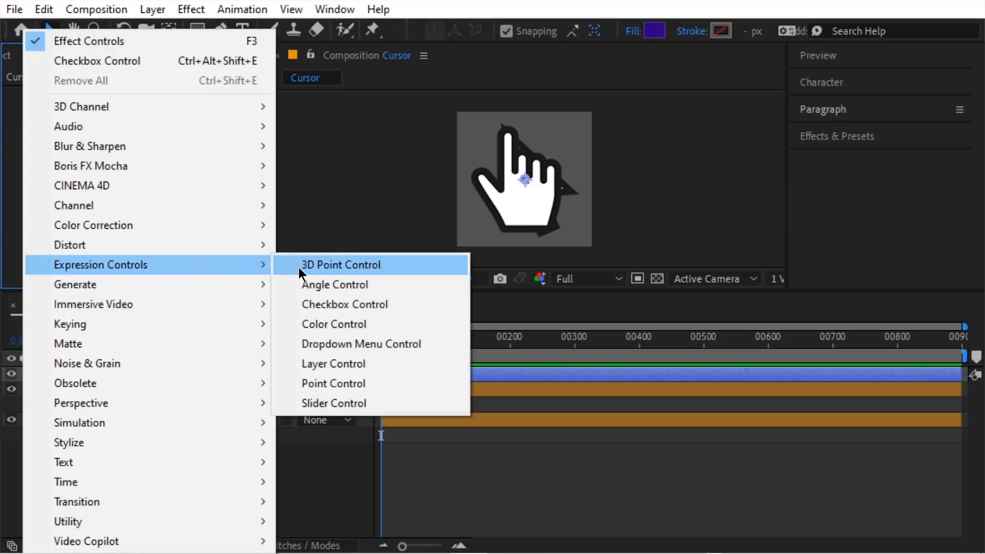
{"action": "left_click", "coordinate": [387, 312]}
{"action": "key", "text": "Return"}
{"action": "type", "text": "Cursor Swit"}
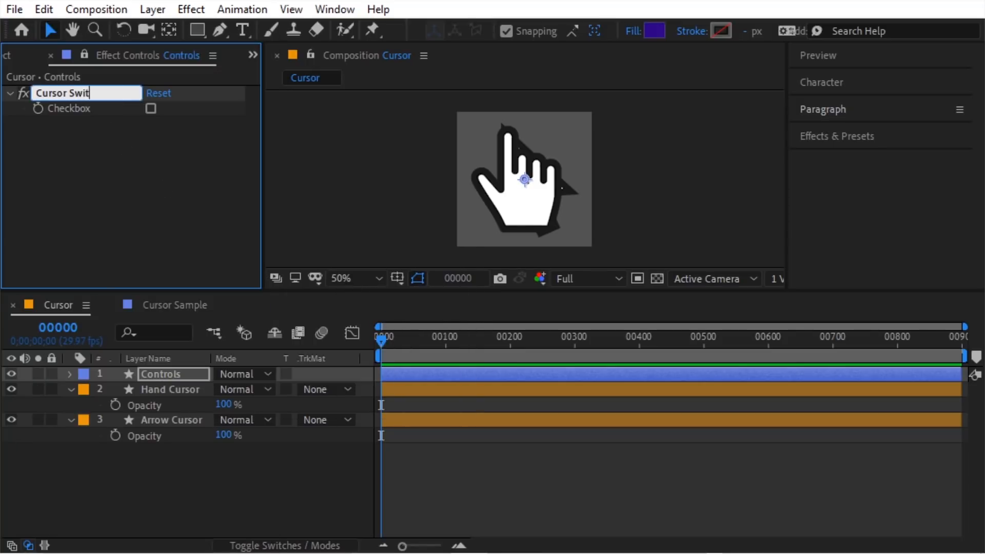
{"action": "type", "text": "ch"}
{"action": "key", "text": "Return"}
{"action": "left_click", "coordinate": [151, 389]}
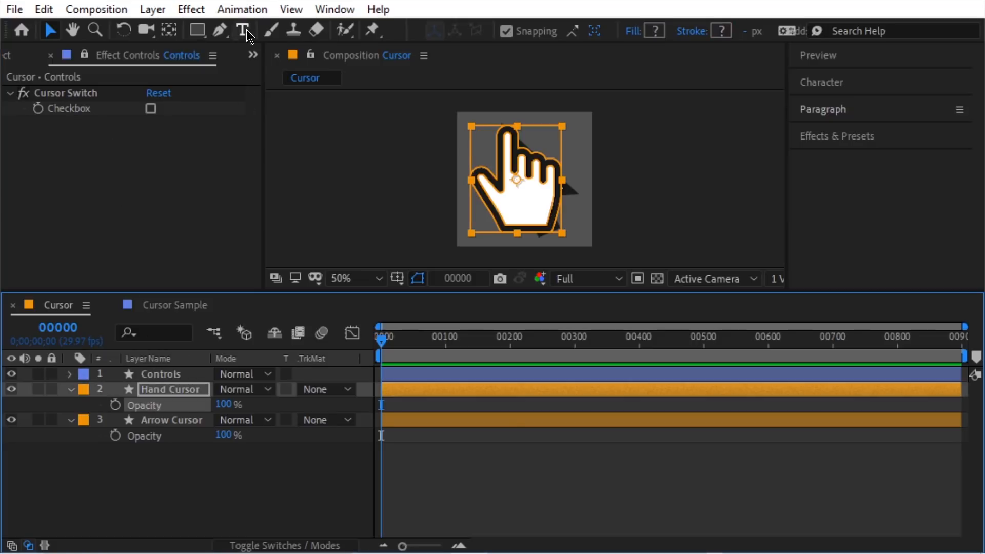
Step: Give Hand Cursor's Opacity the expression cursorSwitch = Checkbox .value; [0, 100][cursorSwitch]
{"action": "left_click", "coordinate": [242, 10]}
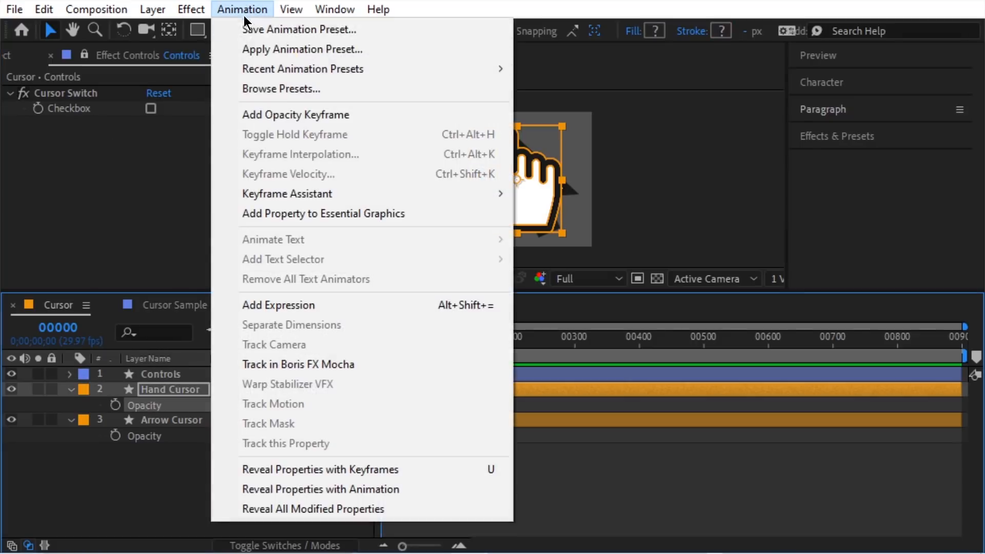
{"action": "left_click", "coordinate": [300, 305]}
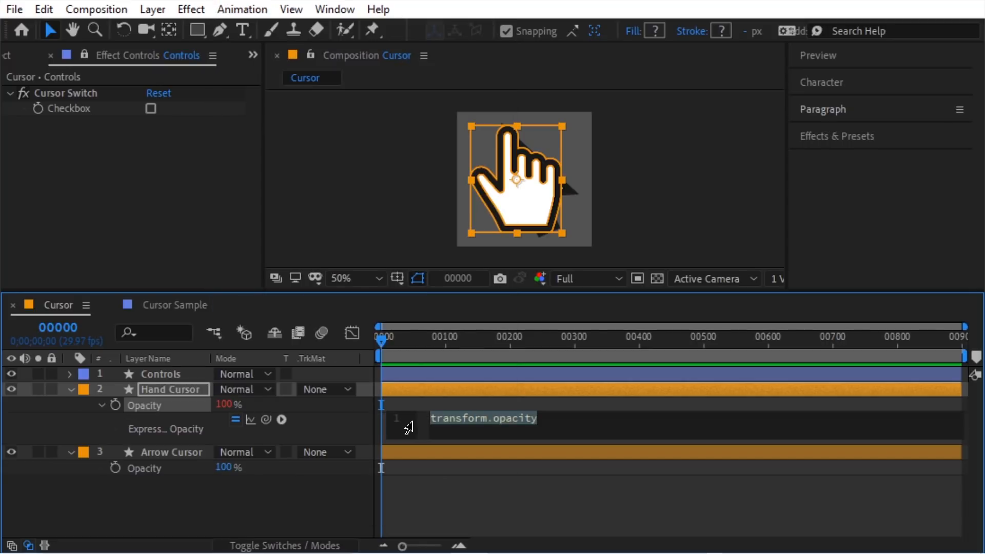
{"action": "type", "text": "cursorSwitch ="}
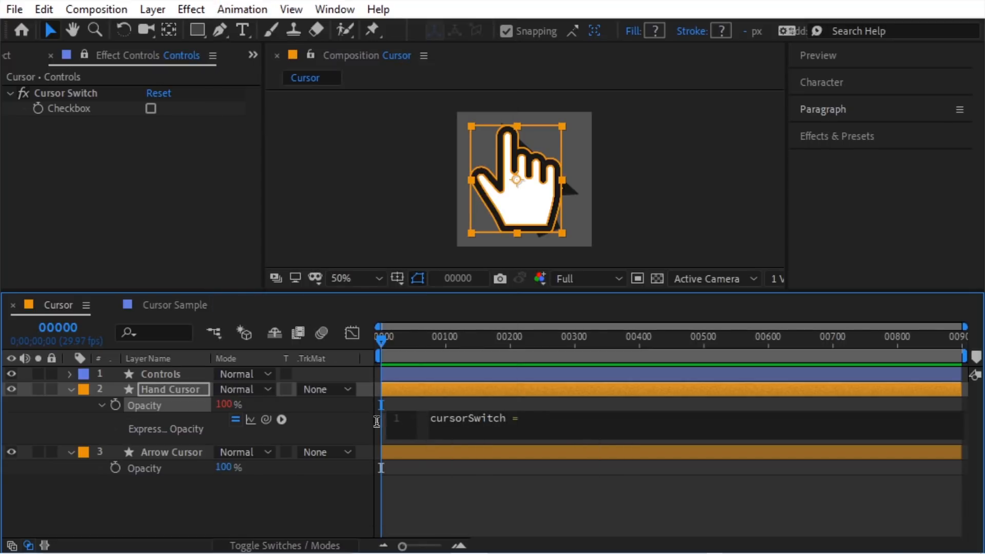
{"action": "left_click_drag", "start_coordinate": [266, 419], "coordinate": [69, 108]}
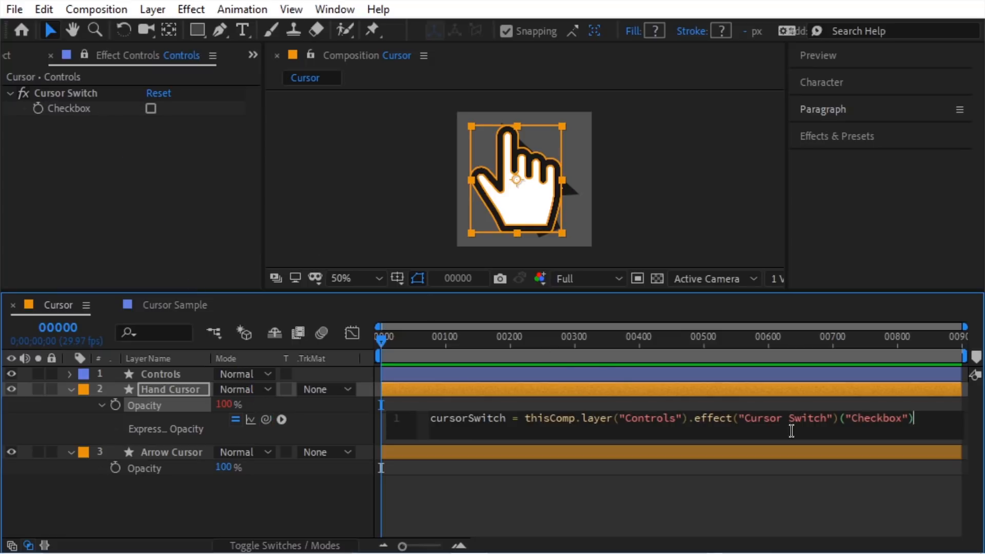
{"action": "type", "text": ".value; ["}
{"action": "type", "text": "0, "}
{"action": "type", "text": "100][cursorSwitch"}
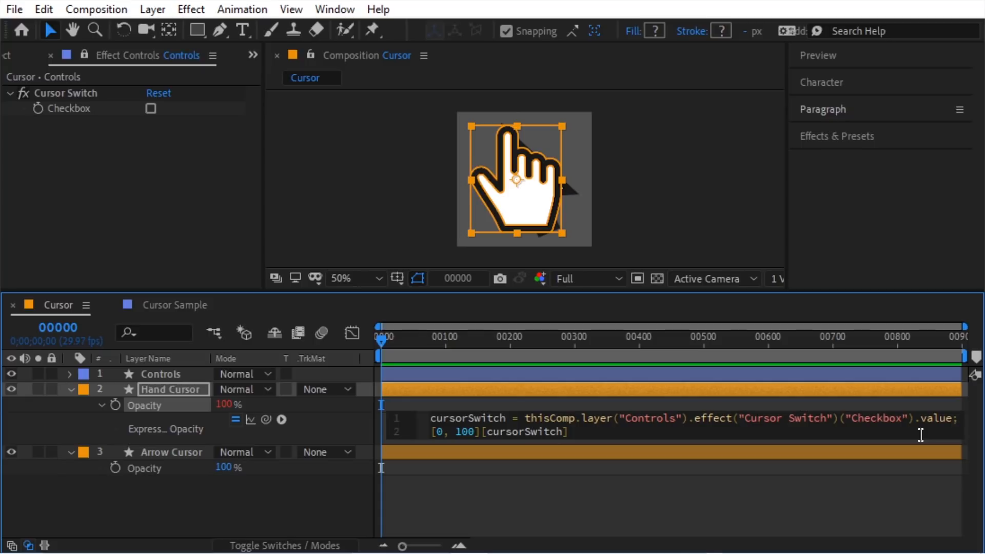
Step: Copy that expression to Arrow Cursor's Opacity and change its array to [100, 0]
{"action": "right_click", "coordinate": [165, 405]}
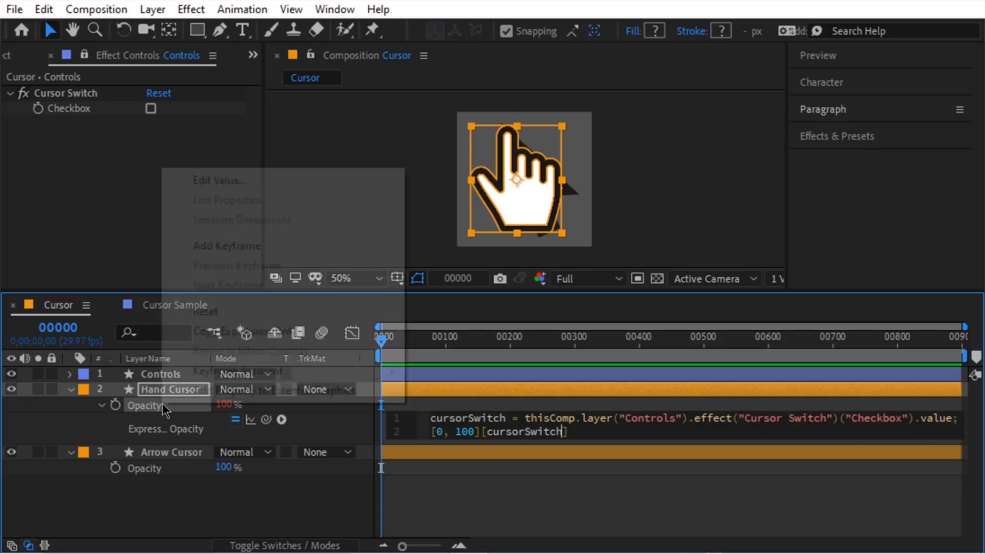
{"action": "left_click", "coordinate": [291, 331]}
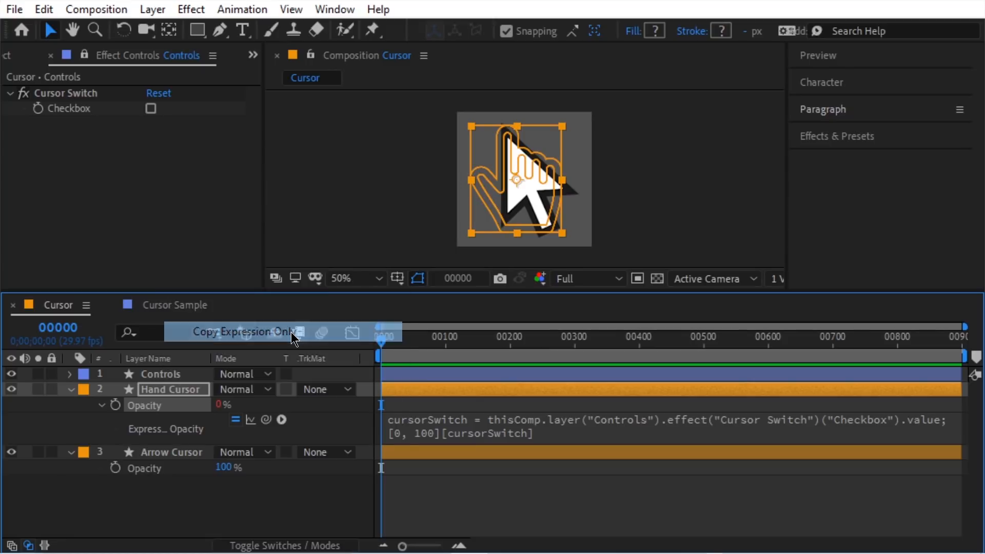
{"action": "left_click", "coordinate": [137, 470]}
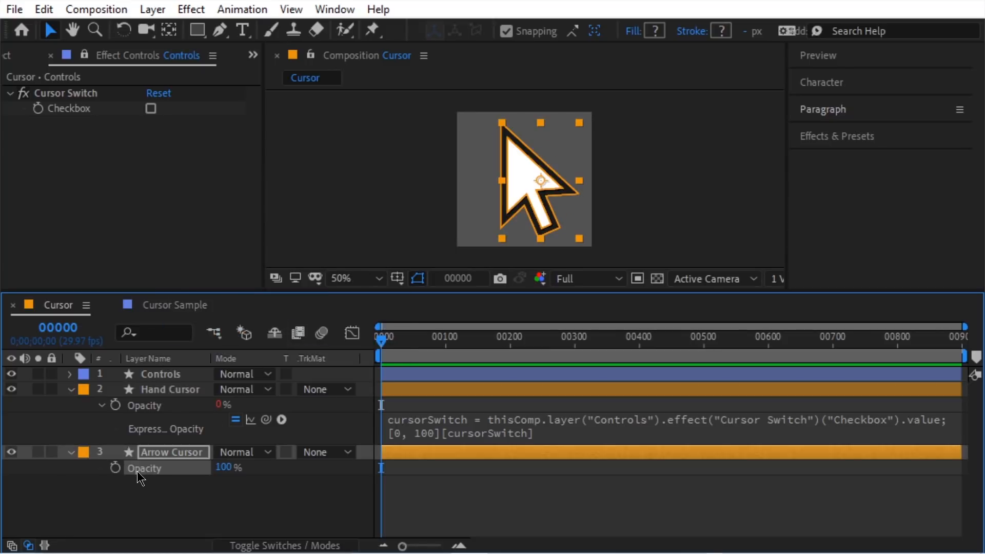
{"action": "left_click", "coordinate": [43, 10]}
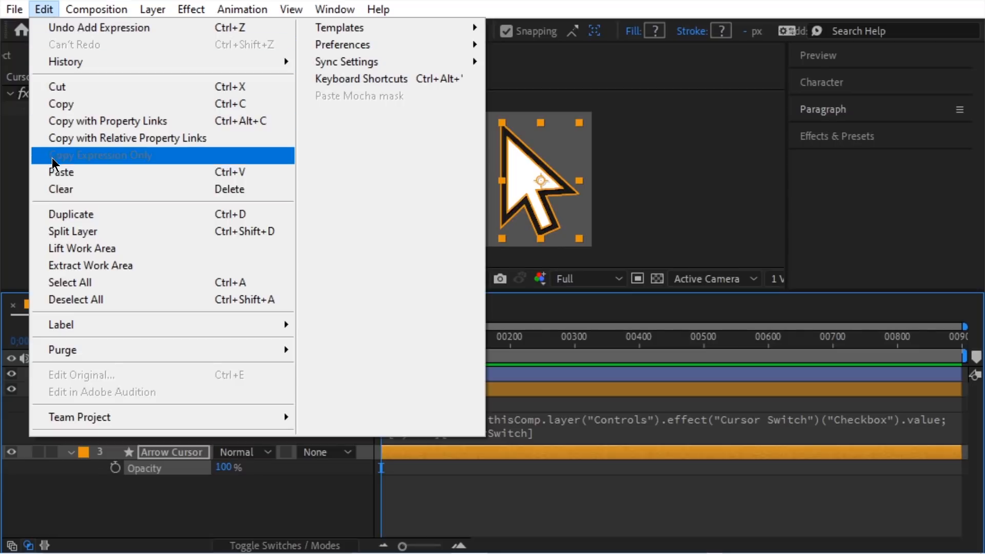
{"action": "left_click", "coordinate": [61, 173]}
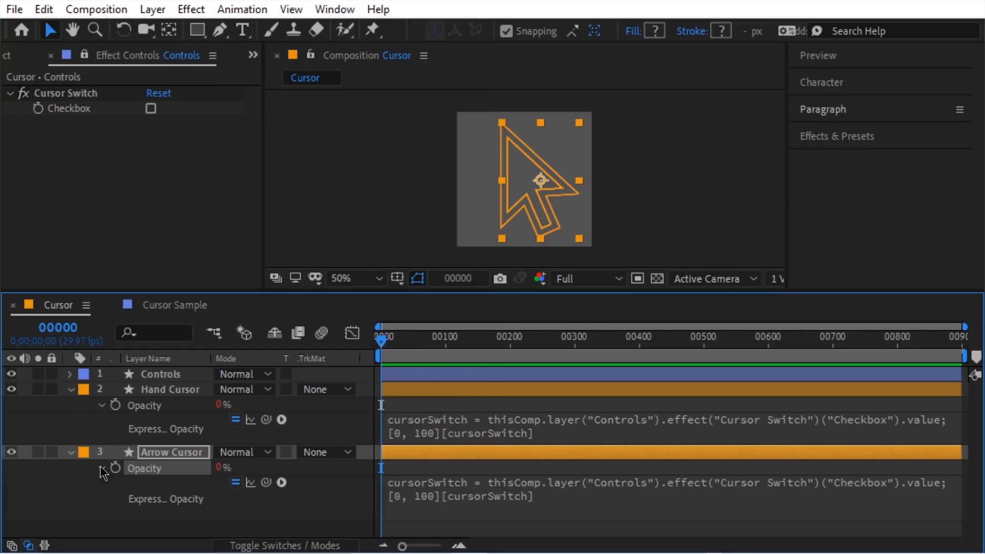
{"action": "left_click", "coordinate": [400, 500]}
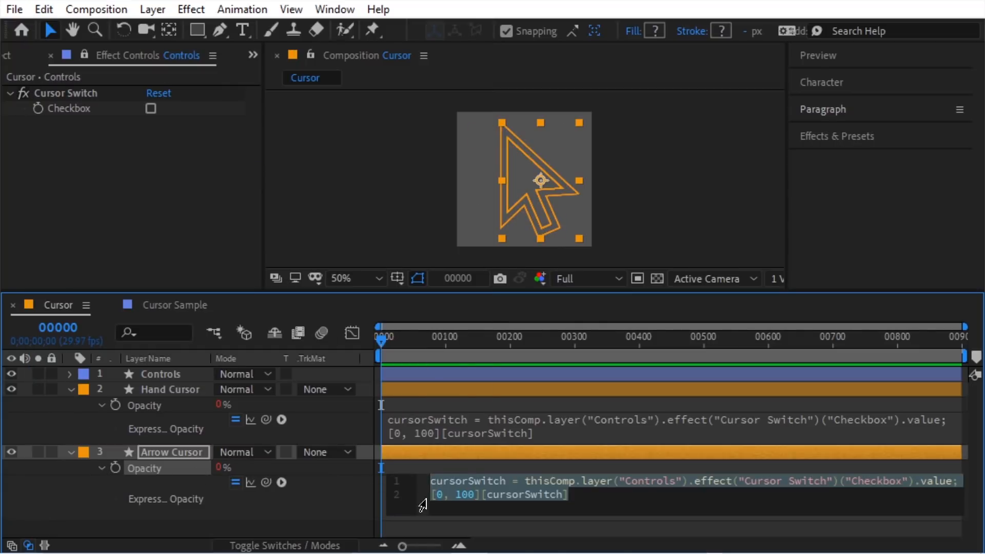
{"action": "double_click", "coordinate": [437, 495]}
{"action": "type", "text": "100"}
{"action": "double_click", "coordinate": [477, 494]}
{"action": "type", "text": "0"}
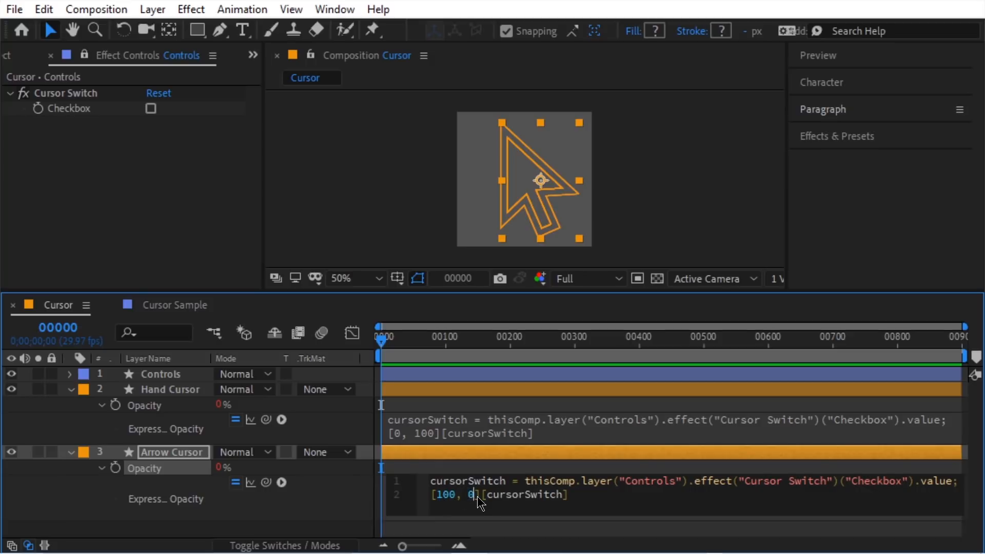
{"action": "left_click", "coordinate": [358, 502]}
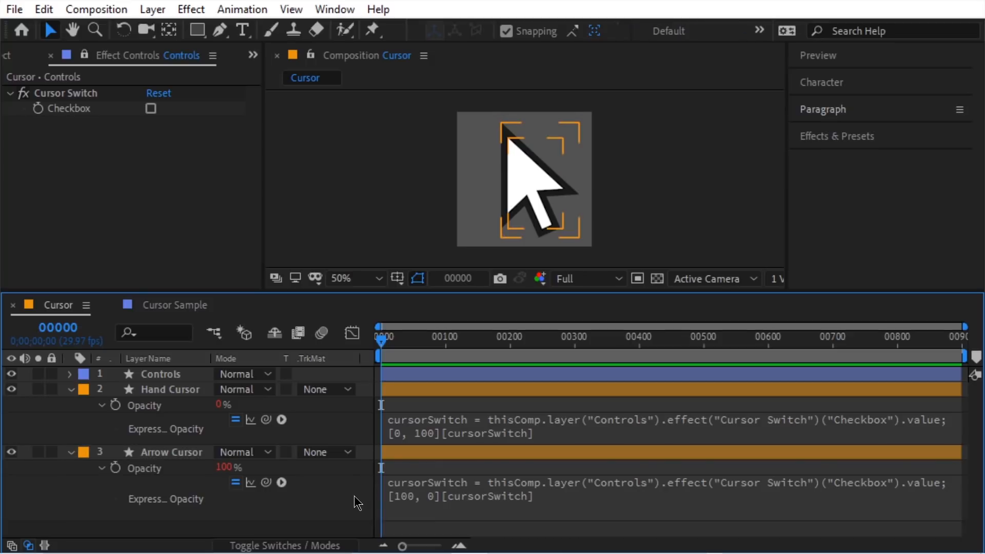
Step: Toggle the Cursor Switch checkbox on and off to check the hand and arrow swap
{"action": "left_click", "coordinate": [151, 109]}
{"action": "left_click", "coordinate": [151, 110]}
{"action": "left_click", "coordinate": [151, 109]}
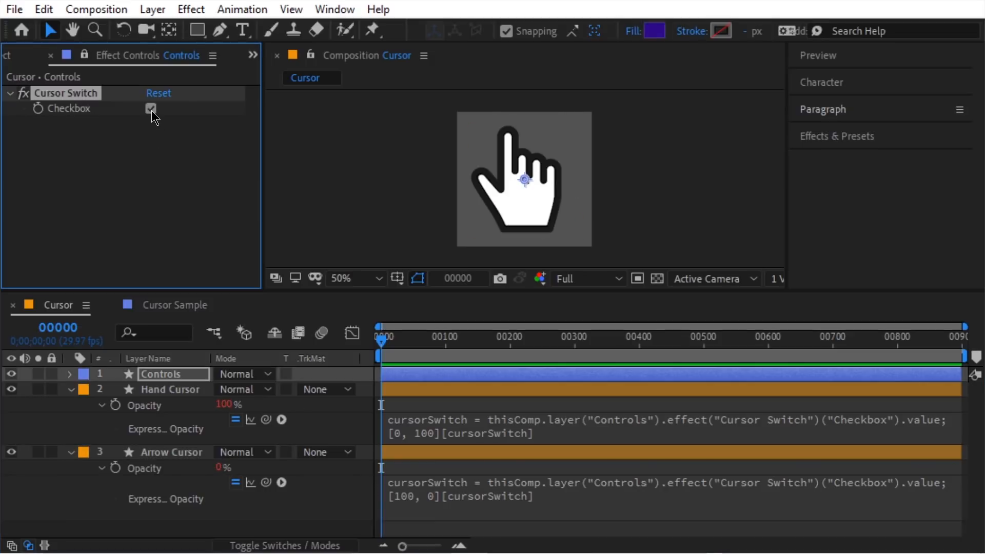
{"action": "left_click", "coordinate": [151, 110]}
Step: Expose the Checkbox in Essential Graphics as Cursor Switch for the Cursor Rig template
{"action": "right_click", "coordinate": [316, 211]}
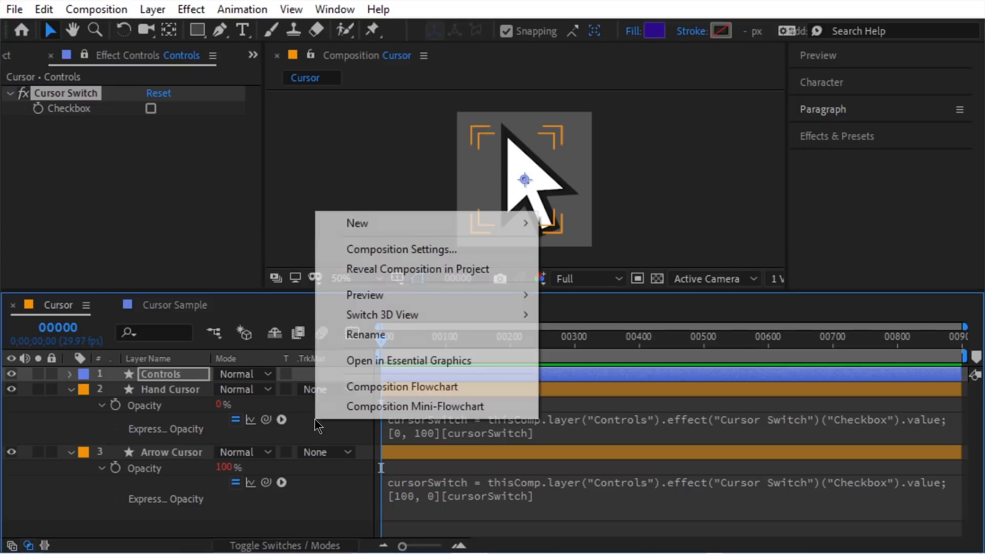
{"action": "left_click", "coordinate": [456, 369]}
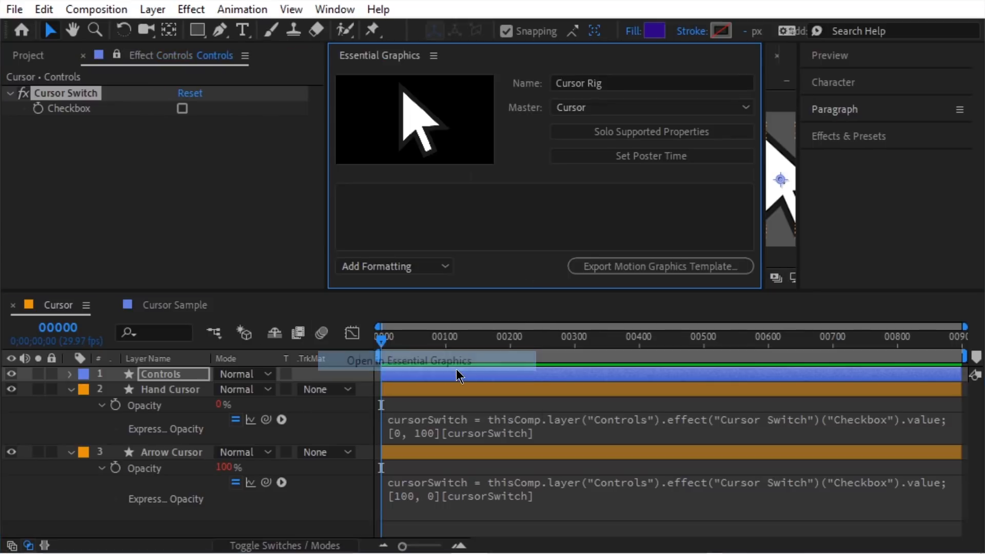
{"action": "left_click", "coordinate": [71, 374]}
{"action": "left_click", "coordinate": [85, 405]}
{"action": "left_click", "coordinate": [101, 420]}
{"action": "left_click_drag", "start_coordinate": [162, 436], "coordinate": [407, 216]}
{"action": "left_click", "coordinate": [415, 197]}
{"action": "type", "text": "Cur"}
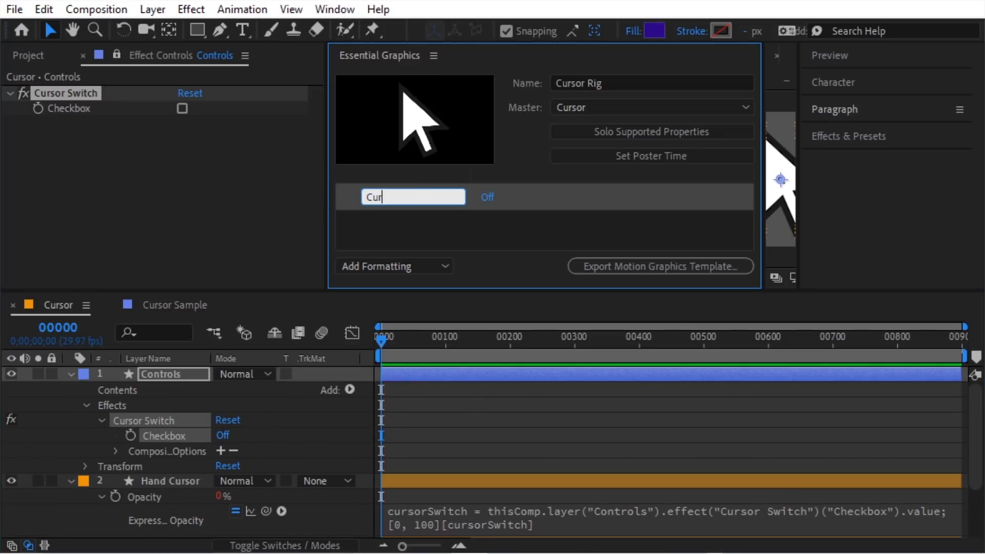
{"action": "type", "text": "sor Switch"}
{"action": "key", "text": "Return"}
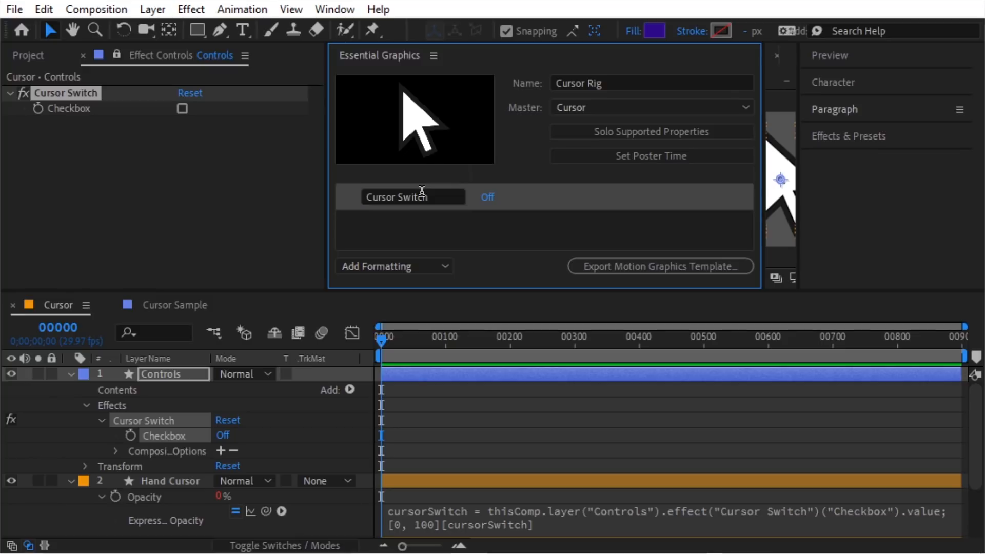
{"action": "left_click", "coordinate": [191, 305]}
{"action": "left_click", "coordinate": [30, 56]}
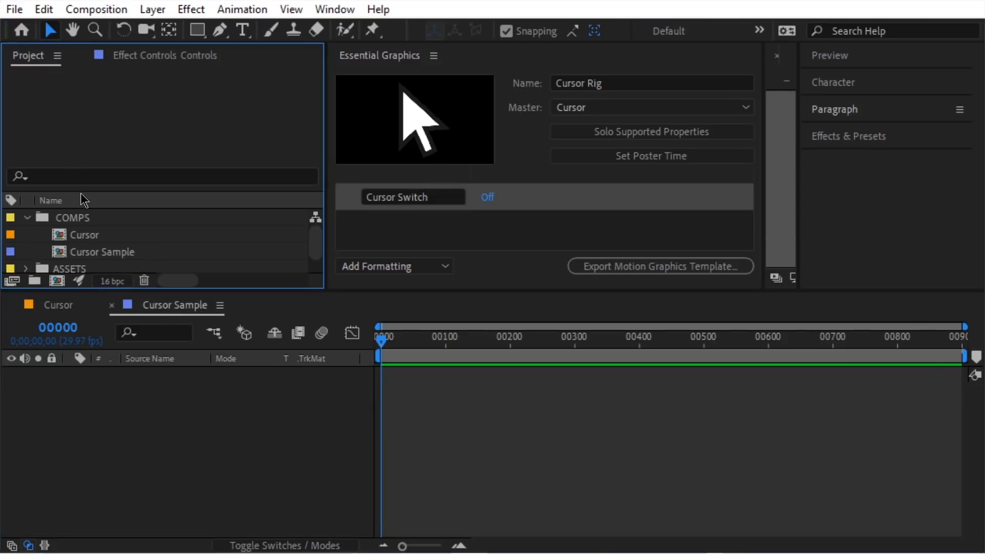
Step: Place the Cursor comp in Cursor Sample and toggle its Cursor Switch master property
{"action": "left_click_drag", "start_coordinate": [97, 252], "coordinate": [190, 392]}
{"action": "left_click", "coordinate": [434, 55]}
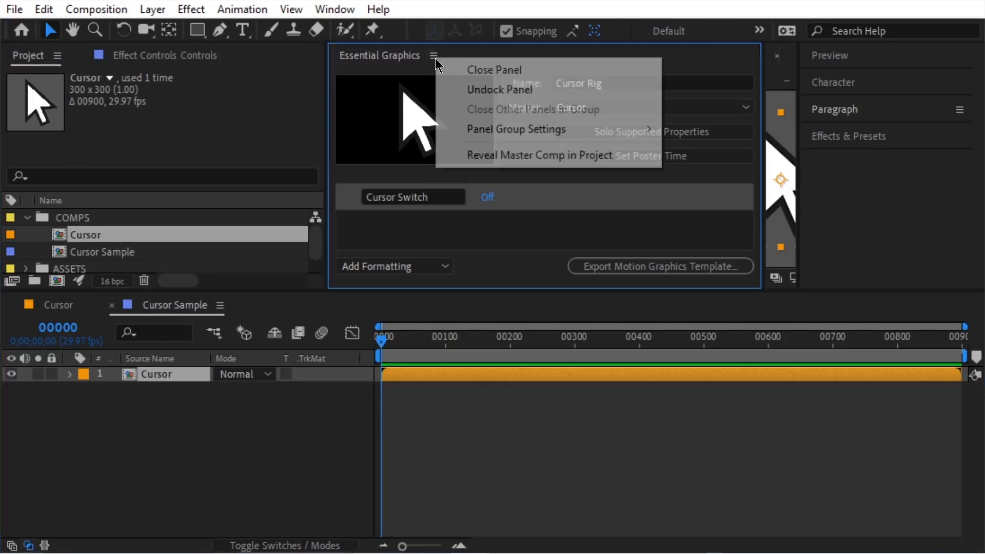
{"action": "left_click", "coordinate": [468, 70]}
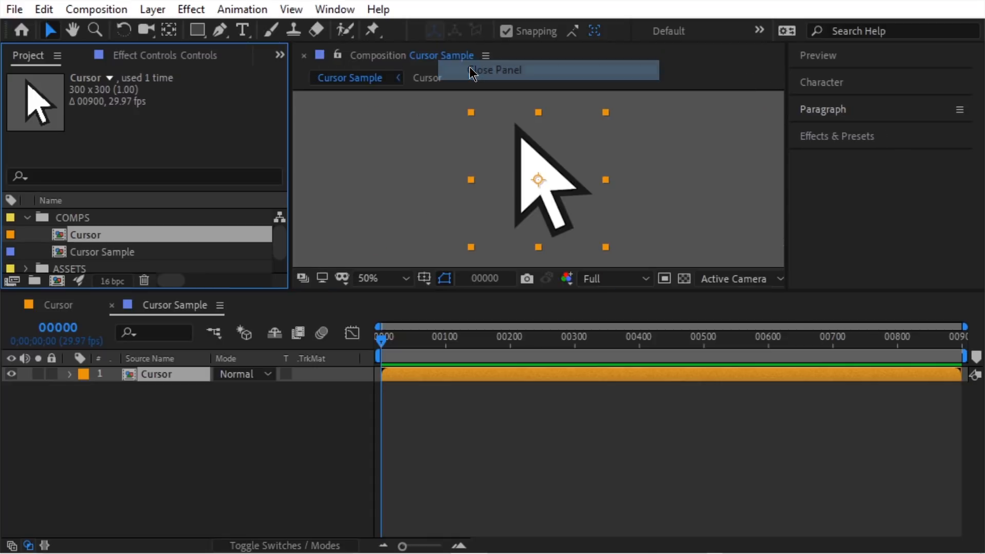
{"action": "left_click", "coordinate": [71, 374]}
{"action": "left_click", "coordinate": [86, 405]}
{"action": "left_click", "coordinate": [220, 421]}
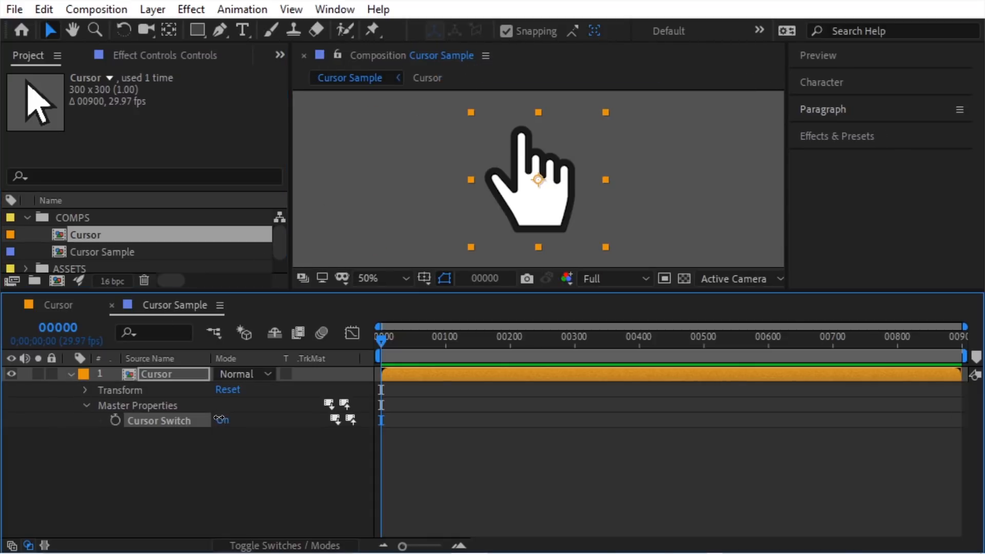
{"action": "left_click", "coordinate": [222, 422]}
{"action": "left_click", "coordinate": [221, 422]}
Step: Add a second Cursor instance and turn its Cursor Switch on to show the hand
{"action": "left_click", "coordinate": [221, 421]}
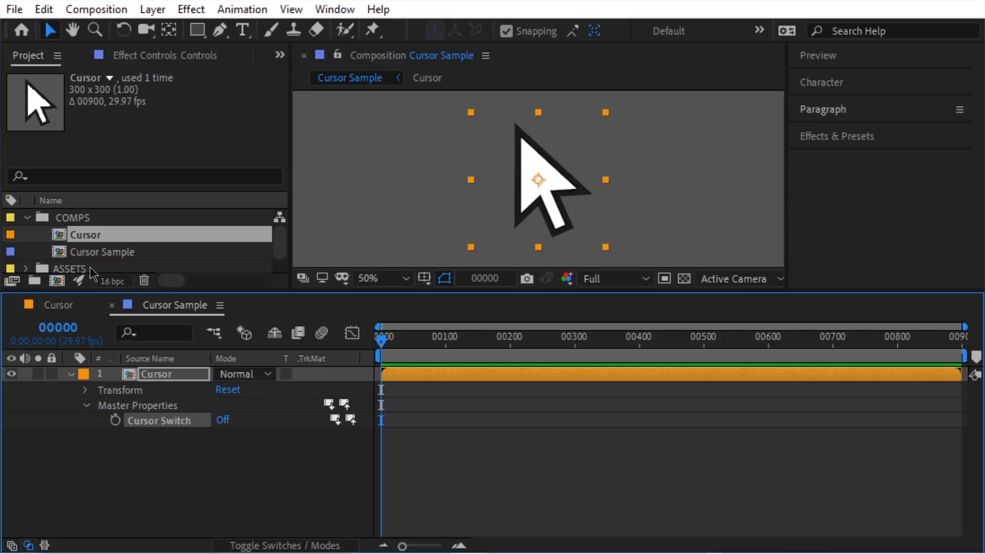
{"action": "left_click_drag", "start_coordinate": [219, 420], "coordinate": [377, 182]}
{"action": "left_click", "coordinate": [69, 374]}
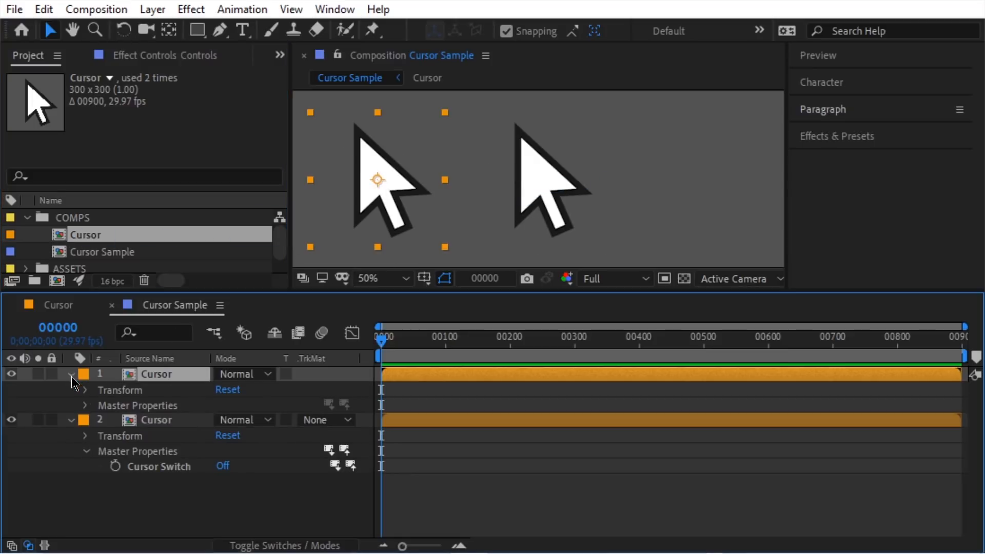
{"action": "left_click", "coordinate": [86, 405]}
{"action": "left_click", "coordinate": [221, 420]}
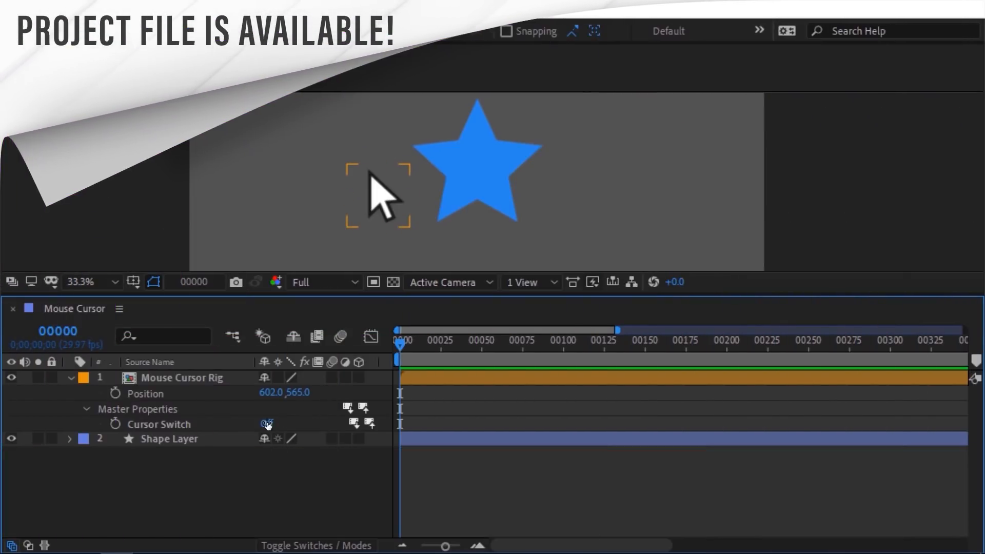
Step: Toggle the rig's Cursor Switch between hand and arrow to test it
{"action": "left_click", "coordinate": [267, 424]}
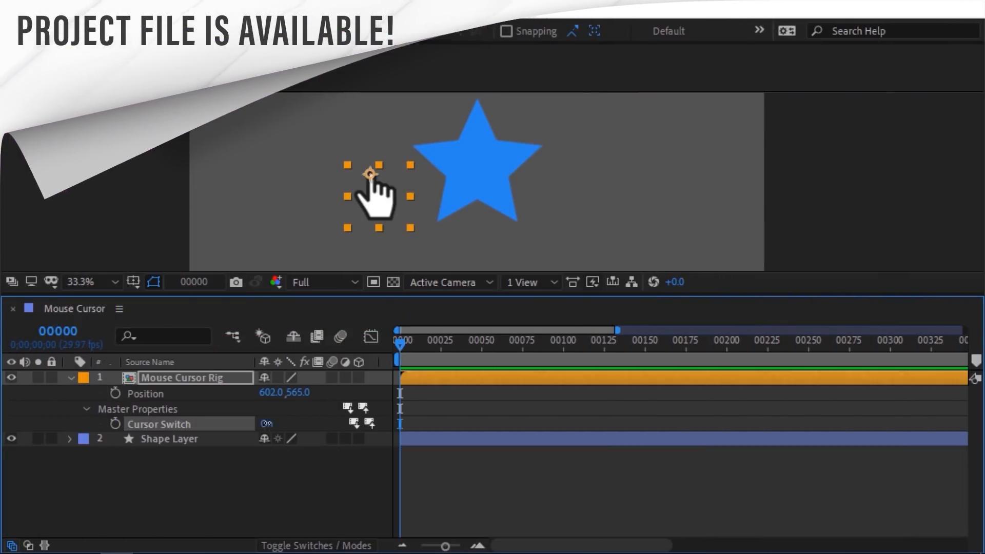
{"action": "left_click", "coordinate": [267, 424]}
{"action": "left_click", "coordinate": [266, 424]}
{"action": "left_click", "coordinate": [267, 423]}
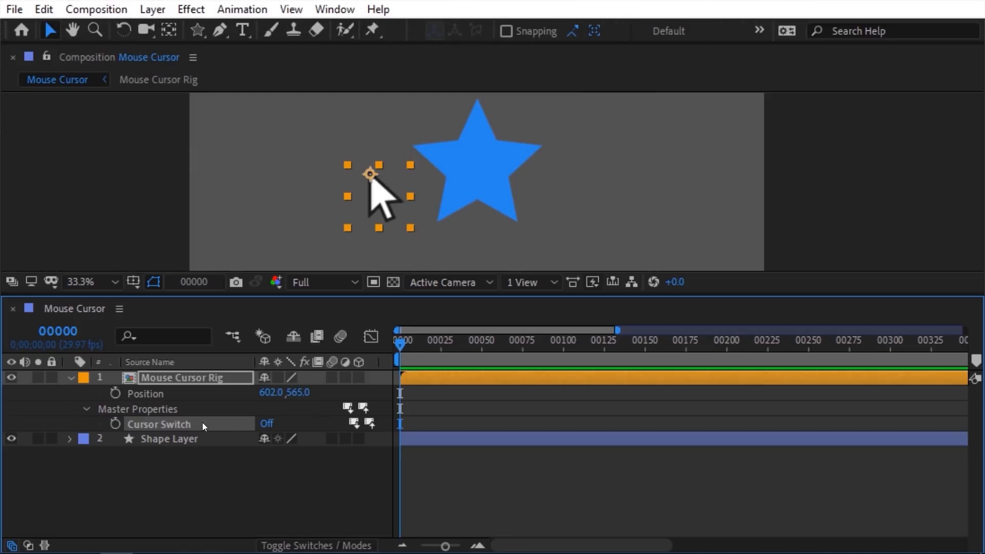
Step: Add a Cursor Switch expression setting point to the rig's Position and shape to Shape Layer
{"action": "left_click", "coordinate": [242, 9]}
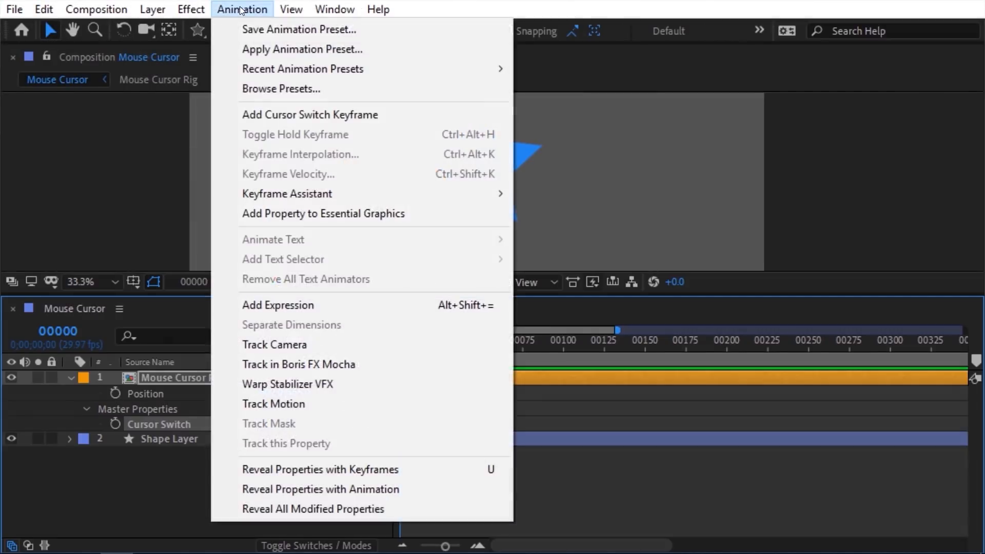
{"action": "left_click", "coordinate": [317, 305]}
{"action": "type", "text": "point ="}
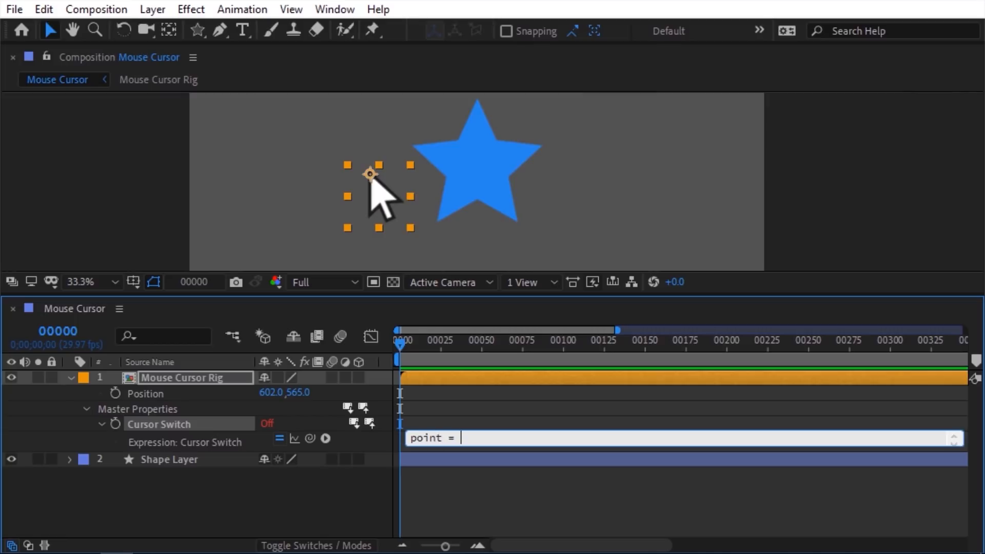
{"action": "left_click_drag", "start_coordinate": [310, 438], "coordinate": [173, 395]}
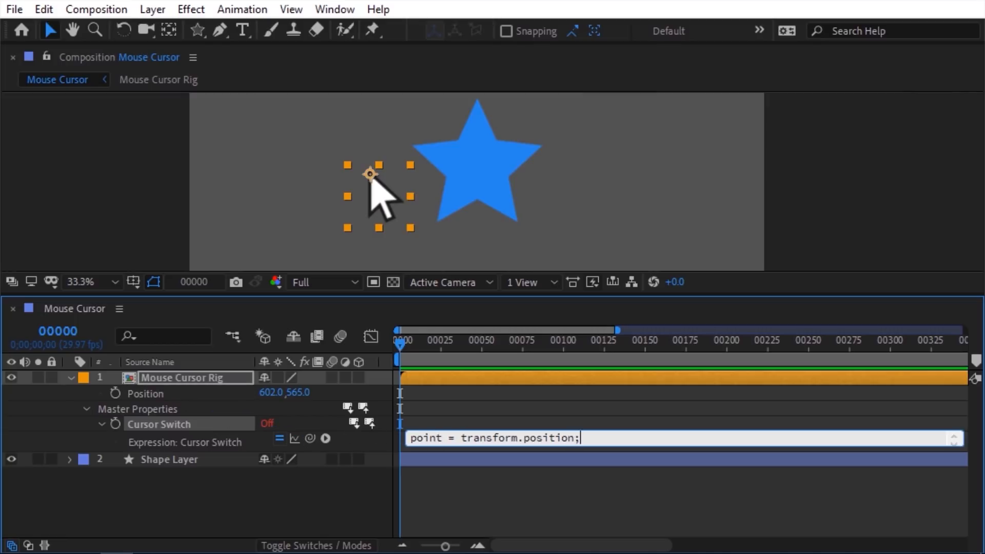
{"action": "type", "text": ";"}
{"action": "key", "text": "Return"}
{"action": "type", "text": "shape ="}
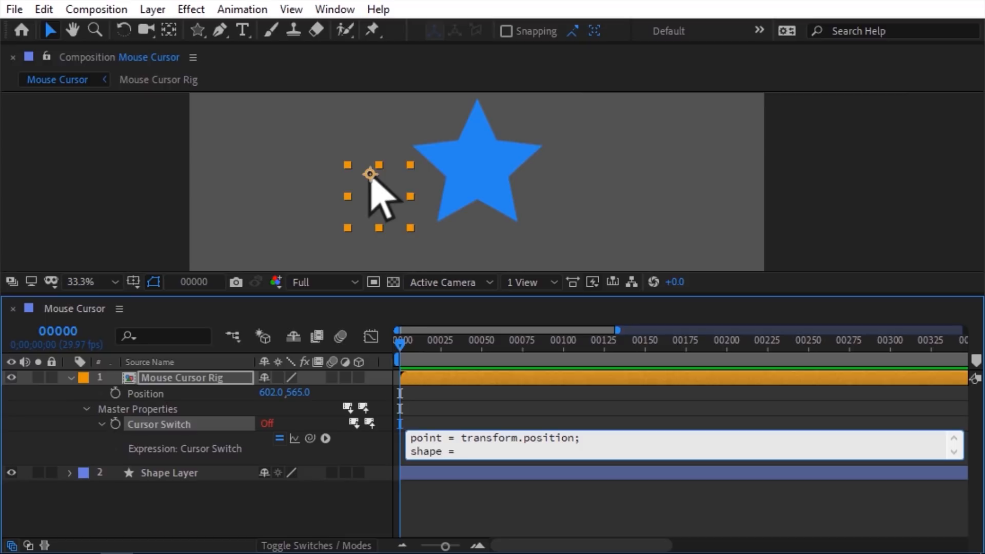
{"action": "left_click_drag", "start_coordinate": [310, 438], "coordinate": [205, 470]}
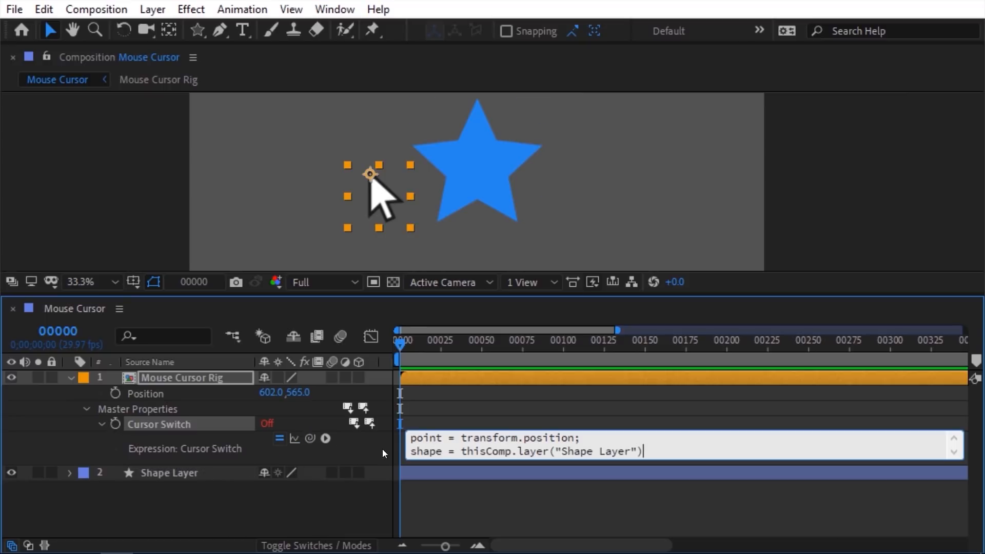
{"action": "type", "text": ";"}
{"action": "key", "text": "Return"}
Step: Add shape.sampleImage(point)[3] as the third line, then move the rig onto the star
{"action": "type", "text": "shape"}
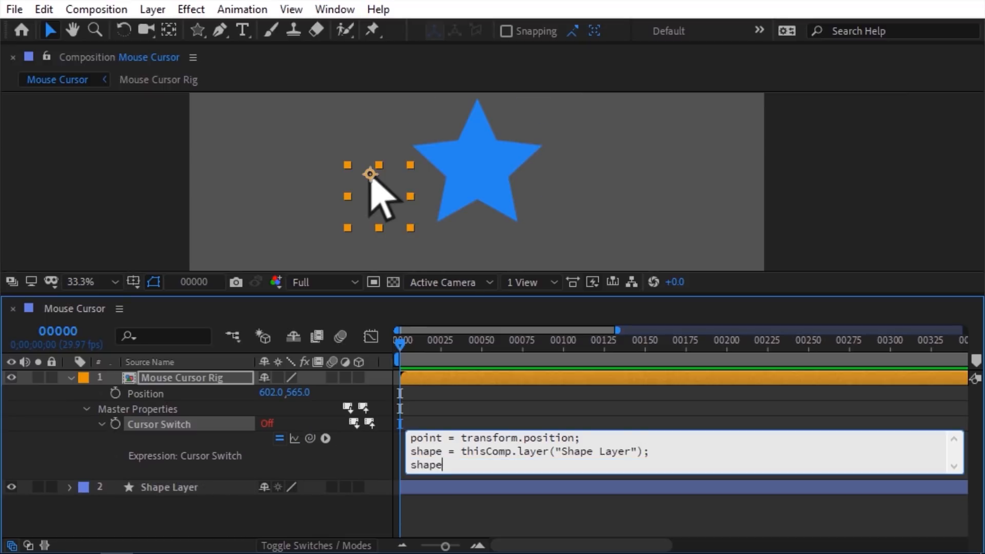
{"action": "type", "text": "."}
{"action": "left_click", "coordinate": [325, 438]}
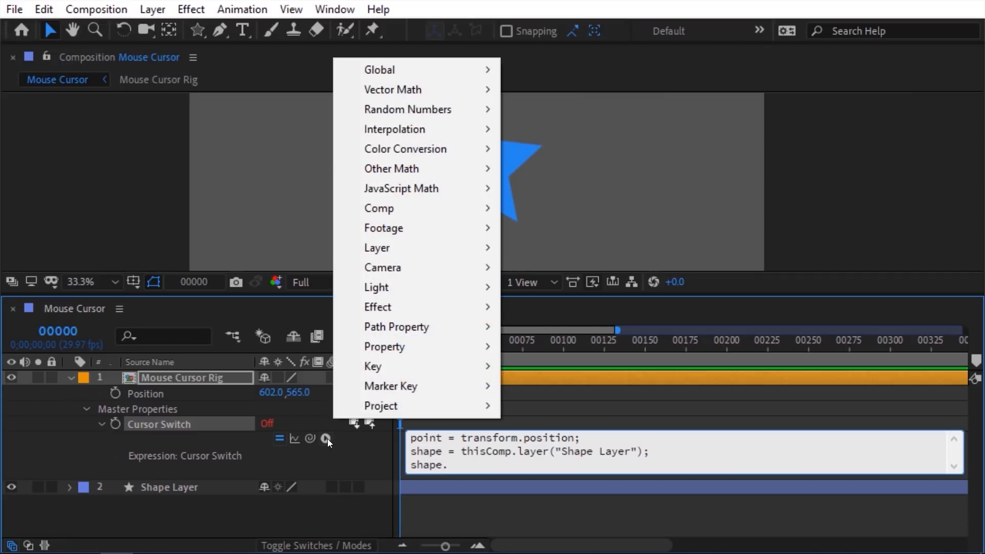
{"action": "mouse_move", "coordinate": [390, 248]}
{"action": "mouse_move", "coordinate": [530, 265]}
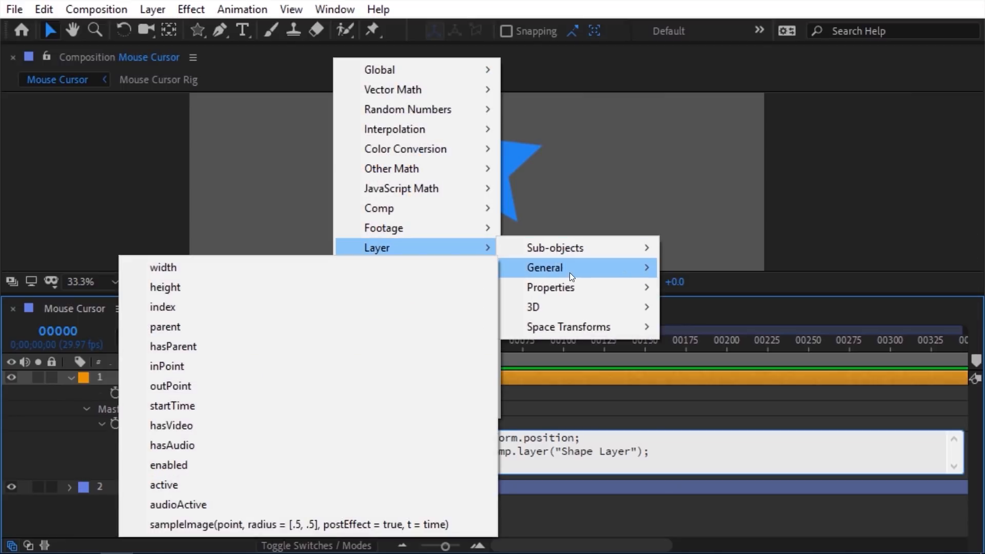
{"action": "left_click", "coordinate": [210, 525]}
{"action": "type", "text": "[]"}
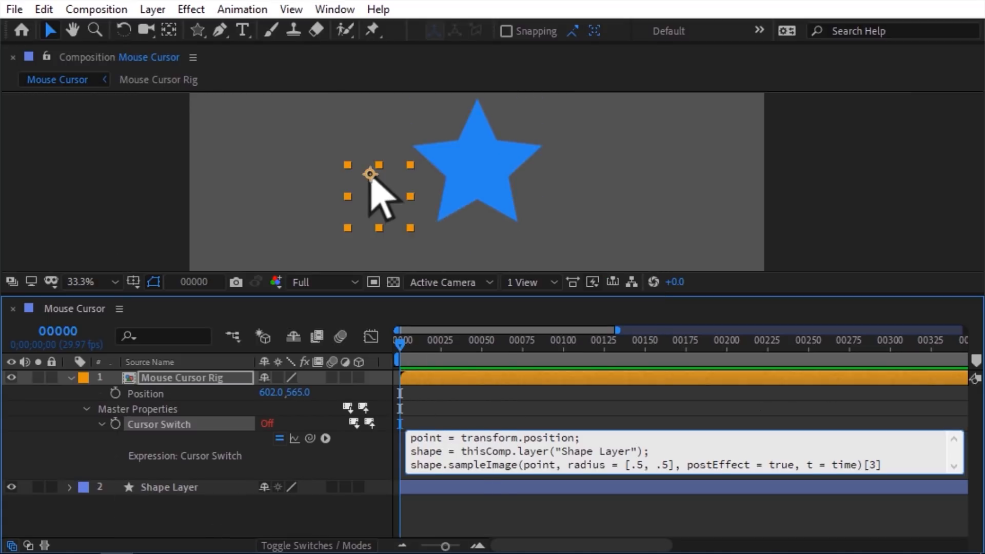
{"action": "left_click_drag", "start_coordinate": [556, 465], "coordinate": [523, 465]}
{"action": "double_click", "coordinate": [440, 439]}
{"action": "left_click", "coordinate": [465, 408]}
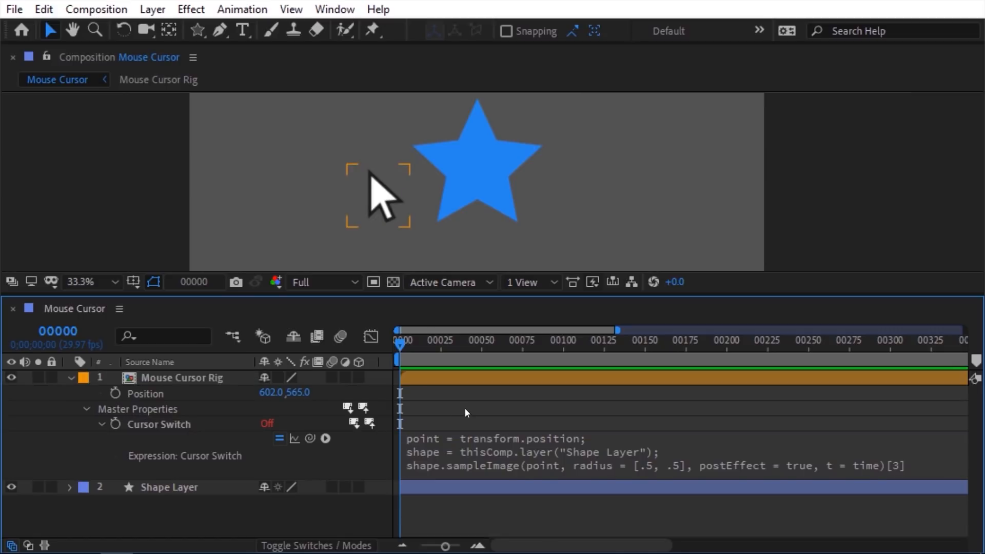
{"action": "left_click_drag", "start_coordinate": [380, 205], "coordinate": [436, 177]}
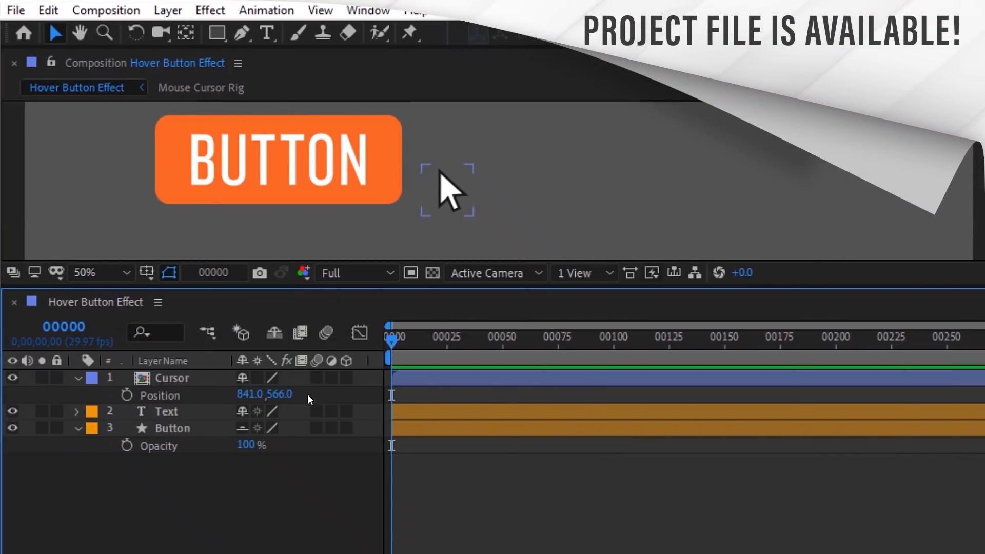
Step: Add a Button Opacity expression with point set to Cursor's Position and shape to the Button layer
{"action": "left_click", "coordinate": [189, 446]}
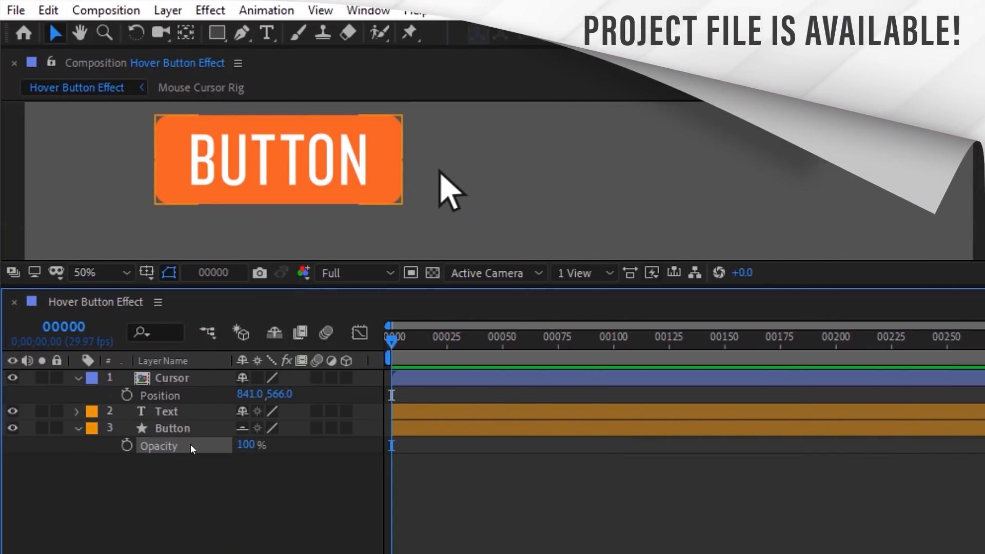
{"action": "left_click", "coordinate": [266, 10]}
{"action": "left_click", "coordinate": [306, 336]}
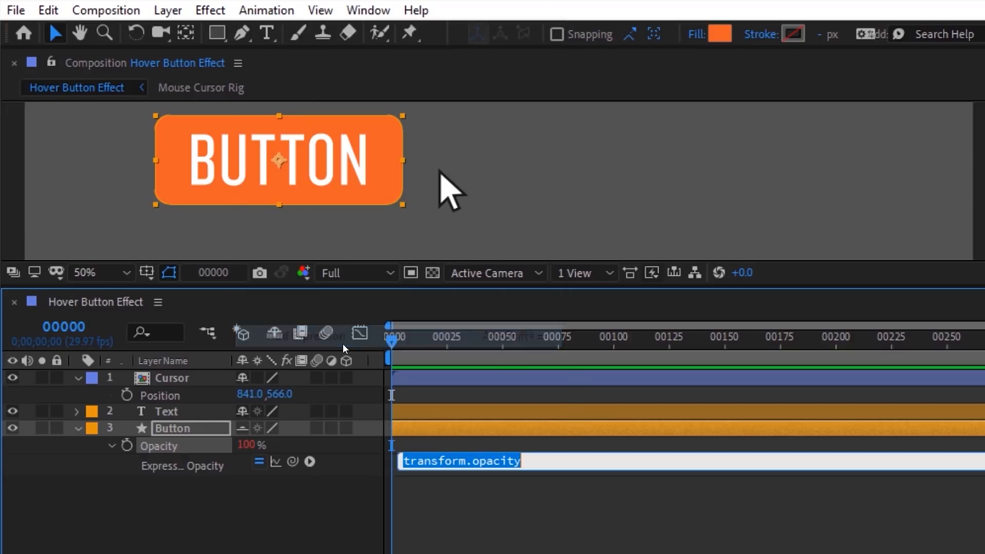
{"action": "type", "text": "point ="}
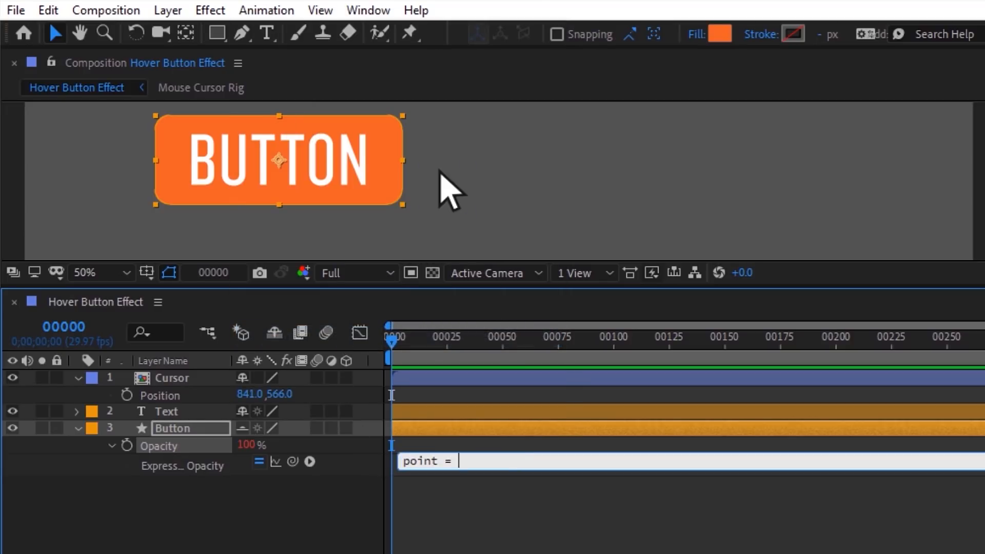
{"action": "left_click_drag", "start_coordinate": [294, 460], "coordinate": [199, 395]}
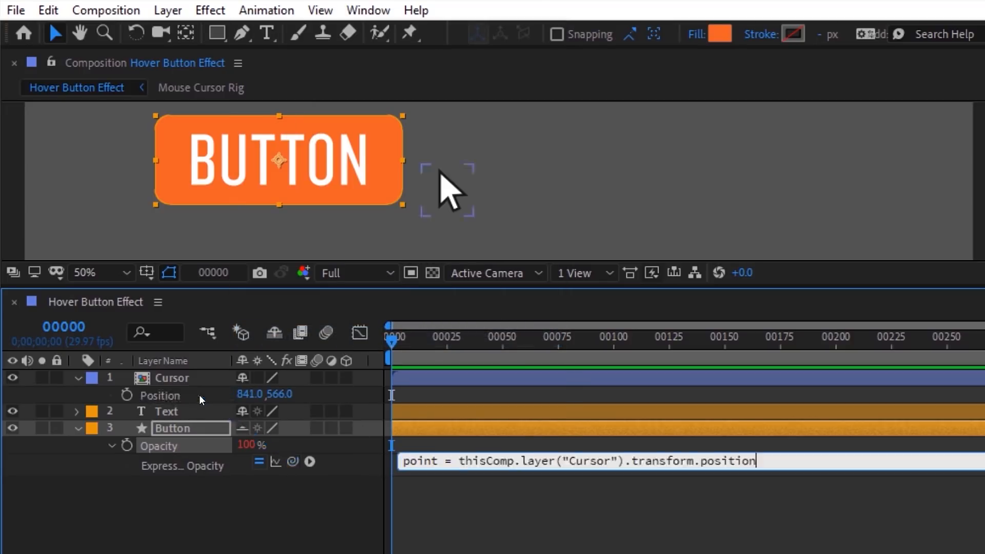
{"action": "type", "text": ";"}
{"action": "key", "text": "Return"}
{"action": "type", "text": "shape ="}
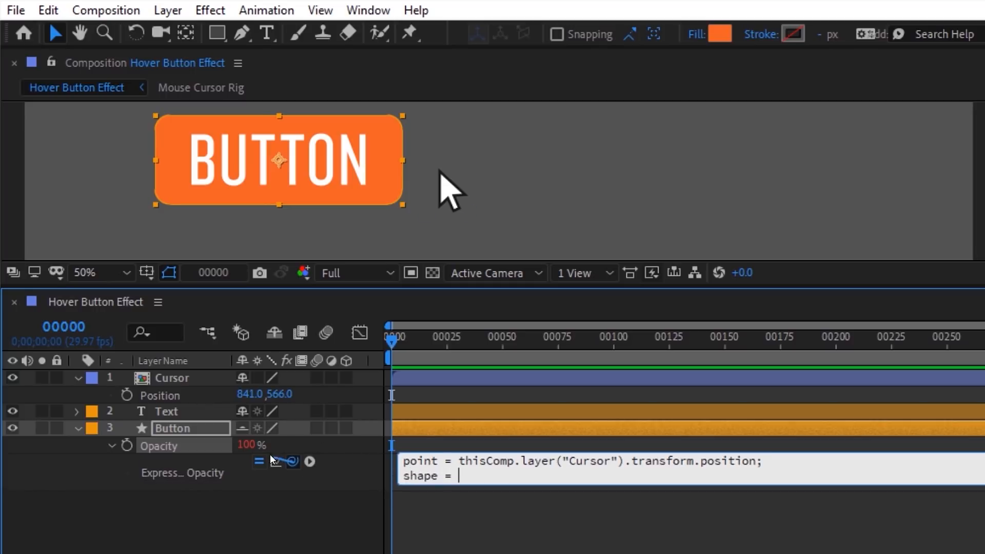
{"action": "left_click_drag", "start_coordinate": [270, 457], "coordinate": [203, 429]}
{"action": "type", "text": ";"}
{"action": "key", "text": "Return"}
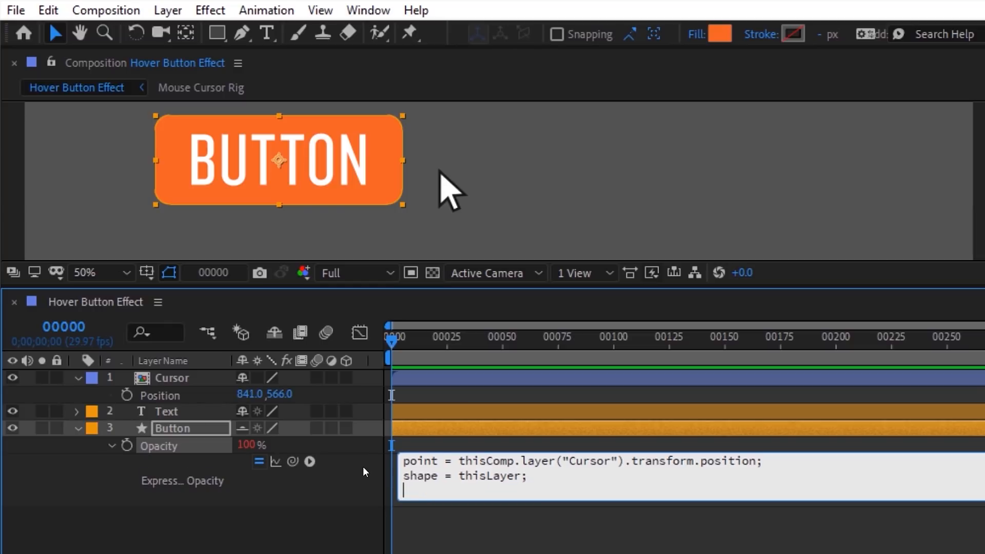
Step: Add shapeAlpha from sampleImage and linear(shapeAlpha, 0, 1, 50, 100), then test by moving the cursor
{"action": "type", "text": "shapeAlpha"}
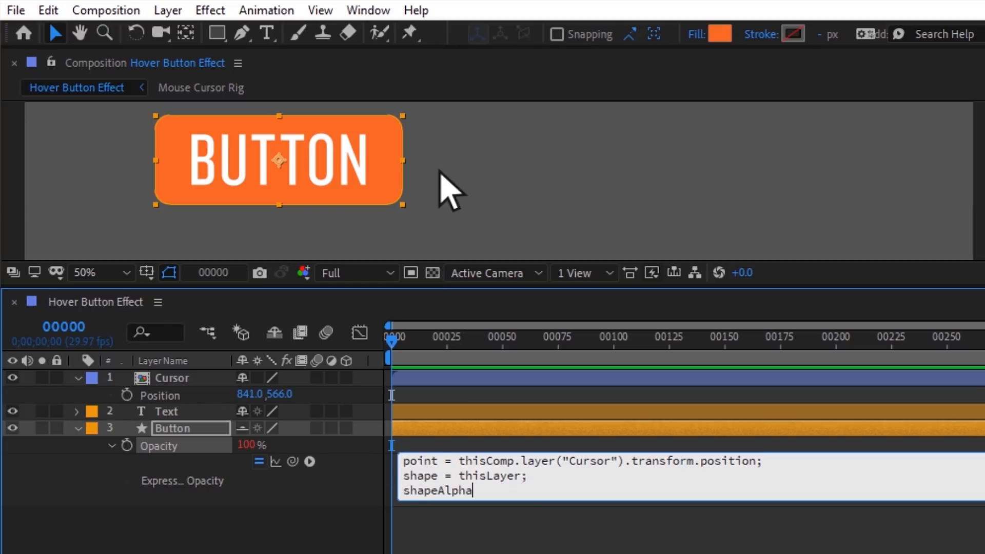
{"action": "type", "text": " = sampleIma"}
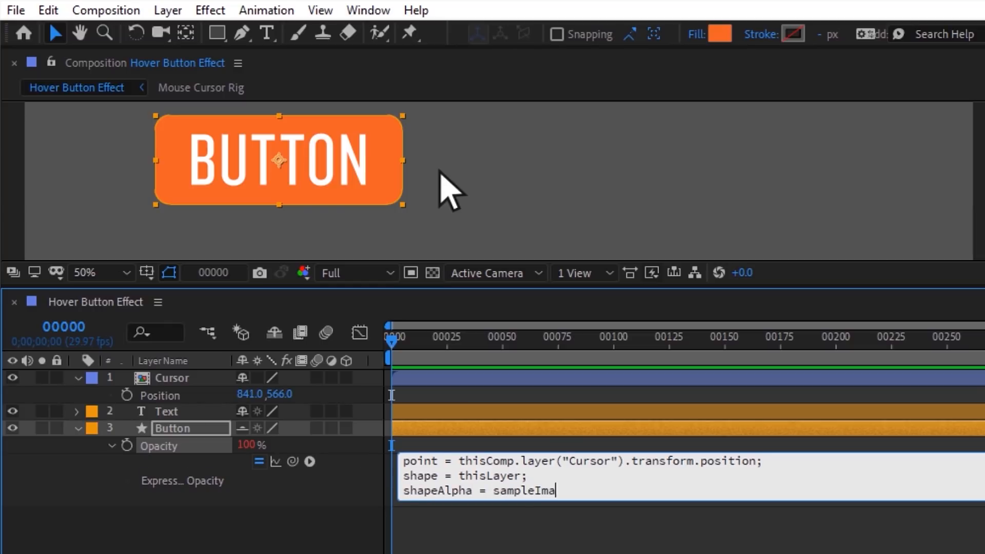
{"action": "type", "text": "ge()point, radius "}
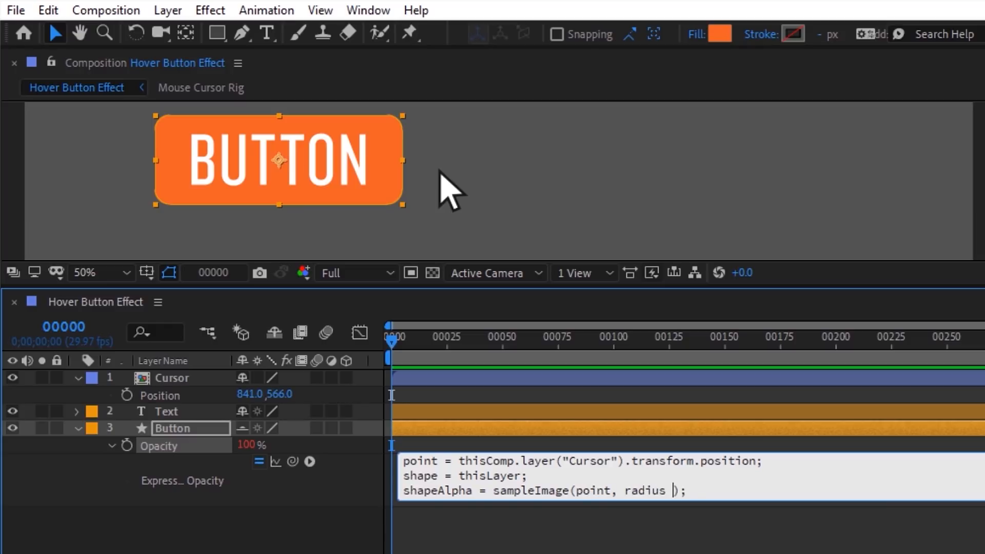
{"action": "type", "text": "= [.5, .5]"}
{"action": "type", "text": "[3"}
{"action": "key", "text": "Return"}
{"action": "key", "text": "Return"}
{"action": "type", "text": "linear();"}
{"action": "key", "text": "Left"}
{"action": "key", "text": "Left"}
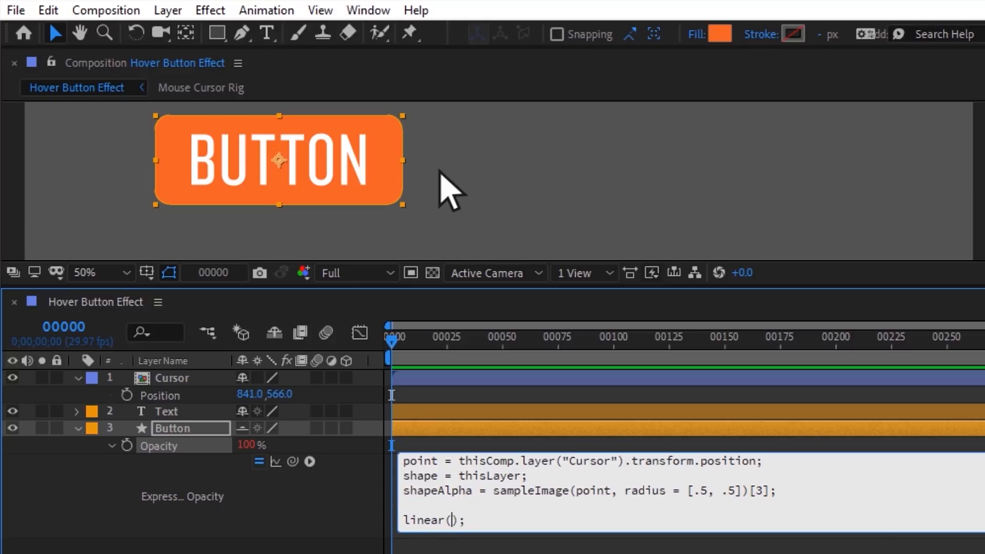
{"action": "type", "text": "shapeAlpha"}
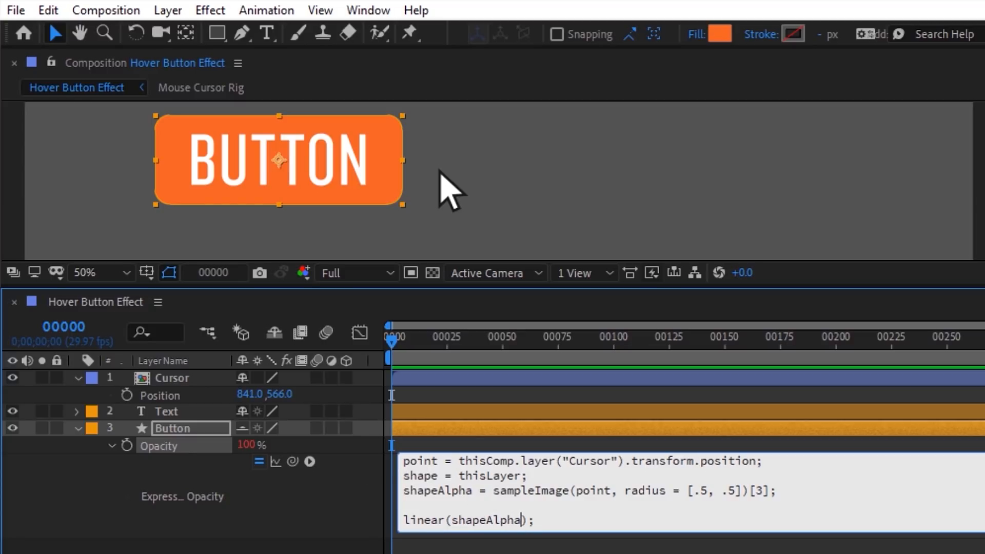
{"action": "type", "text": ", 0, 1, 50, 100"}
{"action": "left_click", "coordinate": [365, 471]}
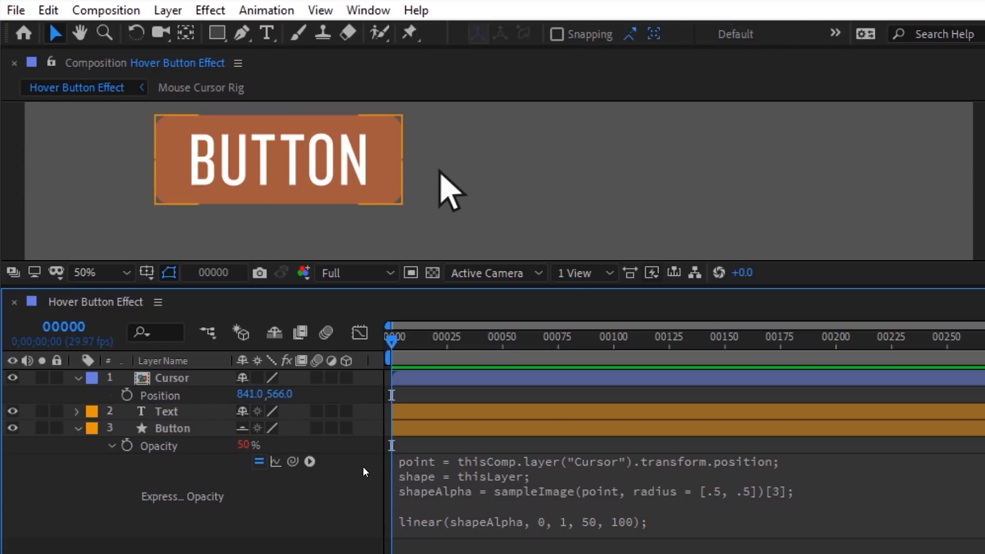
{"action": "left_click", "coordinate": [451, 194]}
{"action": "mouse_move", "coordinate": [452, 194]}
{"action": "left_mouse_down"}
{"action": "mouse_move", "coordinate": [389, 187]}
{"action": "mouse_move", "coordinate": [383, 229]}
{"action": "mouse_move", "coordinate": [394, 189]}
{"action": "mouse_move", "coordinate": [437, 192]}
{"action": "left_mouse_up"}
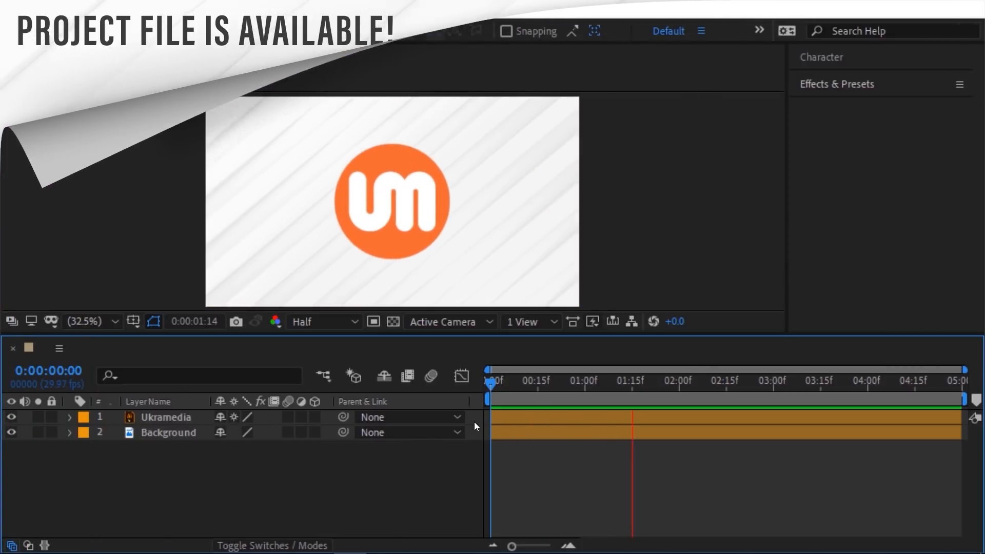
{"action": "key", "text": "space"}
{"action": "left_click", "coordinate": [96, 10]}
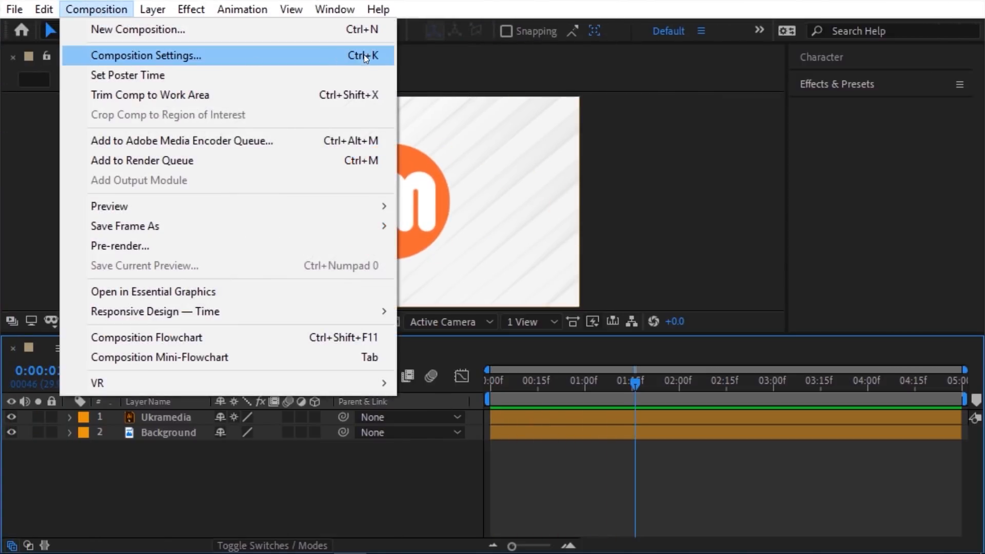
{"action": "left_click", "coordinate": [365, 54]}
{"action": "key", "text": "Tab"}
{"action": "type", "text": "460"}
{"action": "left_click", "coordinate": [484, 170]}
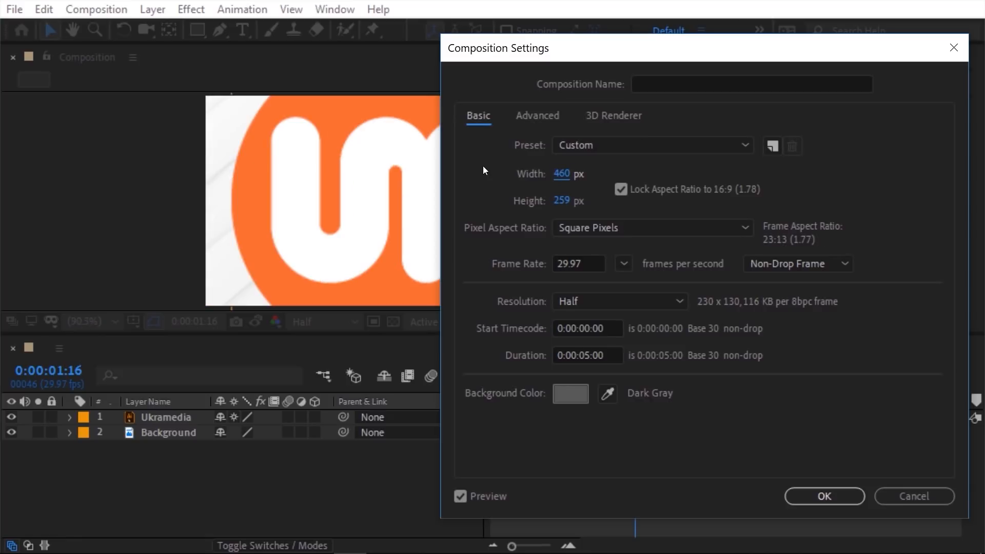
{"action": "left_click_drag", "start_coordinate": [560, 173], "coordinate": [684, 172]}
{"action": "left_click", "coordinate": [822, 494]}
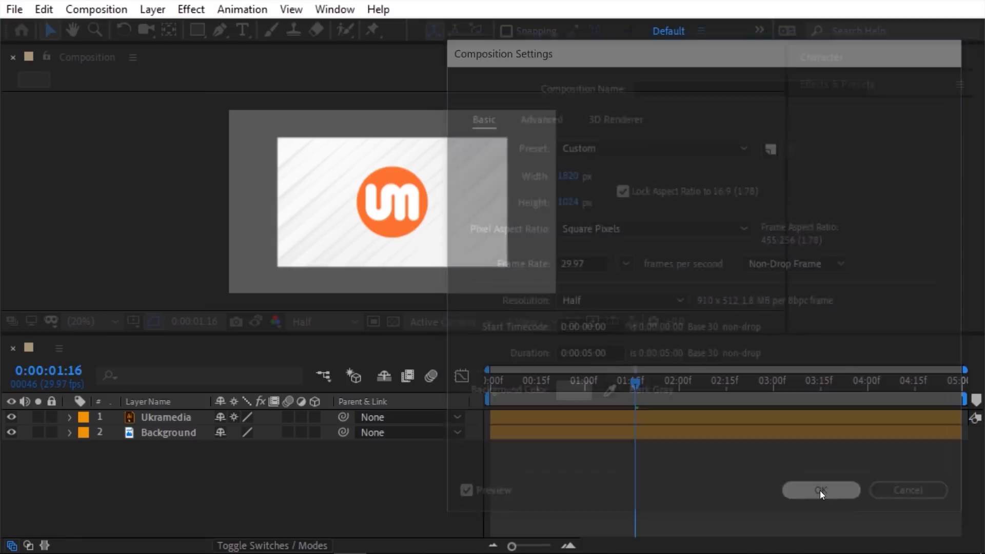
{"action": "left_click_drag", "start_coordinate": [634, 387], "coordinate": [451, 392]}
{"action": "key", "text": "space"}
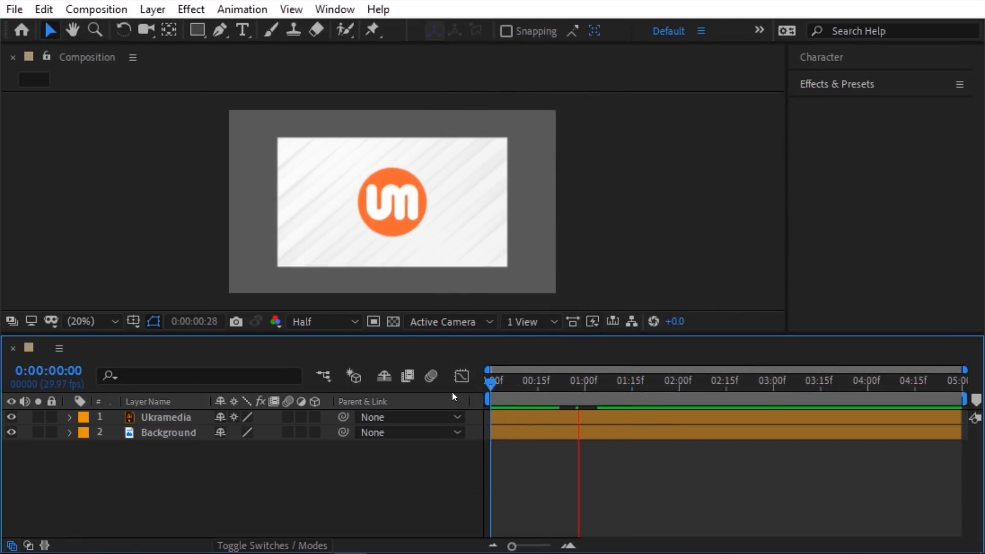
{"action": "key", "text": "space"}
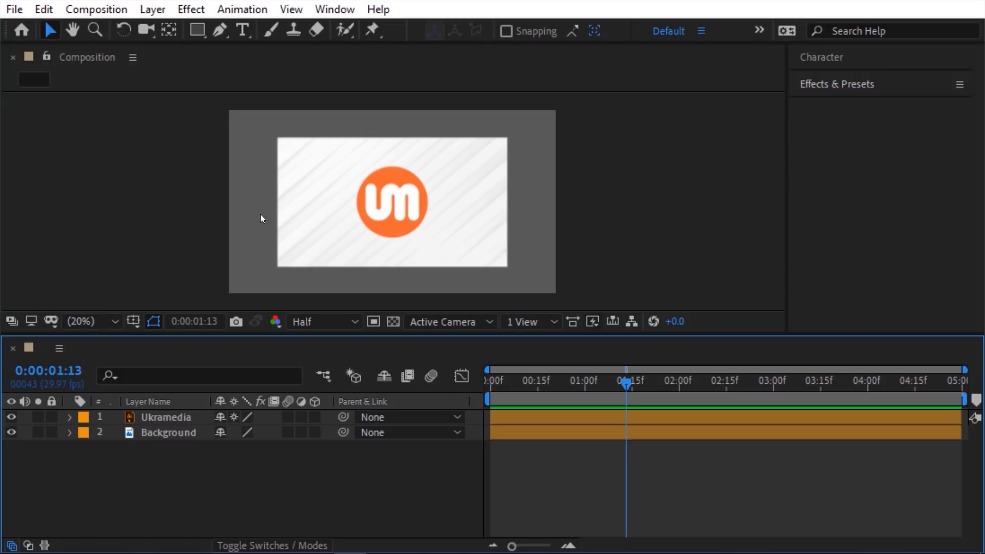
{"action": "left_click", "coordinate": [45, 10]}
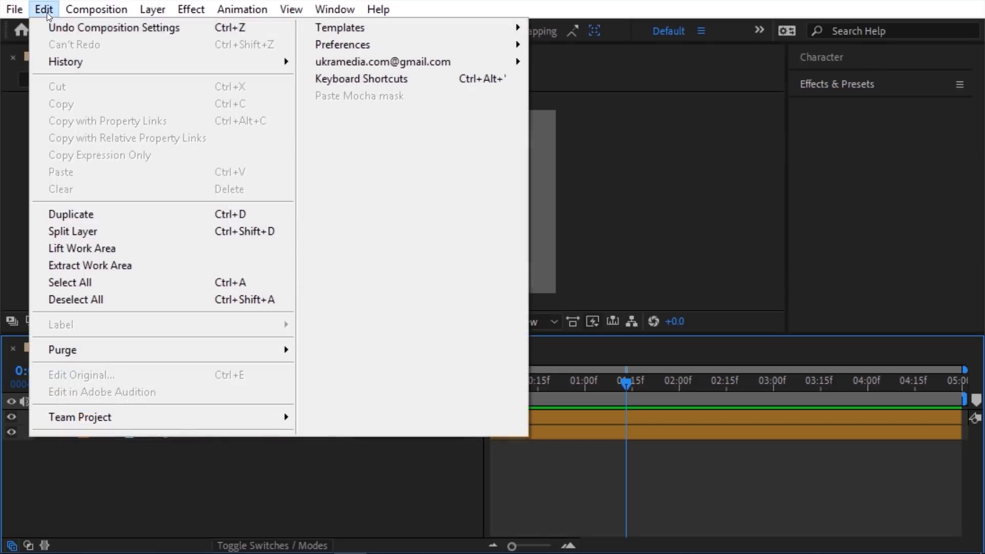
{"action": "left_click", "coordinate": [240, 31]}
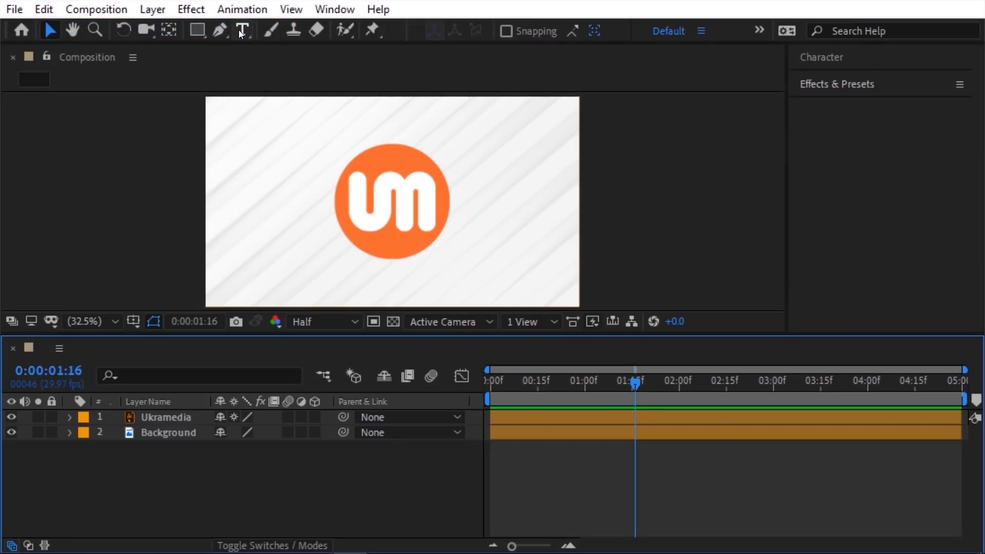
Step: Create a comp-sized rectangle layer named Auto Size with 0% opacity
{"action": "double_click", "coordinate": [196, 29]}
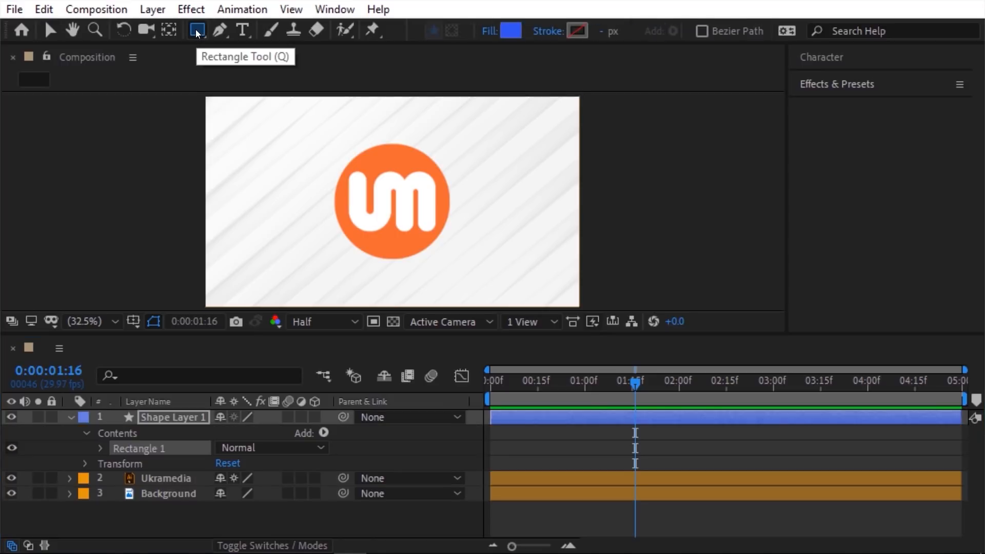
{"action": "key", "text": "Return"}
{"action": "type", "text": "Auto Size"}
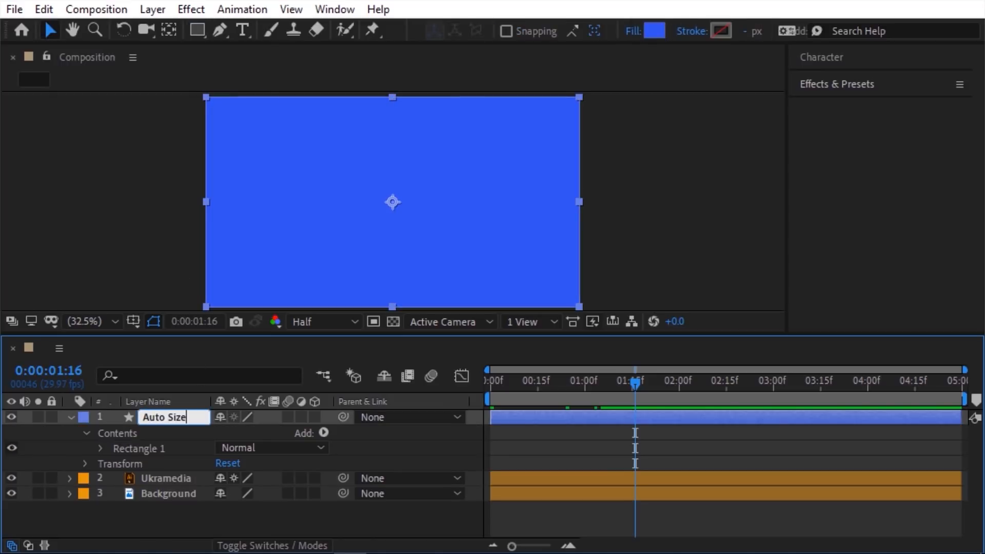
{"action": "key", "text": "Return"}
{"action": "key", "text": "t"}
{"action": "left_click", "coordinate": [226, 432]}
{"action": "type", "text": "0"}
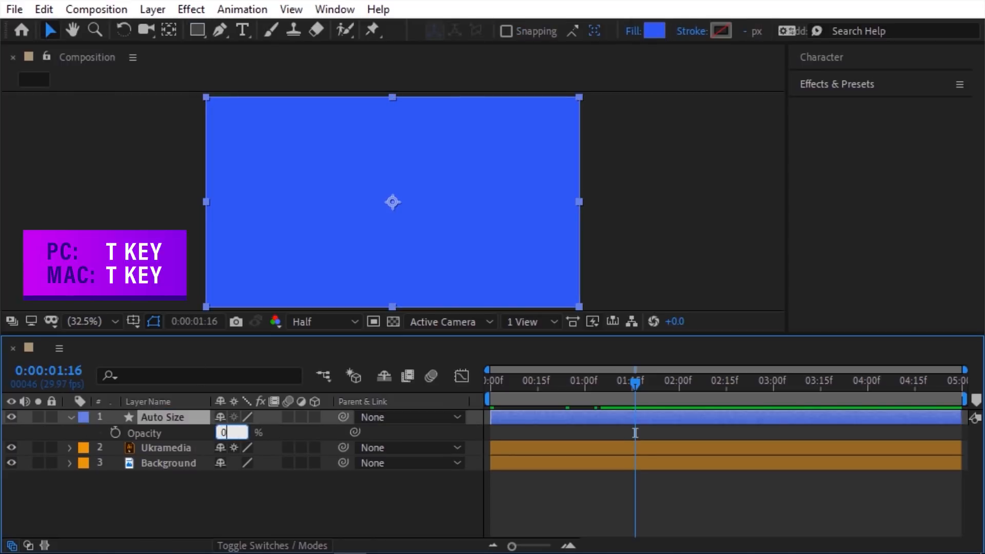
{"action": "key", "text": "Return"}
Step: Parent Ukramedia and Background to Auto Size and select its Scale property
{"action": "left_click_drag", "start_coordinate": [176, 472], "coordinate": [182, 446]}
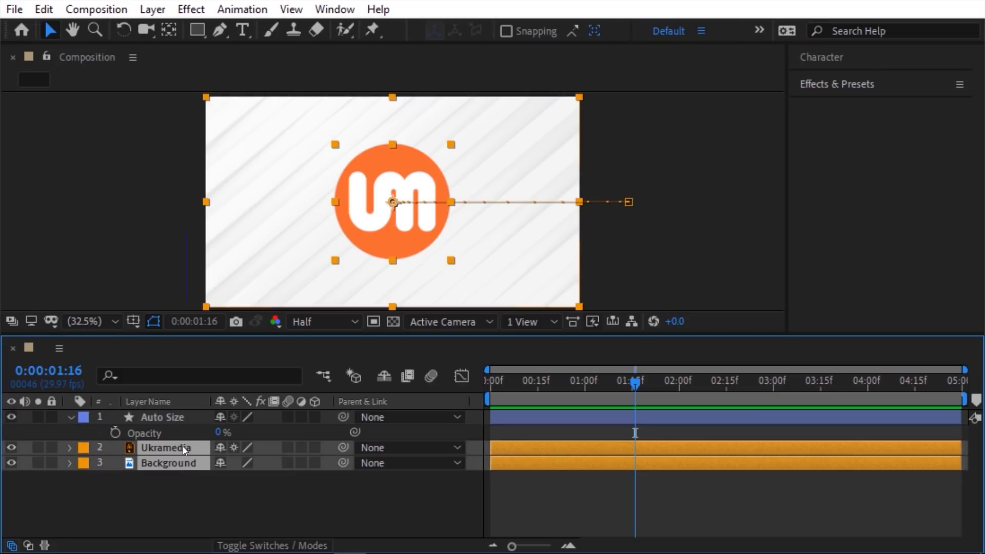
{"action": "left_click_drag", "start_coordinate": [341, 447], "coordinate": [202, 429]}
{"action": "left_click", "coordinate": [195, 417]}
{"action": "key", "text": "s"}
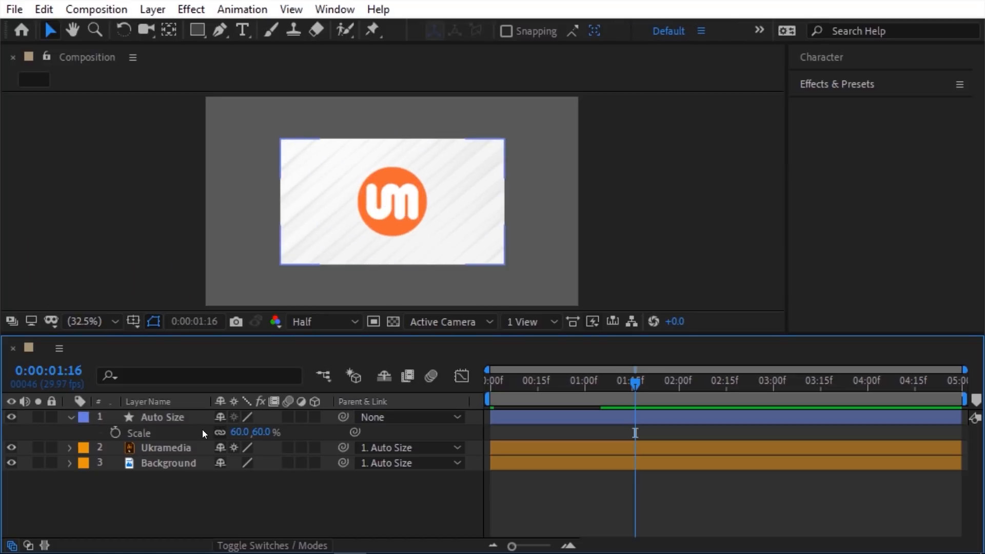
{"action": "left_click", "coordinate": [161, 430]}
Step: Give Scale the expression autoWidth = 100*thisComp.width/thisLayer.sourceRectAtTime().width; [autoWidth, autoWidth]
{"action": "left_click", "coordinate": [229, 11]}
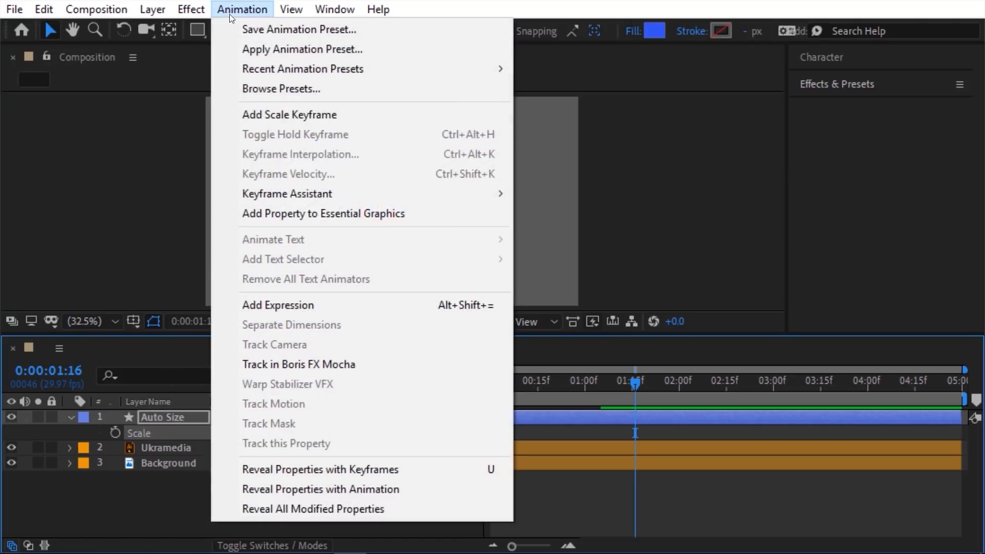
{"action": "left_click", "coordinate": [257, 305]}
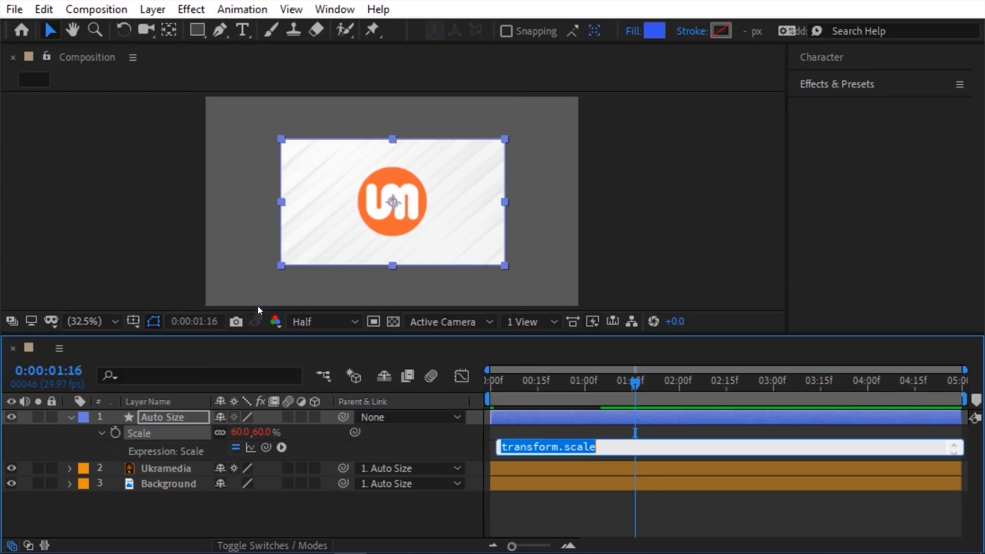
{"action": "type", "text": "autoWidth"}
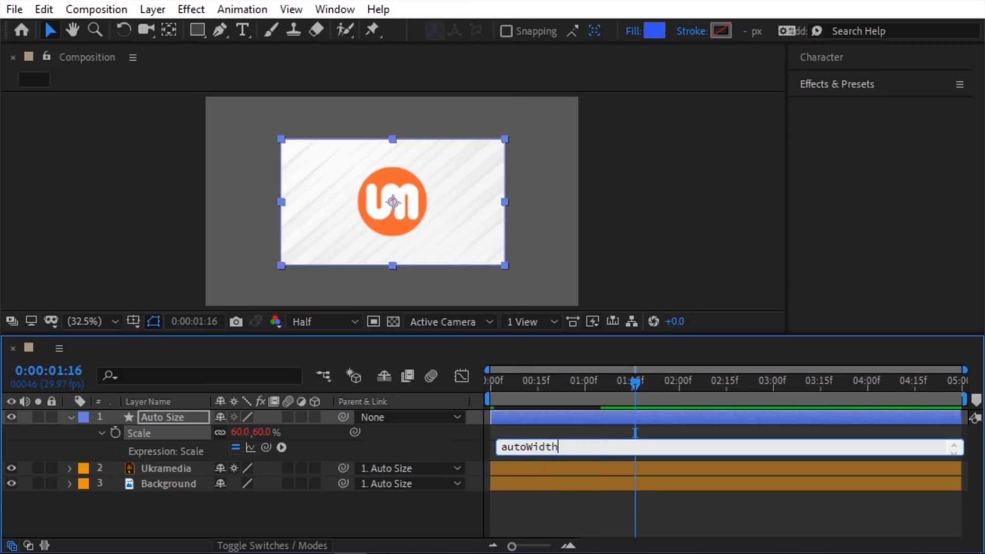
{"action": "type", "text": " = 100*thisComp.width/thisLayer.source"}
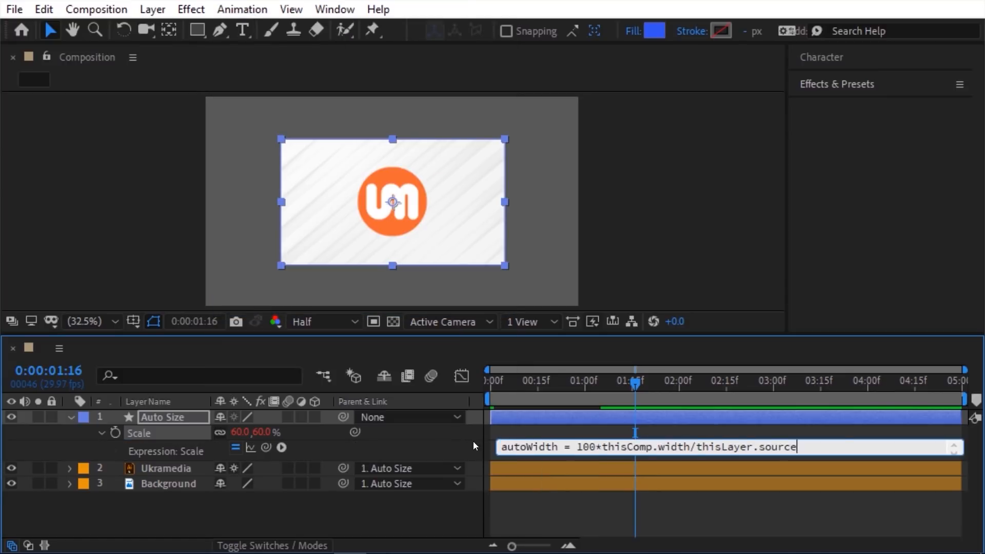
{"action": "type", "text": "RectAtTime().width;"}
{"action": "key", "text": "Return"}
{"action": "type", "text": "["}
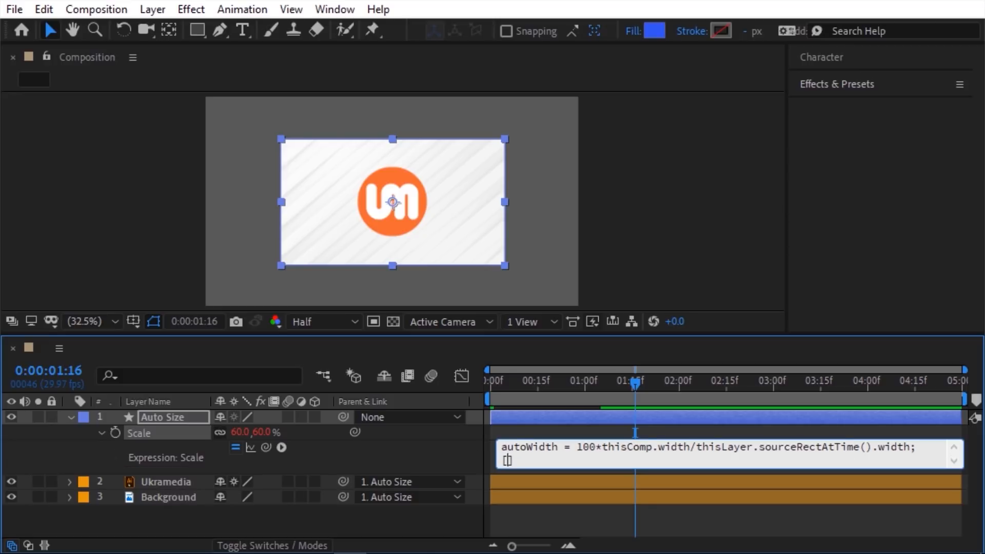
{"action": "type", "text": "autoWidth, autoWidth"}
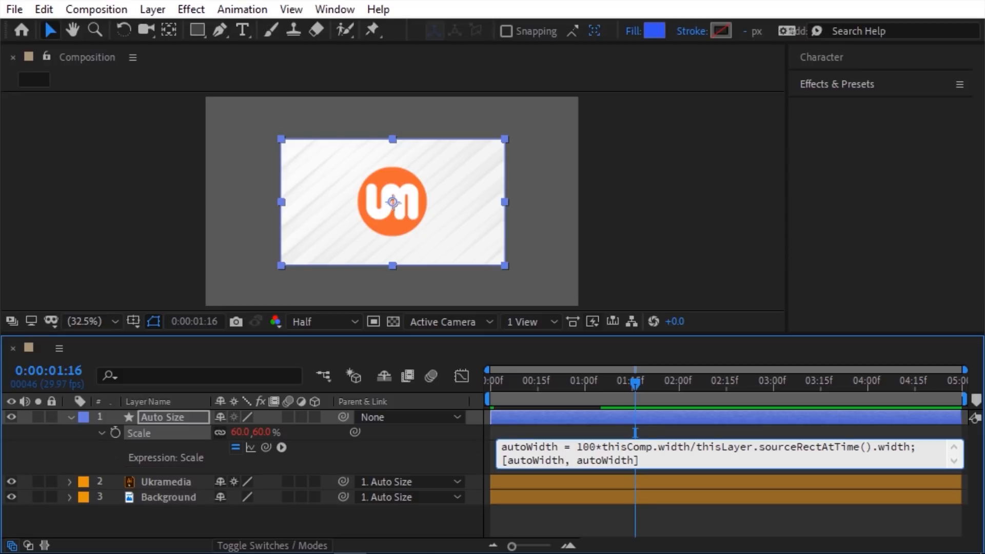
{"action": "left_click", "coordinate": [473, 441]}
{"action": "left_click_drag", "start_coordinate": [635, 382], "coordinate": [598, 383]}
Step: Set the composition width to 1920 px in Composition Settings
{"action": "left_click", "coordinate": [99, 11]}
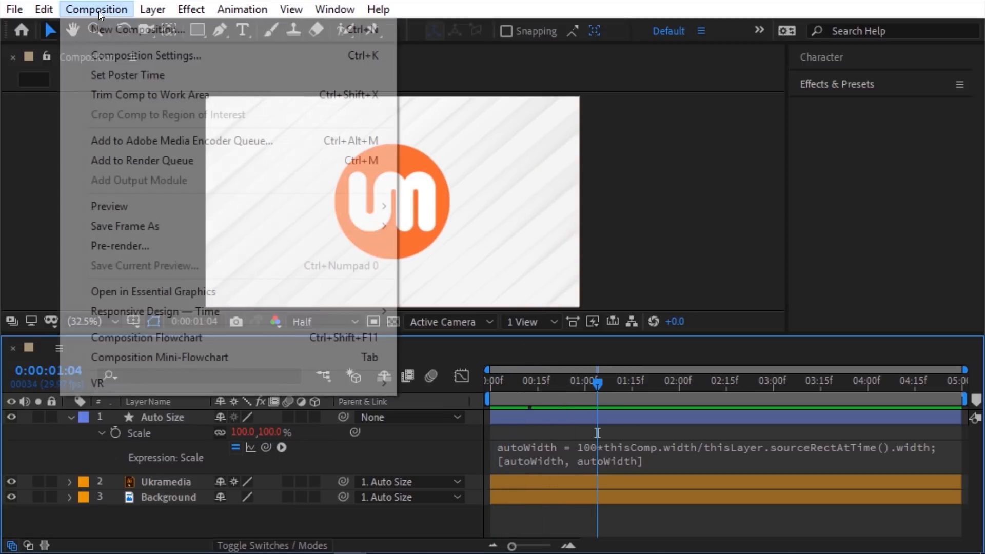
{"action": "left_click", "coordinate": [371, 61]}
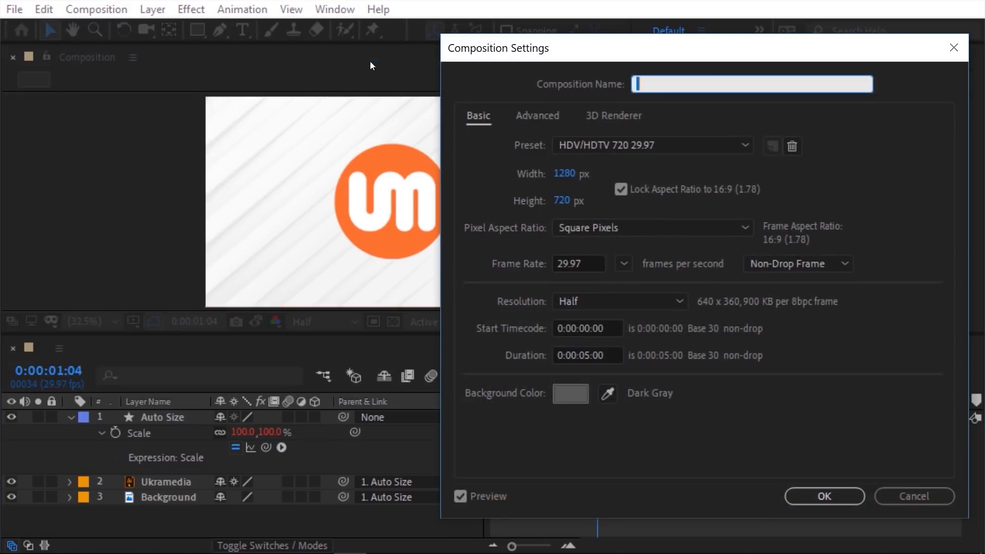
{"action": "left_click_drag", "start_coordinate": [552, 173], "coordinate": [565, 176]}
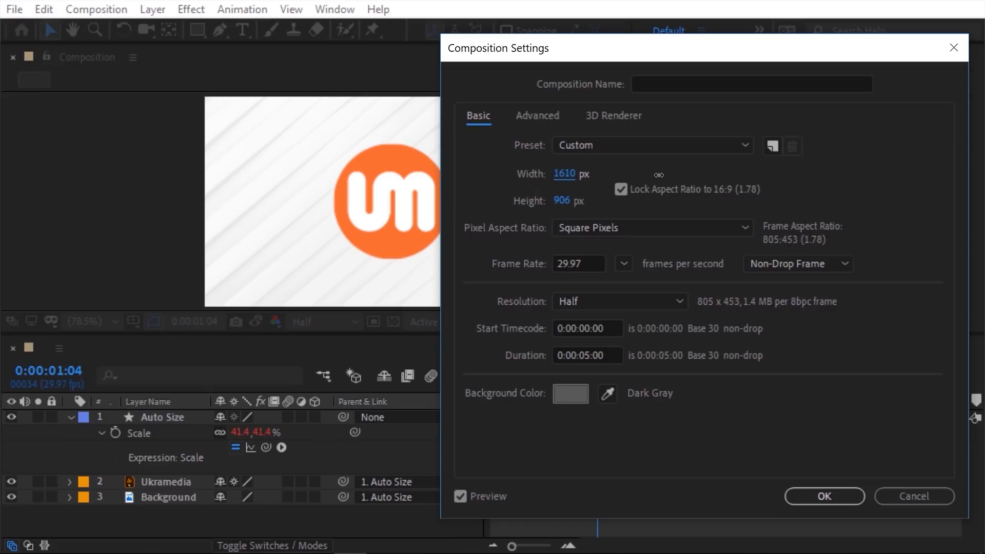
{"action": "left_click", "coordinate": [562, 173]}
{"action": "type", "text": "1920"}
{"action": "key", "text": "Return"}
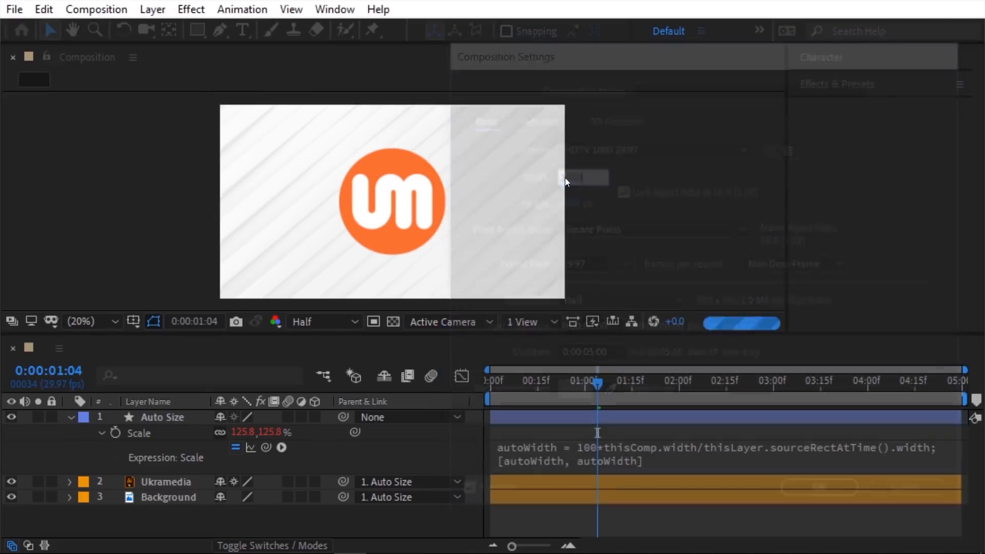
{"action": "left_click_drag", "start_coordinate": [598, 367], "coordinate": [604, 402]}
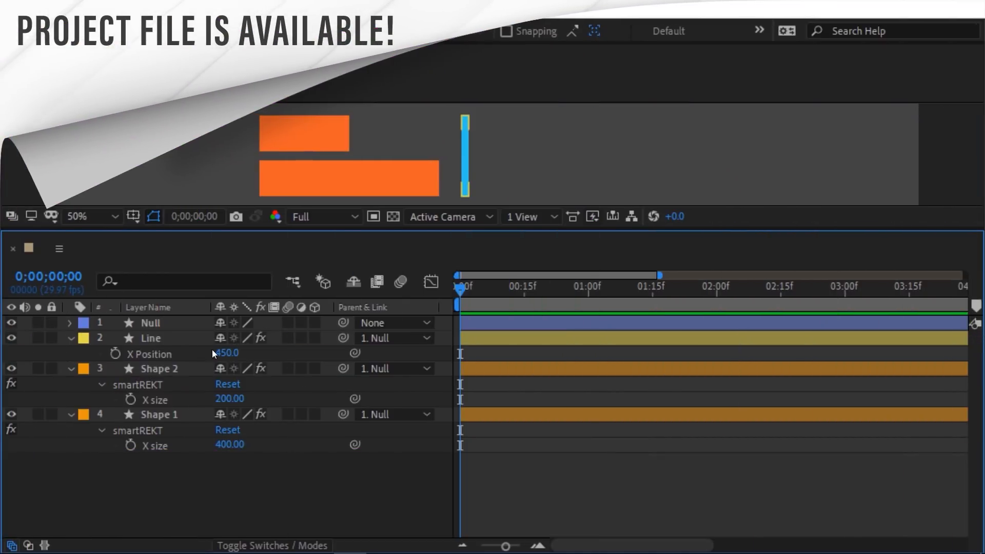
Step: Pick-whip the Line layer's X Position to Shape 2's, then Shape 1's, smartREKT X size
{"action": "left_click", "coordinate": [189, 340]}
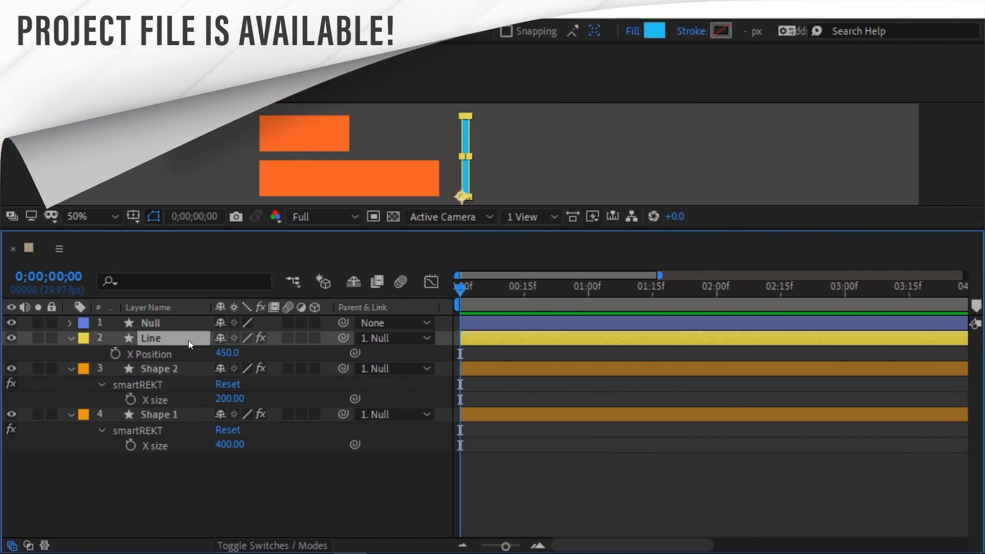
{"action": "left_click_drag", "start_coordinate": [353, 351], "coordinate": [332, 397]}
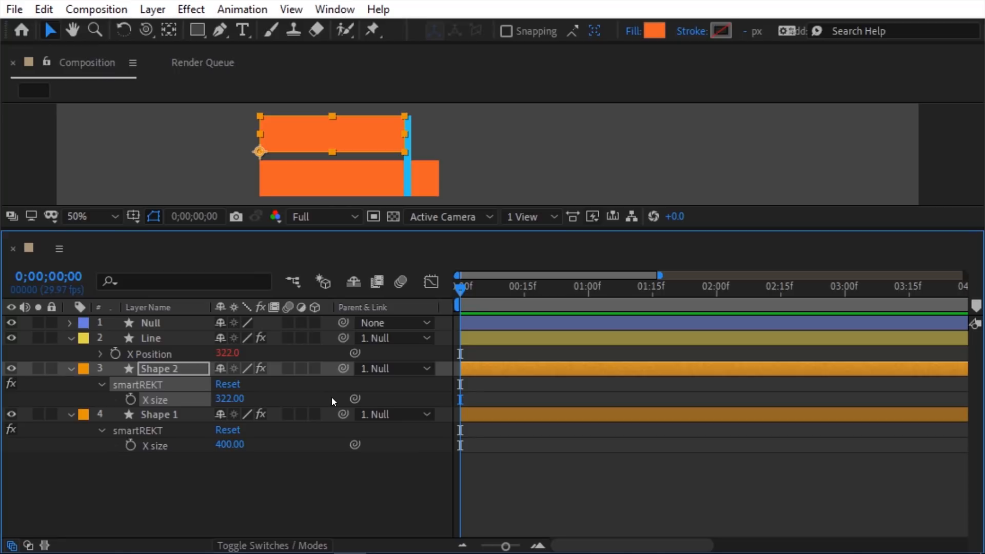
{"action": "left_click_drag", "start_coordinate": [355, 353], "coordinate": [277, 445]}
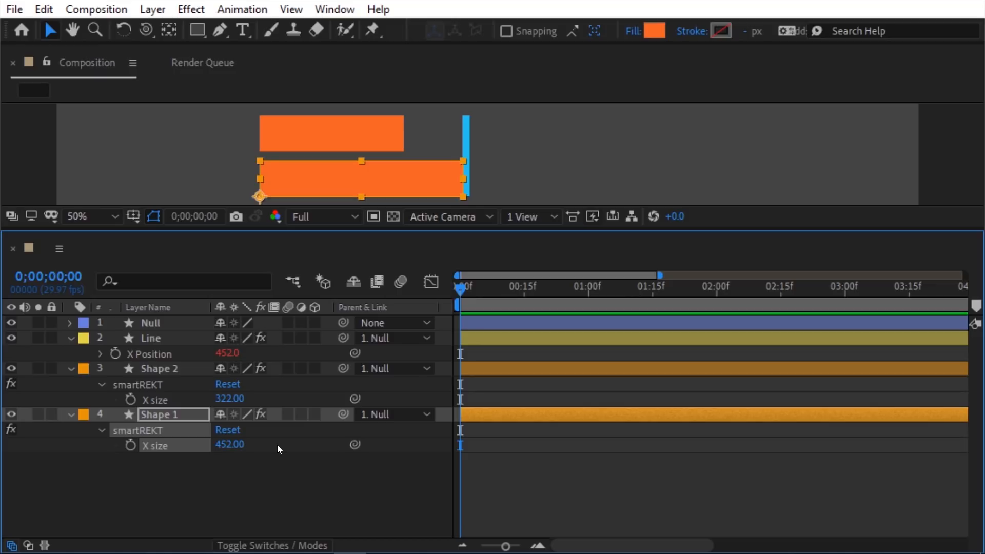
Step: Define value1 as Shape 1's X size and value2 as Shape 2's X size
{"action": "left_click", "coordinate": [100, 354]}
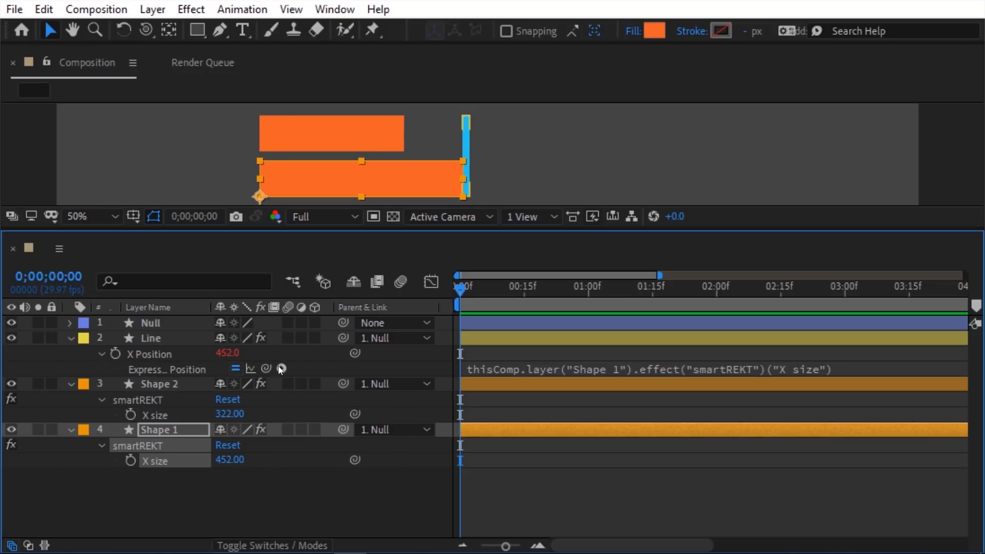
{"action": "left_click", "coordinate": [469, 368]}
{"action": "type", "text": "value1 ="}
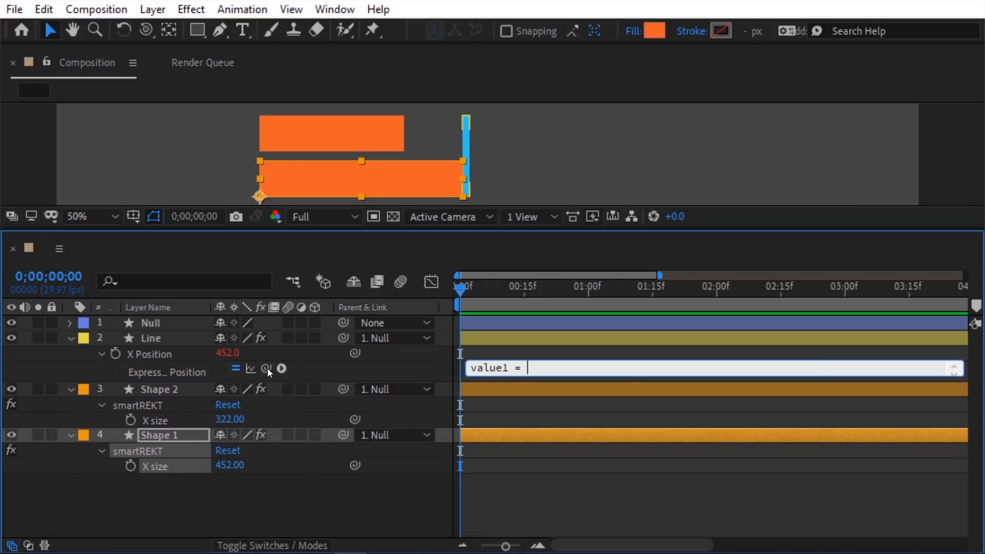
{"action": "left_click_drag", "start_coordinate": [266, 369], "coordinate": [178, 465]}
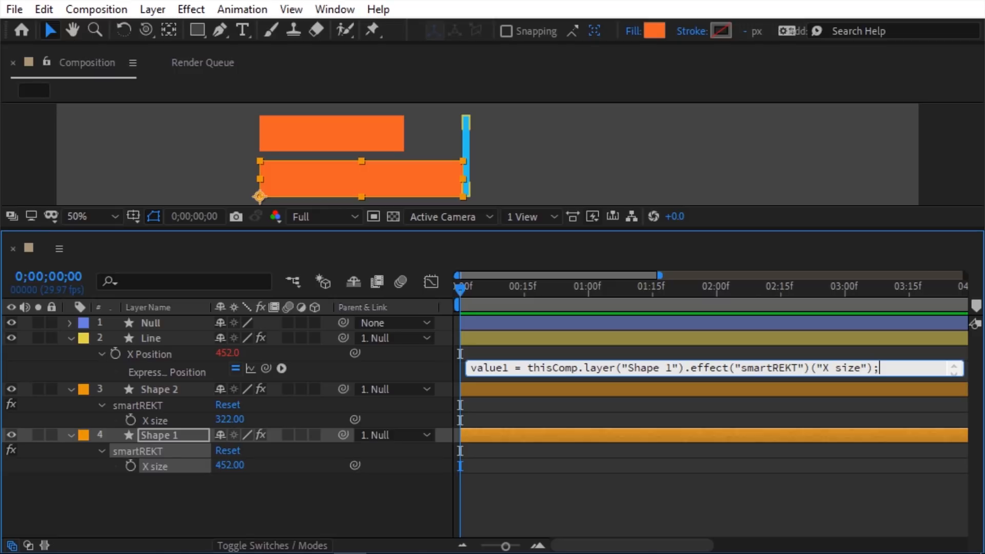
{"action": "key", "text": "Return"}
{"action": "type", "text": "value2 ="}
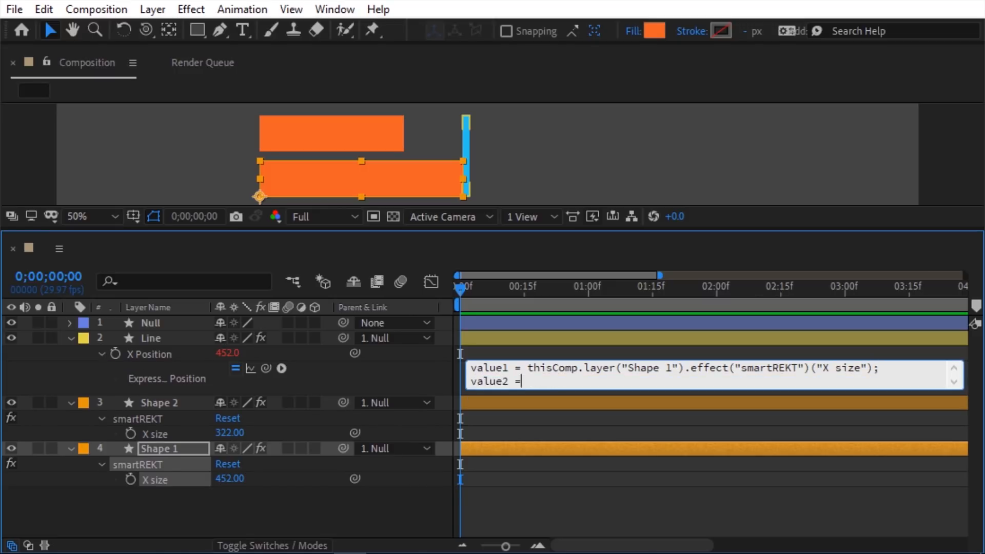
{"action": "left_click_drag", "start_coordinate": [267, 367], "coordinate": [180, 432]}
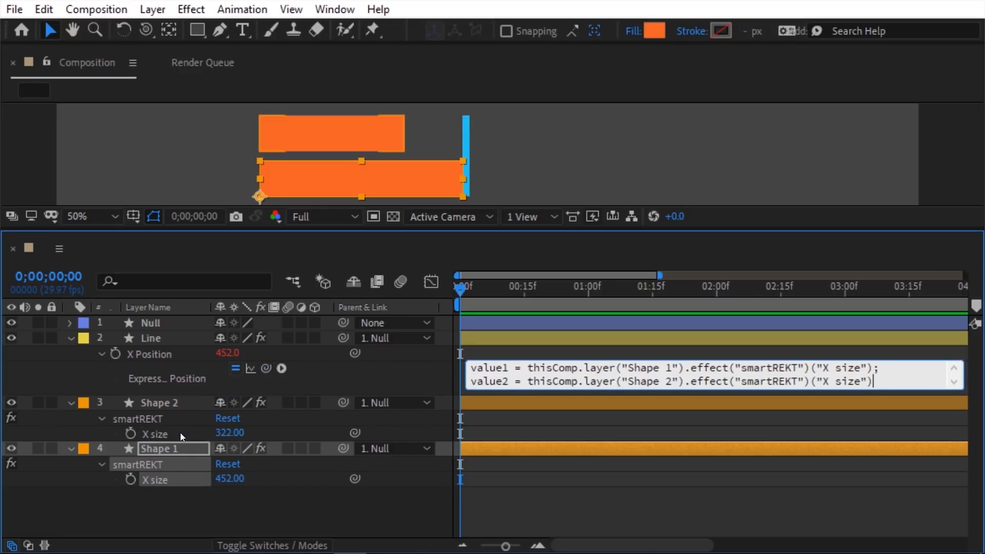
{"action": "type", "text": ";"}
{"action": "key", "text": "Return"}
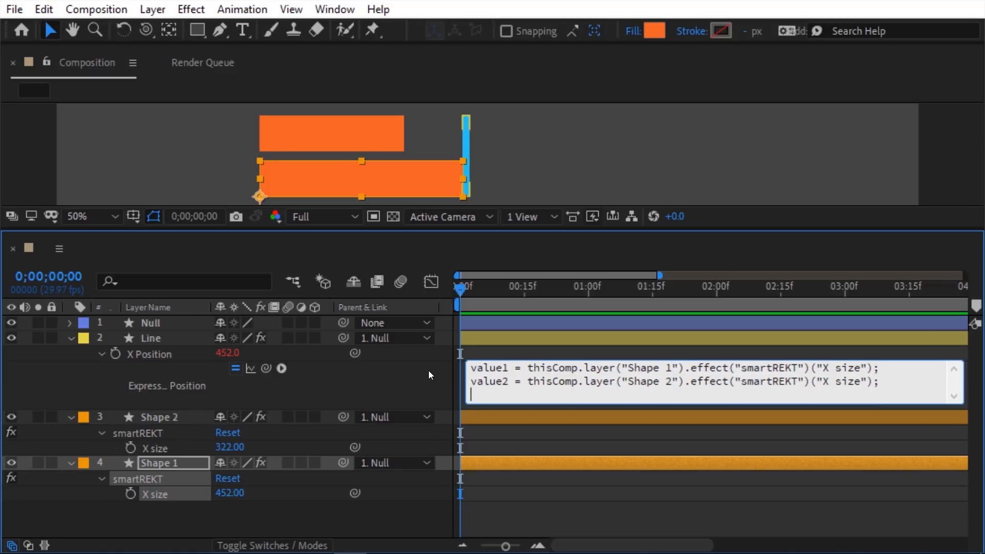
Step: Return Math.max(value1, value2) and test by resizing the rectangles
{"action": "left_click", "coordinate": [281, 368]}
{"action": "mouse_move", "coordinate": [389, 136]}
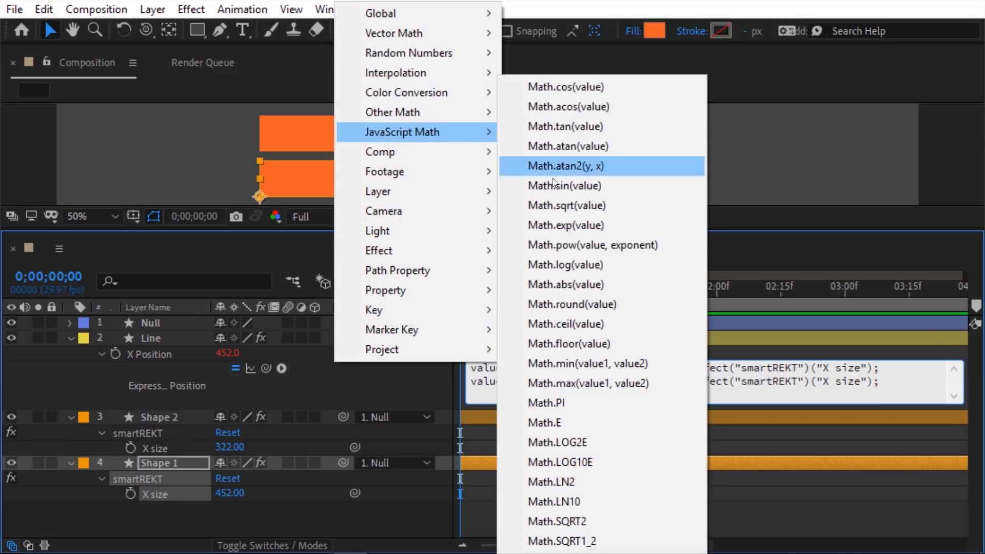
{"action": "left_click", "coordinate": [539, 386]}
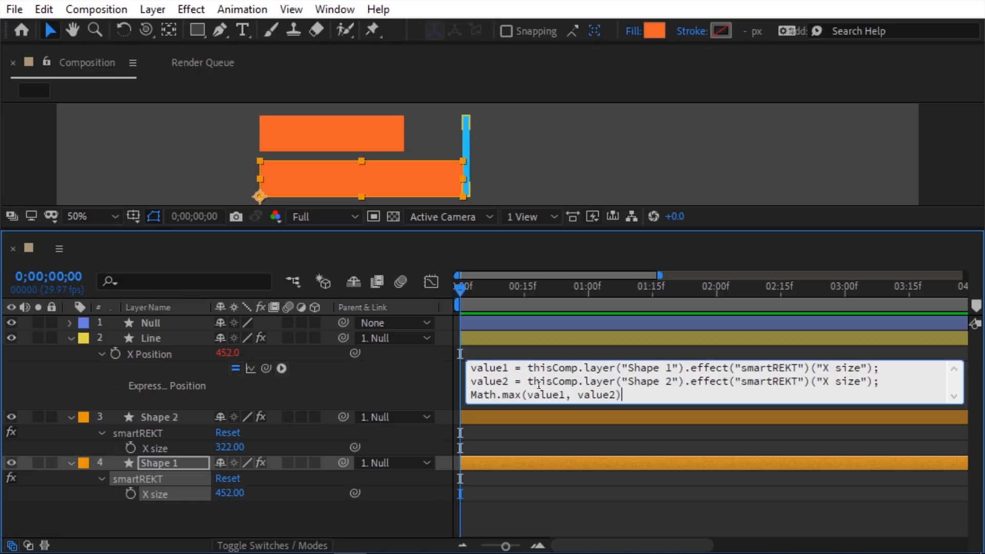
{"action": "left_click", "coordinate": [443, 380]}
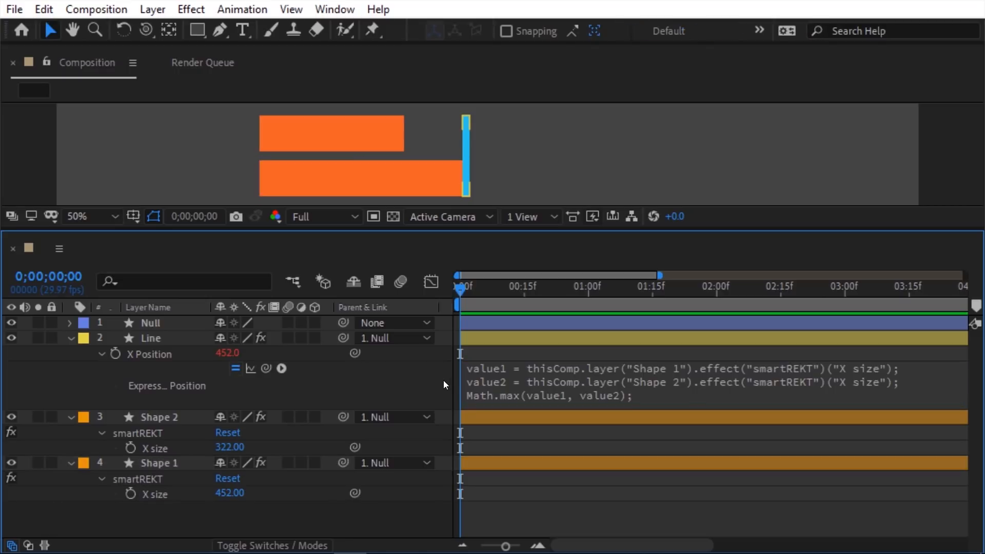
{"action": "left_click", "coordinate": [331, 417]}
{"action": "mouse_move", "coordinate": [233, 447]}
{"action": "left_mouse_down"}
{"action": "mouse_move", "coordinate": [262, 445]}
{"action": "mouse_move", "coordinate": [227, 443]}
{"action": "left_mouse_up"}
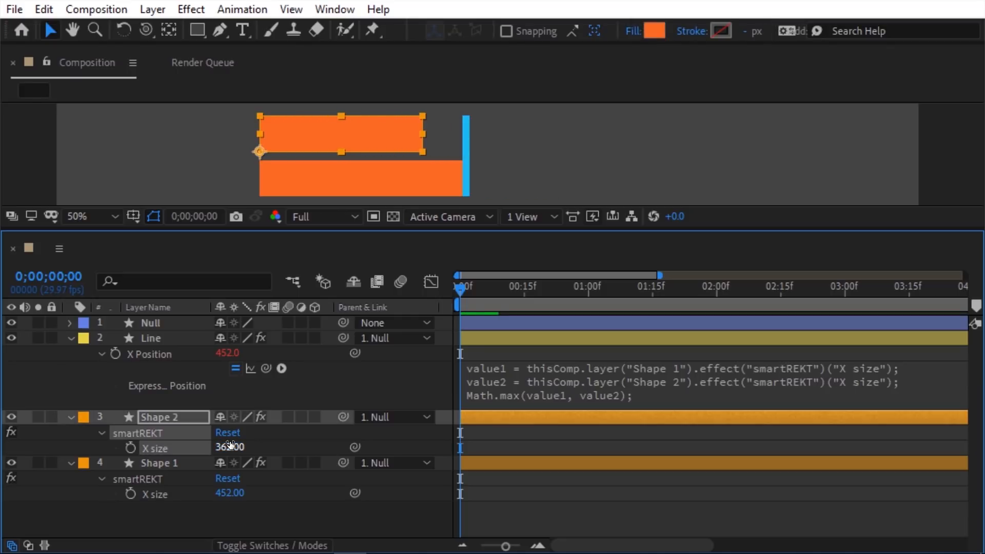
{"action": "left_click_drag", "start_coordinate": [230, 493], "coordinate": [206, 485]}
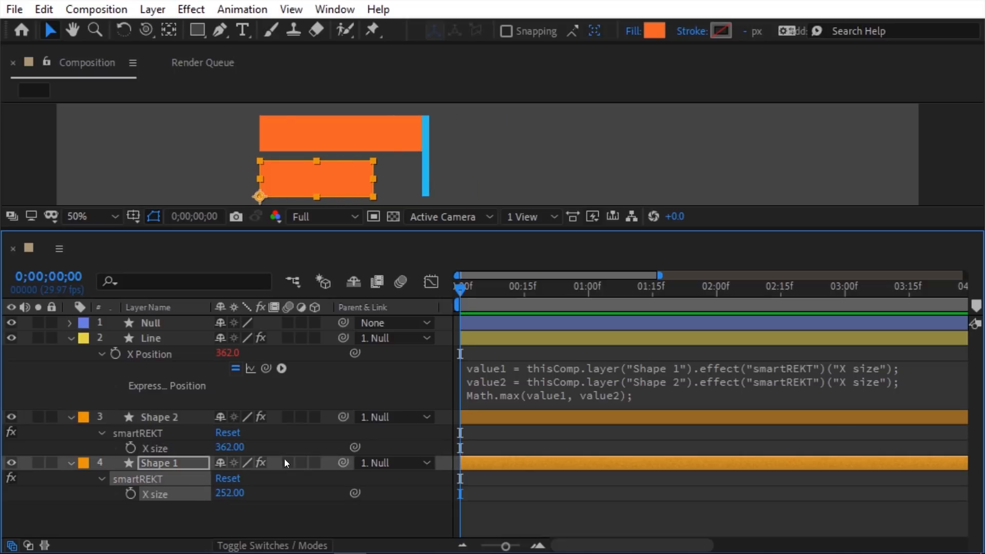
Step: Change Math.max to Math.min and retest with different rectangle widths
{"action": "double_click", "coordinate": [515, 394]}
{"action": "type", "text": "min"}
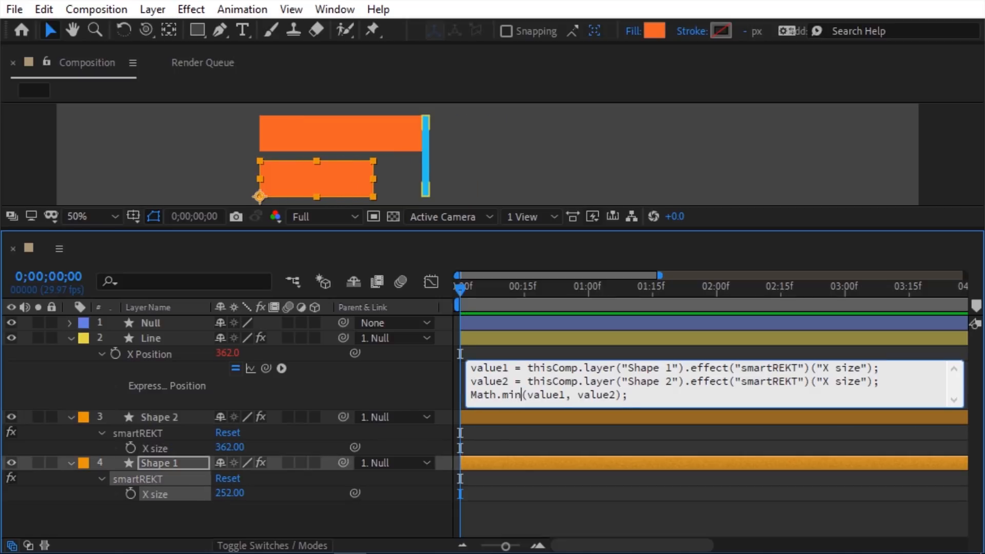
{"action": "left_click", "coordinate": [445, 393]}
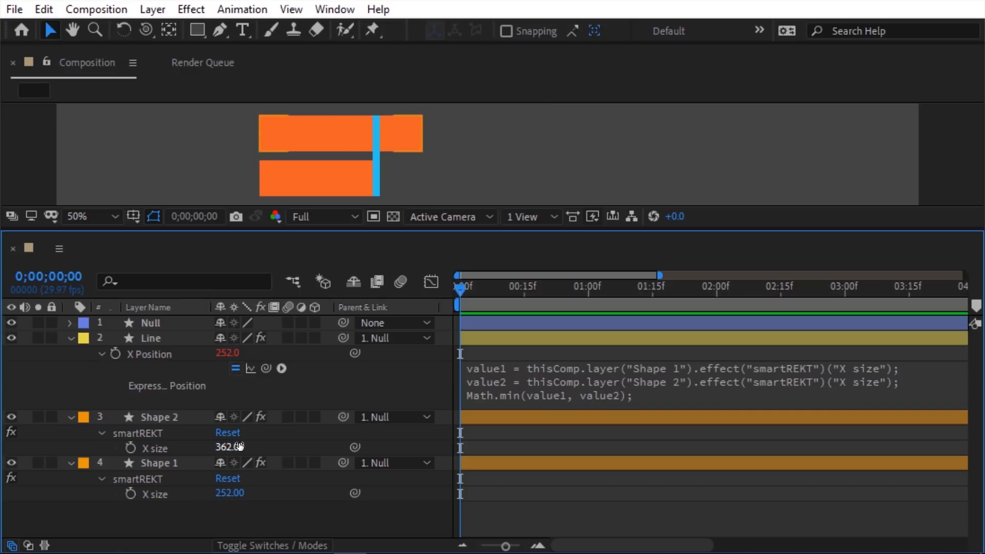
{"action": "mouse_move", "coordinate": [232, 447]}
{"action": "left_mouse_down"}
{"action": "mouse_move", "coordinate": [76, 457]}
{"action": "mouse_move", "coordinate": [231, 453]}
{"action": "left_mouse_up"}
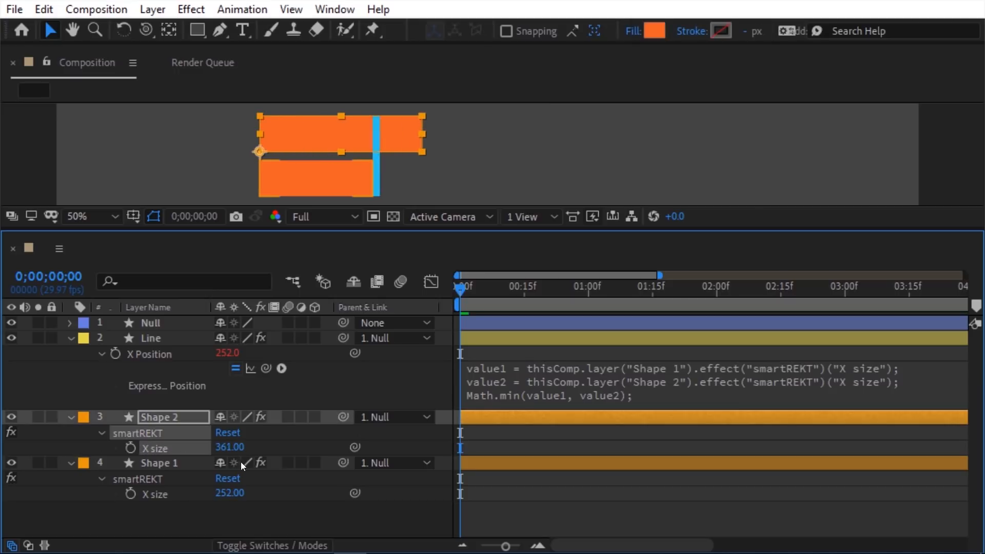
{"action": "left_click_drag", "start_coordinate": [230, 492], "coordinate": [394, 467]}
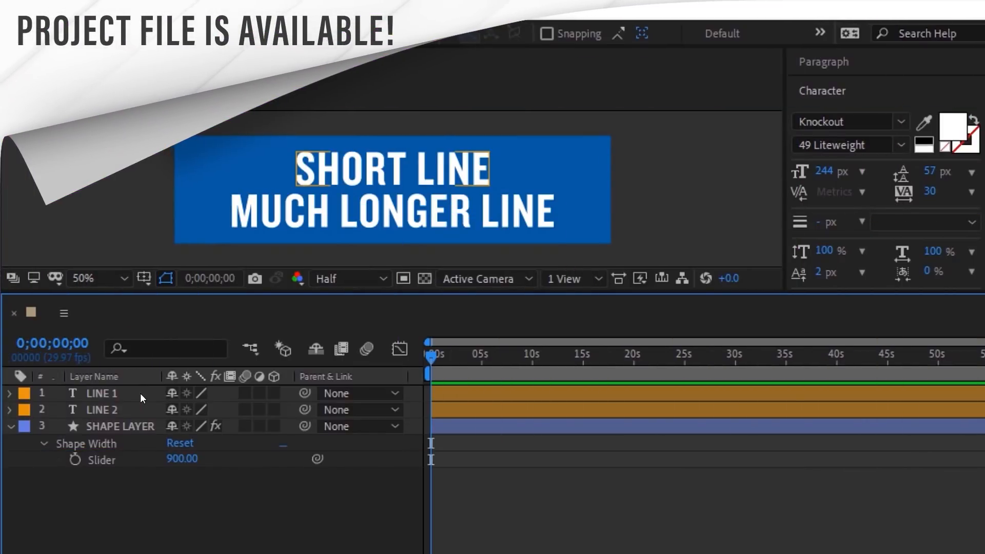
Step: Adjust the box width via the Slider, then select the Slider property
{"action": "left_click", "coordinate": [118, 426]}
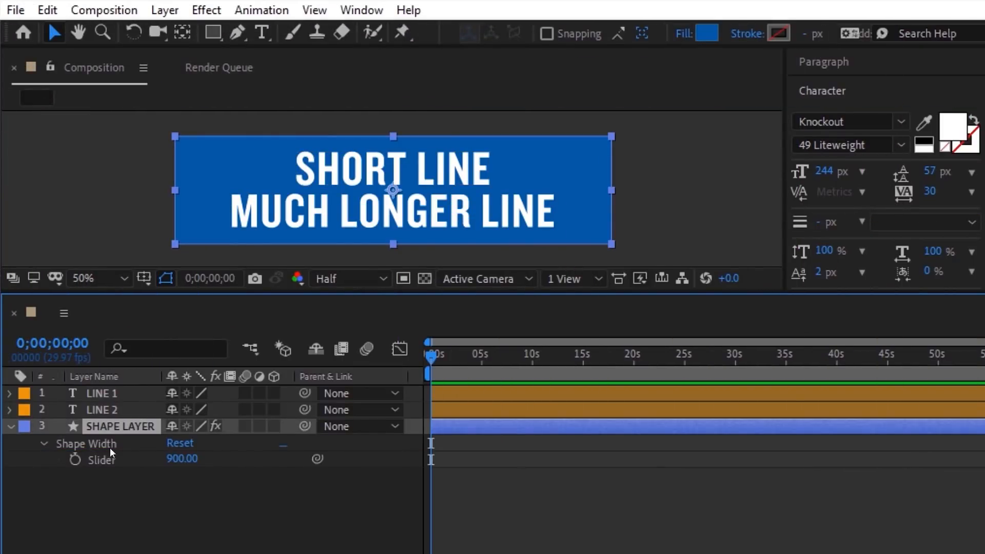
{"action": "mouse_move", "coordinate": [183, 458]}
{"action": "left_mouse_down"}
{"action": "mouse_move", "coordinate": [170, 458]}
{"action": "mouse_move", "coordinate": [203, 458]}
{"action": "mouse_move", "coordinate": [177, 458]}
{"action": "left_mouse_up"}
{"action": "key", "text": "F2"}
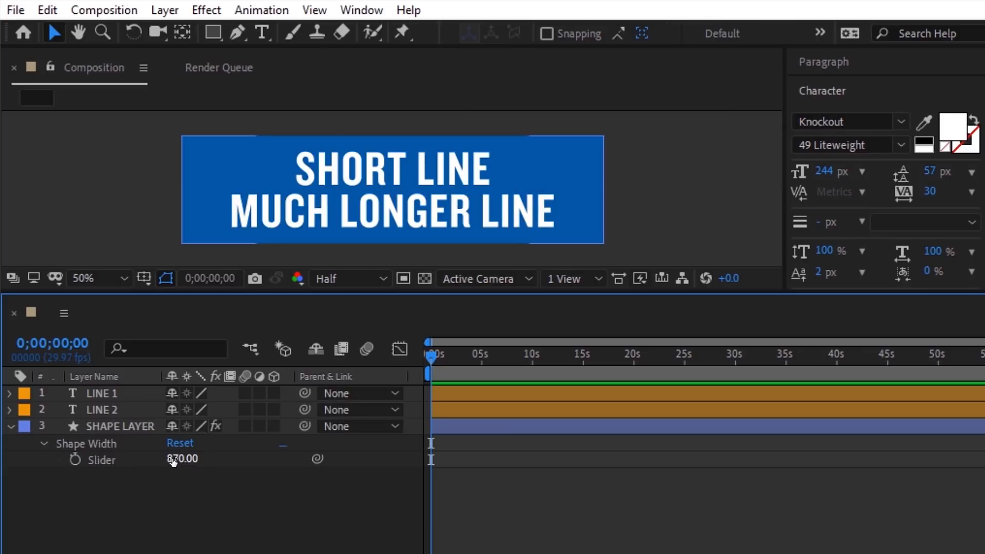
{"action": "left_click", "coordinate": [121, 459]}
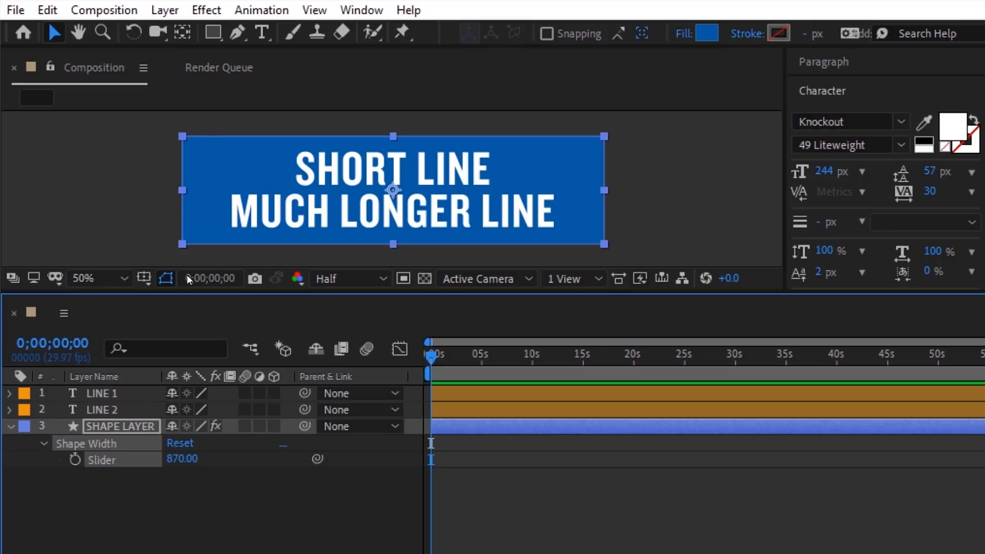
Step: Add a Slider expression with value1 = LINE 1's sourceRectAtTime().width
{"action": "left_click", "coordinate": [262, 9]}
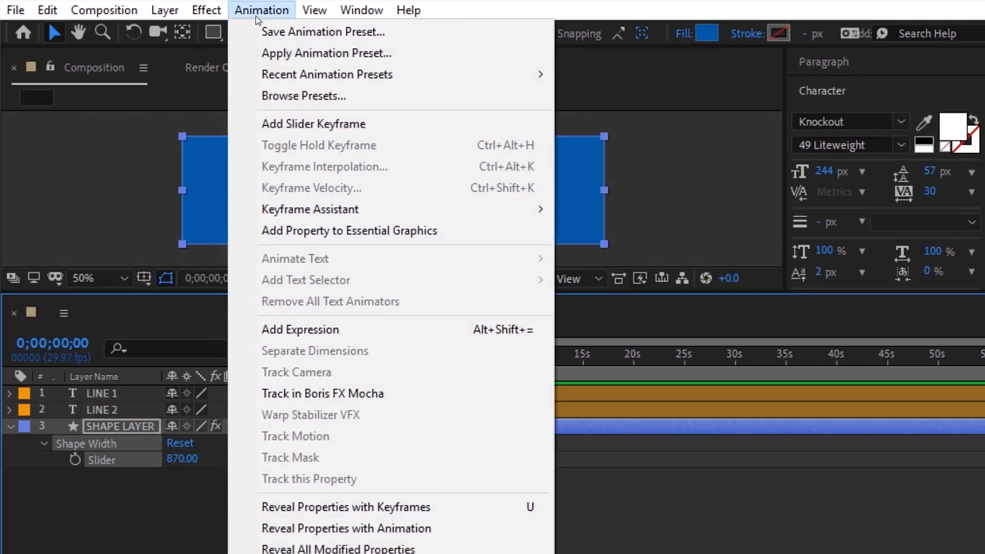
{"action": "left_click", "coordinate": [273, 330]}
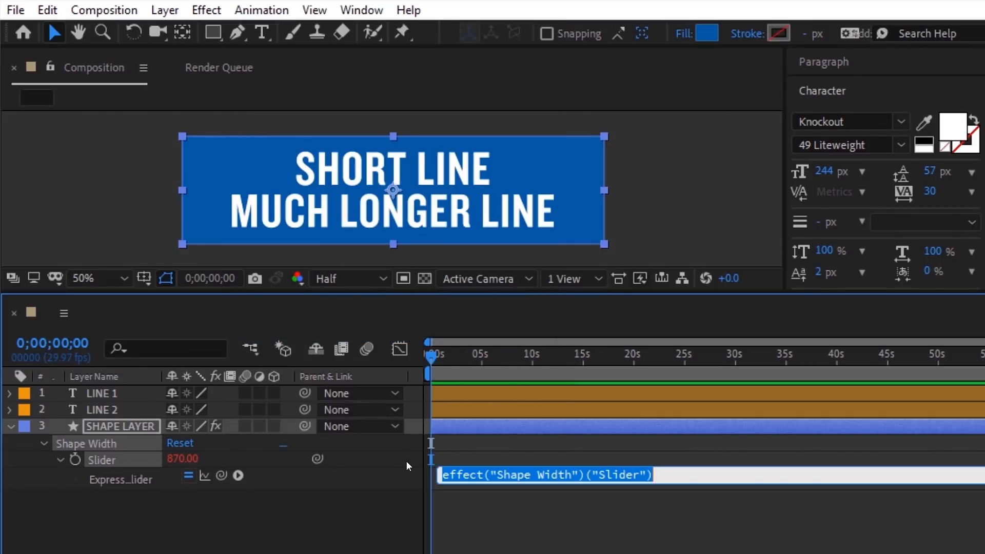
{"action": "type", "text": "value1 ="}
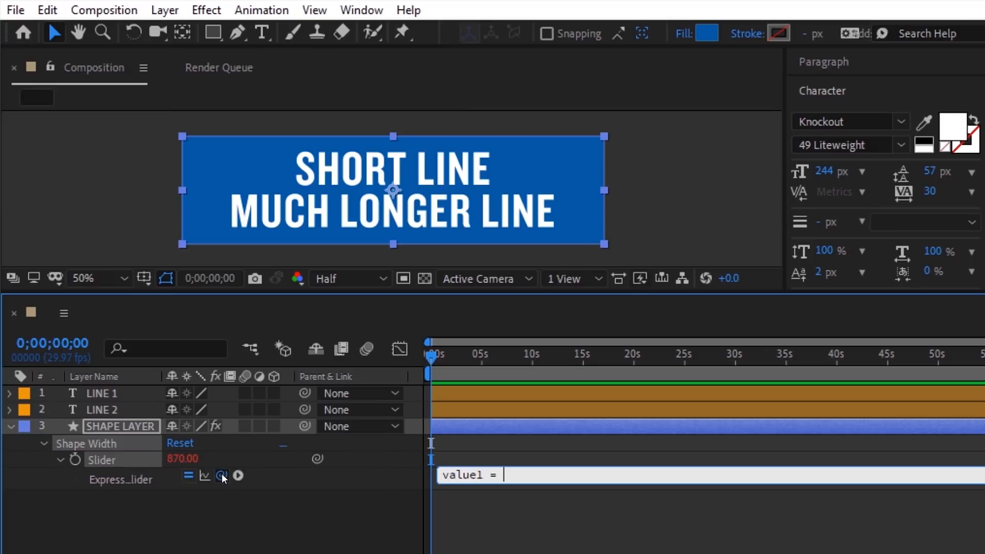
{"action": "left_click_drag", "start_coordinate": [221, 474], "coordinate": [139, 393]}
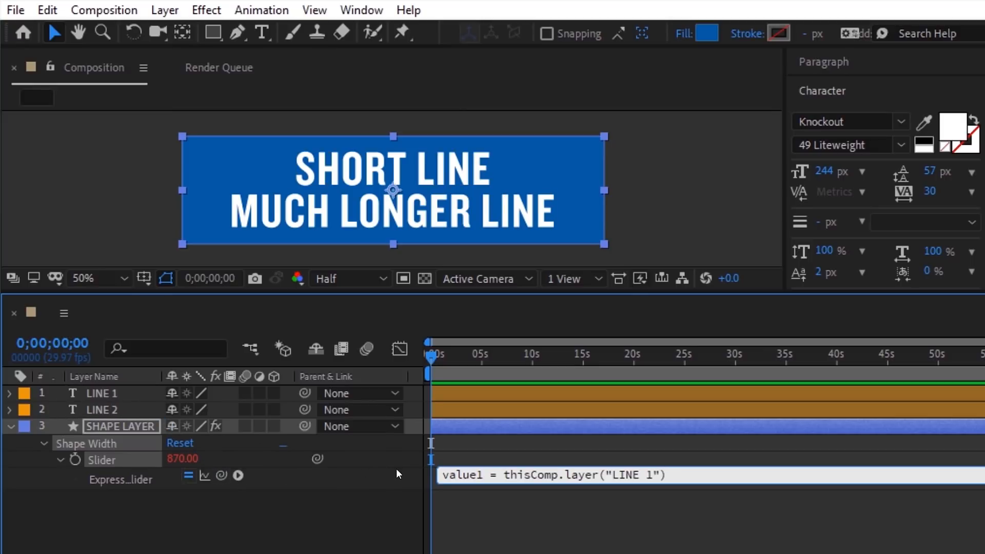
{"action": "type", "text": ".sourceRectA"}
{"action": "type", "text": "tTime().width;"}
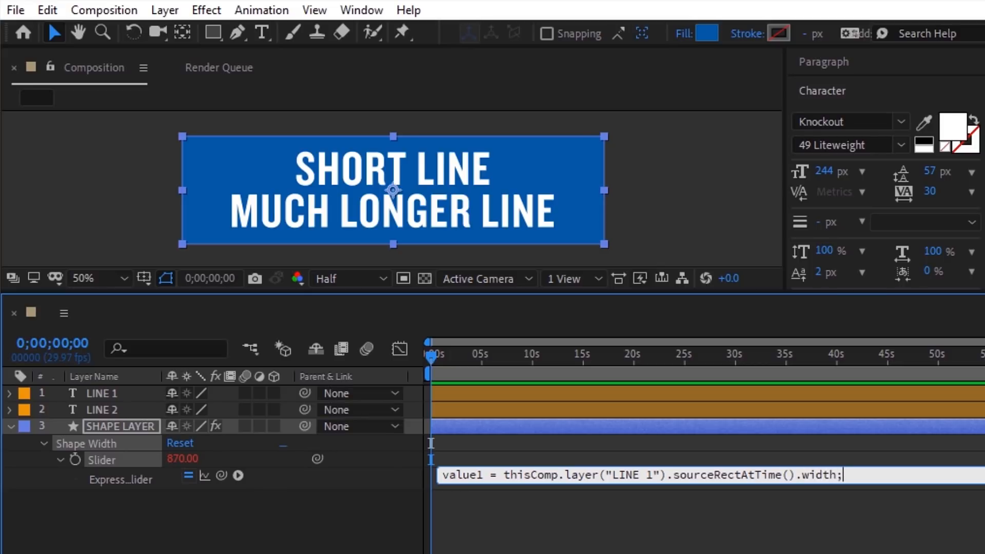
Step: Add value2 = LINE 2's sourceRectAtTime().width and return value2
{"action": "key", "text": "Return"}
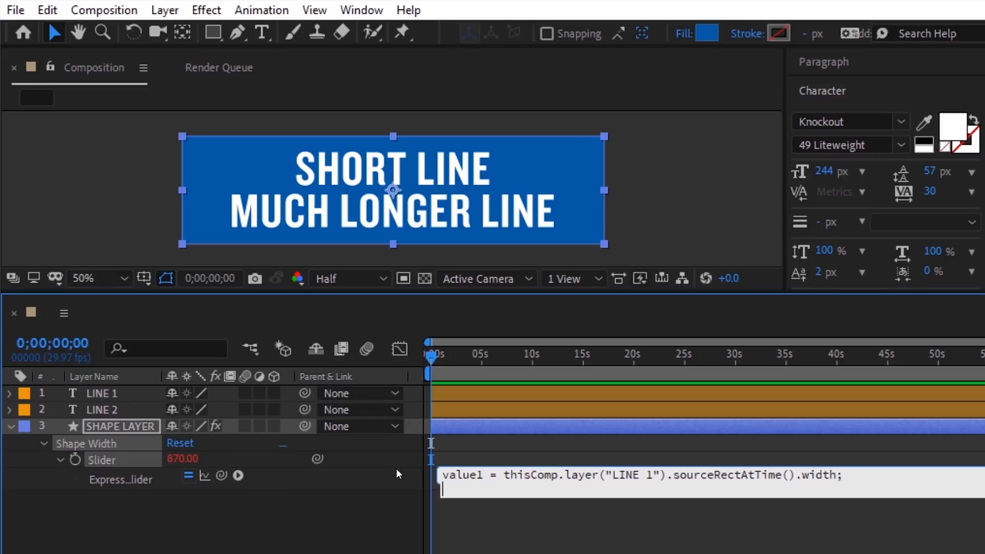
{"action": "type", "text": "value2 ="}
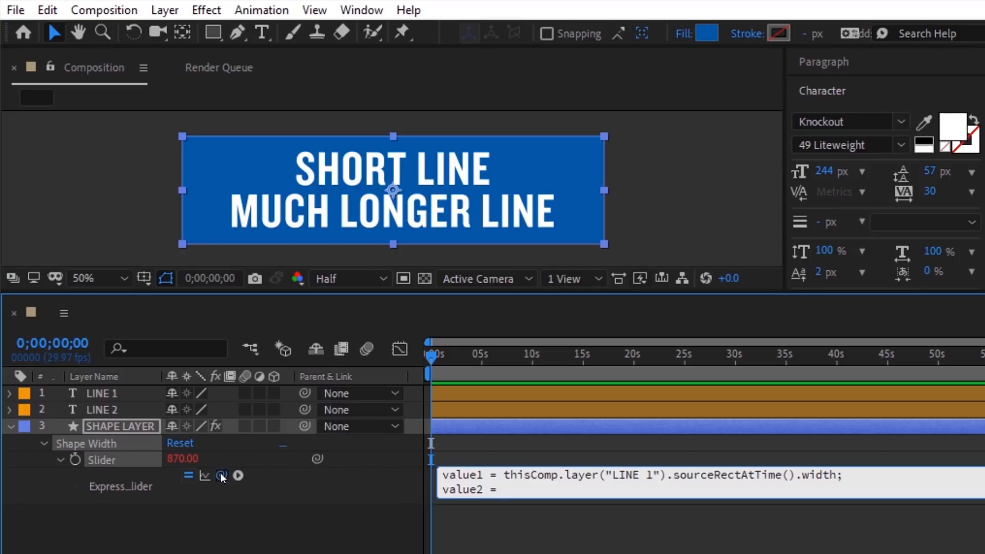
{"action": "left_click_drag", "start_coordinate": [221, 476], "coordinate": [132, 409]}
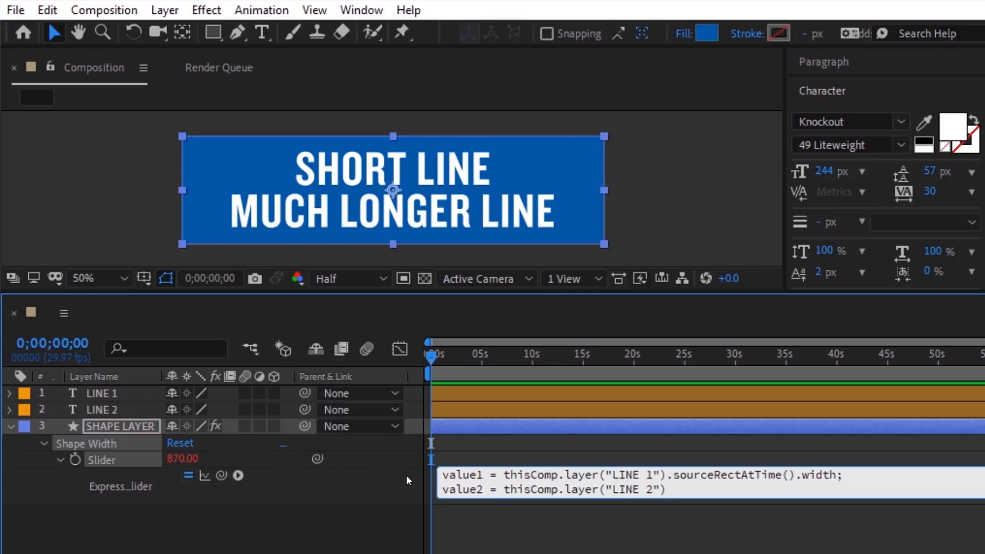
{"action": "type", "text": ".sourceRectAtTime().width;"}
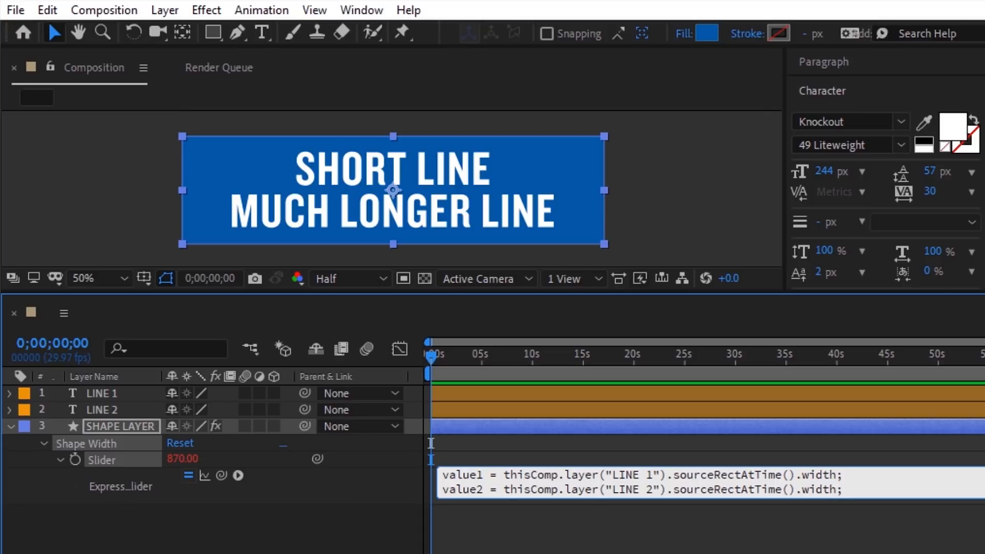
{"action": "key", "text": "Return"}
{"action": "type", "text": "value2"}
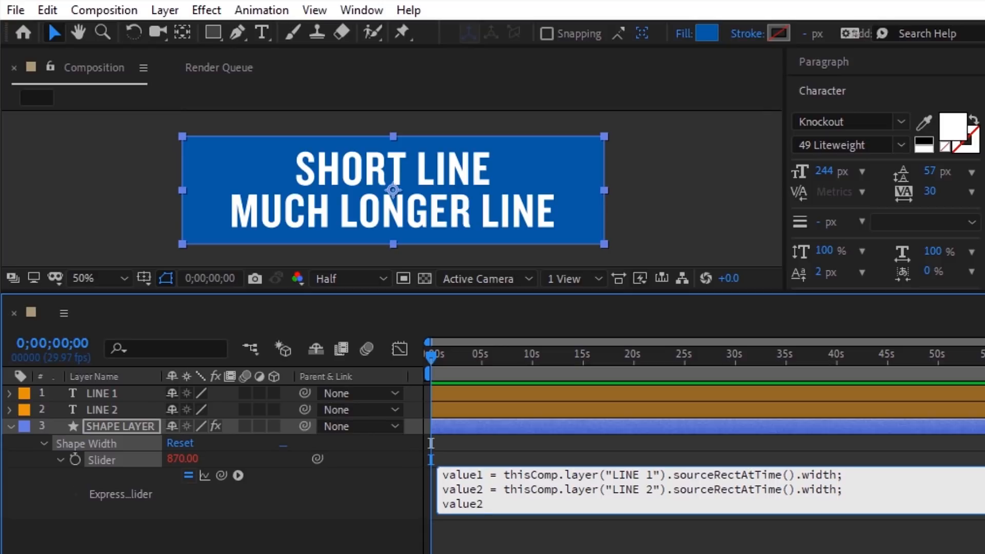
{"action": "left_click", "coordinate": [405, 475]}
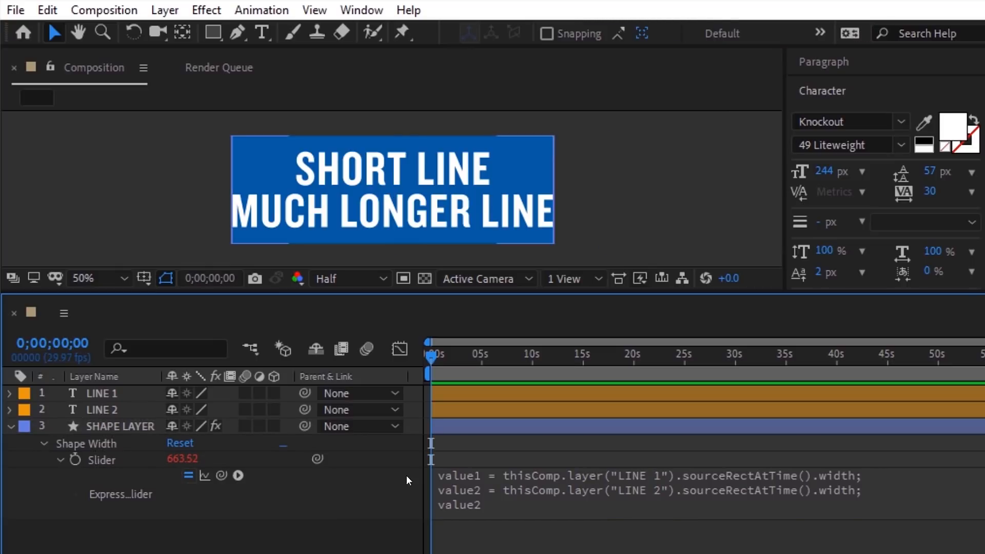
Step: Change the expression's final line from value2 to value1 so the box fits SHORT LINE
{"action": "left_click", "coordinate": [485, 504]}
{"action": "left_click", "coordinate": [484, 505]}
{"action": "key", "text": "BackSpace"}
{"action": "type", "text": "1"}
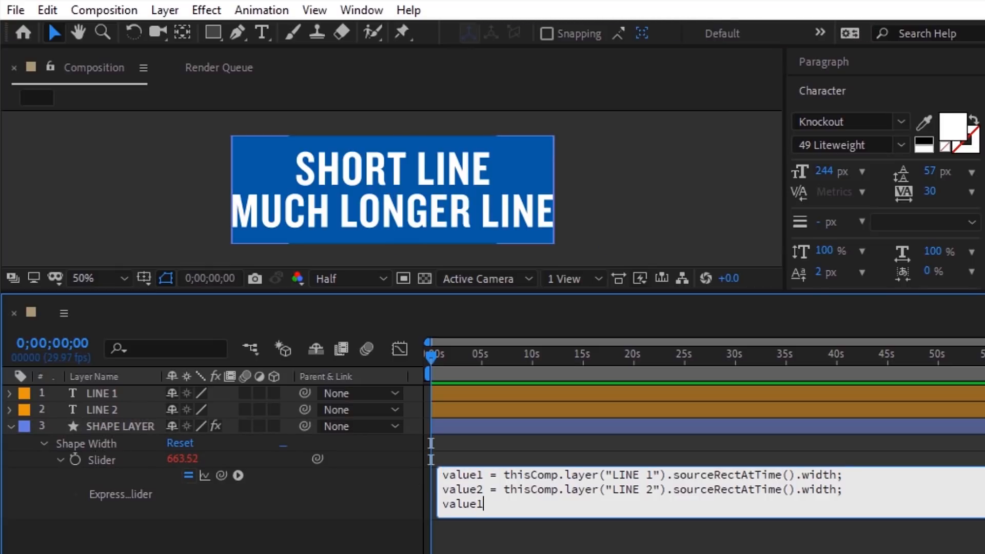
{"action": "left_click", "coordinate": [413, 493]}
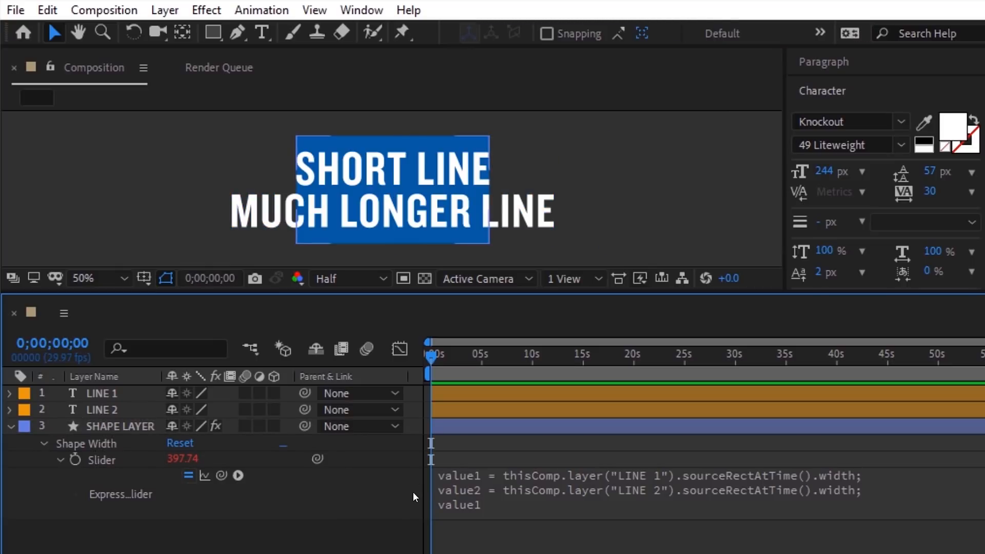
Step: Replace the final value1 with Math.max(value1, value2) and apply the expression
{"action": "left_click", "coordinate": [479, 503]}
{"action": "left_click_drag", "start_coordinate": [484, 504], "coordinate": [409, 502]}
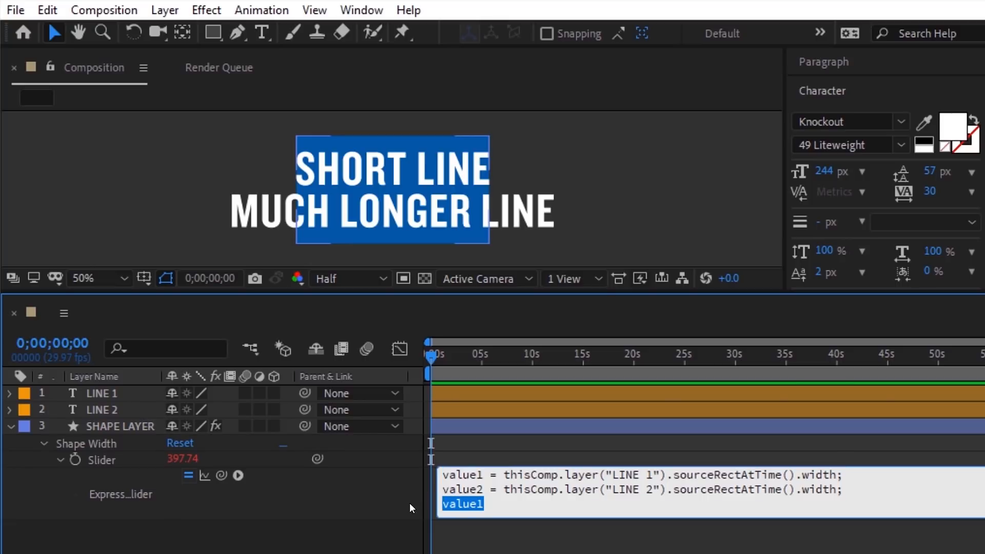
{"action": "left_click", "coordinate": [238, 475]}
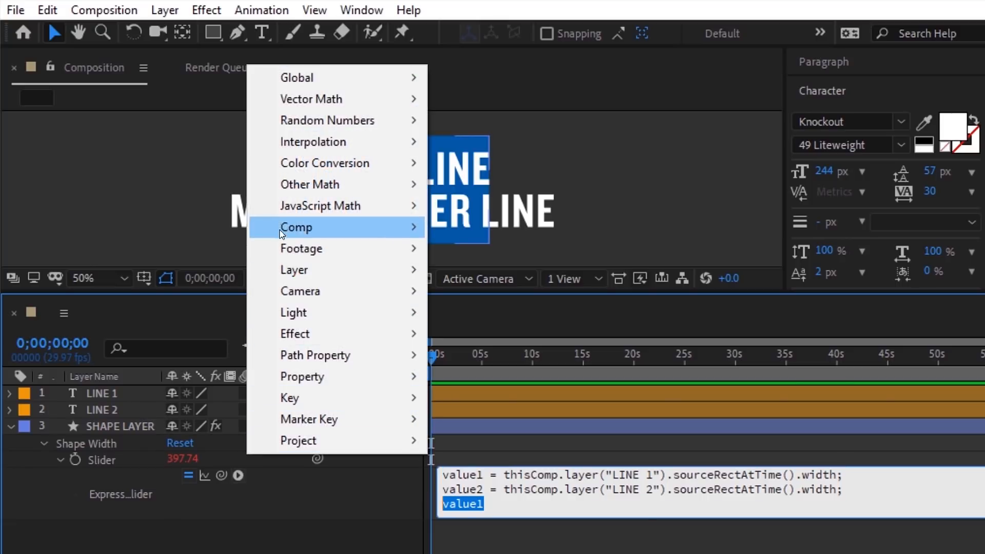
{"action": "mouse_move", "coordinate": [285, 212]}
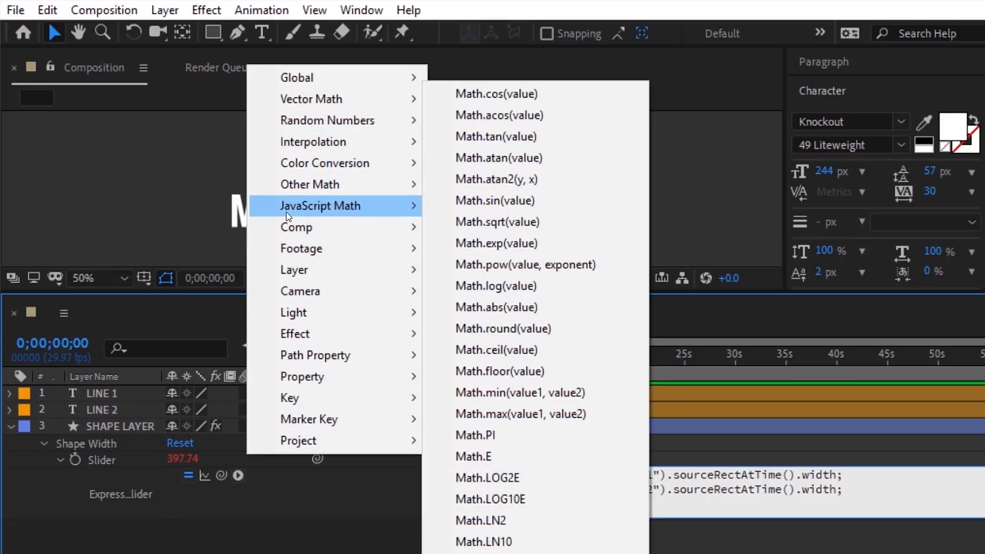
{"action": "left_click", "coordinate": [488, 420]}
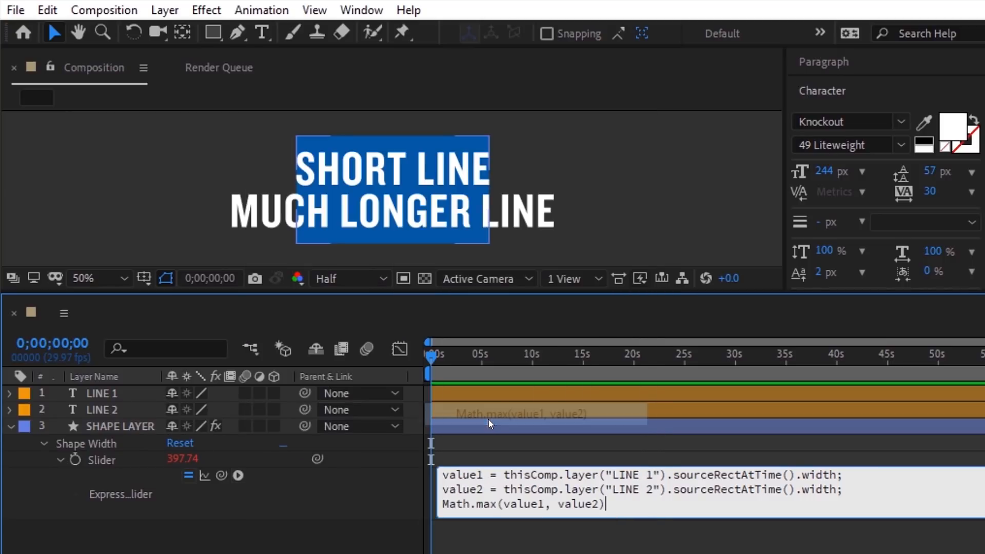
{"action": "left_click", "coordinate": [415, 484]}
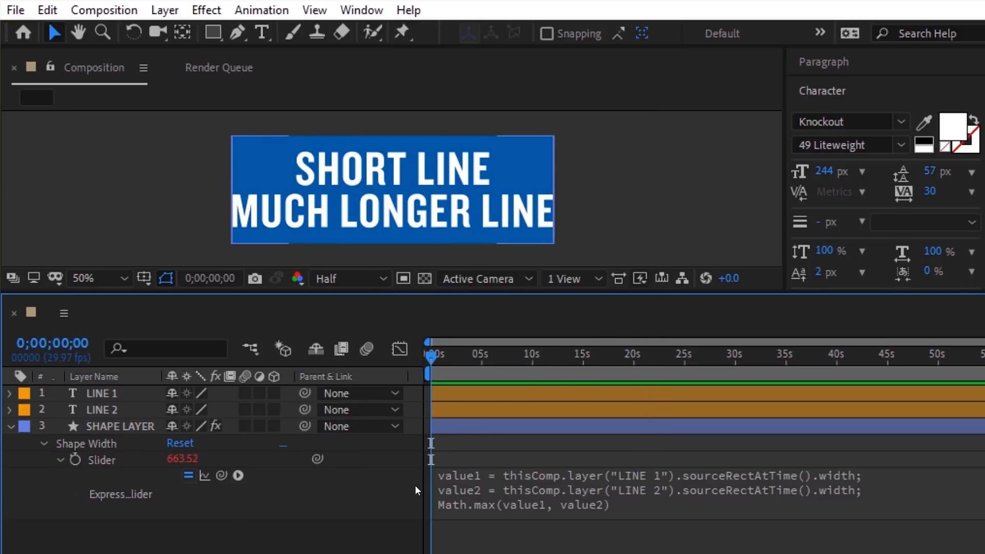
{"action": "left_click", "coordinate": [543, 495]}
{"action": "left_click", "coordinate": [613, 504]}
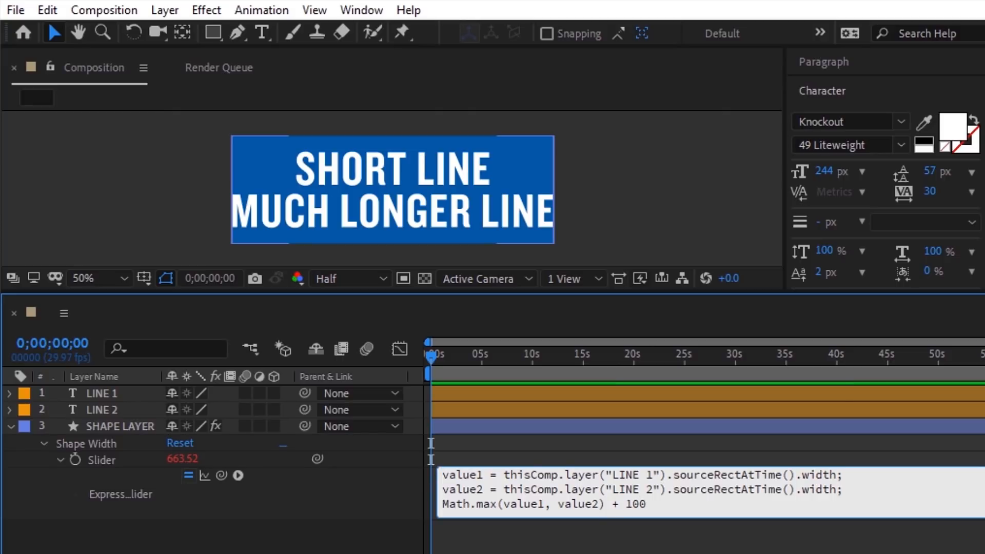
{"action": "left_click", "coordinate": [416, 504]}
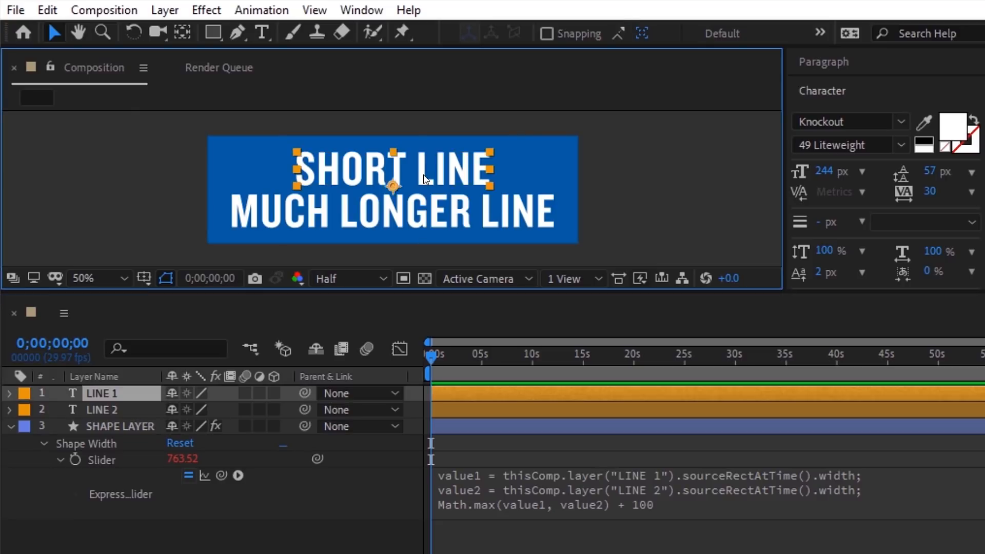
Step: Append digits to LINE 1's text to test the auto-sizing box
{"action": "double_click", "coordinate": [486, 172]}
{"action": "key", "text": "End"}
{"action": "type", "text": "1234567890987654321"}
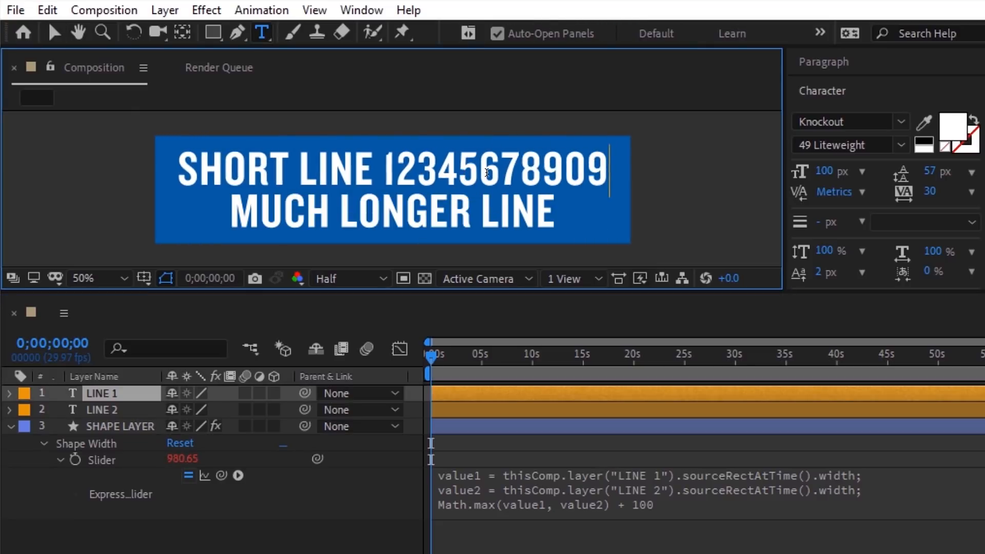
{"action": "key", "text": "BackSpace"}
{"action": "key", "text": "BackSpace"}
{"action": "key", "text": "BackSpace"}
{"action": "key", "text": "BackSpace"}
{"action": "key", "text": "BackSpace"}
{"action": "key", "text": "BackSpace"}
{"action": "key", "text": "BackSpace"}
{"action": "key", "text": "BackSpace"}
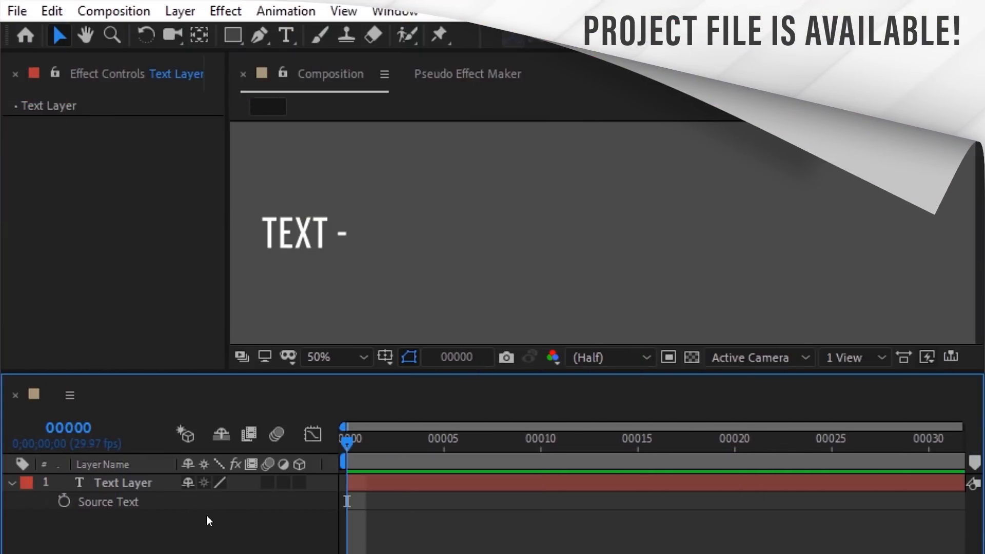
Step: Add the Source Text expression text.sourceText.repeat(2) to the Text Layer
{"action": "left_click", "coordinate": [145, 500]}
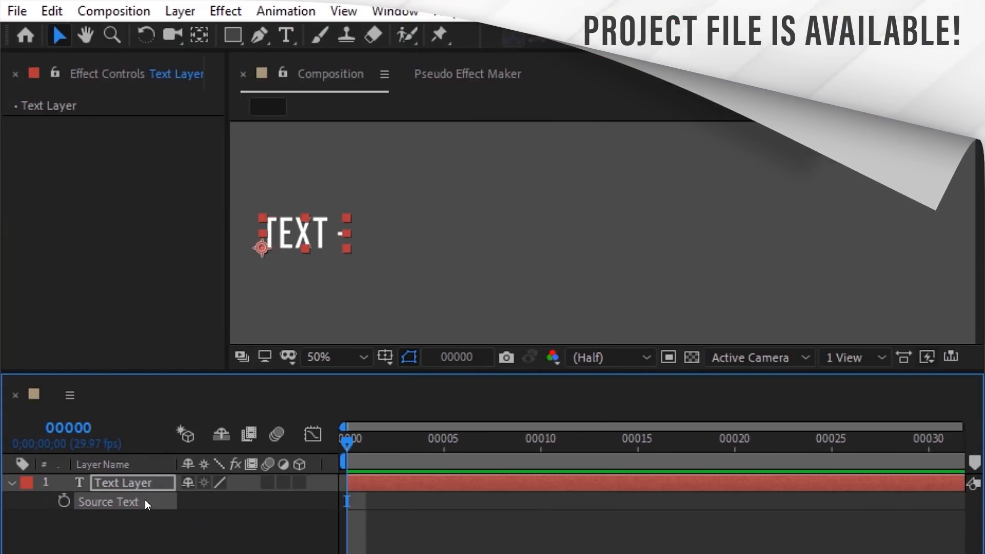
{"action": "left_click", "coordinate": [277, 14]}
{"action": "left_click", "coordinate": [289, 360]}
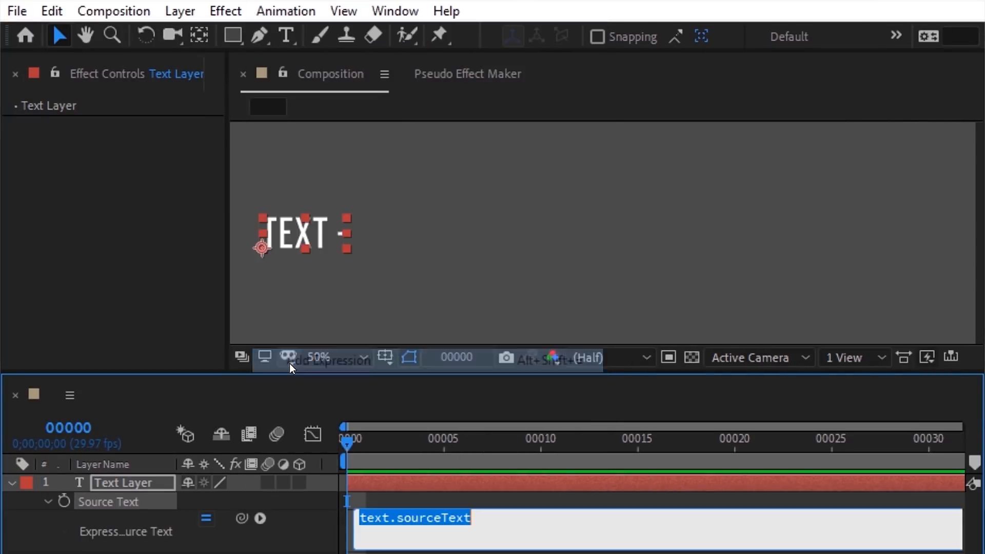
{"action": "key", "text": "End"}
{"action": "type", "text": ".rep"}
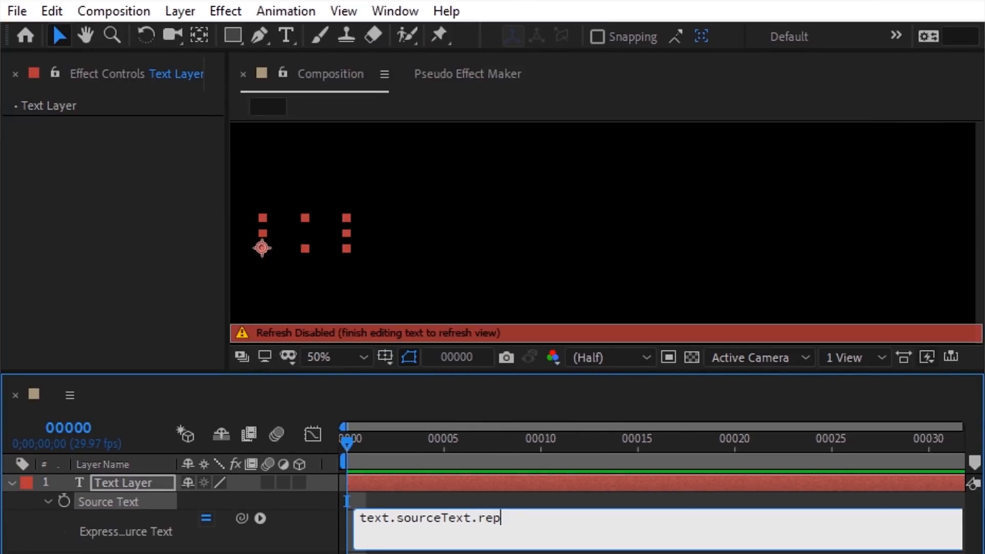
{"action": "type", "text": "eat(2"}
{"action": "left_click", "coordinate": [330, 497]}
Step: Raise the expression's repeat count from 2 to 3, then to 4
{"action": "left_click", "coordinate": [447, 521]}
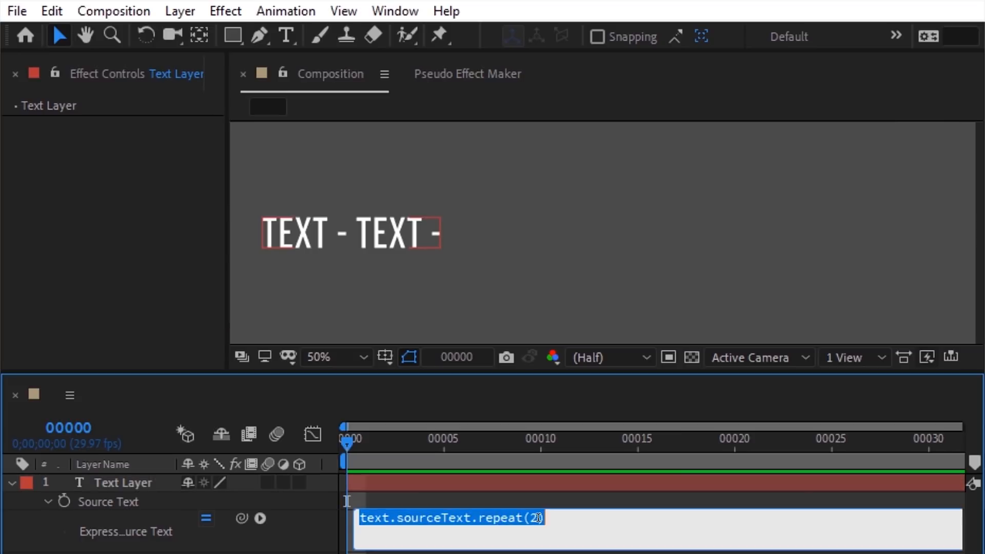
{"action": "double_click", "coordinate": [533, 518]}
{"action": "type", "text": "3"}
{"action": "left_click", "coordinate": [536, 501]}
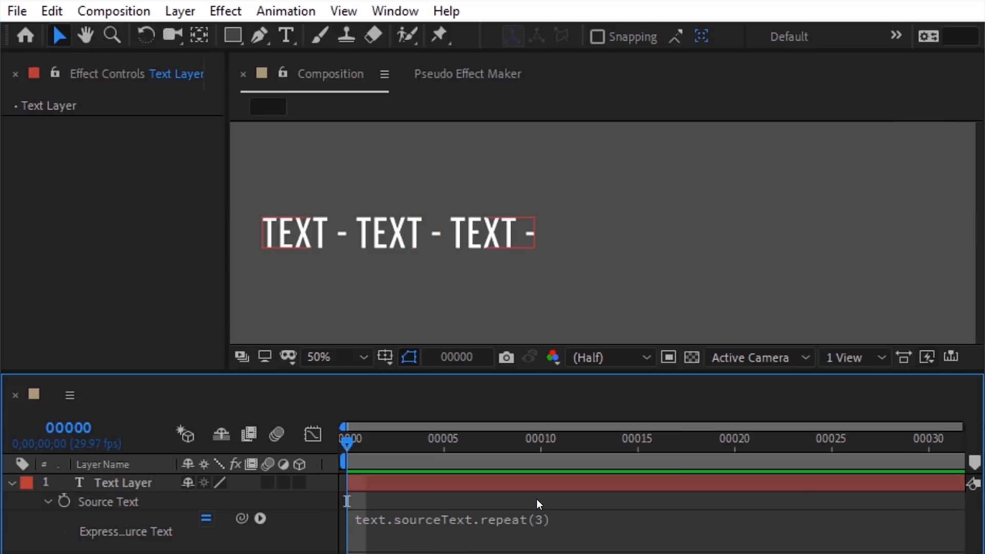
{"action": "left_click", "coordinate": [533, 518]}
{"action": "double_click", "coordinate": [533, 517]}
{"action": "left_click", "coordinate": [538, 502]}
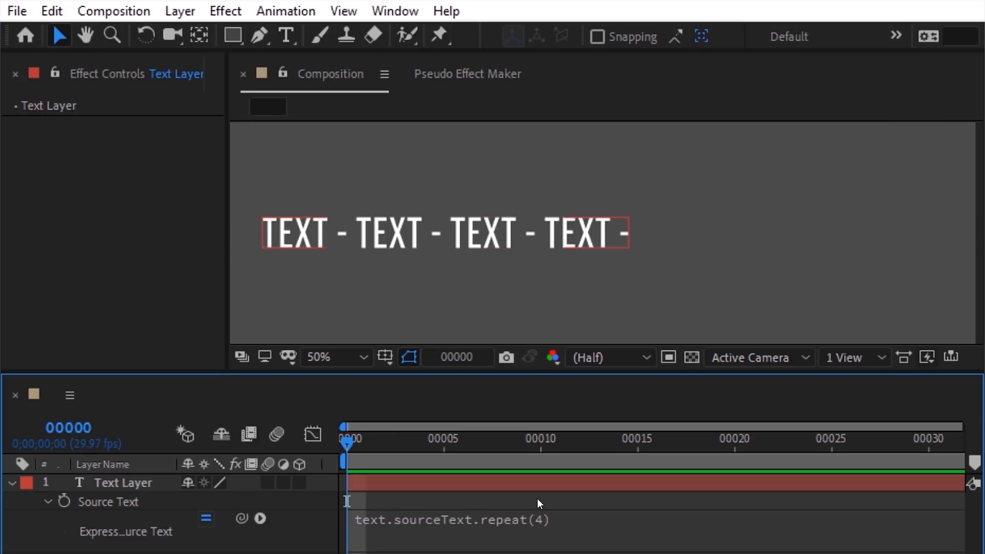
Step: Add a Slider Control to the Text Layer and rename it Repeater
{"action": "left_click", "coordinate": [171, 481]}
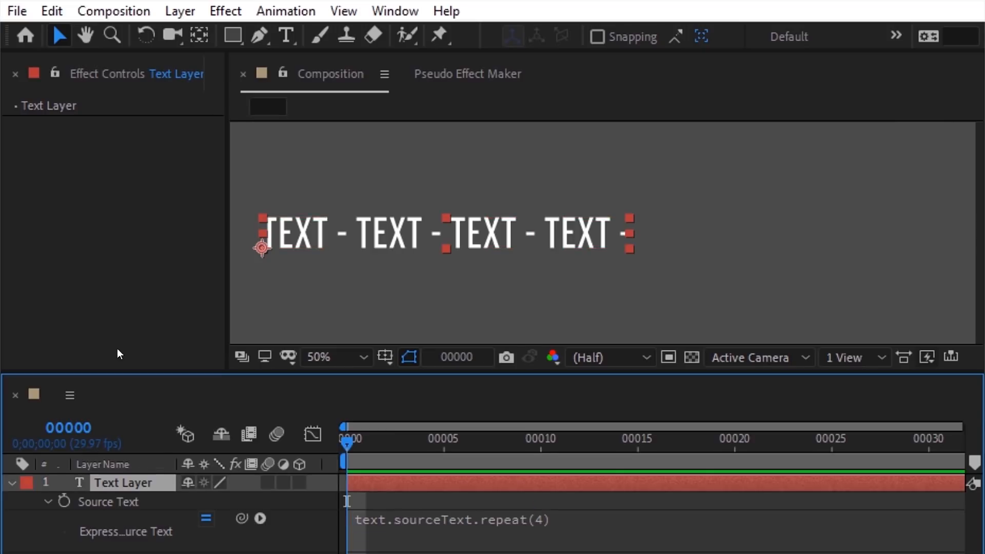
{"action": "right_click", "coordinate": [14, 137]}
{"action": "mouse_move", "coordinate": [56, 337]}
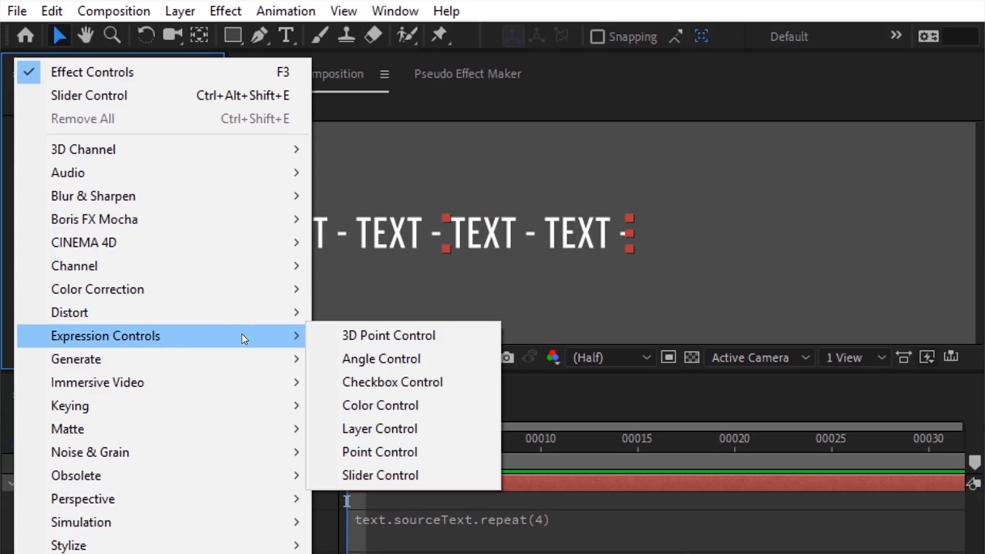
{"action": "left_click", "coordinate": [347, 478]}
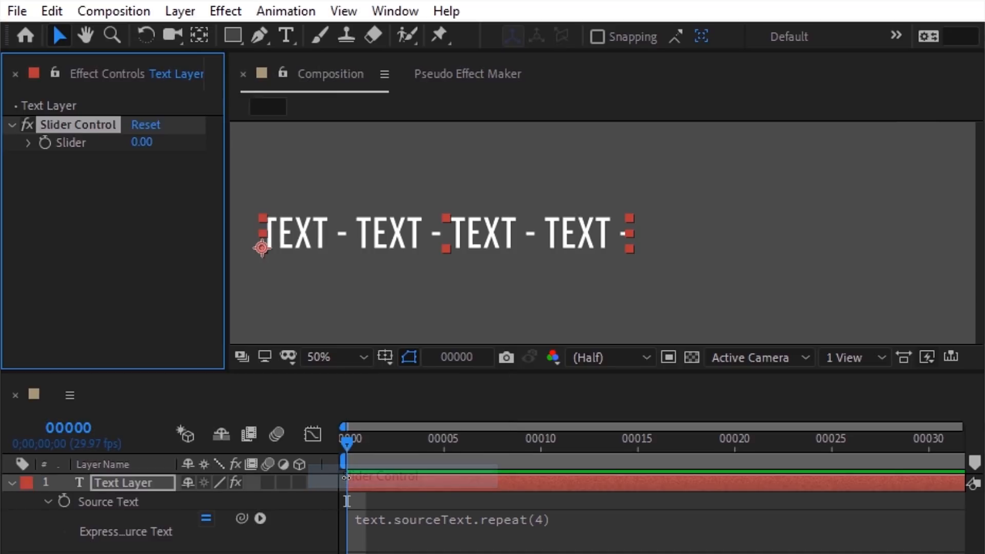
{"action": "left_click", "coordinate": [98, 128]}
{"action": "key", "text": "Return"}
{"action": "type", "text": "Repeat"}
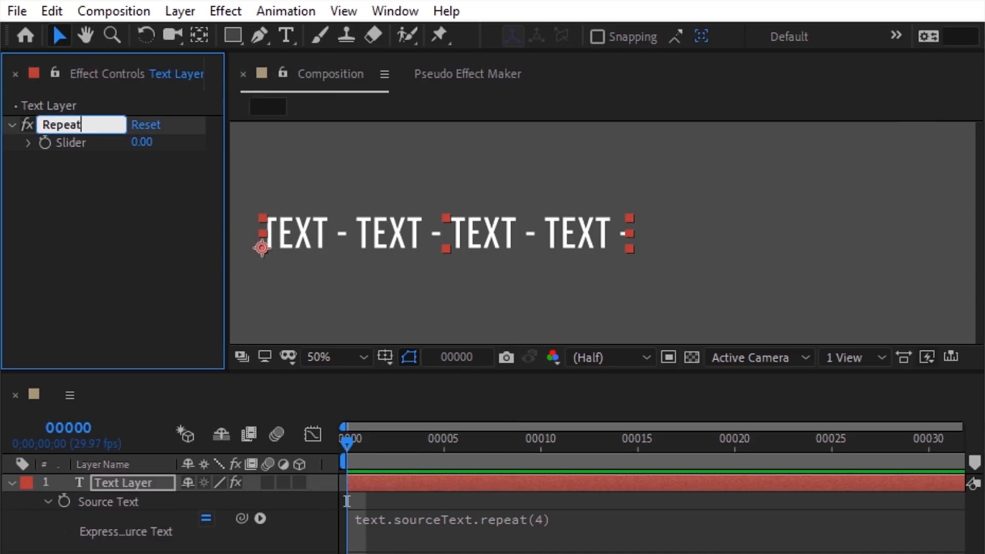
{"action": "type", "text": "er"}
{"action": "key", "text": "Return"}
Step: Insert a first expression line defining repeat from the Repeater slider's value
{"action": "left_click", "coordinate": [356, 521]}
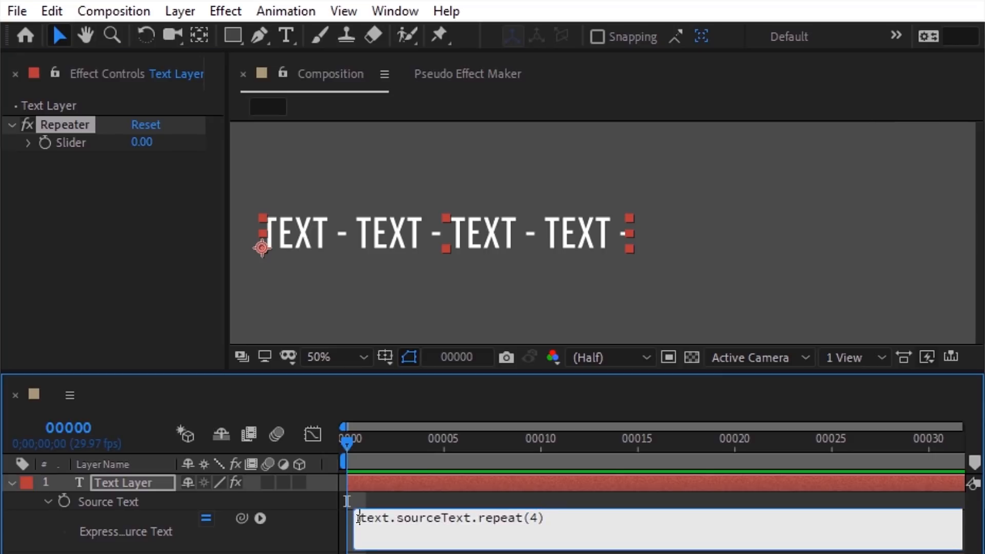
{"action": "key", "text": "Home"}
{"action": "key", "text": "Return"}
{"action": "key", "text": "Up"}
{"action": "type", "text": "repeat"}
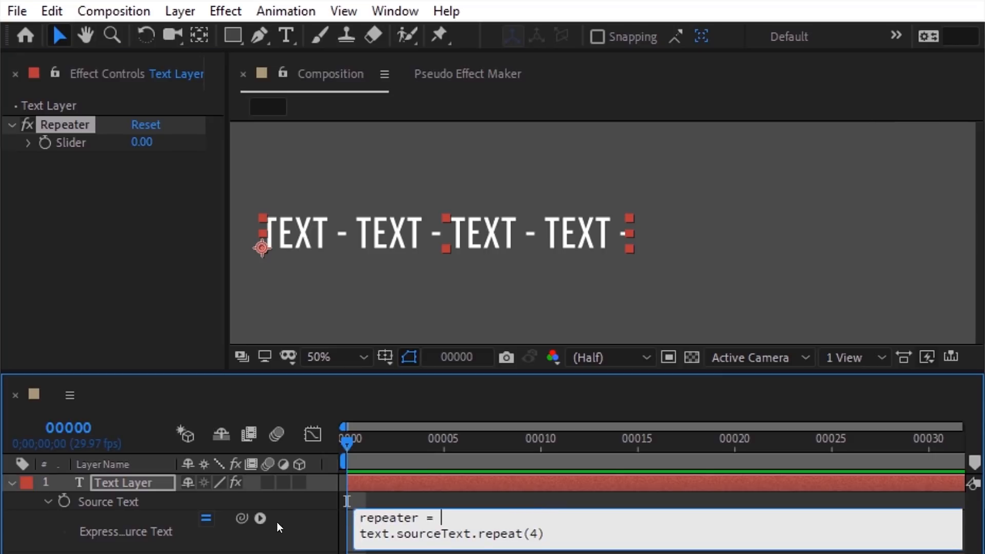
{"action": "left_click_drag", "start_coordinate": [241, 518], "coordinate": [81, 145]}
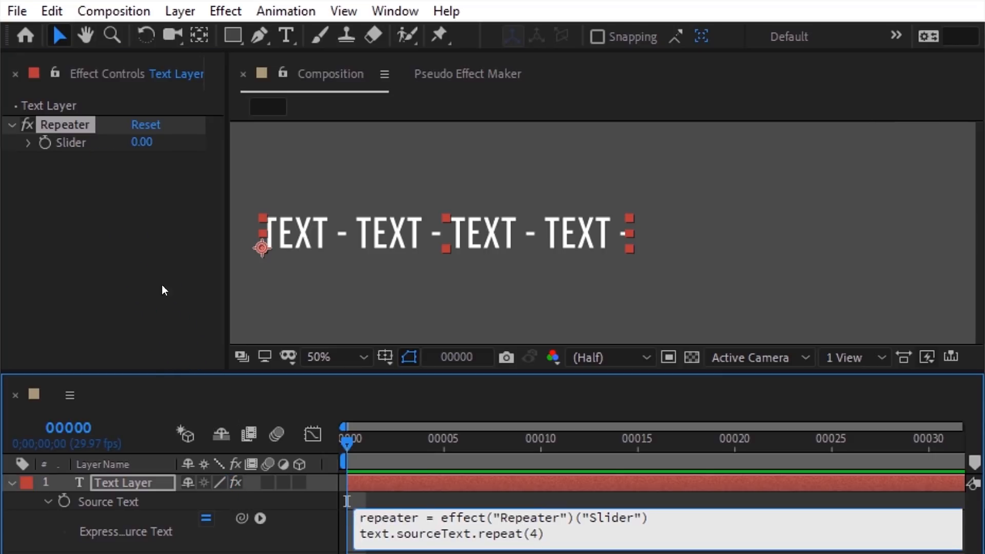
{"action": "type", "text": ".value;"}
Step: Replace the fixed repeat count with the repeater variable and set the slider to 4
{"action": "left_click_drag", "start_coordinate": [419, 518], "coordinate": [361, 517]}
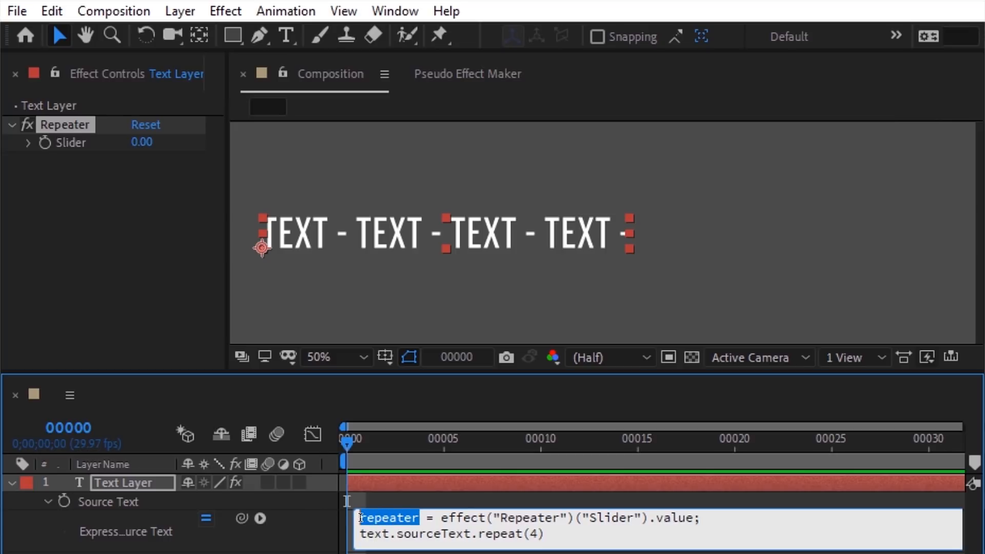
{"action": "key", "text": "ctrl+c"}
{"action": "double_click", "coordinate": [533, 534]}
{"action": "key", "text": "ctrl+v"}
{"action": "left_click", "coordinate": [539, 503]}
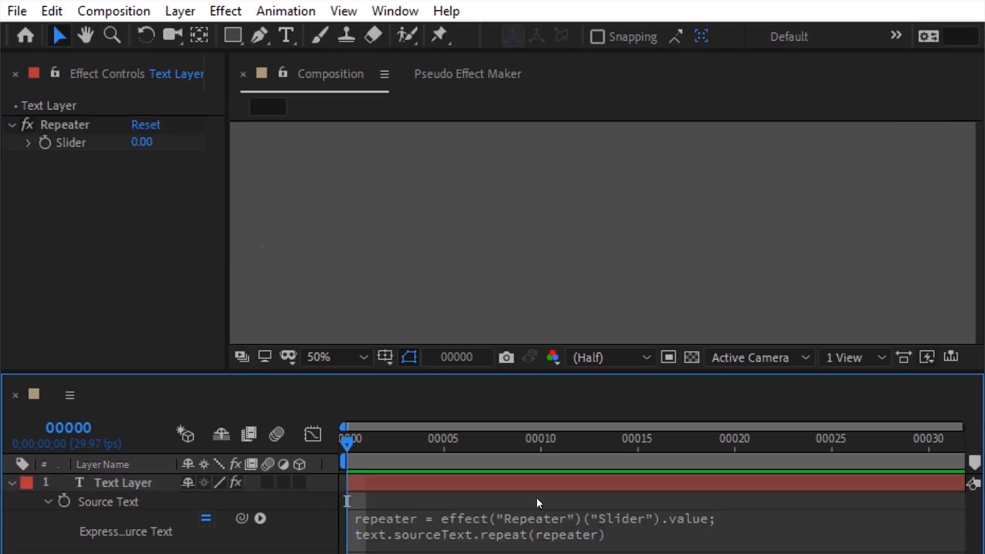
{"action": "left_click", "coordinate": [141, 142]}
{"action": "key", "text": "Up"}
{"action": "key", "text": "Up"}
{"action": "key", "text": "Up"}
{"action": "key", "text": "Up"}
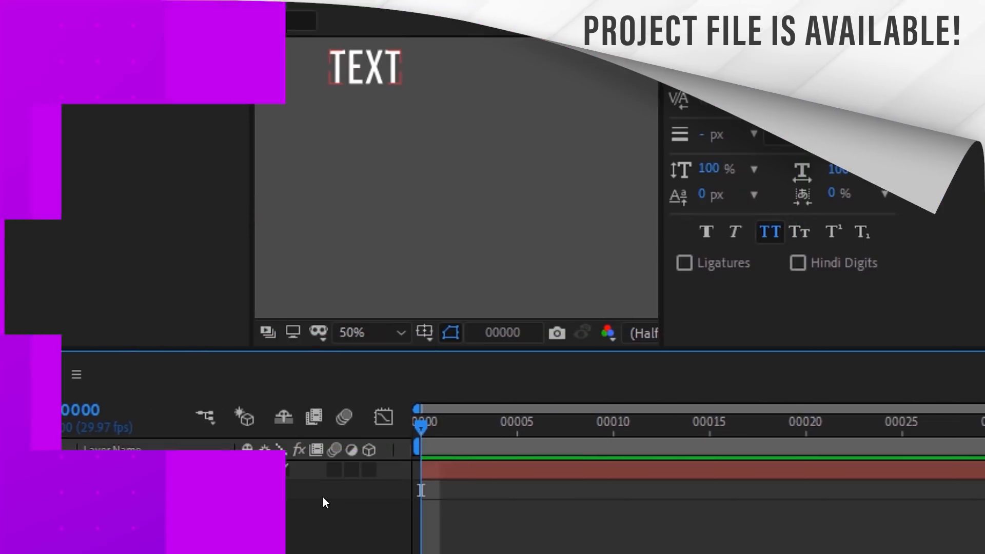
Step: Give Source Text the expression verticalText = value + "\n"; verticalText.repeat(), first with 3, then 4
{"action": "left_click", "coordinate": [127, 488]}
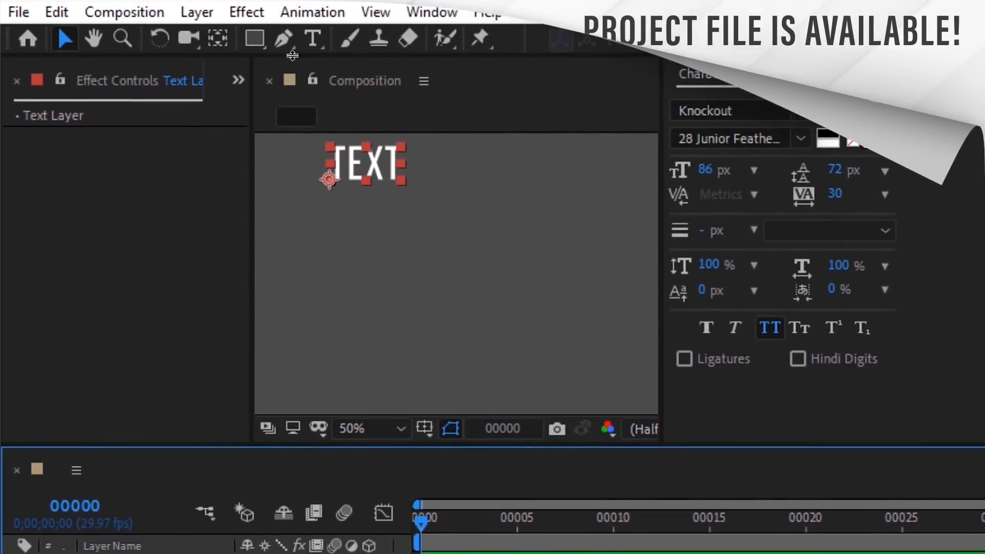
{"action": "left_click", "coordinate": [302, 16]}
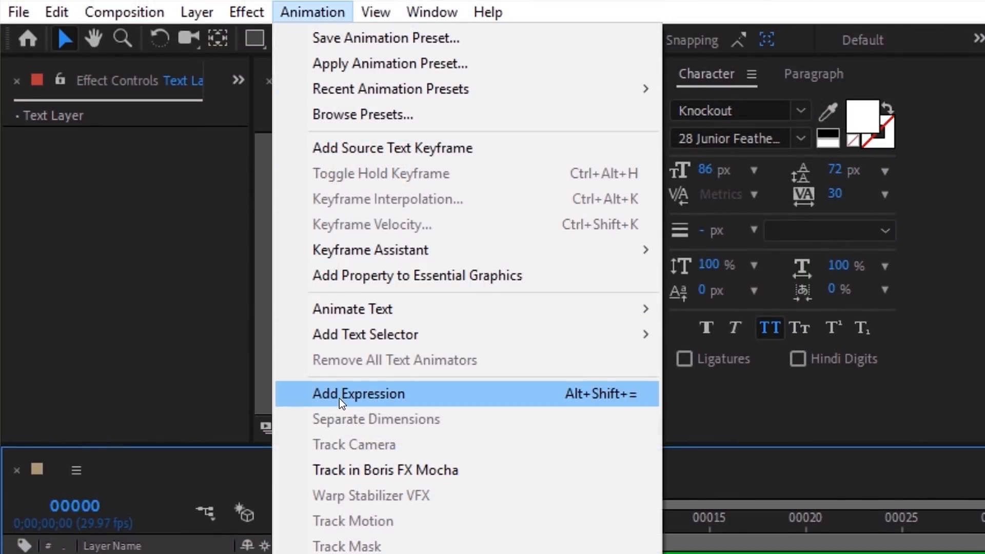
{"action": "left_click", "coordinate": [339, 398]}
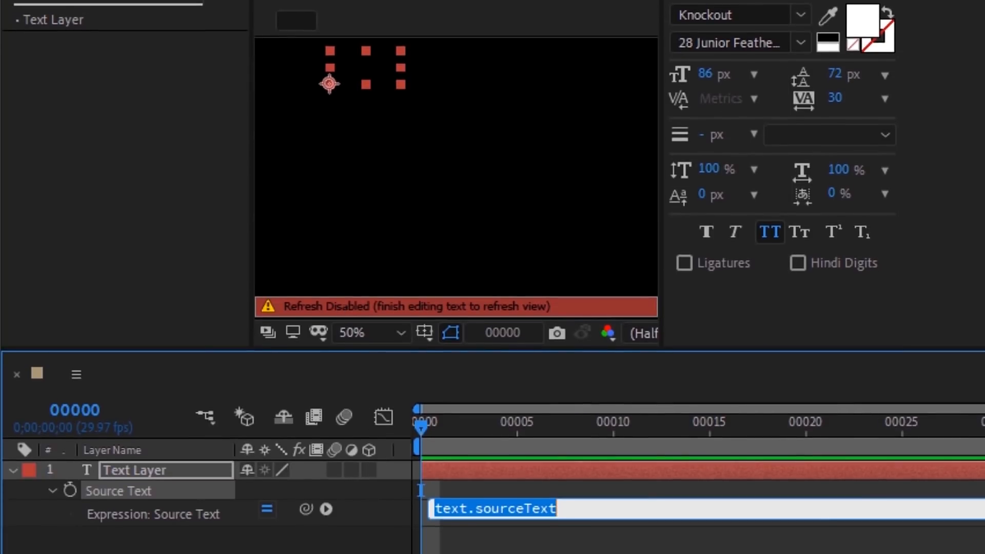
{"action": "type", "text": "vert"}
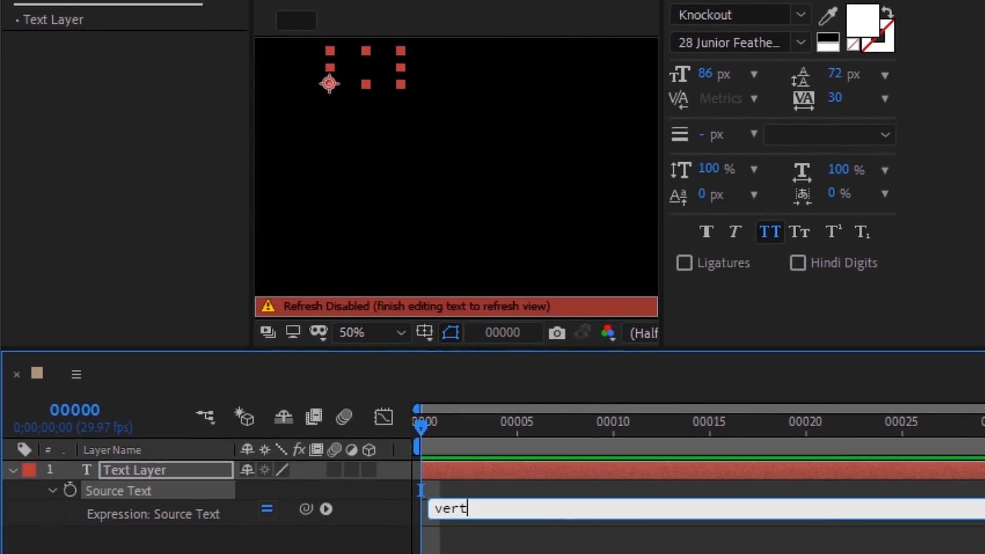
{"action": "type", "text": "icalText = "}
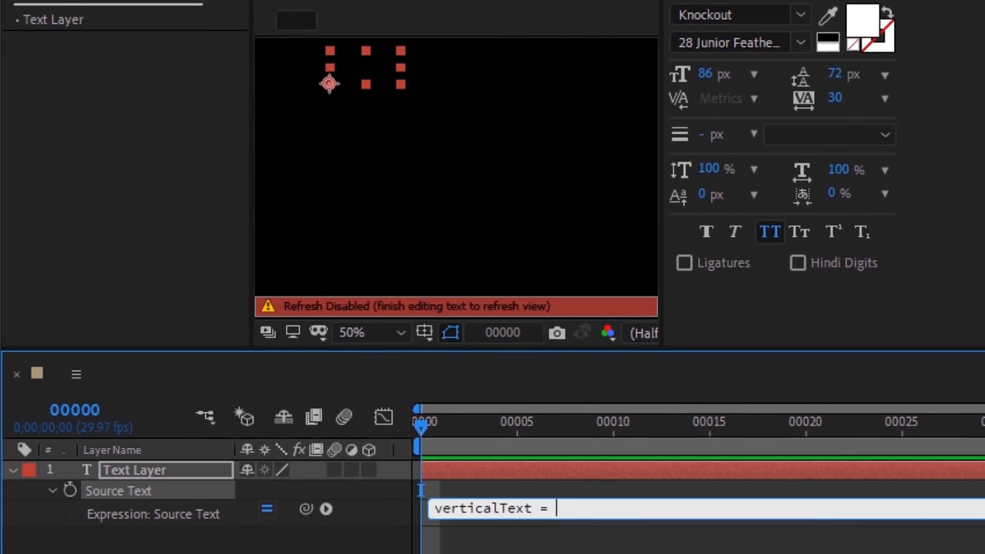
{"action": "type", "text": "value + \"\\n\";"}
{"action": "key", "text": "Return"}
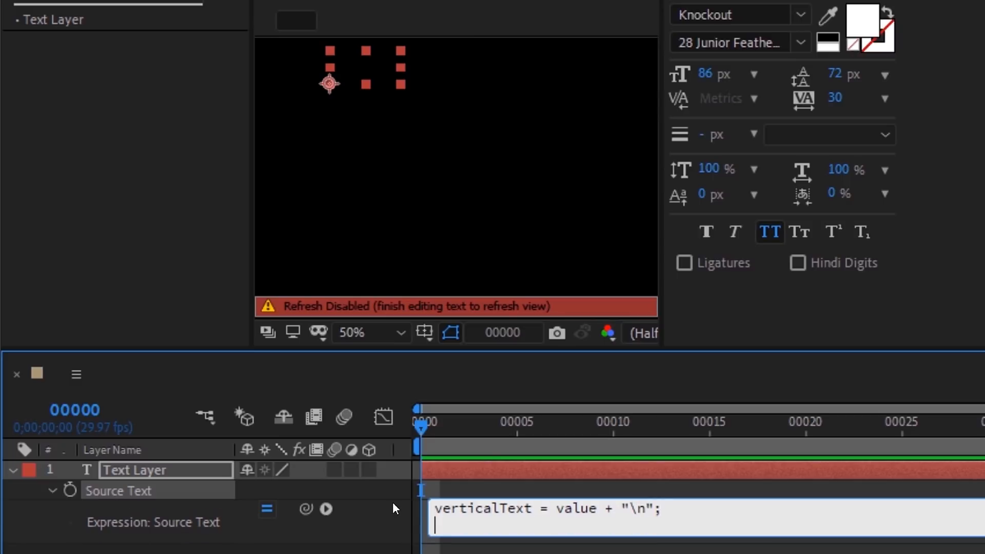
{"action": "type", "text": "verticalText"}
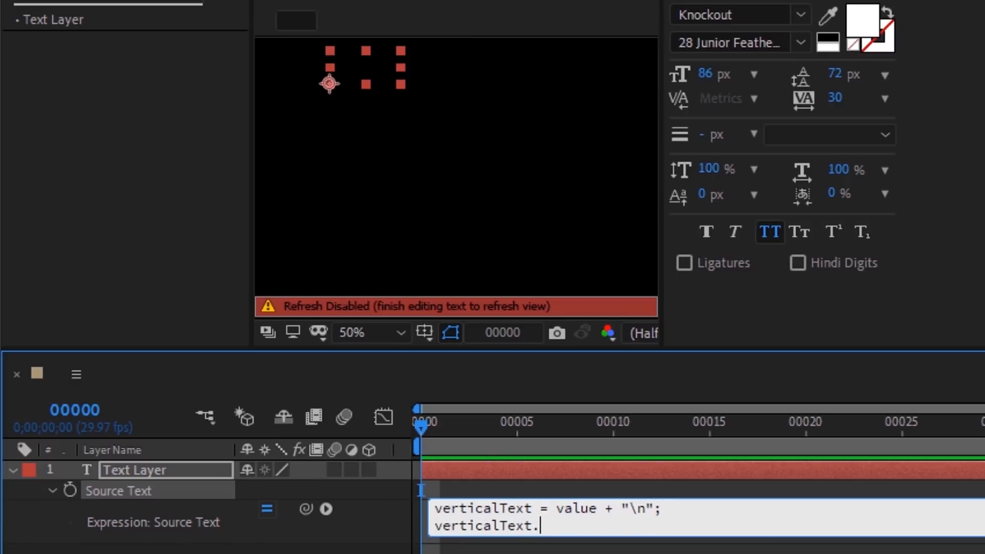
{"action": "type", "text": ".repeat();"}
{"action": "key", "text": "Left"}
{"action": "type", "text": "3"}
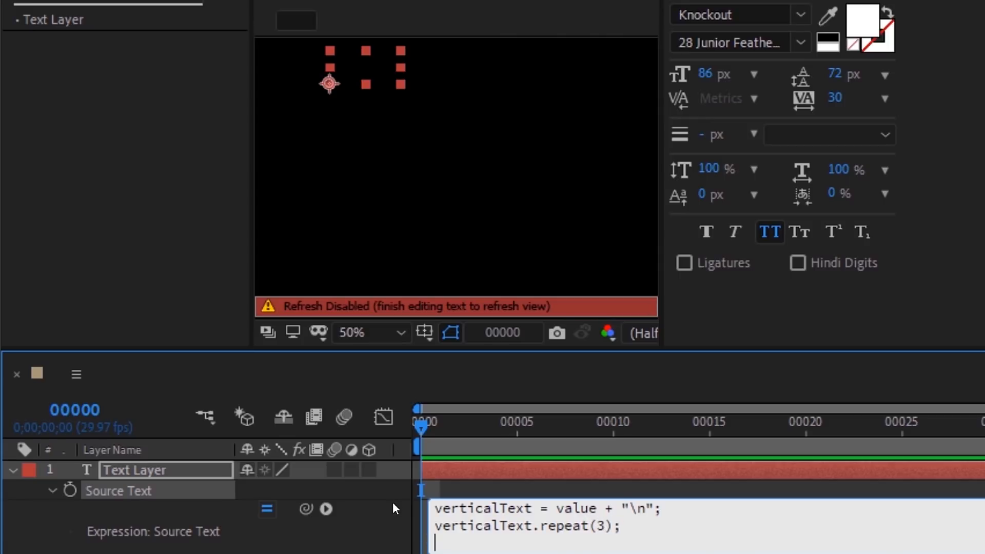
{"action": "left_click", "coordinate": [394, 504]}
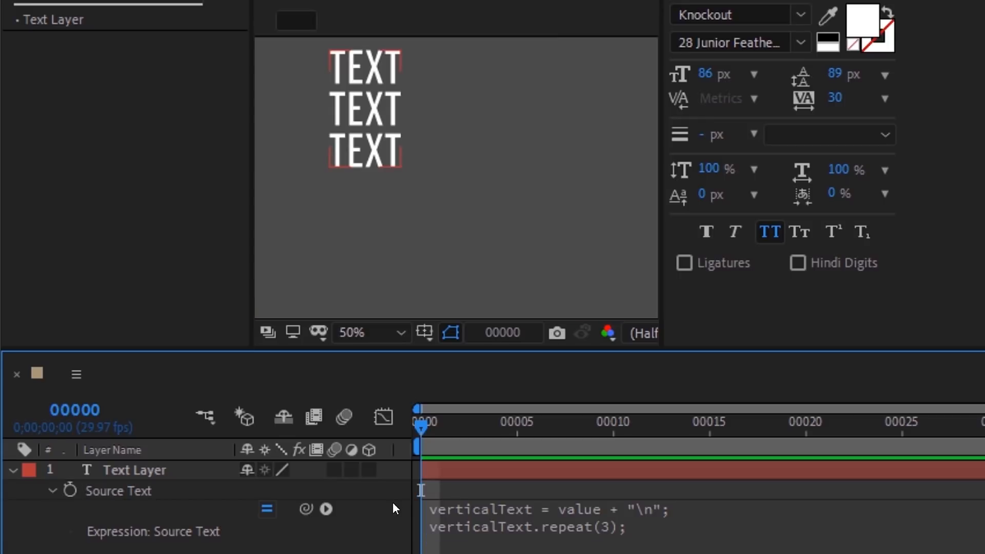
{"action": "double_click", "coordinate": [594, 527]}
{"action": "type", "text": "4"}
{"action": "left_click", "coordinate": [604, 490]}
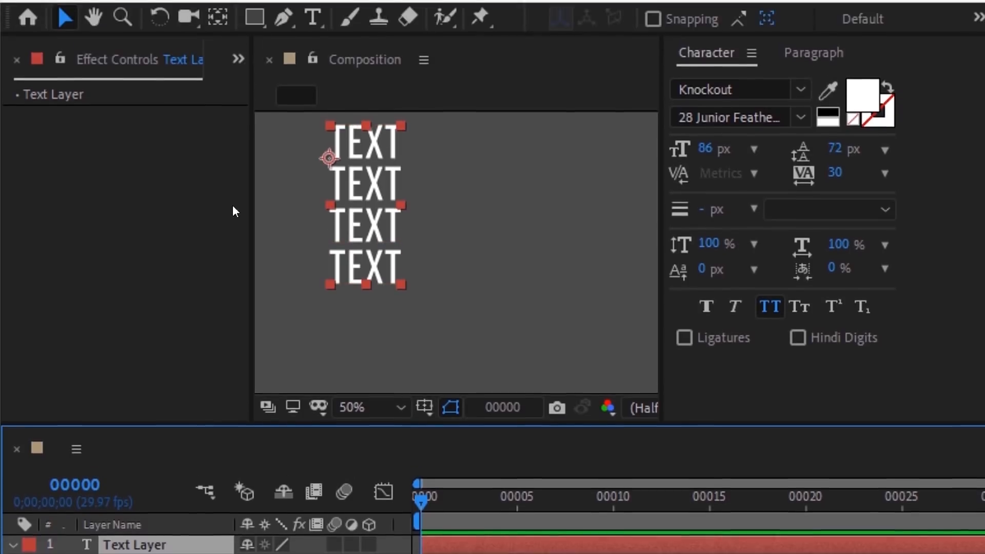
Step: Add a Slider Control to the Text Layer and rename it Repeater
{"action": "left_click", "coordinate": [246, 12]}
{"action": "mouse_move", "coordinate": [248, 320]}
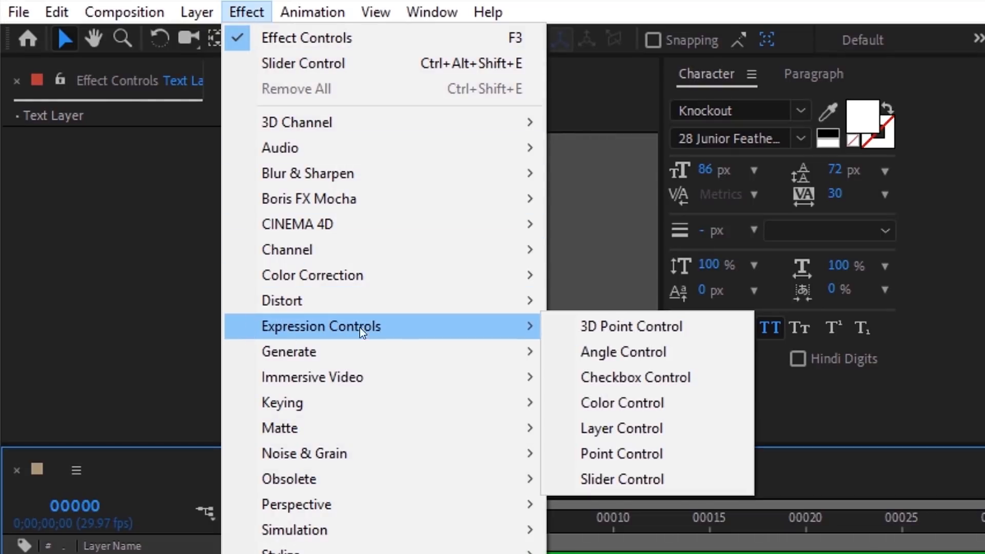
{"action": "left_click", "coordinate": [604, 487]}
{"action": "key", "text": "Return"}
{"action": "type", "text": "Repeater"}
{"action": "key", "text": "Return"}
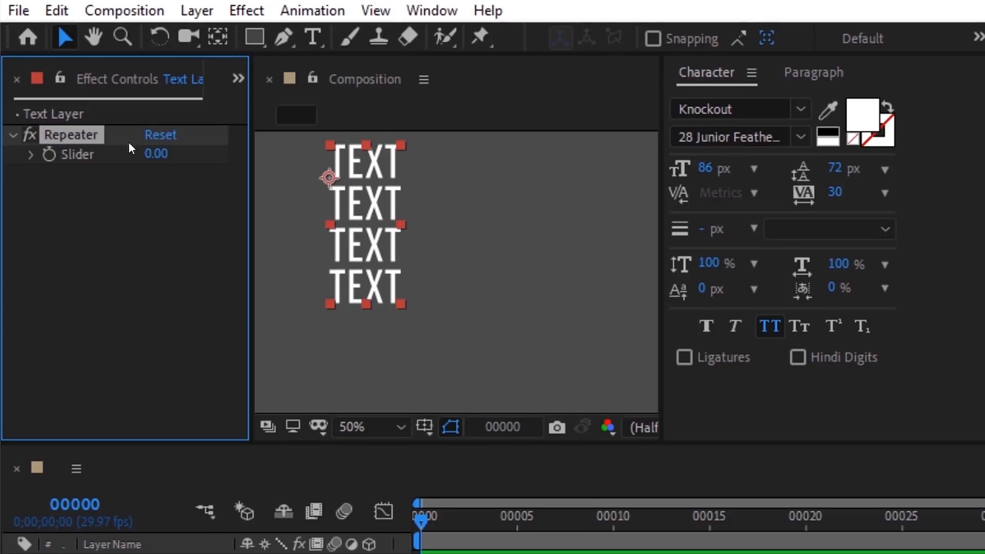
Step: Define repeater = the slider's .value and paste it over the fixed repeat count
{"action": "left_click", "coordinate": [432, 511]}
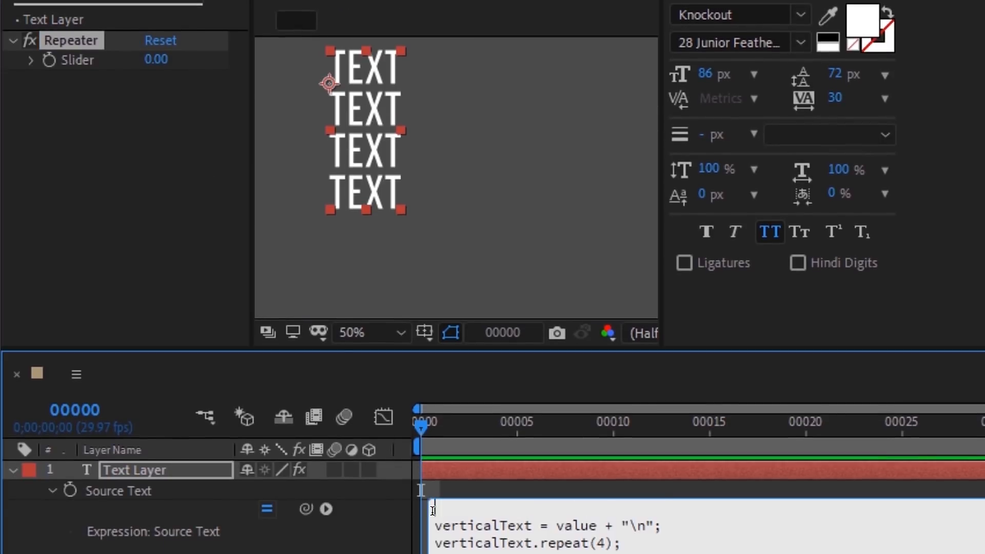
{"action": "type", "text": "repeater ="}
{"action": "left_click_drag", "start_coordinate": [305, 508], "coordinate": [110, 63]}
{"action": "type", "text": "."}
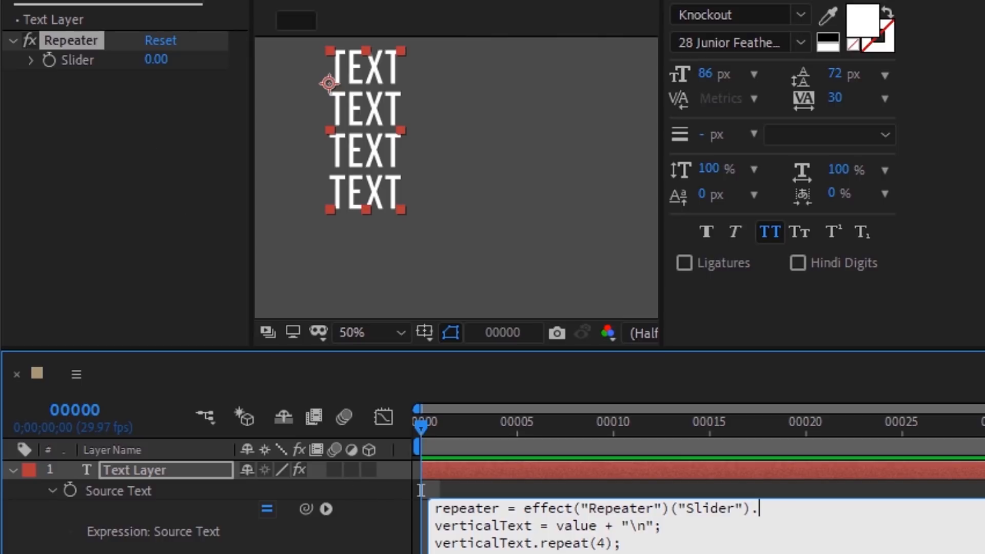
{"action": "type", "text": "value;"}
{"action": "left_click_drag", "start_coordinate": [435, 508], "coordinate": [499, 506]}
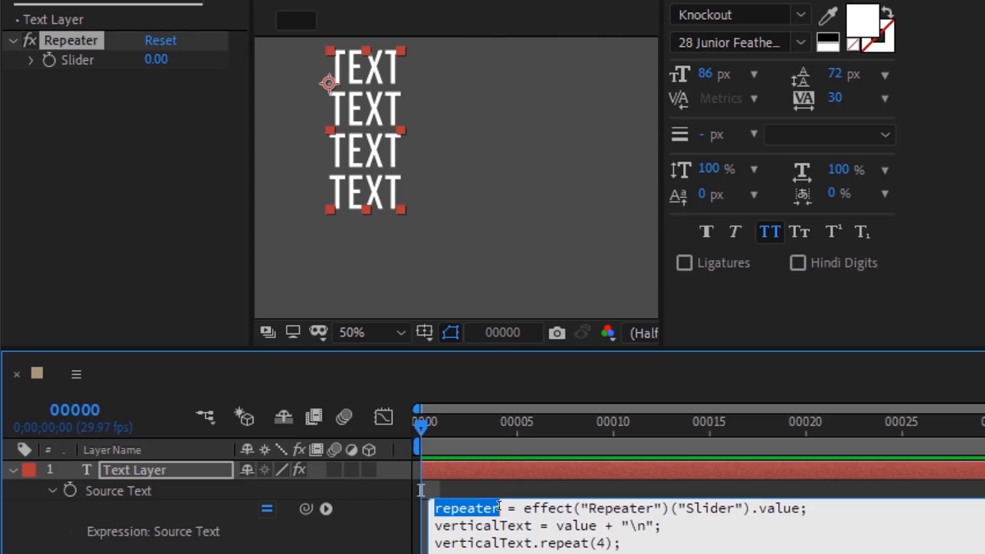
{"action": "double_click", "coordinate": [598, 543]}
{"action": "key", "text": "ctrl+v"}
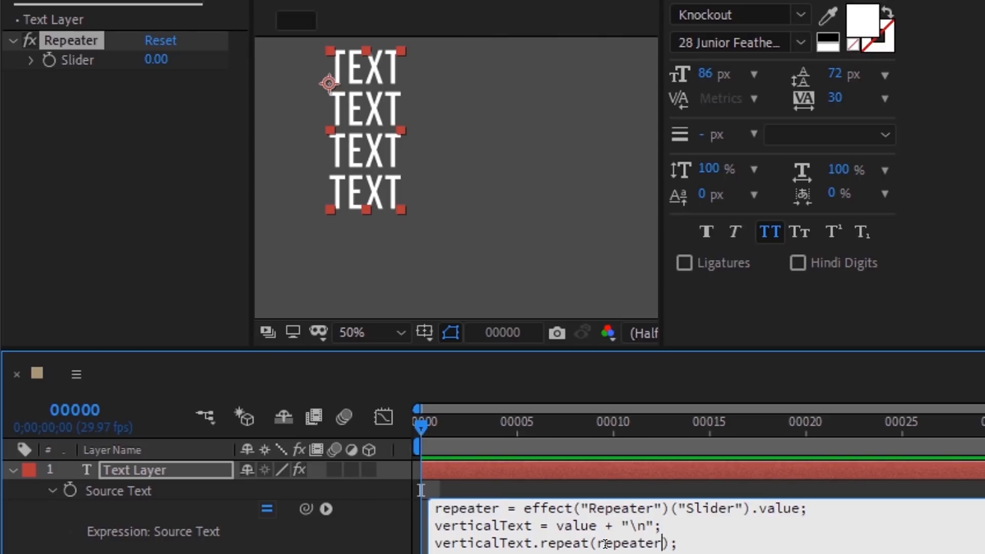
{"action": "left_click", "coordinate": [612, 495]}
Step: Set the Repeater slider to 6 so six lines stack
{"action": "left_click", "coordinate": [154, 60]}
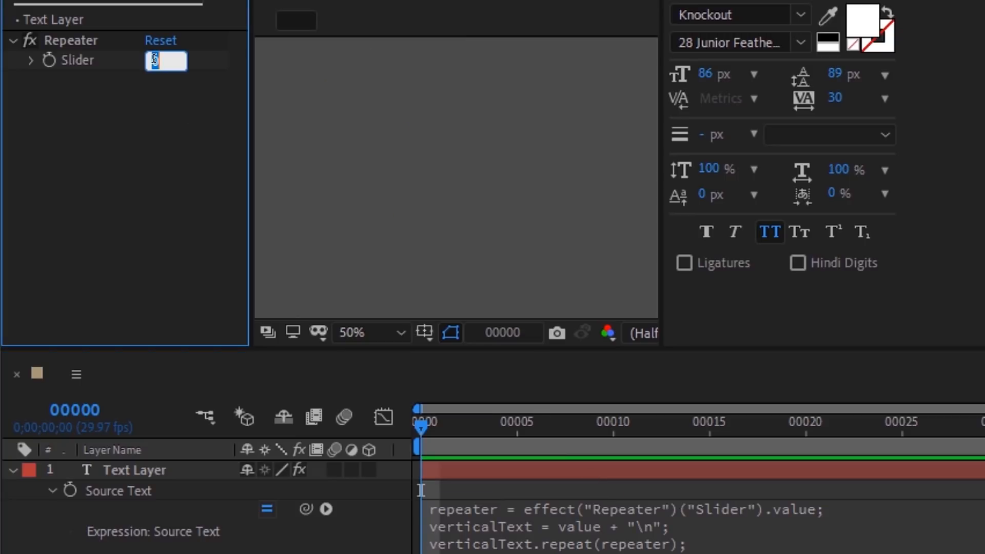
{"action": "key", "text": "Up"}
{"action": "key", "text": "Up"}
{"action": "key", "text": "Up"}
{"action": "key", "text": "Up"}
{"action": "key", "text": "Up"}
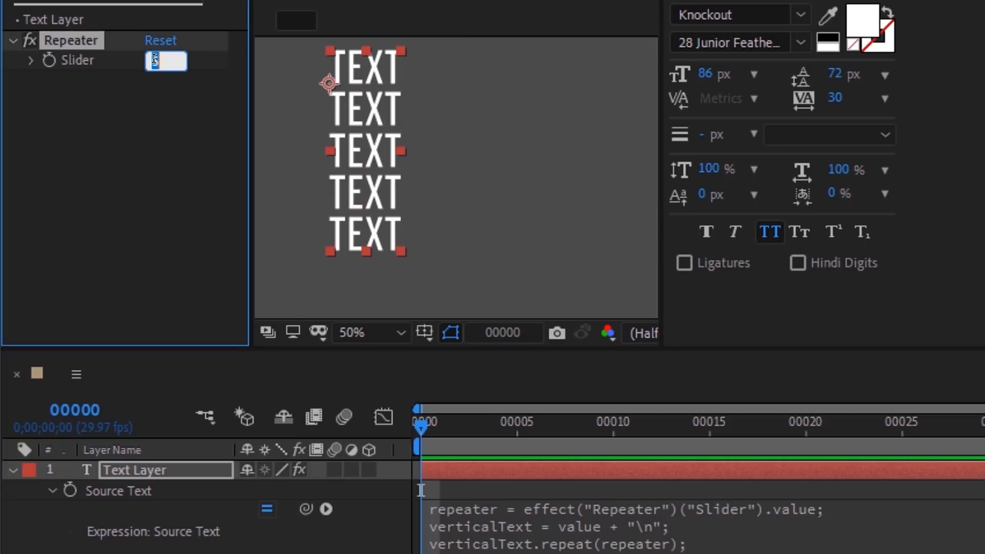
{"action": "key", "text": "Up"}
{"action": "key", "text": "Return"}
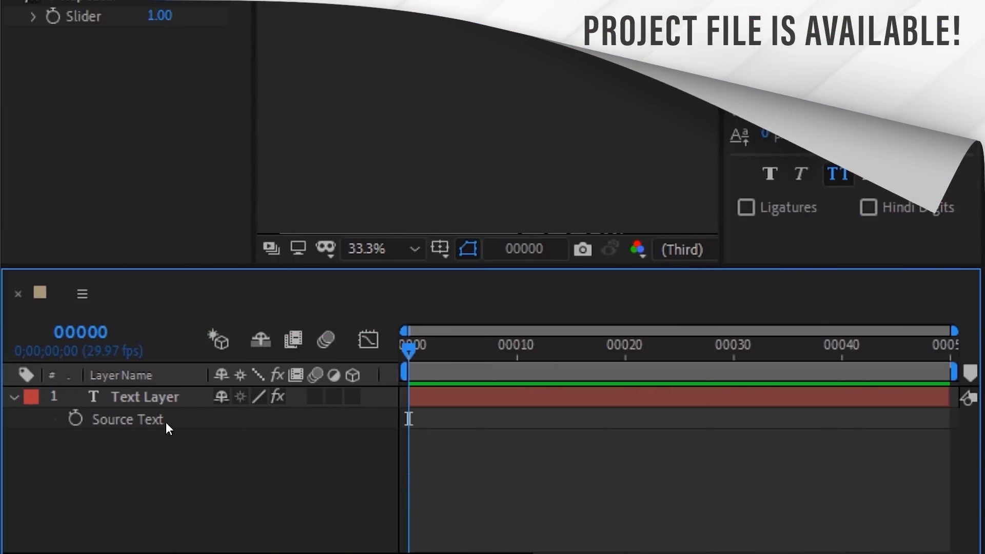
Step: Add a Source Text expression defining xRepeater from the X Repeater slider's value
{"action": "left_click", "coordinate": [135, 417]}
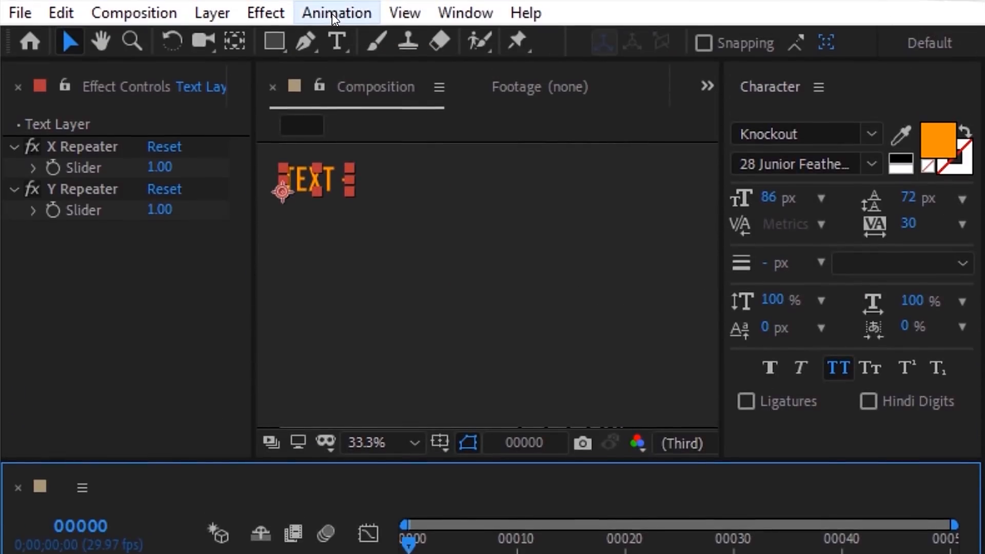
{"action": "left_click", "coordinate": [336, 12]}
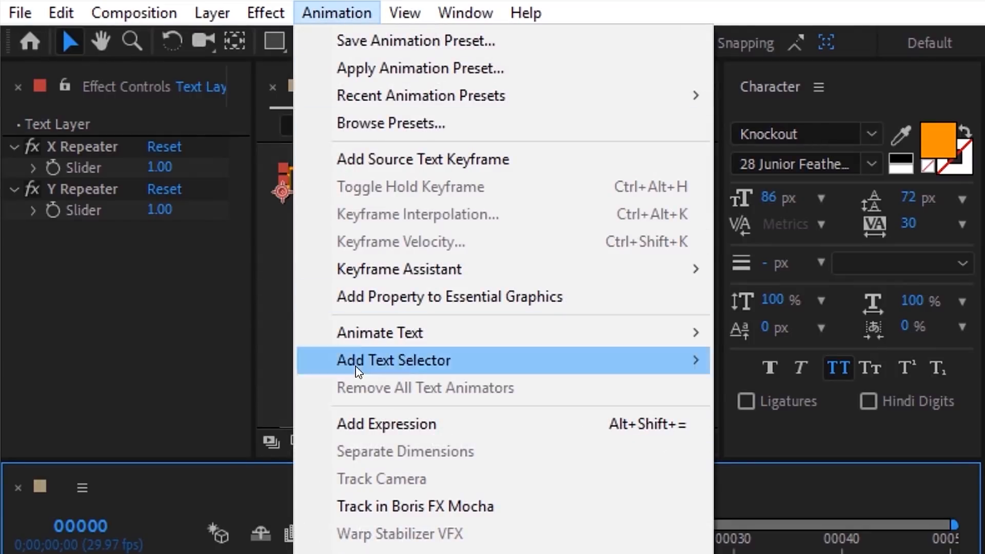
{"action": "left_click", "coordinate": [370, 426]}
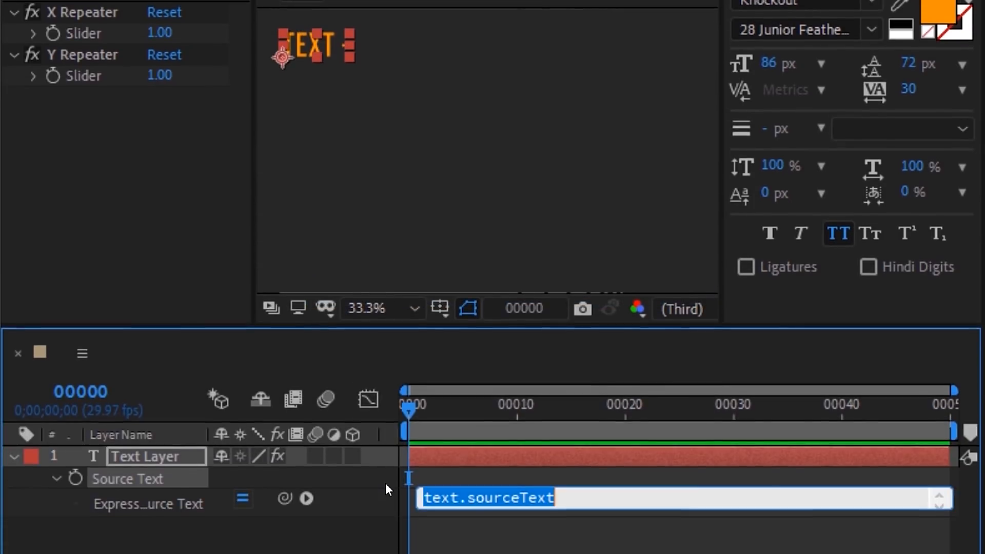
{"action": "type", "text": "xRepeater ="}
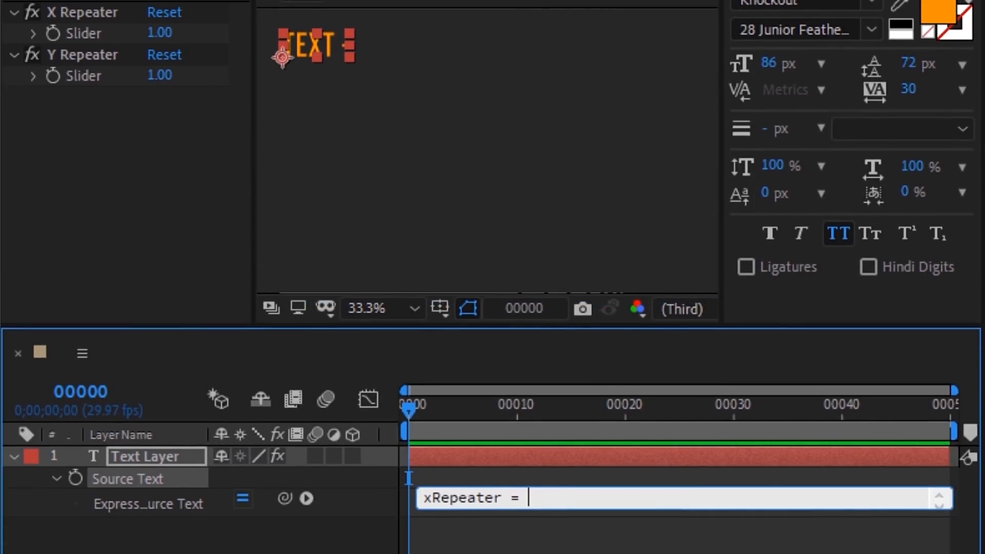
{"action": "left_click_drag", "start_coordinate": [287, 493], "coordinate": [115, 33]}
{"action": "type", "text": ".value;"}
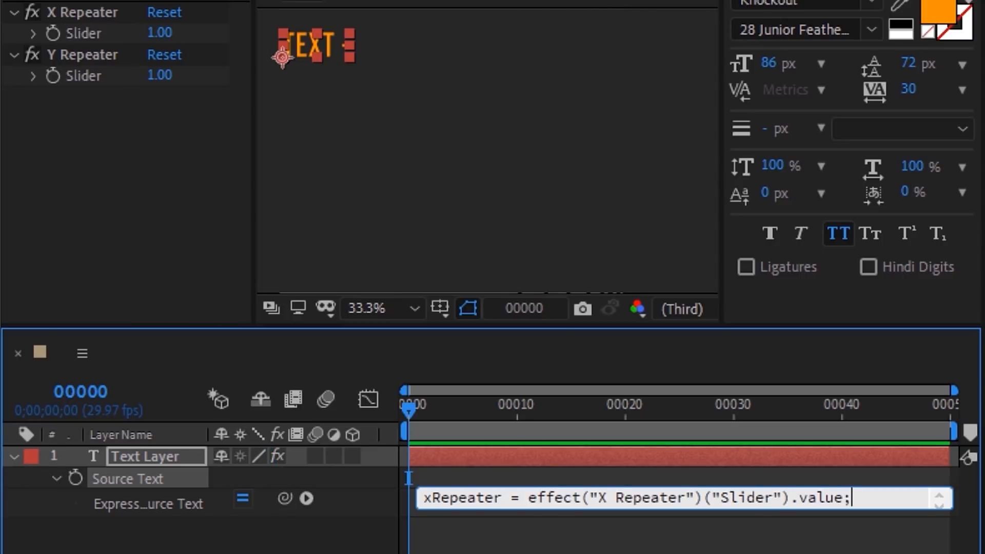
{"action": "key", "text": "Return"}
Step: Add yRepeater from the Y Repeater slider and a horzRepeat = value.repeat(xRepeater) line
{"action": "type", "text": "yRepeater ="}
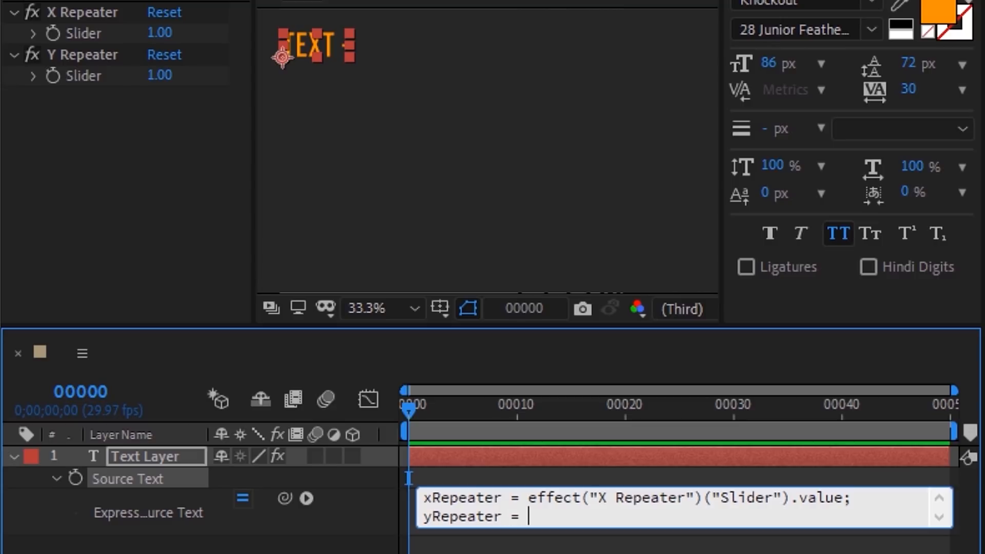
{"action": "left_click_drag", "start_coordinate": [287, 497], "coordinate": [115, 76]}
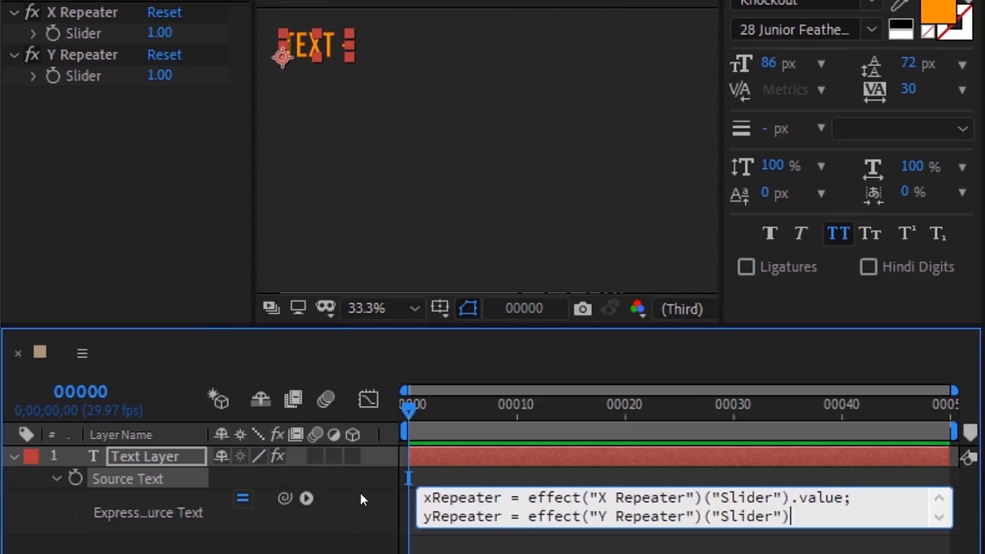
{"action": "type", "text": ".value;"}
{"action": "key", "text": "Return"}
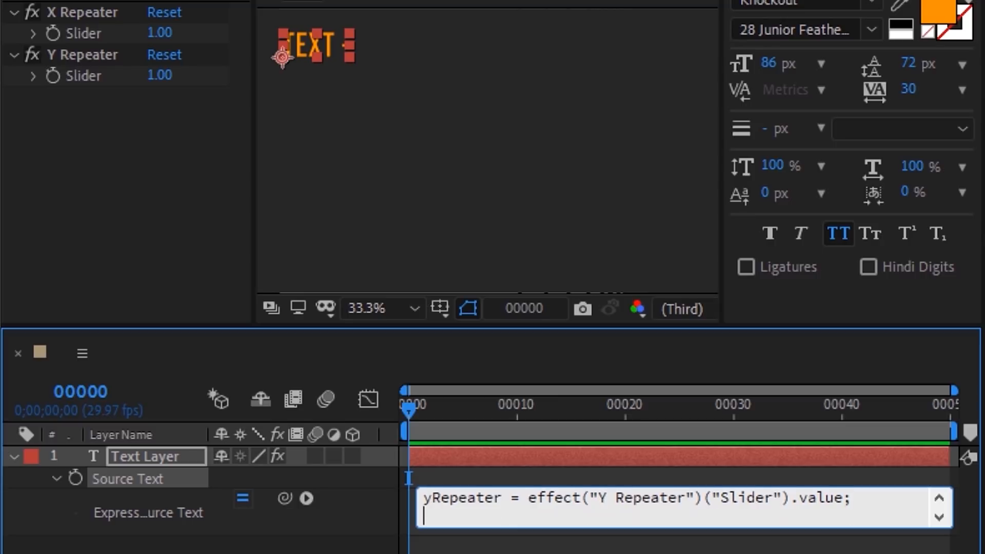
{"action": "type", "text": "horzRepeat = "}
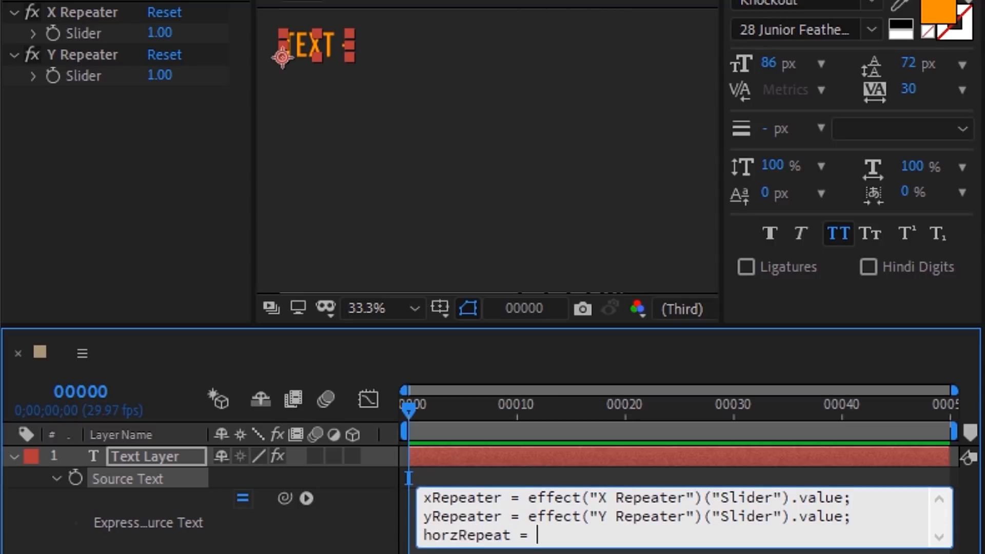
{"action": "type", "text": "value.repeat();"}
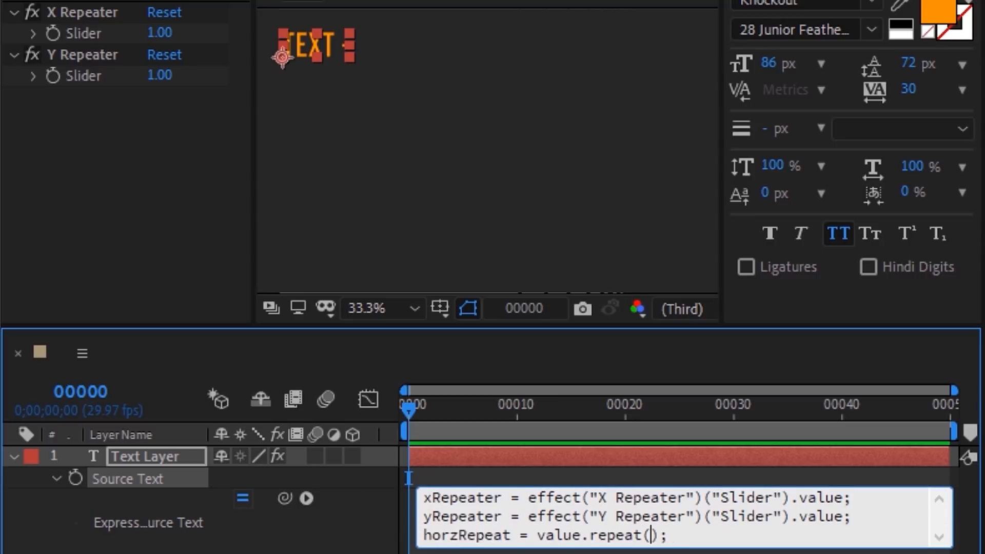
{"action": "type", "text": "xRepeater"}
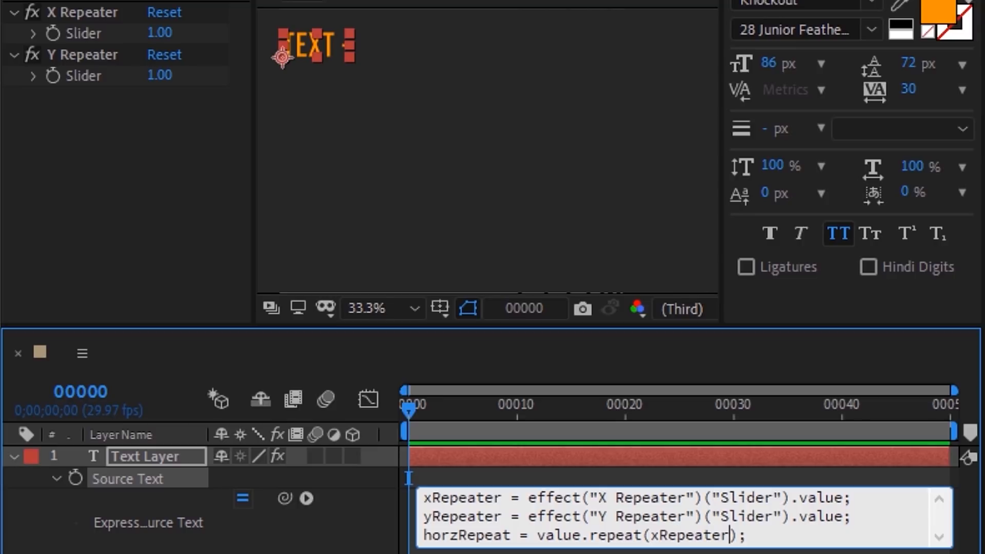
Step: Commit the horizontal repeat expression and set the X Repeater slider to 3
{"action": "left_click", "coordinate": [338, 446]}
{"action": "left_click", "coordinate": [160, 33]}
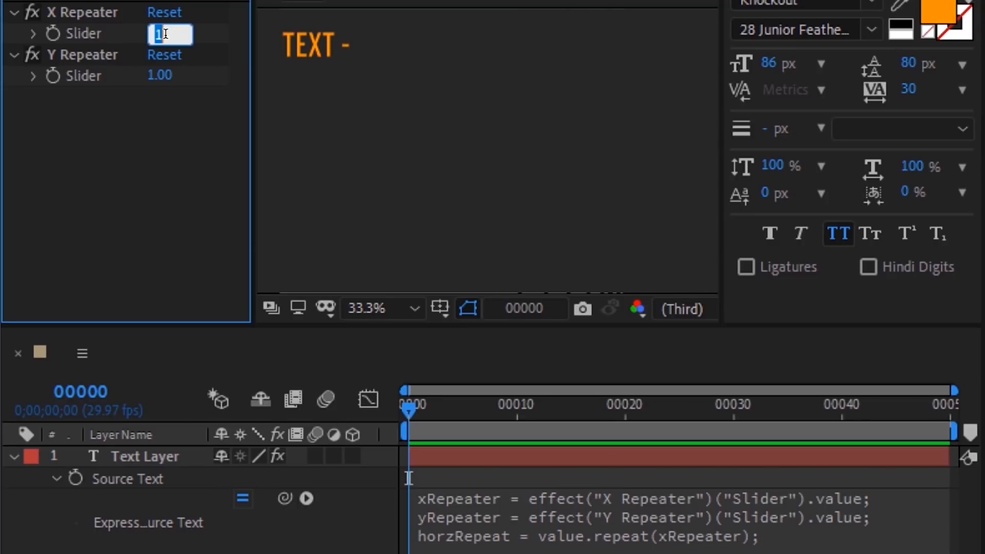
{"action": "type", "text": "2"}
{"action": "key", "text": "Return"}
{"action": "key", "text": "Up"}
{"action": "key", "text": "Up"}
{"action": "key", "text": "Up"}
{"action": "key", "text": "Up"}
{"action": "key", "text": "Down"}
{"action": "key", "text": "Down"}
{"action": "key", "text": "Down"}
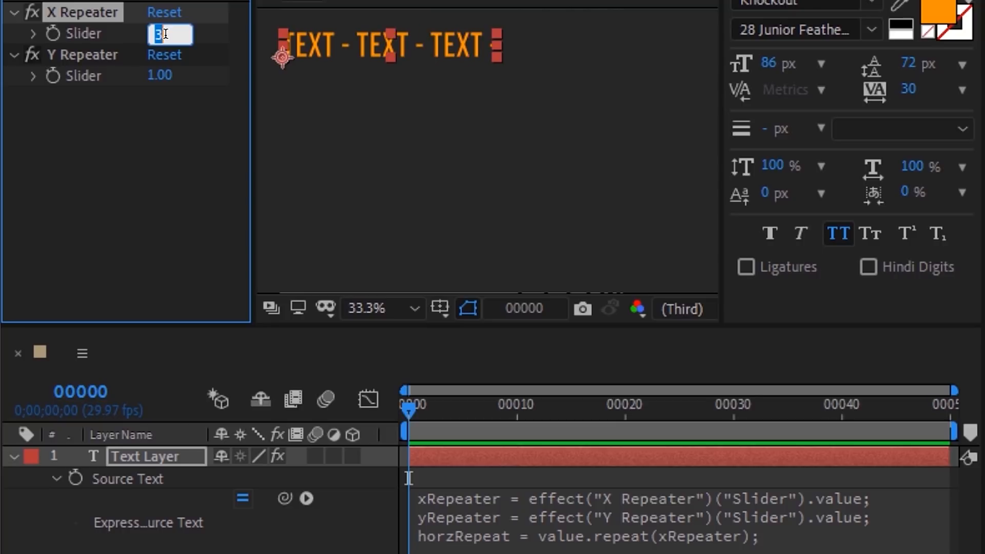
{"action": "key", "text": "Return"}
Step: Append vertRepeat = horzRepeat + "\n"; and vertRepeat.repeat(yRepeater) to the expression
{"action": "left_click", "coordinate": [760, 536]}
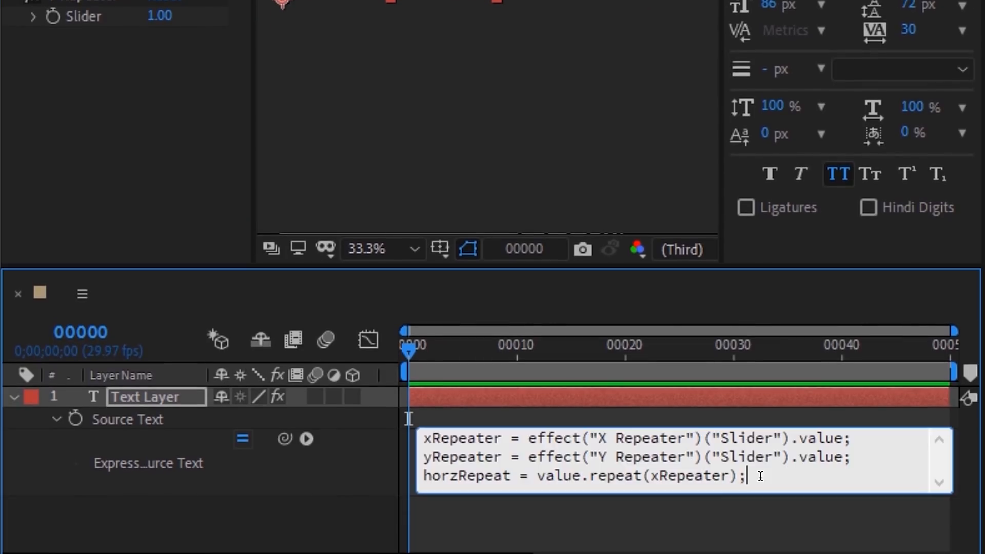
{"action": "key", "text": "Return"}
{"action": "type", "text": "vertRepeat"}
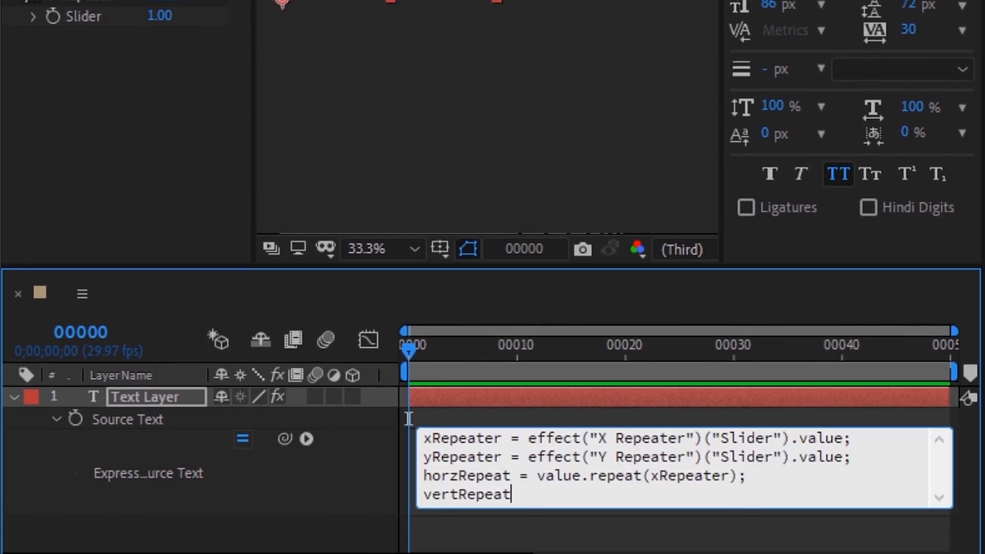
{"action": "type", "text": " = horzRepeat +"}
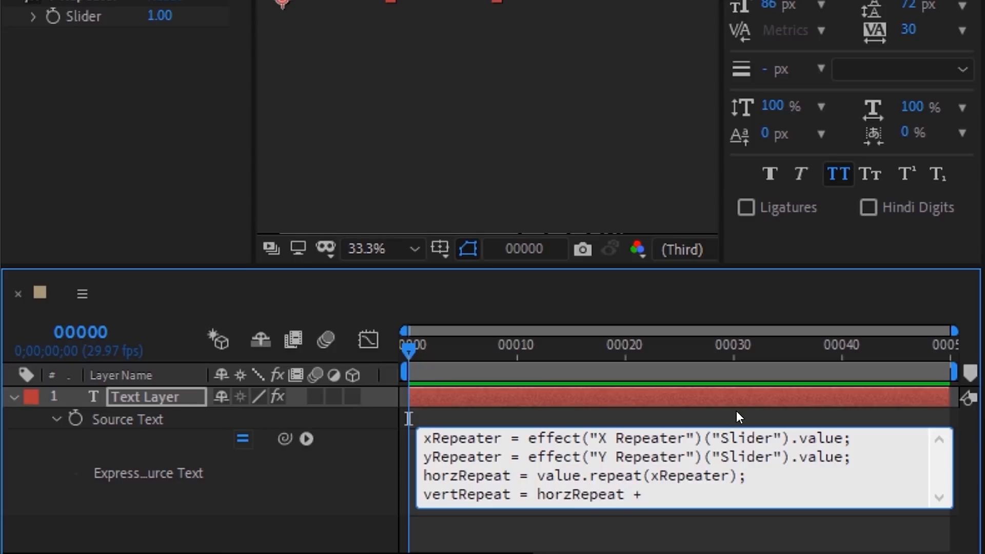
{"action": "type", "text": " \"\\n\";"}
{"action": "key", "text": "Return"}
{"action": "type", "text": "vertRe"}
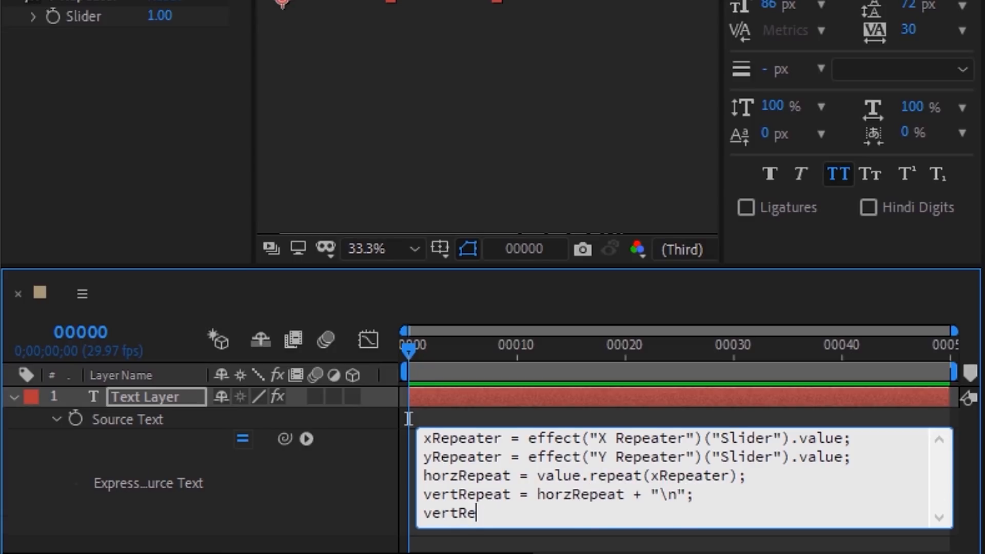
{"action": "type", "text": "peat.repeat();"}
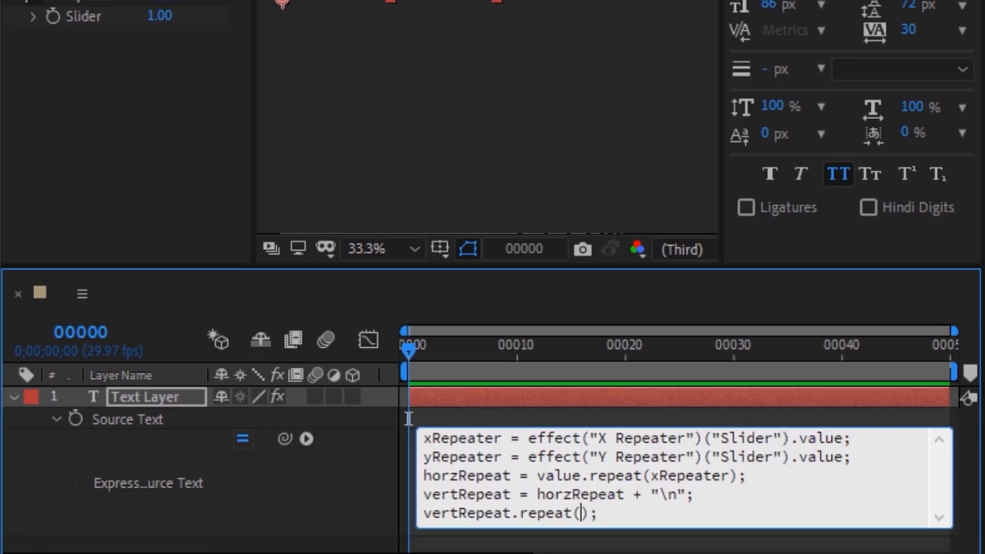
{"action": "type", "text": "yRepeater"}
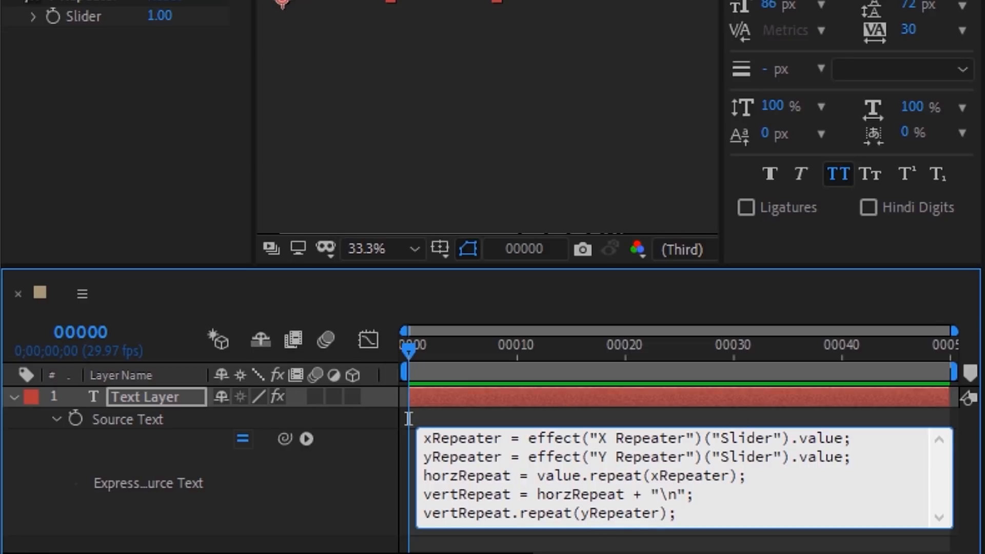
{"action": "left_click", "coordinate": [736, 413]}
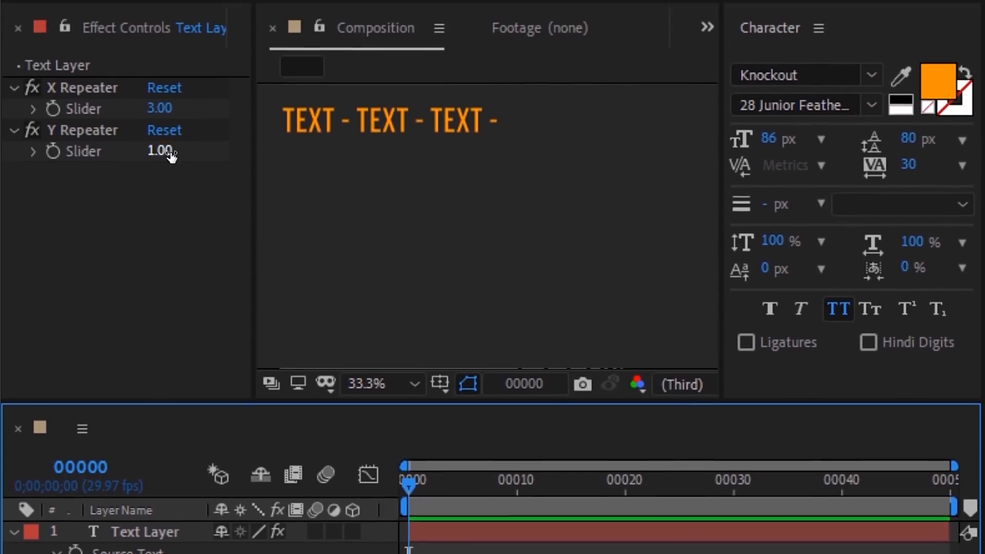
Step: Set the Y Repeater slider to 4 for four rows
{"action": "left_click", "coordinate": [167, 16]}
{"action": "type", "text": "4"}
{"action": "key", "text": "Return"}
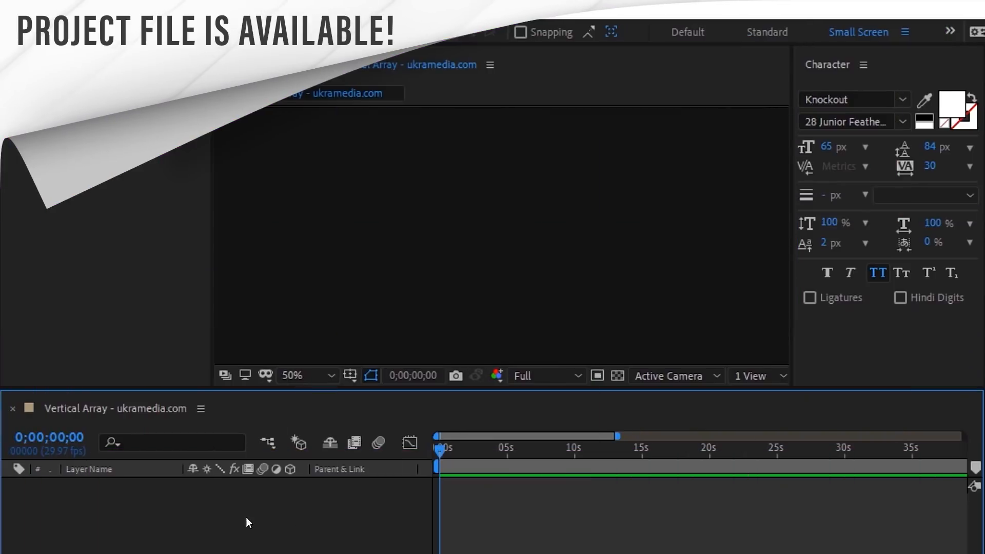
Step: Create a new shape layer in the Vertical Array composition named Controls
{"action": "right_click", "coordinate": [58, 494]}
{"action": "mouse_move", "coordinate": [92, 290]}
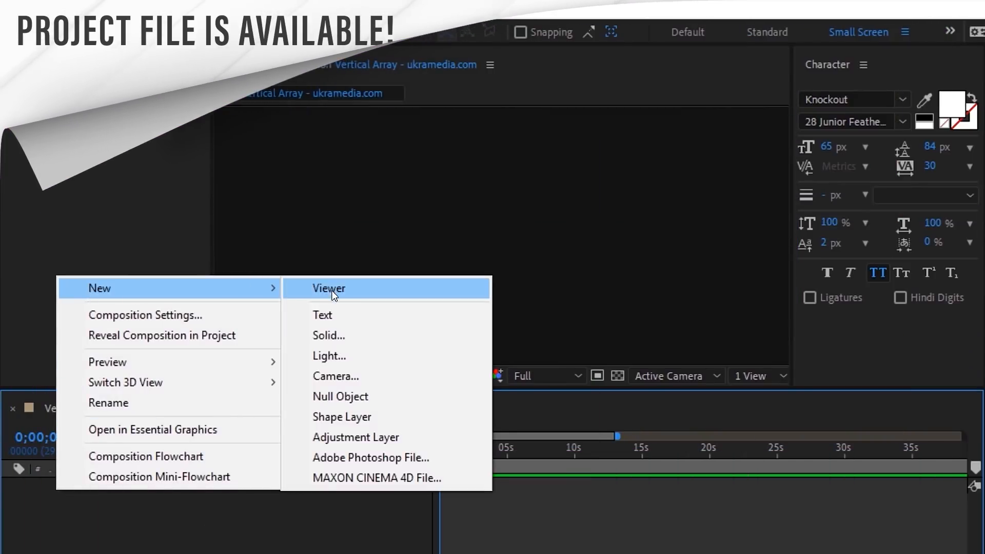
{"action": "left_click", "coordinate": [354, 415]}
{"action": "left_click", "coordinate": [156, 487]}
{"action": "key", "text": "Return"}
{"action": "type", "text": "C"}
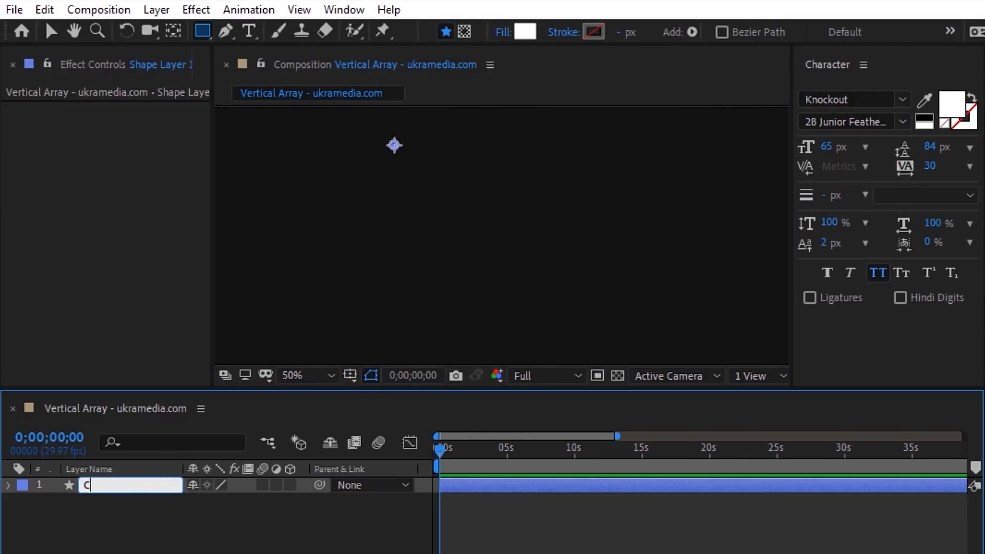
{"action": "type", "text": "ontrols"}
{"action": "key", "text": "Return"}
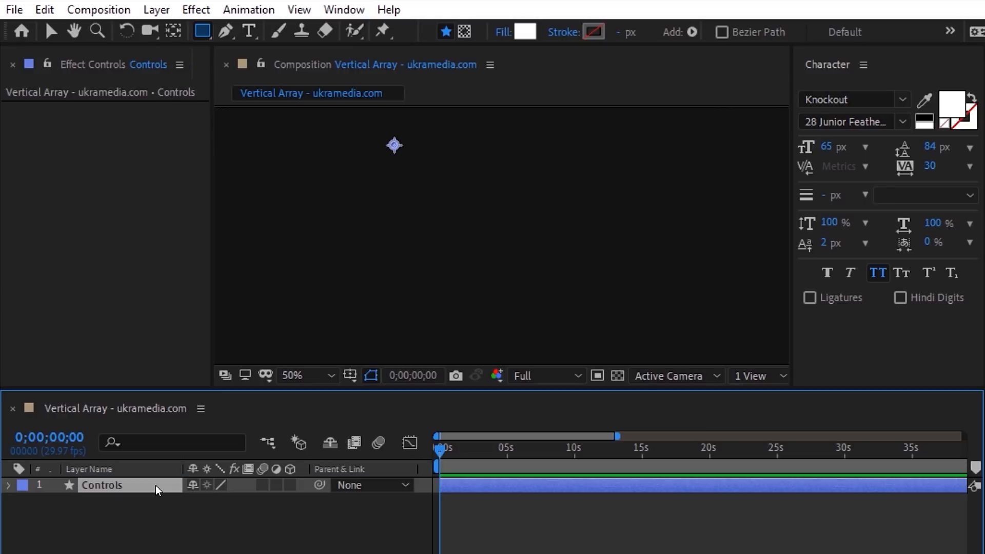
Step: Add a Slider Control to Controls and rename it Spacing
{"action": "right_click", "coordinate": [13, 126]}
{"action": "mouse_move", "coordinate": [103, 364]}
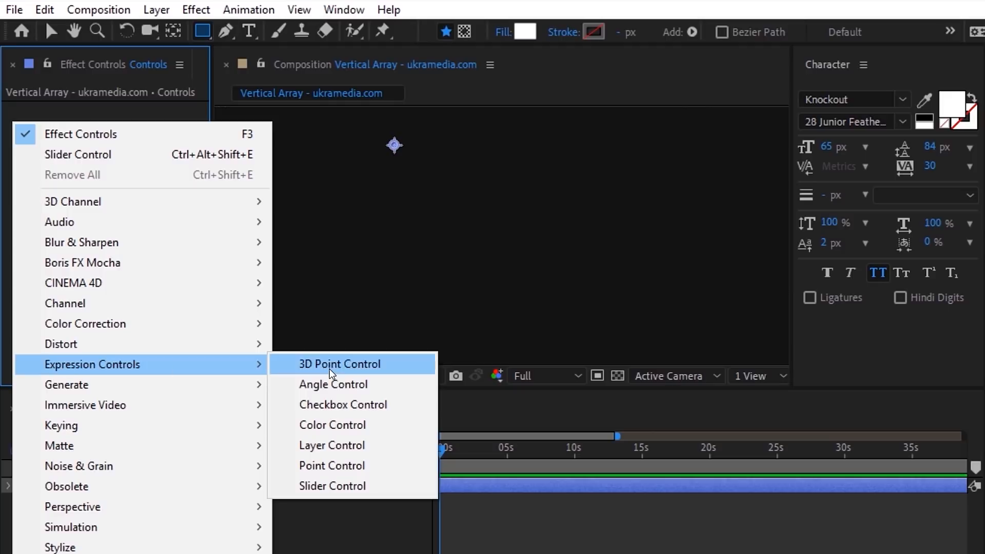
{"action": "left_click", "coordinate": [328, 493]}
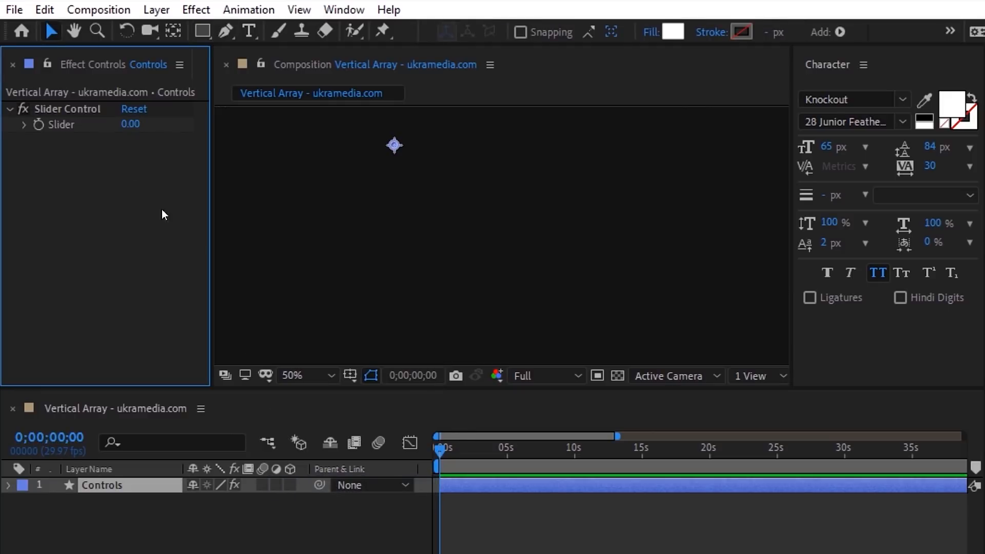
{"action": "left_click", "coordinate": [94, 110]}
{"action": "key", "text": "Return"}
{"action": "type", "text": "g"}
{"action": "key", "text": "Return"}
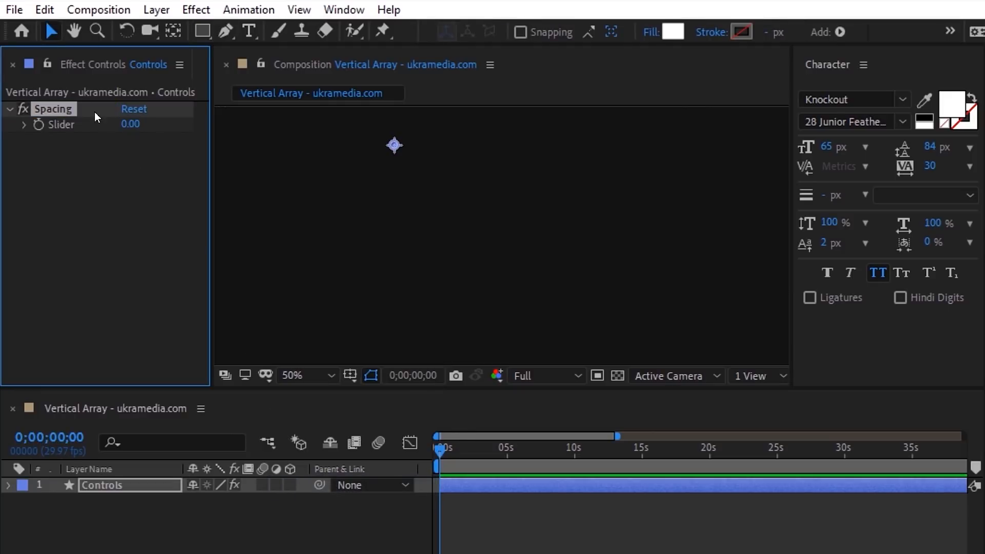
Step: Create a UKRAMEDIA.COM text layer and name it Text 1
{"action": "left_click", "coordinate": [248, 31]}
{"action": "left_click", "coordinate": [394, 138]}
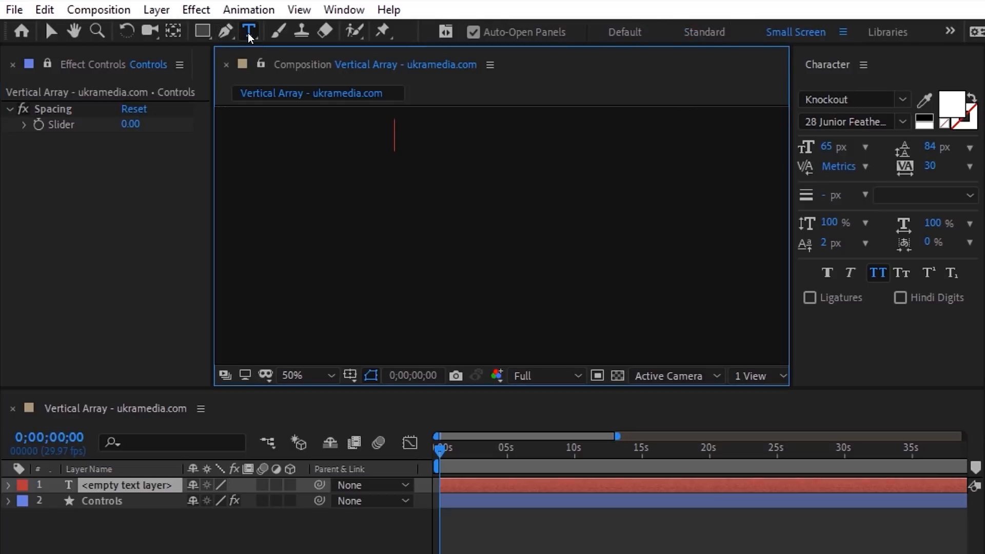
{"action": "type", "text": "UKRAMEDIA.COM"}
{"action": "left_click", "coordinate": [50, 32]}
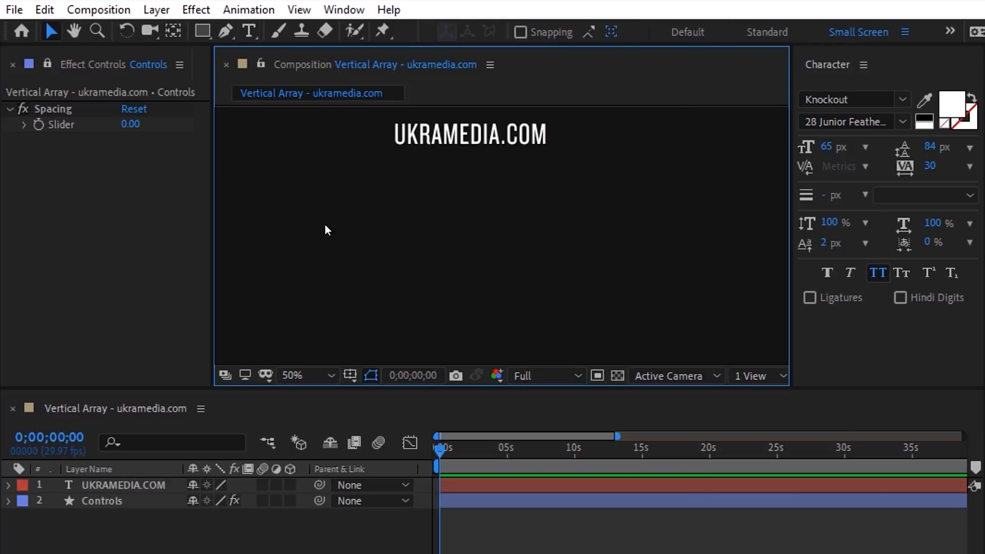
{"action": "left_click", "coordinate": [174, 484]}
{"action": "key", "text": "Return"}
{"action": "type", "text": "Text 1"}
{"action": "key", "text": "Return"}
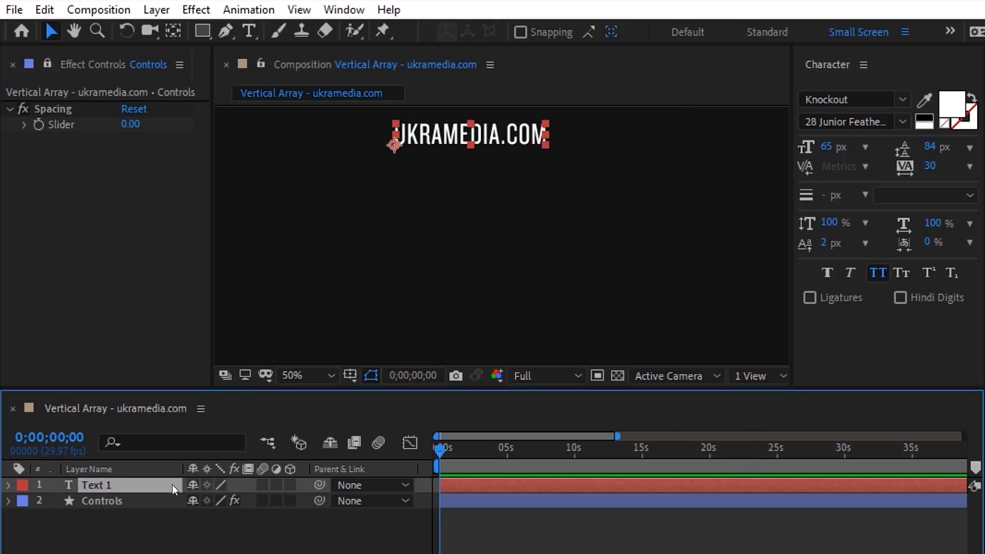
Step: Move Text 1 under Controls and parent it to Controls at Position 0,0
{"action": "left_click_drag", "start_coordinate": [171, 484], "coordinate": [165, 520]}
{"action": "key", "text": "p"}
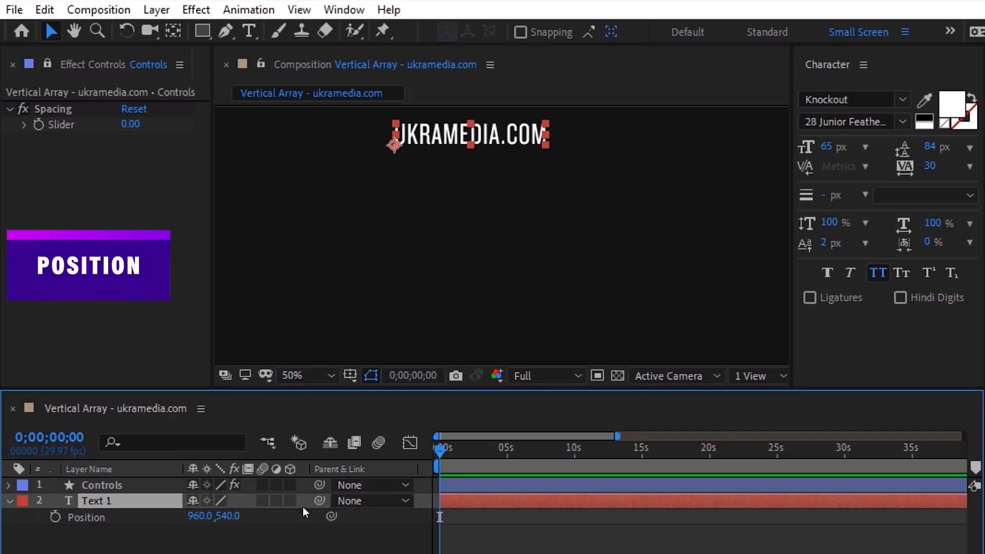
{"action": "left_click_drag", "start_coordinate": [319, 500], "coordinate": [135, 485]}
{"action": "left_click", "coordinate": [97, 484]}
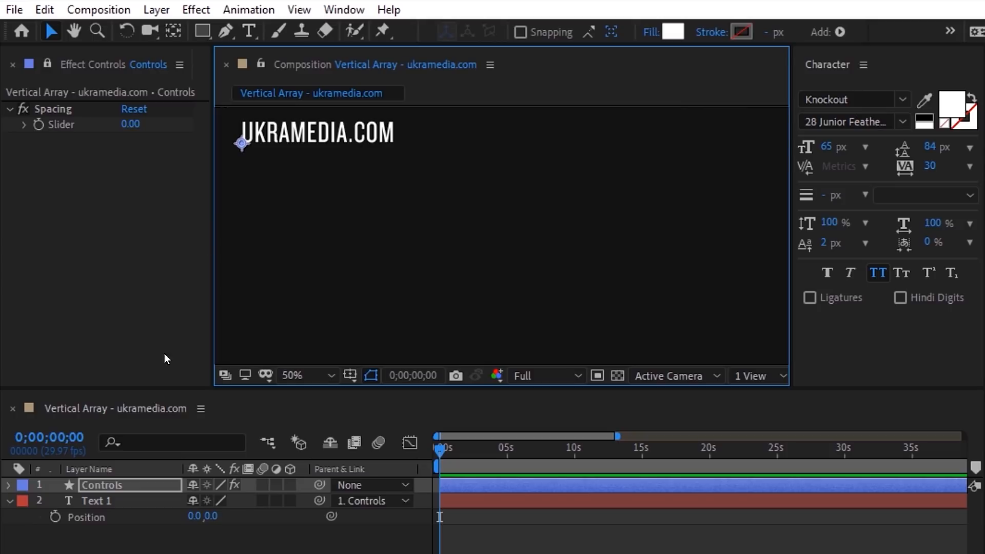
Step: Duplicate Text 1 as Text 2, placed below Text 1, and show its Position
{"action": "left_click", "coordinate": [127, 498]}
{"action": "left_click", "coordinate": [45, 9]}
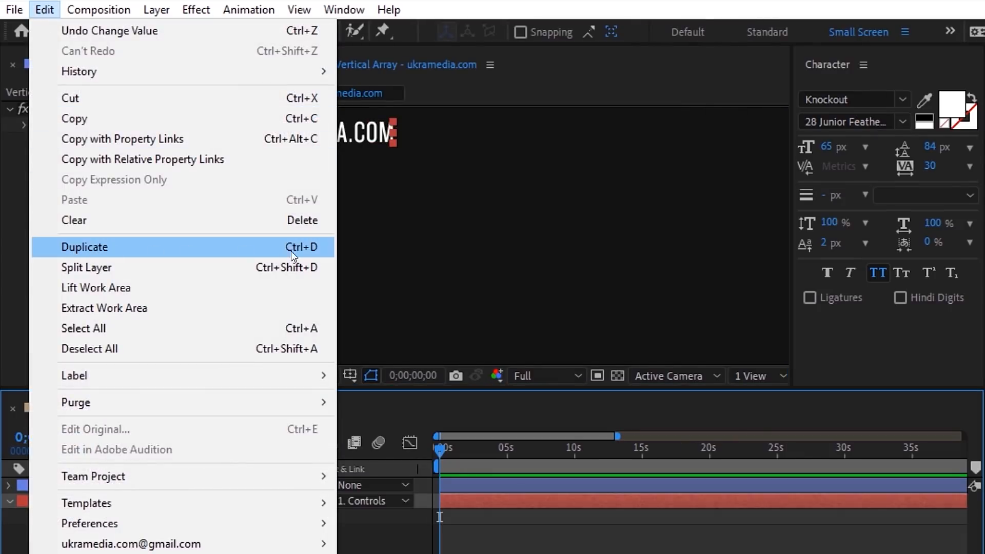
{"action": "left_click", "coordinate": [297, 251]}
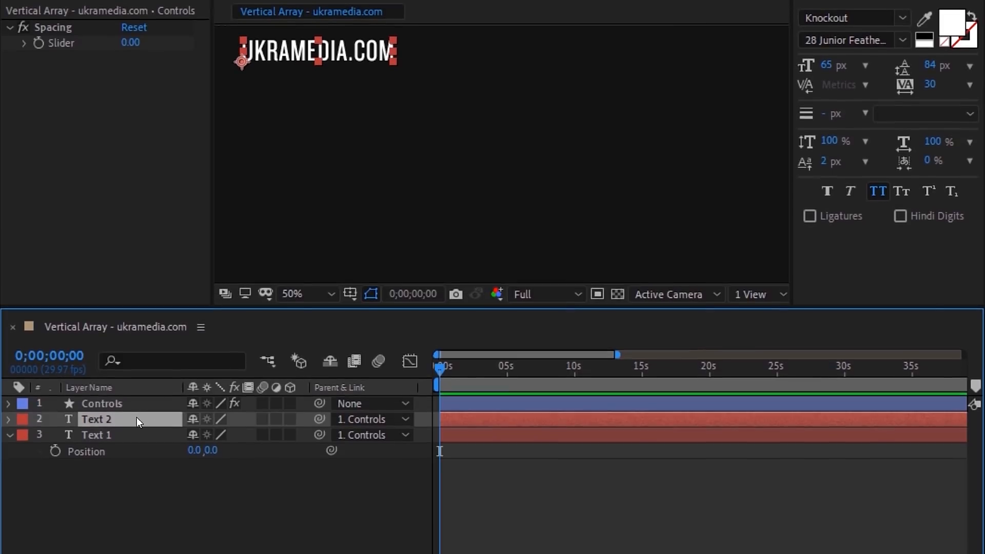
{"action": "left_click_drag", "start_coordinate": [137, 499], "coordinate": [129, 541]}
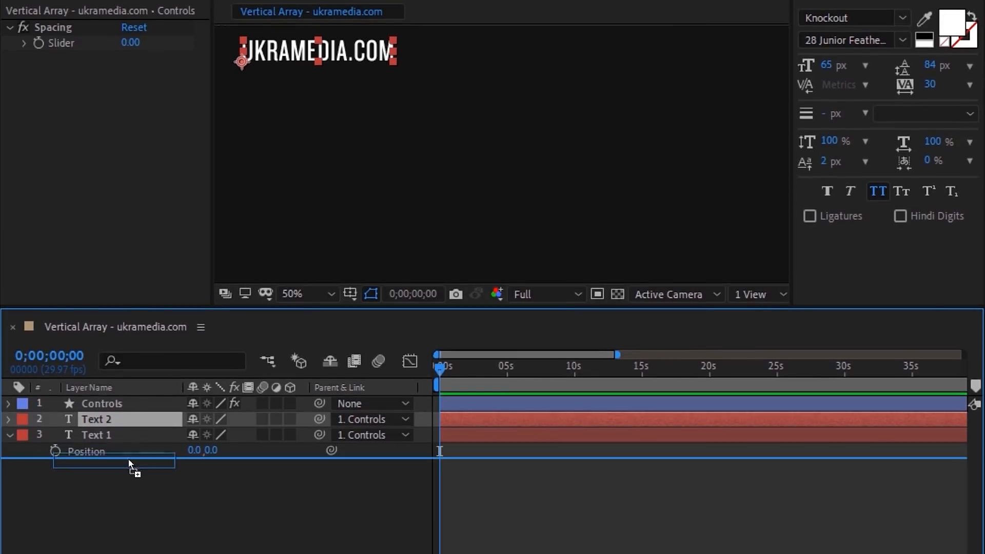
{"action": "left_click_drag", "start_coordinate": [129, 460], "coordinate": [128, 461]}
{"action": "key", "text": "p"}
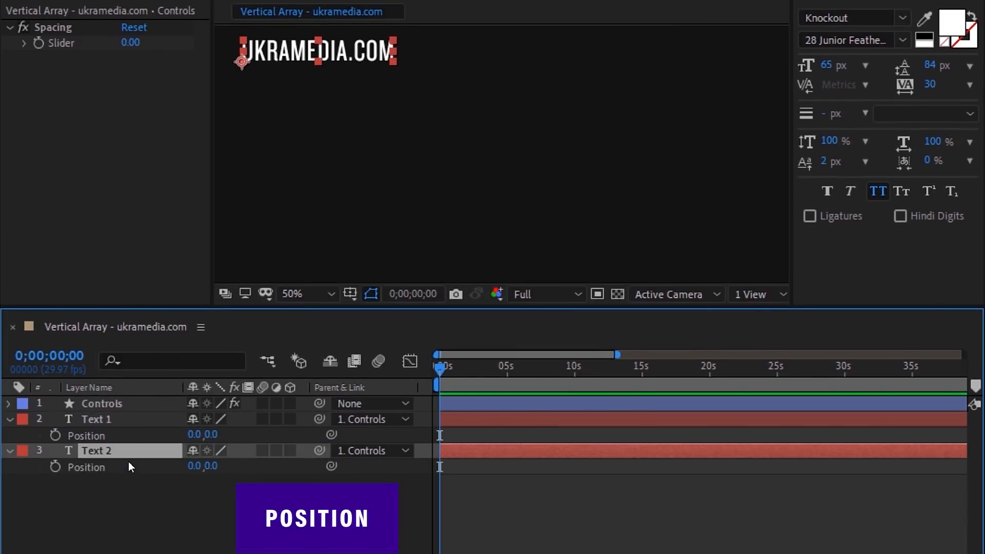
Step: Separate Text 2's Position into X and Y Position and select Y Position for an expression
{"action": "right_click", "coordinate": [73, 471]}
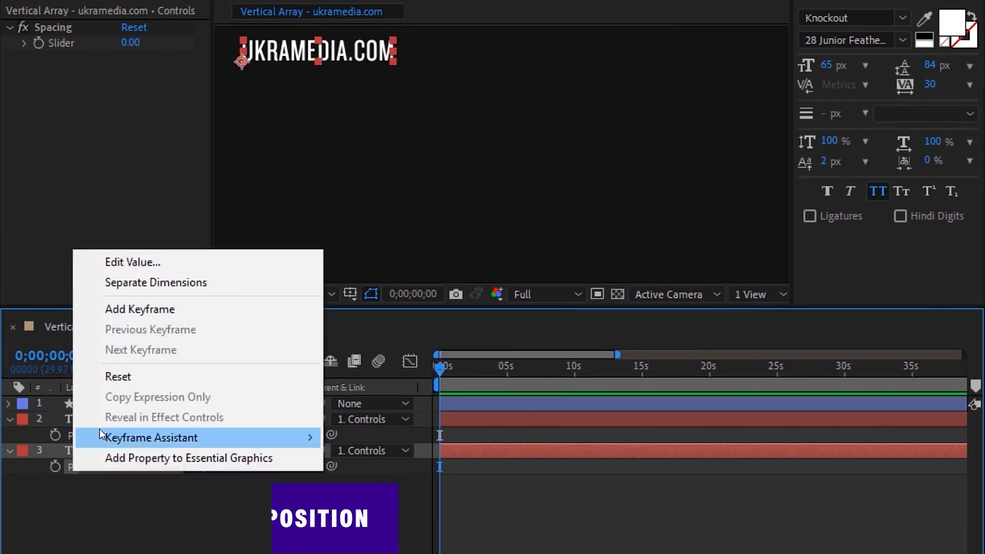
{"action": "left_click", "coordinate": [153, 292]}
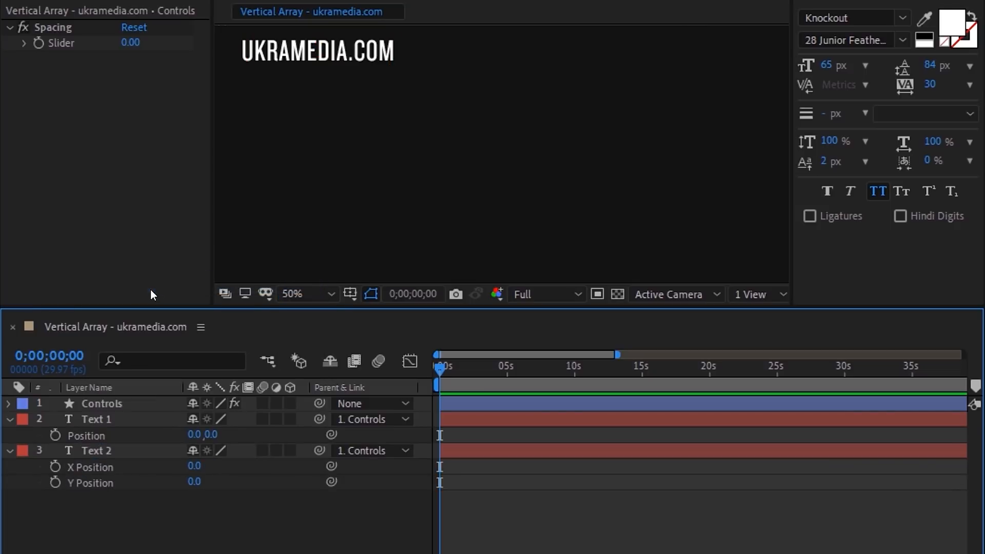
{"action": "left_click", "coordinate": [121, 465], "text": "alt+shift"}
{"action": "left_click", "coordinate": [88, 467]}
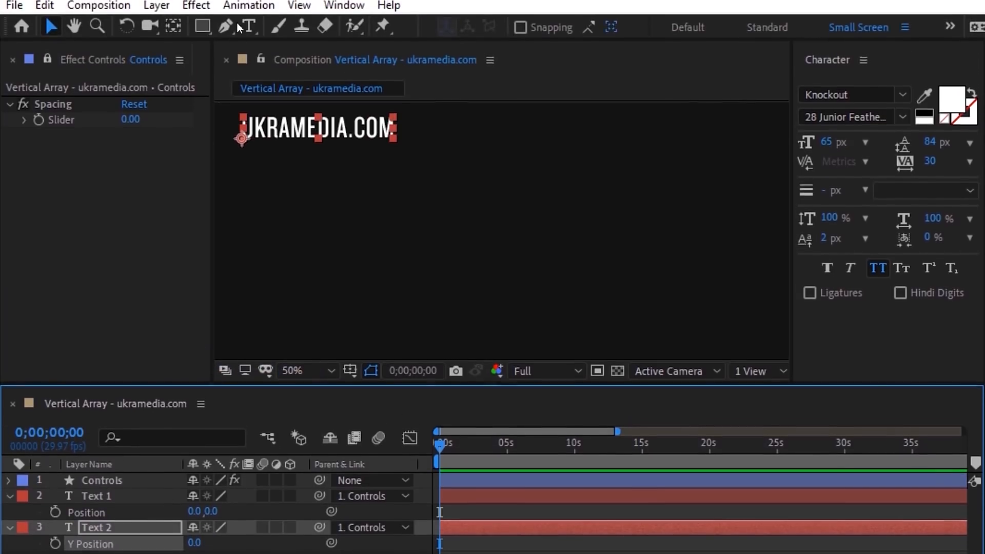
{"action": "left_click", "coordinate": [241, 10]}
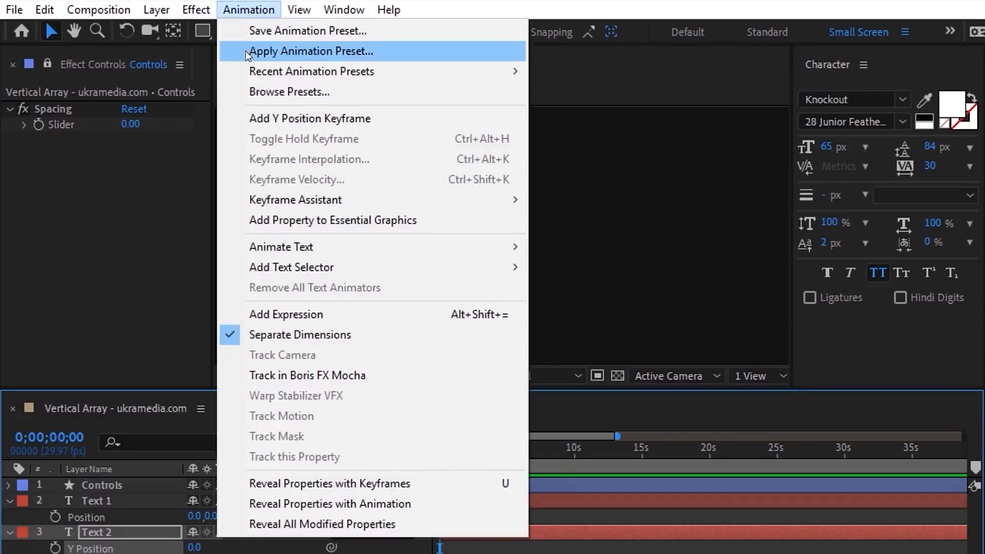
Step: Start Text 2's Y Position expression with spacing from the Spacing slider and currentTextHeight from sourceRectAtTime().height
{"action": "left_click", "coordinate": [294, 315]}
{"action": "type", "text": "spacing ="}
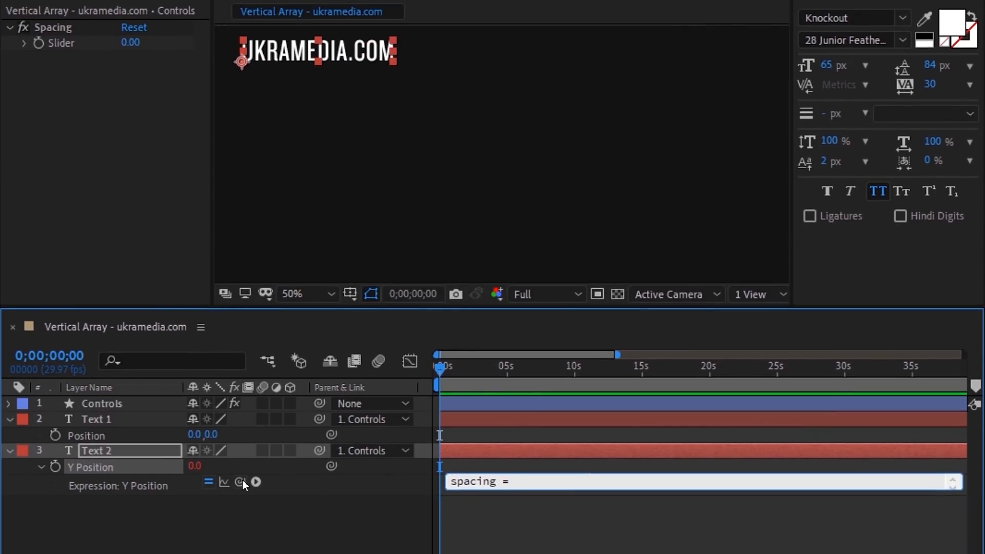
{"action": "left_click_drag", "start_coordinate": [240, 481], "coordinate": [97, 43]}
{"action": "type", "text": ".value;"}
{"action": "key", "text": "Return"}
{"action": "type", "text": "currentTex"}
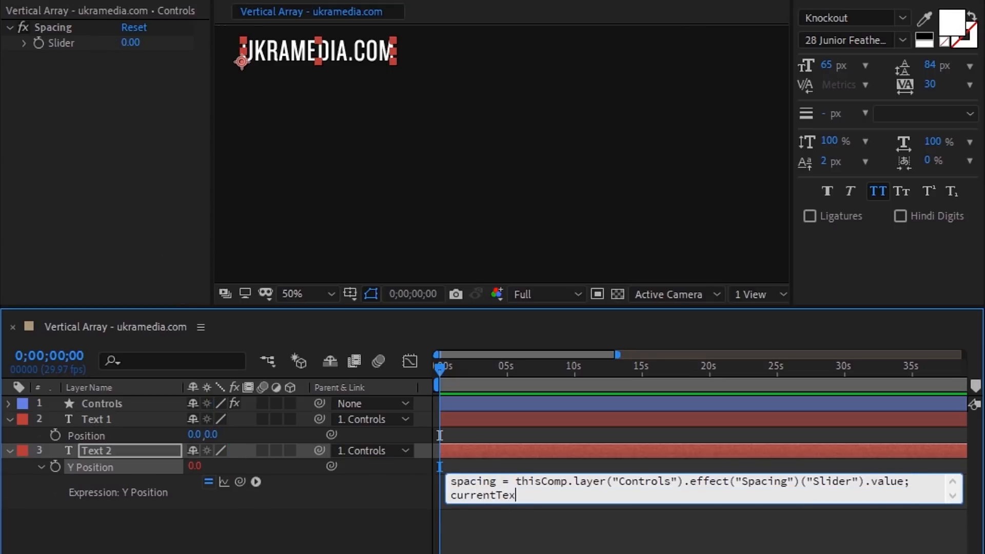
{"action": "type", "text": "tHeight = sourceRectAtTime()."}
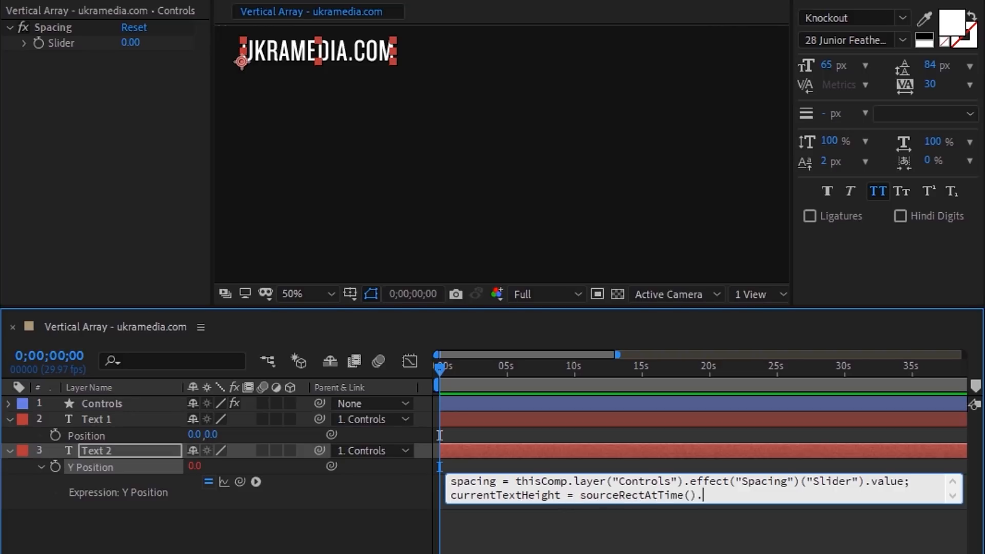
{"action": "type", "text": "height;"}
{"action": "key", "text": "Return"}
Step: Add the layer above's Y position via thisComp.layer(index - 1), add height plus spacing, and set Spacing to 15
{"action": "type", "text": "layerAboveYPosition ="}
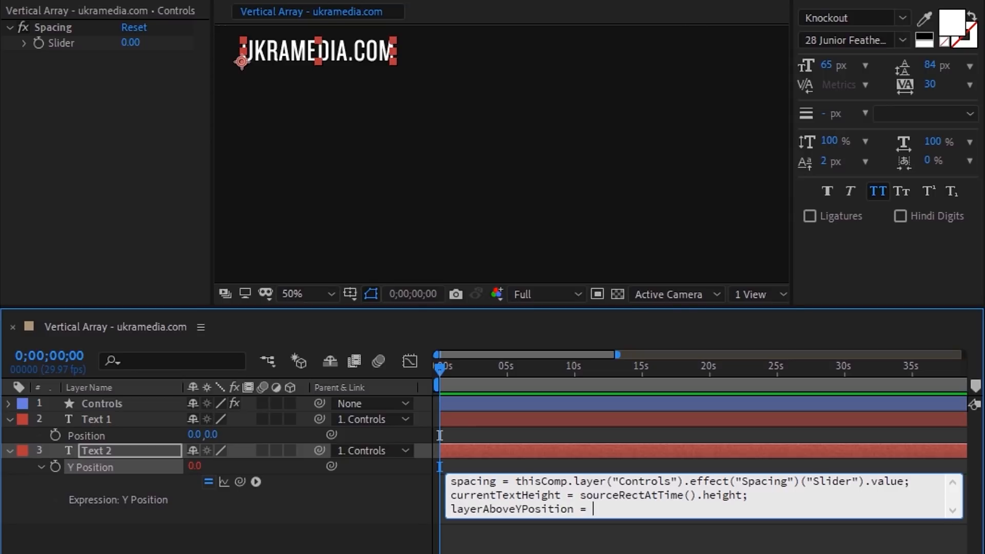
{"action": "left_click_drag", "start_coordinate": [240, 482], "coordinate": [211, 432]}
{"action": "type", "text": ";"}
{"action": "key", "text": "Return"}
{"action": "key", "text": "Return"}
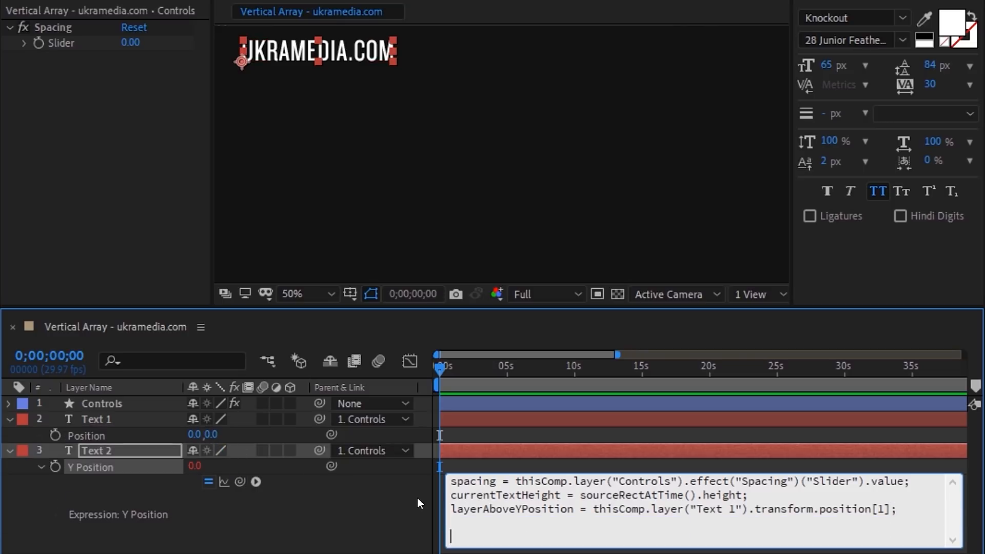
{"action": "left_click_drag", "start_coordinate": [690, 508], "coordinate": [739, 508]}
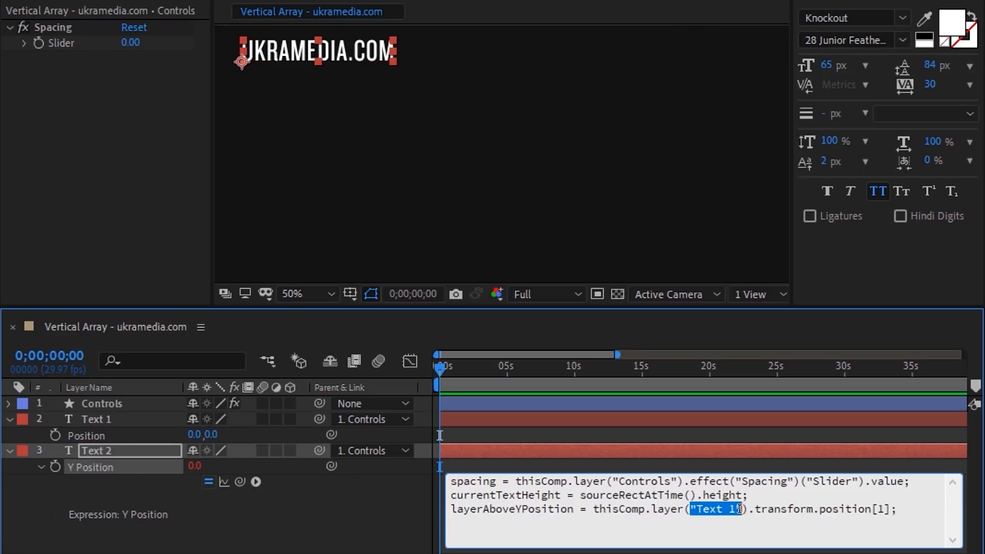
{"action": "type", "text": "index - 1"}
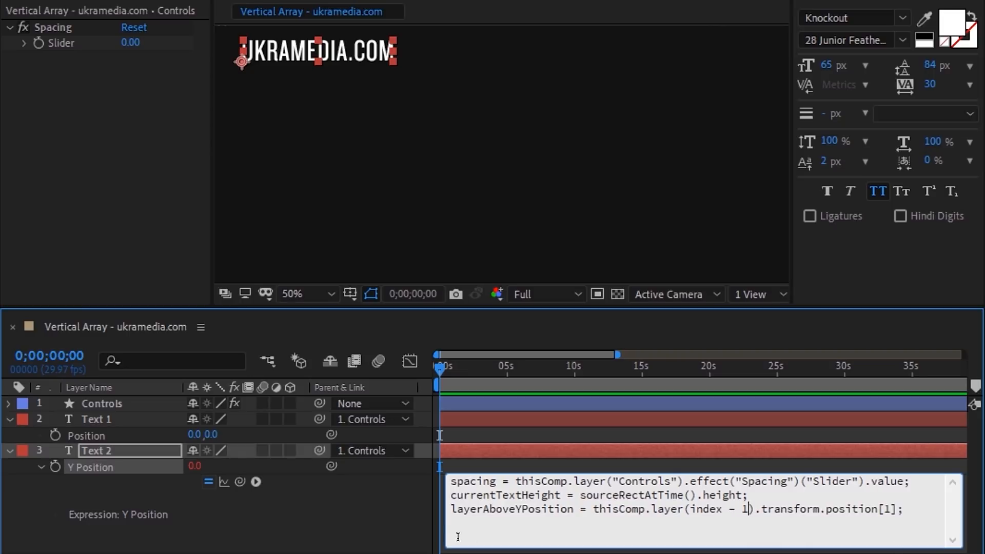
{"action": "type", "text": "boveYPosition +"}
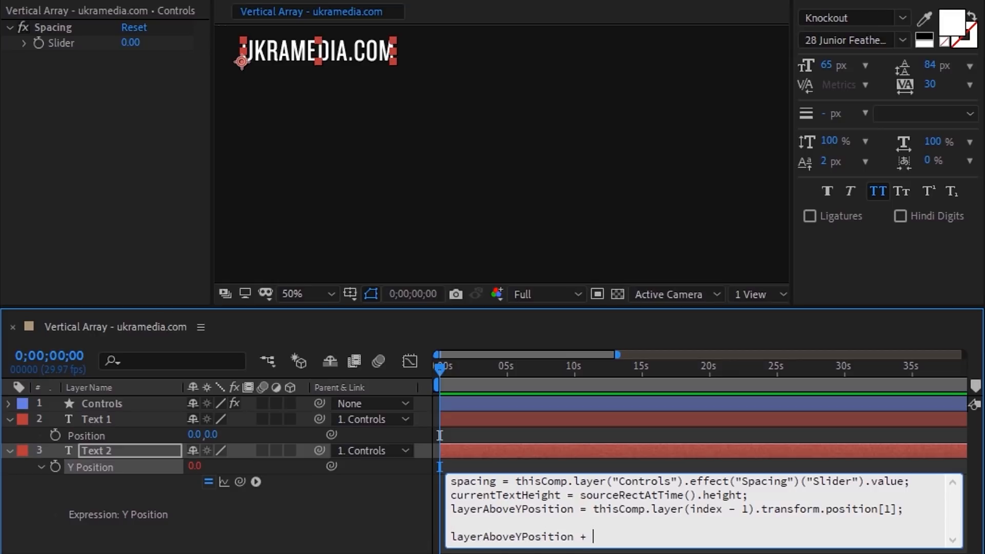
{"action": "type", "text": "tHeight"}
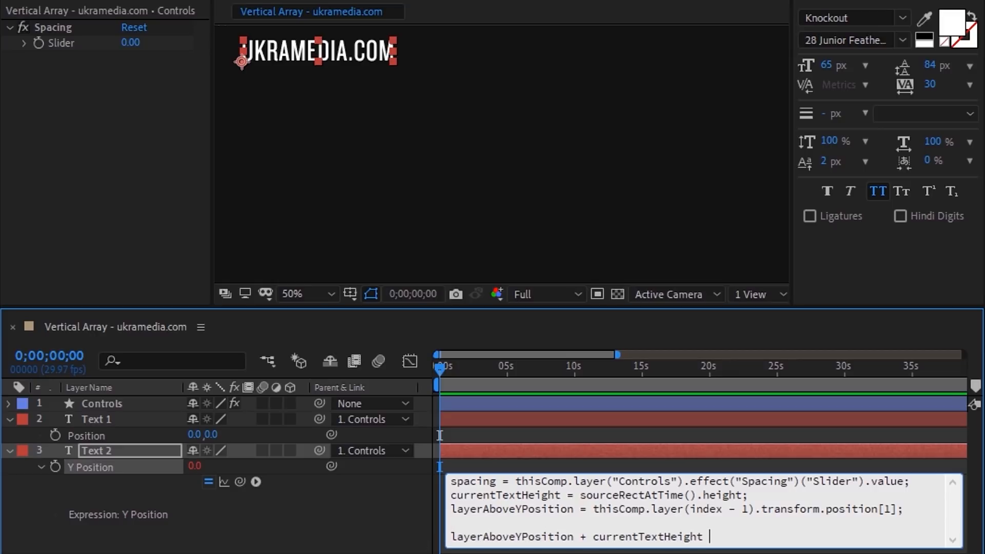
{"action": "type", "text": " + spacing"}
{"action": "left_click", "coordinate": [419, 537]}
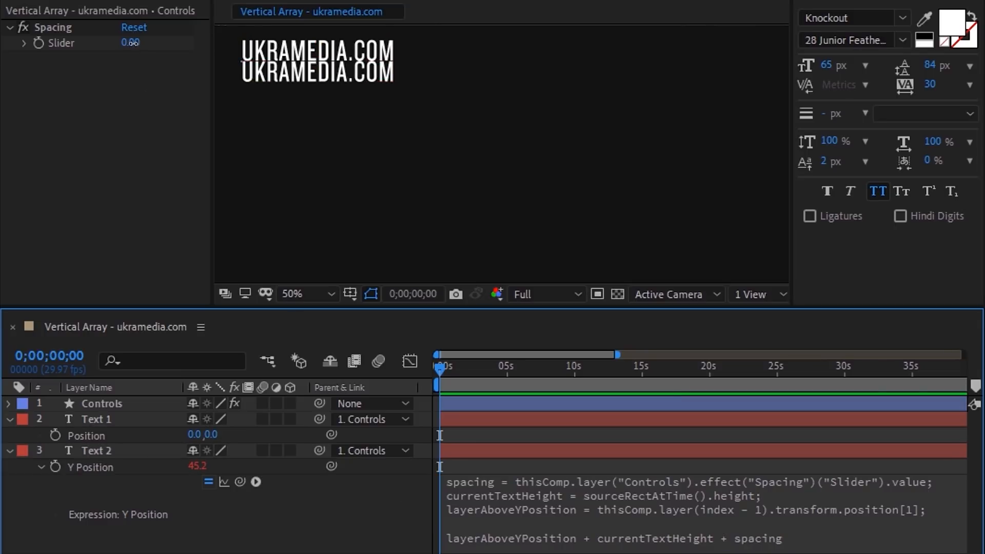
{"action": "left_click_drag", "start_coordinate": [131, 42], "coordinate": [152, 52]}
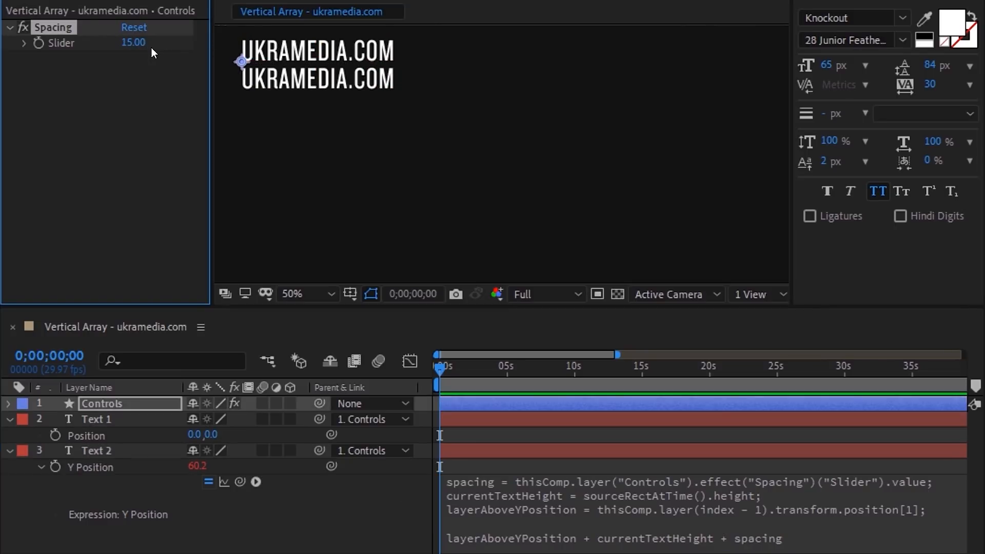
Step: Duplicate the Text 2 layer with Ctrl+D to build the stack of layers up to Text 8
{"action": "left_click", "coordinate": [284, 495]}
{"action": "key", "text": "u"}
{"action": "left_click", "coordinate": [132, 433]}
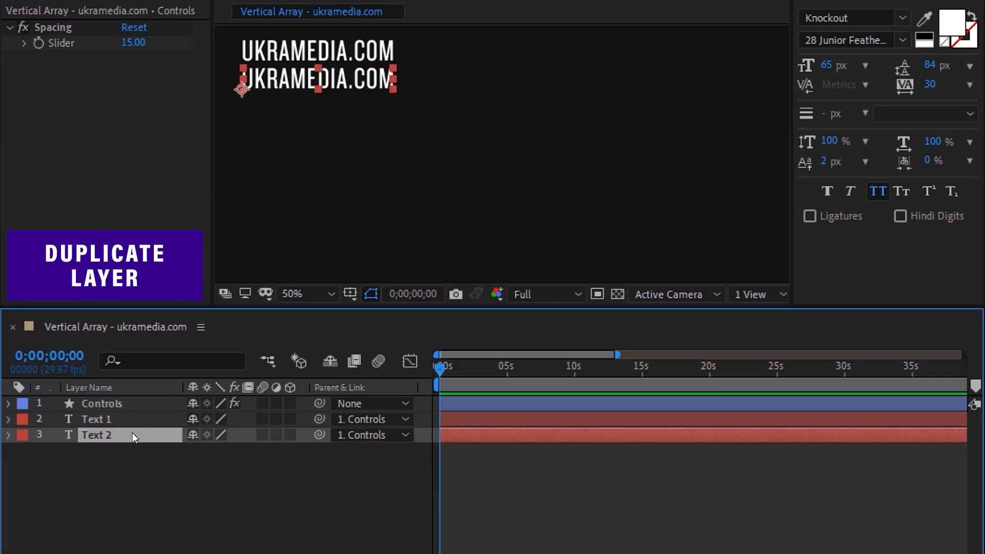
{"action": "key", "text": "ctrl+d"}
{"action": "key", "text": "ctrl+d"}
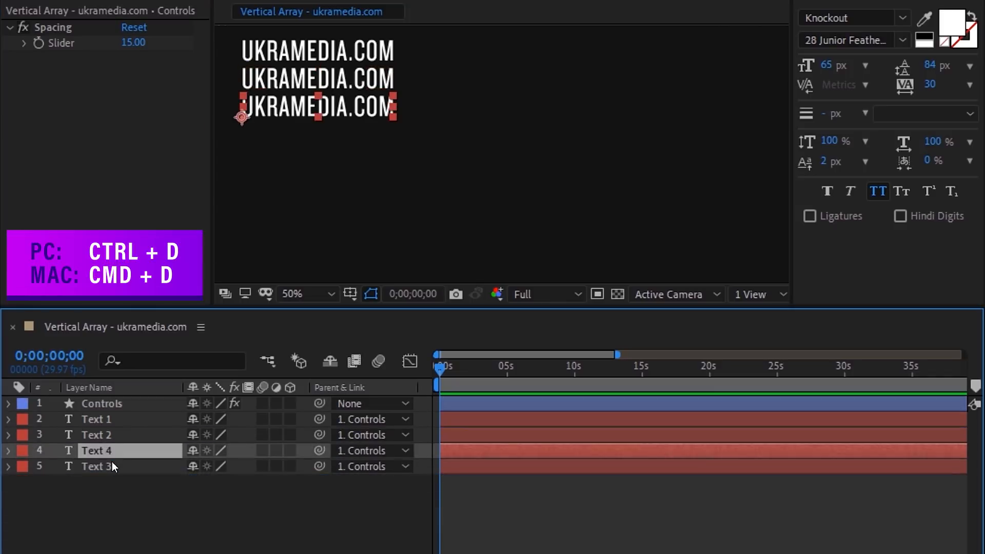
{"action": "left_click_drag", "start_coordinate": [119, 447], "coordinate": [138, 544]}
{"action": "key", "text": "ctrl+d"}
{"action": "key", "text": "ctrl+d"}
{"action": "key", "text": "ctrl+d"}
{"action": "key", "text": "ctrl+d"}
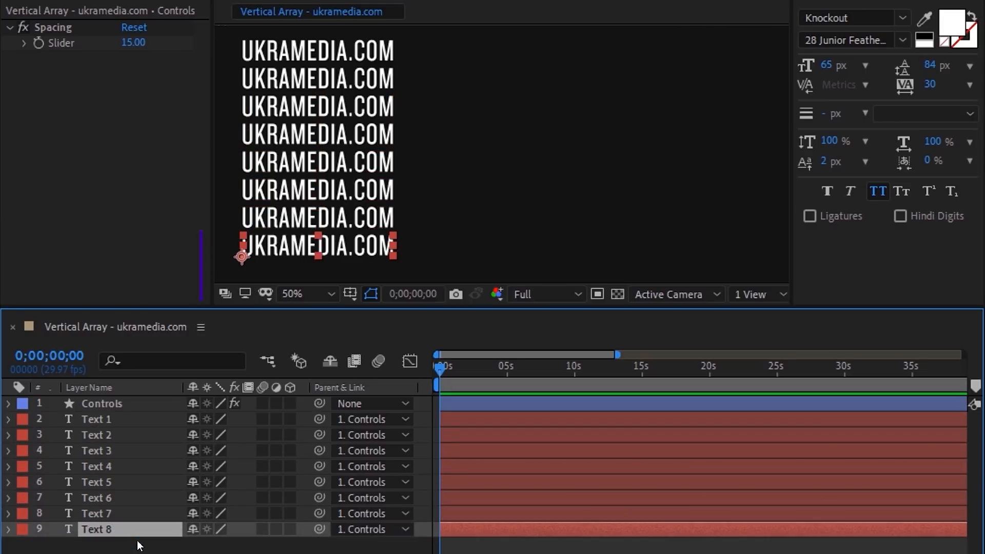
Step: Set Spacing to 8 and shrink the second UKRAMEDIA.COM line's font size to 53 px
{"action": "mouse_move", "coordinate": [134, 43]}
{"action": "left_mouse_down"}
{"action": "mouse_move", "coordinate": [157, 43]}
{"action": "mouse_move", "coordinate": [126, 41]}
{"action": "left_mouse_up"}
{"action": "left_click", "coordinate": [379, 82]}
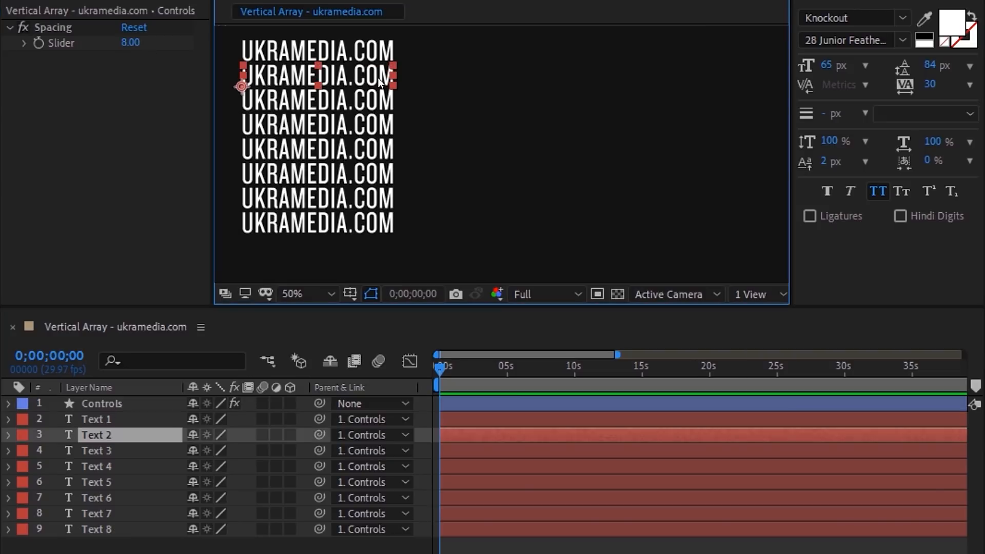
{"action": "mouse_move", "coordinate": [822, 65]}
{"action": "left_mouse_down"}
{"action": "mouse_move", "coordinate": [841, 66]}
{"action": "mouse_move", "coordinate": [826, 73]}
{"action": "left_mouse_up"}
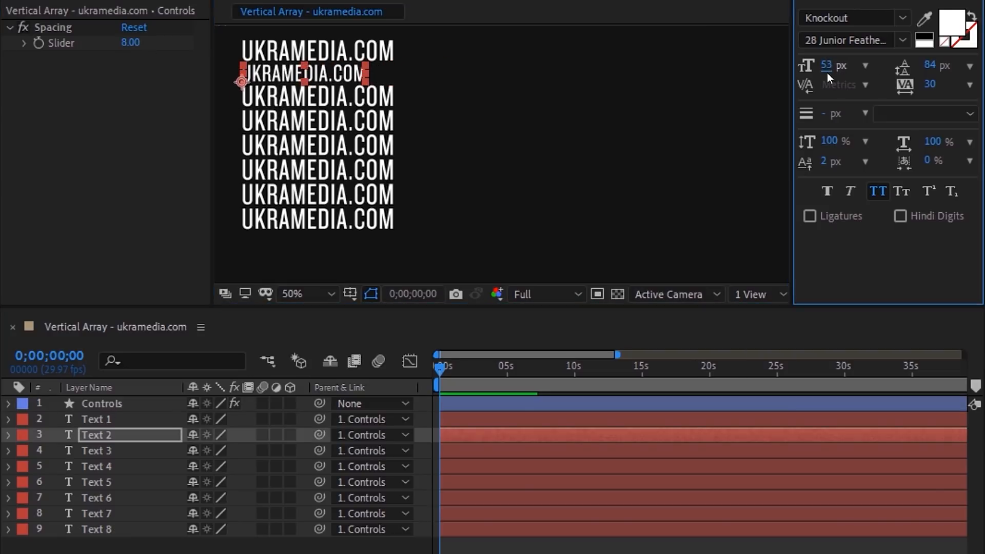
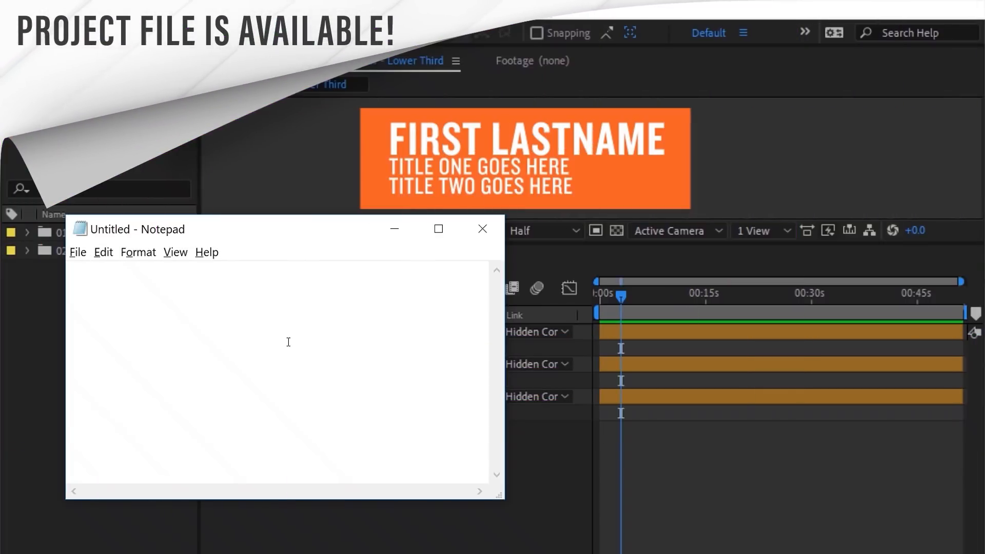
Step: Write the header Name, Title 1, Title 2 plus one data row and save it as Lower Third Text.csv
{"action": "type", "text": "Name, Title "}
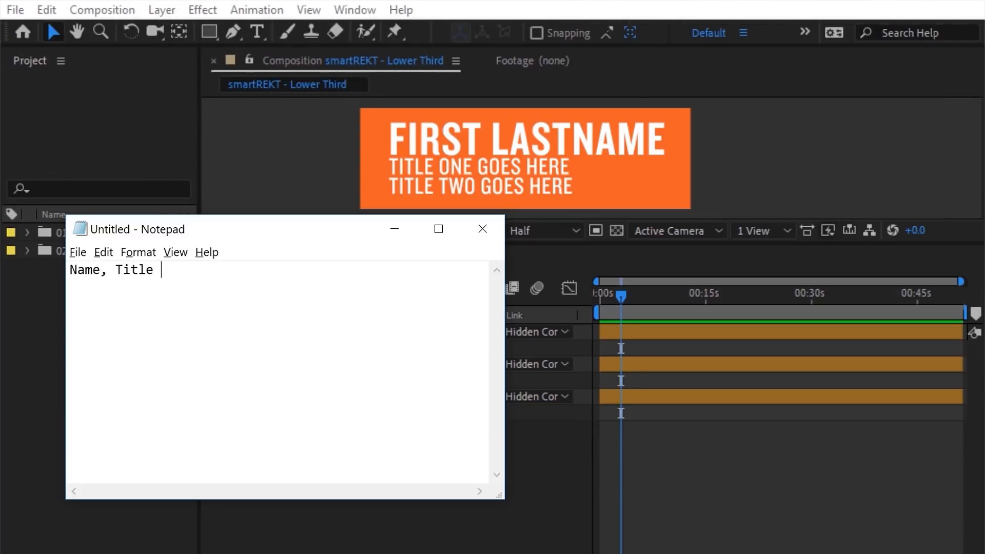
{"action": "type", "text": "1, Title 2 "}
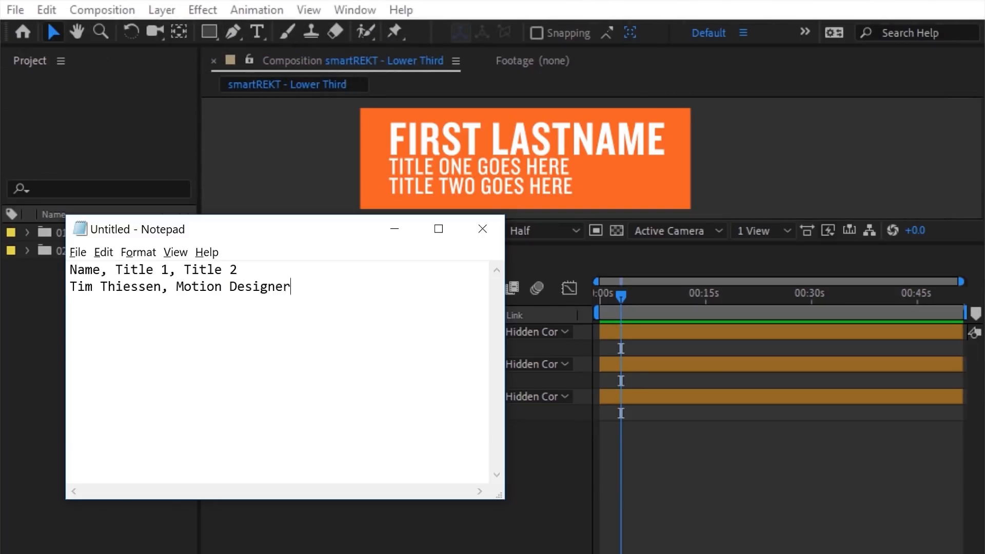
{"action": "left_click", "coordinate": [78, 252]}
{"action": "left_click", "coordinate": [96, 323]}
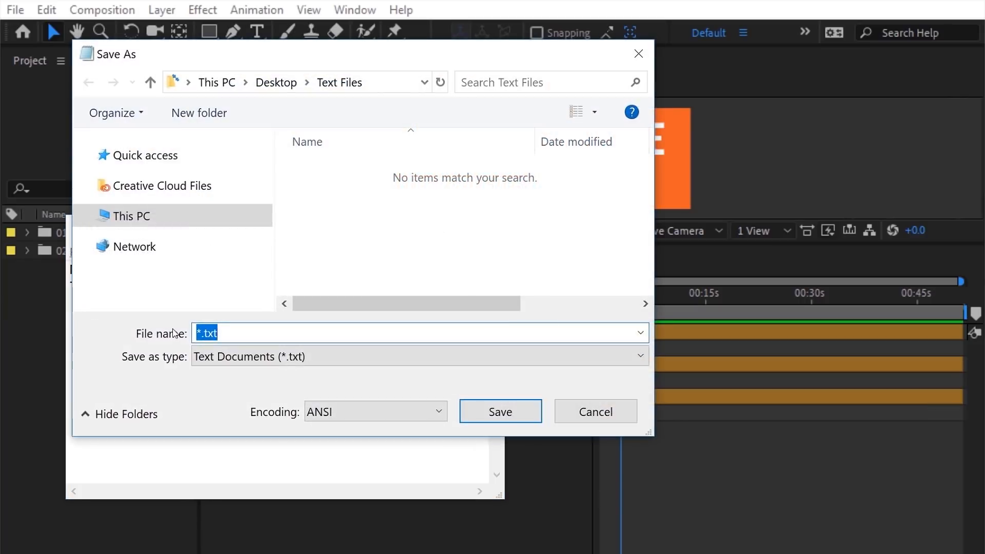
{"action": "type", "text": "Lower Third Text.csv"}
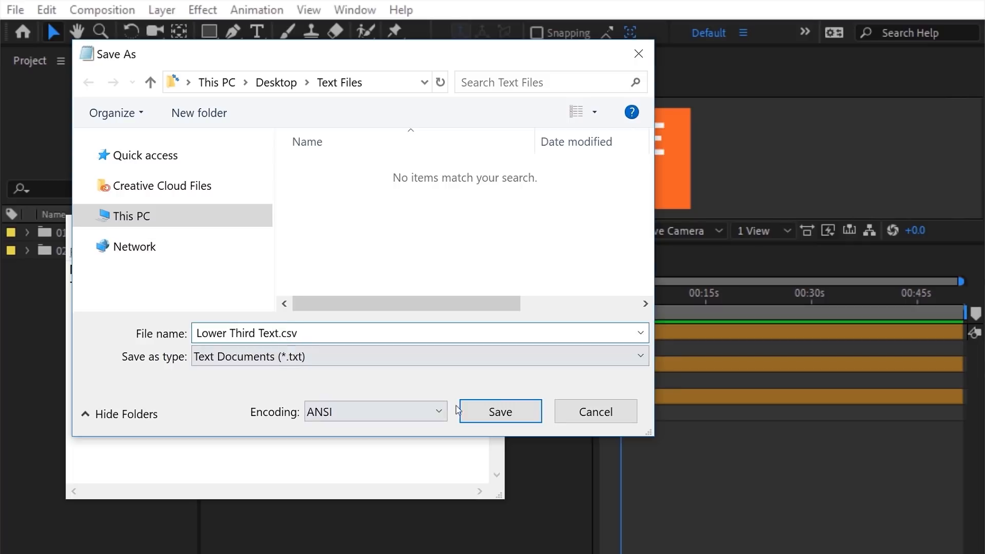
{"action": "left_click", "coordinate": [458, 409]}
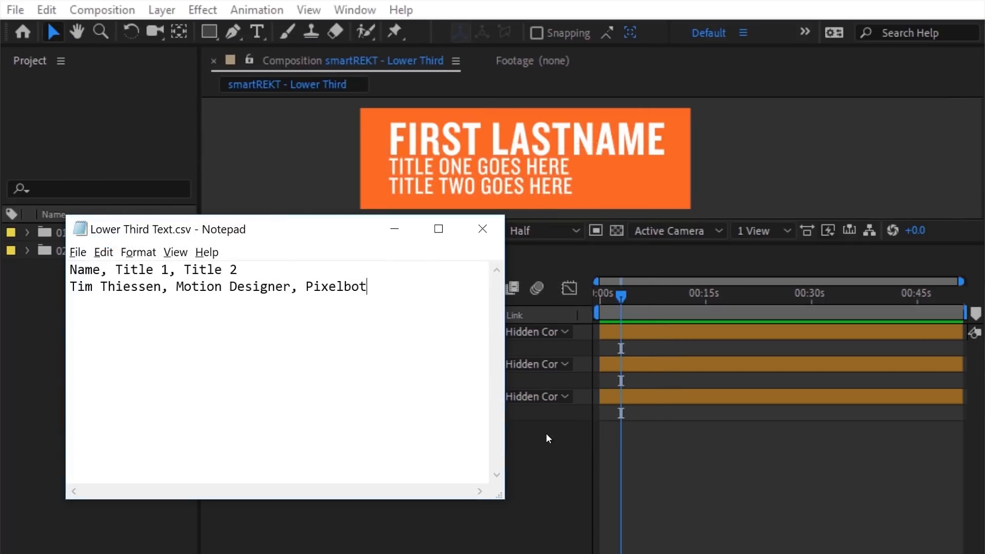
{"action": "left_click", "coordinate": [546, 433]}
Step: Preview the lower third, then import Lower Third Text.csv into the project
{"action": "key", "text": "space"}
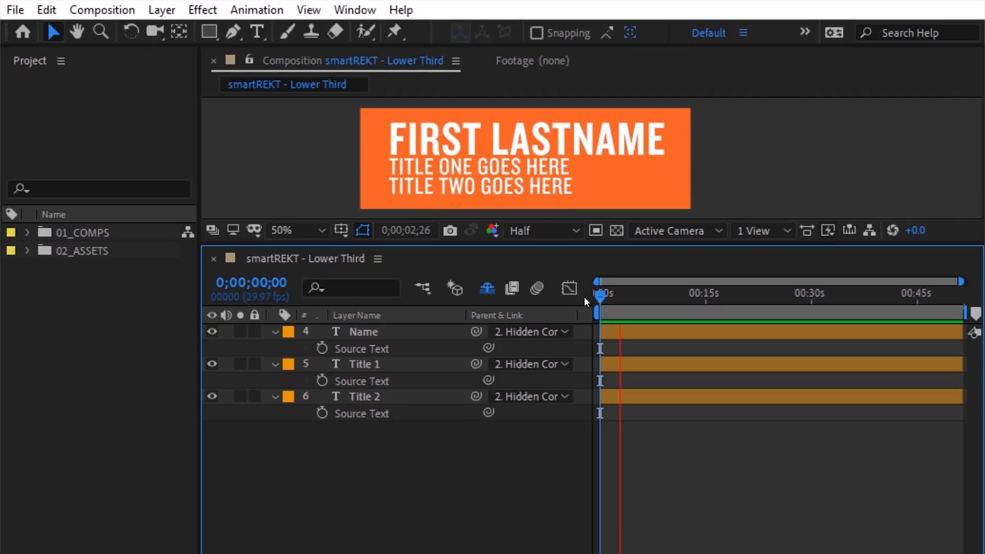
{"action": "key", "text": "space"}
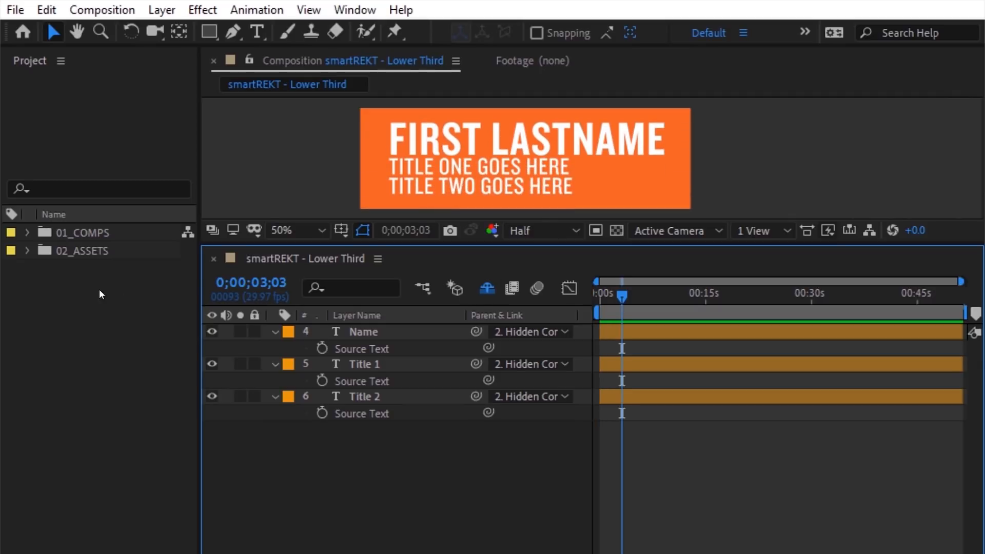
{"action": "right_click", "coordinate": [16, 276]}
{"action": "mouse_move", "coordinate": [112, 368]}
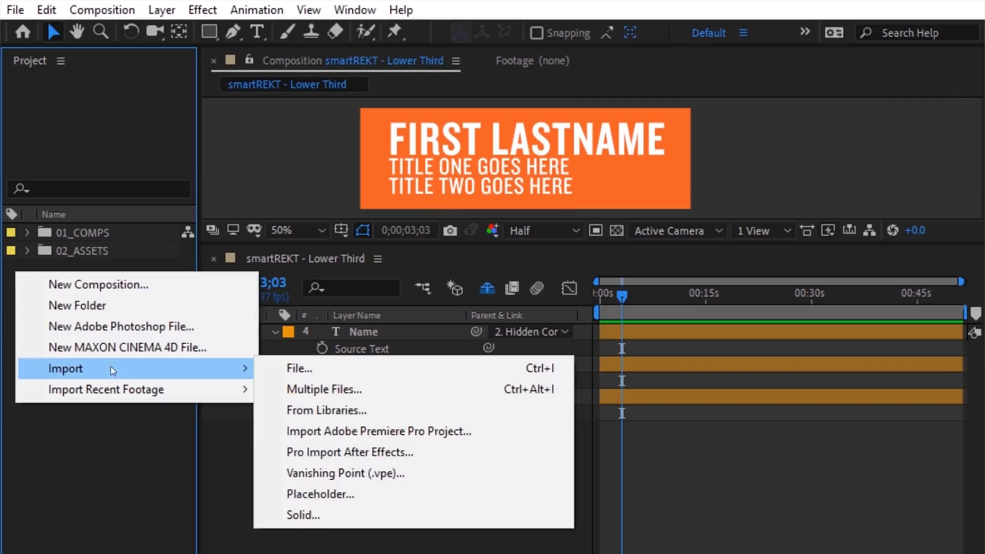
{"action": "left_click", "coordinate": [304, 368]}
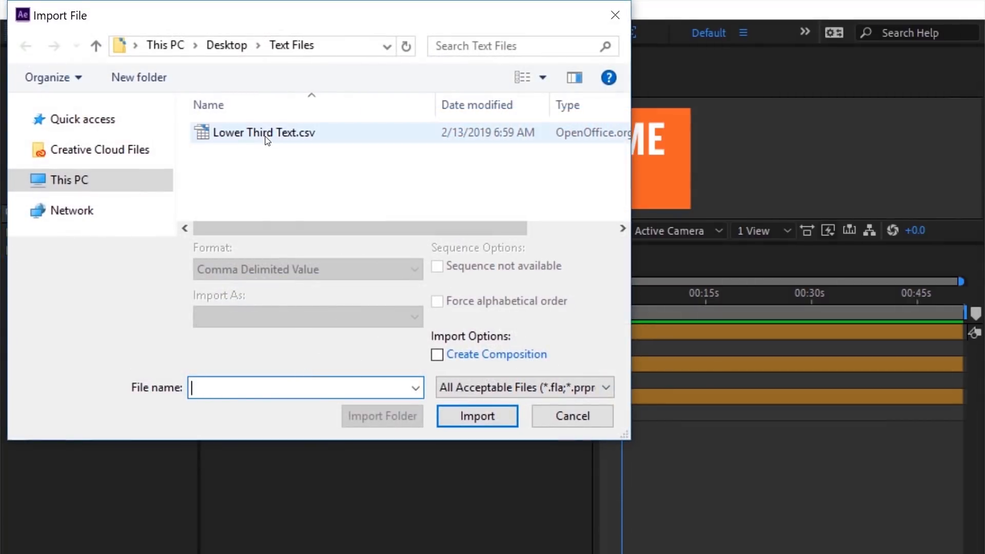
{"action": "left_click", "coordinate": [266, 135]}
{"action": "left_click", "coordinate": [448, 410]}
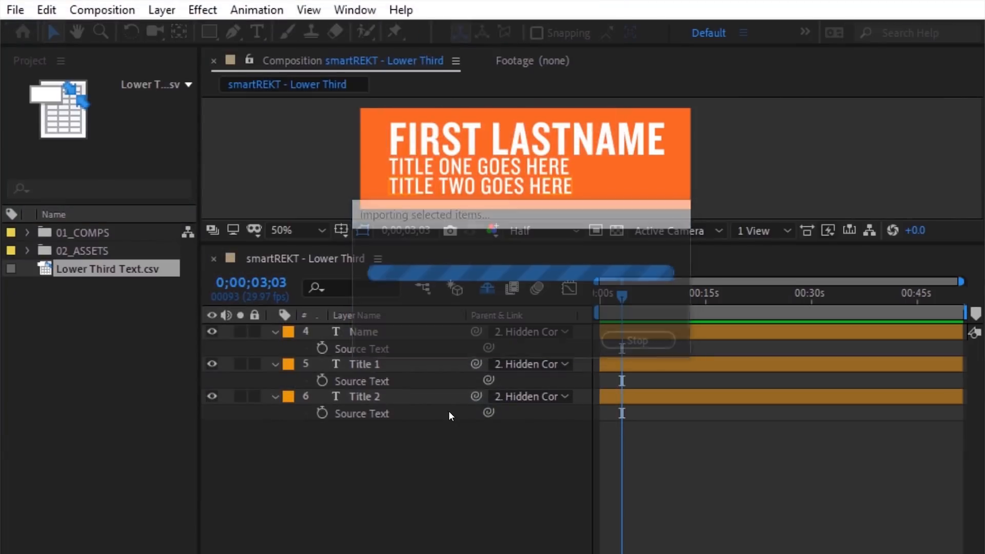
Step: Add the CSV to the comp and reveal its Name, Title 1 and Title 2 data values
{"action": "left_click_drag", "start_coordinate": [147, 269], "coordinate": [318, 331]}
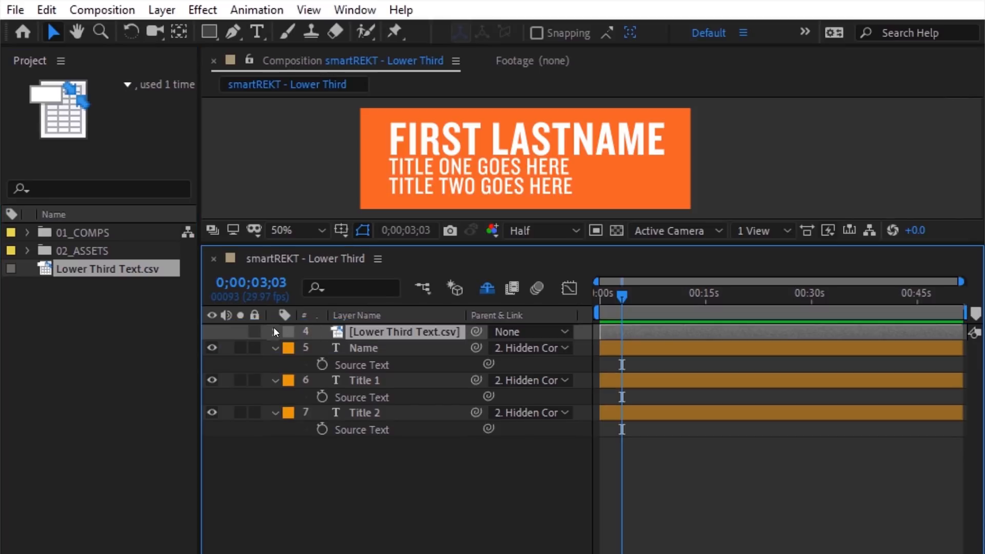
{"action": "left_click", "coordinate": [276, 332]}
{"action": "left_click", "coordinate": [291, 350]}
{"action": "left_click", "coordinate": [307, 364]}
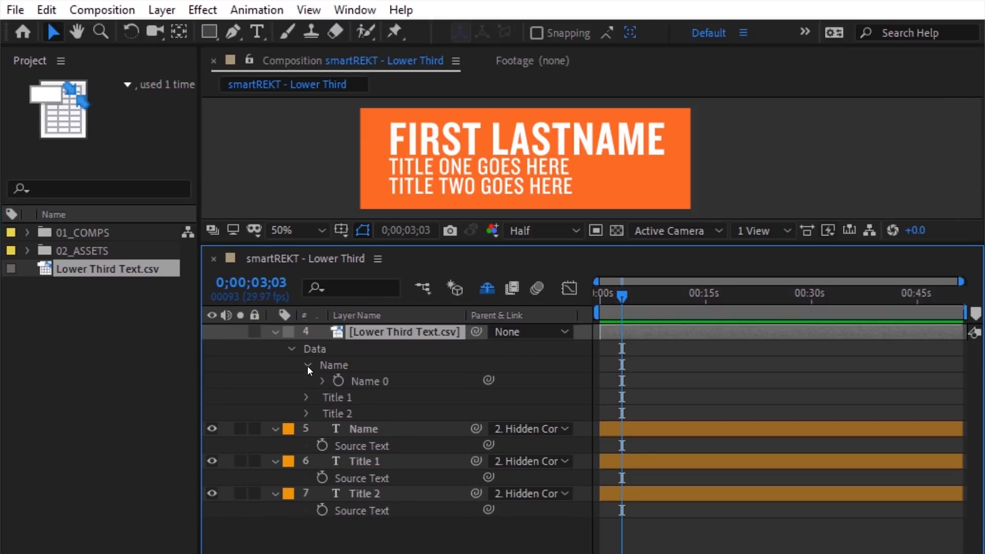
{"action": "left_click", "coordinate": [307, 398]}
{"action": "left_click", "coordinate": [307, 430]}
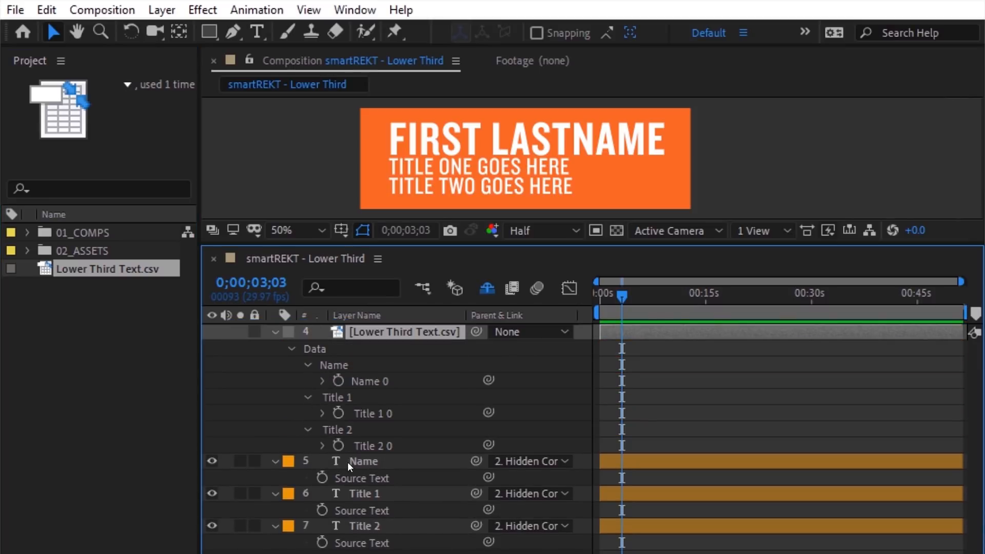
Step: Link the Name, Title 1 and Title 2 layers' Source Text to their CSV columns and preview
{"action": "left_click_drag", "start_coordinate": [488, 477], "coordinate": [395, 382]}
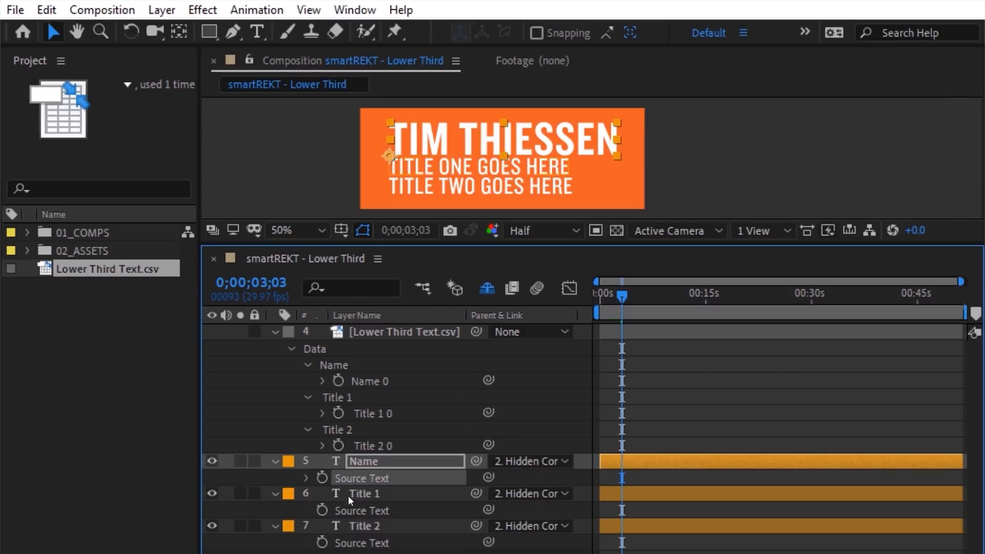
{"action": "left_click_drag", "start_coordinate": [488, 509], "coordinate": [388, 415]}
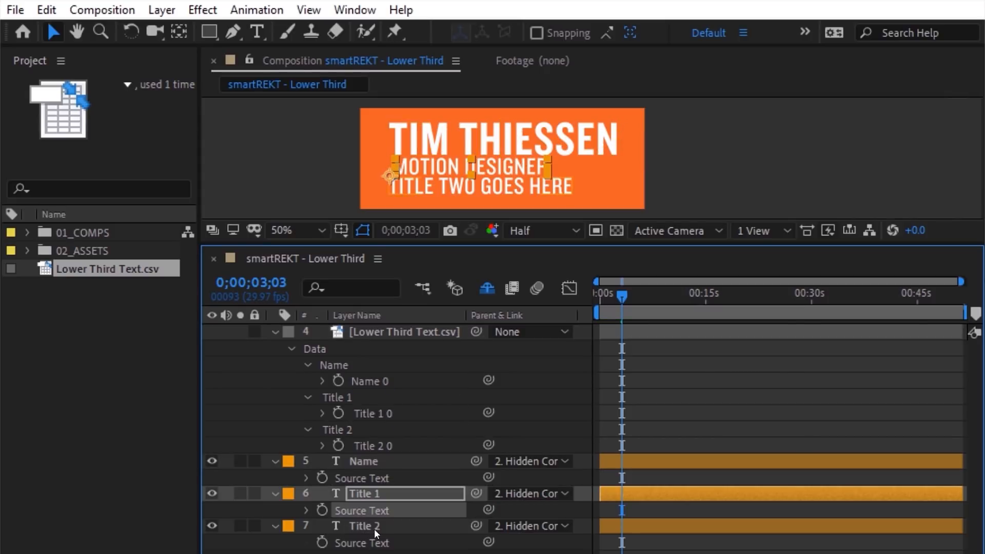
{"action": "left_click_drag", "start_coordinate": [488, 542], "coordinate": [405, 444]}
{"action": "key", "text": "space"}
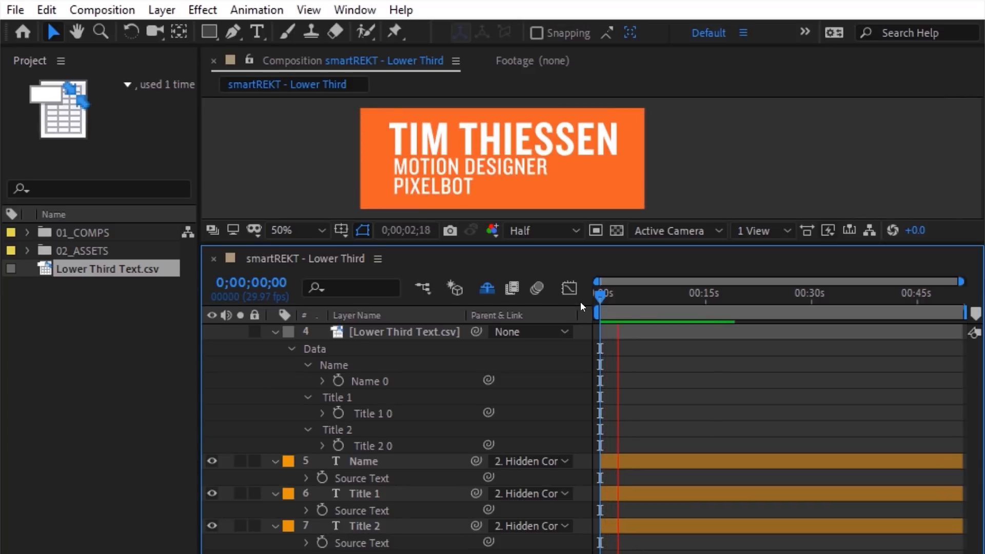
{"action": "key", "text": "space"}
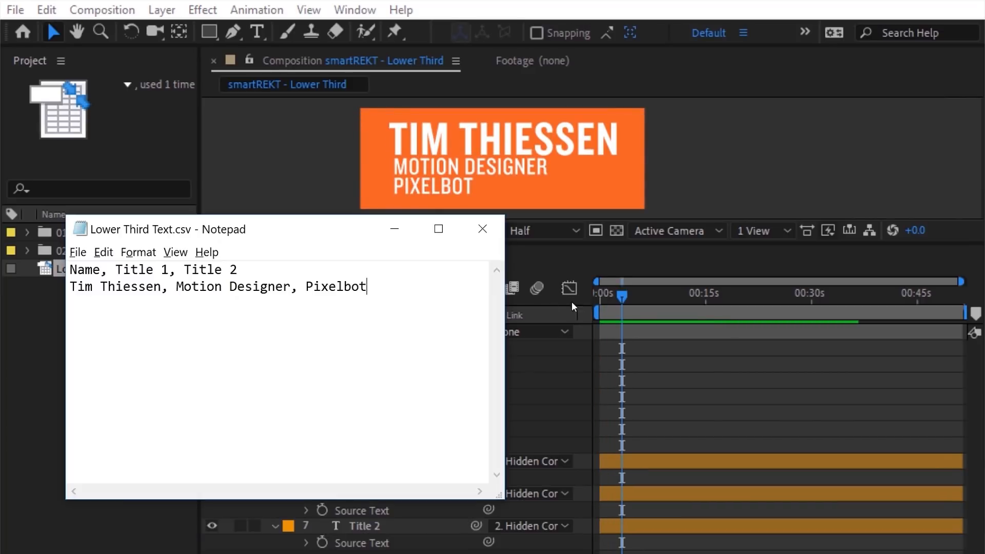
Step: Replace the CSV data row with a new person's name, Designer and Ukramedia.com, then save
{"action": "left_click", "coordinate": [376, 287]}
{"action": "key", "text": "shift+Home"}
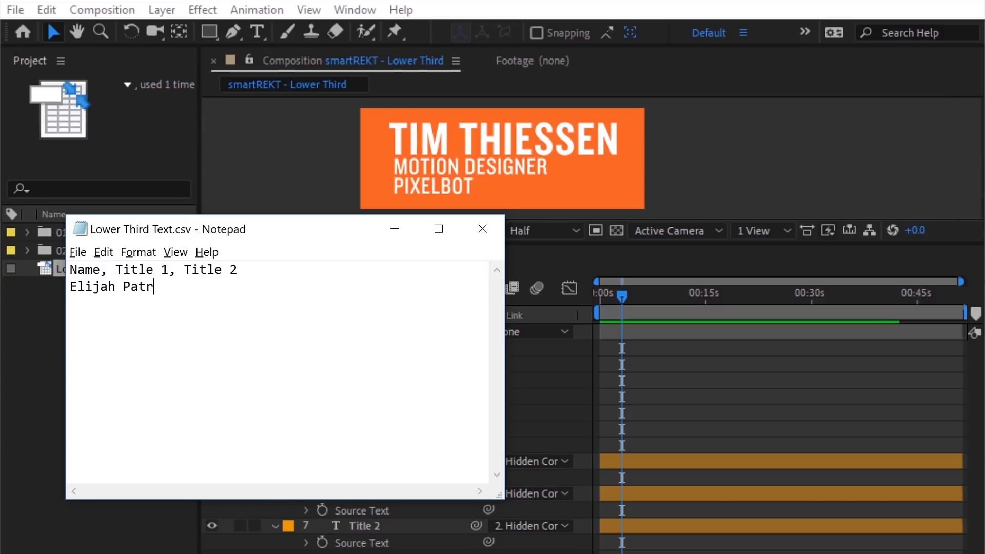
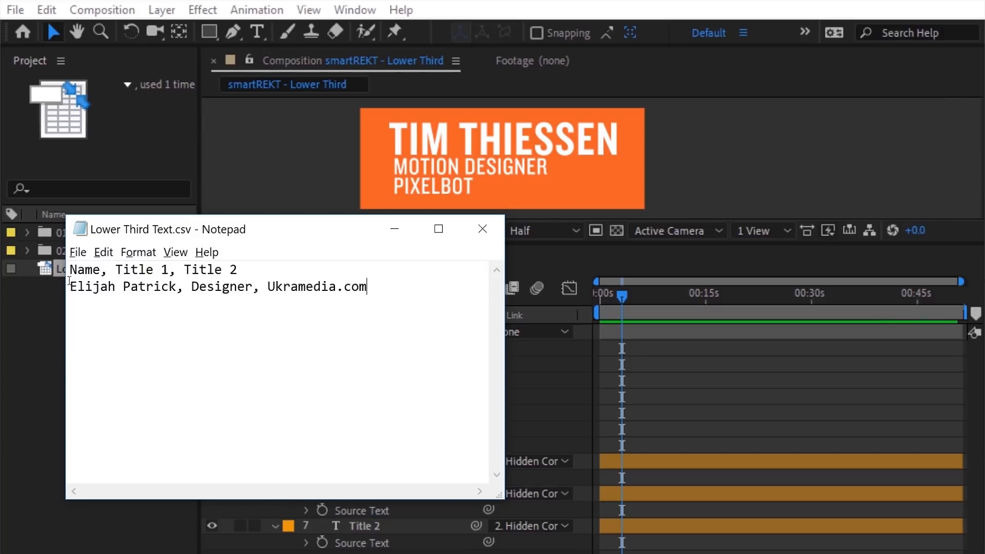
{"action": "left_click", "coordinate": [77, 252]}
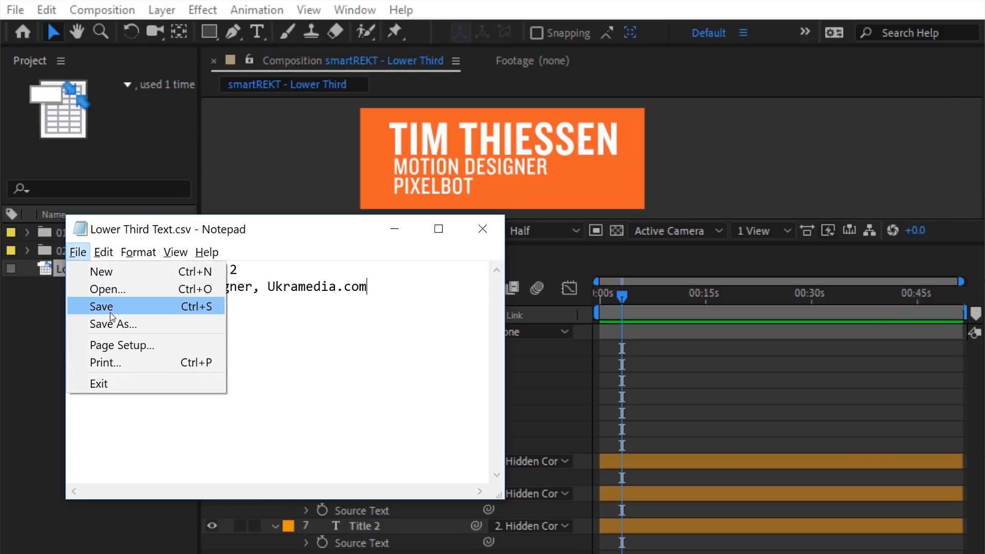
{"action": "left_click", "coordinate": [101, 307]}
Step: Preview the lower third from the start with the updated CSV text
{"action": "left_click", "coordinate": [532, 385]}
{"action": "left_click", "coordinate": [592, 297]}
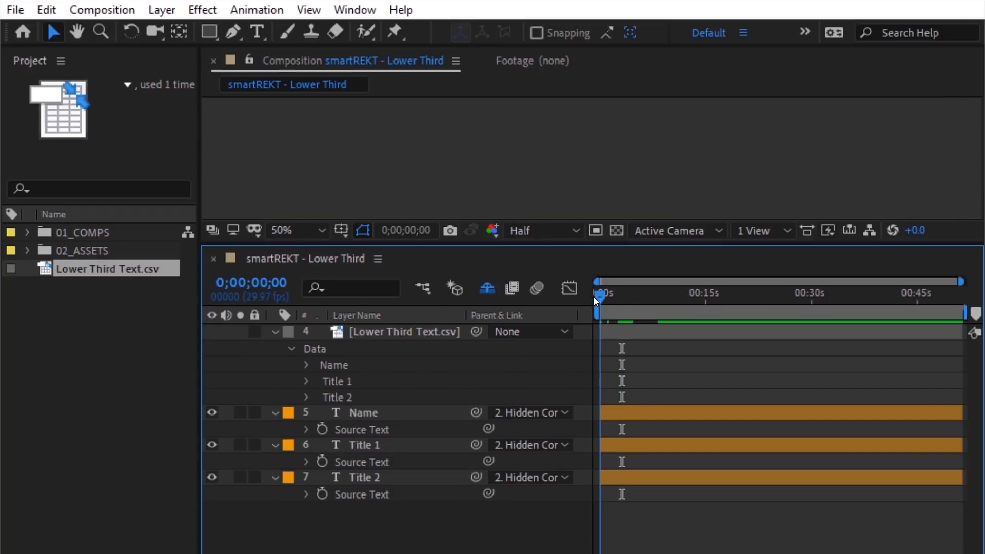
{"action": "key", "text": "space"}
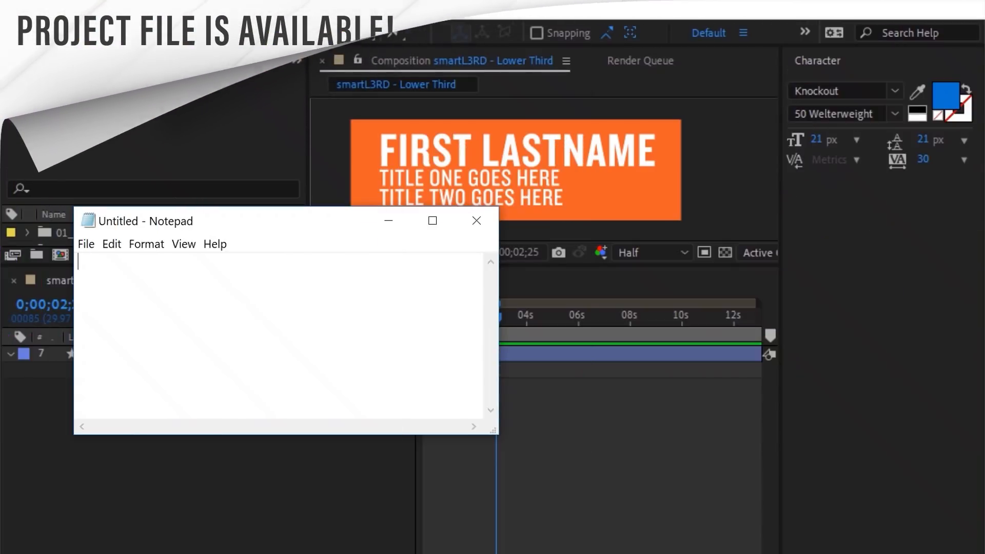
Step: Finish the Hex Code header and save the list as Hex Color Codes in the Text Files folder
{"action": "type", "text": "Code"}
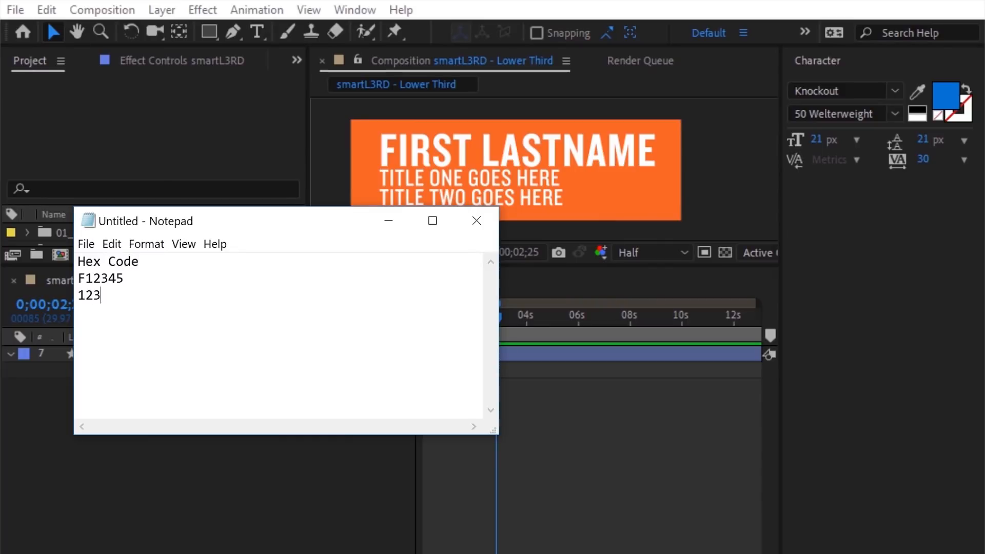
{"action": "left_click", "coordinate": [86, 244]}
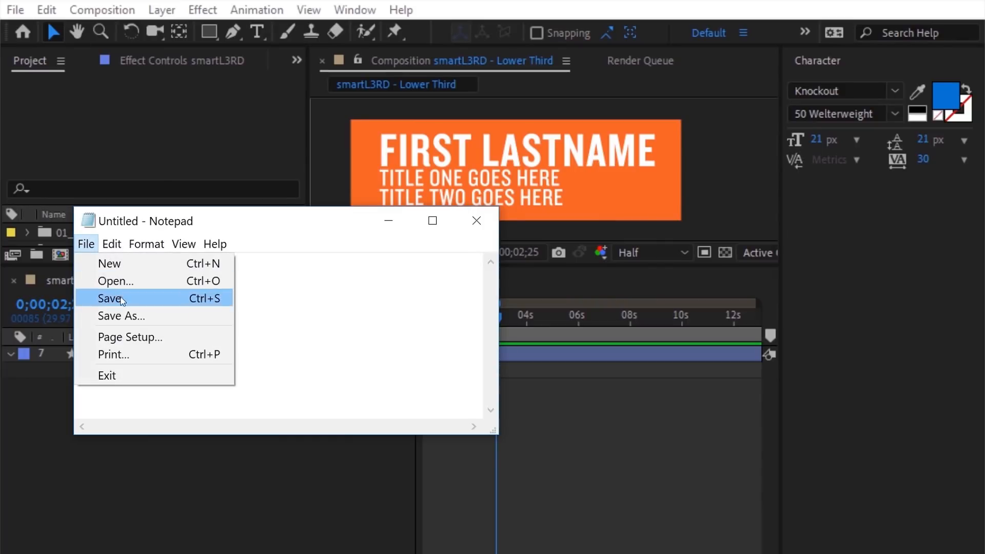
{"action": "left_click", "coordinate": [129, 315]}
{"action": "type", "text": "Hex Color Codes"}
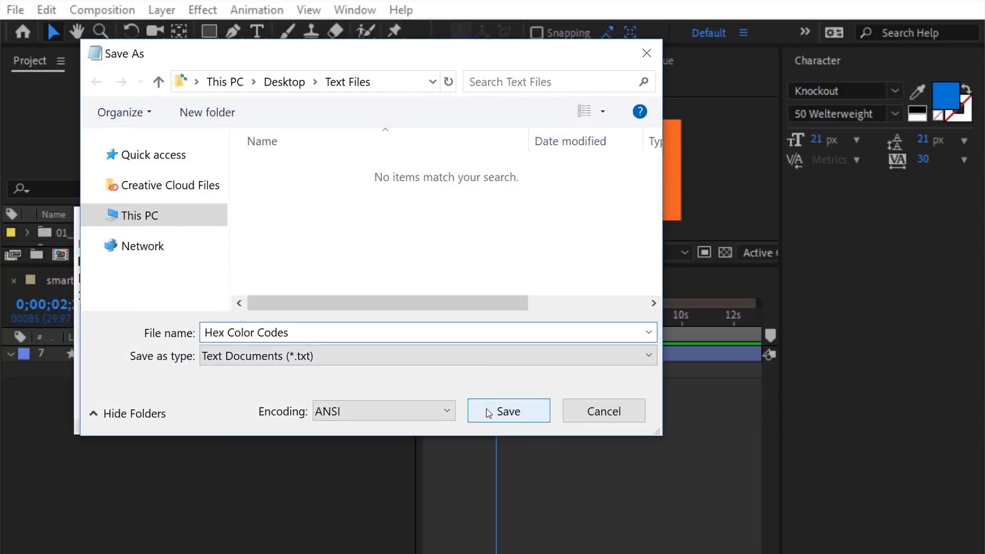
{"action": "left_click", "coordinate": [505, 411]}
Step: Import Hex Color Codes.txt and add it to the composition as a layer
{"action": "left_click", "coordinate": [23, 9]}
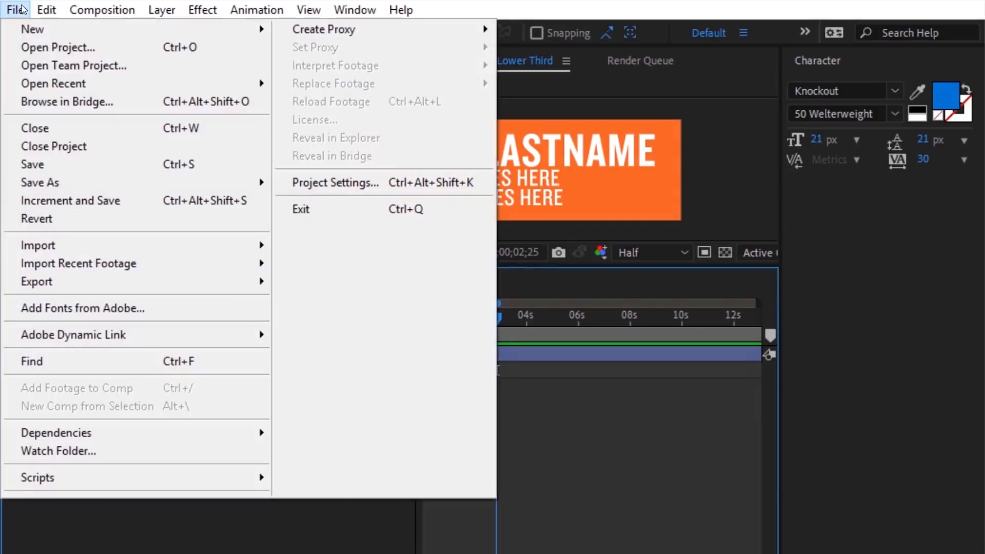
{"action": "mouse_move", "coordinate": [46, 248]}
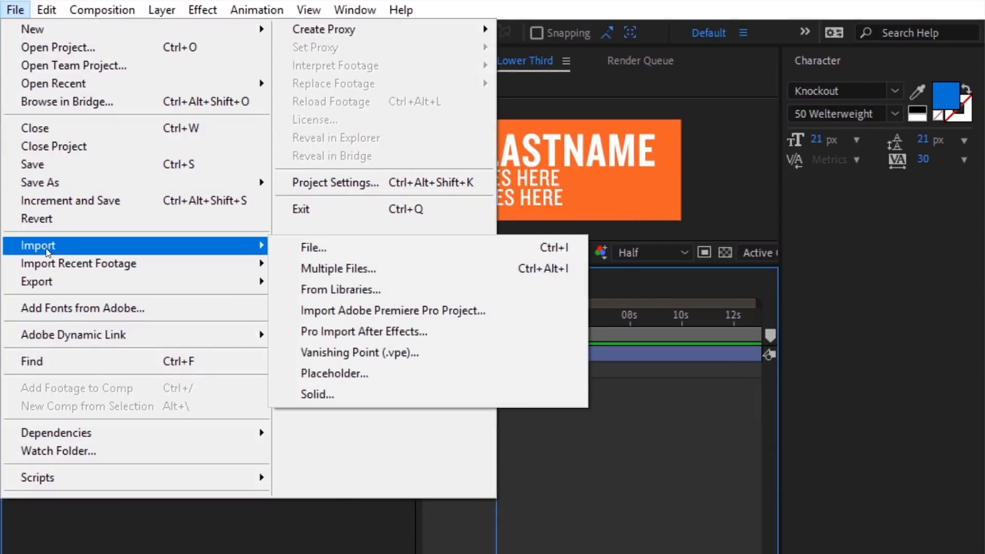
{"action": "left_click", "coordinate": [304, 251]}
{"action": "left_click", "coordinate": [322, 133]}
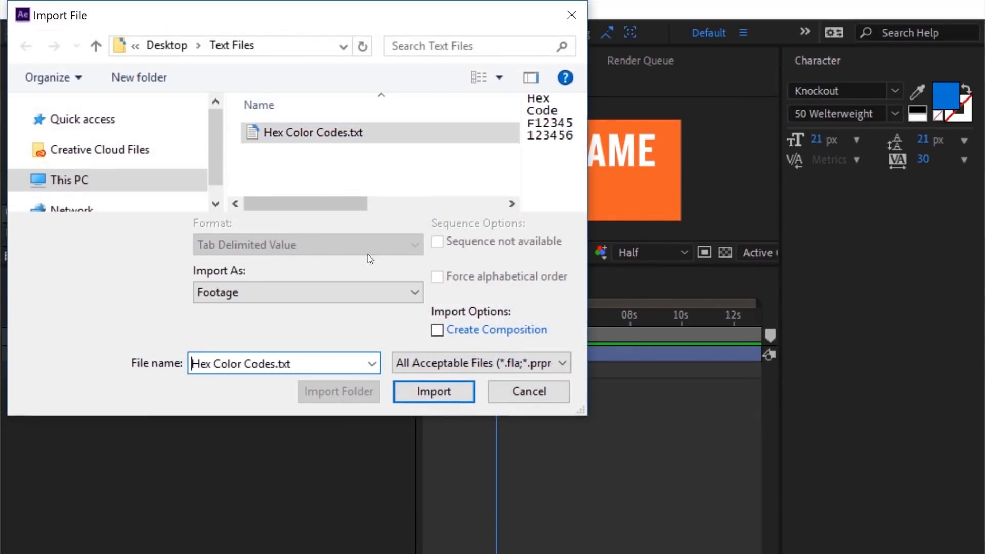
{"action": "left_click", "coordinate": [417, 392]}
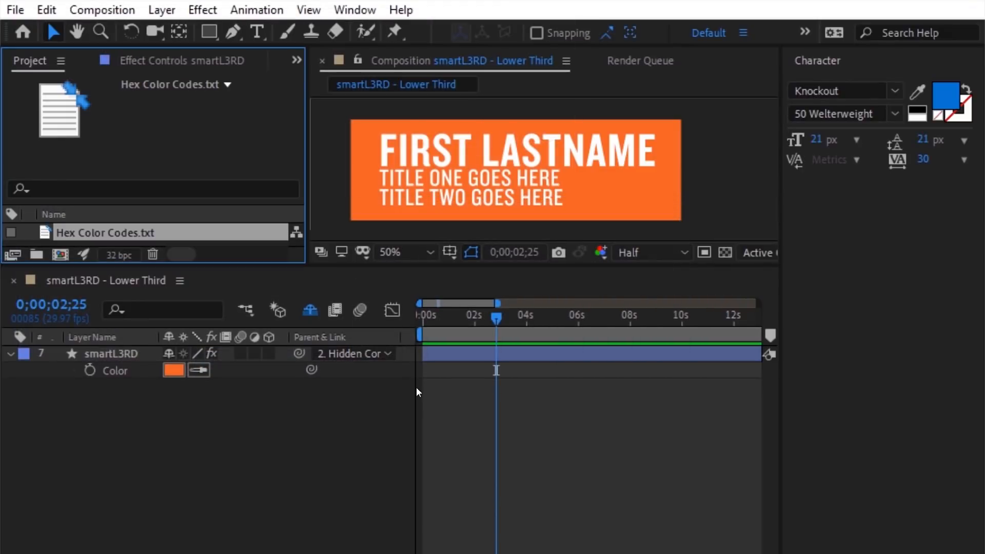
{"action": "left_click_drag", "start_coordinate": [207, 284], "coordinate": [179, 350]}
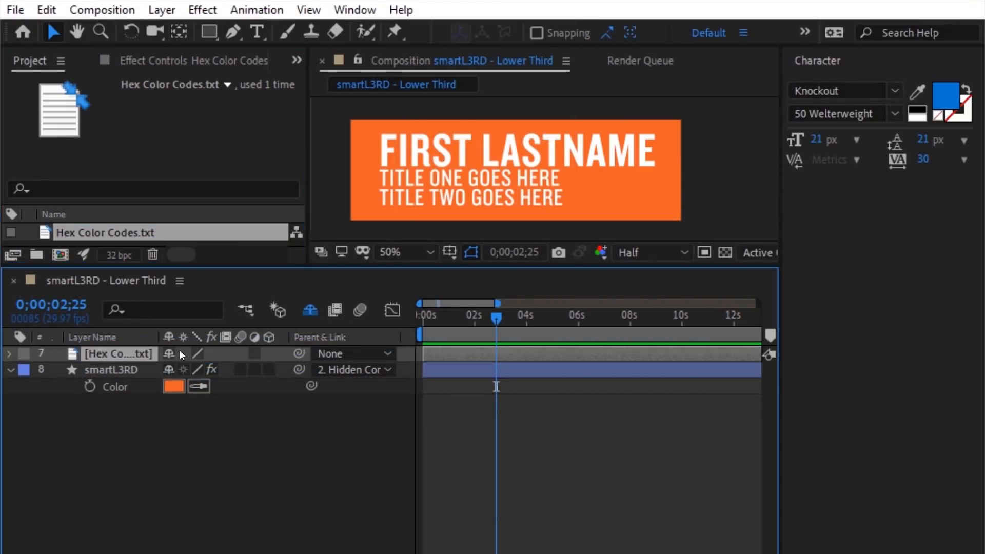
Step: Add an expression to the lower third's Color setting hexColor to the Hex Code 0 value
{"action": "left_click", "coordinate": [9, 353]}
{"action": "left_click", "coordinate": [24, 369]}
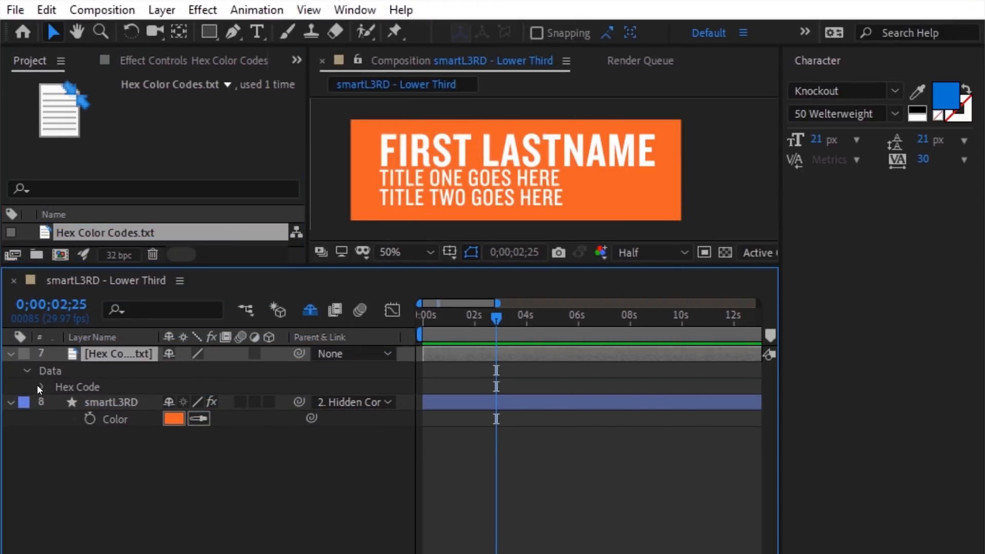
{"action": "left_click", "coordinate": [40, 386]}
{"action": "left_click", "coordinate": [128, 451]}
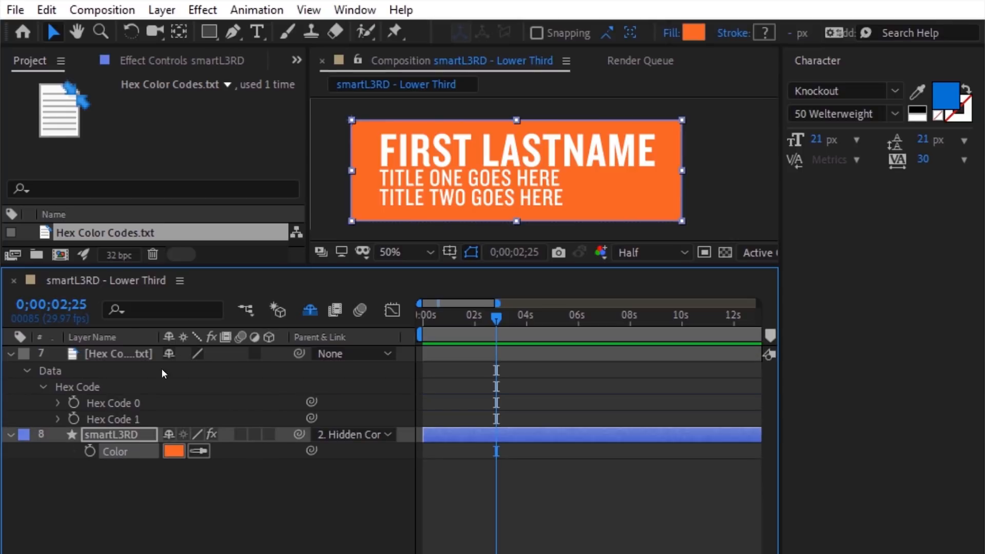
{"action": "left_click", "coordinate": [251, 10]}
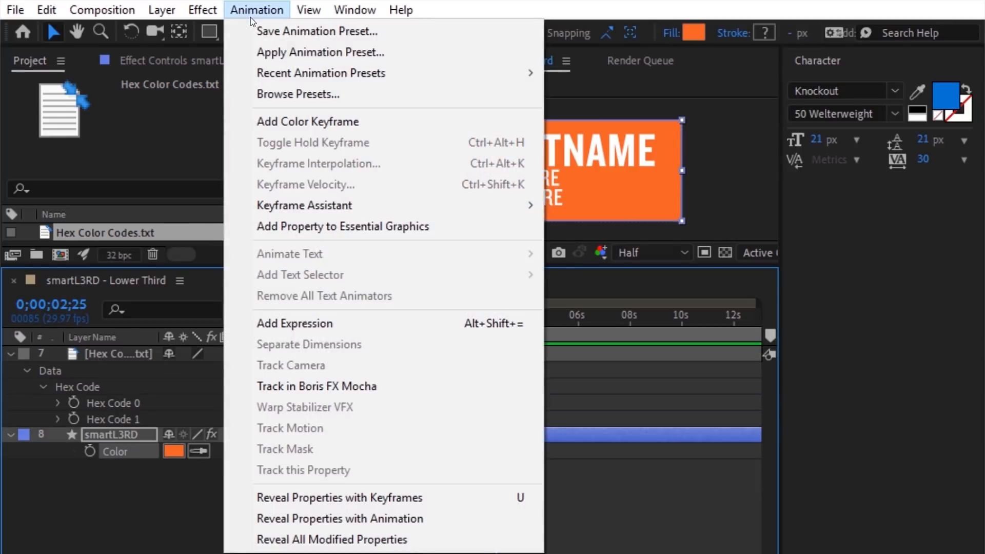
{"action": "left_click", "coordinate": [281, 323]}
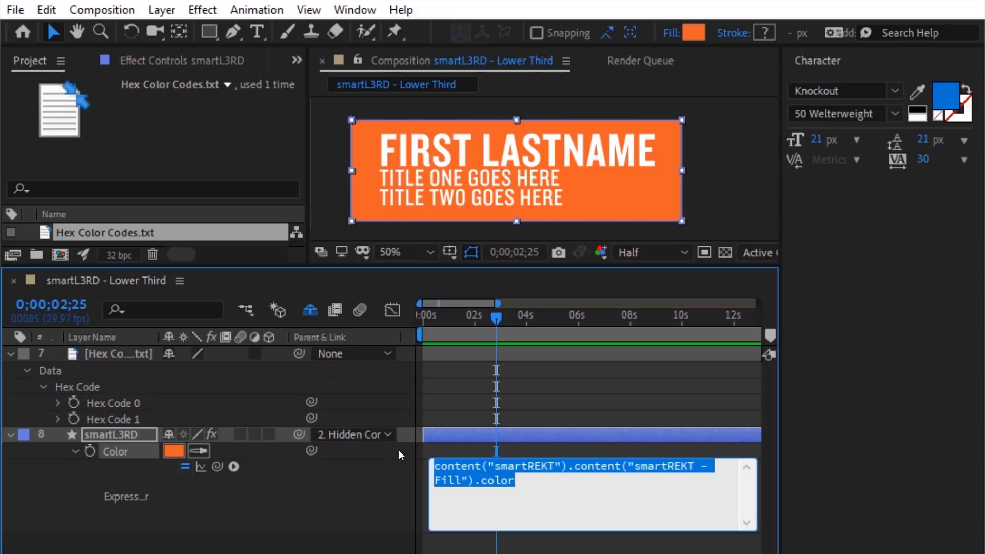
{"action": "type", "text": "hexColor ="}
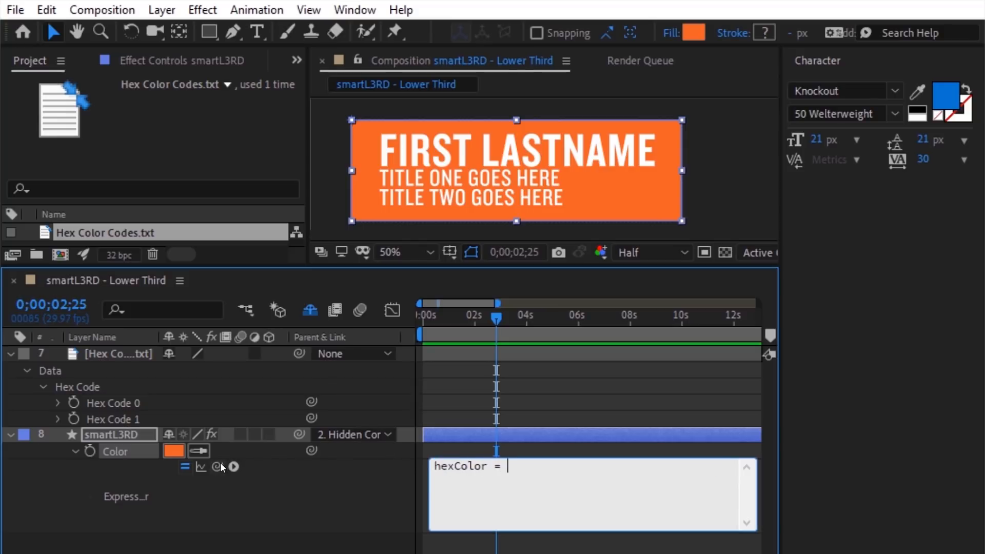
{"action": "left_click_drag", "start_coordinate": [220, 462], "coordinate": [142, 404]}
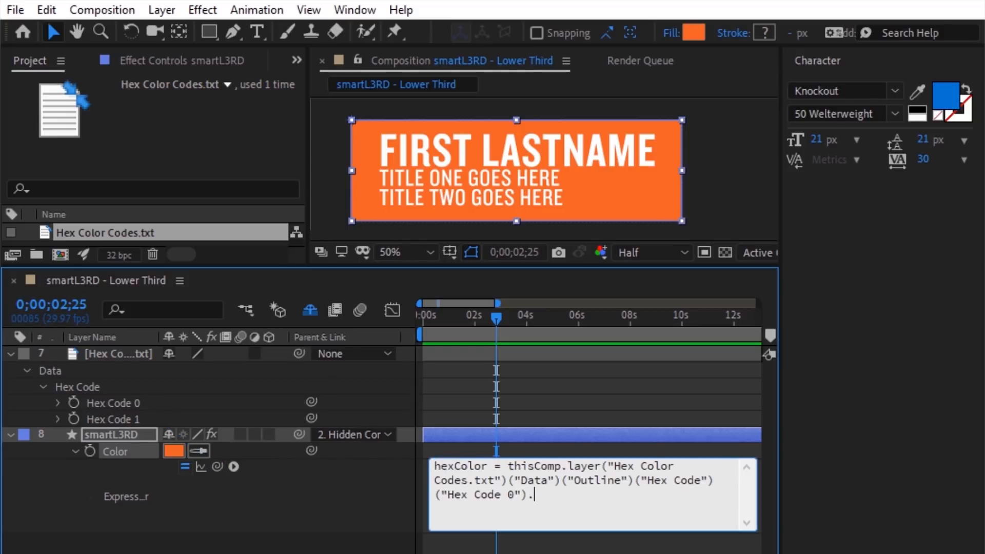
Step: Wrap hexColor in hexToRgb() on a new line so the Color turns red
{"action": "key", "text": "Return"}
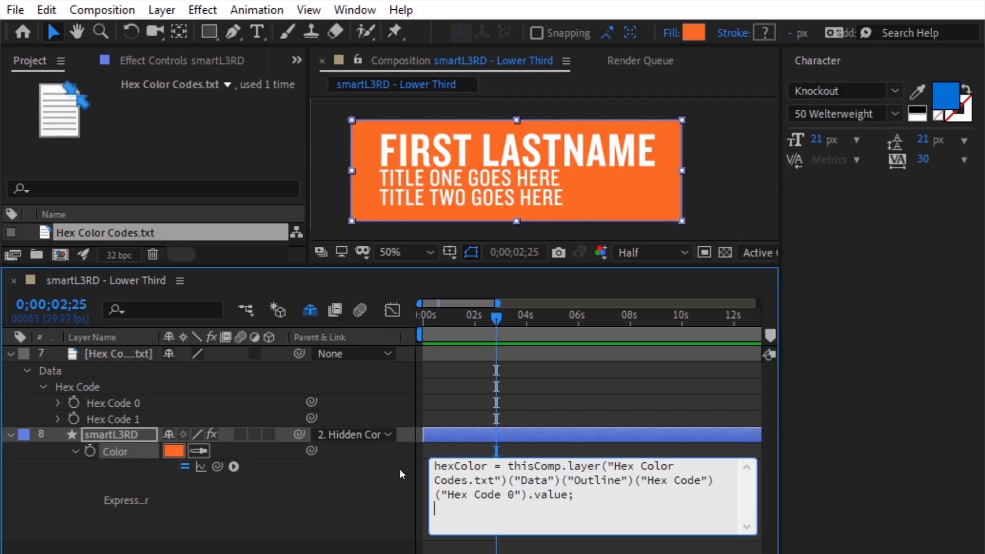
{"action": "left_click", "coordinate": [233, 466]}
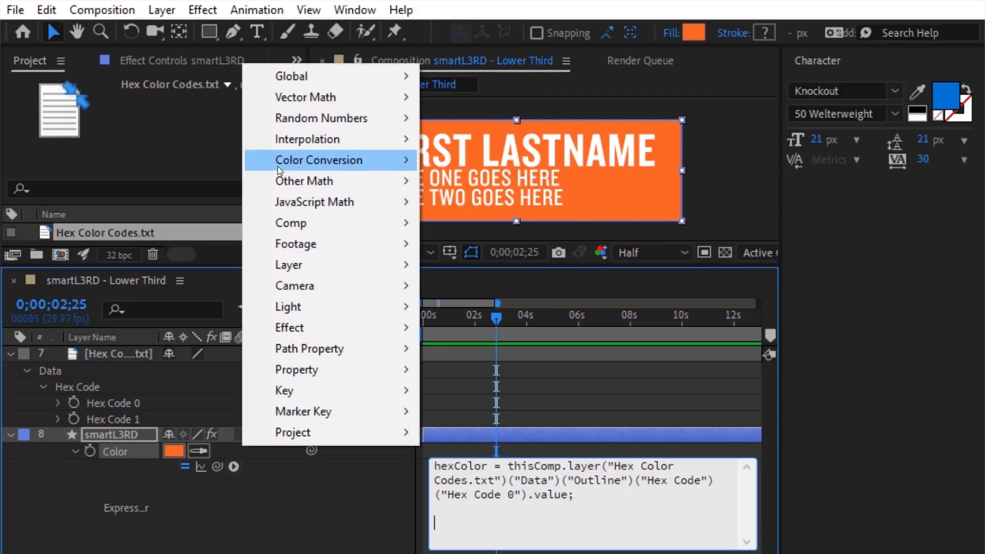
{"action": "mouse_move", "coordinate": [339, 163]}
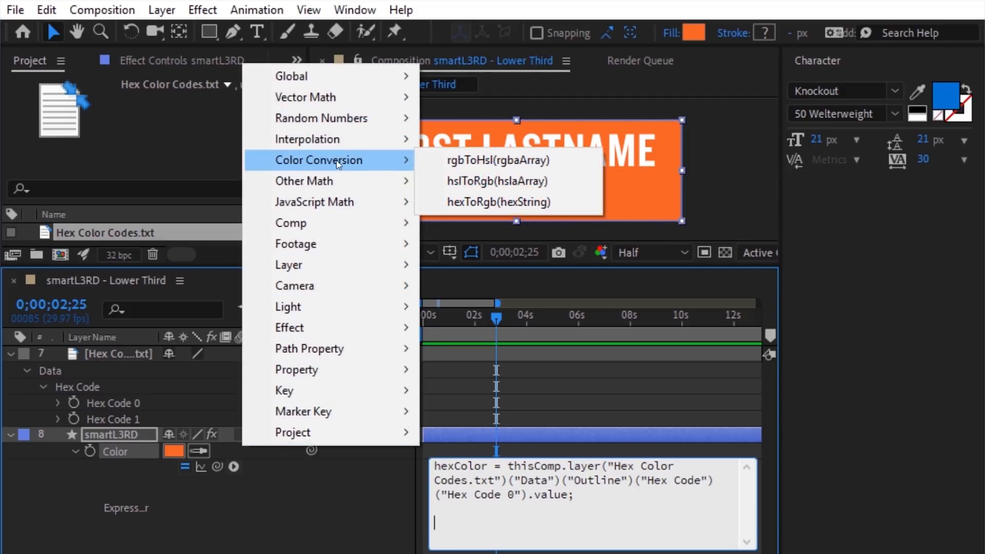
{"action": "left_click", "coordinate": [448, 202]}
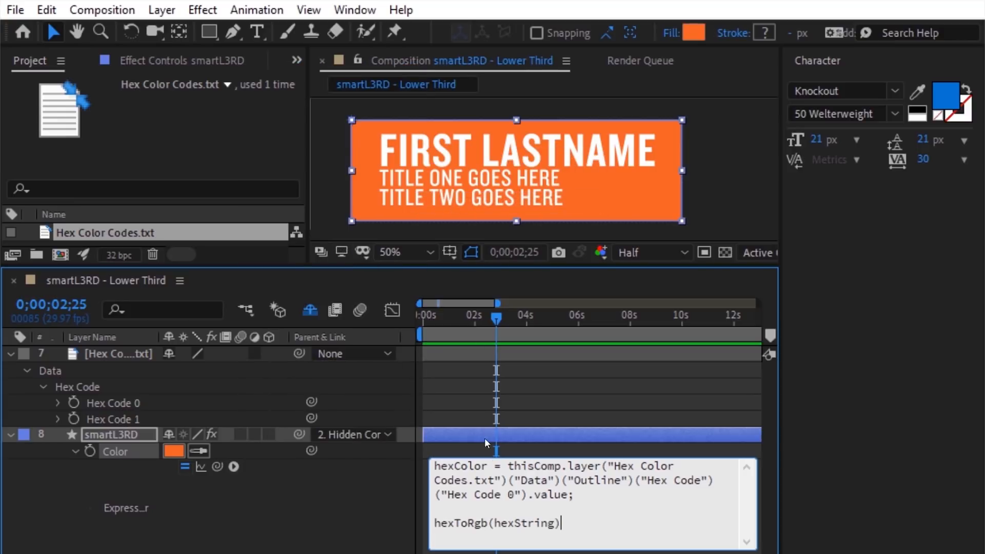
{"action": "double_click", "coordinate": [488, 466]}
{"action": "right_click", "coordinate": [434, 466]}
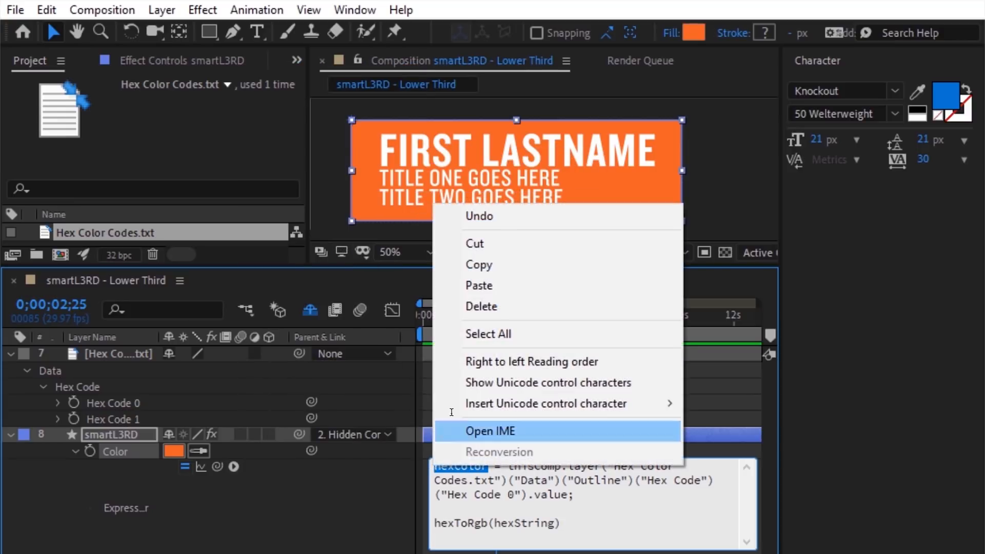
{"action": "left_click", "coordinate": [486, 265]}
{"action": "double_click", "coordinate": [552, 522]}
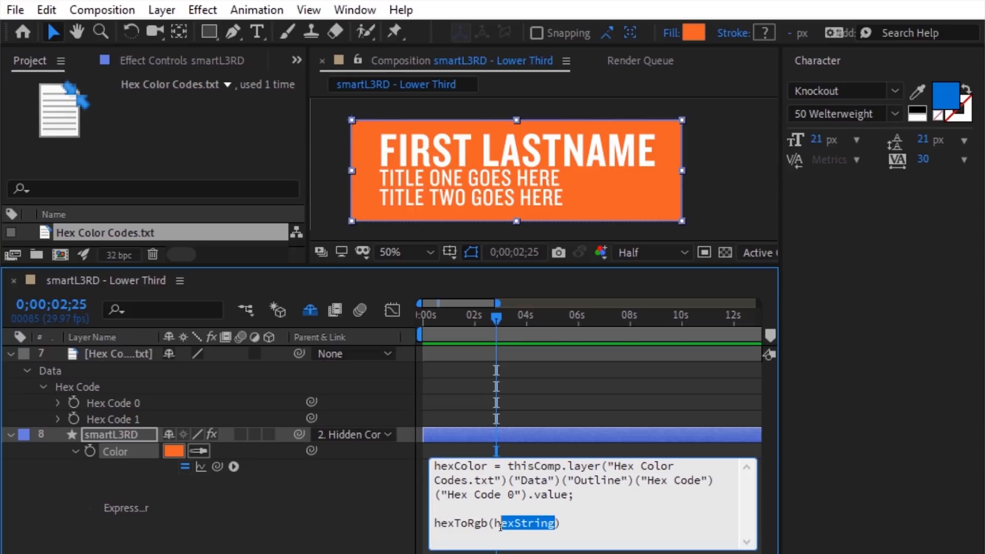
{"action": "right_click", "coordinate": [496, 523]}
{"action": "left_click", "coordinate": [533, 353]}
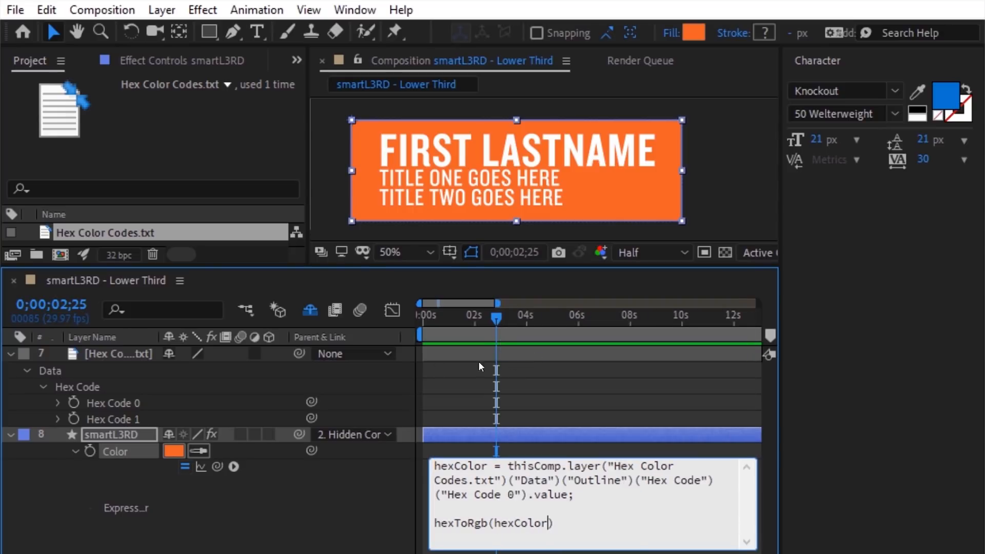
{"action": "left_click", "coordinate": [402, 367]}
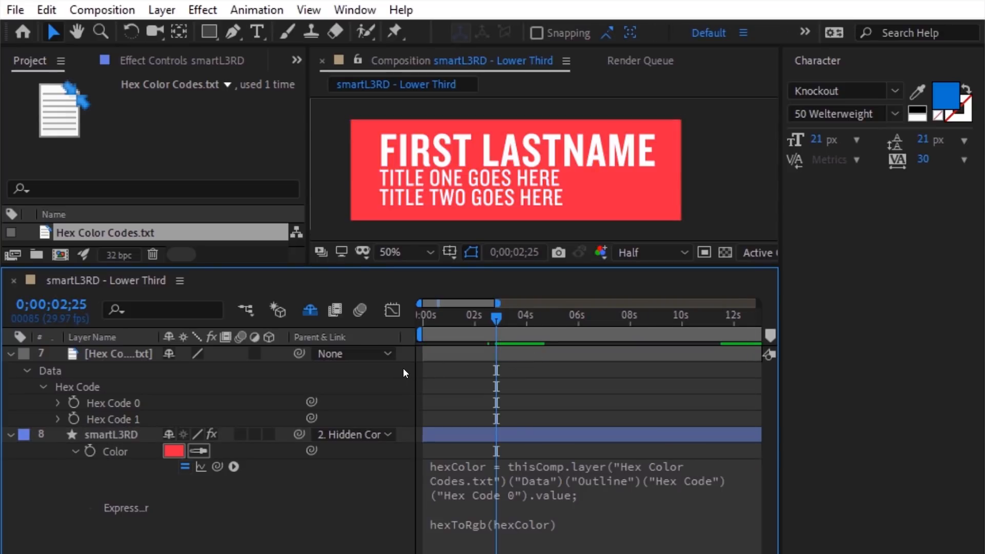
{"action": "left_click", "coordinate": [506, 479]}
Step: Repoint the Color expression from Hex Code 0 to Hex Code 1
{"action": "left_click", "coordinate": [527, 495]}
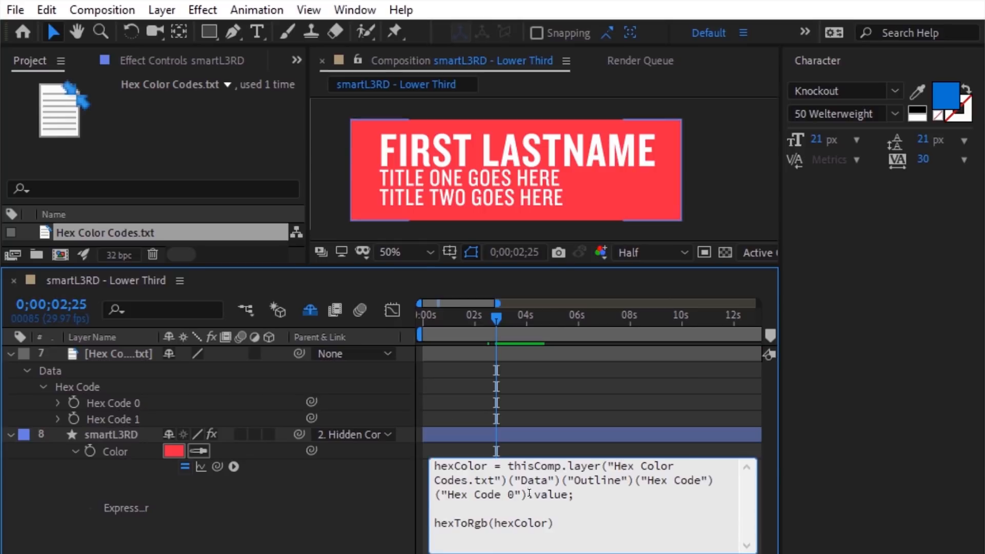
{"action": "left_click_drag", "start_coordinate": [528, 494], "coordinate": [508, 467]}
{"action": "left_click_drag", "start_coordinate": [216, 467], "coordinate": [152, 419]}
{"action": "left_click", "coordinate": [392, 490]}
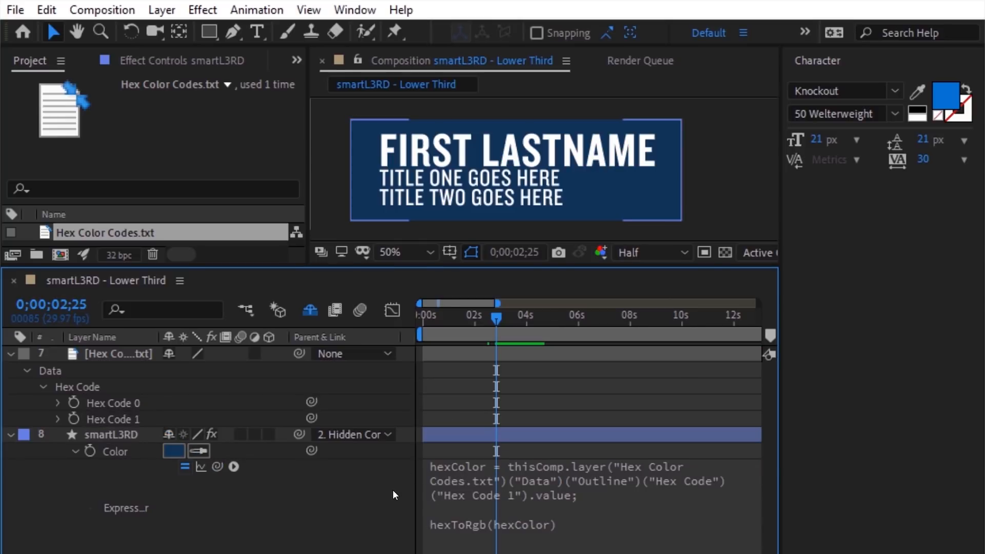
Step: Save the hex codes file with Hex Code 1 as 444444 so the lower third turns gray
{"action": "key", "text": "alt+Tab"}
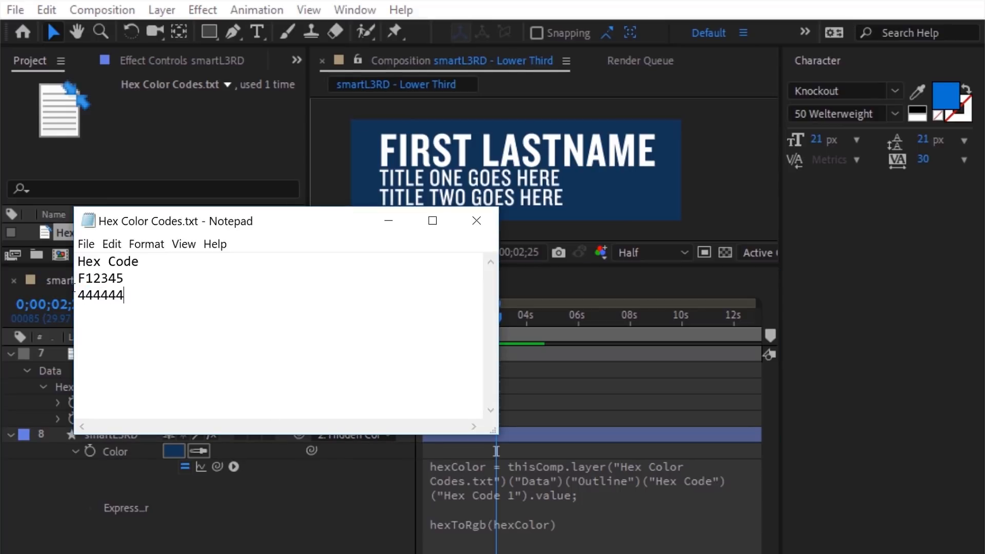
{"action": "left_click", "coordinate": [81, 250]}
{"action": "left_click", "coordinate": [128, 298]}
{"action": "left_click", "coordinate": [376, 479]}
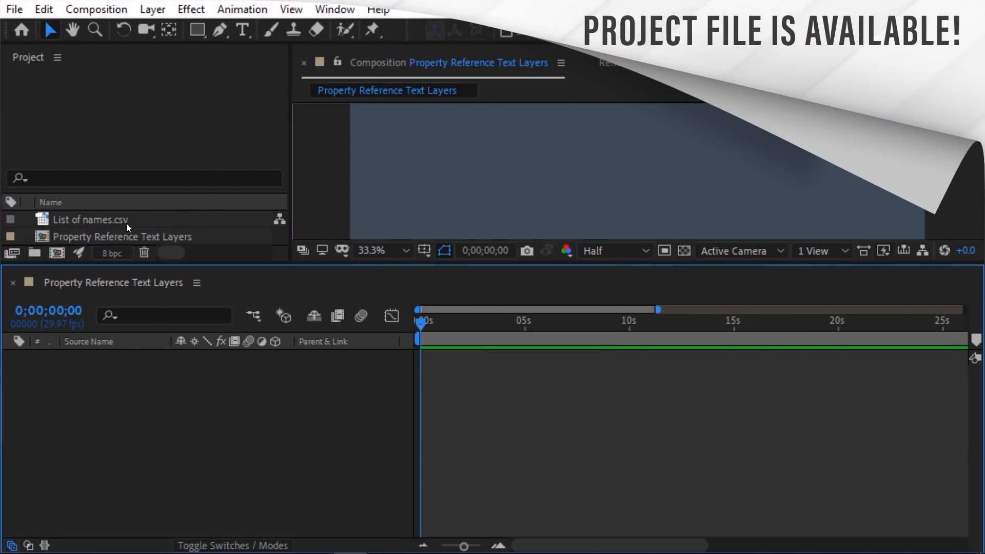
Step: Add List of names.csv to the comp and drag its Name 0 value into the viewer as text
{"action": "left_click_drag", "start_coordinate": [127, 223], "coordinate": [183, 380]}
{"action": "left_click", "coordinate": [10, 357]}
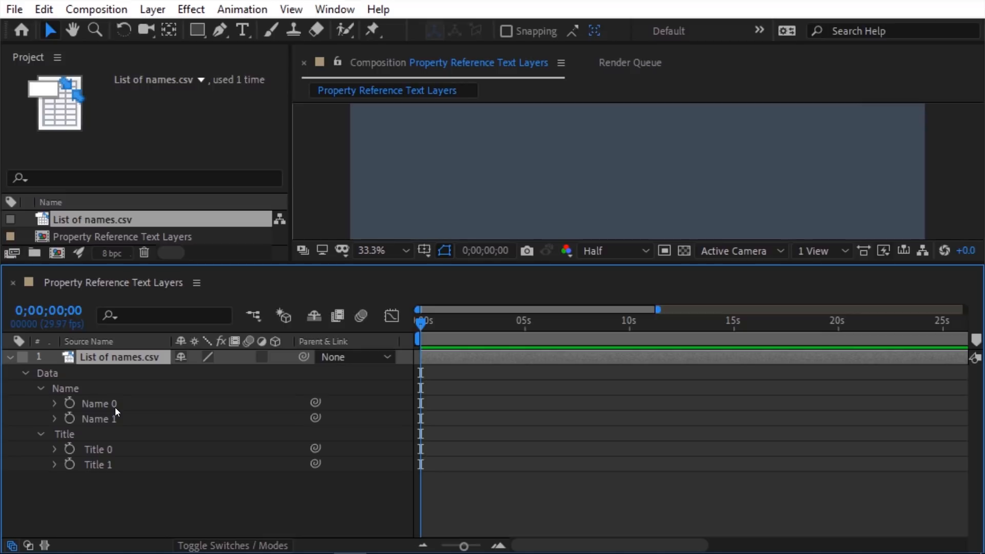
{"action": "left_click_drag", "start_coordinate": [115, 407], "coordinate": [430, 138]}
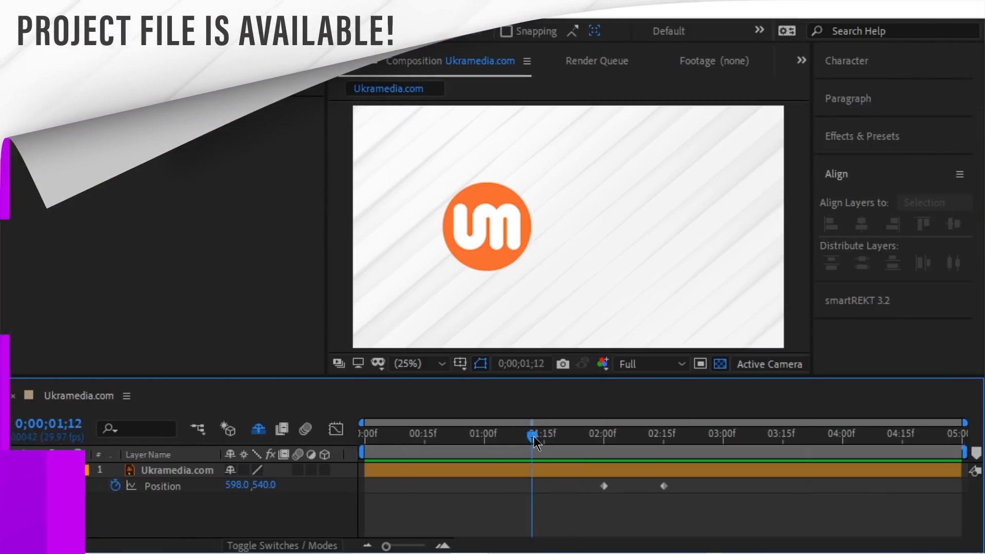
Step: Add a loopIn() cycle expression to the logo's Position and scrub before the keyframes to check it
{"action": "left_click_drag", "start_coordinate": [533, 436], "coordinate": [706, 453]}
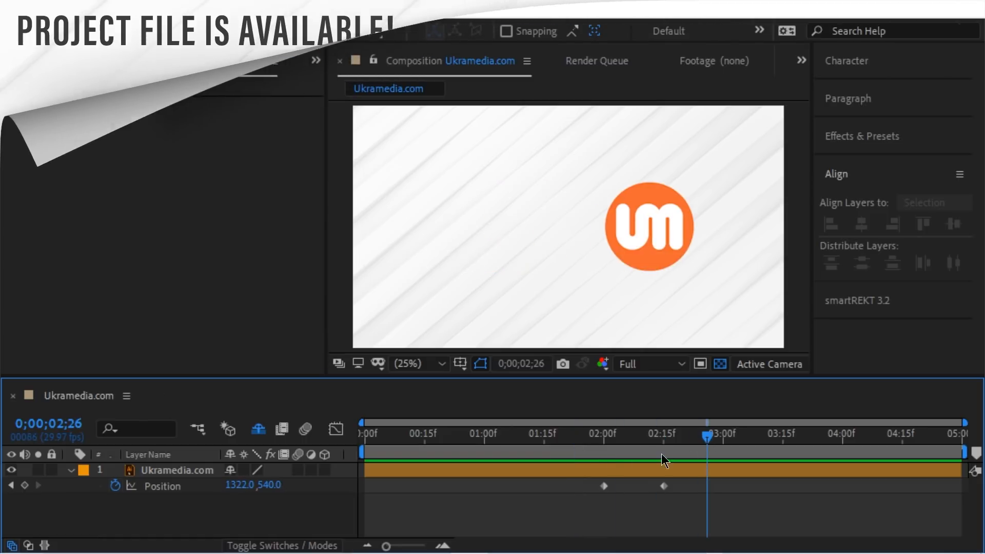
{"action": "left_click", "coordinate": [174, 487]}
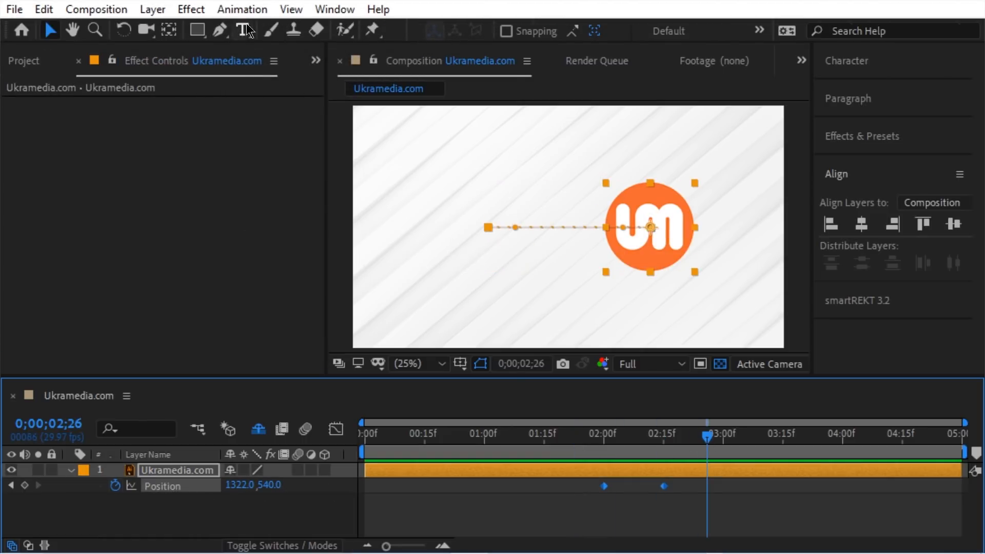
{"action": "left_click", "coordinate": [242, 9]}
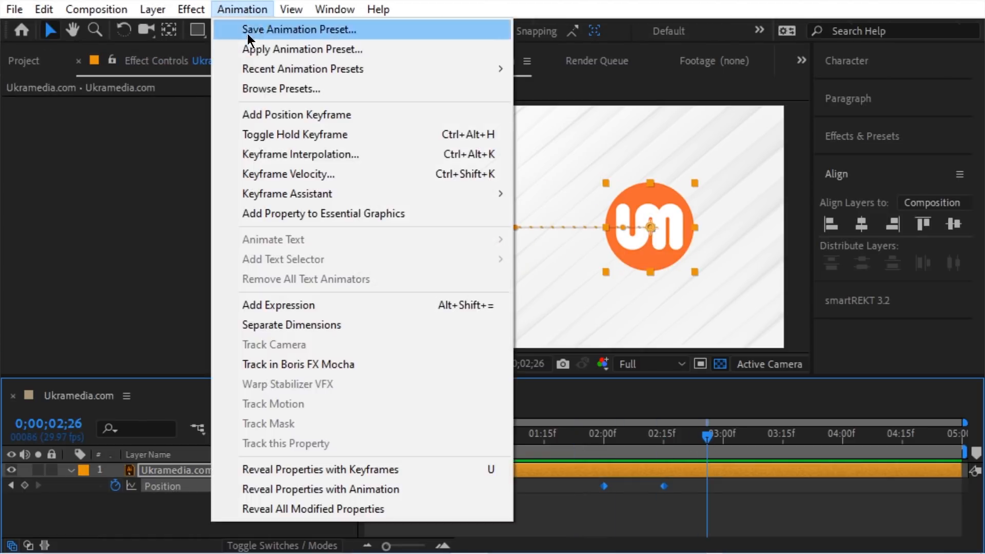
{"action": "left_click", "coordinate": [313, 306]}
{"action": "left_click", "coordinate": [291, 500]}
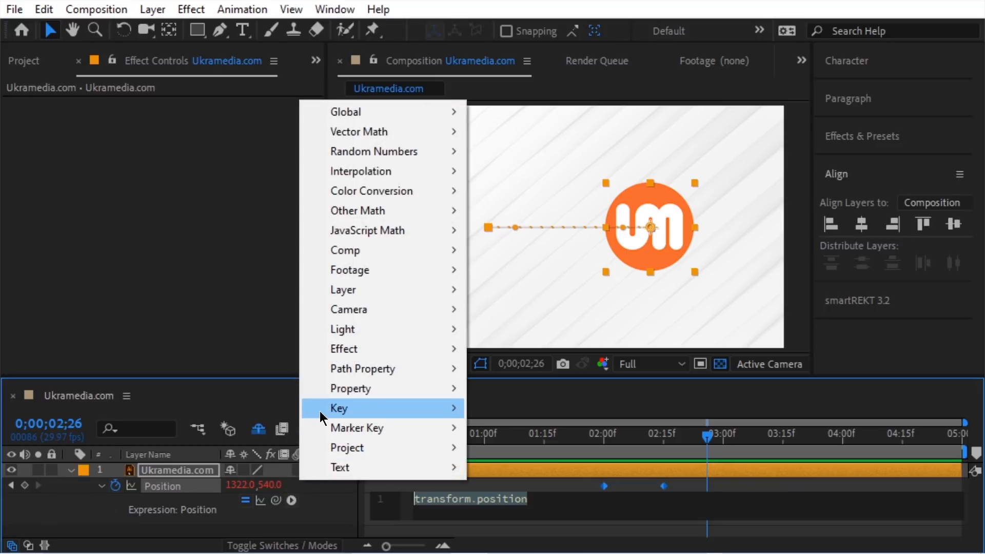
{"action": "mouse_move", "coordinate": [364, 389]}
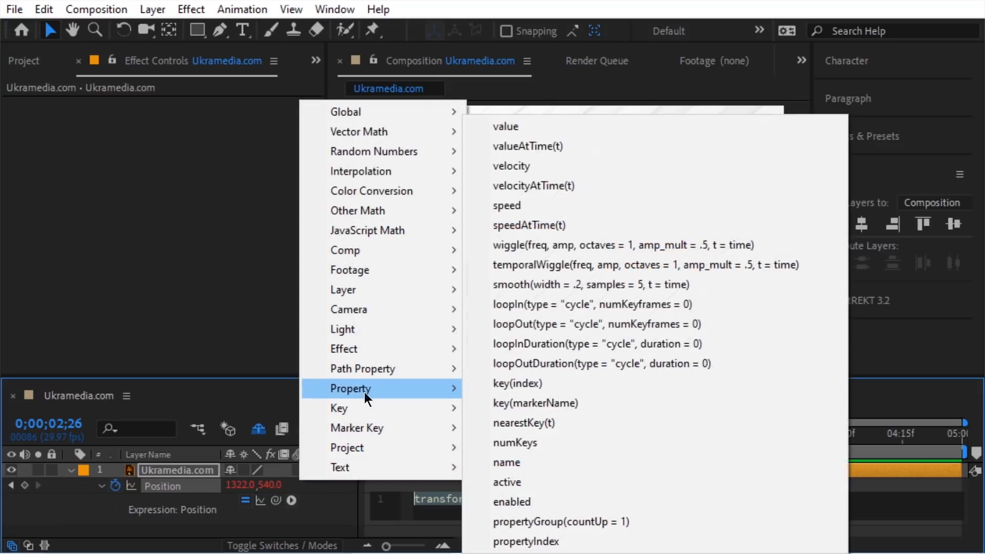
{"action": "left_click", "coordinate": [525, 307]}
{"action": "left_click", "coordinate": [660, 440]}
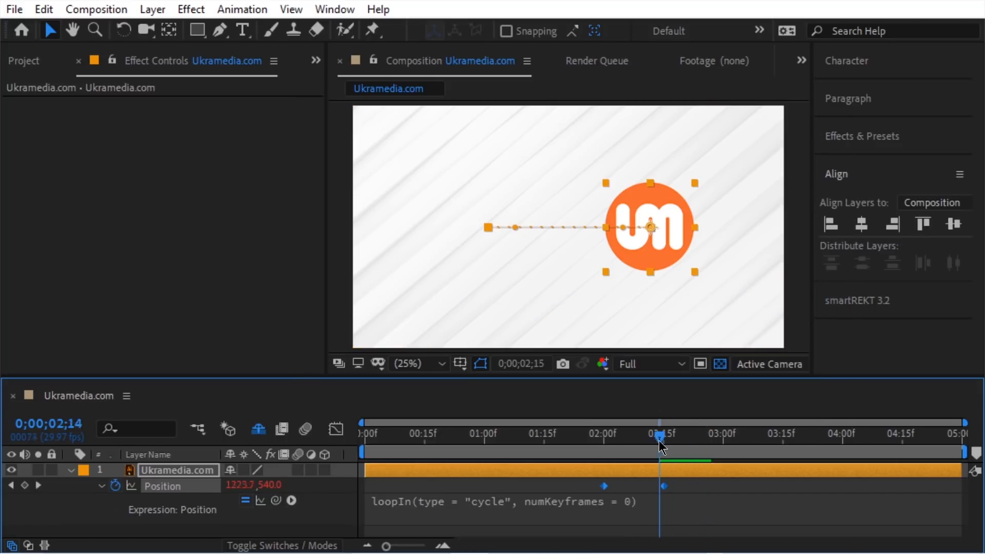
{"action": "mouse_move", "coordinate": [660, 446]}
{"action": "left_mouse_down"}
{"action": "mouse_move", "coordinate": [460, 445]}
{"action": "mouse_move", "coordinate": [675, 444]}
{"action": "left_mouse_up"}
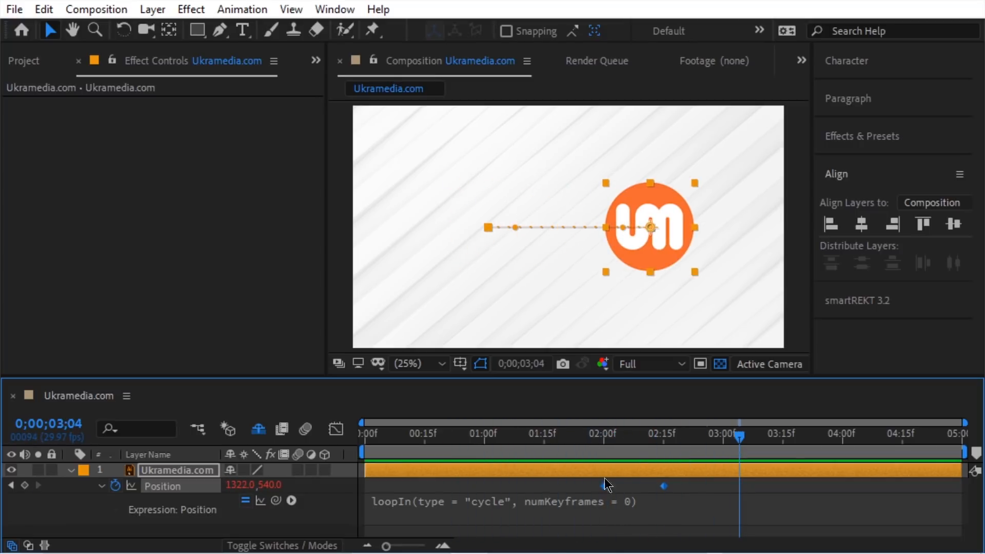
{"action": "left_click", "coordinate": [404, 513]}
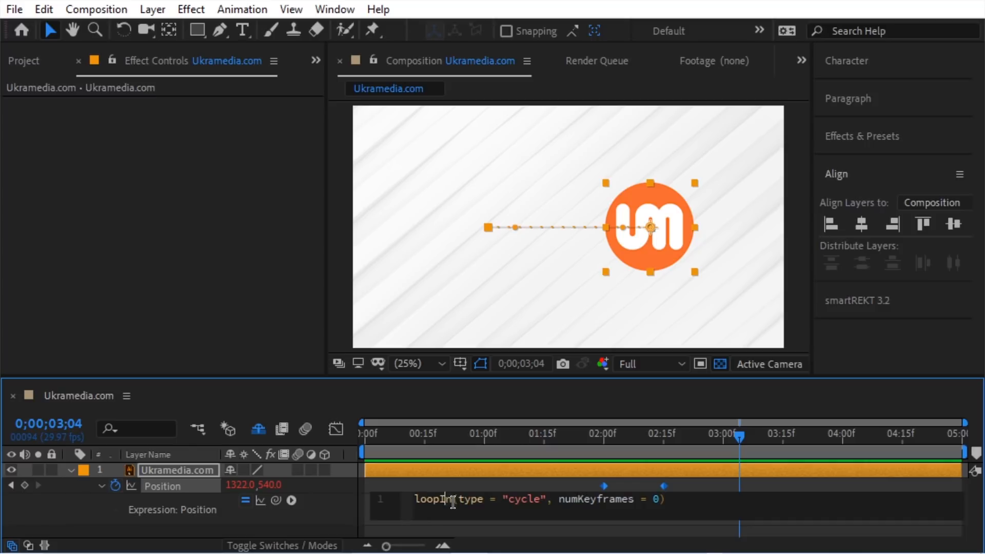
Step: Change the expression to loopOut and play back the logo cycling after its last keyframe
{"action": "type", "text": "Out"}
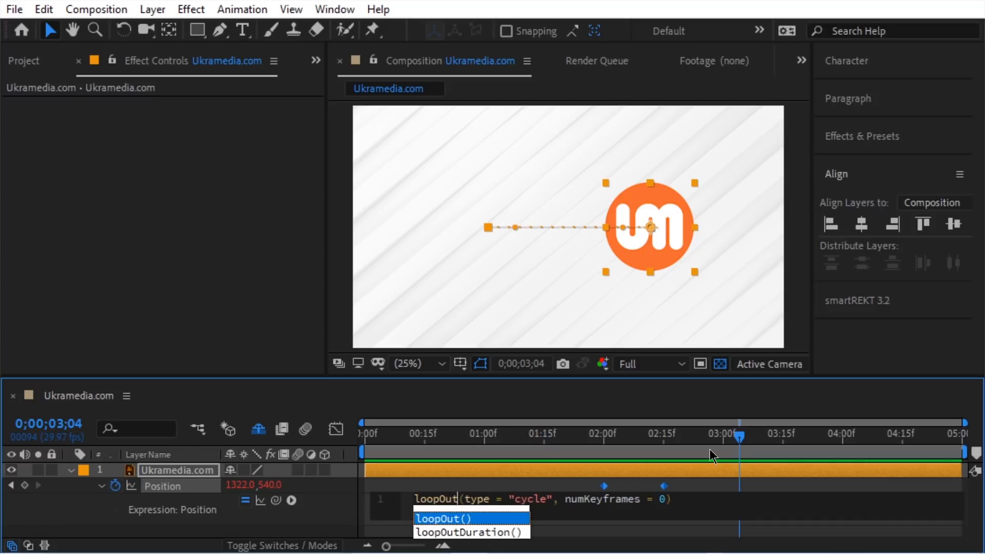
{"action": "left_click_drag", "start_coordinate": [739, 437], "coordinate": [488, 439]}
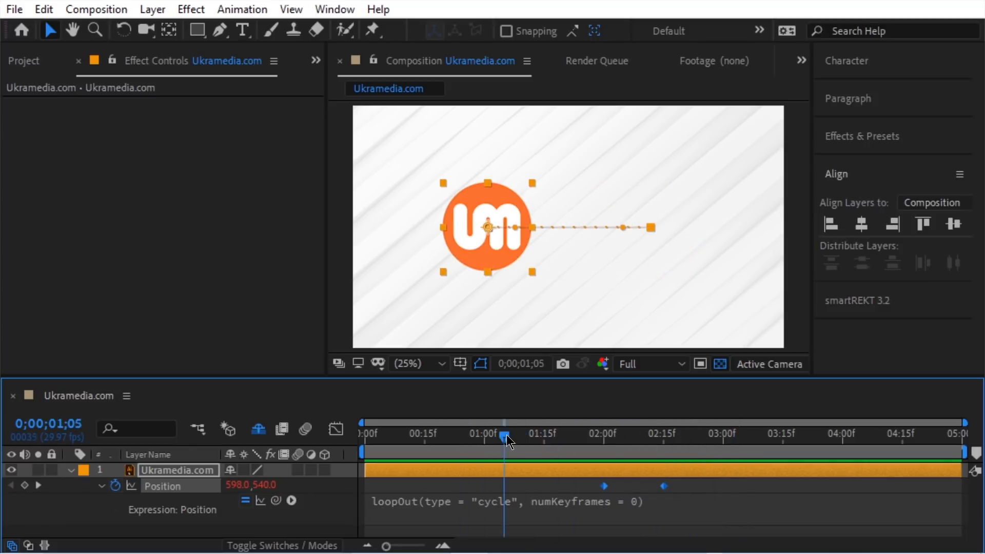
{"action": "left_click_drag", "start_coordinate": [590, 440], "coordinate": [639, 454]}
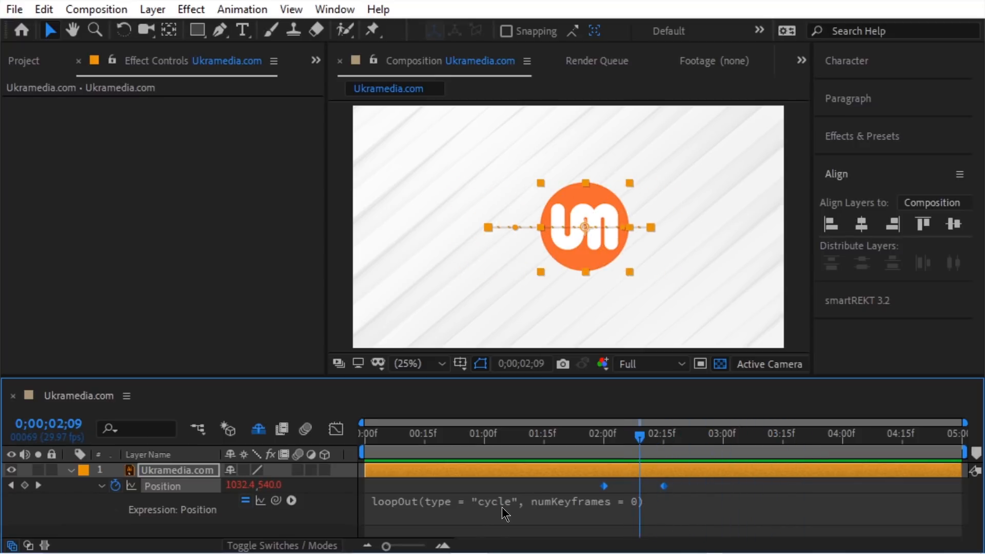
{"action": "key", "text": "space"}
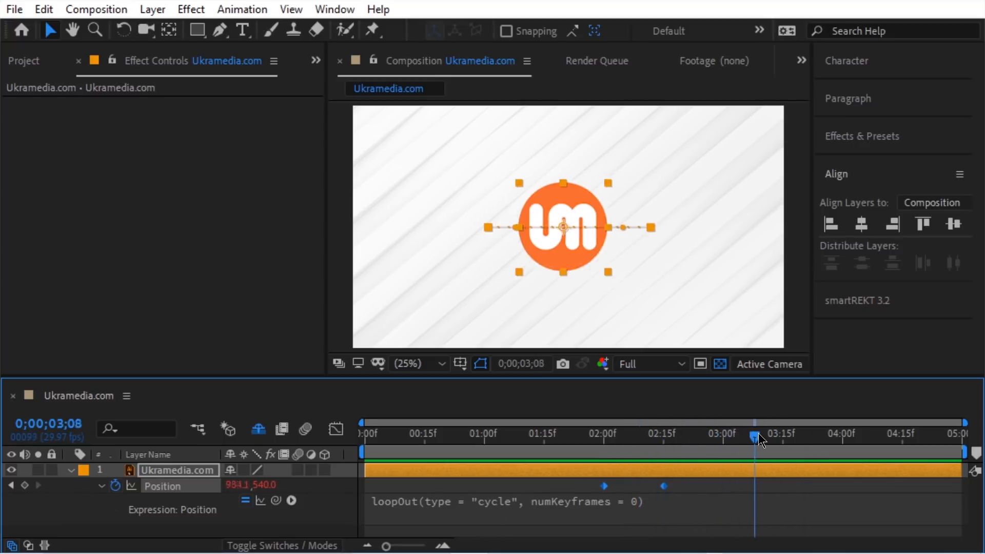
{"action": "key", "text": "space"}
Step: Set the loop type to "pingpong" and scrub to see the logo bounce back
{"action": "left_click", "coordinate": [509, 501]}
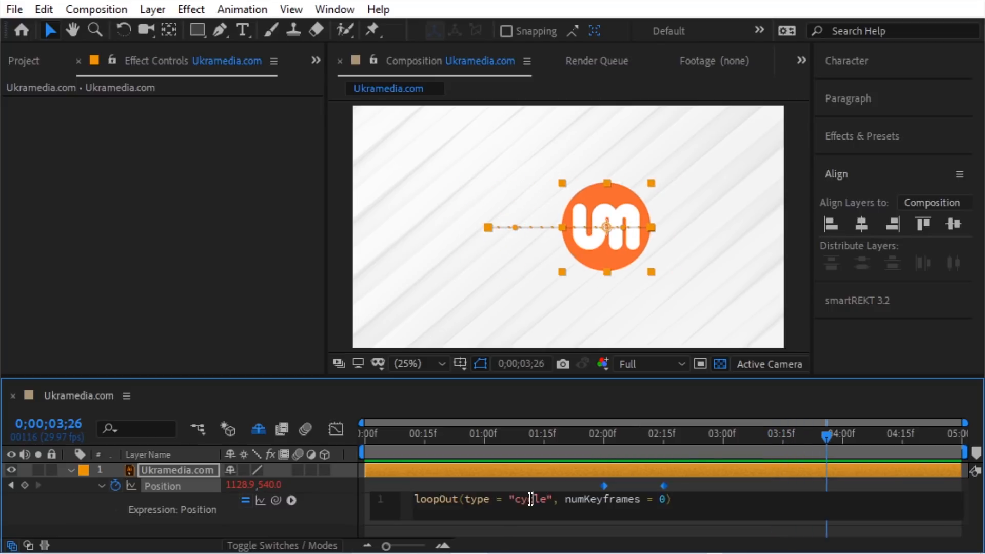
{"action": "type", "text": "pingpong"}
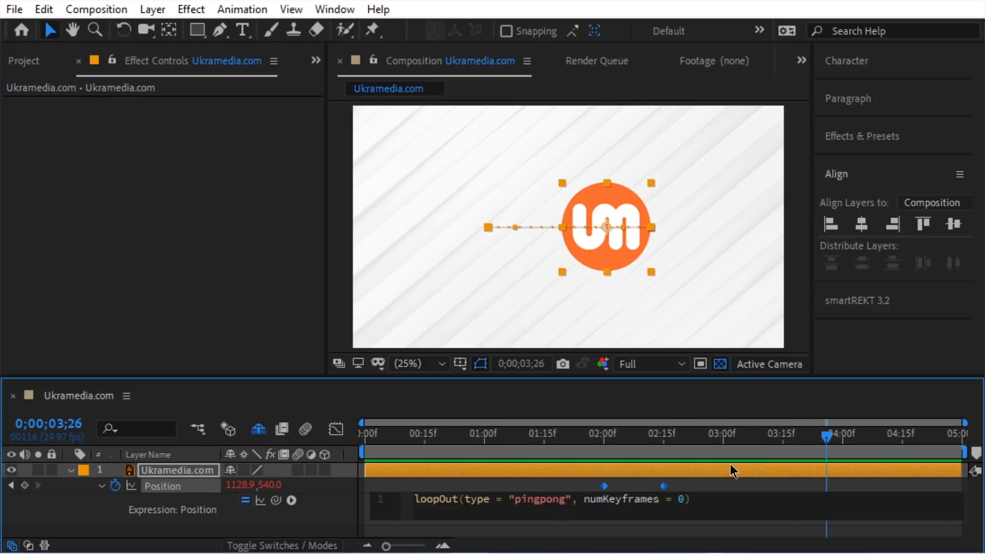
{"action": "left_click_drag", "start_coordinate": [828, 442], "coordinate": [491, 450]}
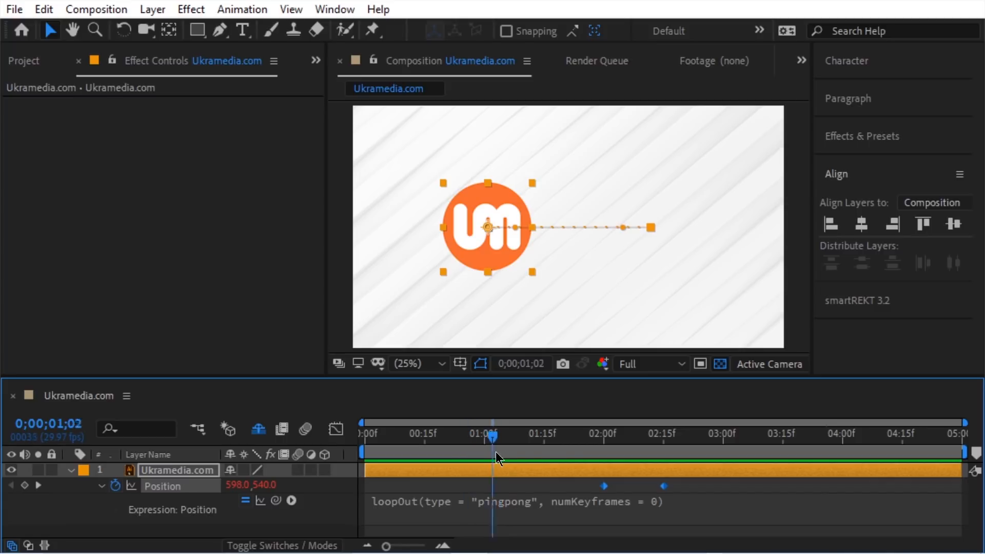
{"action": "left_click_drag", "start_coordinate": [593, 451], "coordinate": [833, 450]}
Step: Switch the loop type to "offset" so the logo keeps travelling right off-screen
{"action": "left_click", "coordinate": [513, 512]}
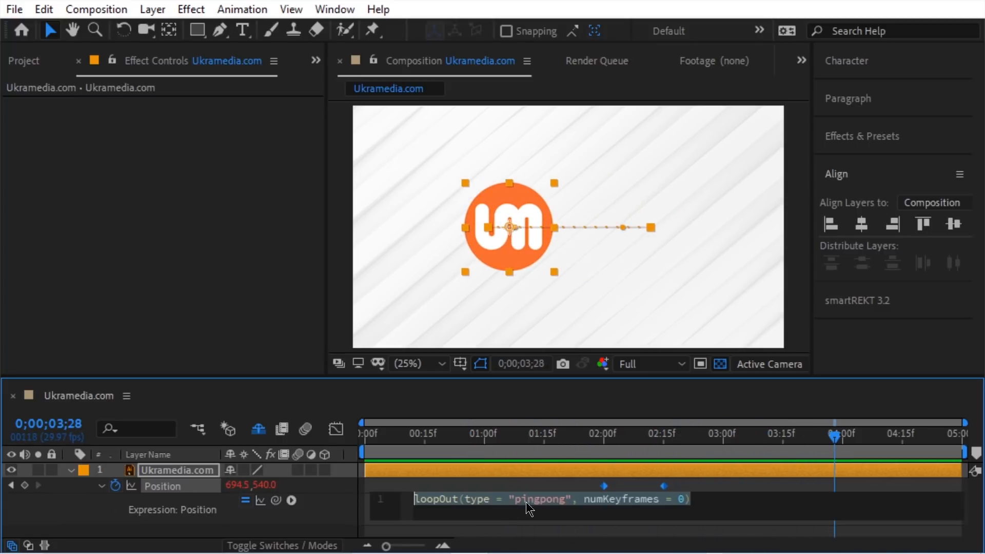
{"action": "double_click", "coordinate": [553, 517]}
{"action": "type", "text": "offset"}
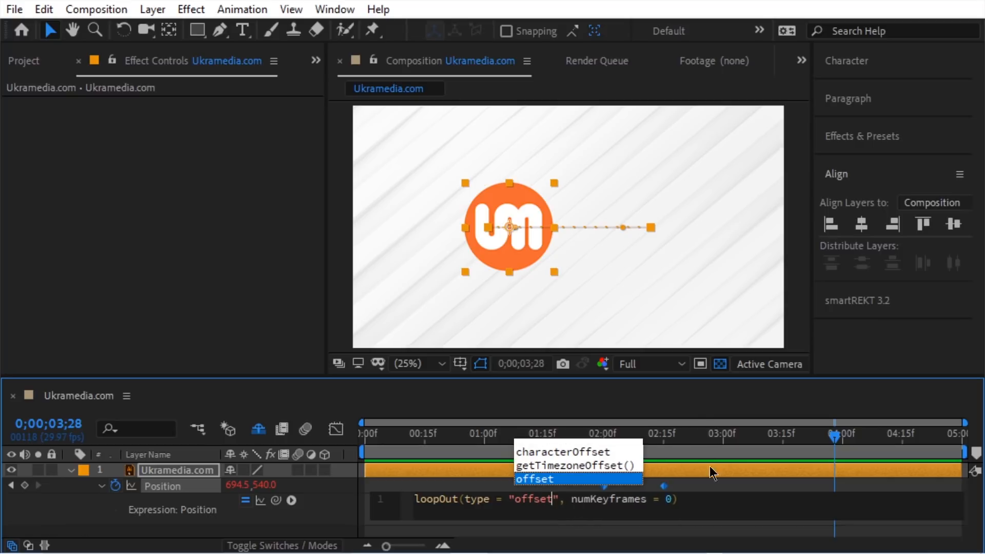
{"action": "left_click", "coordinate": [835, 442]}
{"action": "left_click_drag", "start_coordinate": [540, 441], "coordinate": [821, 445]}
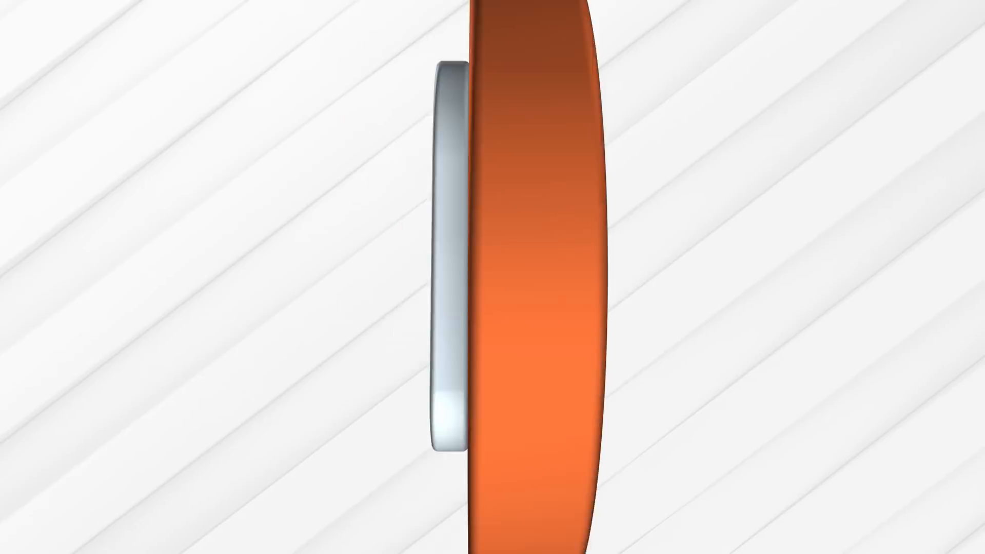